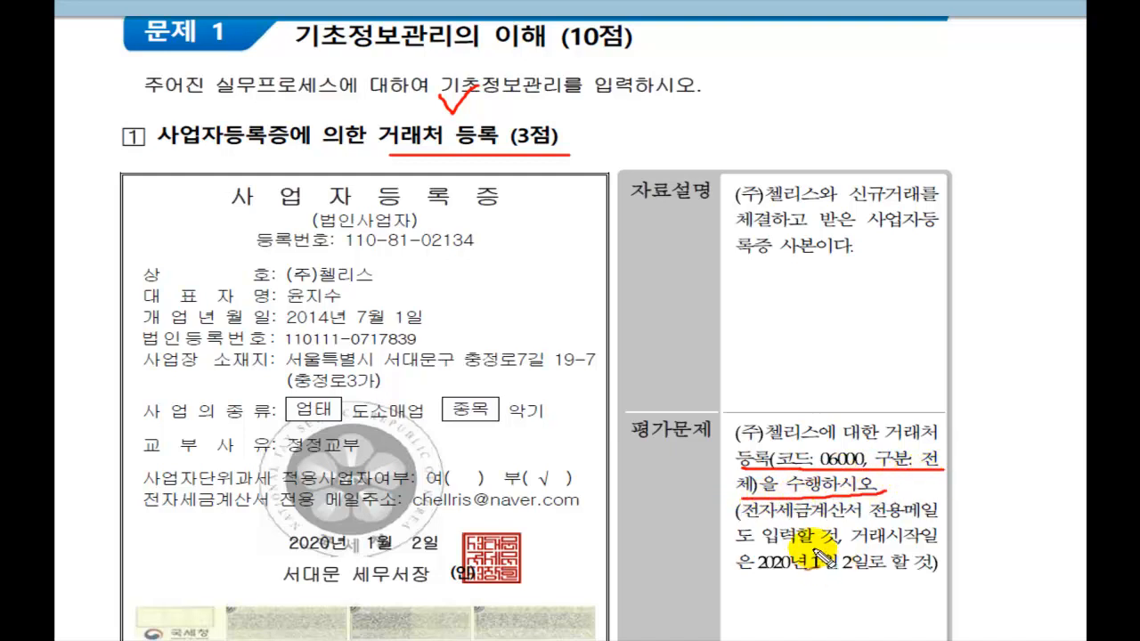
Step: Underline Problem 1's e-invoice e-mail note and the 2020-01-02 start date in the PDF
drag(742, 518, 953, 514)
mouse_move(739, 549)
mouse_down()
mouse_move(843, 549)
mouse_move(846, 534)
mouse_move(949, 542)
mouse_up()
drag(743, 579, 953, 578)
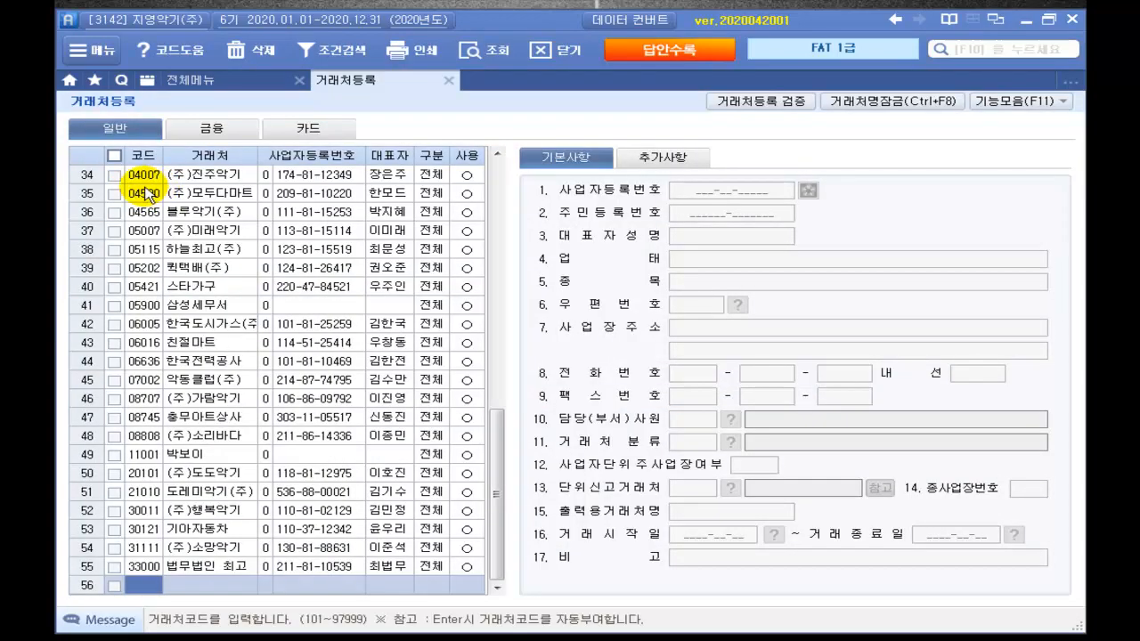
Step: Start customer row 56 with code 06000 and name (주)헬리스
click(134, 585)
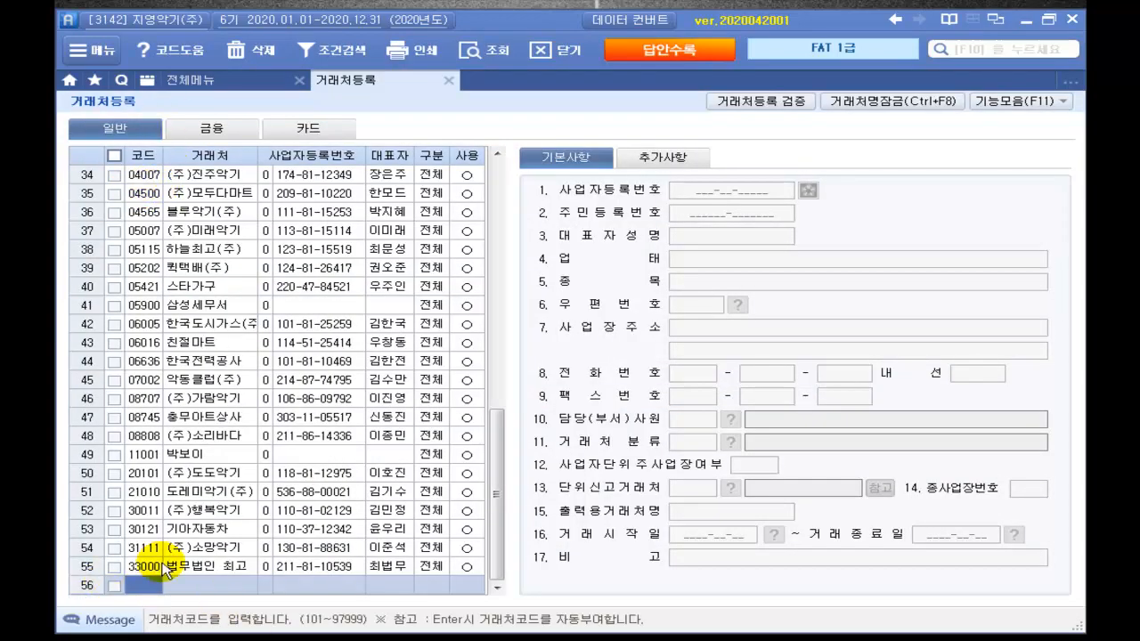
text(6)
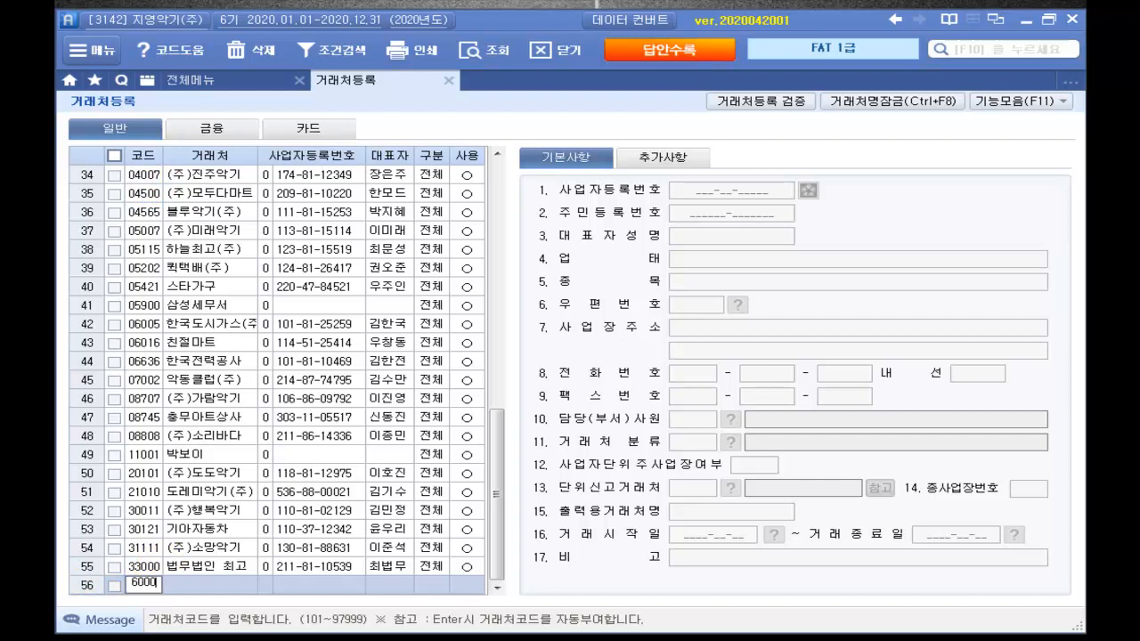
text(000)
key(Return)
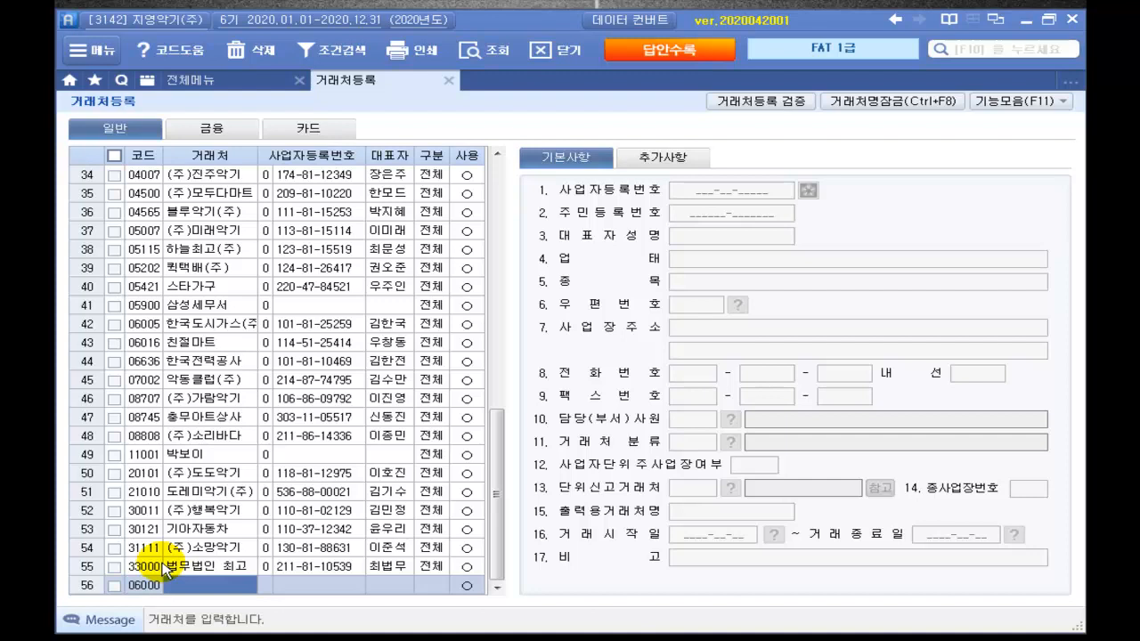
text(ㅂ)
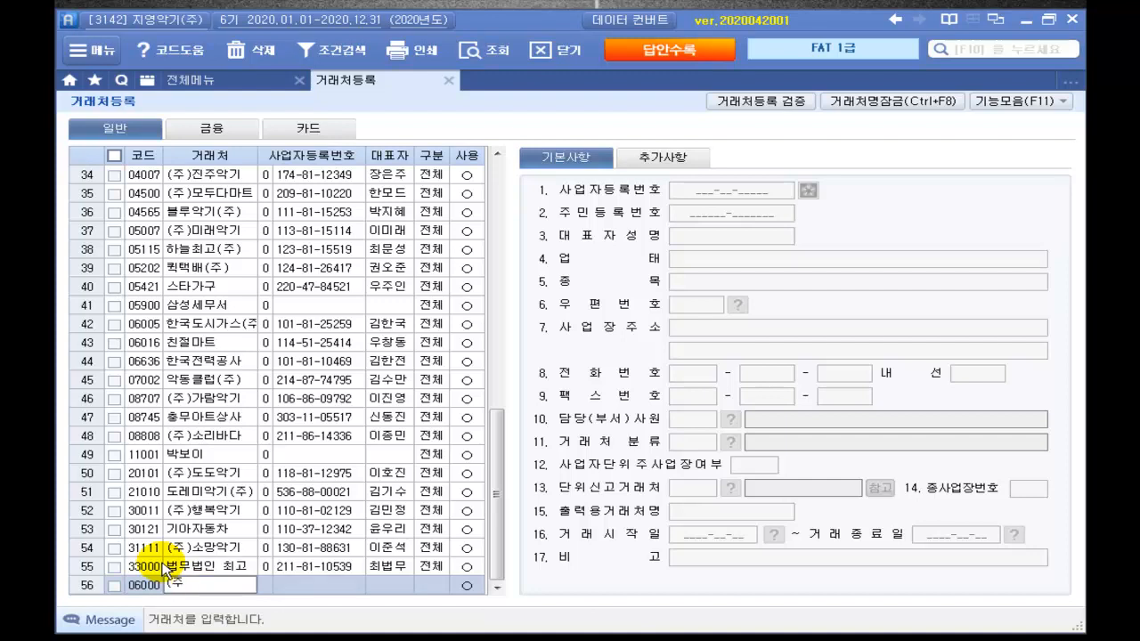
text()헬리스)
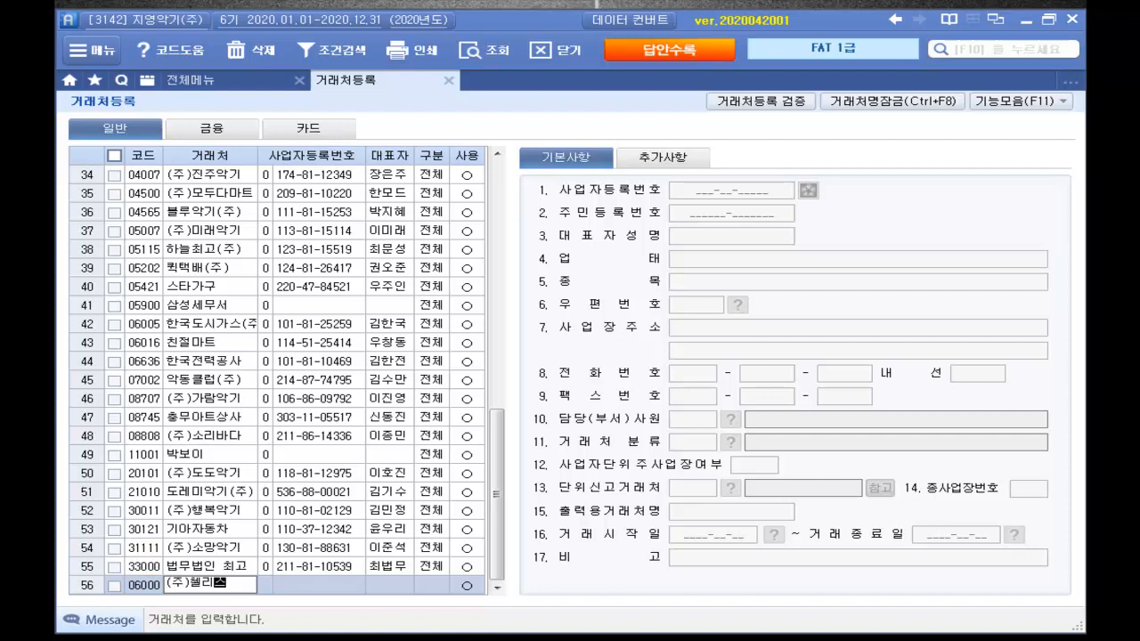
key(Return)
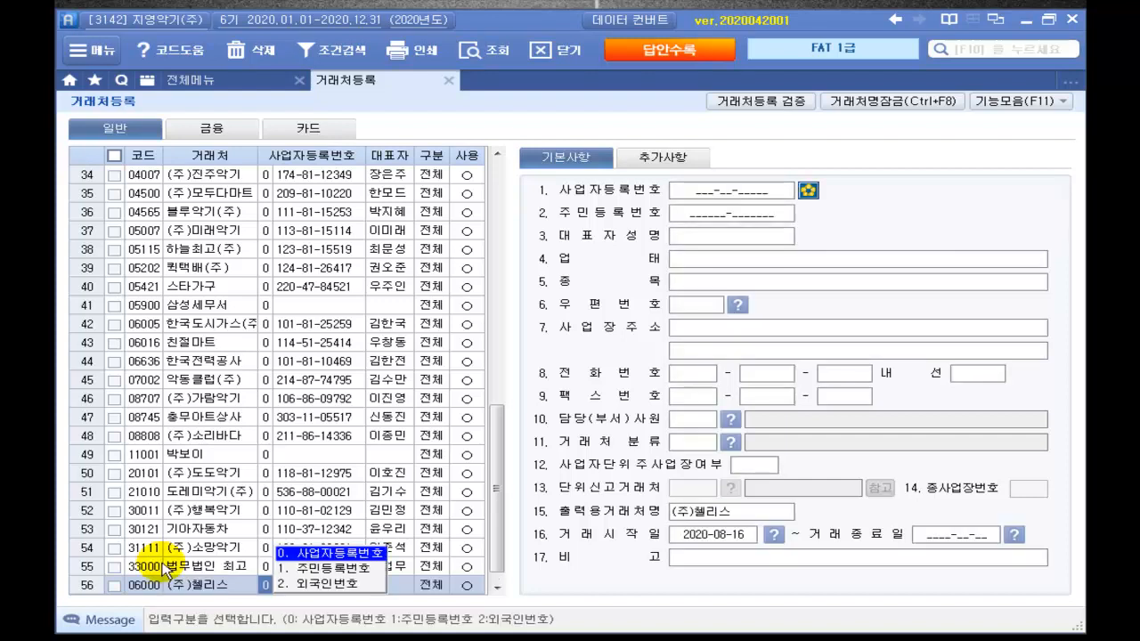
key(Return)
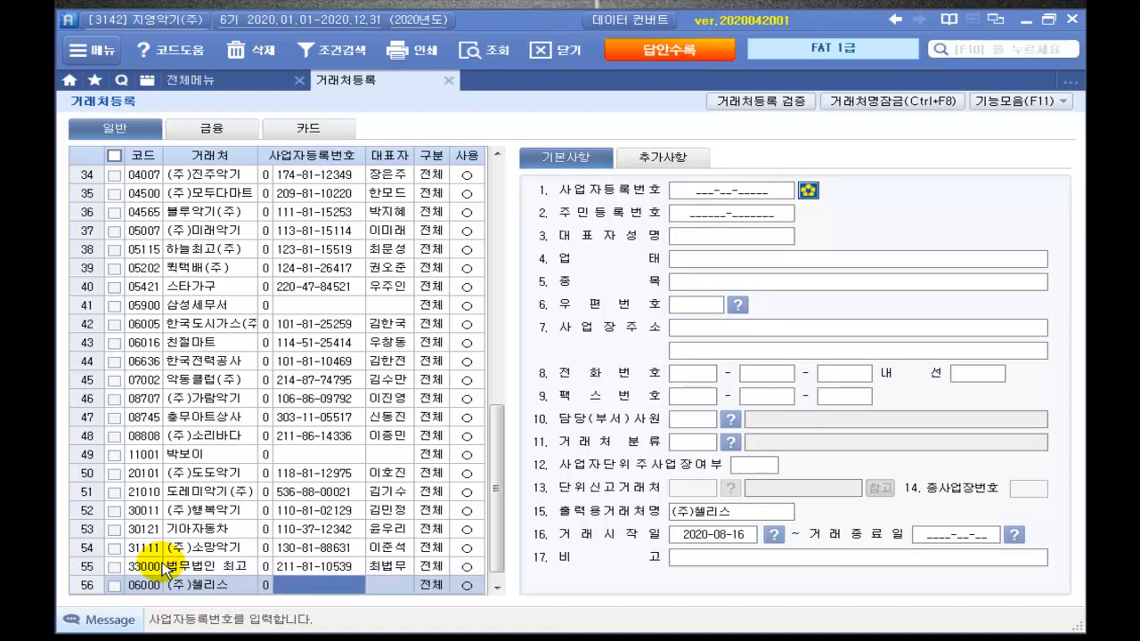
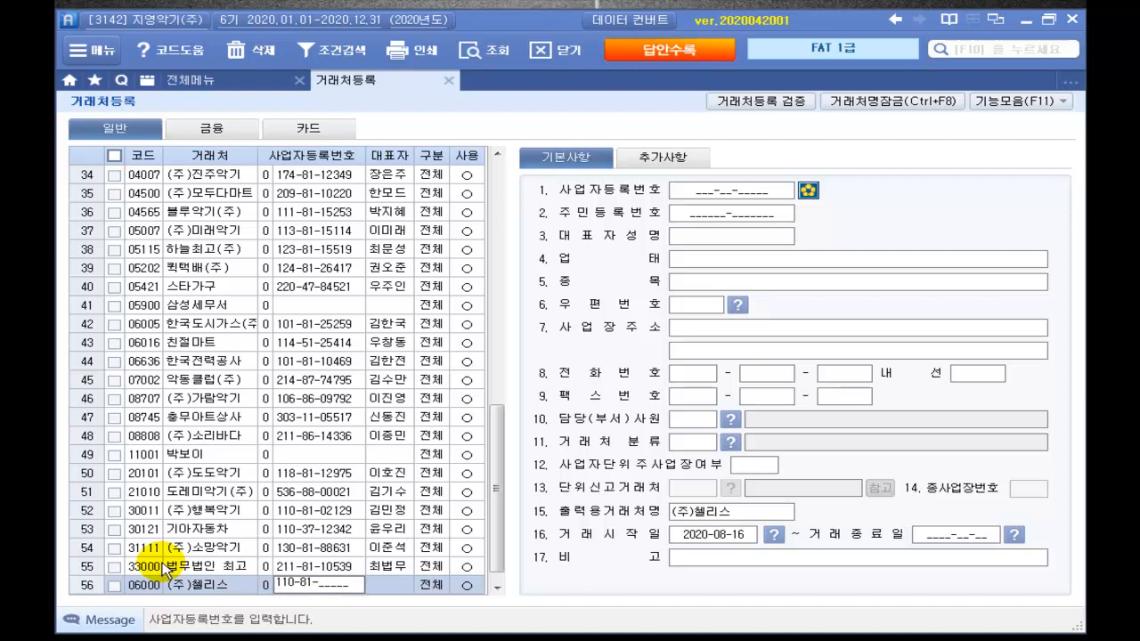
key(Return)
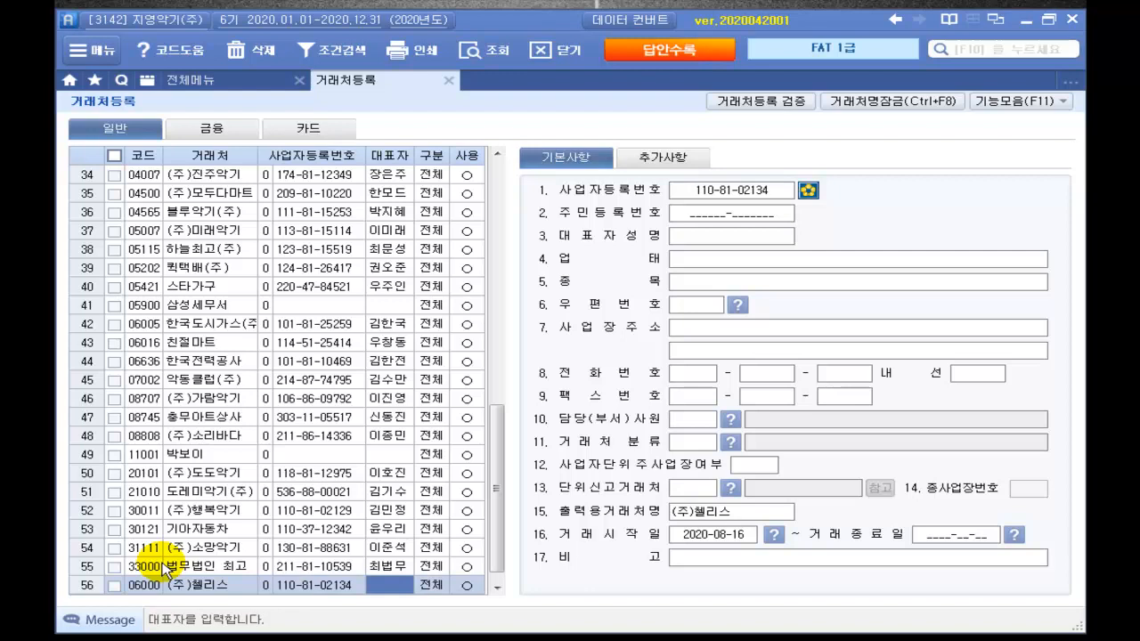
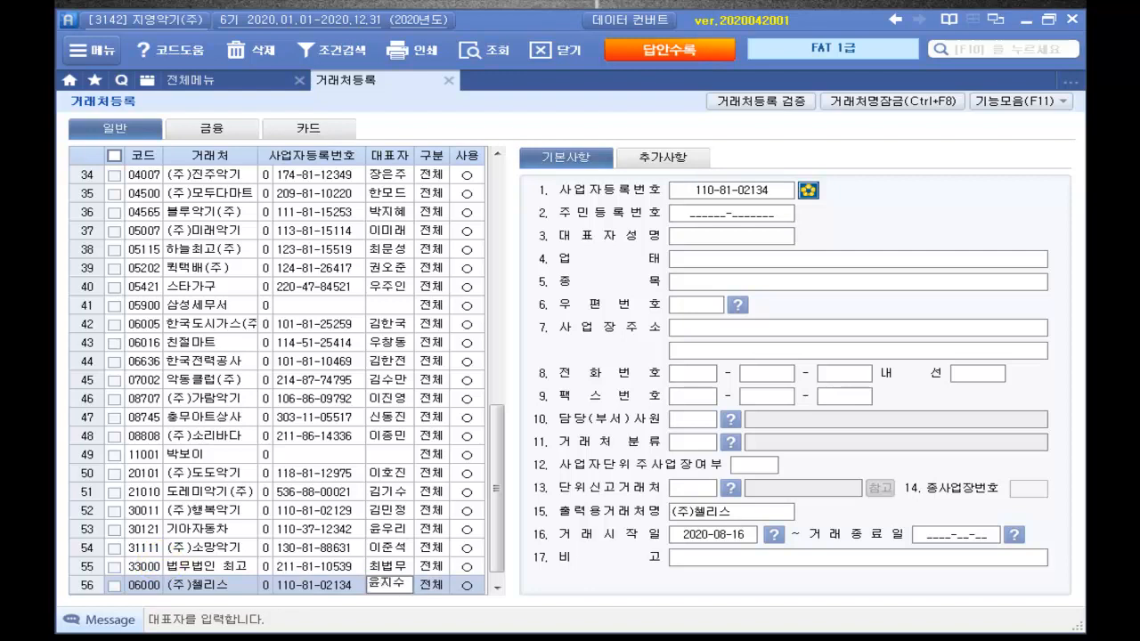
key(Return)
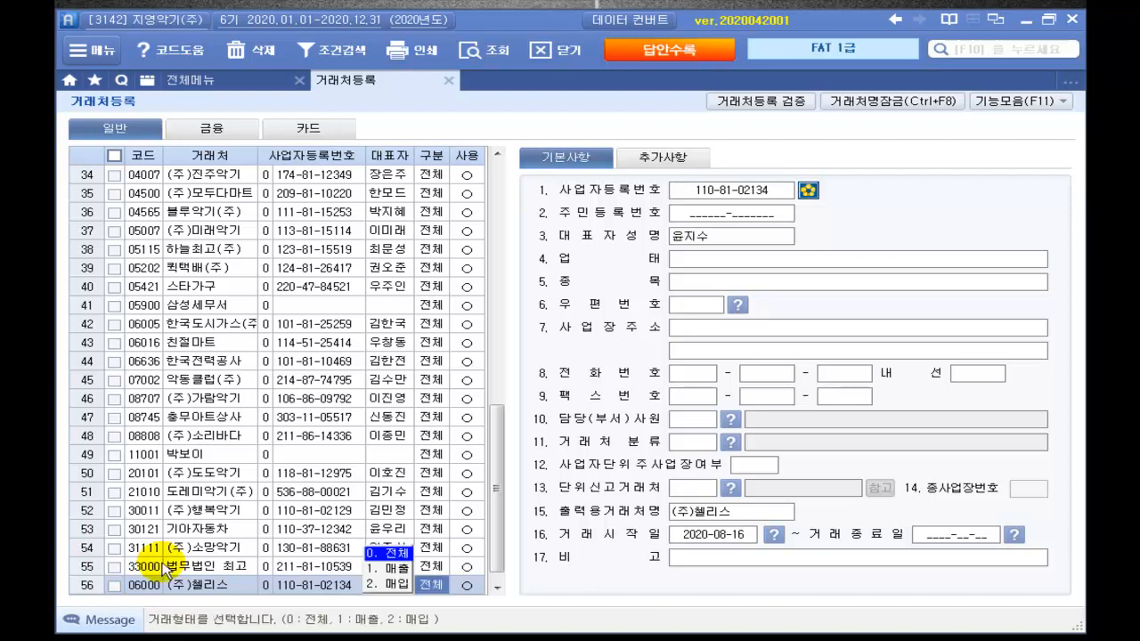
key(Return)
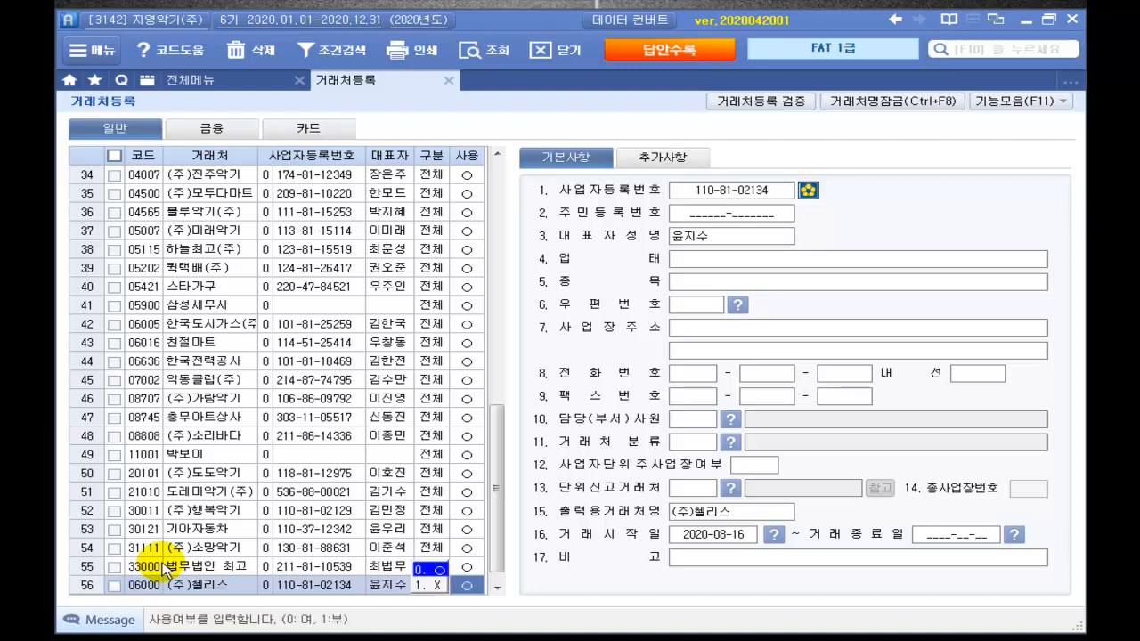
key(Return)
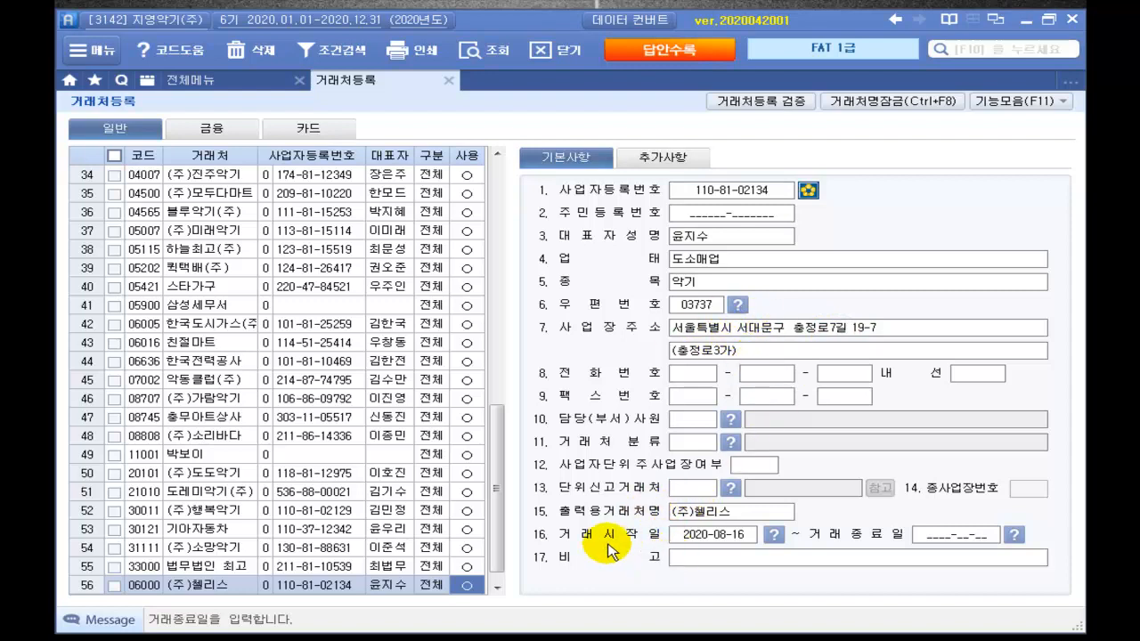
click(713, 540)
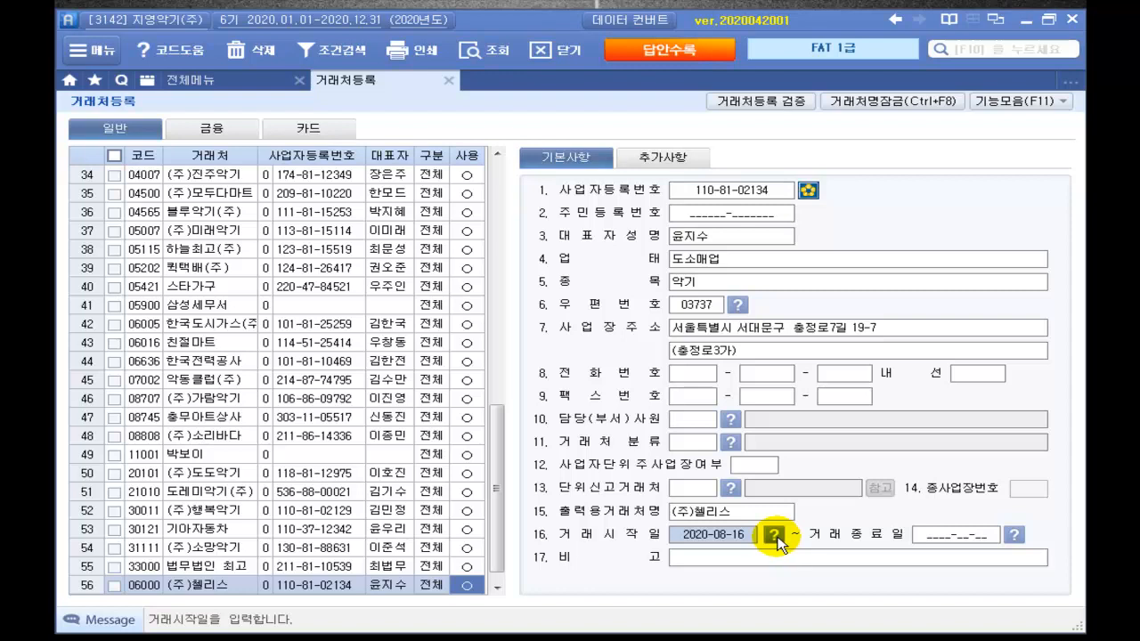
Step: Change (주)헬리스's start date to 2020-01-20 and view its 추가사항 contact details
click(777, 537)
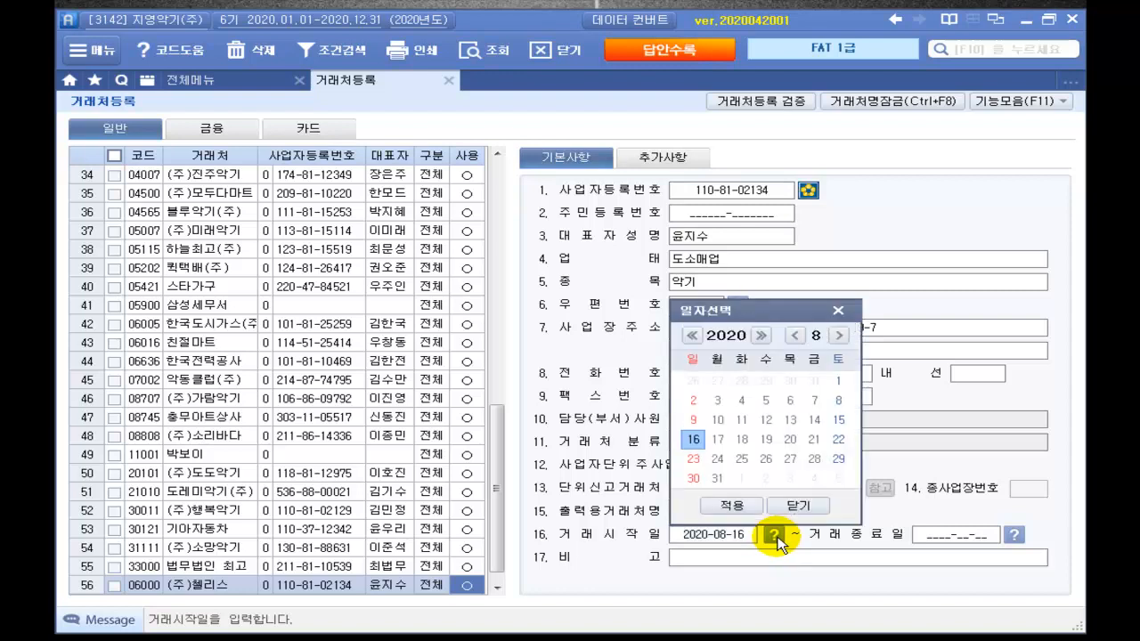
click(798, 342)
click(798, 341)
click(799, 342)
click(799, 341)
click(798, 341)
click(798, 341)
click(798, 342)
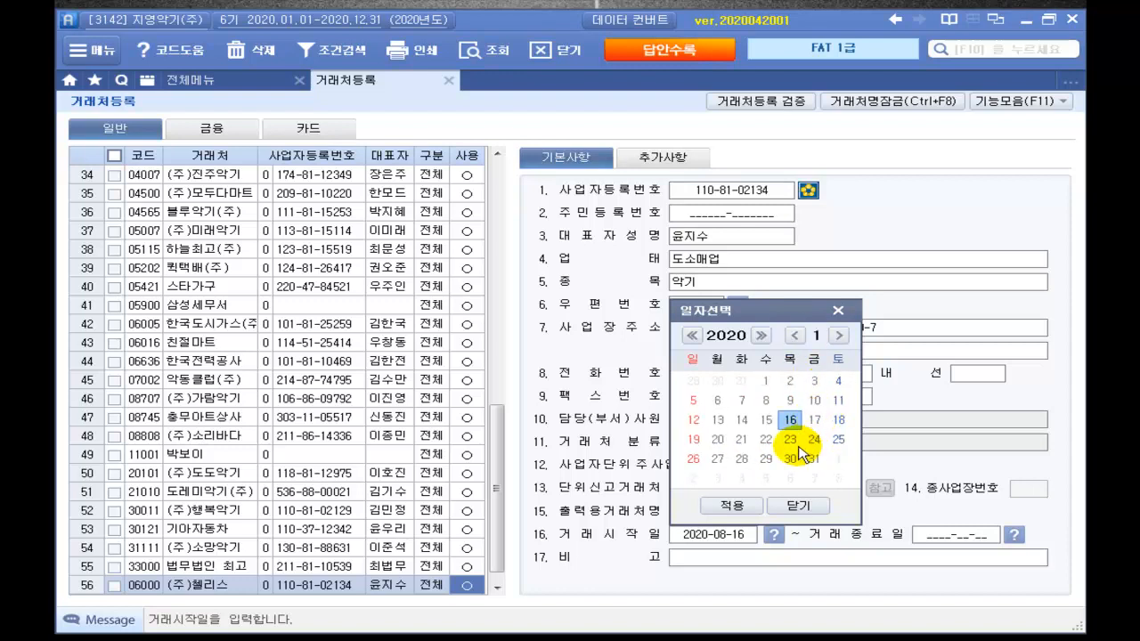
click(718, 440)
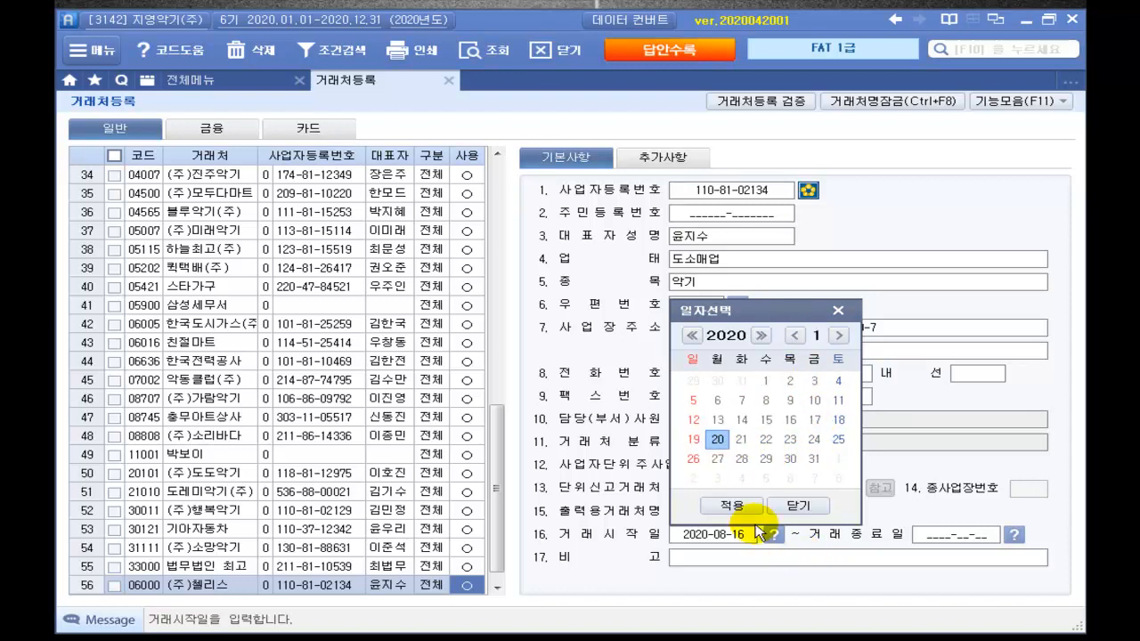
click(731, 505)
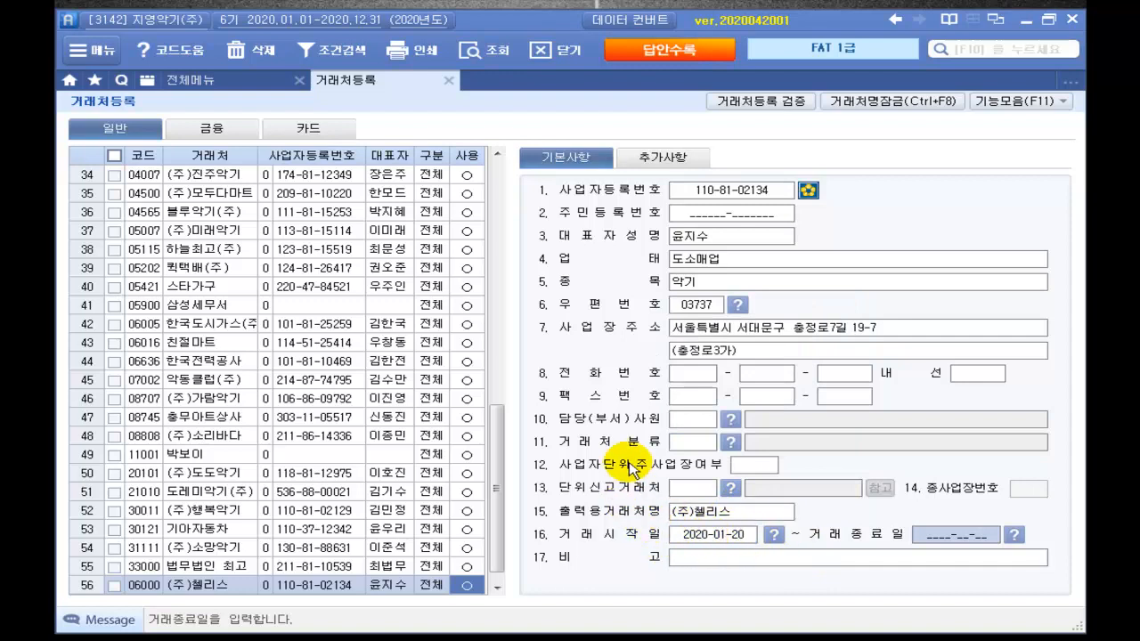
click(682, 158)
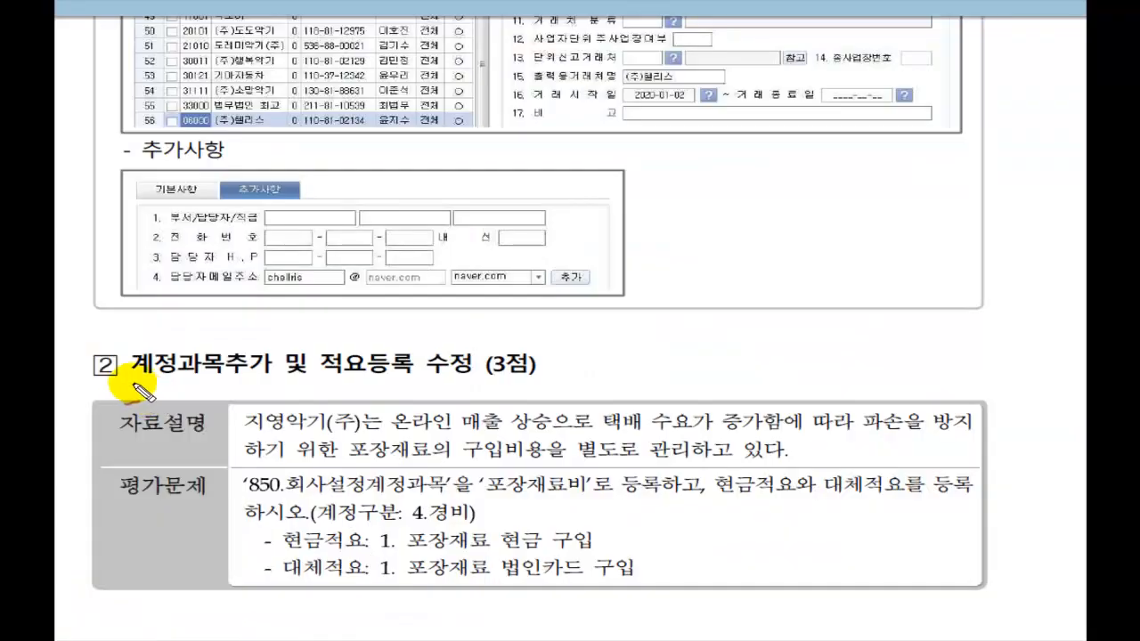
Step: Underline Problem 2's account 850, 4.경비 category and cash/transfer memo requirements, then clear marks
mouse_move(128, 381)
mouse_down()
mouse_move(451, 383)
mouse_move(545, 353)
mouse_up()
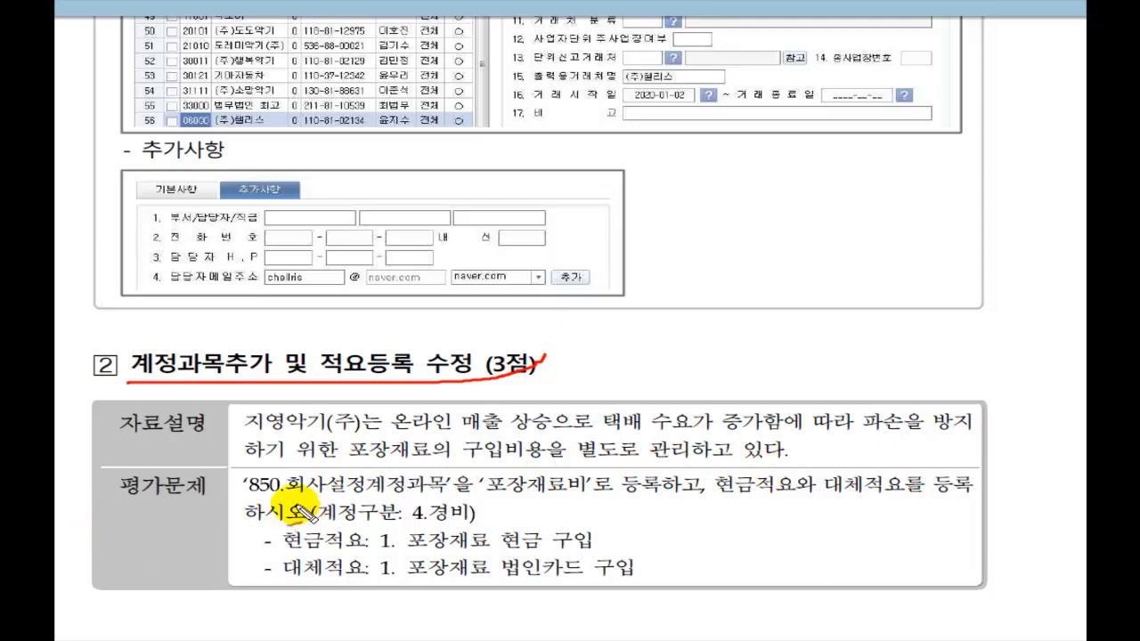
drag(250, 492, 710, 500)
mouse_move(527, 450)
mouse_down()
mouse_move(534, 472)
mouse_move(558, 445)
mouse_up()
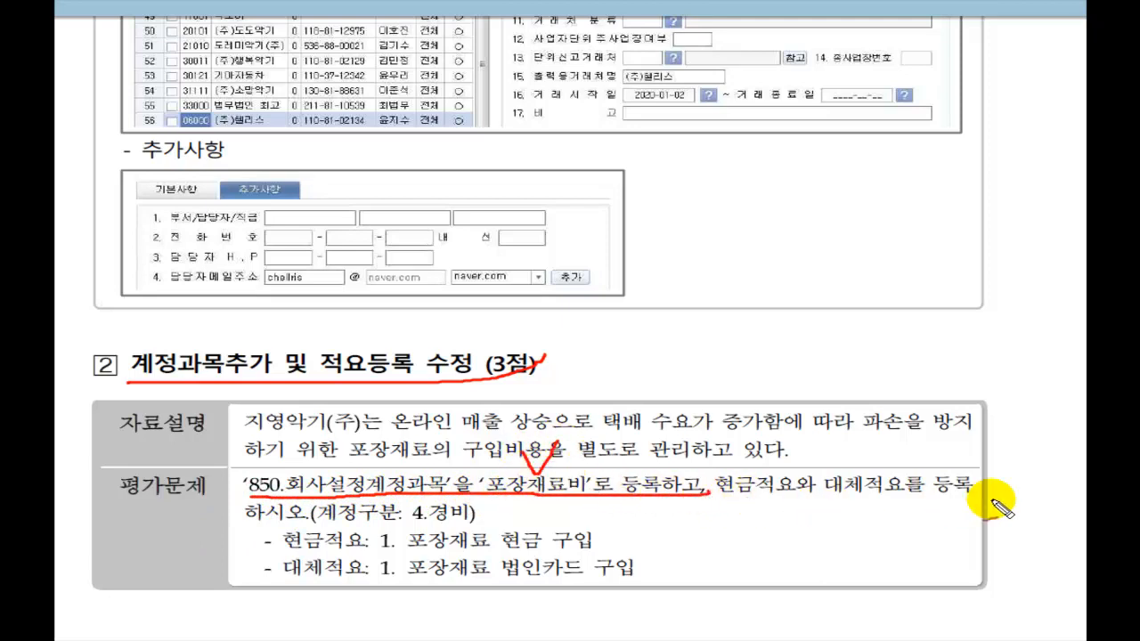
mouse_move(311, 524)
mouse_down()
mouse_move(463, 524)
mouse_move(476, 509)
mouse_up()
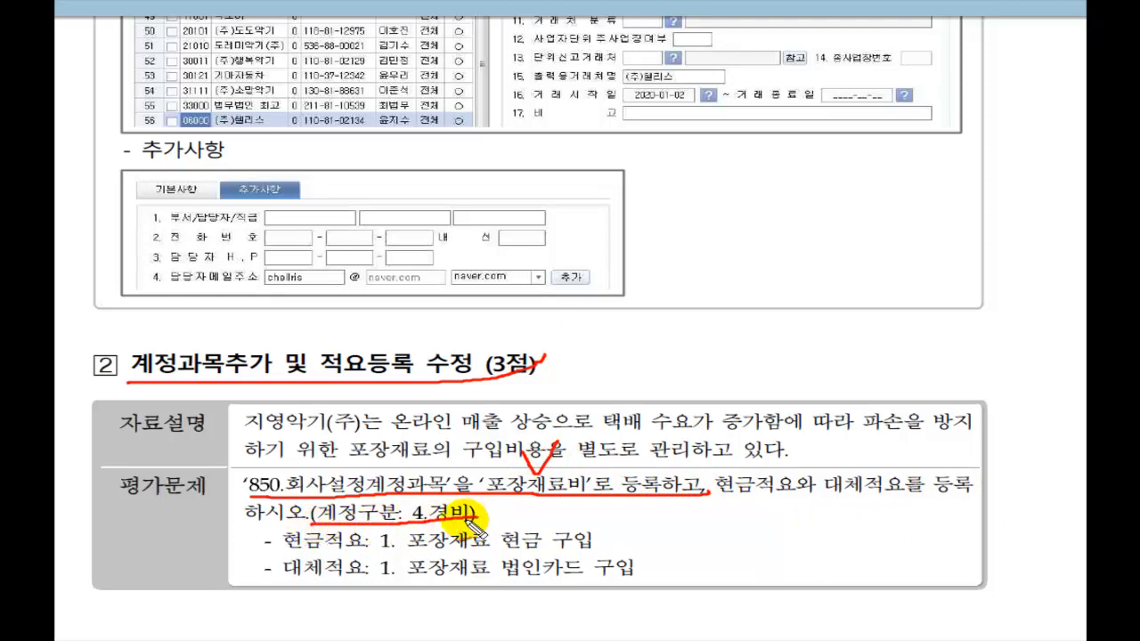
drag(283, 555, 396, 555)
drag(265, 580, 396, 580)
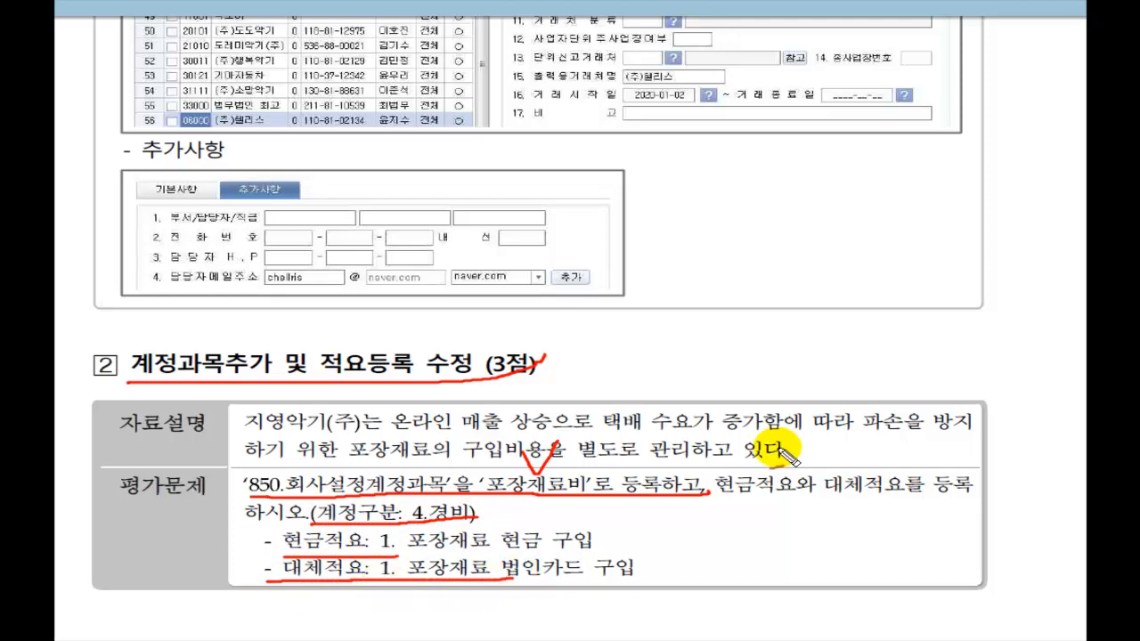
key(Escape)
key(alt+Tab)
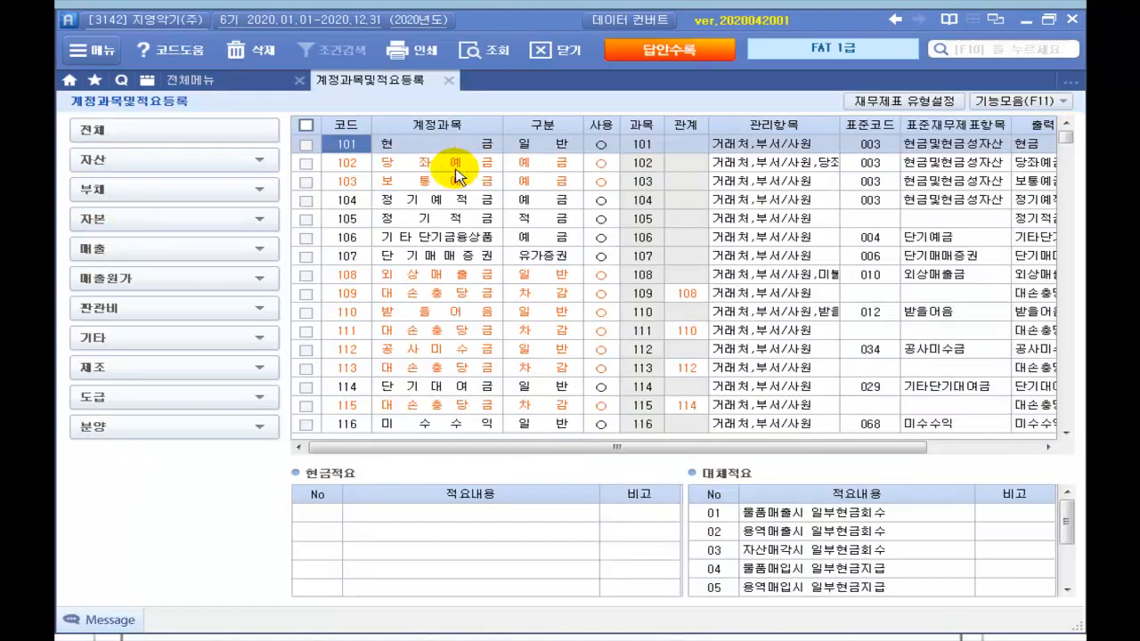
Step: Name account 850 포장재료비 as 경비, with memos 포장재료 현금 구입 and 포장재료 법인카드 구입
text(850)
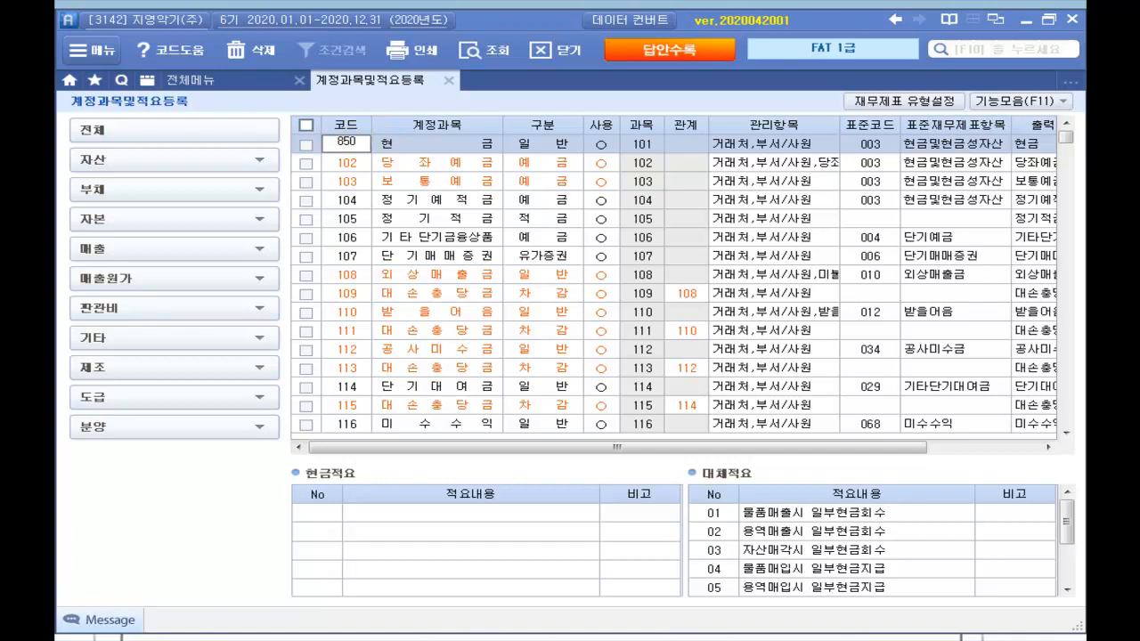
key(Return)
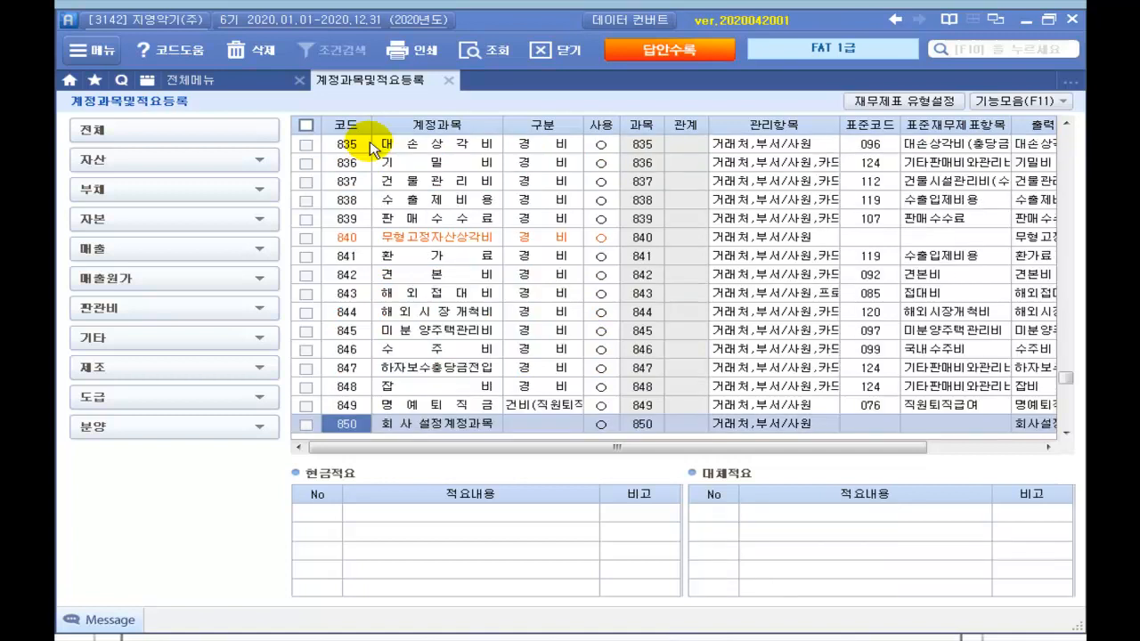
click(409, 424)
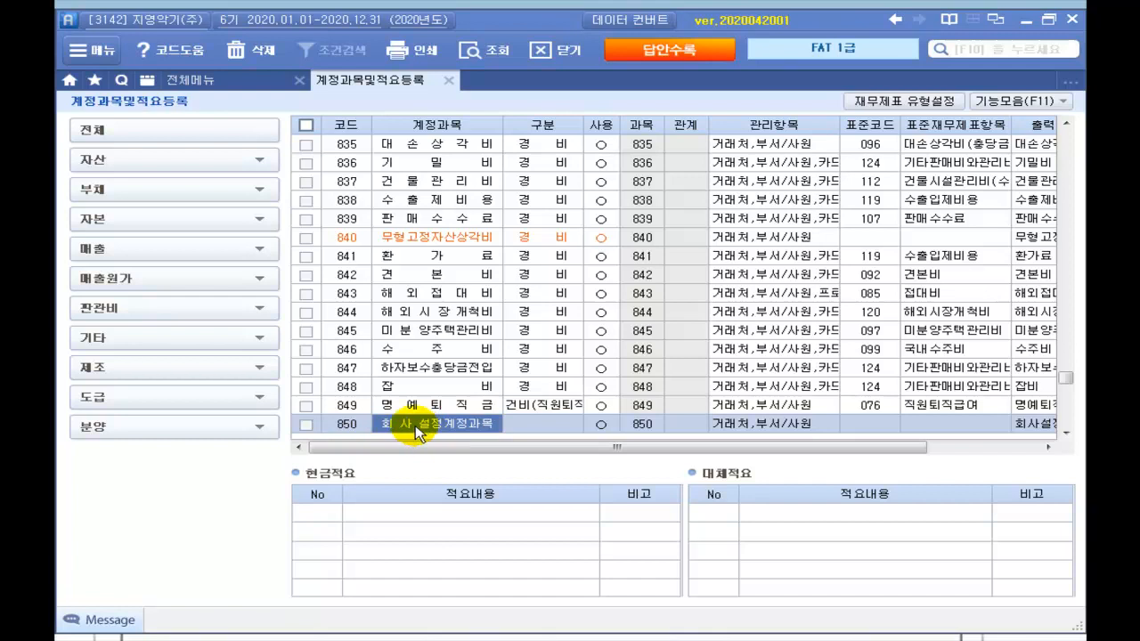
text(포장재료비)
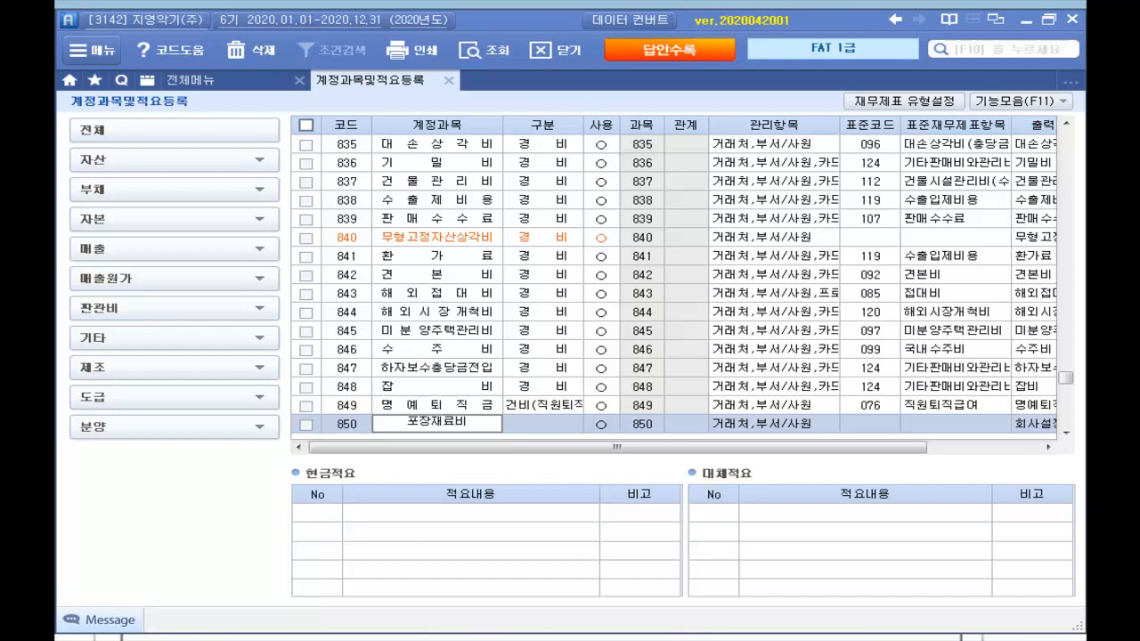
key(Return)
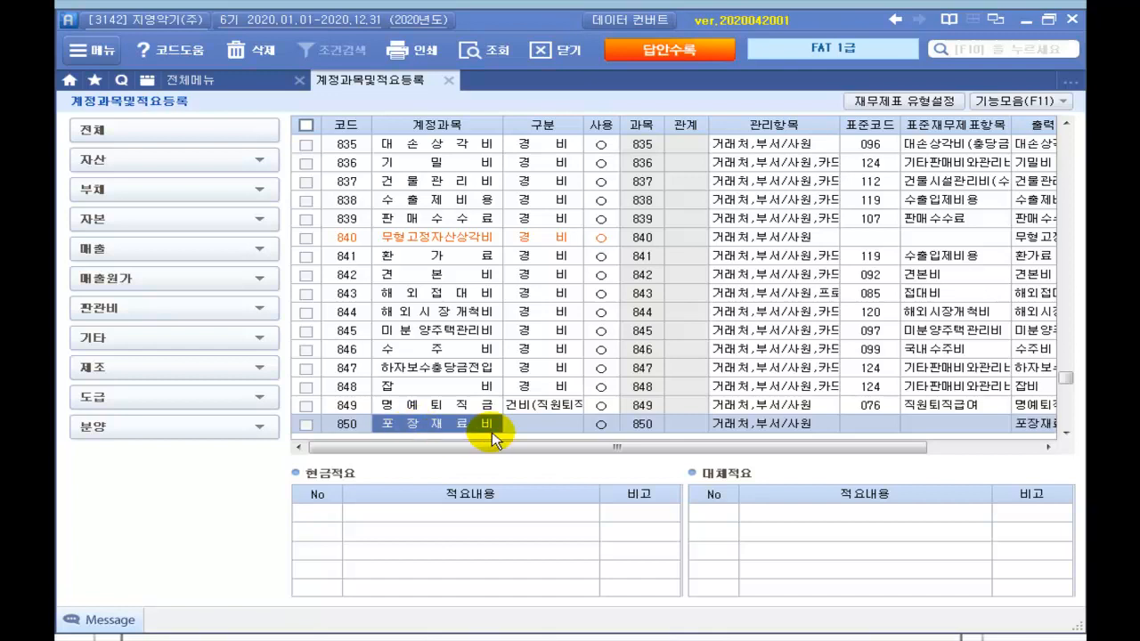
click(528, 427)
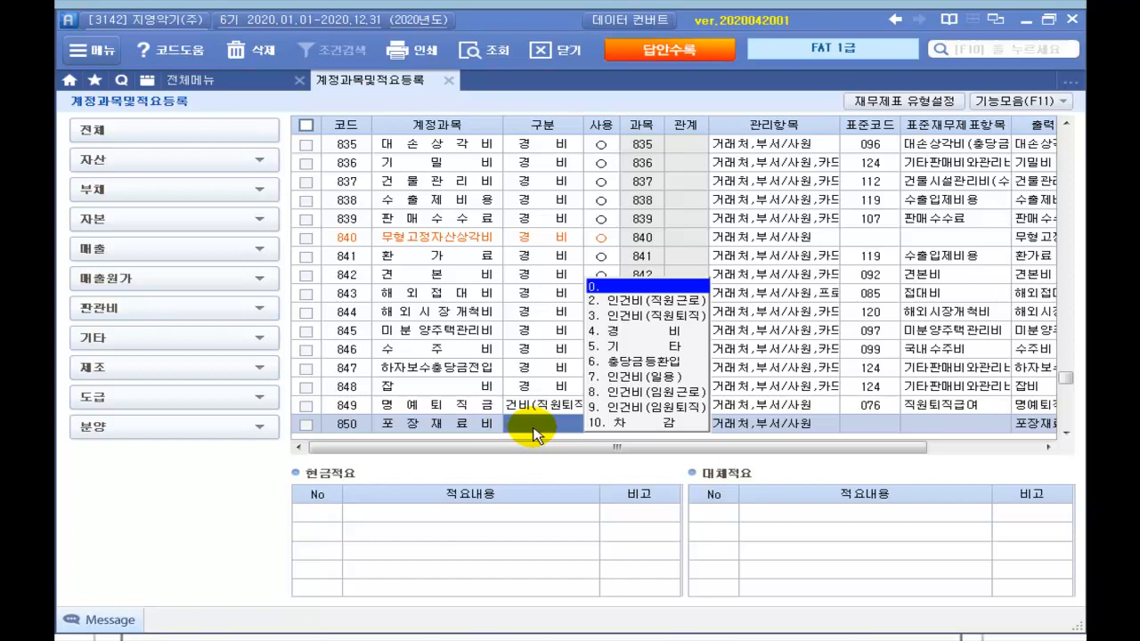
click(613, 333)
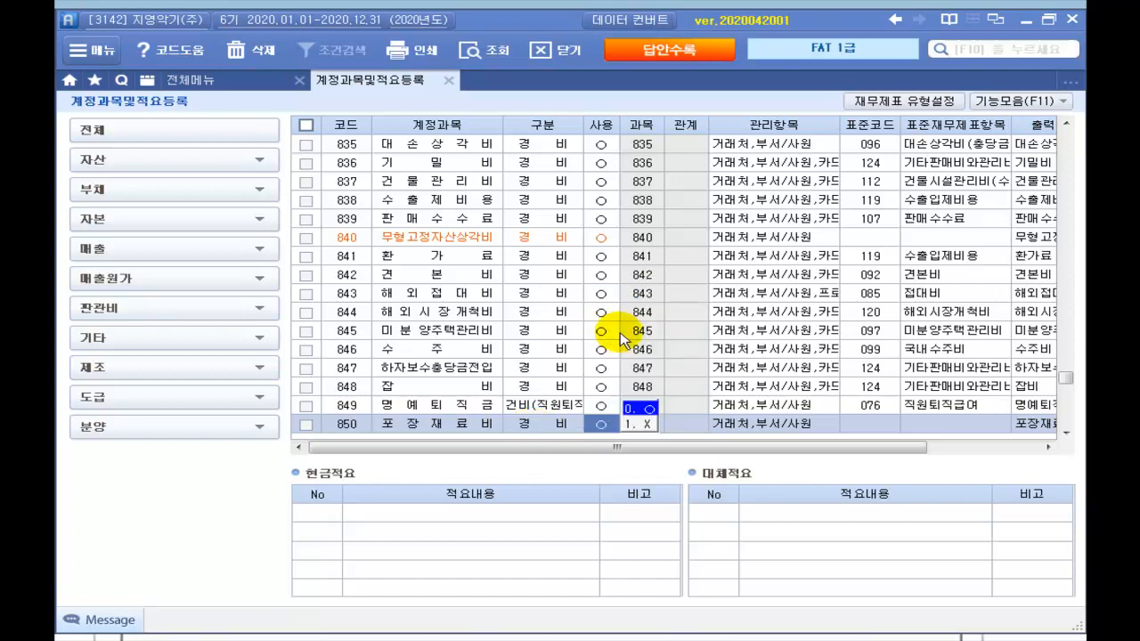
click(310, 514)
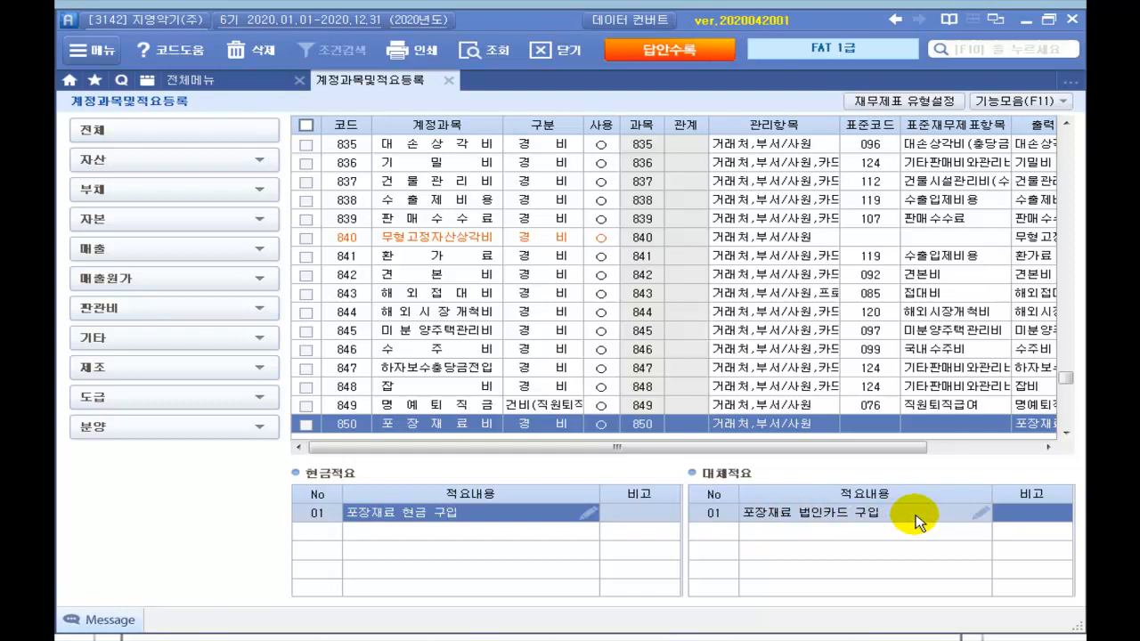
key(Return)
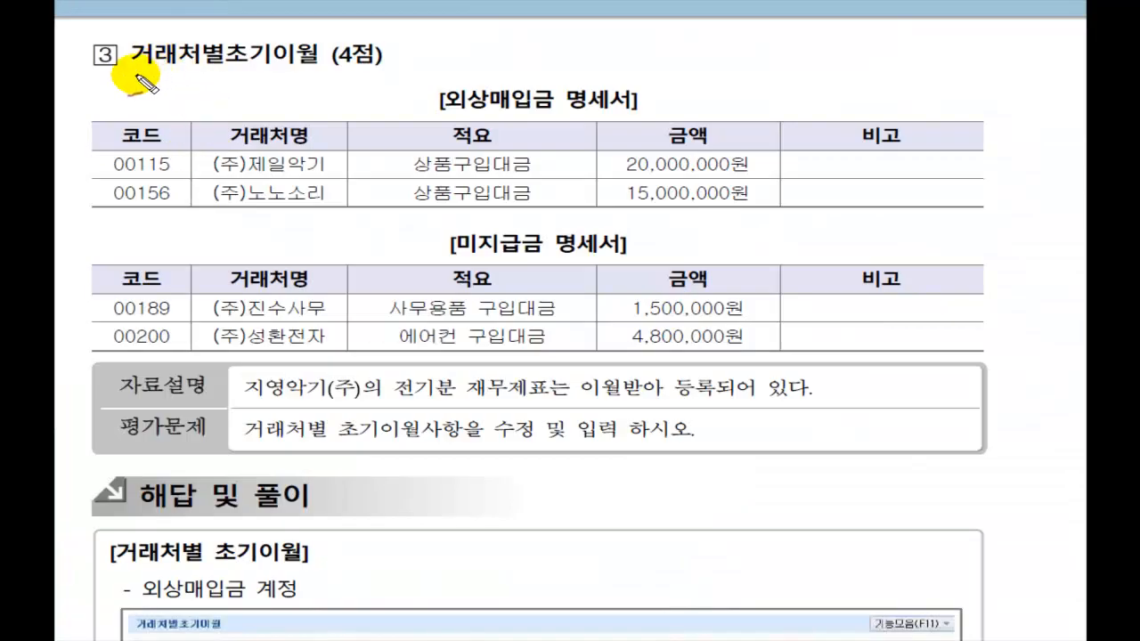
mouse_move(135, 68)
mouse_down()
mouse_move(306, 63)
mouse_move(437, 18)
mouse_up()
drag(509, 63, 549, 49)
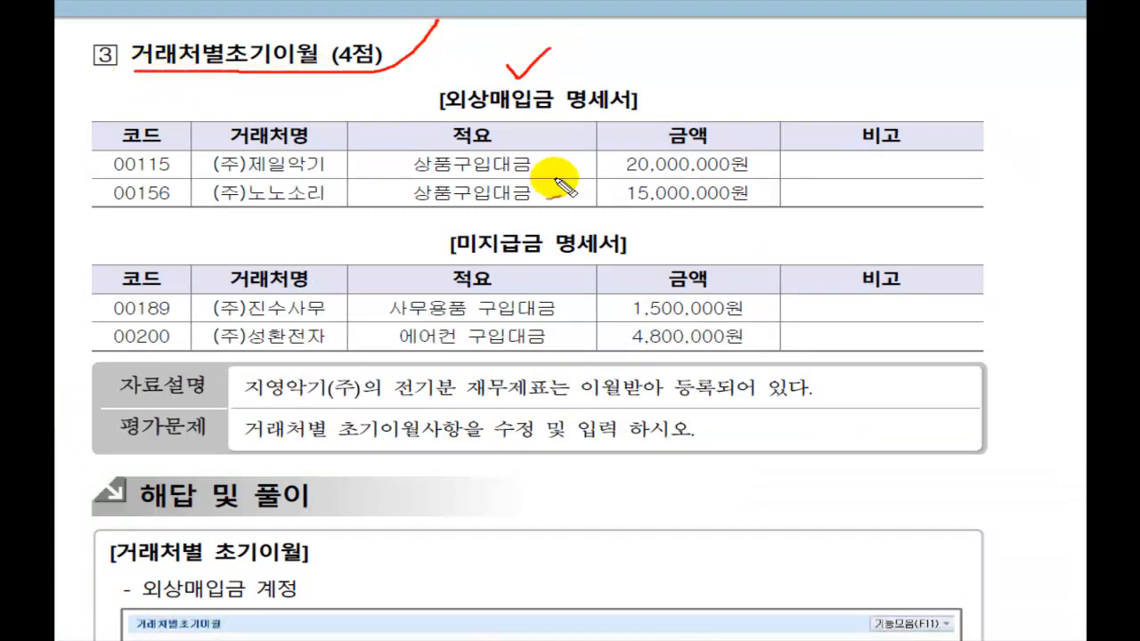
drag(382, 223, 436, 210)
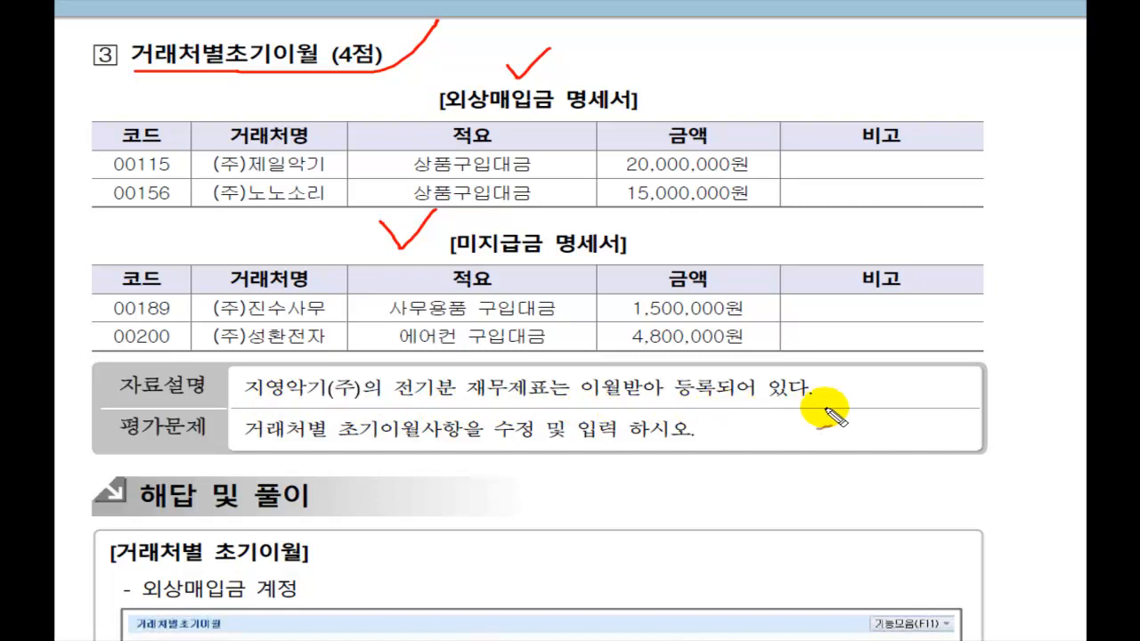
mouse_move(248, 436)
mouse_down()
mouse_move(614, 444)
mouse_move(713, 439)
mouse_move(736, 427)
mouse_up()
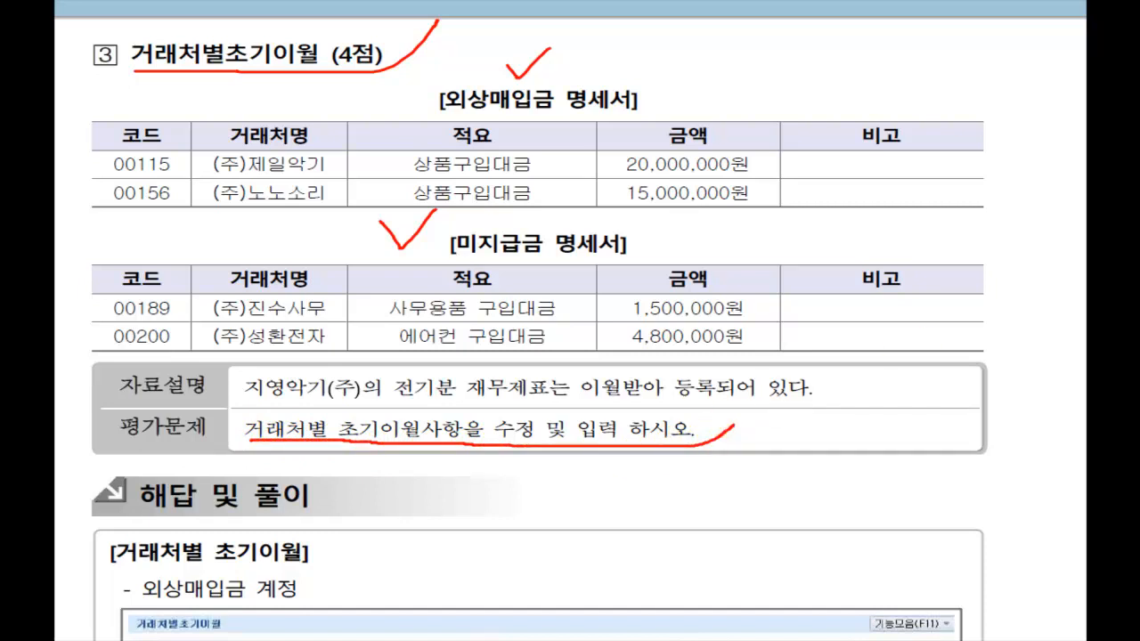
key(Escape)
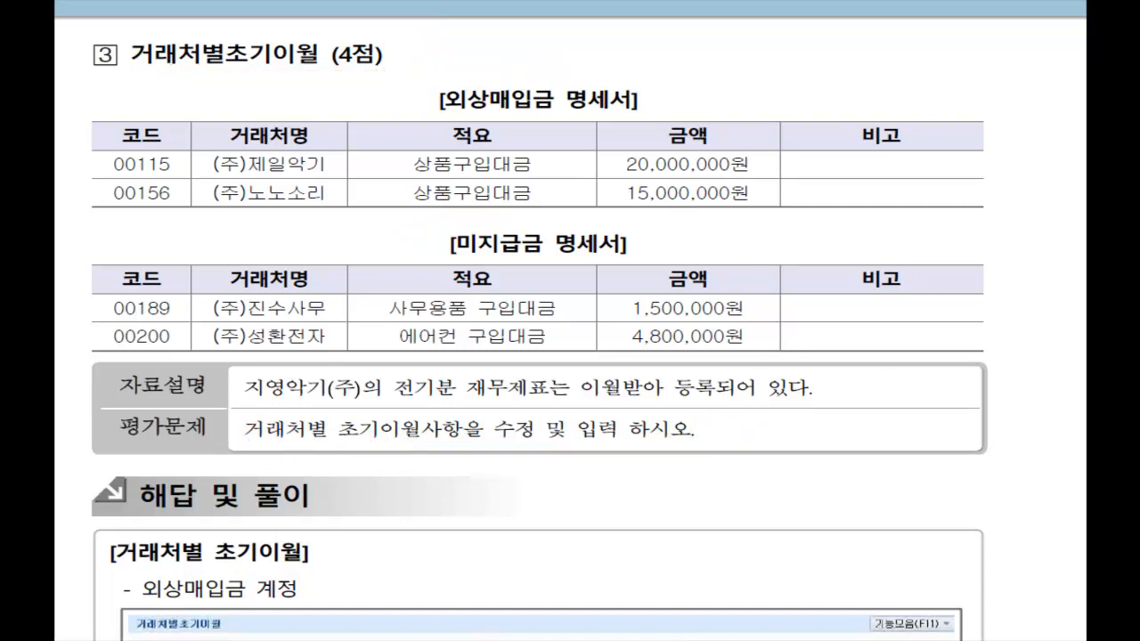
key(alt+Tab)
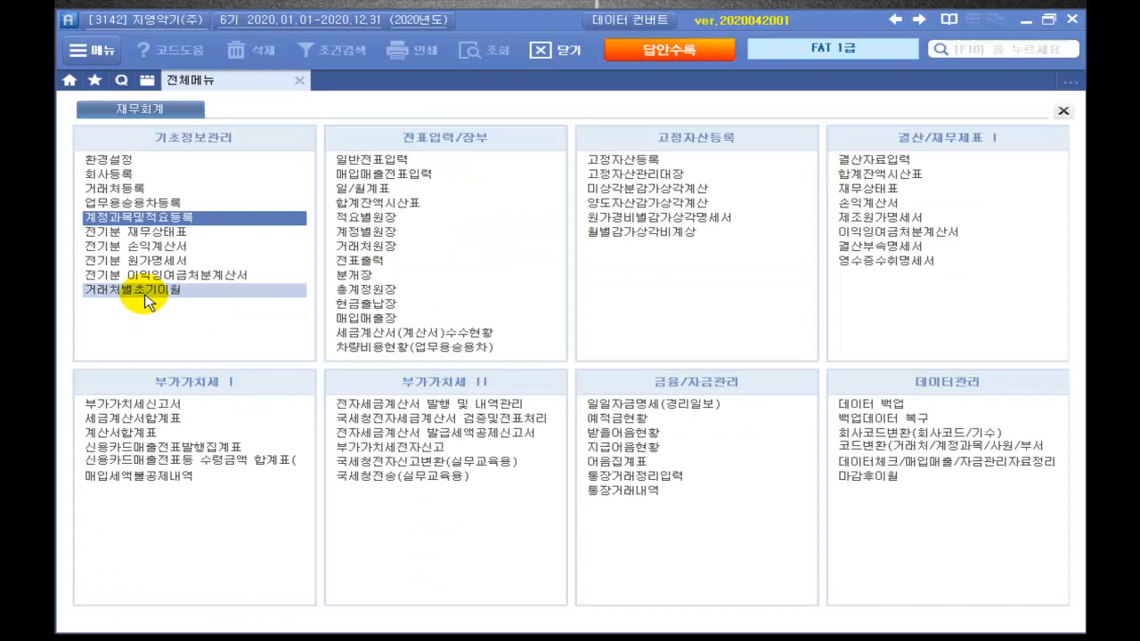
Step: Open 거래처별초기이월 and assign (주)제일악기 20,000,000 under 251 외상매입금
click(145, 298)
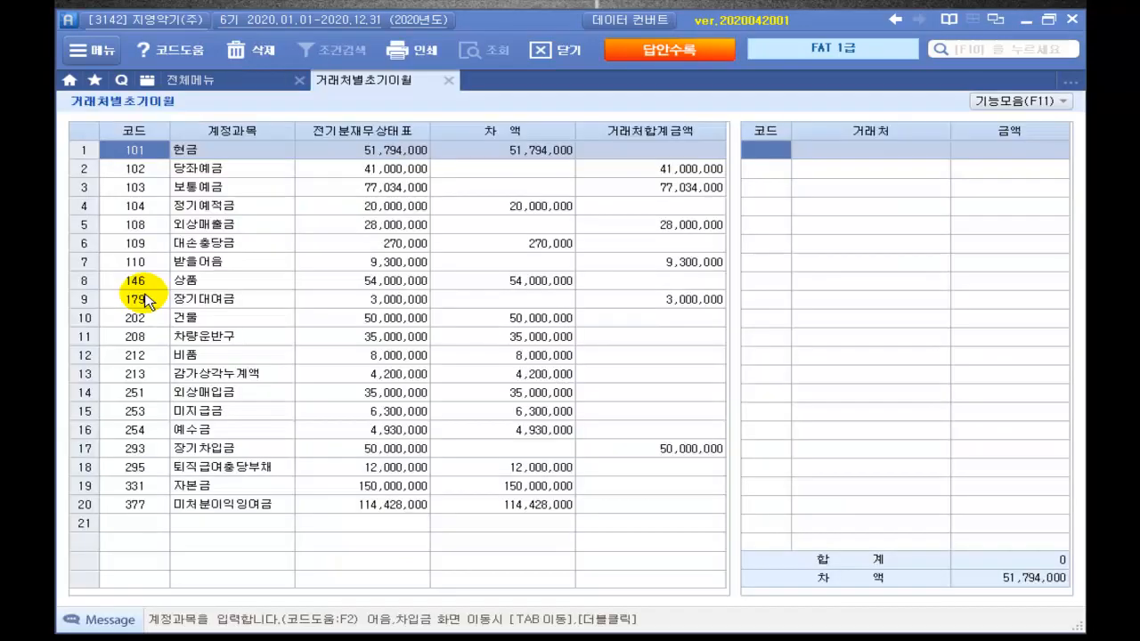
click(656, 399)
double_click(570, 401)
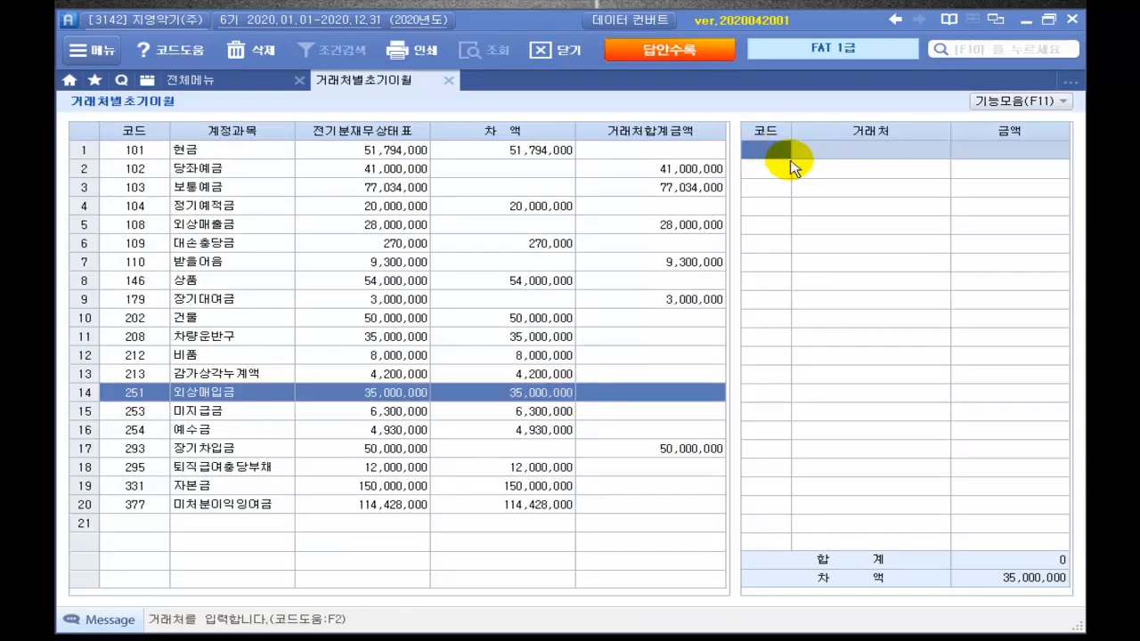
key(F2)
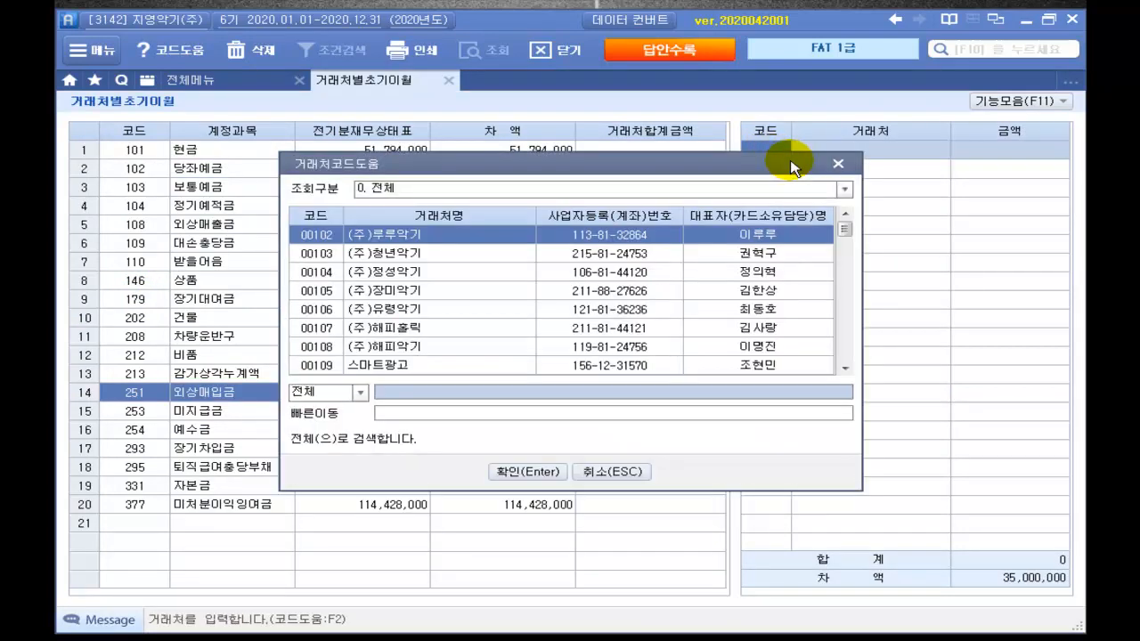
text(제이약기)
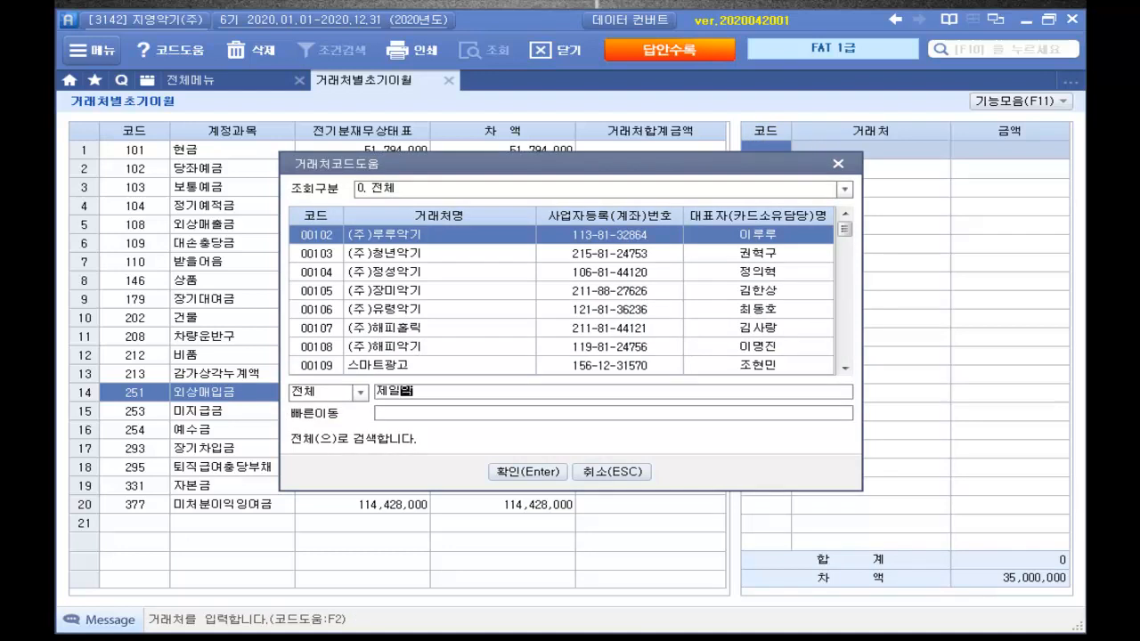
key(Return)
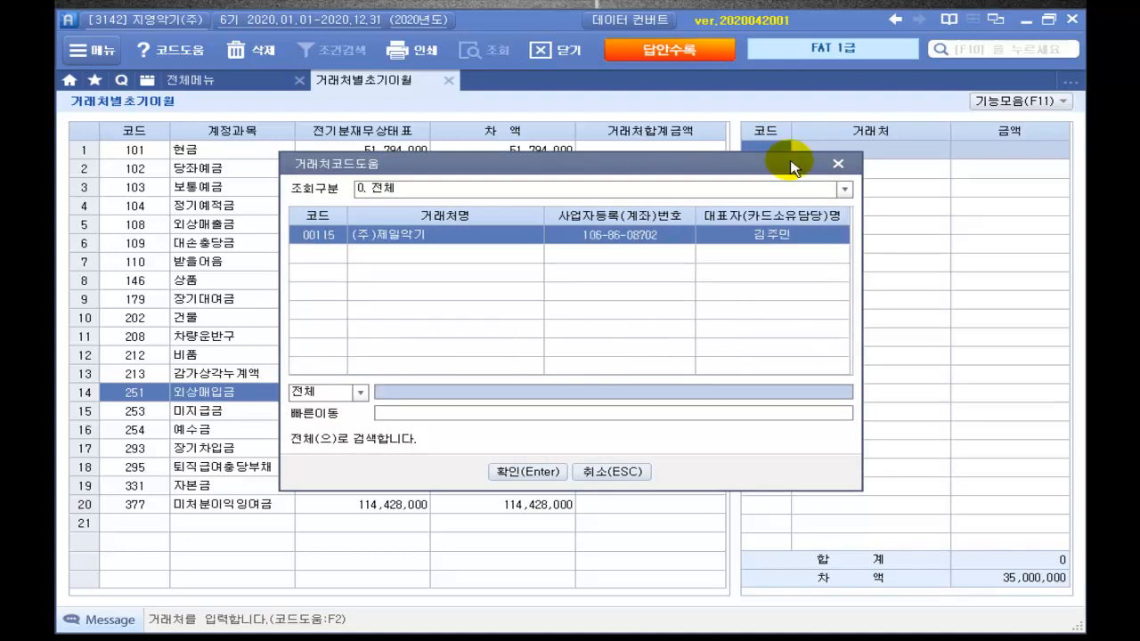
key(Return)
text(20000000)
key(Return)
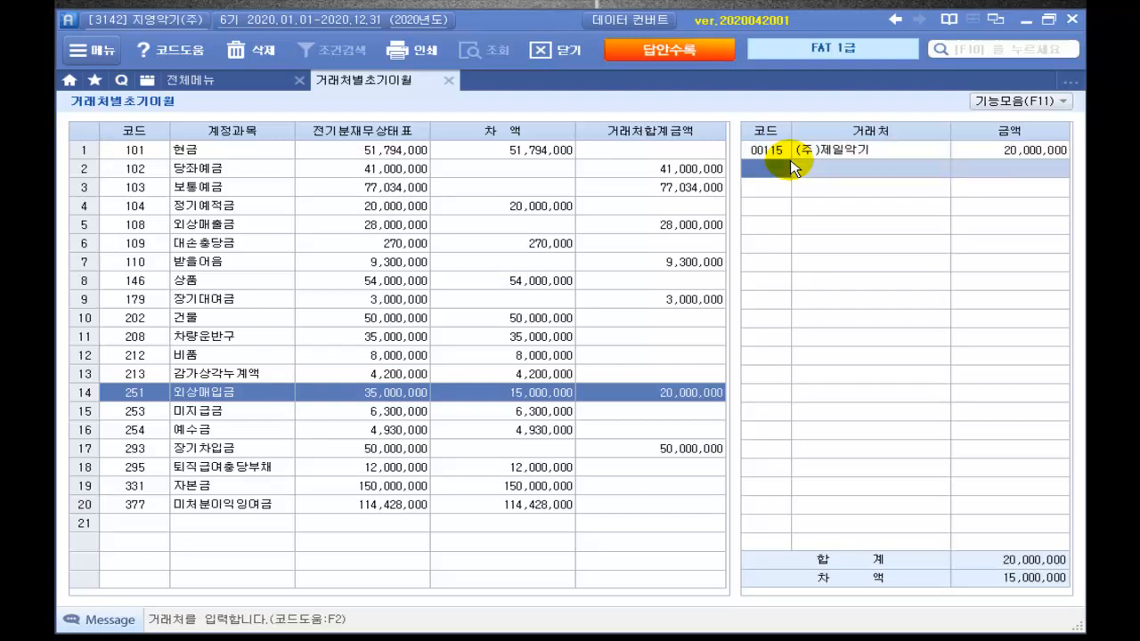
Step: Add (주)노노소리 with 15,000,000 as the second 외상매입금 partner
key(F2)
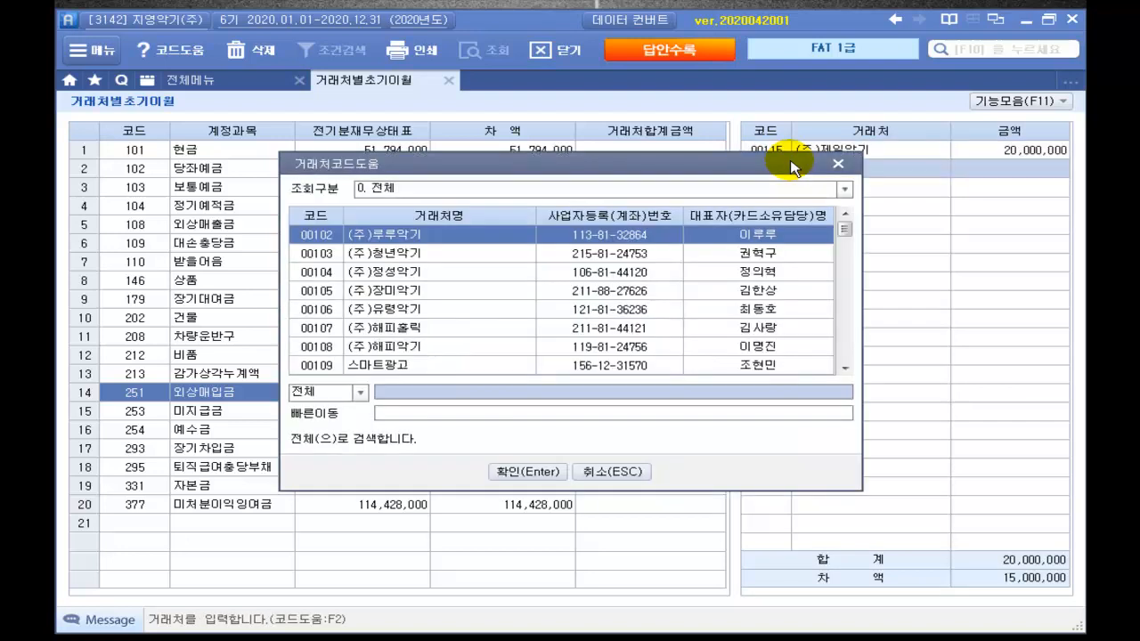
text(노노소리)
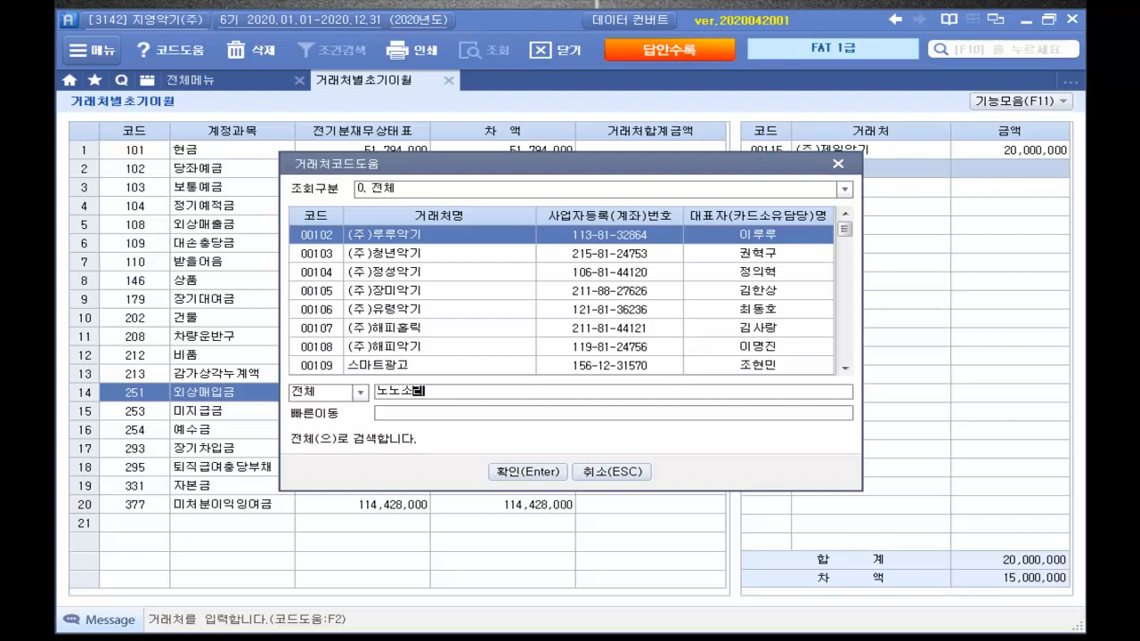
key(Return)
key(Return)
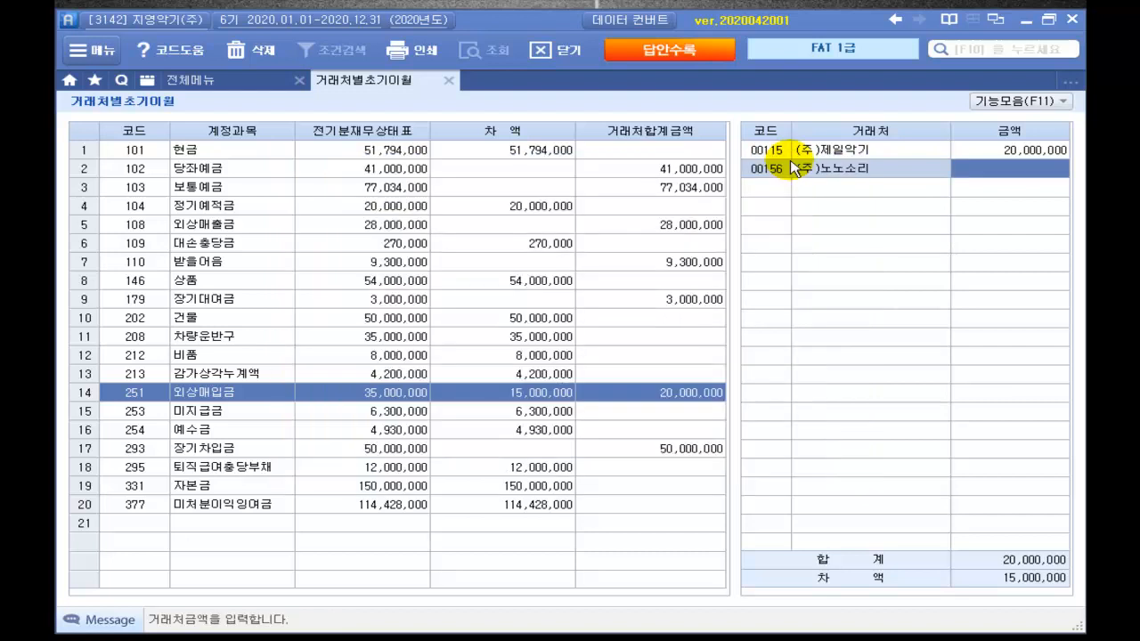
text(15000000)
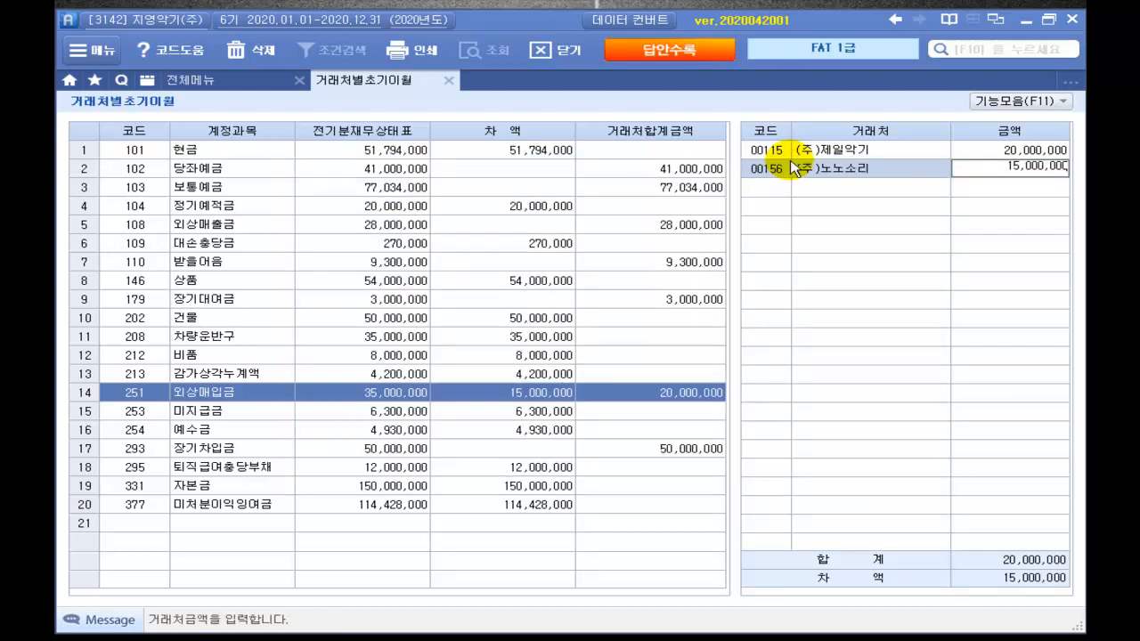
key(Return)
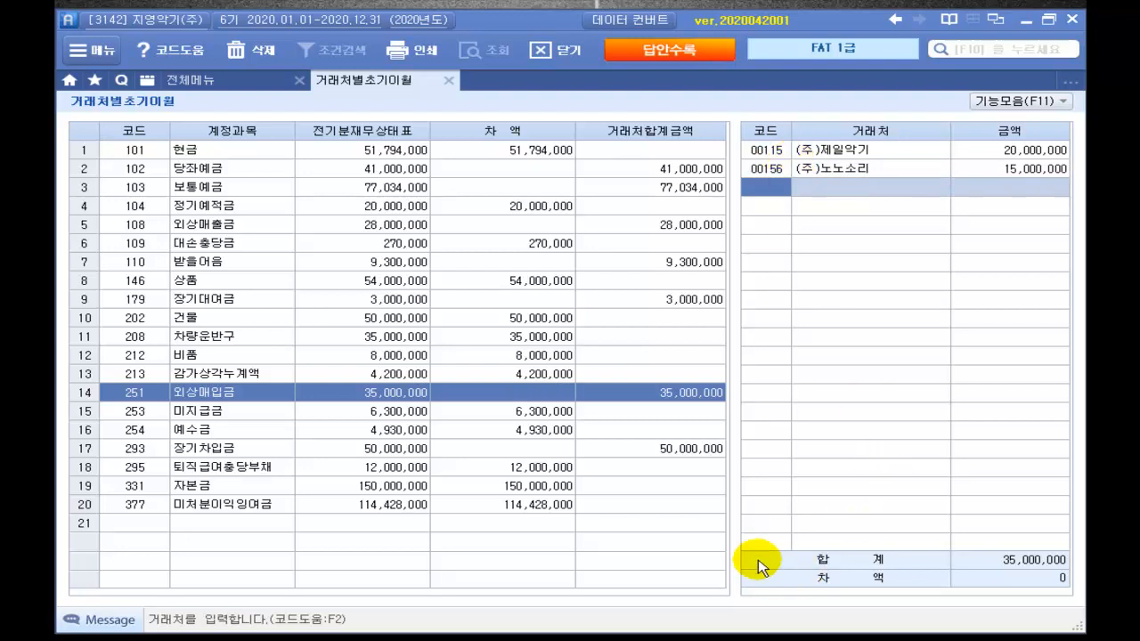
Step: Under 253 미지급금, assign (주)진수사무 an opening balance of 1,500,000
click(668, 410)
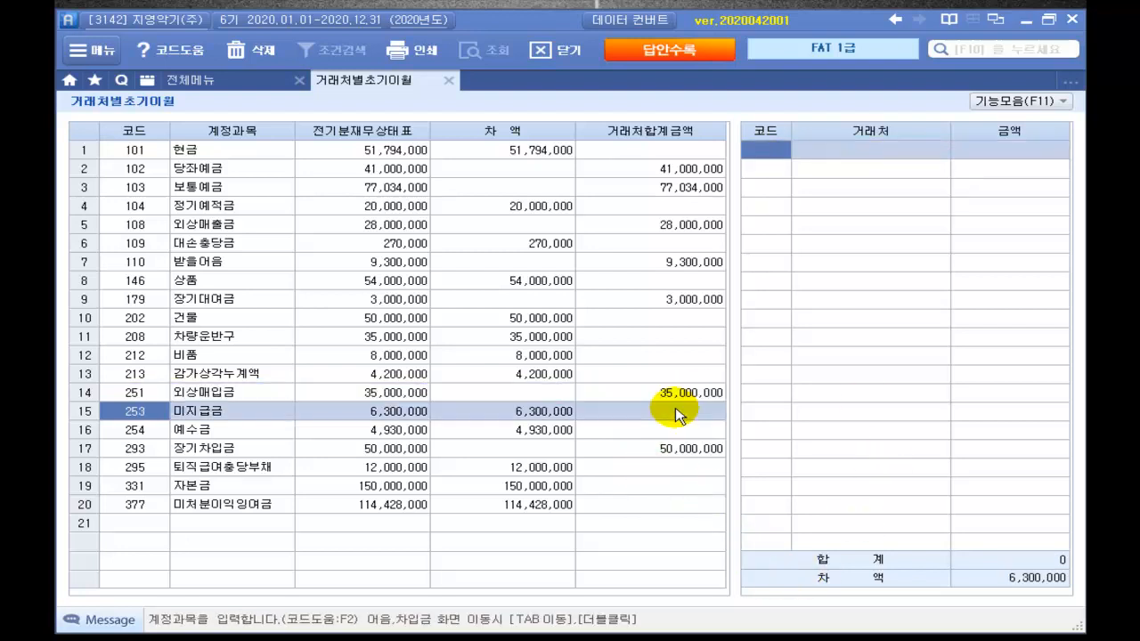
double_click(668, 412)
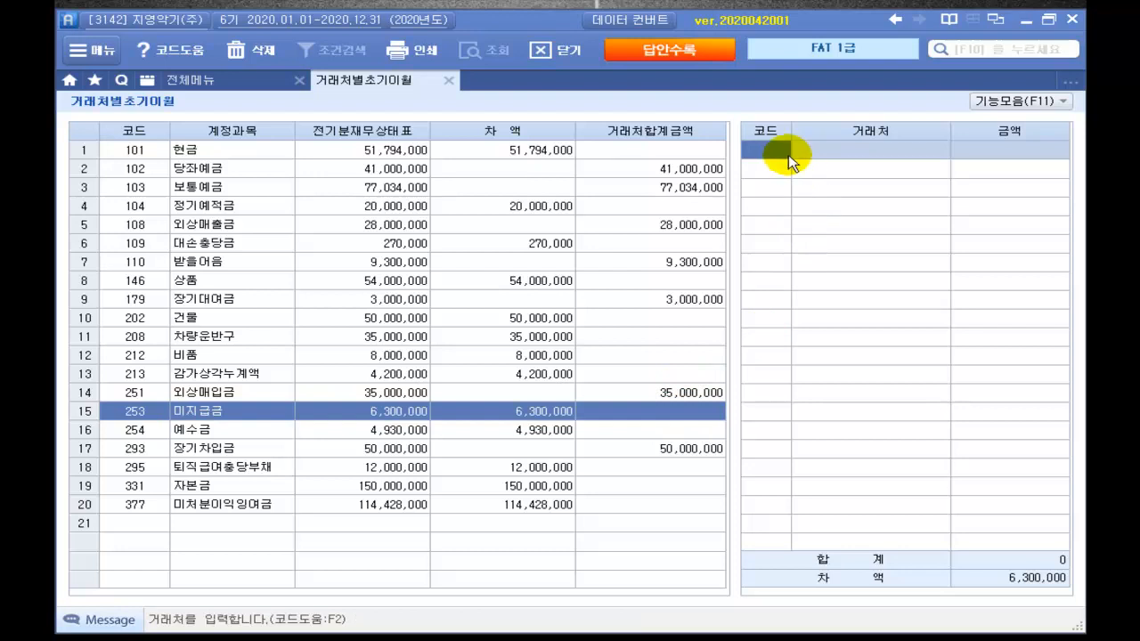
key(F2)
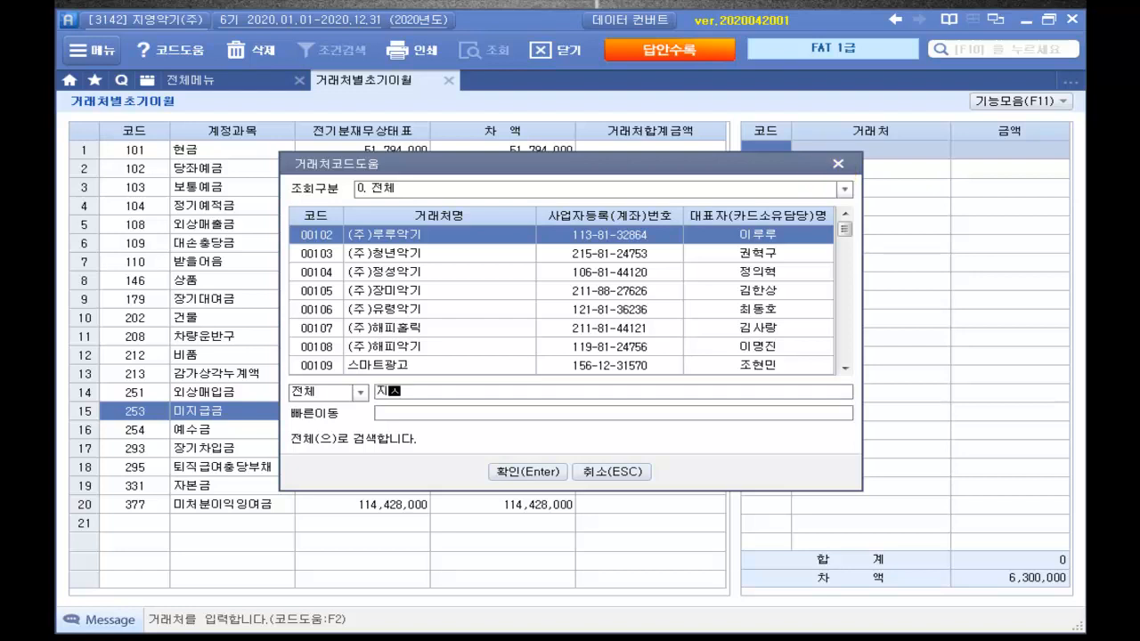
text(진수사무)
key(Return)
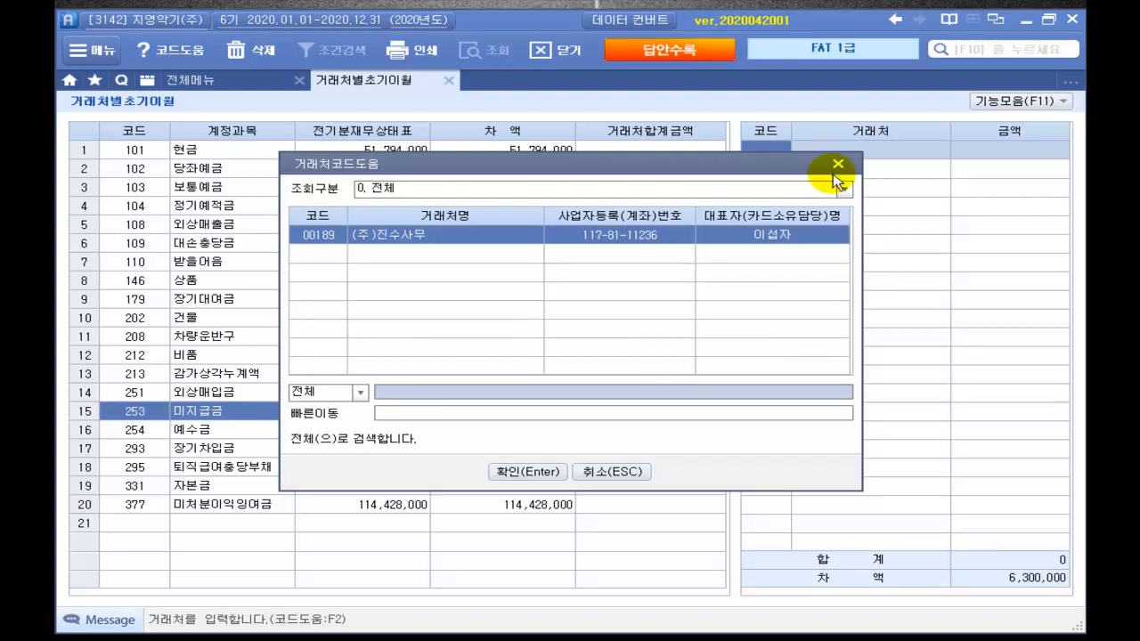
key(Return)
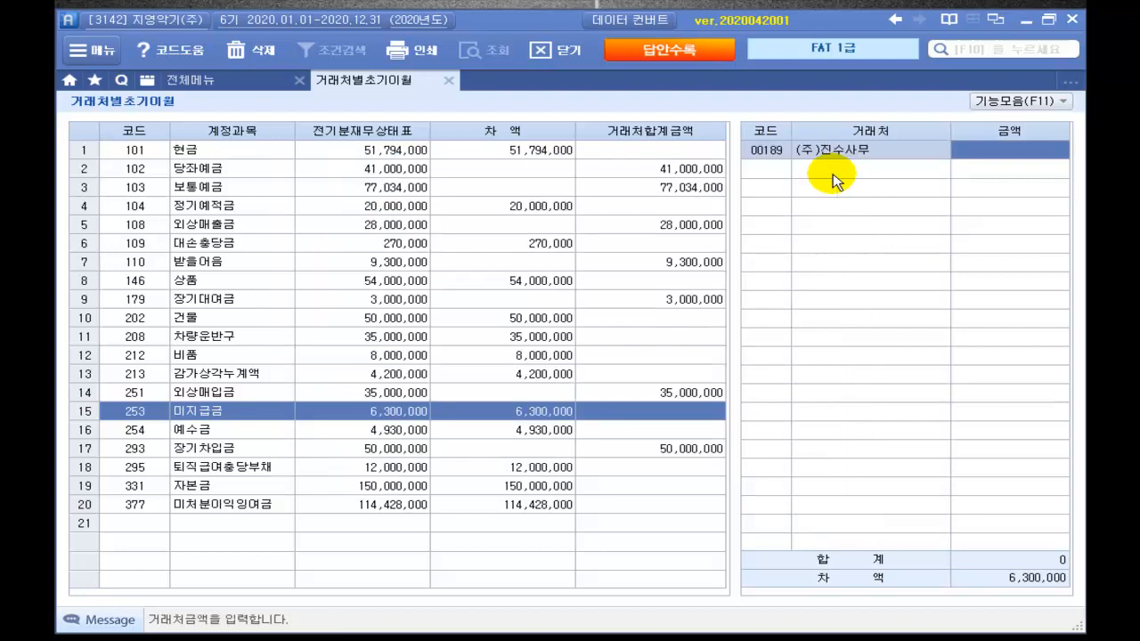
text(1500000)
key(Return)
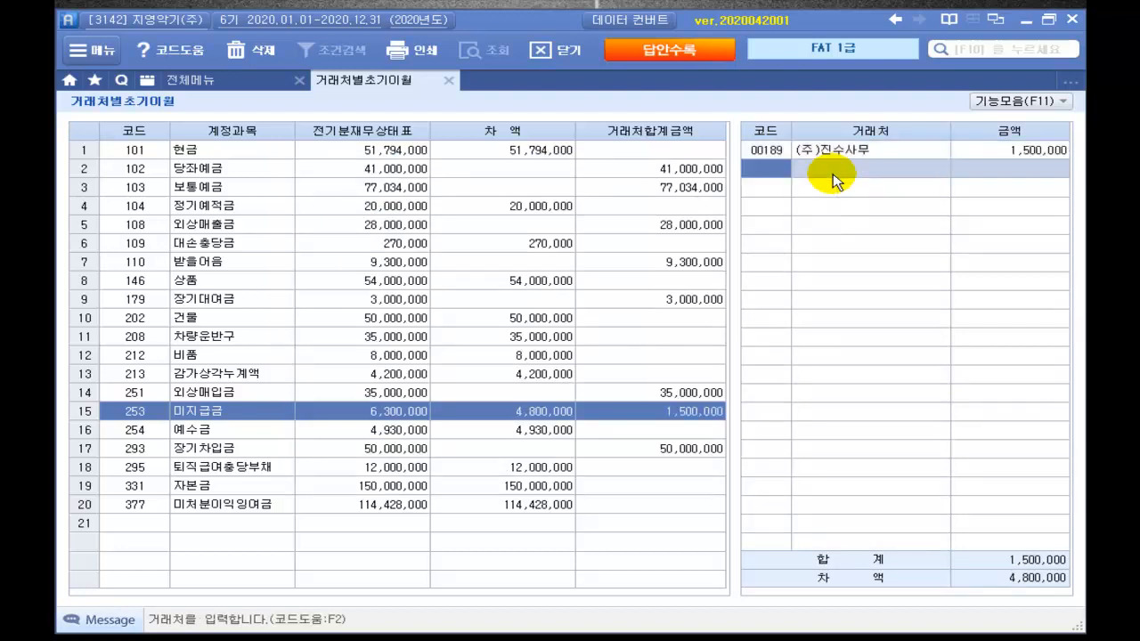
Step: Add (주)성환전자 with 4,800,000 as the second 미지급금 partner
key(F2)
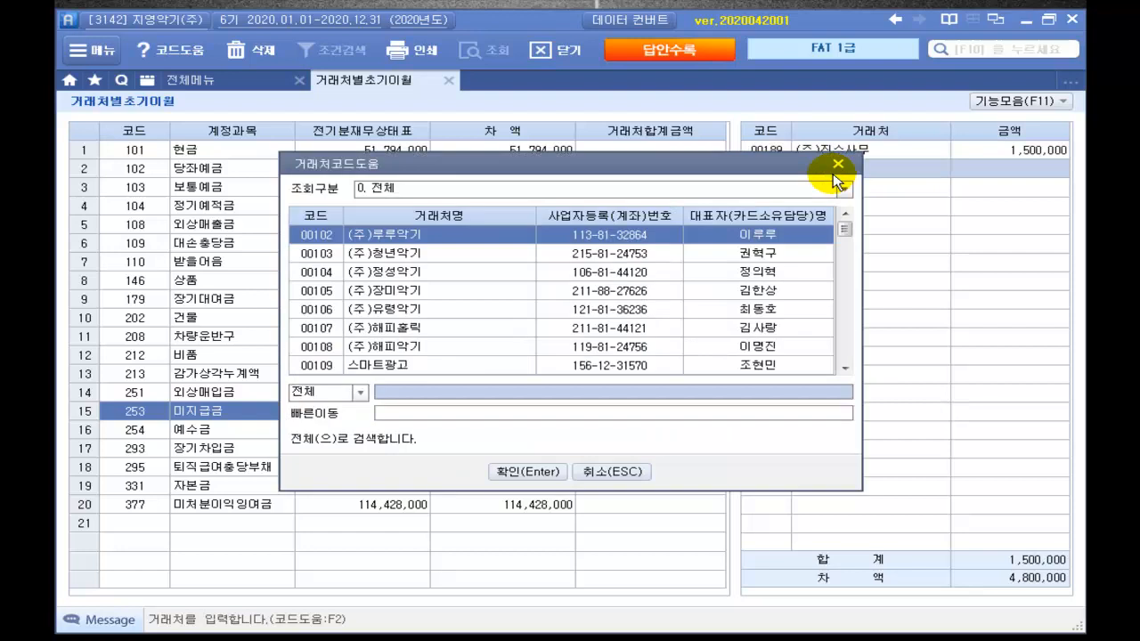
text(ㅅ)
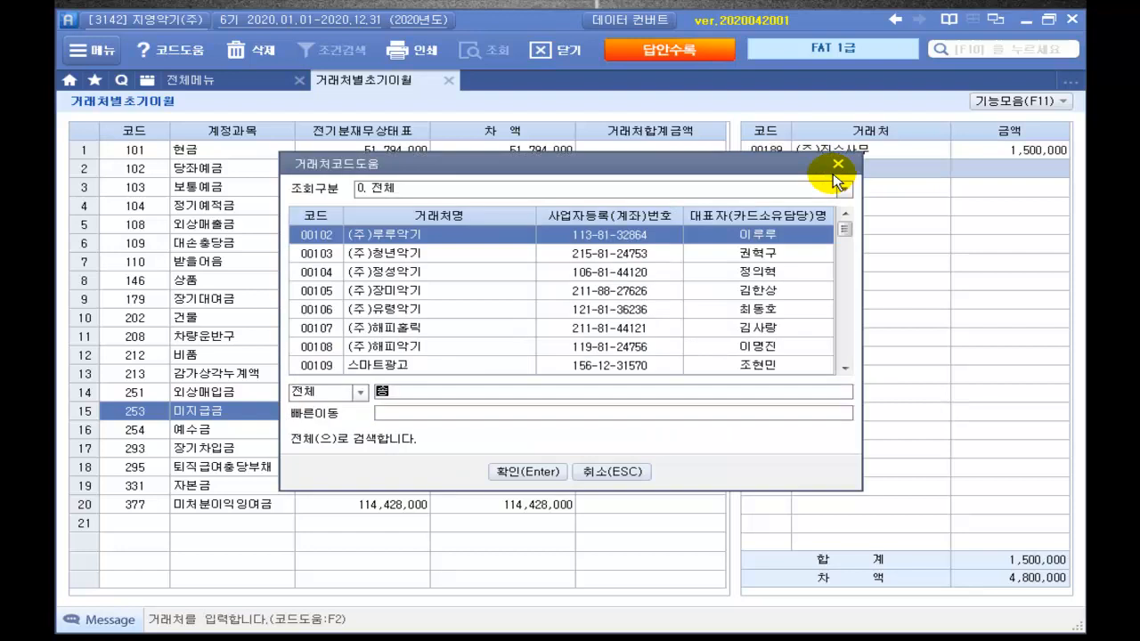
text(ㅓ)
text(ㅇ)
text(환전)
key(Return)
key(Return)
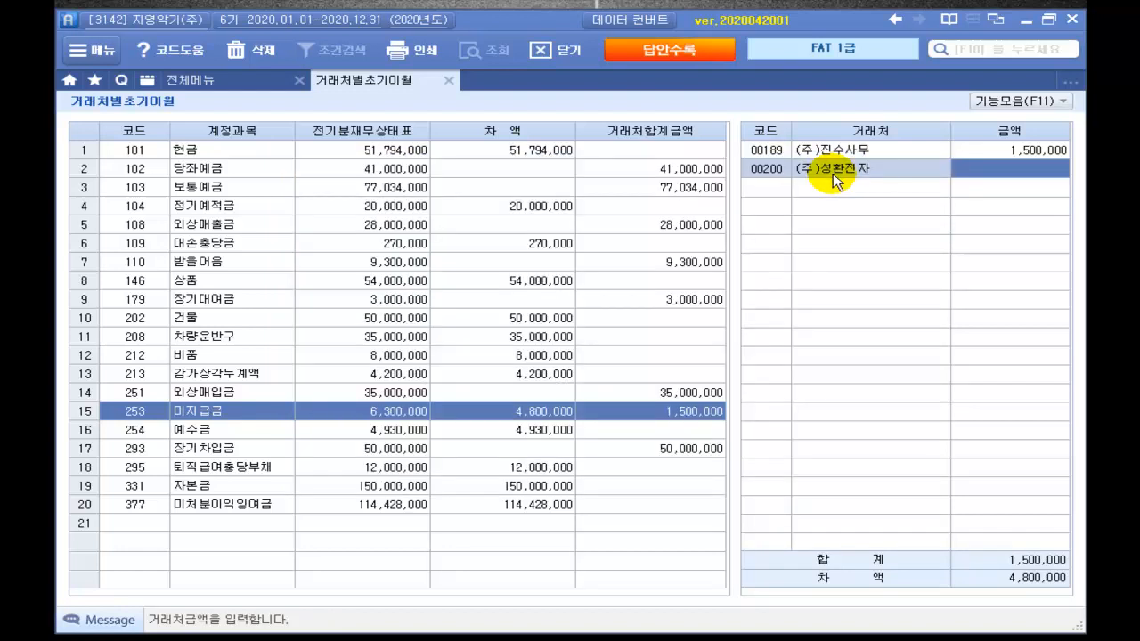
text(4800000)
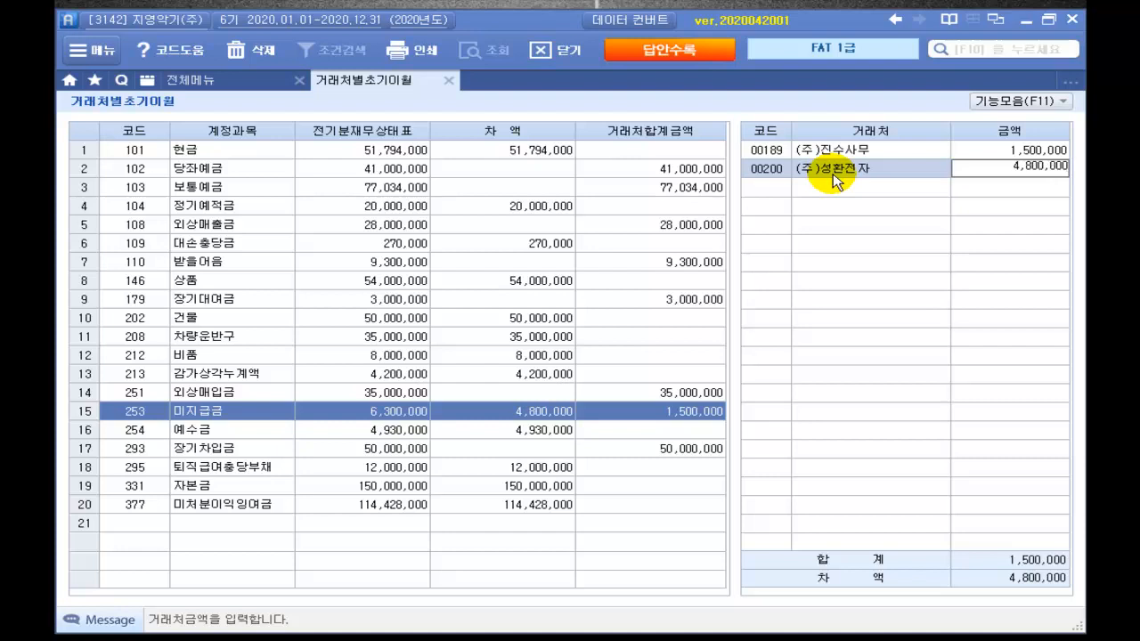
key(Return)
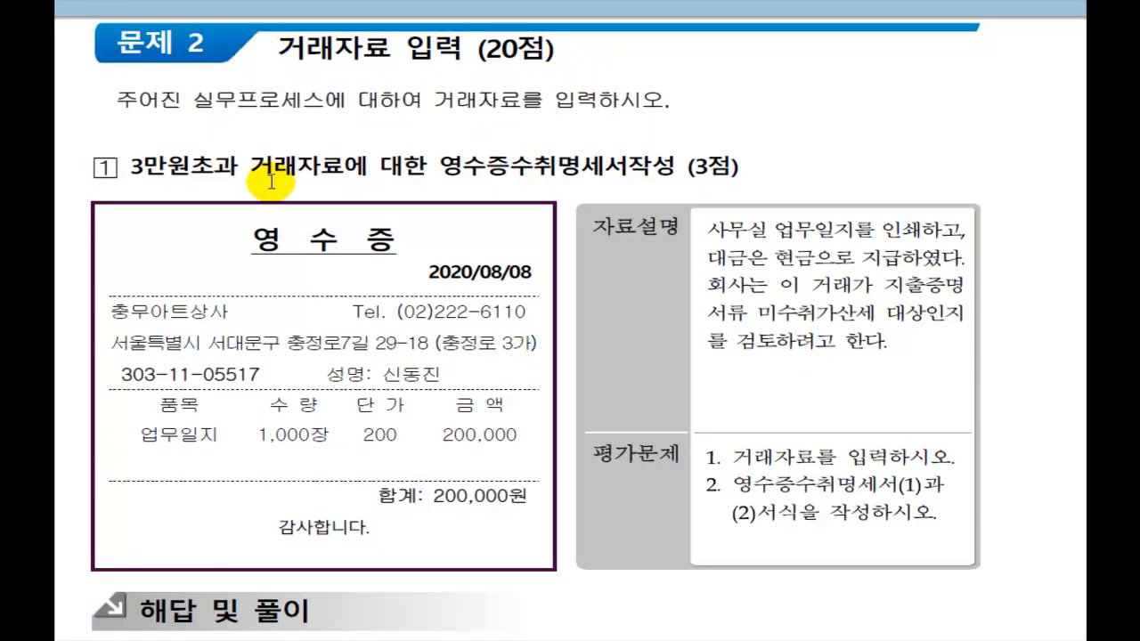
Step: Underline the office diary printing description and the 826 도서인쇄비 / 101 현금 200,000원 answer
scroll(277, 169, down, 3)
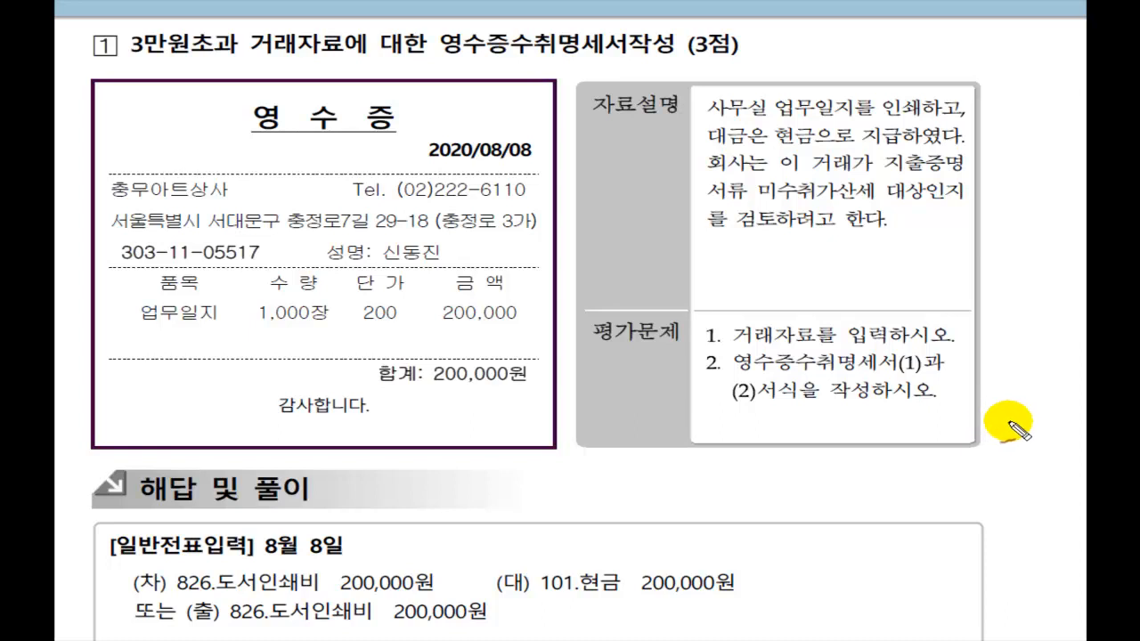
drag(777, 119, 964, 106)
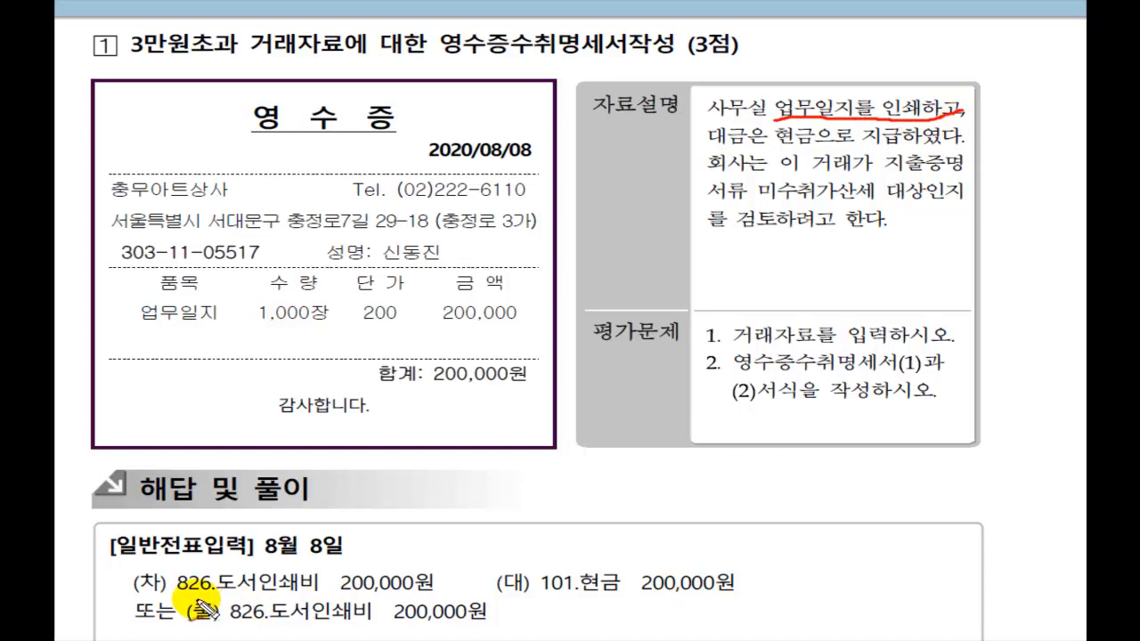
mouse_move(171, 591)
mouse_down()
mouse_move(306, 595)
mouse_move(367, 613)
mouse_move(431, 555)
mouse_up()
drag(501, 592, 786, 599)
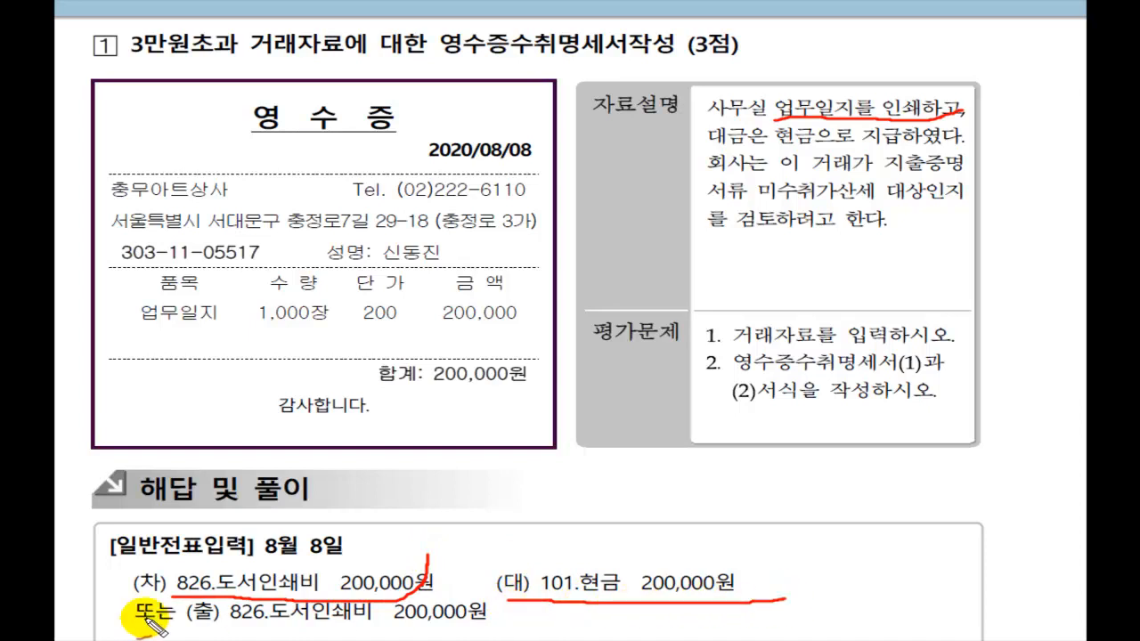
drag(123, 599, 148, 563)
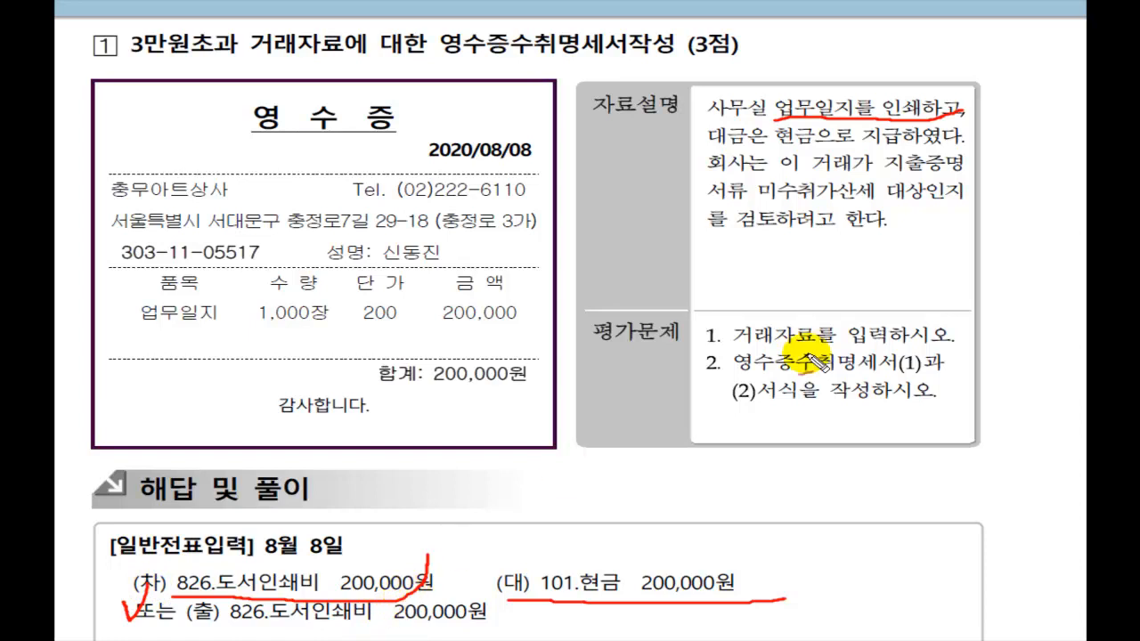
Step: Start an 일반전표입력 voucher dated 08/08 as a 1 (출금) cash payment
key(Escape)
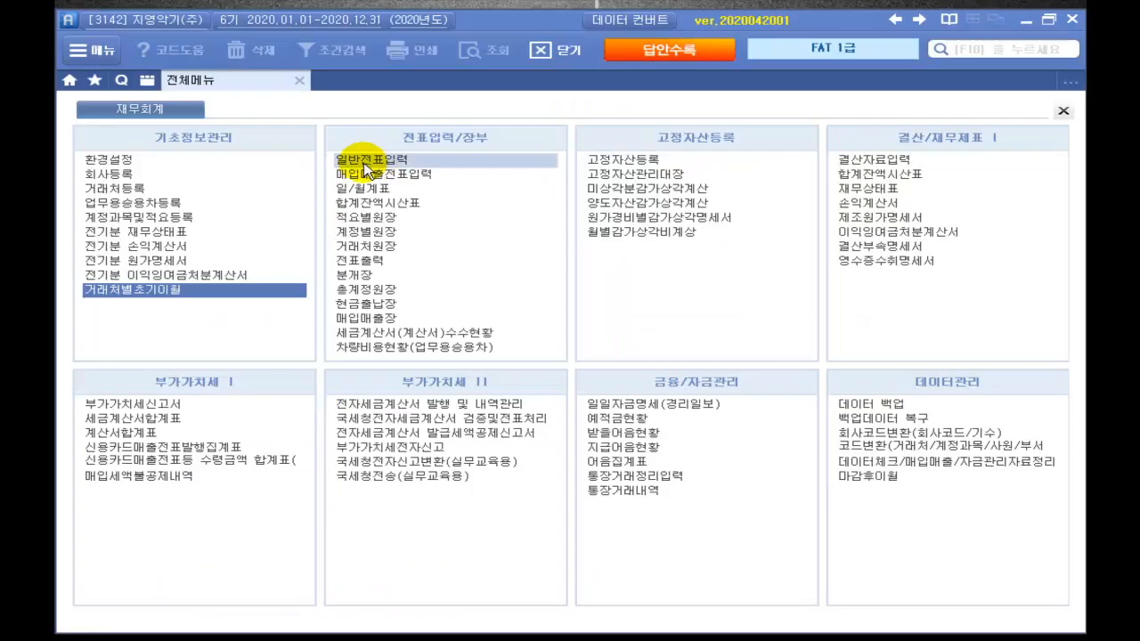
click(365, 161)
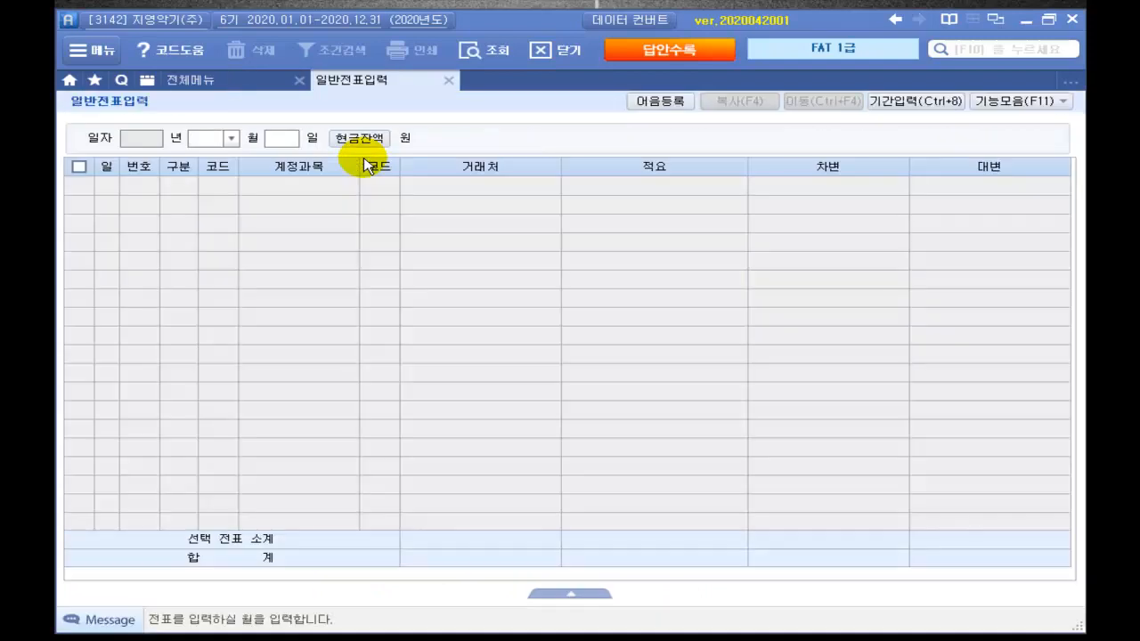
text(08)
key(Return)
text(08)
key(Return)
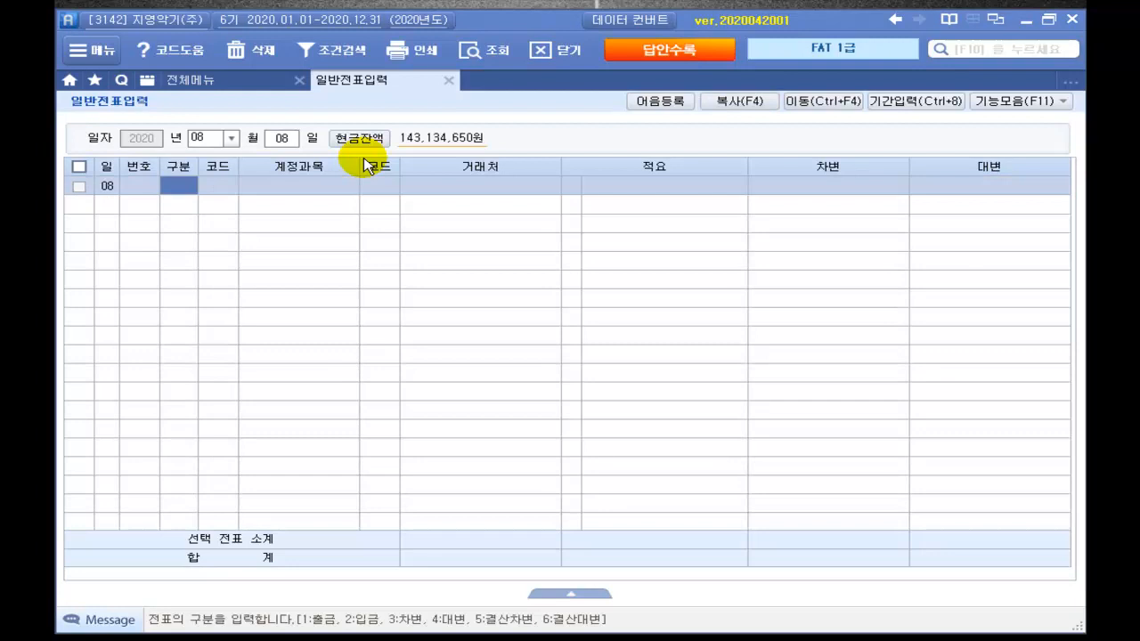
text(1)
key(Return)
Step: Debit 826 도서인쇄비 for 200,000 on the cash payment voucher
text(도서)
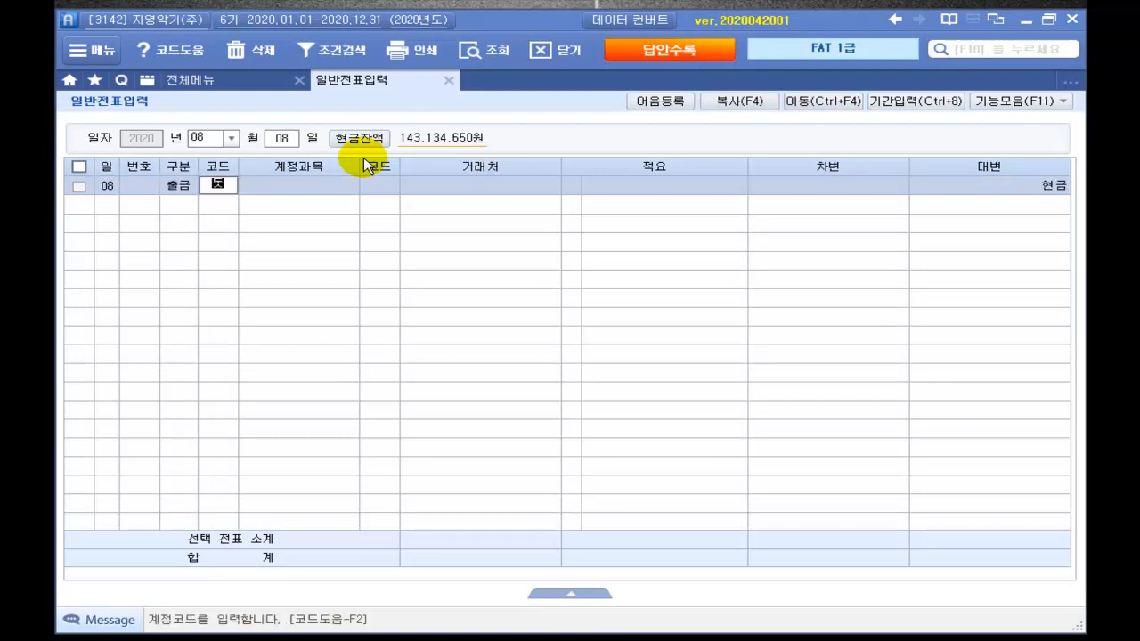
key(Return)
key(Down)
key(Down)
key(Down)
key(Return)
key(Return)
key(Return)
key(Return)
key(Return)
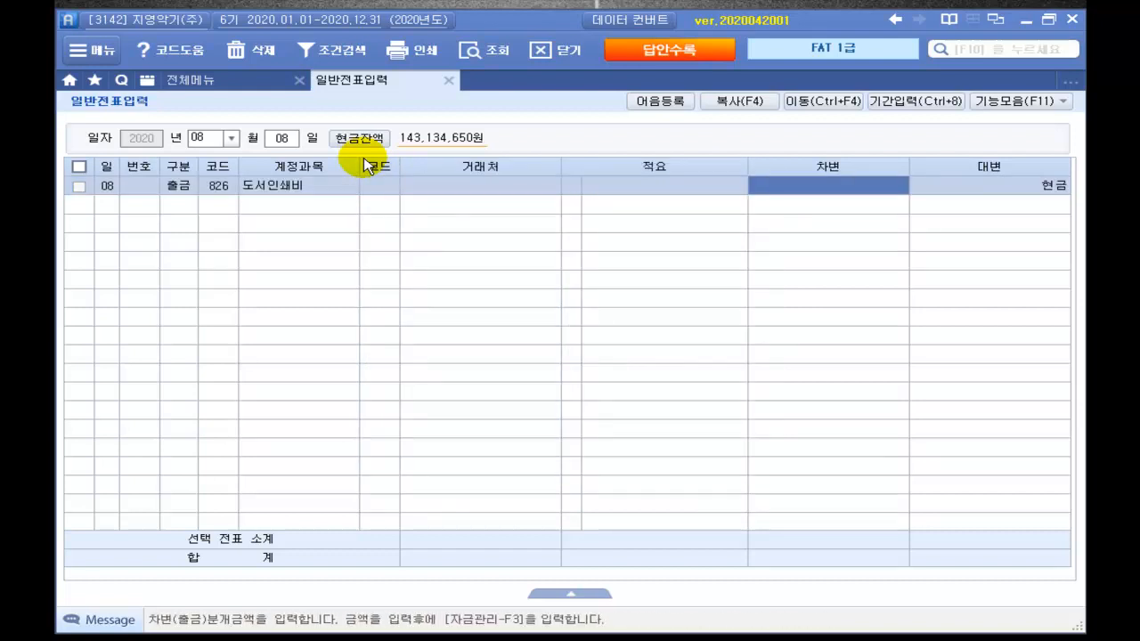
text(300000)
key(Return)
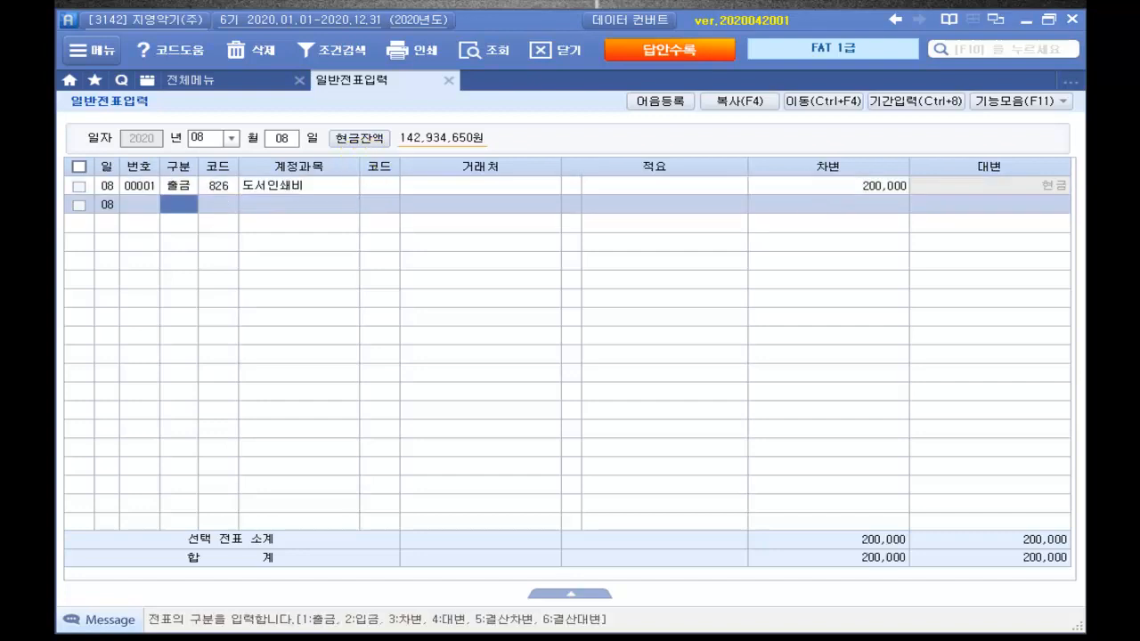
key(Escape)
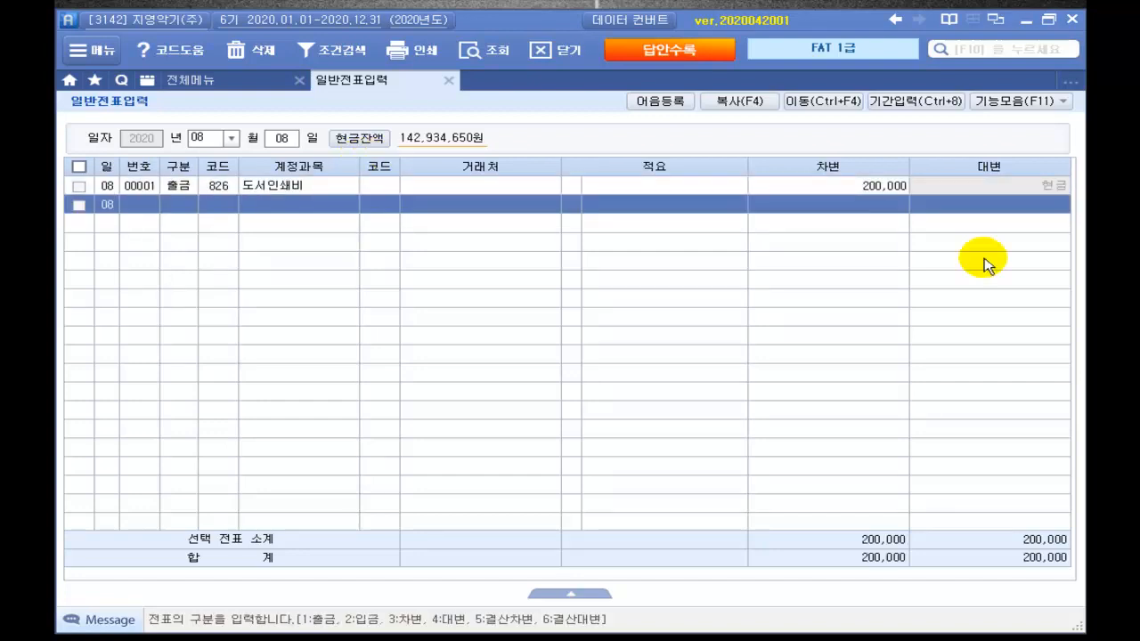
Step: Open 영수증수취명세서 and enter date 2020-08-08 with trading name 충무아트상사
click(187, 81)
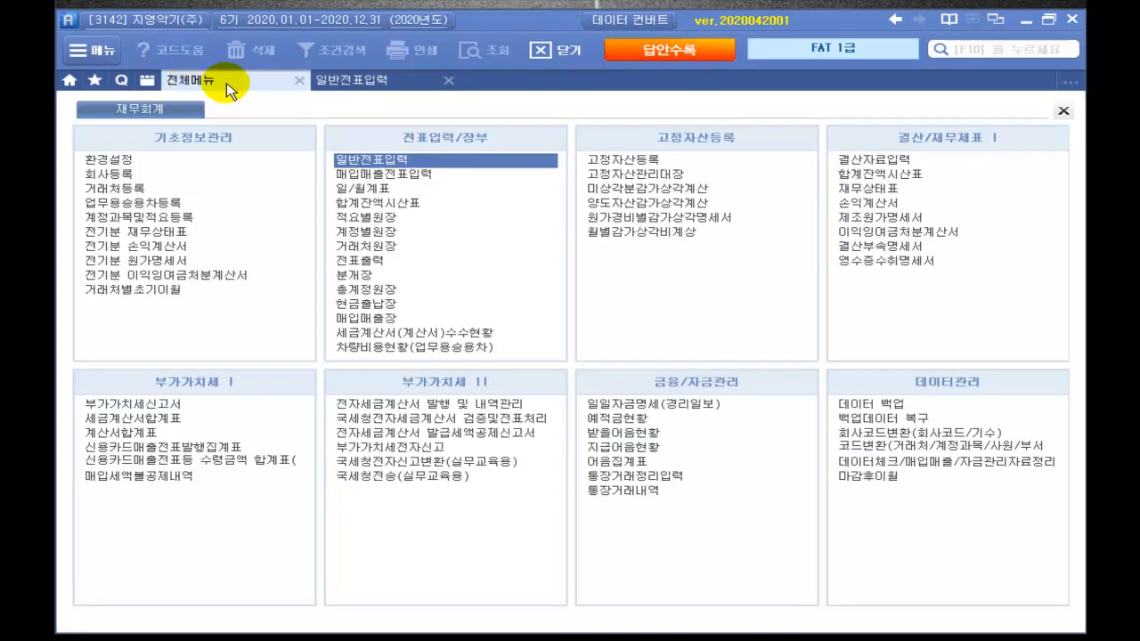
click(882, 264)
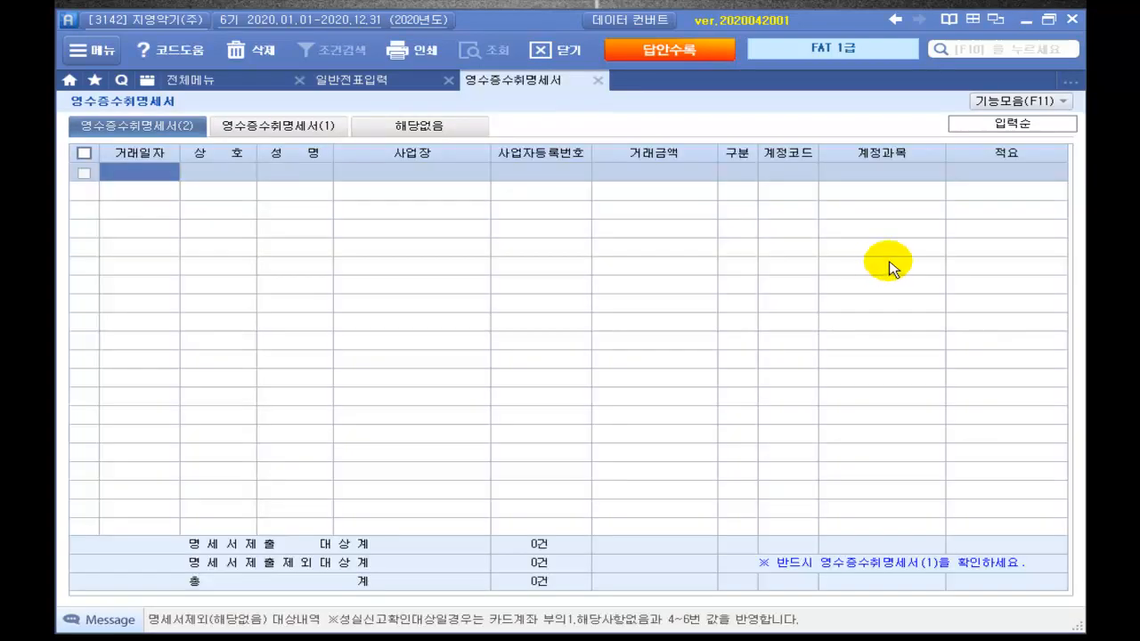
text(2020-)
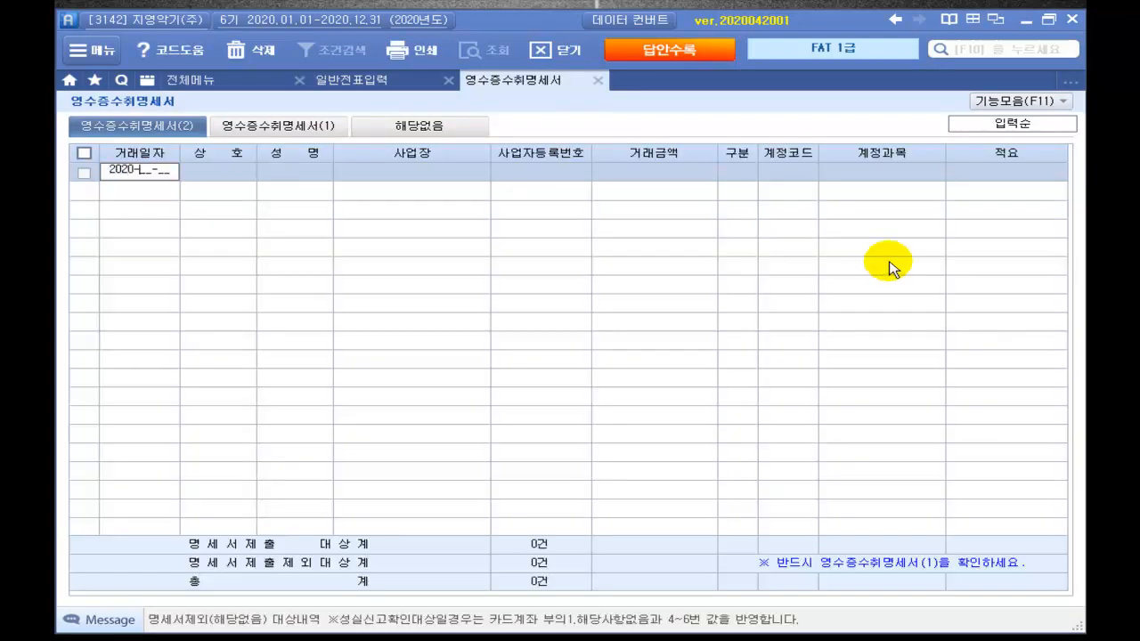
text(08-08)
key(Return)
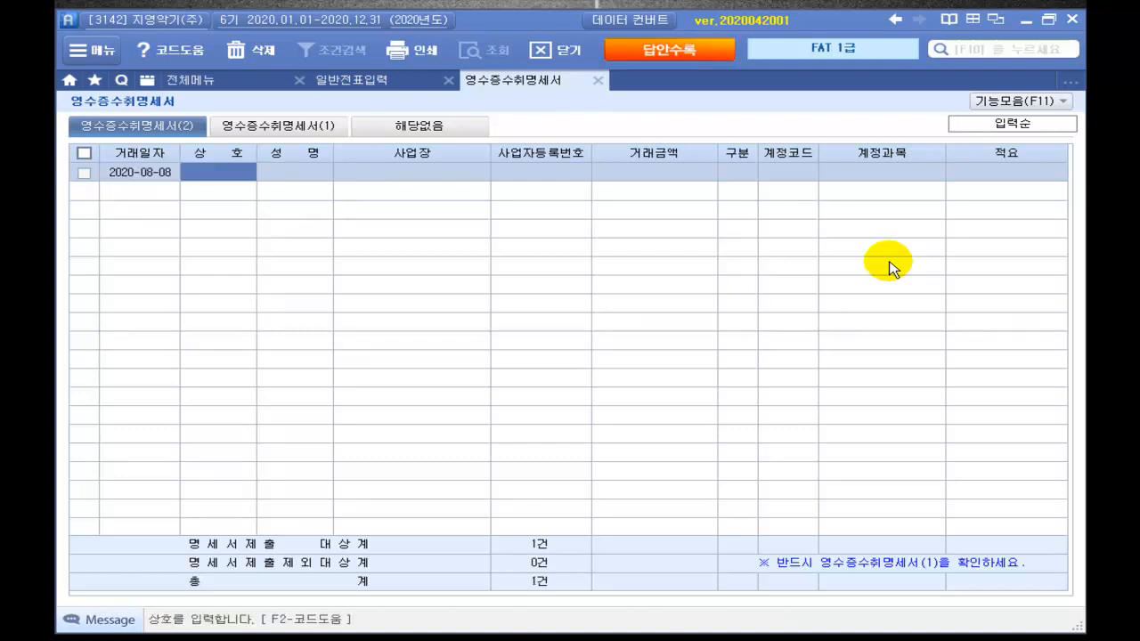
text(충무)
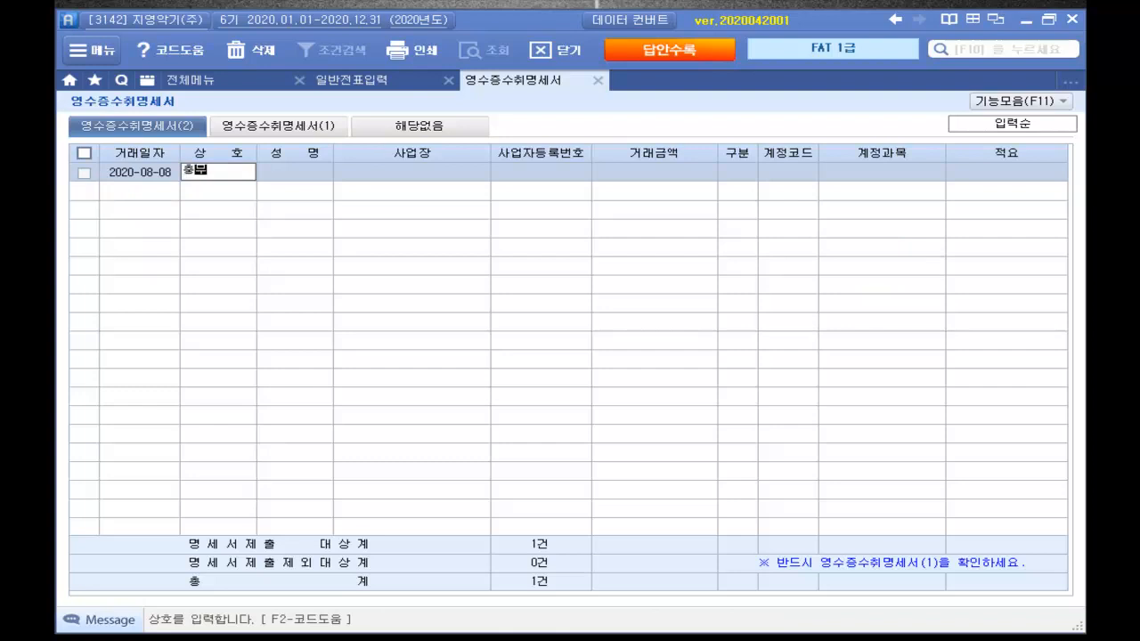
text(아트상사)
key(Return)
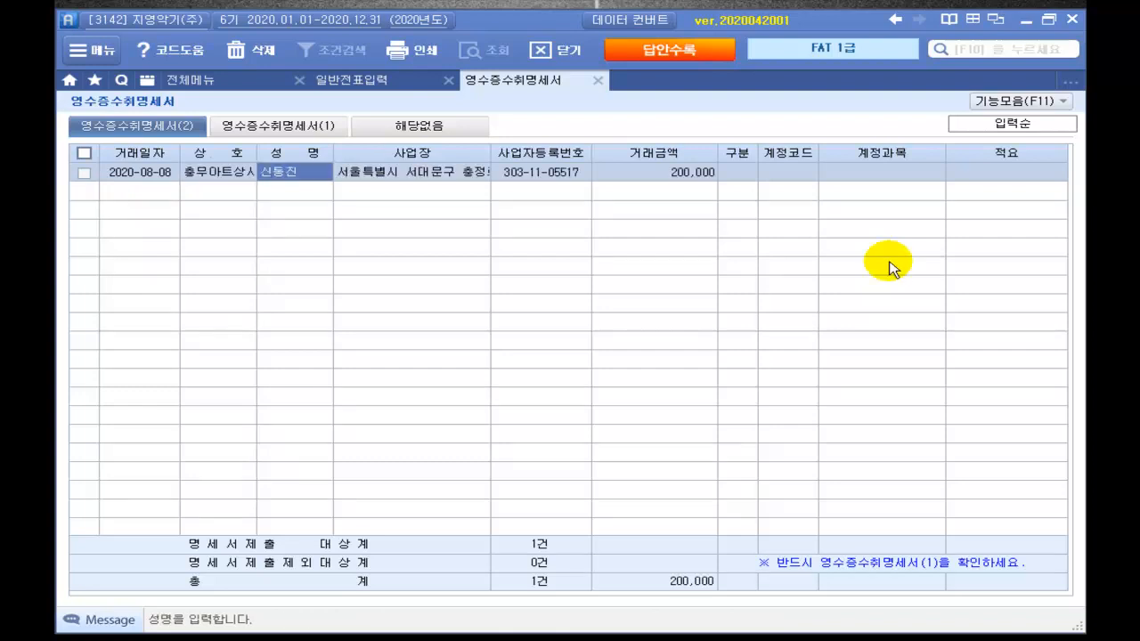
Step: Accept the auto-filled details and 200,000 amount, and set account code 826 도서인쇄비
key(Return)
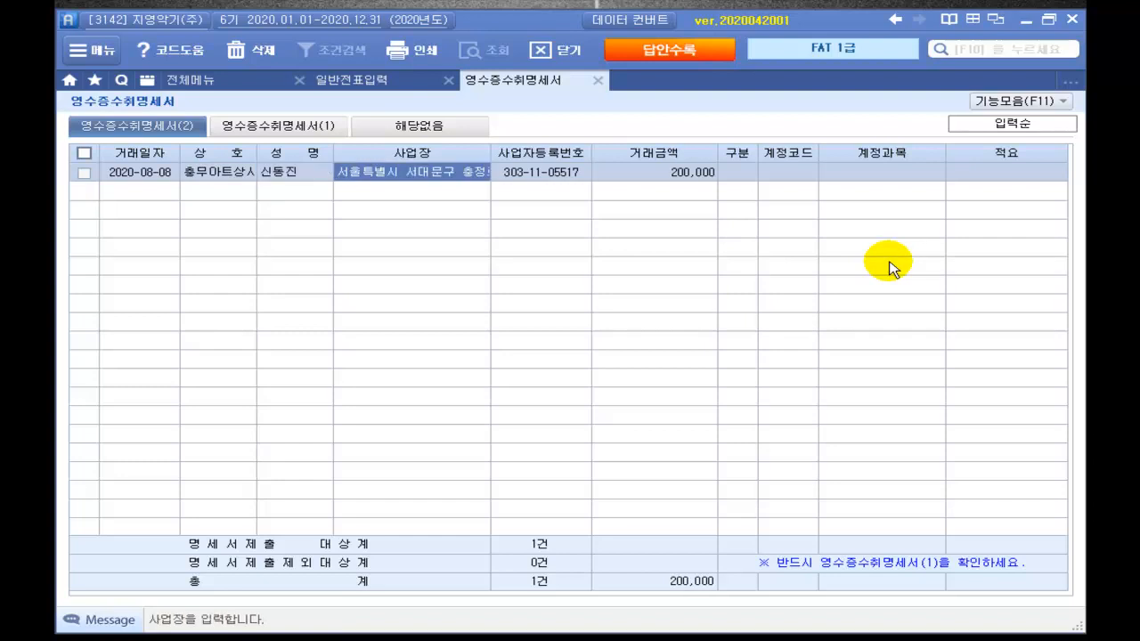
key(Return)
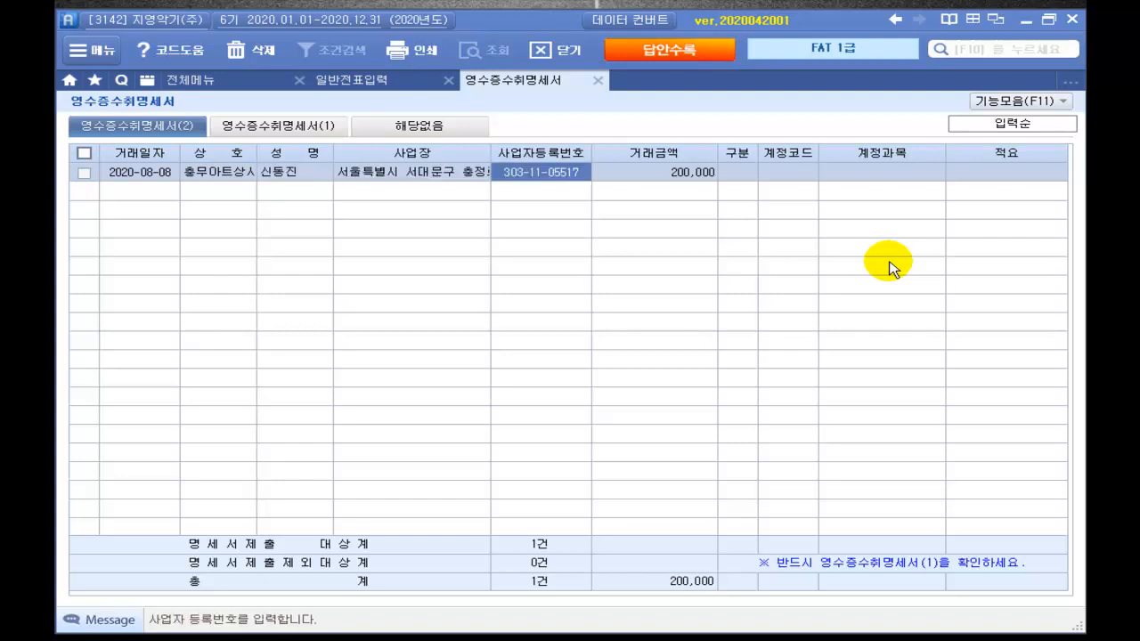
key(Return)
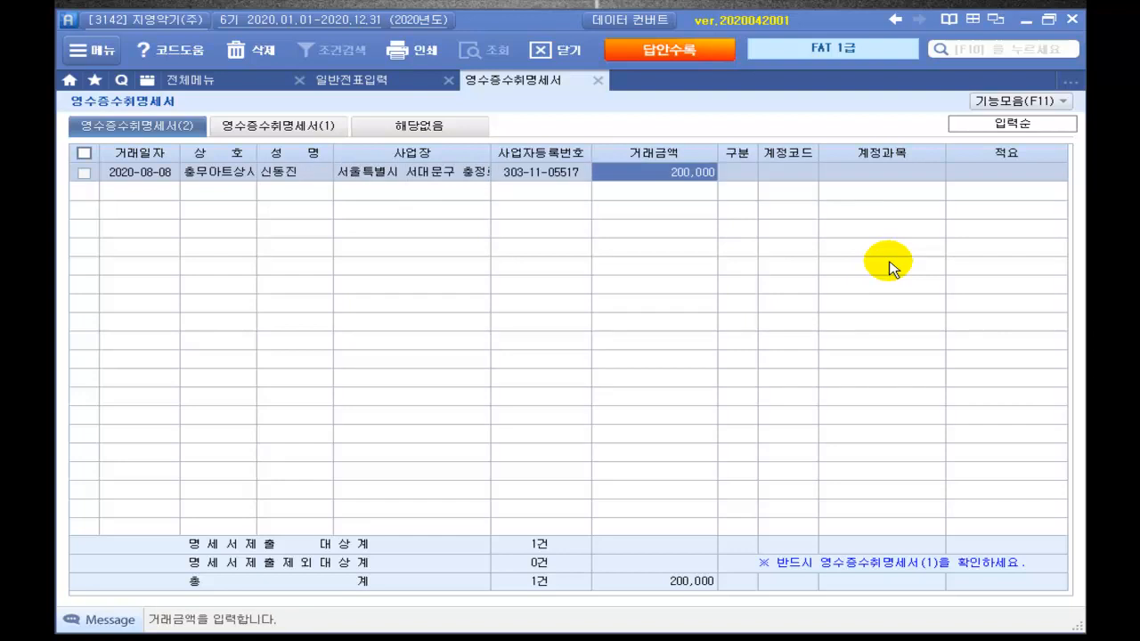
key(Return)
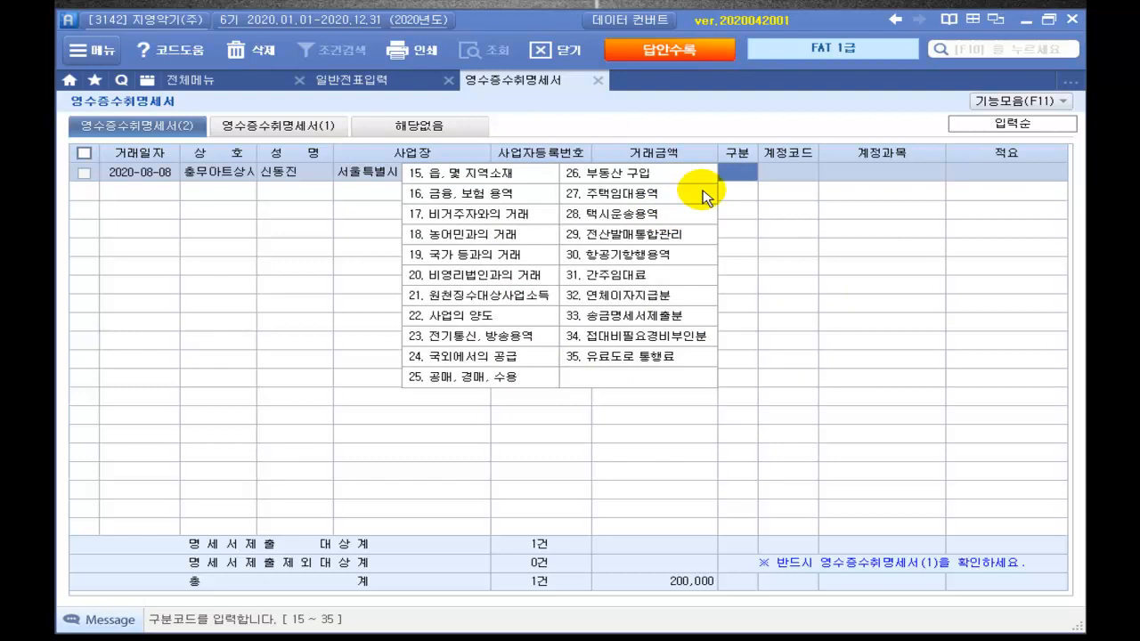
key(Return)
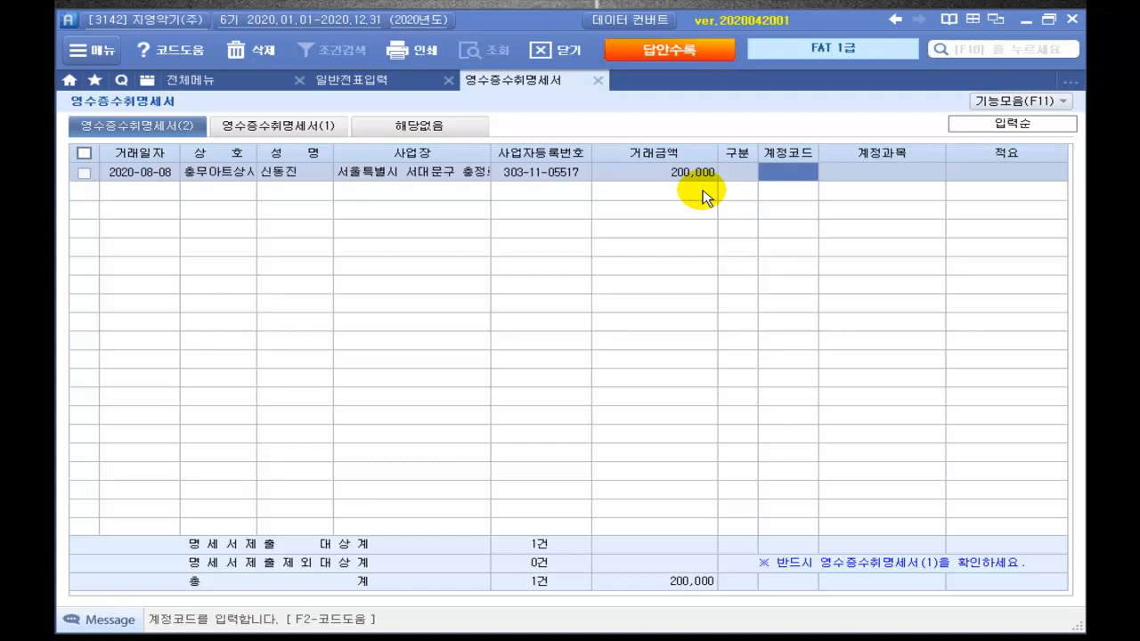
text(826)
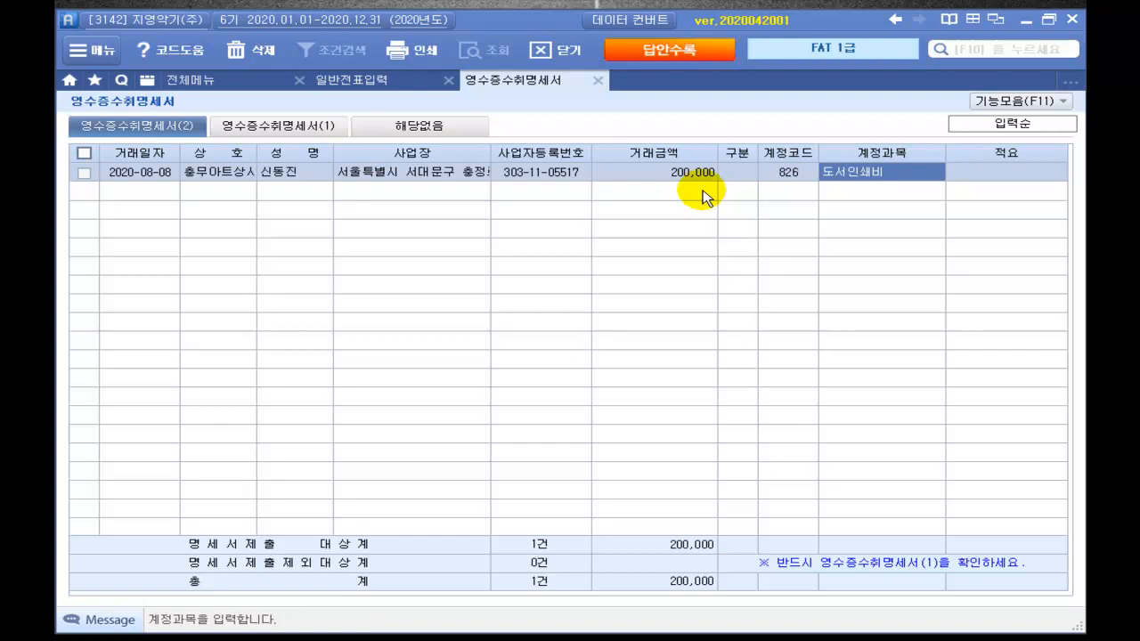
key(Return)
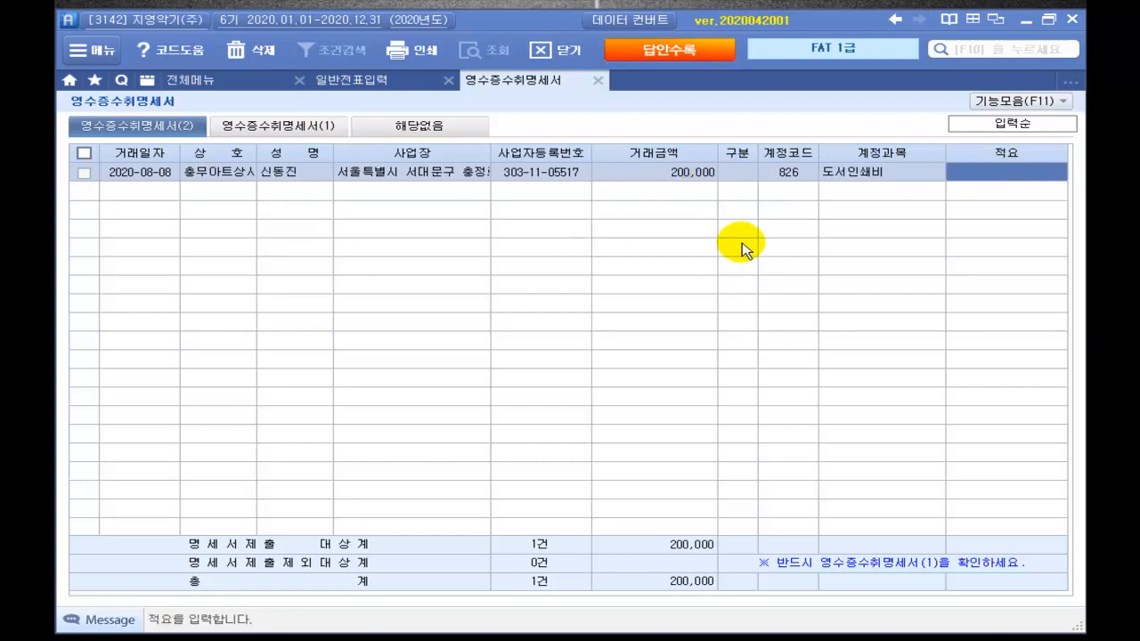
Step: Confirm the 영수증수취명세서 summary shows 1 case of 200,000, then bring up problem ② in the booklet
click(284, 129)
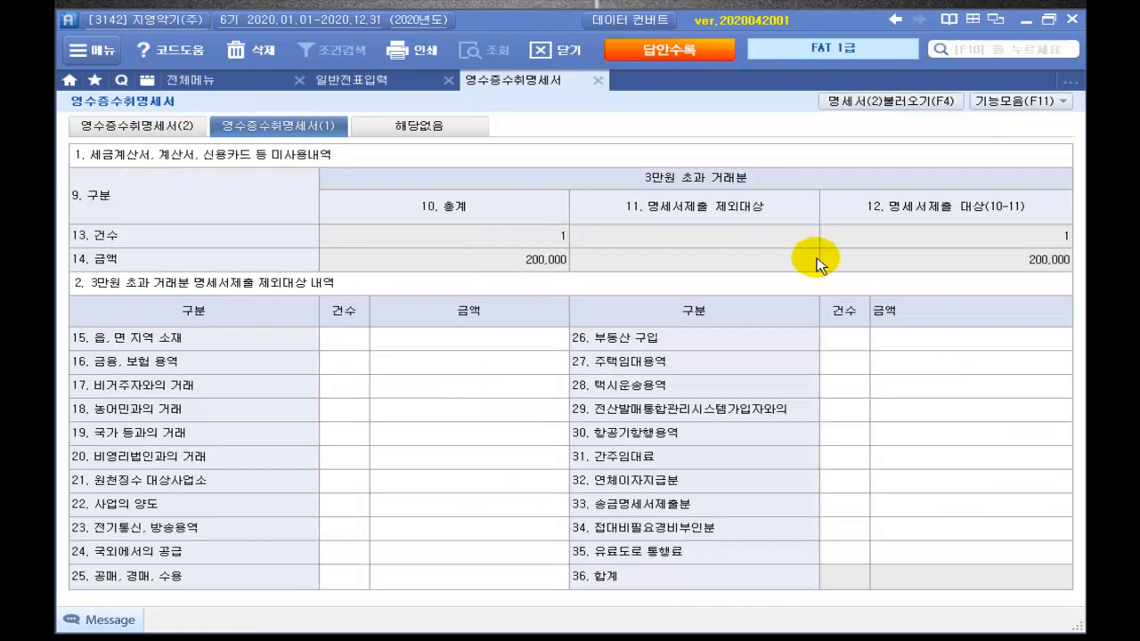
click(153, 123)
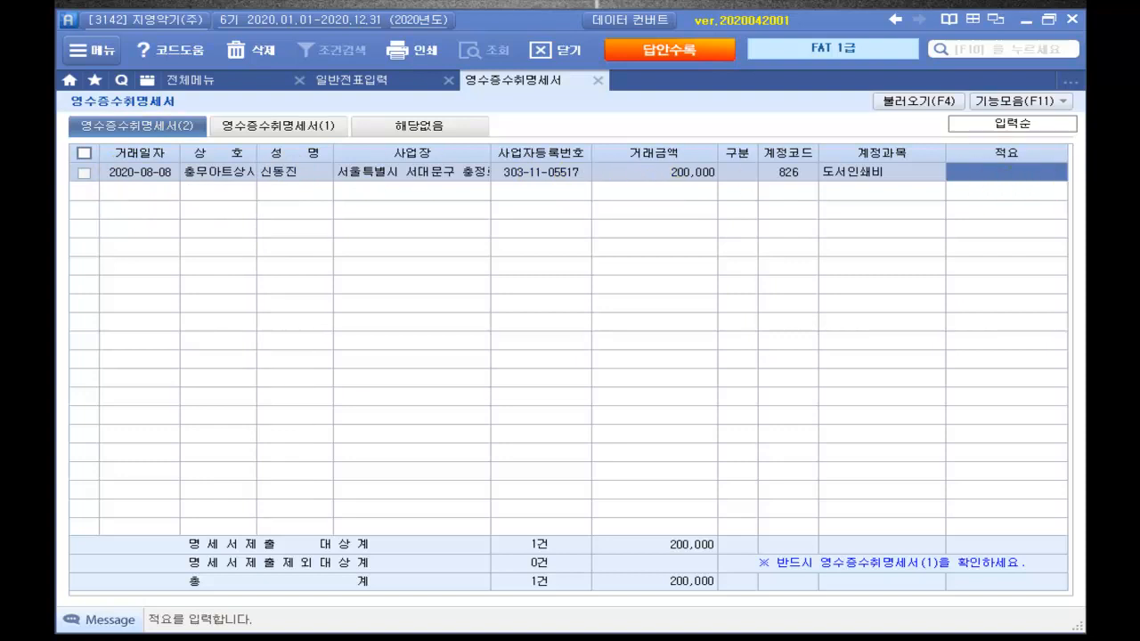
key(alt+Tab)
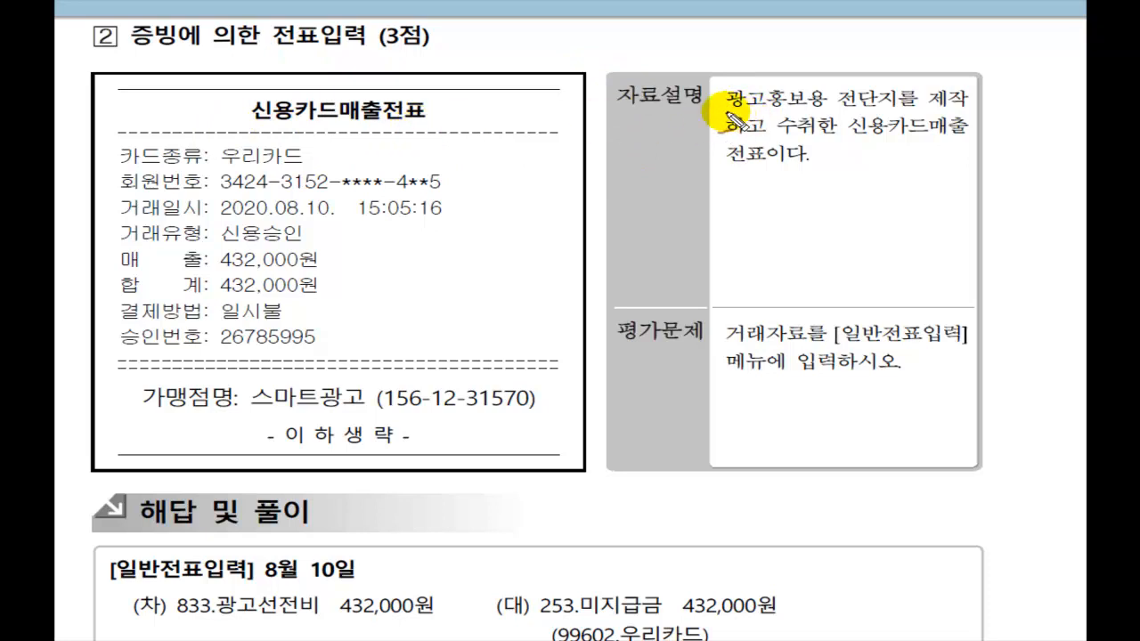
Step: Underline problem ②'s advertising-leaflet description and its entry instructions, checking off the leaflet wording
drag(726, 110, 972, 113)
drag(738, 138, 969, 139)
drag(732, 174, 816, 164)
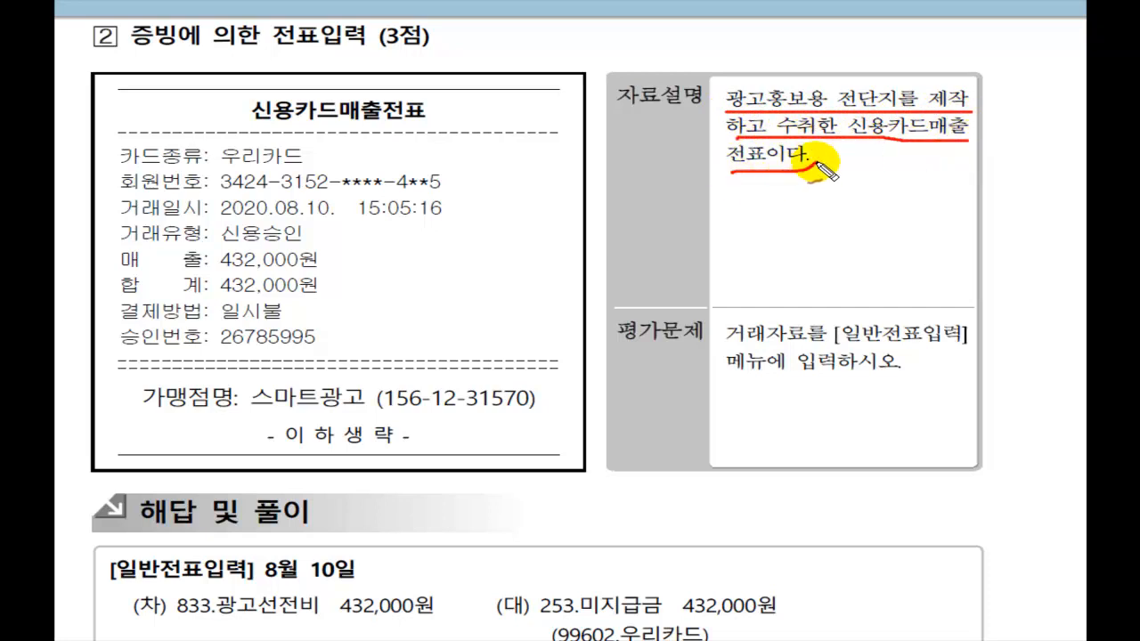
drag(728, 342, 993, 338)
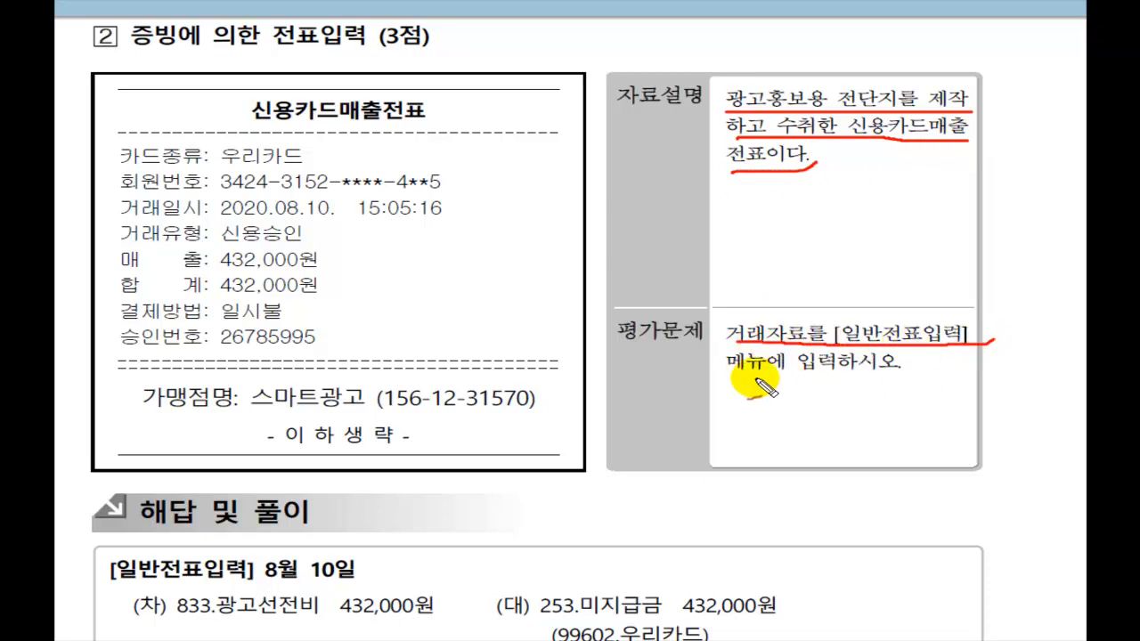
mouse_move(739, 377)
mouse_down()
mouse_move(890, 374)
mouse_move(919, 360)
mouse_up()
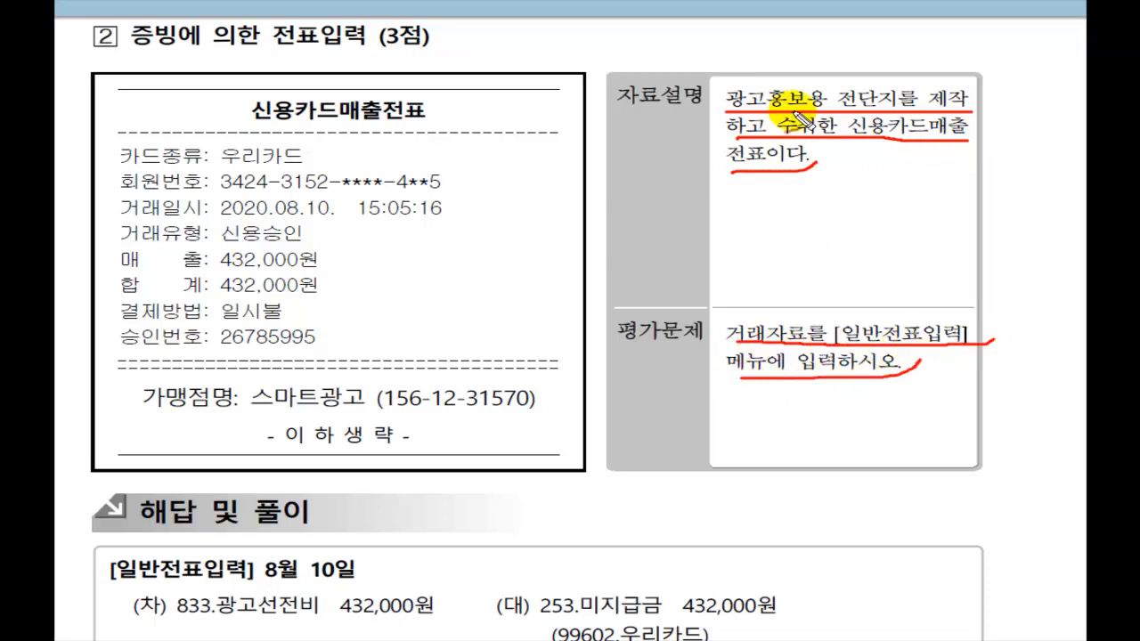
drag(773, 65, 817, 54)
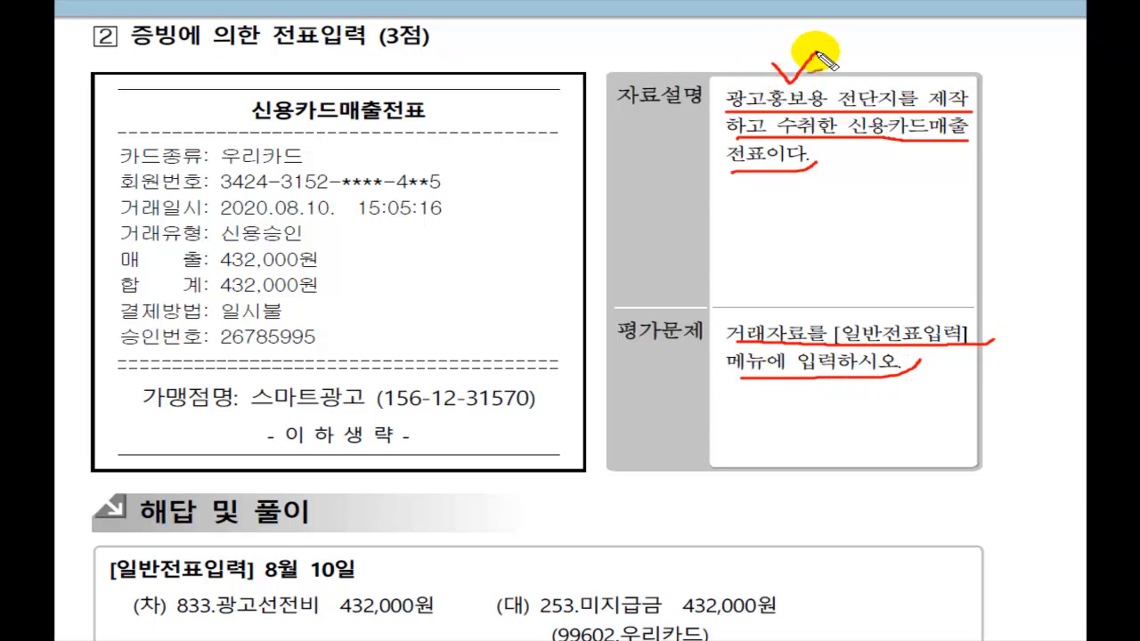
Step: Mark the answer: debit 833 광고선전비, credit 253 미지급금 432,000원 with 99602 우리카드
mouse_move(165, 623)
mouse_down()
mouse_move(274, 635)
mouse_move(448, 599)
mouse_up()
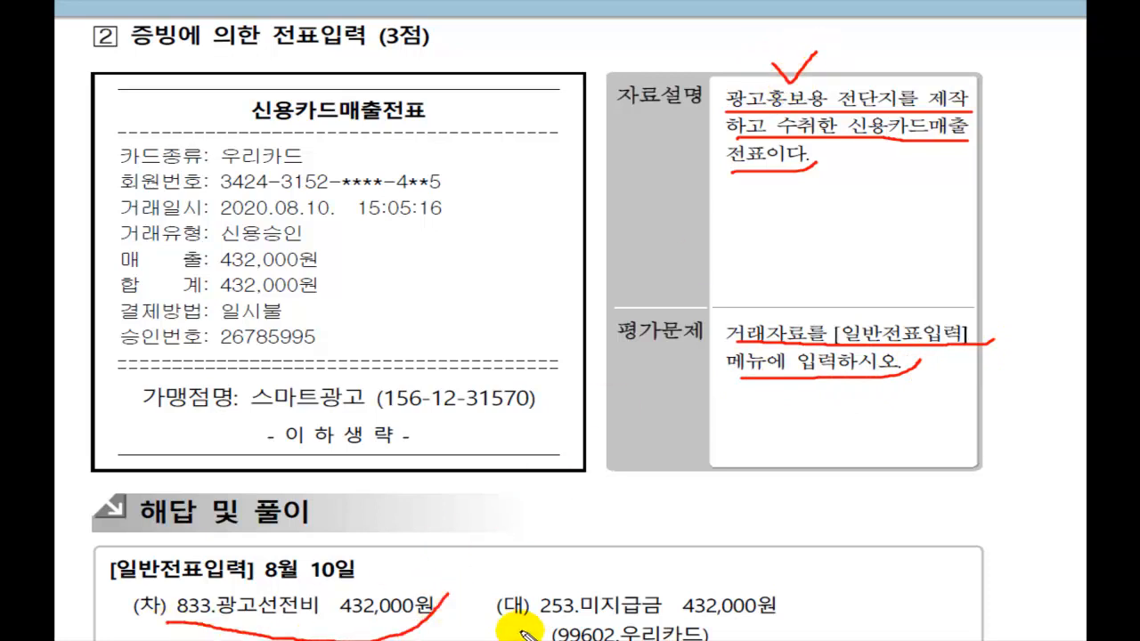
drag(523, 624, 821, 617)
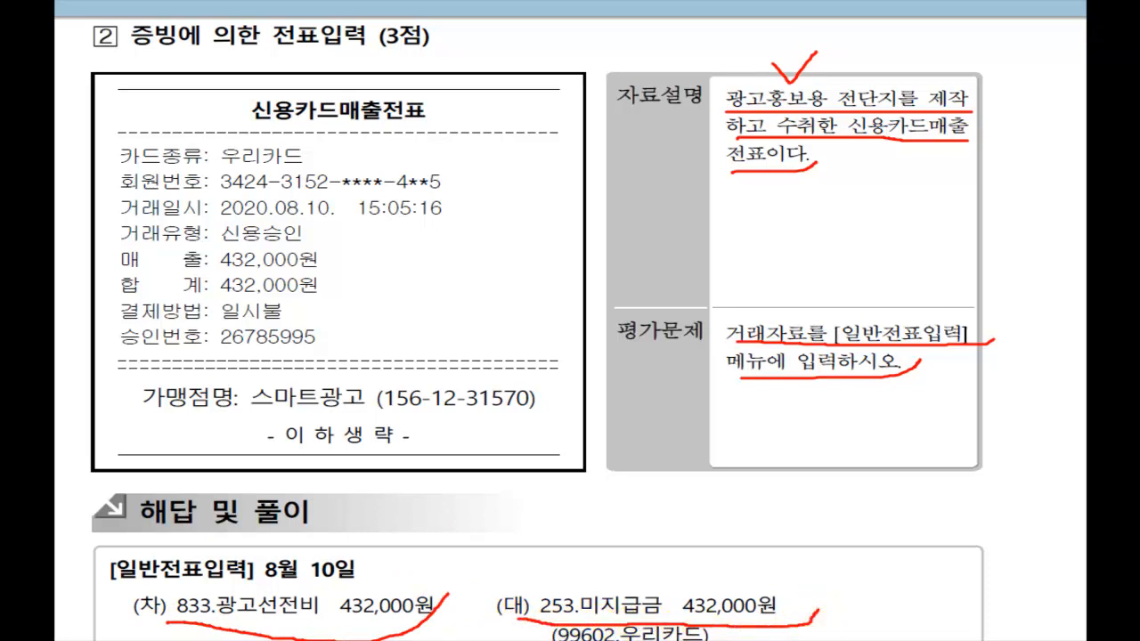
mouse_move(503, 633)
mouse_down()
mouse_move(516, 640)
mouse_move(534, 622)
mouse_up()
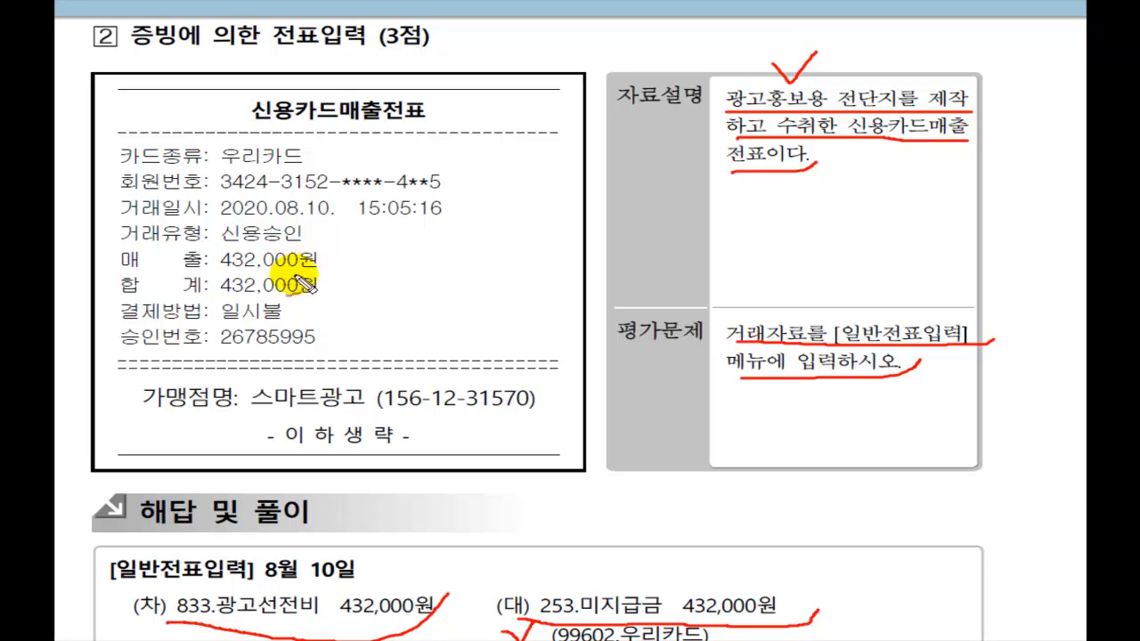
drag(303, 283, 307, 286)
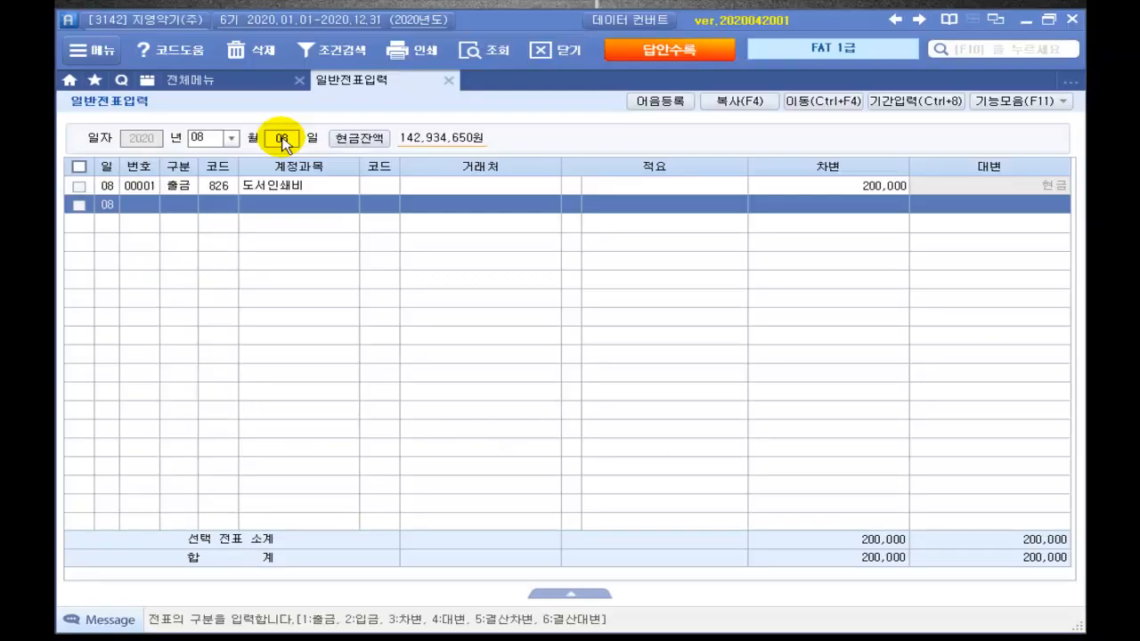
Step: Start an August 10 voucher debiting 833 광고선전비 for 432,000
text(10)
key(Return)
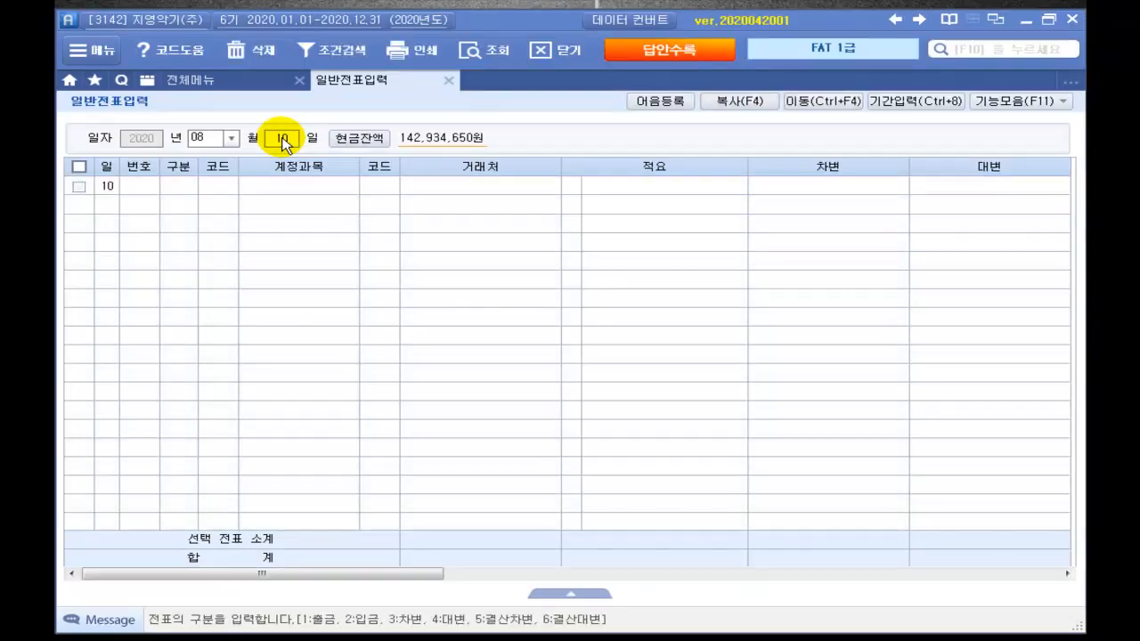
text(3)
key(Return)
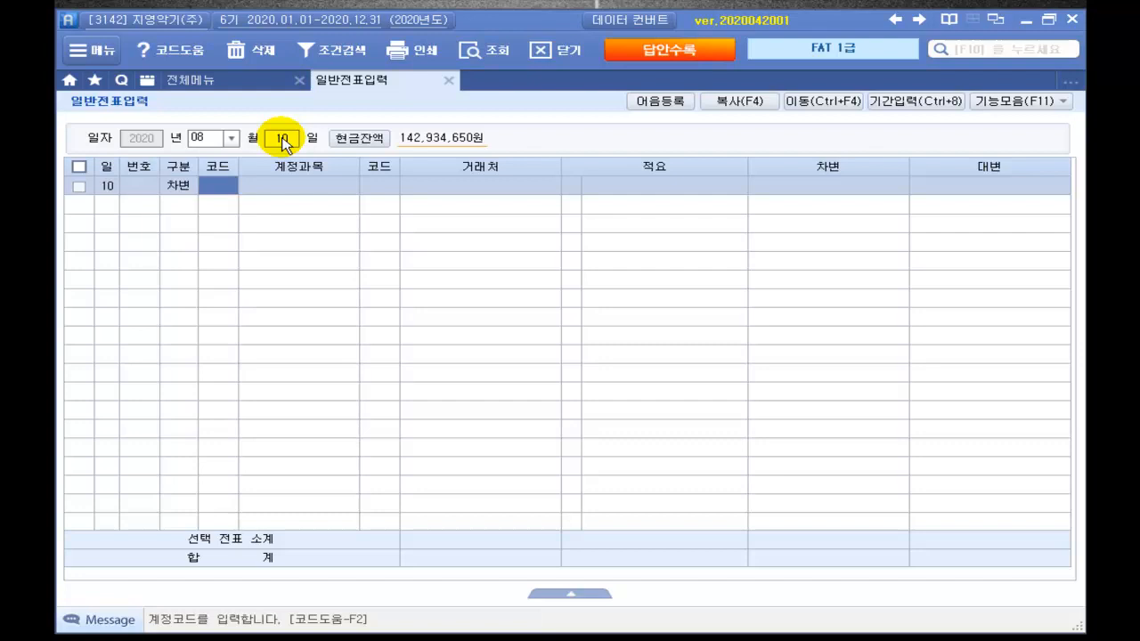
text(광ㄱ)
key(Return)
key(Down)
key(Return)
key(Return)
key(Return)
key(Return)
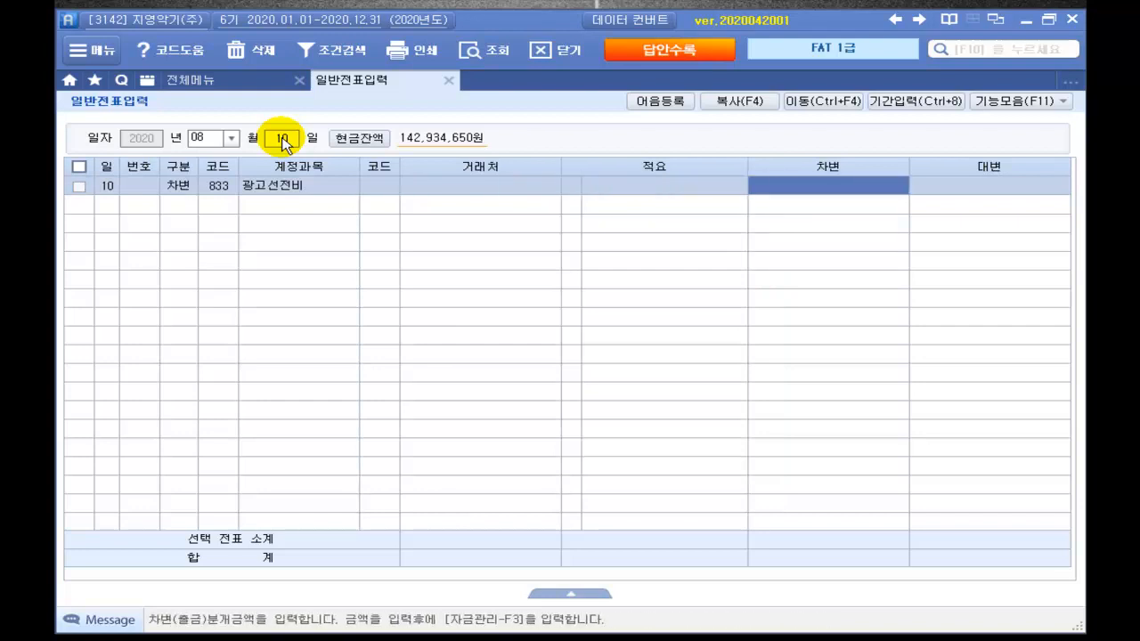
text(43)
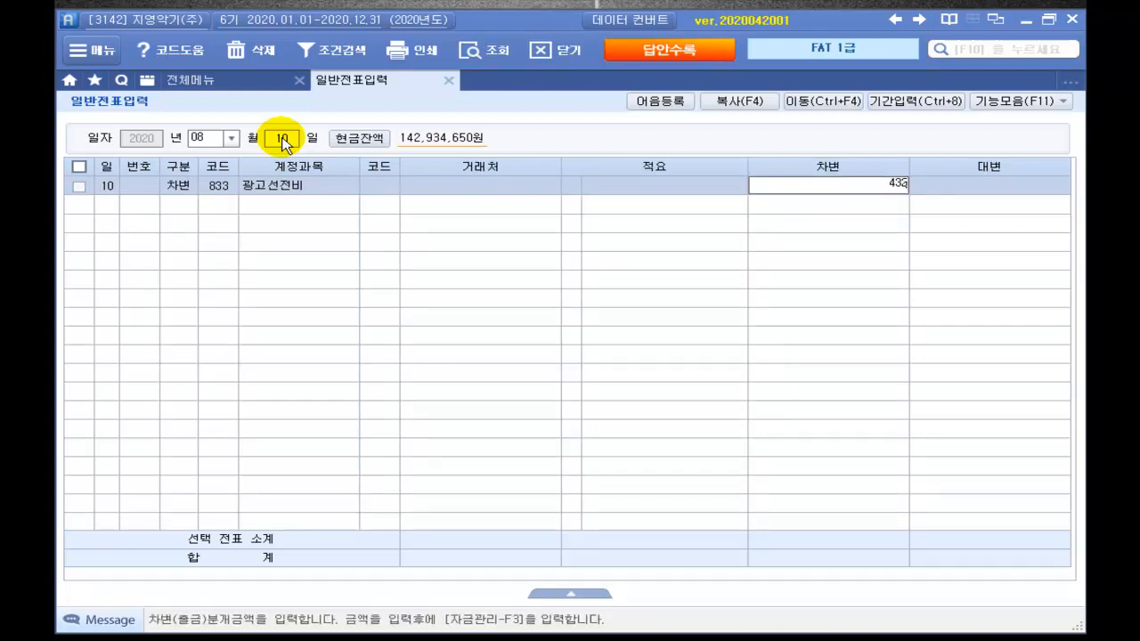
text(2,000)
key(Return)
Step: Add a credit line for 253 미지급금 and search partners matching 우리
key(Return)
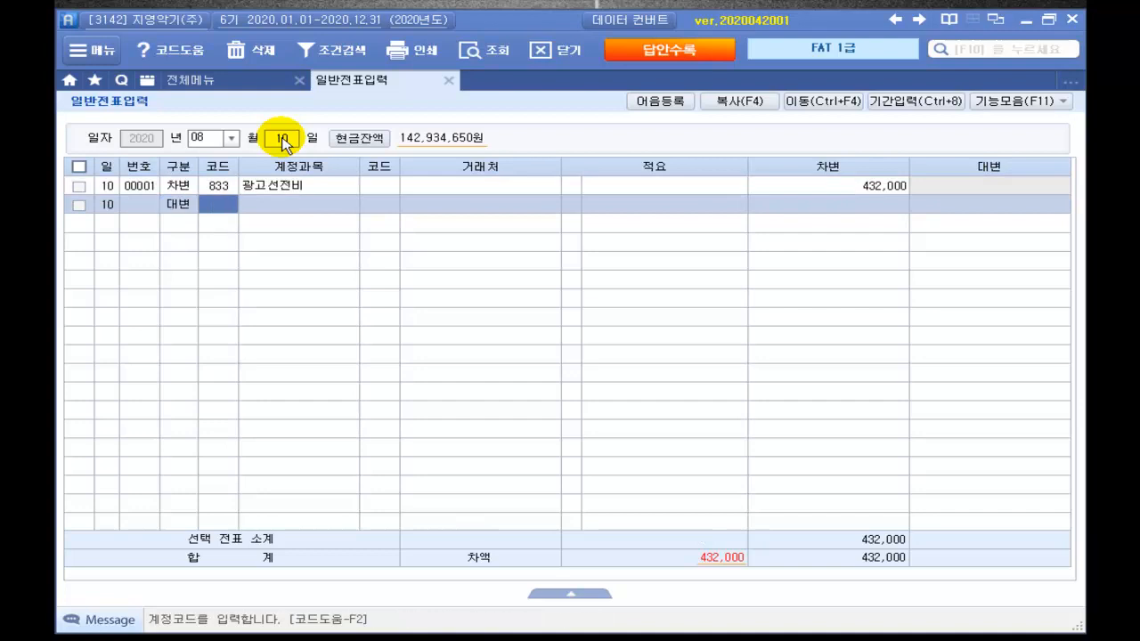
text(미지)
key(Return)
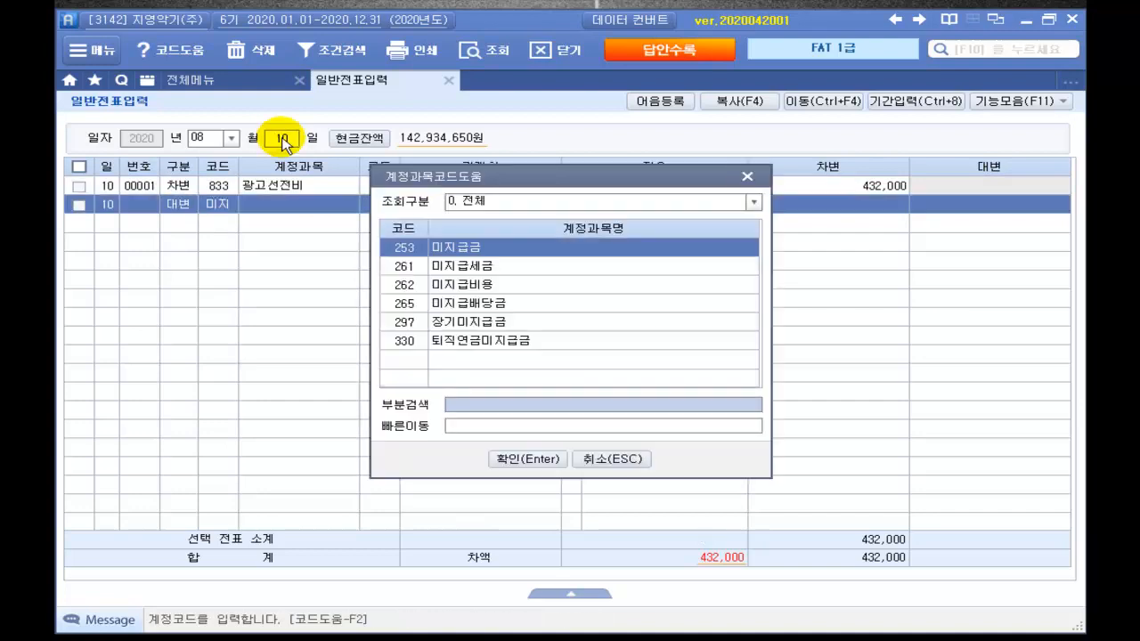
key(Return)
key(Return)
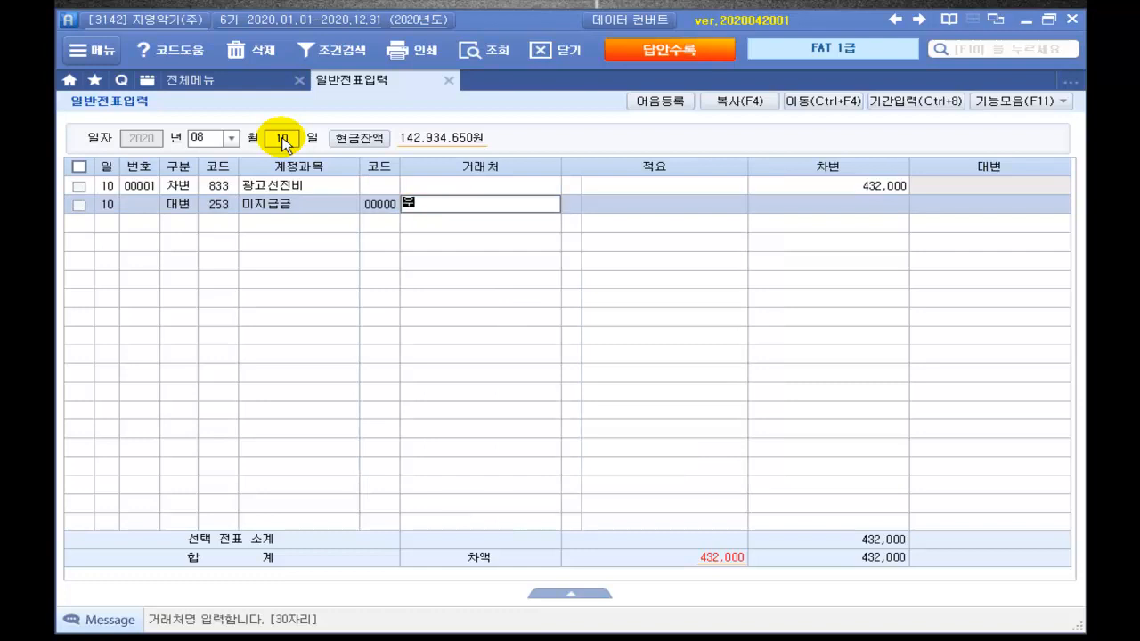
text(우리)
key(Return)
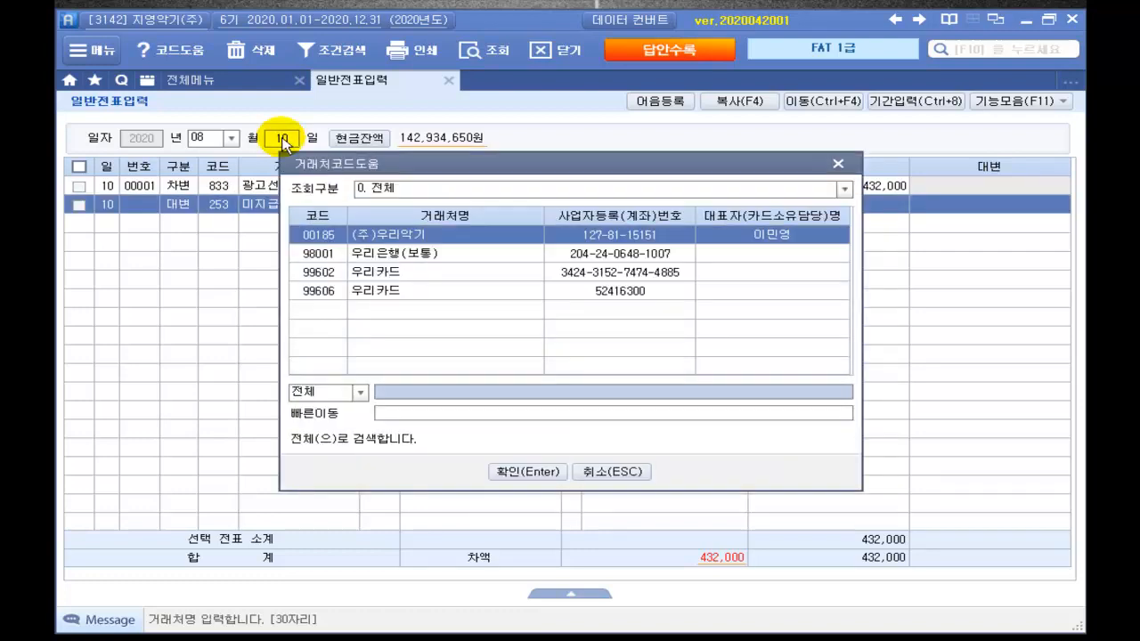
Step: Assign partner 99602 우리카드 to the 미지급금 line and credit 432,000 to balance the voucher
key(Down)
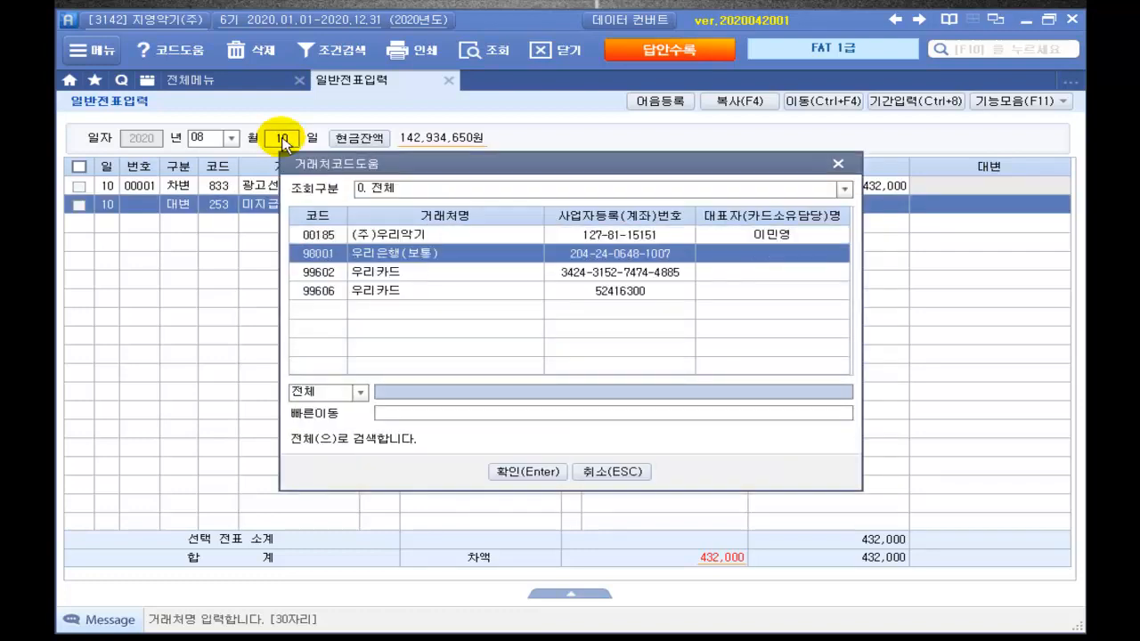
key(Down)
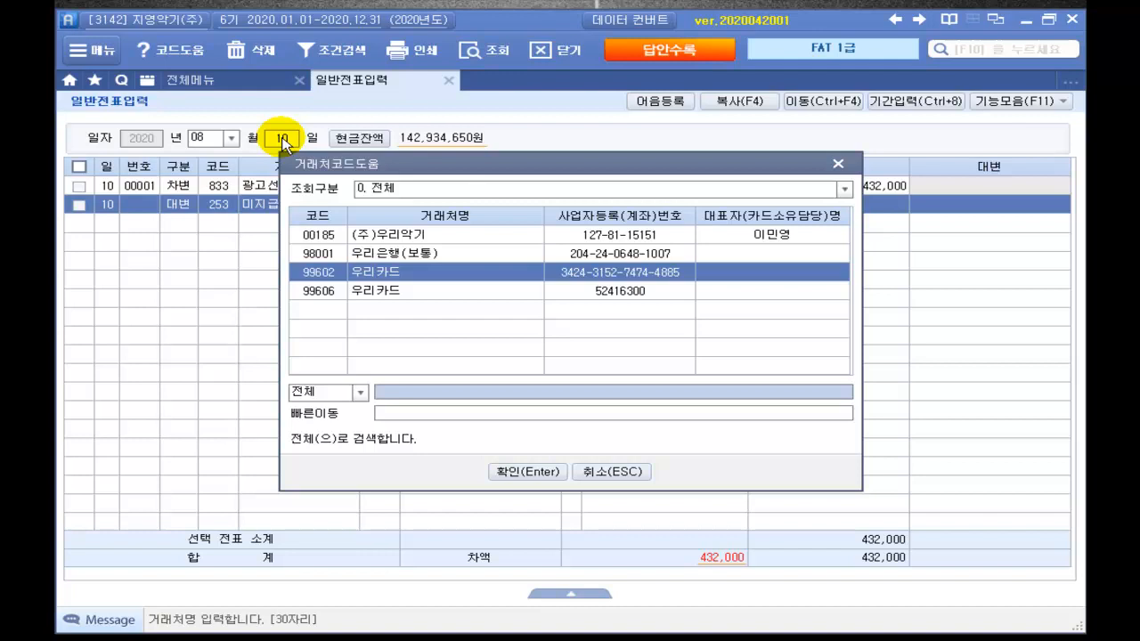
key(Down)
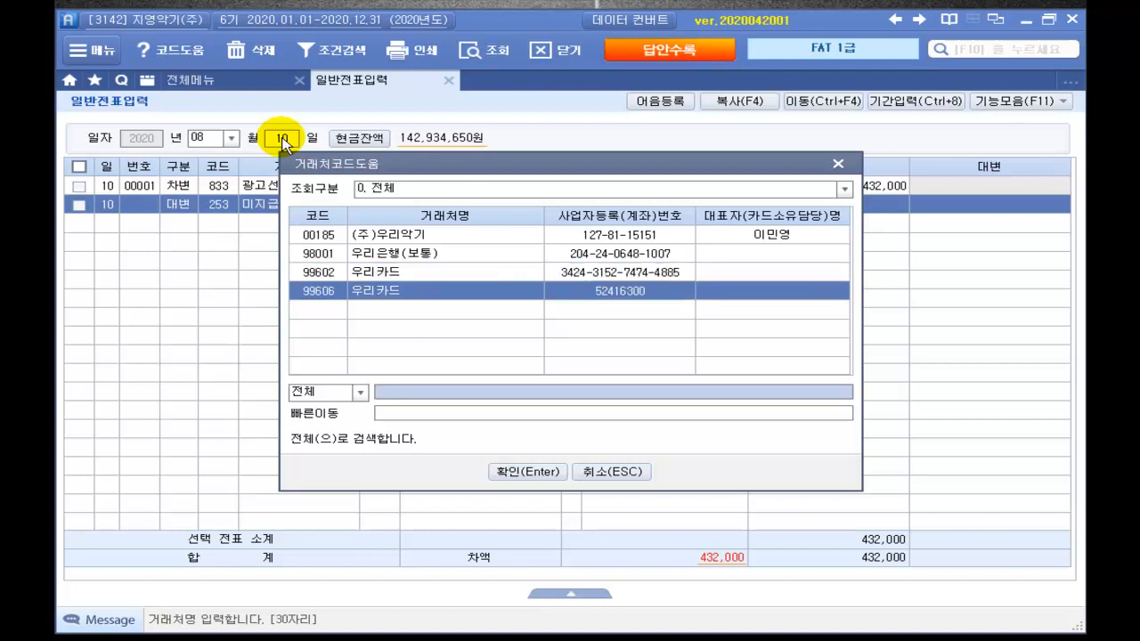
key(Up)
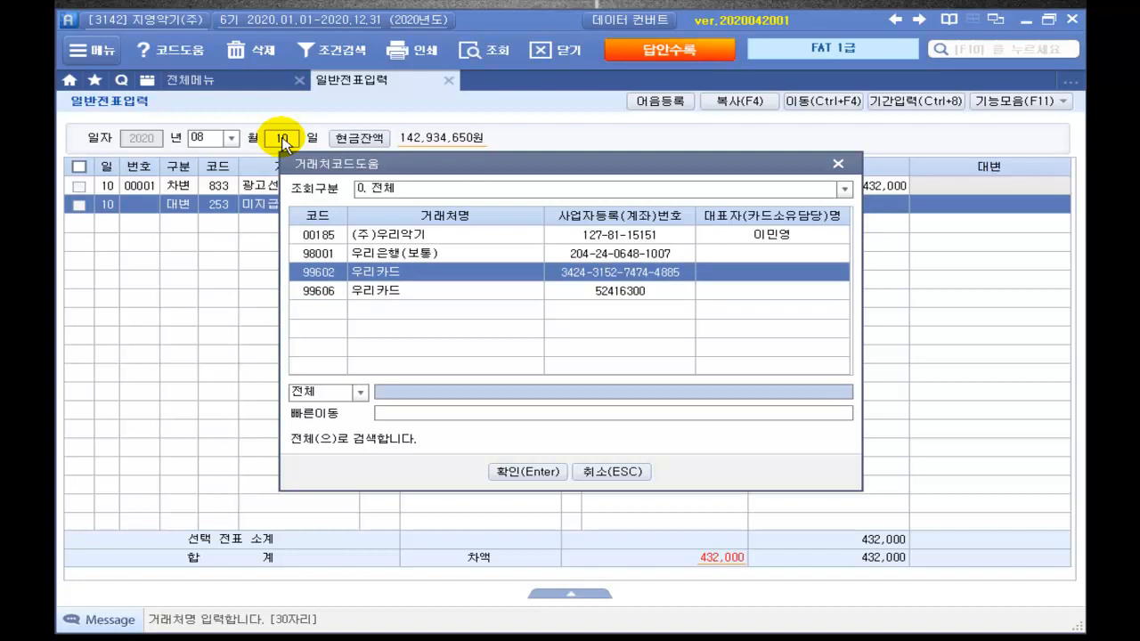
key(Return)
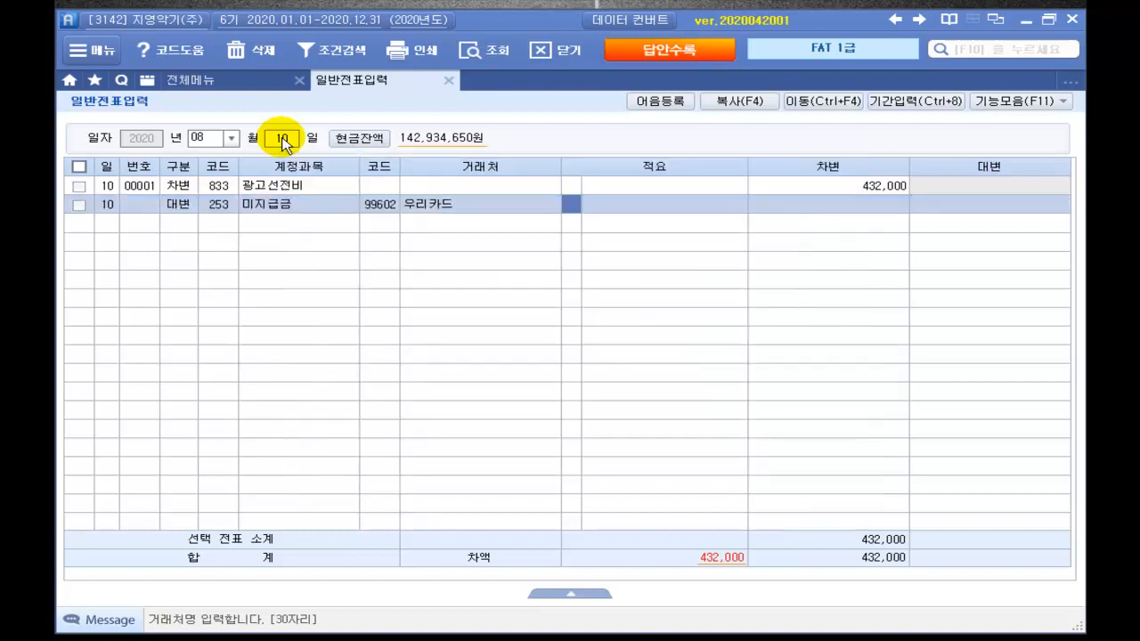
key(Return)
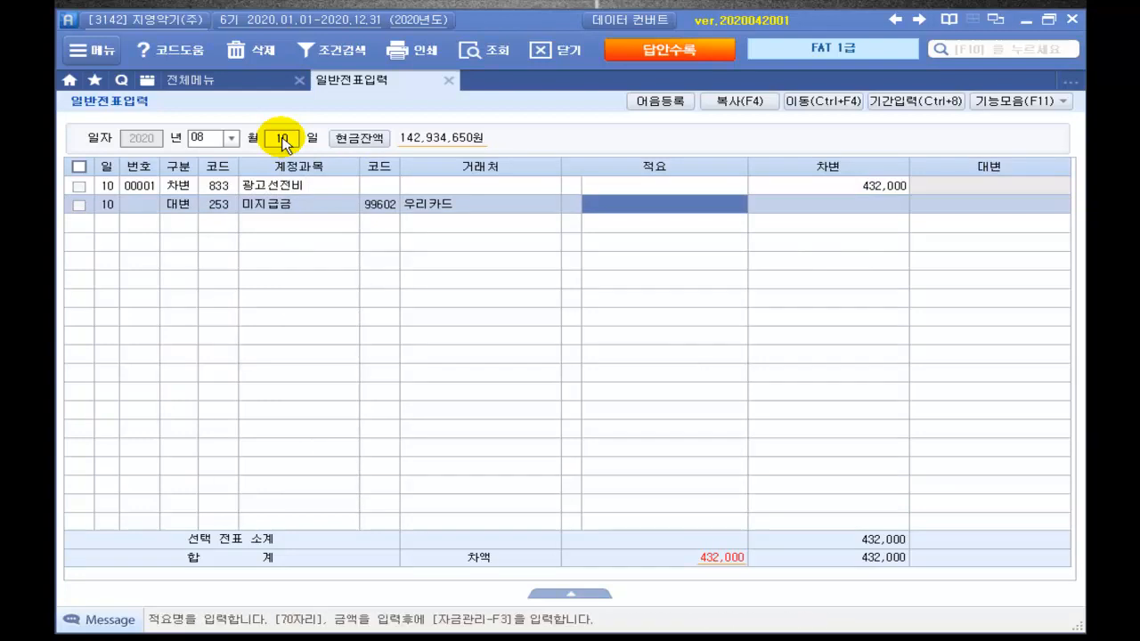
key(Return)
text(43)
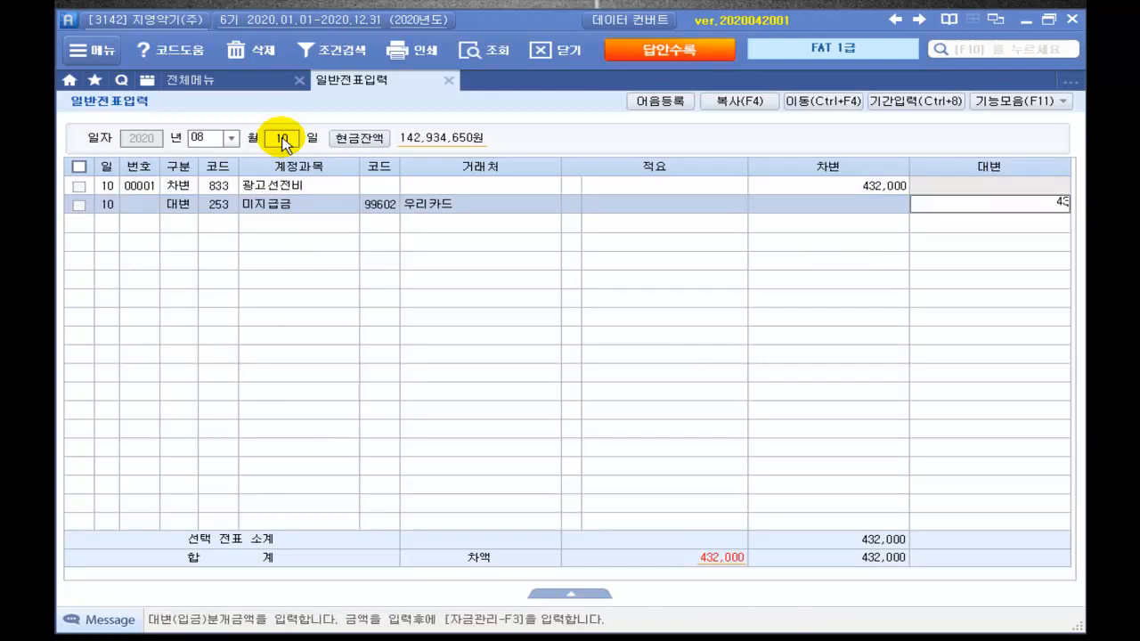
text(2,000)
key(Return)
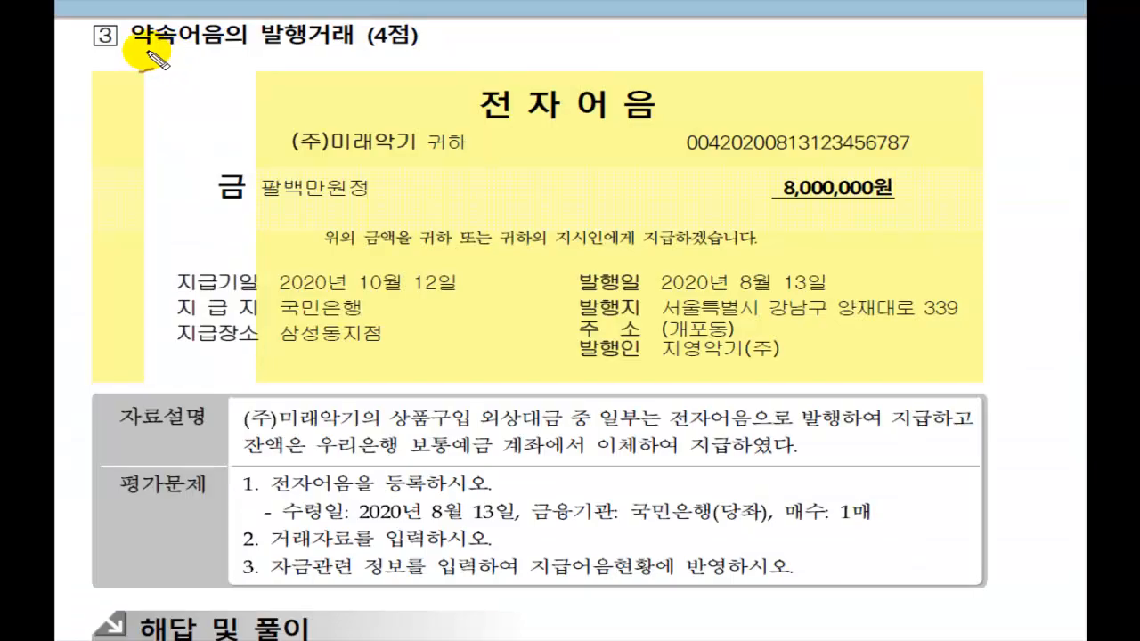
Step: Mark problem ③'s payee (주)미래악기, 8,000,000원, due 2020-10-12, issue 2020-08-13 and 외상대금 wording
mouse_move(136, 50)
mouse_down()
mouse_move(412, 50)
mouse_move(433, 10)
mouse_up()
drag(481, 123, 674, 130)
mouse_move(276, 163)
mouse_down()
mouse_move(392, 158)
mouse_move(501, 143)
mouse_move(502, 132)
mouse_up()
drag(736, 181, 773, 172)
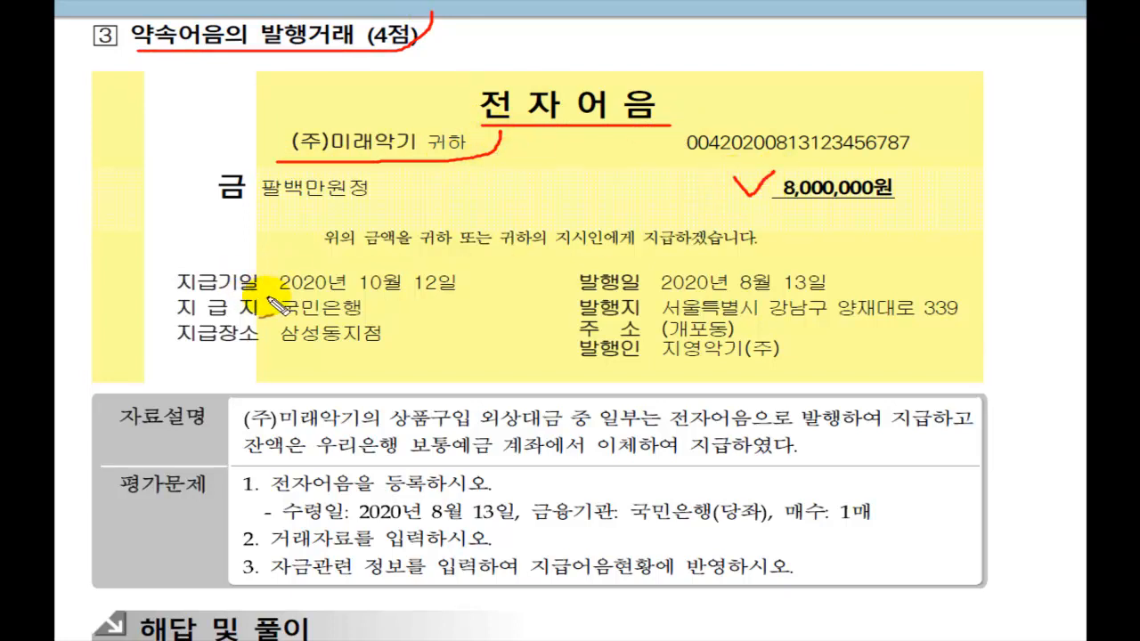
drag(278, 293, 469, 283)
drag(576, 292, 856, 295)
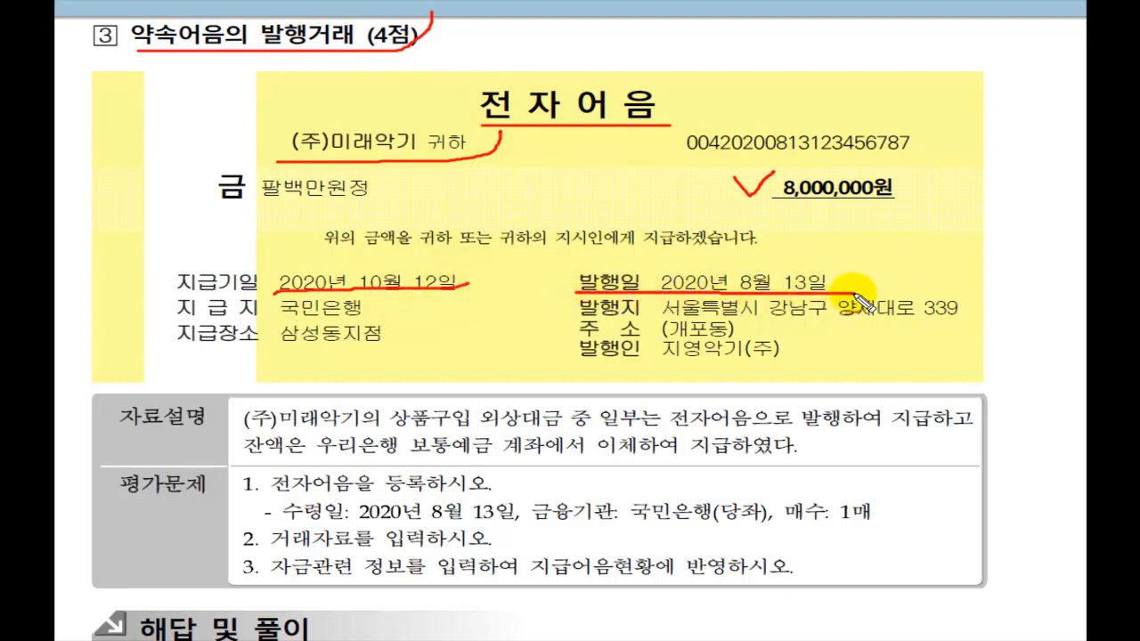
drag(551, 272, 585, 256)
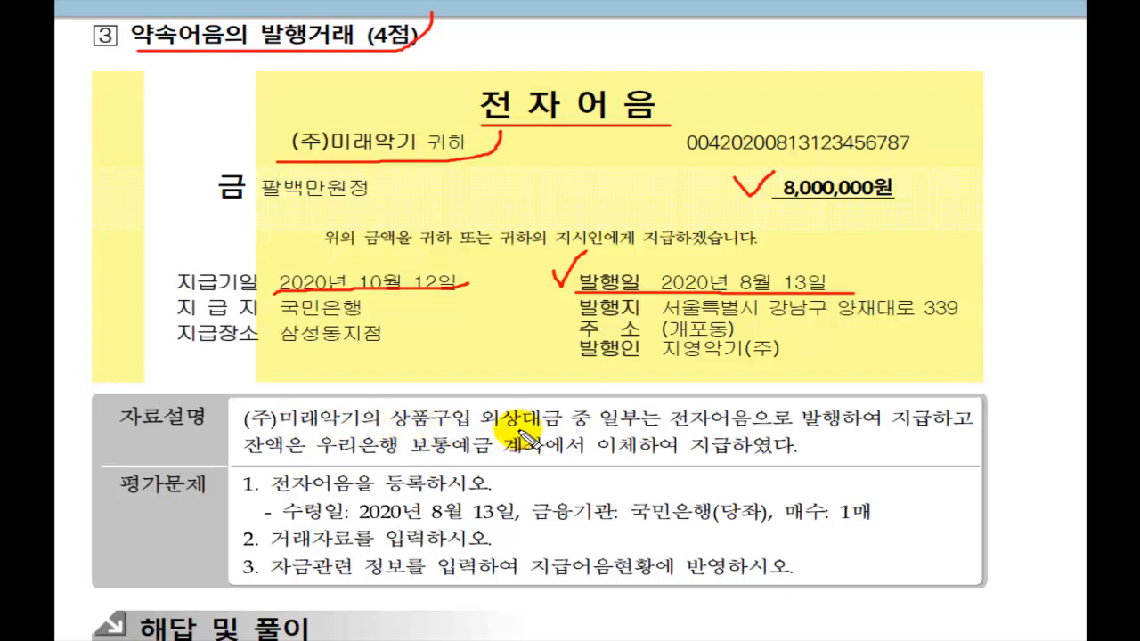
mouse_move(481, 432)
mouse_down()
mouse_move(942, 440)
mouse_move(929, 411)
mouse_move(947, 372)
mouse_move(906, 214)
mouse_move(937, 204)
mouse_up()
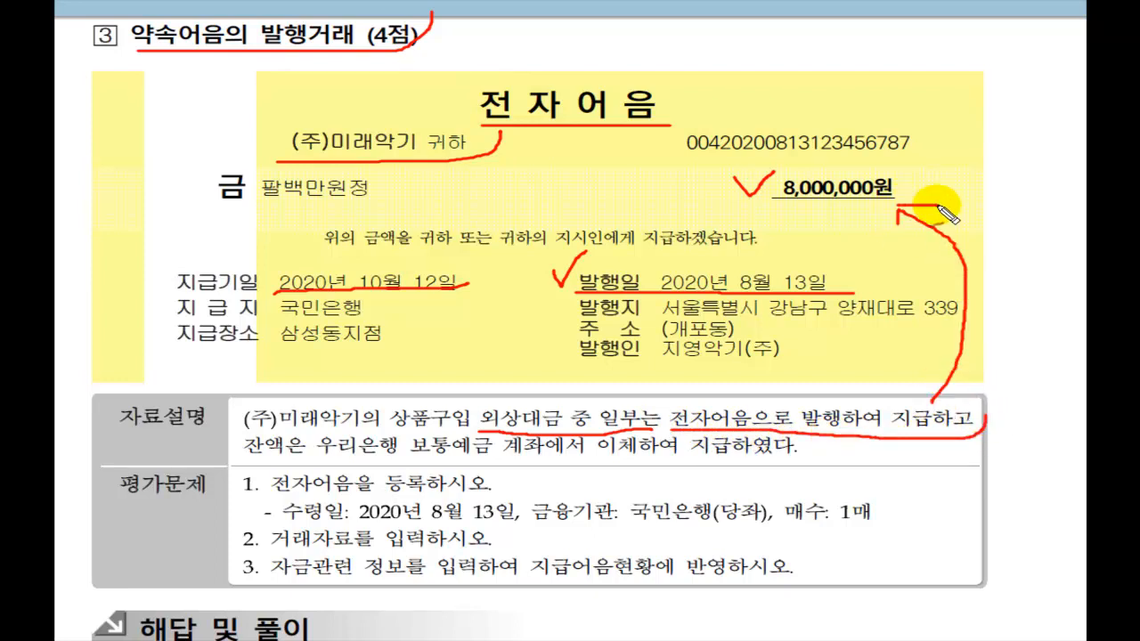
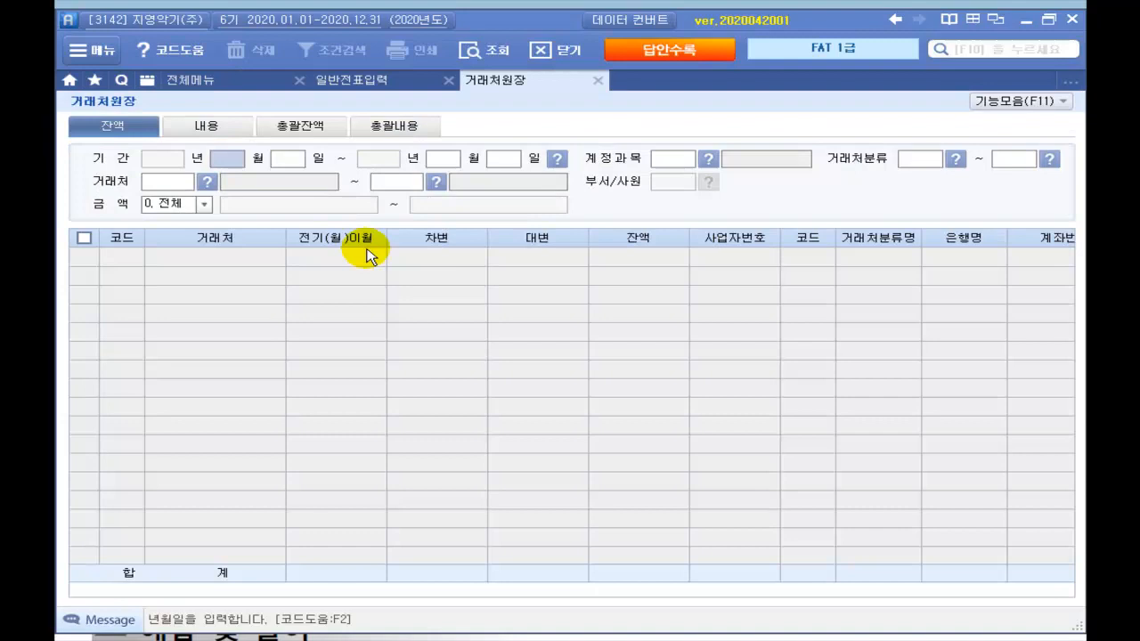
Step: Query all partners' 251 외상매입금 balances for 2020-08-13 through 2020-08-13 in the partner ledger
text(08)
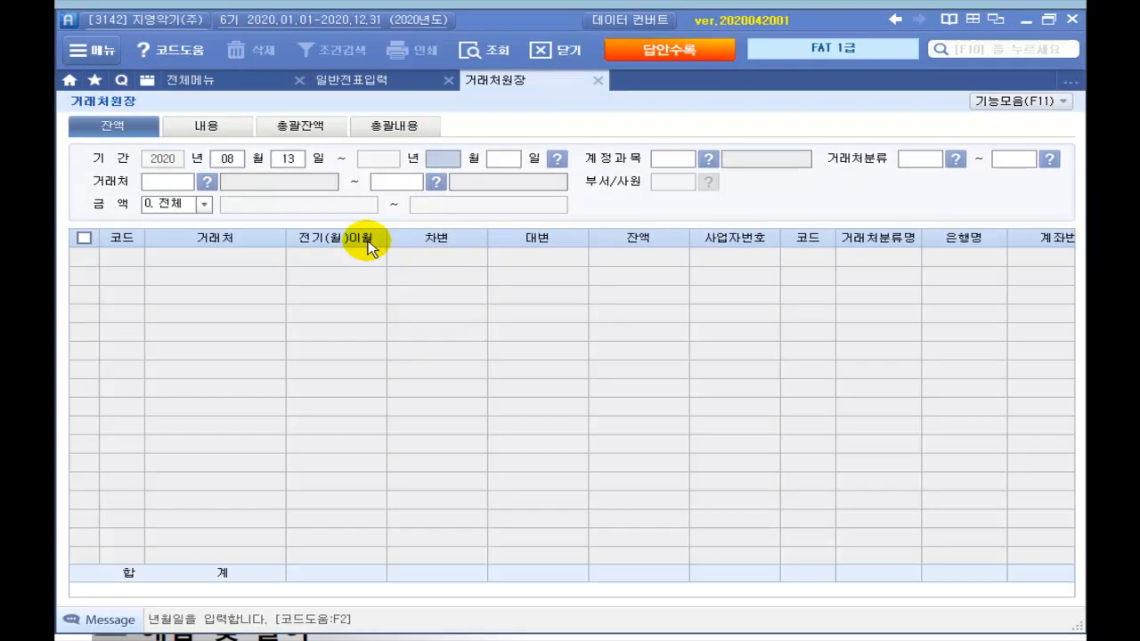
text(130813)
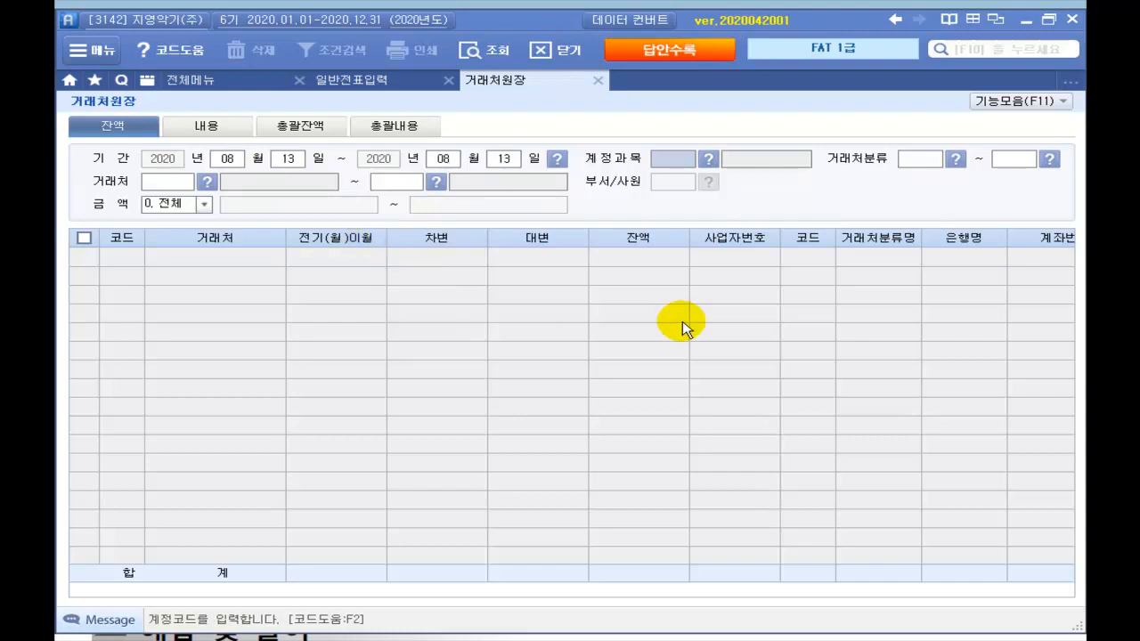
click(709, 159)
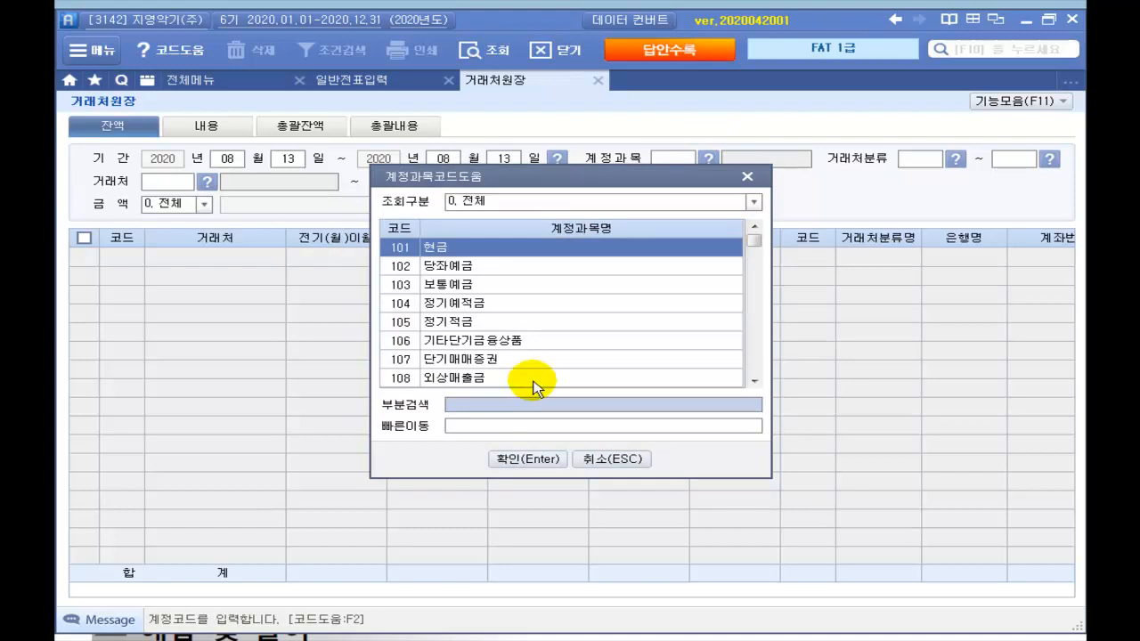
text(외상)
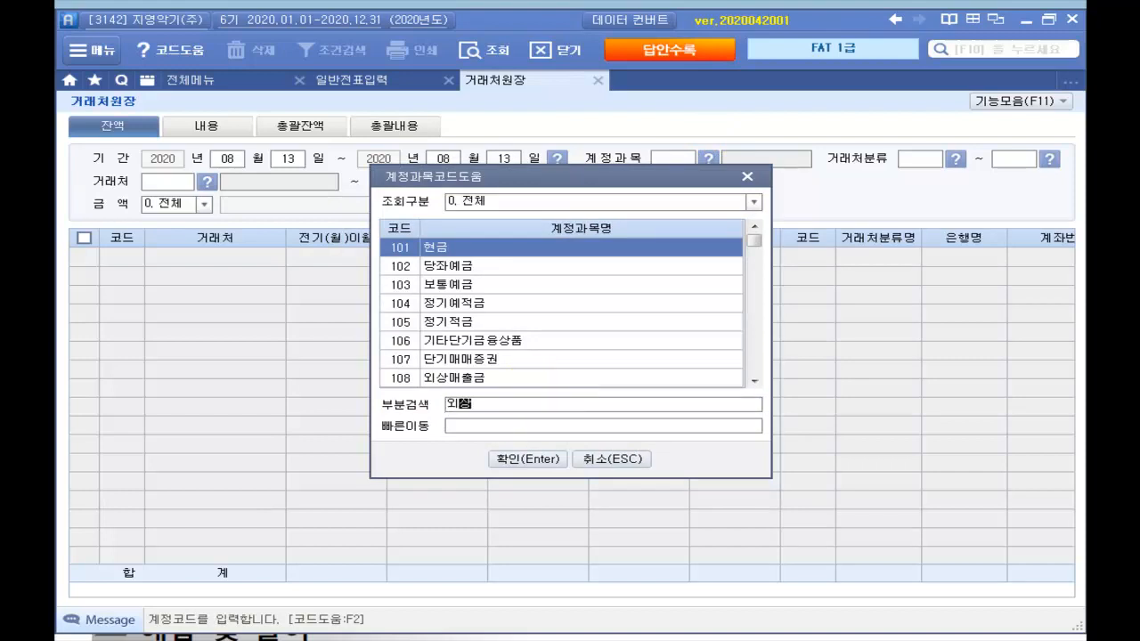
key(Return)
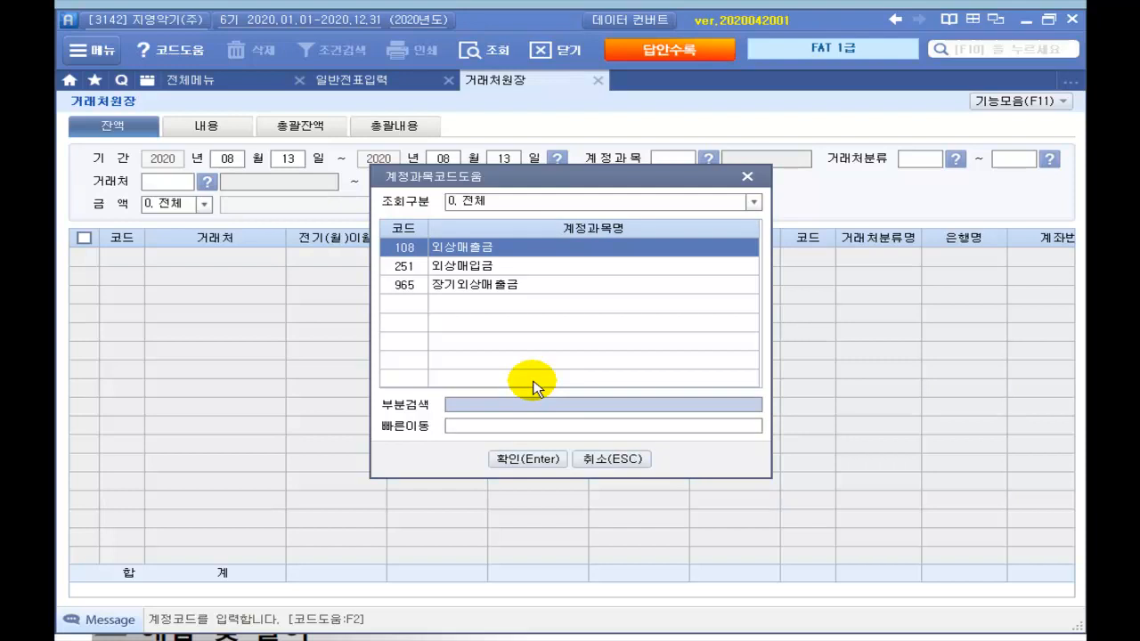
key(Down)
key(Return)
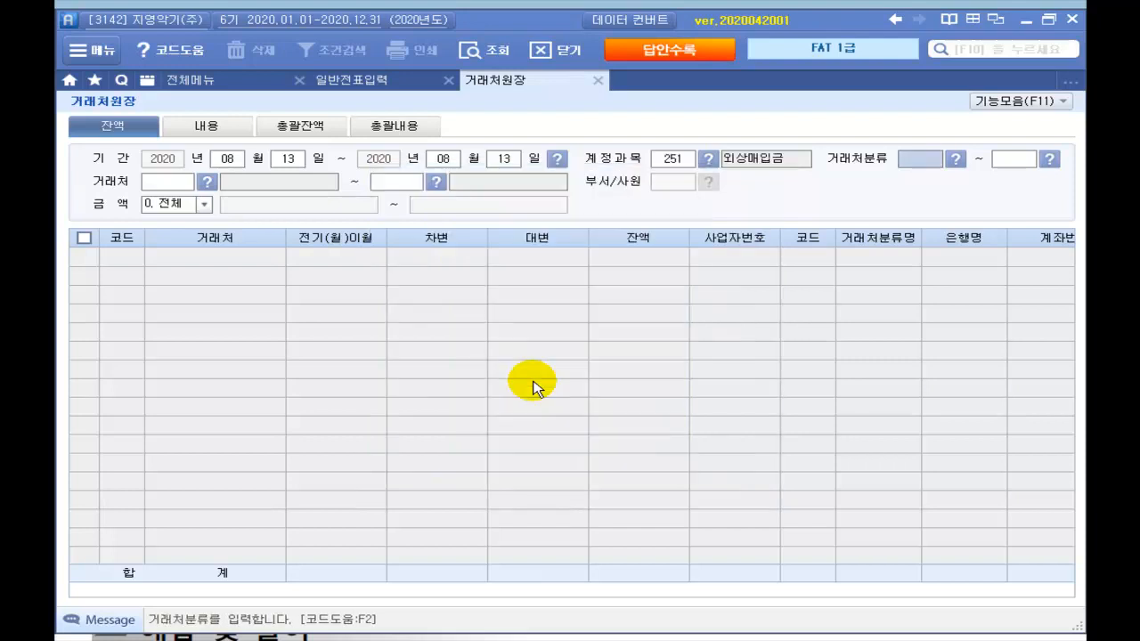
key(Return)
key(Return)
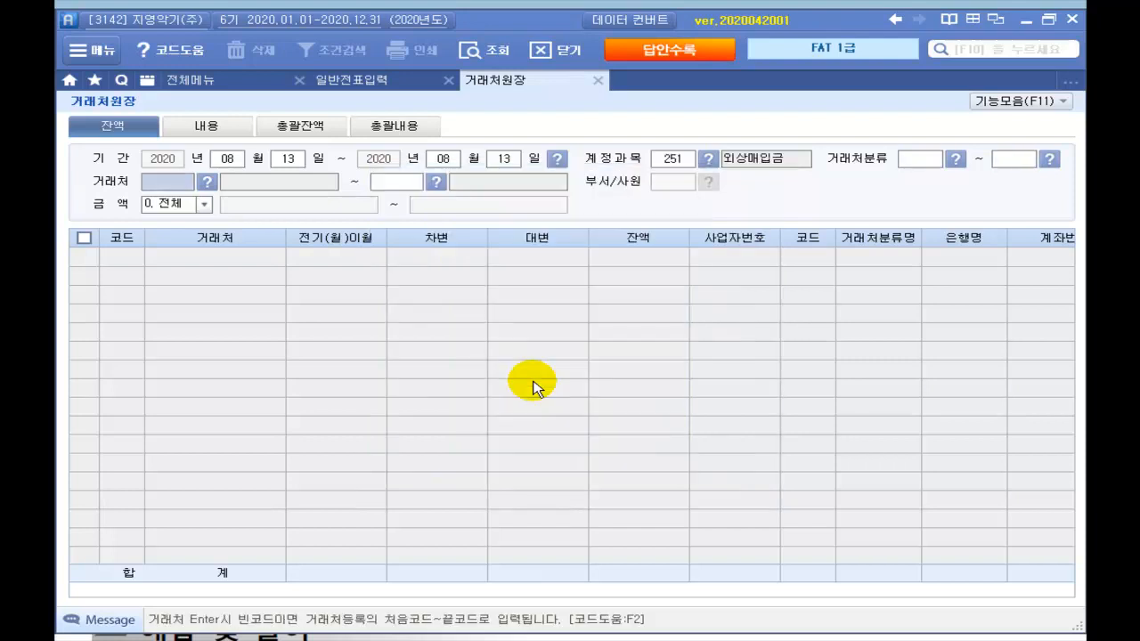
key(Return)
key(Return)
key(Return)
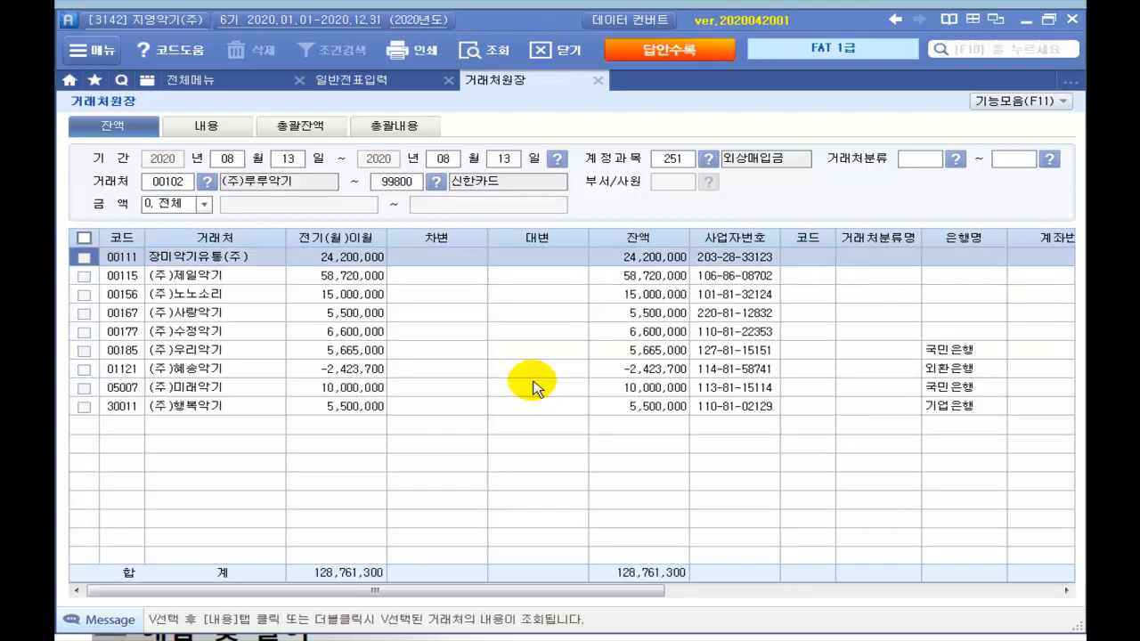
click(196, 392)
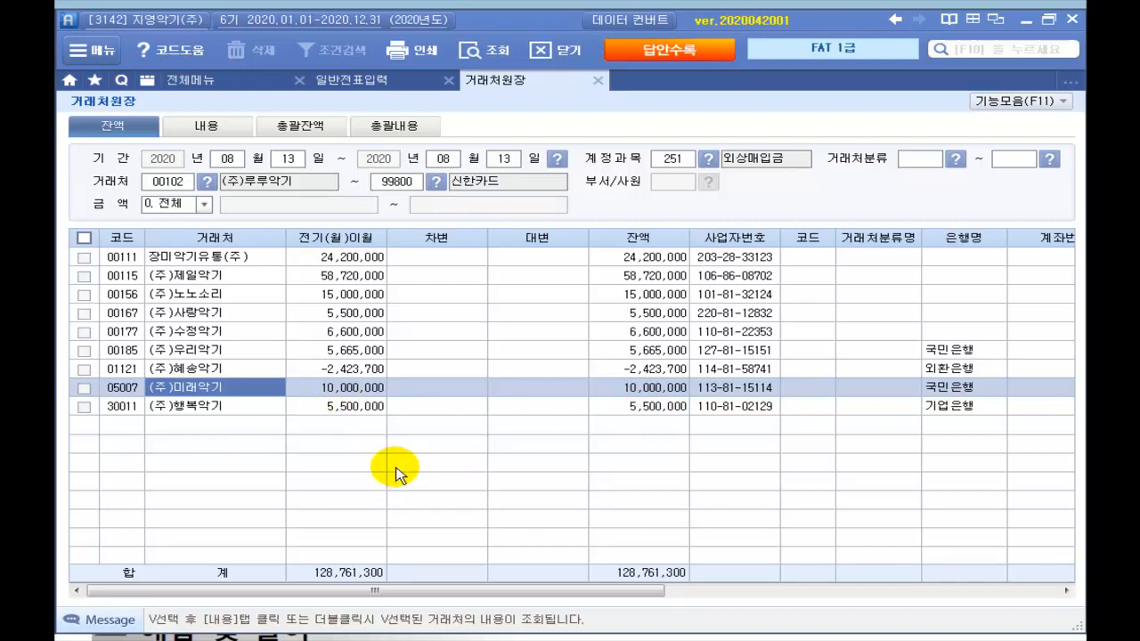
mouse_move(357, 465)
mouse_down()
mouse_move(450, 468)
mouse_move(463, 499)
mouse_move(499, 465)
mouse_move(600, 489)
mouse_move(713, 437)
mouse_move(650, 511)
mouse_up()
mouse_move(706, 450)
mouse_down()
mouse_move(731, 444)
mouse_move(738, 463)
mouse_move(754, 448)
mouse_move(828, 451)
mouse_move(804, 471)
mouse_move(1062, 453)
mouse_up()
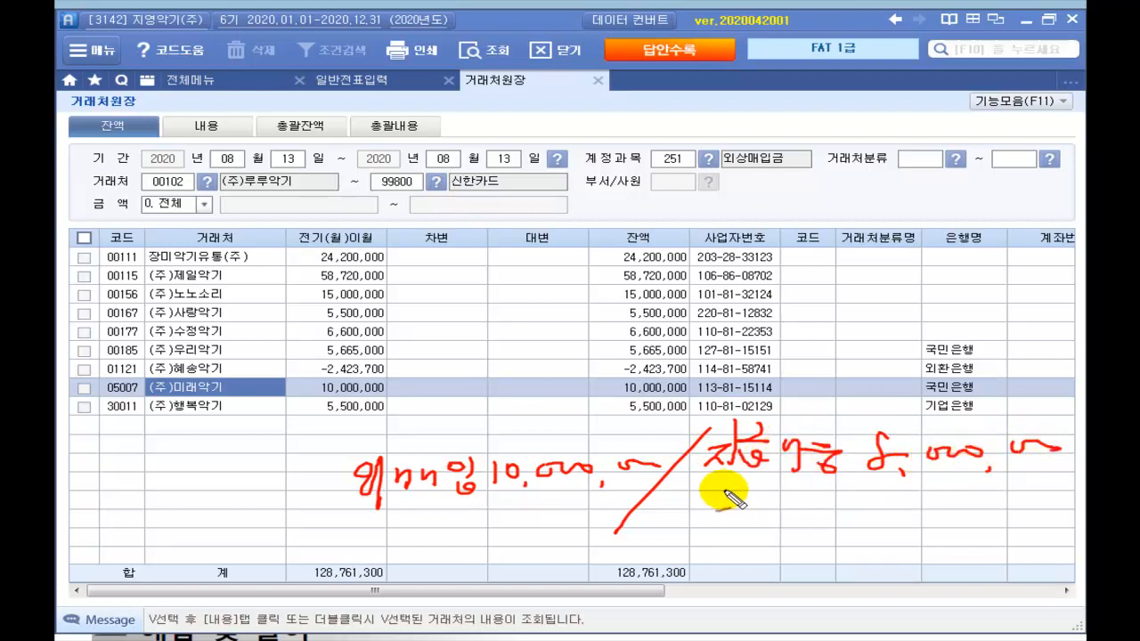
mouse_move(720, 487)
mouse_down()
mouse_move(764, 509)
mouse_move(802, 501)
mouse_move(891, 521)
mouse_move(944, 489)
mouse_move(981, 506)
mouse_move(1058, 501)
mouse_up()
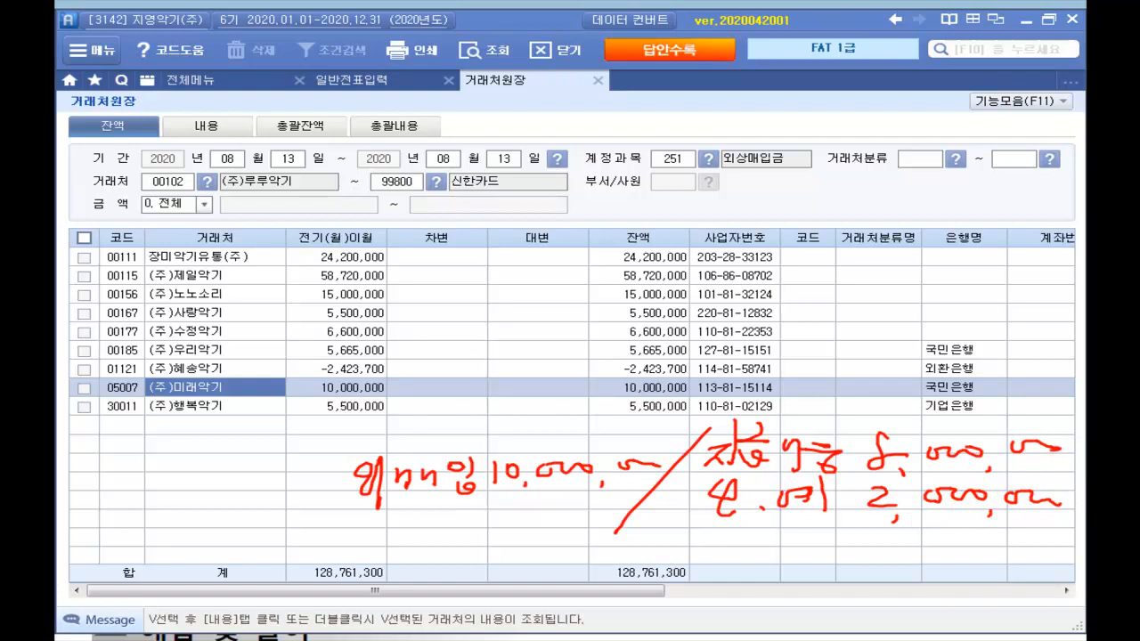
key(Escape)
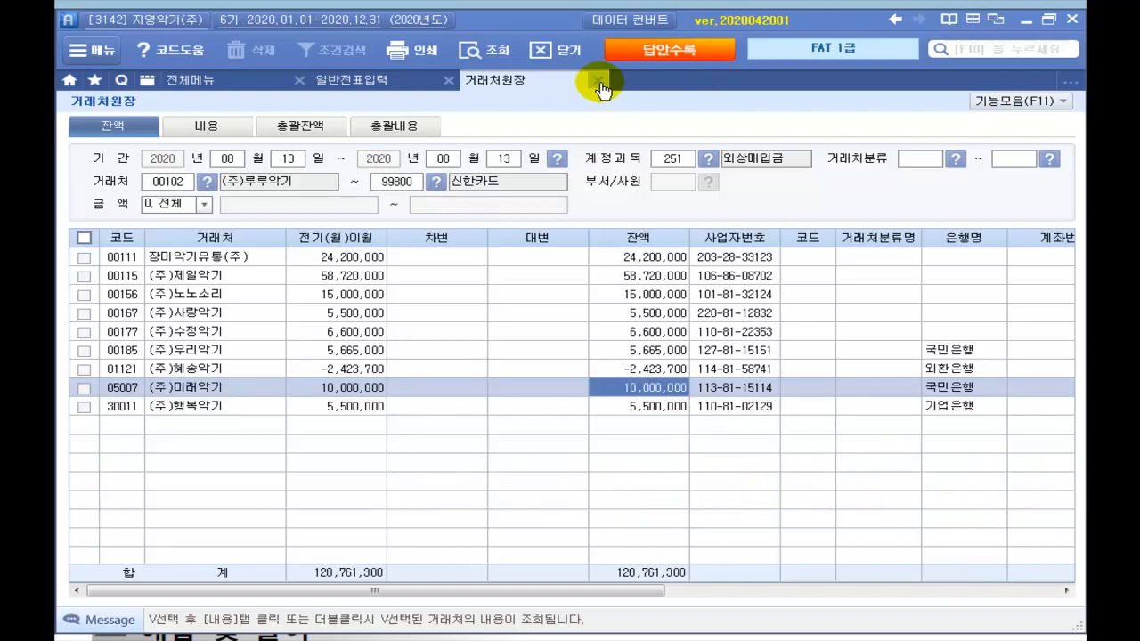
Step: Close the partner ledger and set the general voucher day to 13 August
click(597, 81)
click(282, 138)
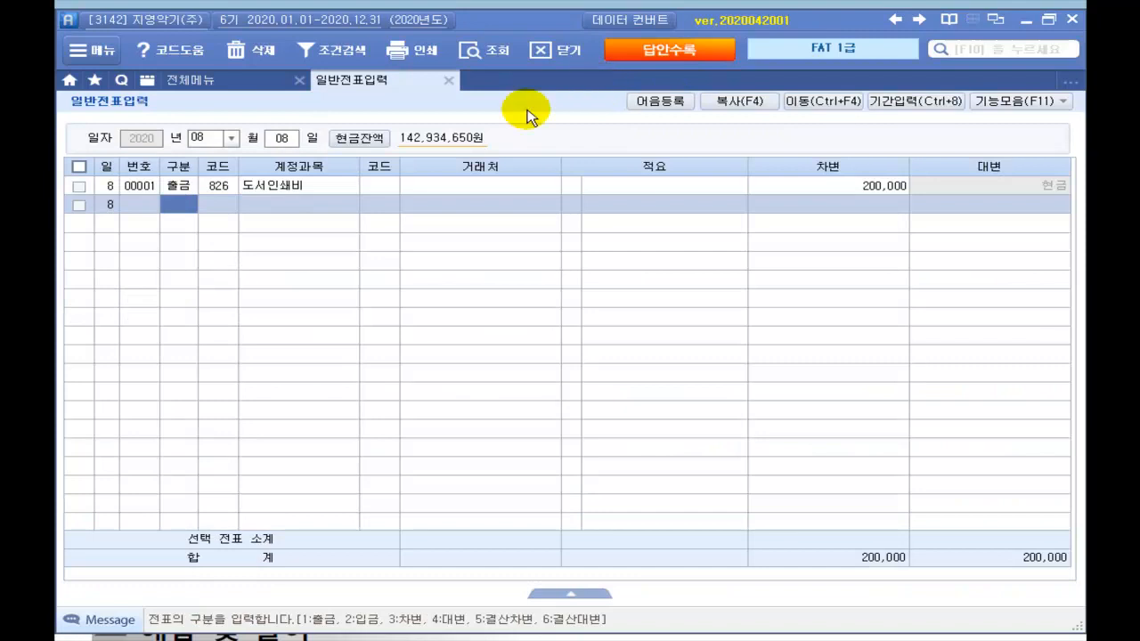
text(0)
text(13)
key(Return)
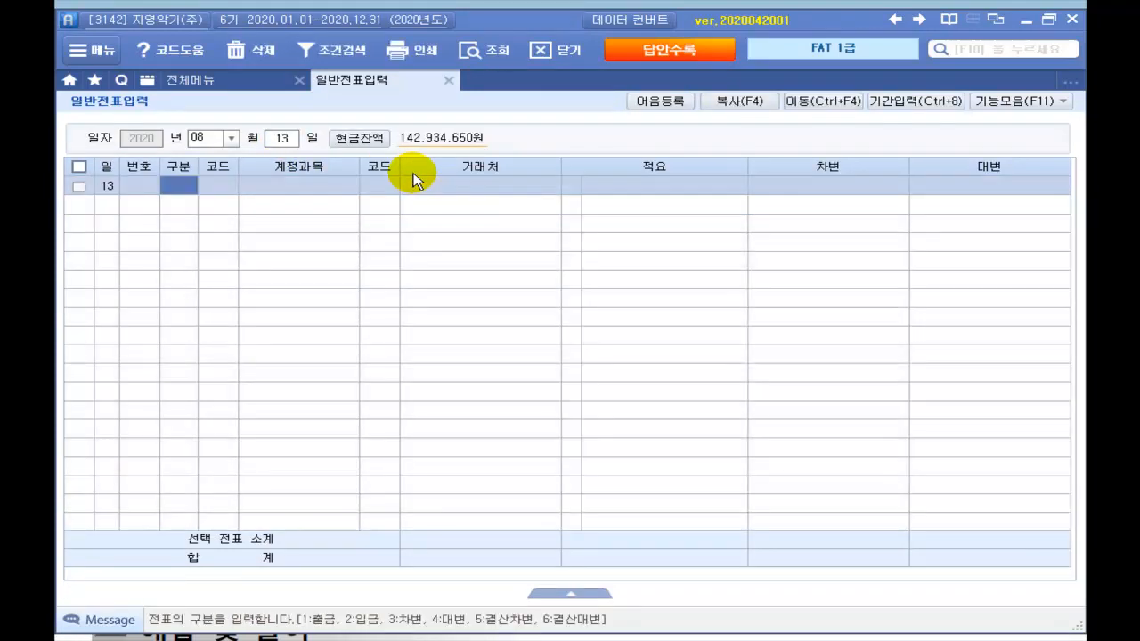
Step: Debit 251 외상매입금 10,000,000 for partner (주)미래악기
text(3)
key(Return)
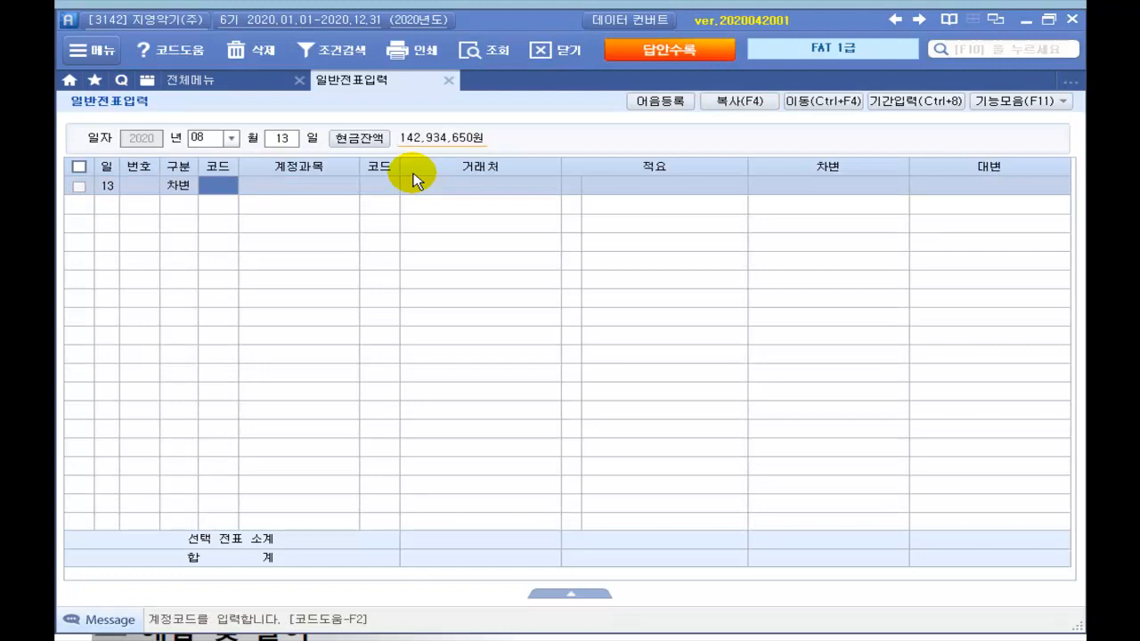
text(51)
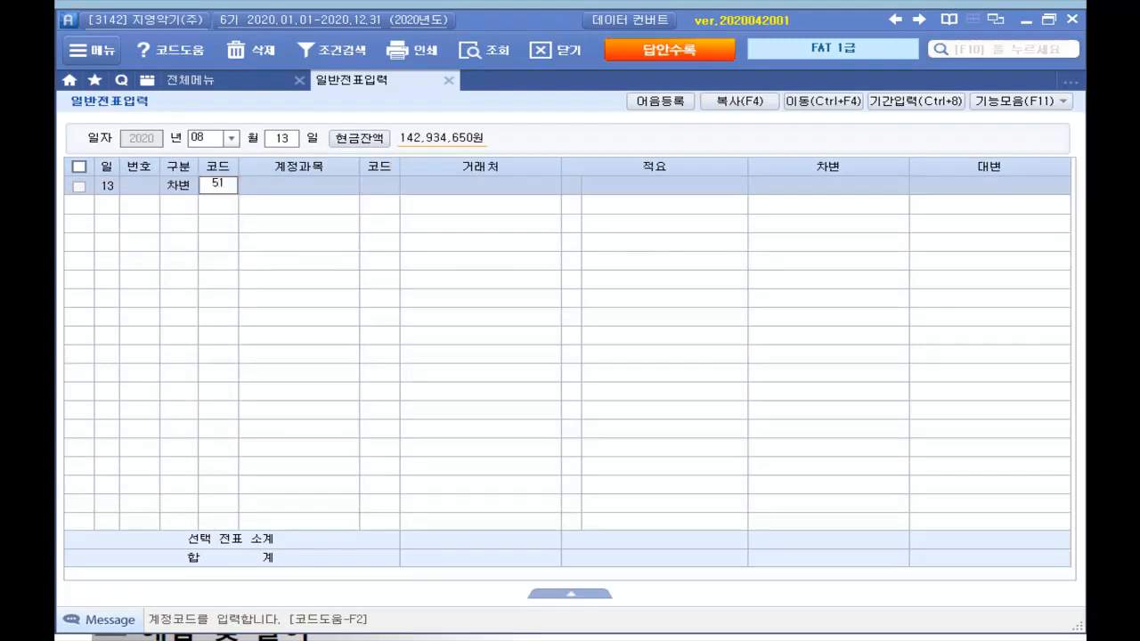
text(251)
key(Return)
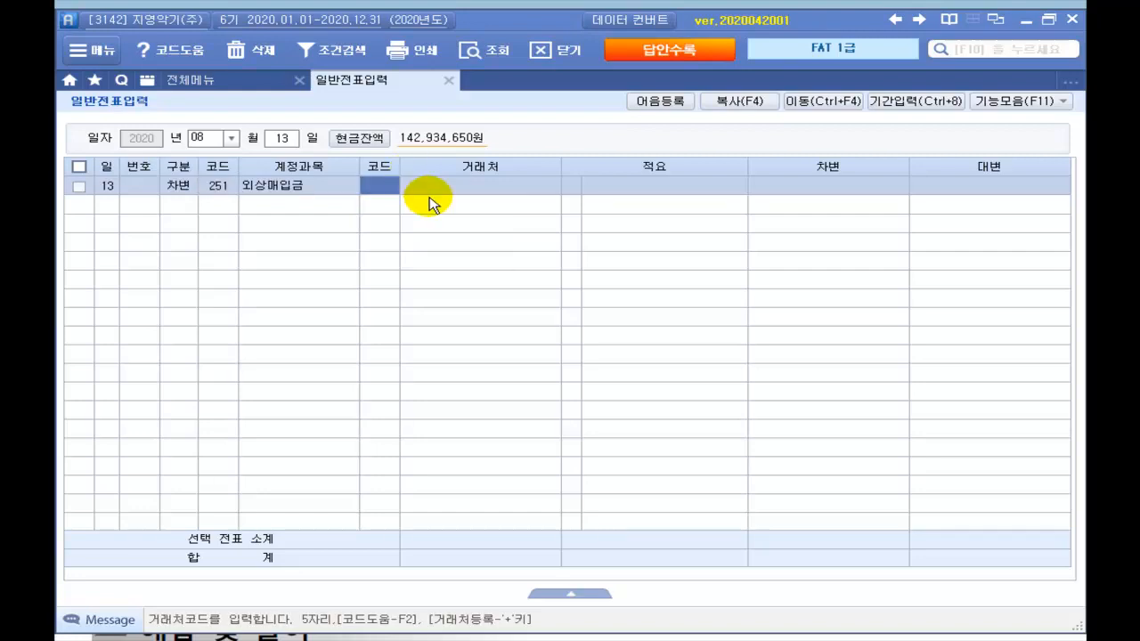
key(plus)
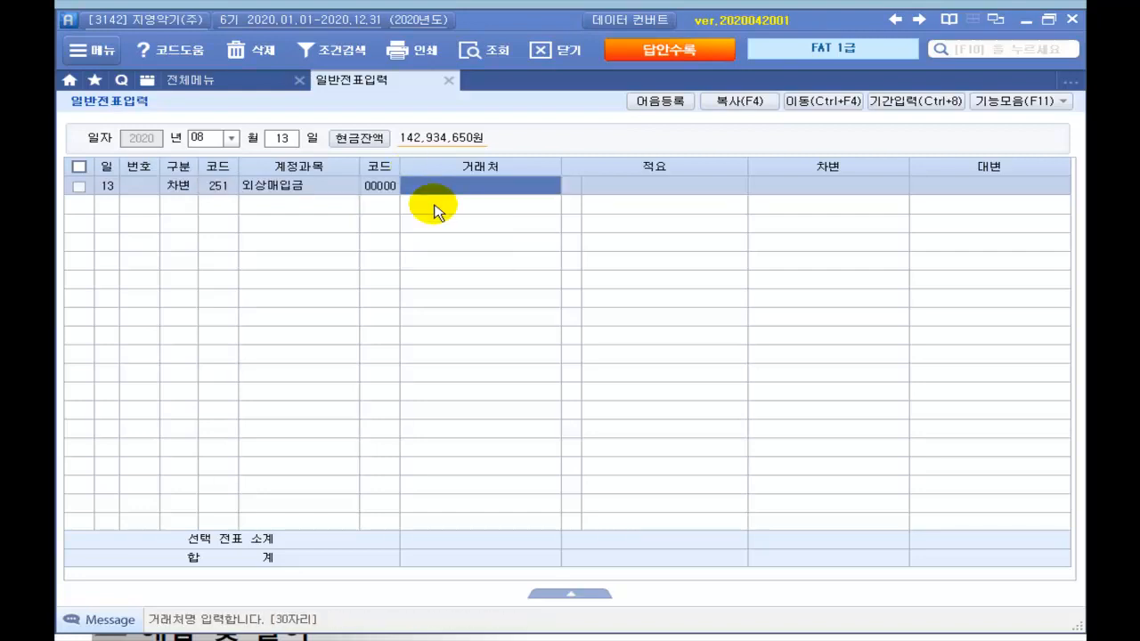
text(미래)
key(Return)
key(Escape)
key(Return)
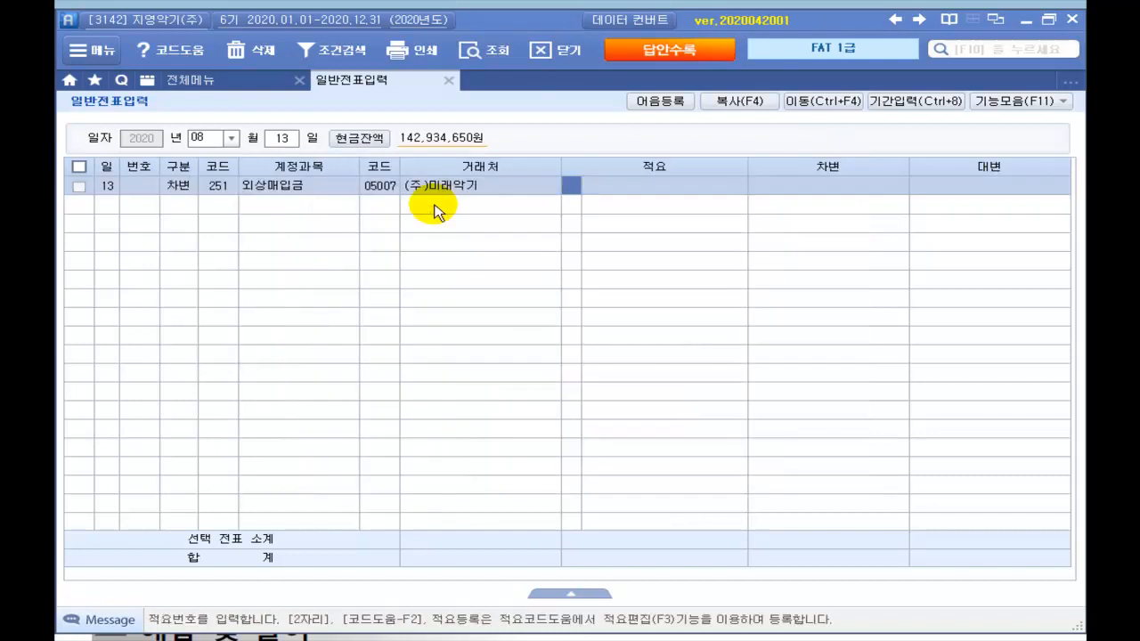
key(Return)
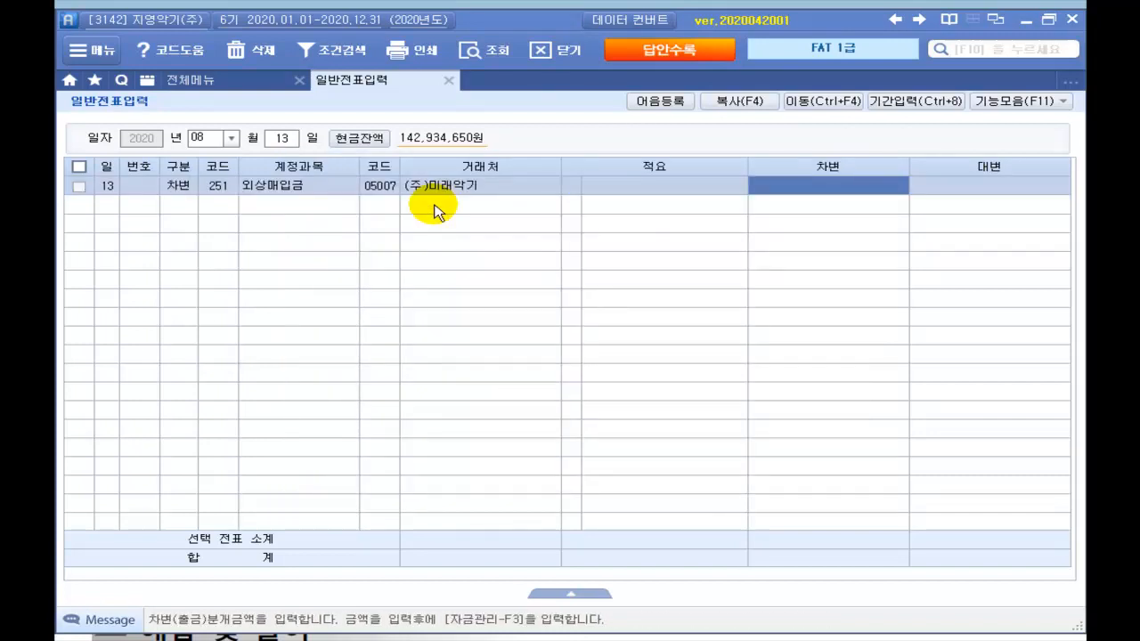
text(10000000)
key(Return)
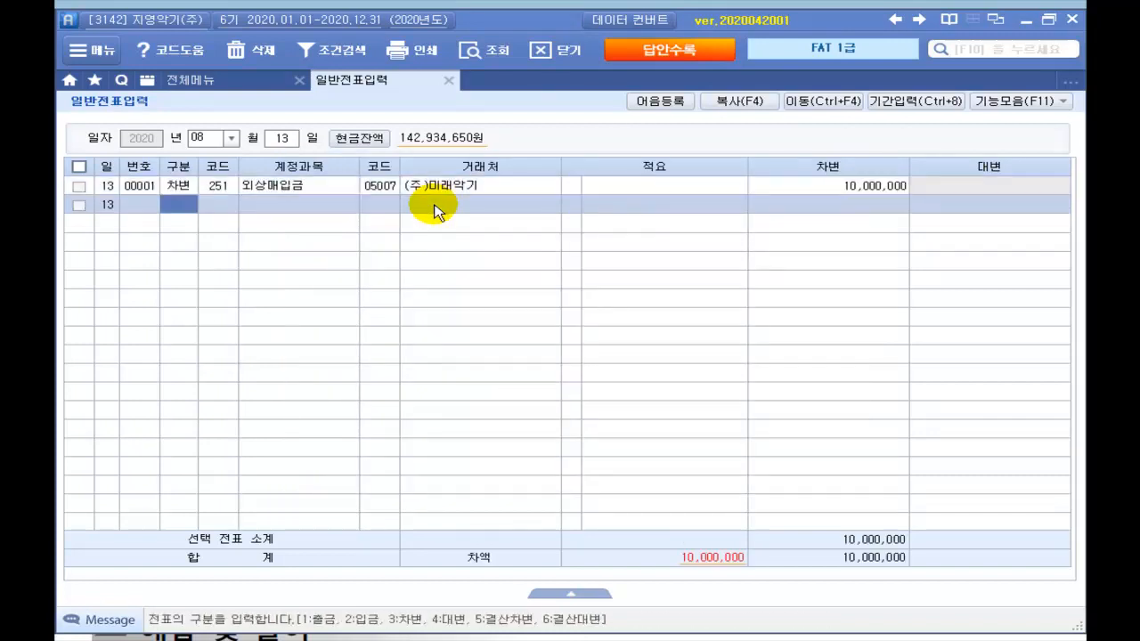
Step: Credit 252 지급어음 8,000,000 to (주)미래악기 and start another credit line
text(4)
key(Return)
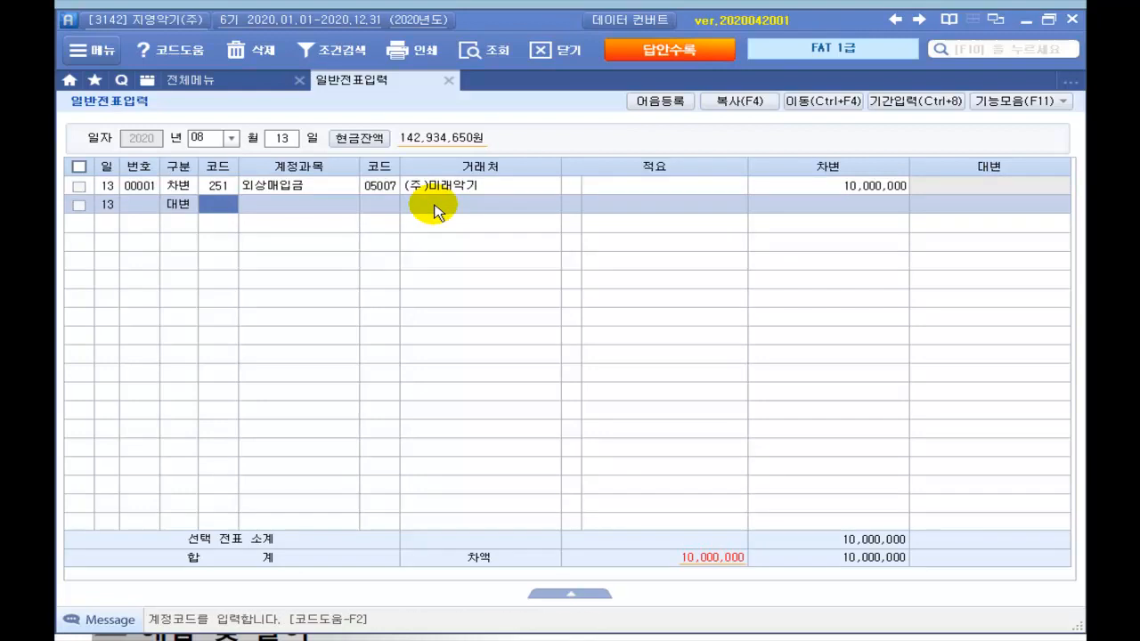
text(252)
key(Return)
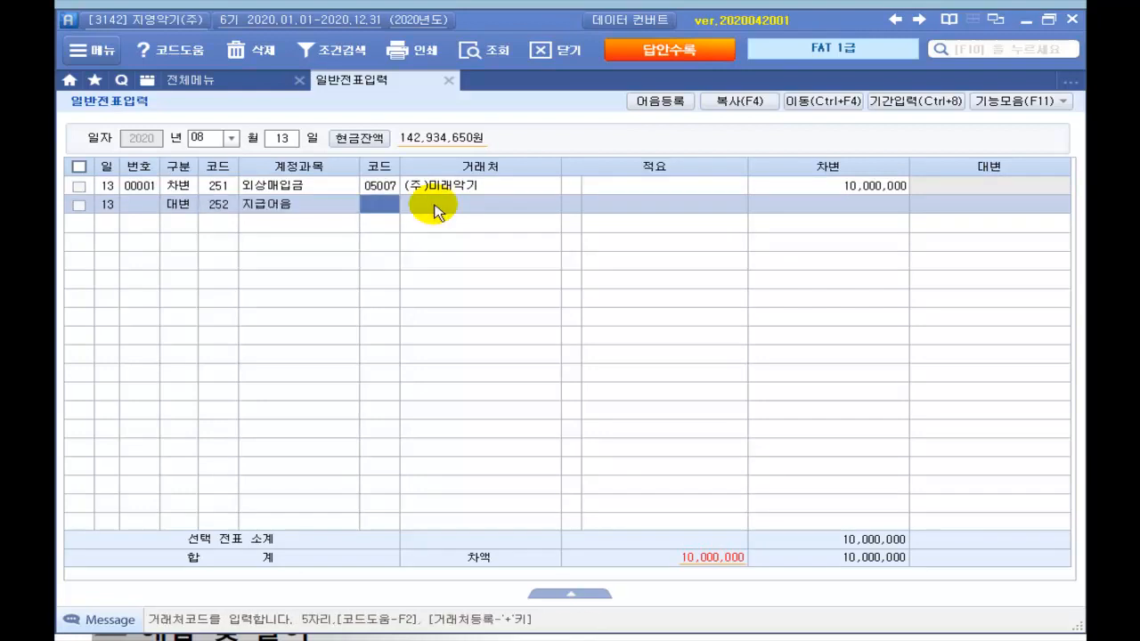
text(5007)
key(Return)
key(Return)
key(Return)
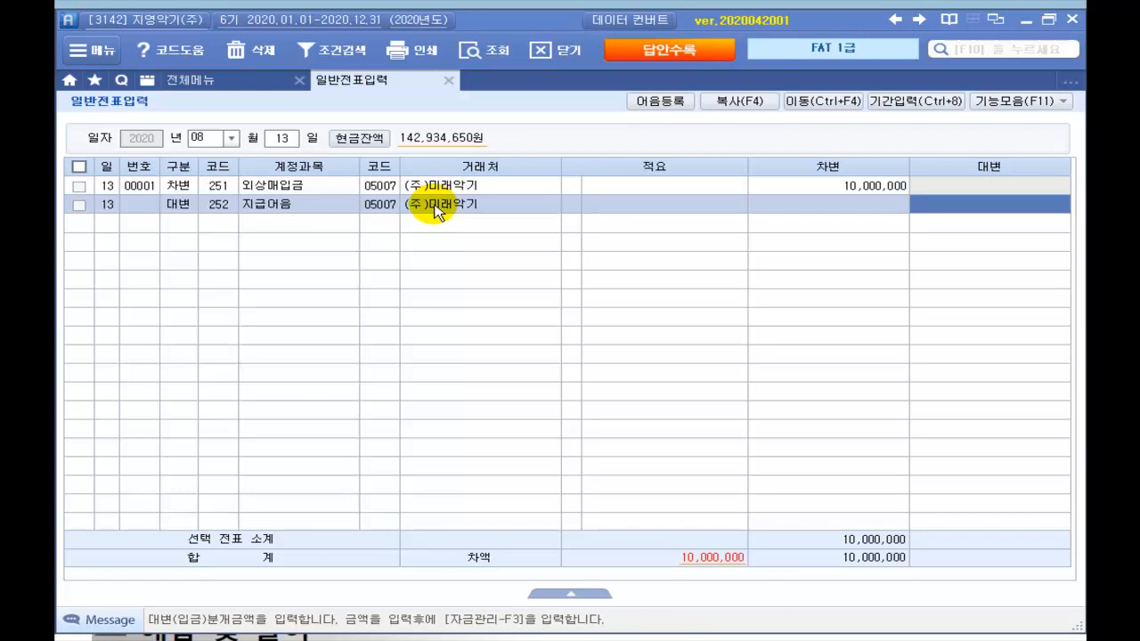
text(8000000)
key(Return)
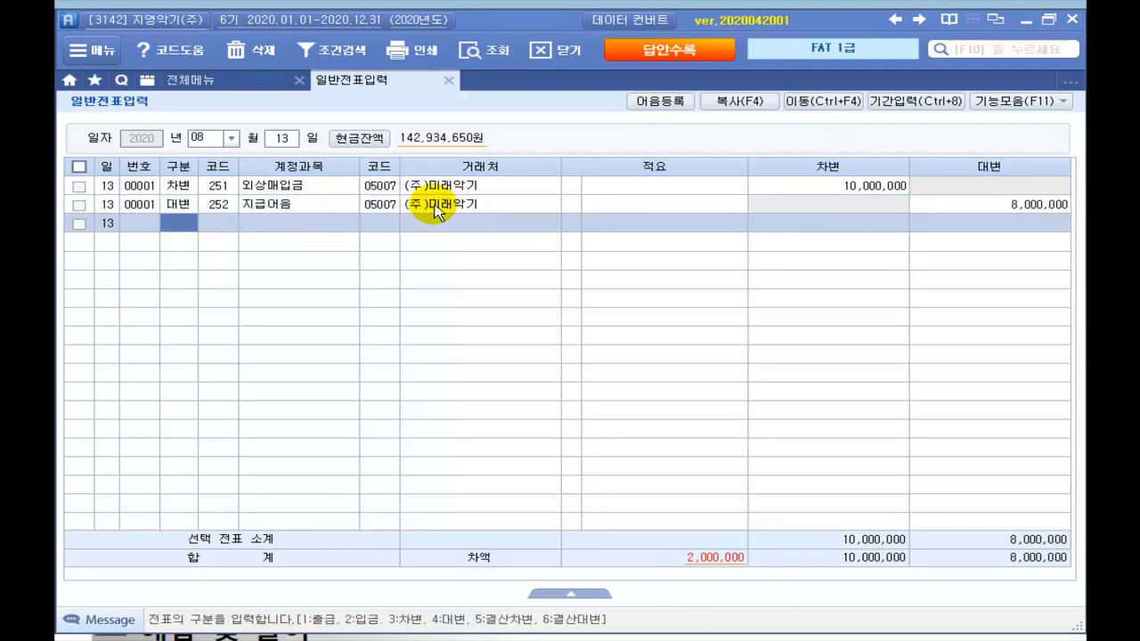
text(4)
key(Return)
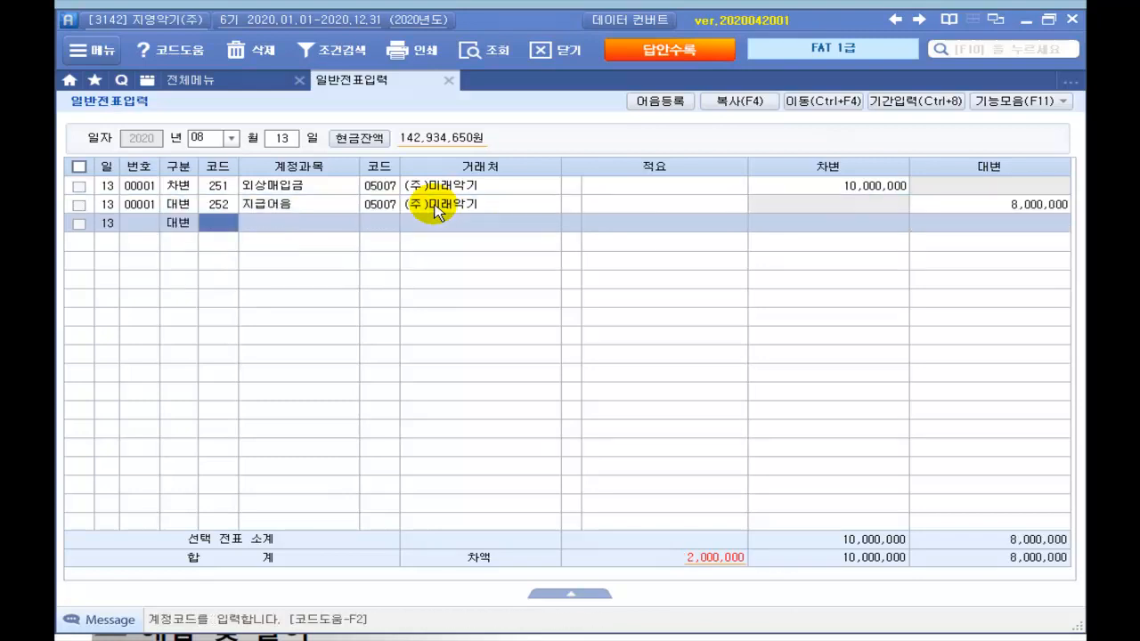
Step: Set the third credit line's account to 103 보통예금
text(10)
key(Return)
text(3)
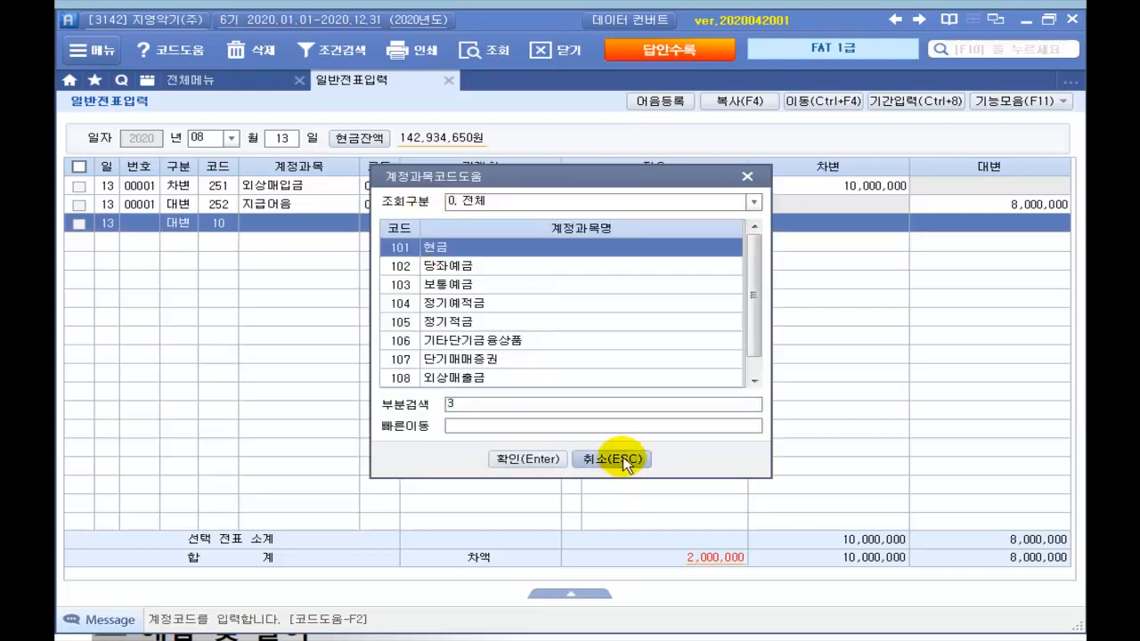
click(623, 460)
text(103)
key(Return)
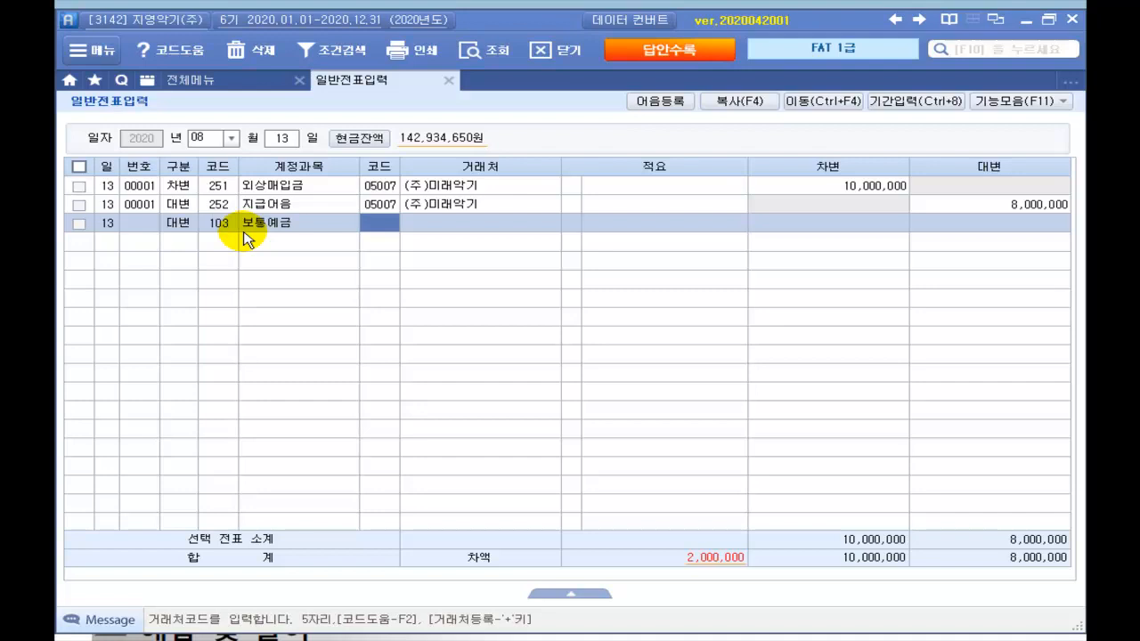
Step: Credit 2,000,000 to partner 98001 우리은행(보통), balancing the voucher at 10,000,000
key(Return)
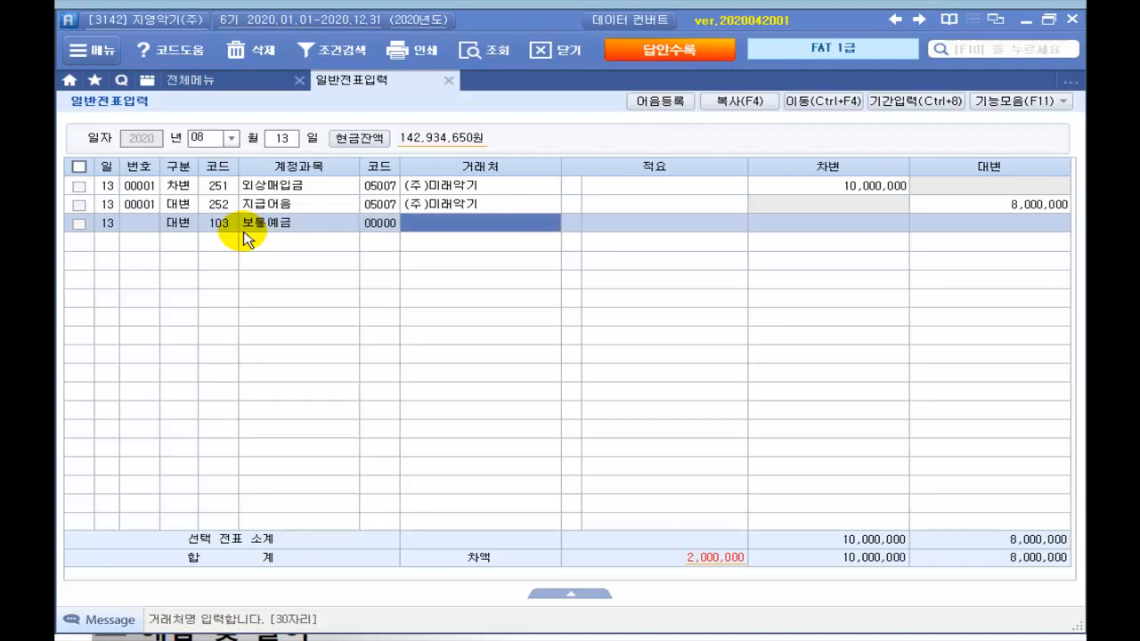
text(우리)
key(Return)
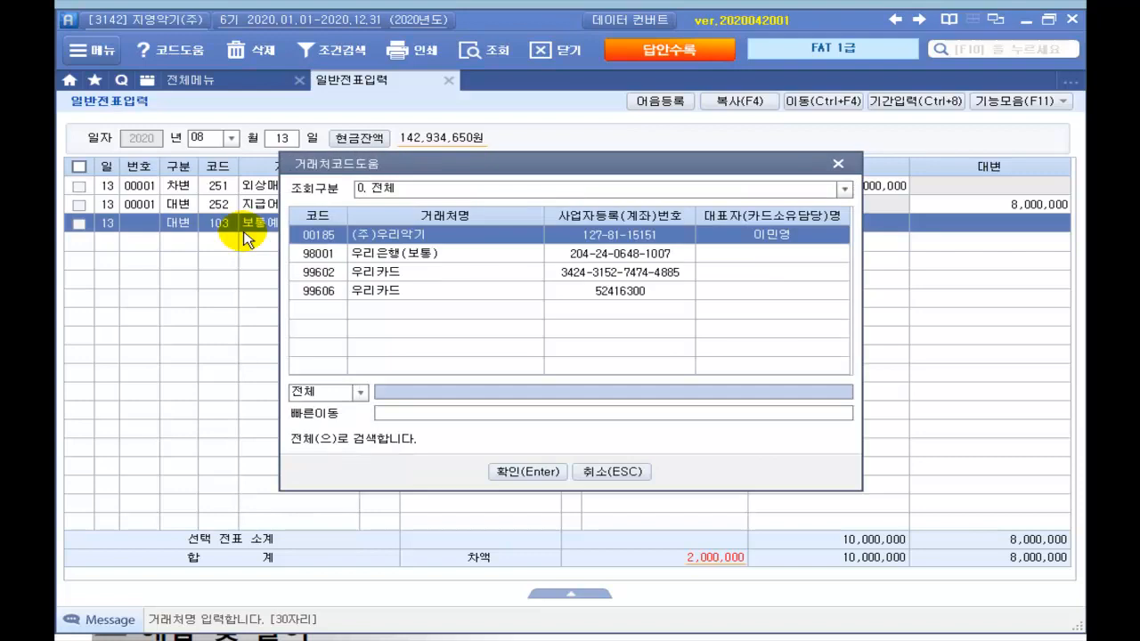
key(Down)
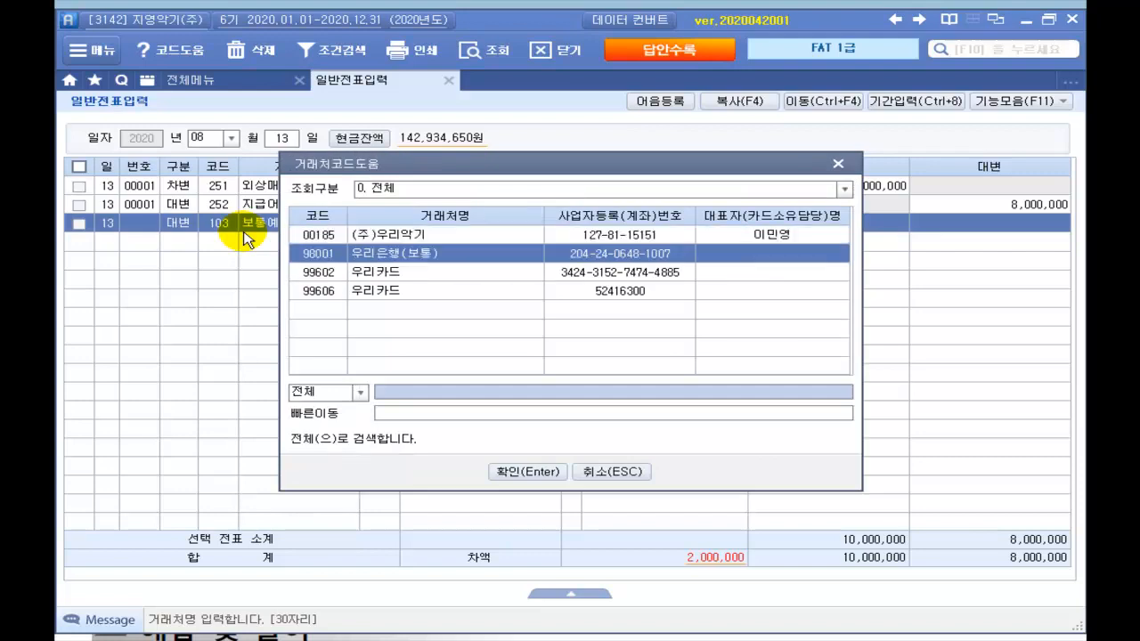
key(Return)
key(Return)
key(Return)
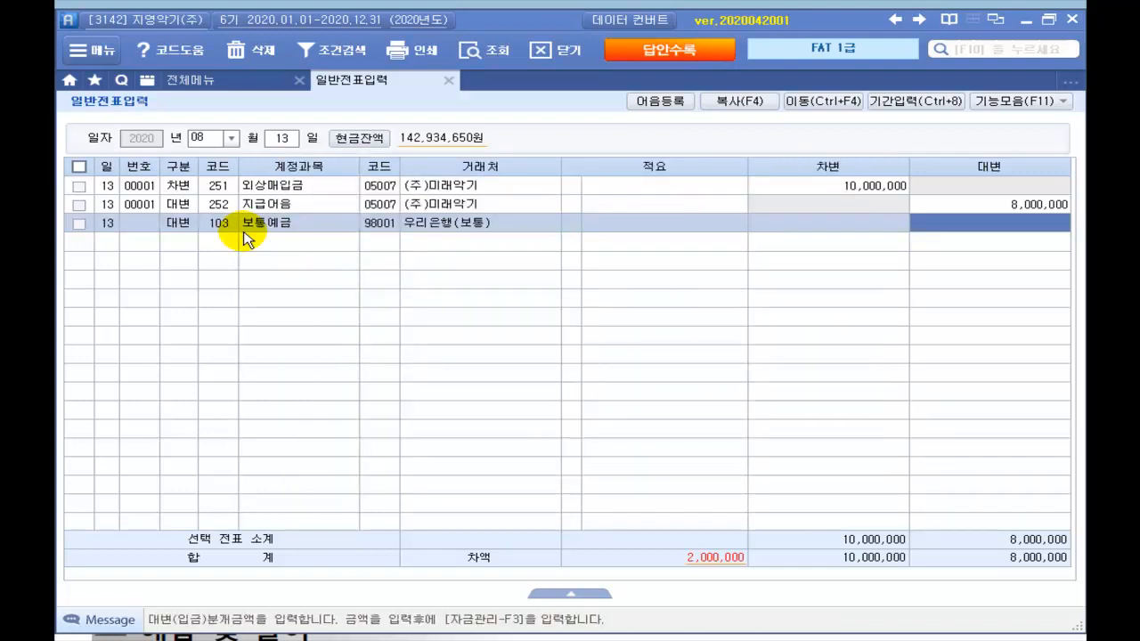
text(2000000)
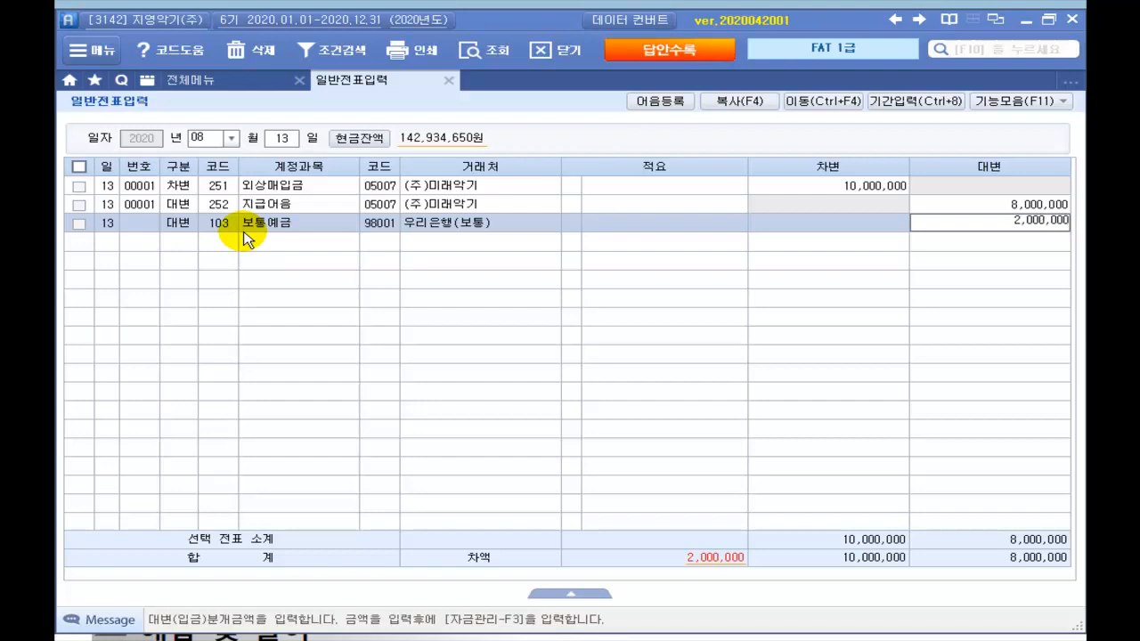
key(Return)
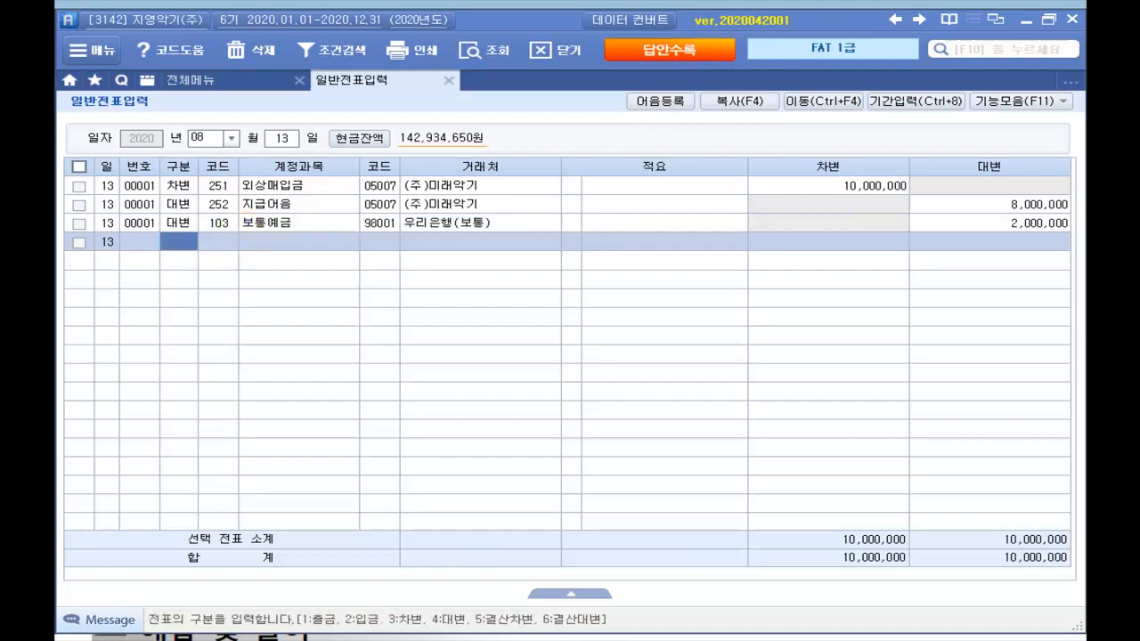
click(296, 207)
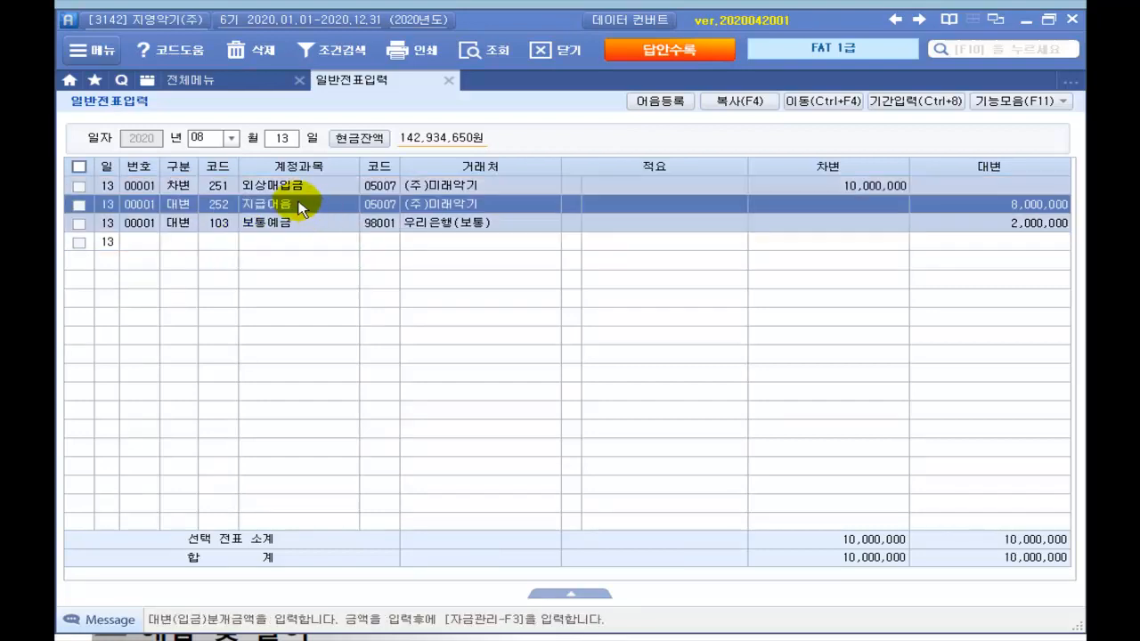
Step: Begin a note registration with receipt date 2020-08-13 and note type 4.전자
click(1013, 206)
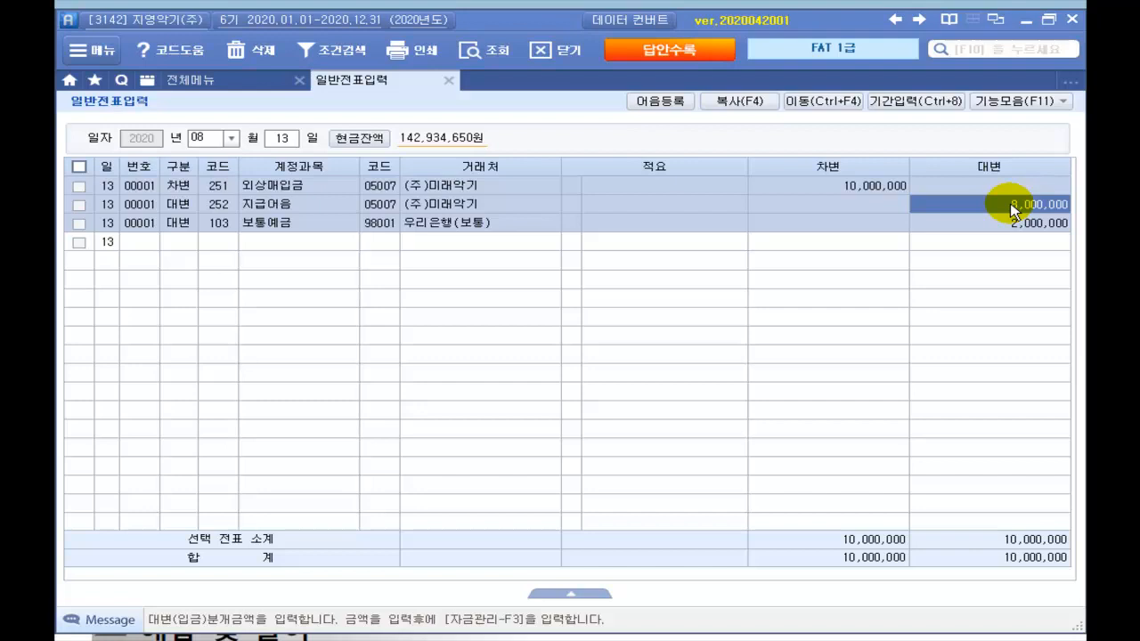
click(1008, 102)
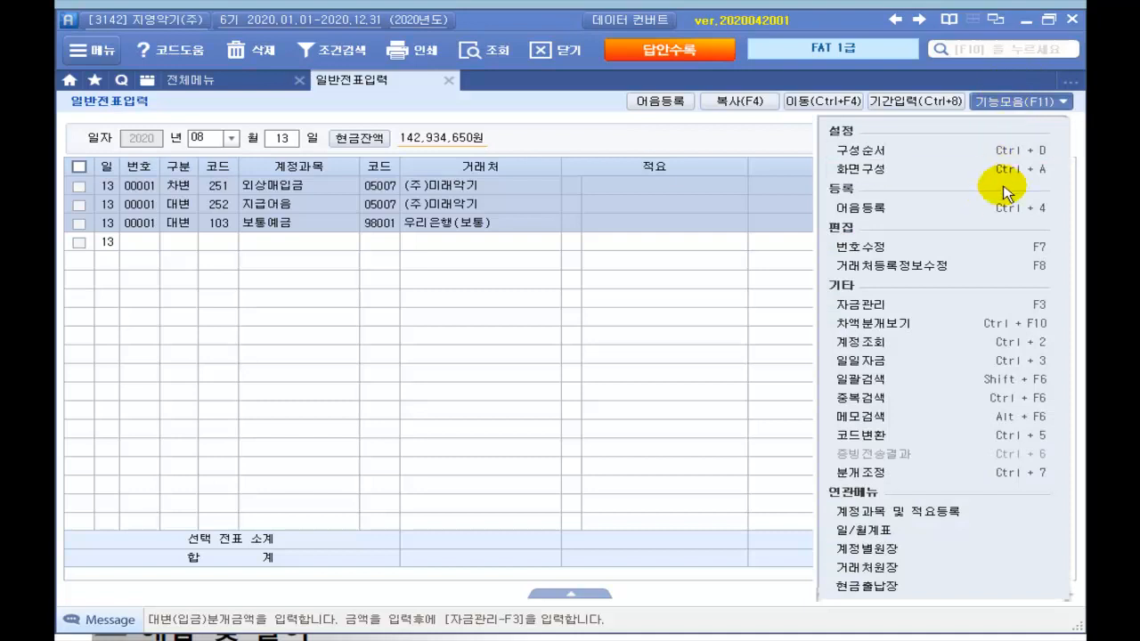
click(868, 210)
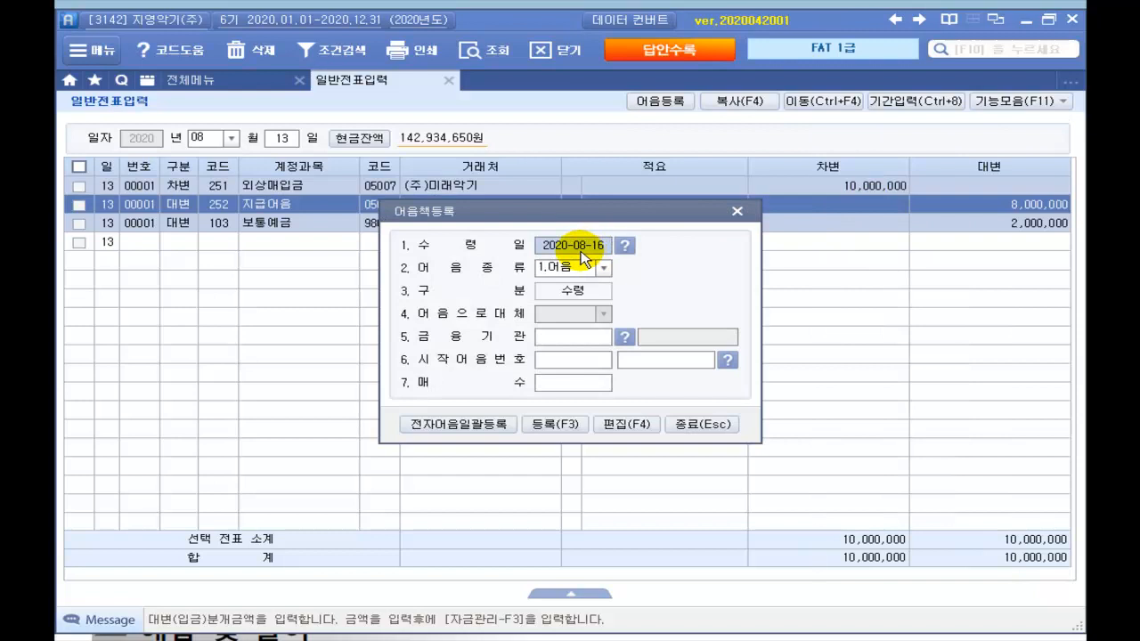
click(626, 246)
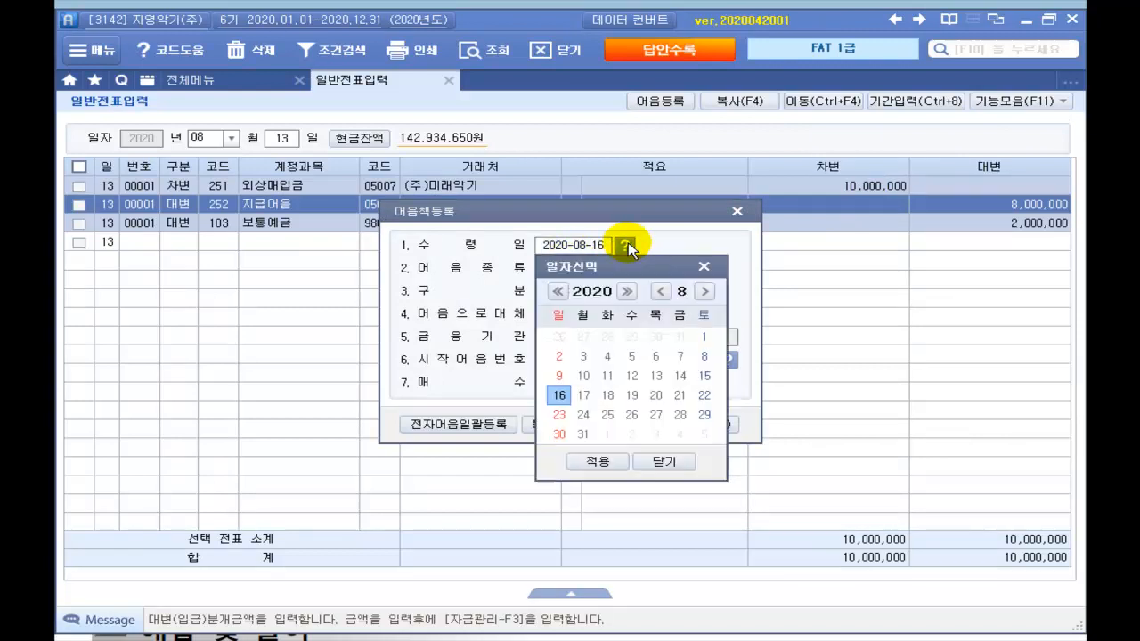
click(656, 378)
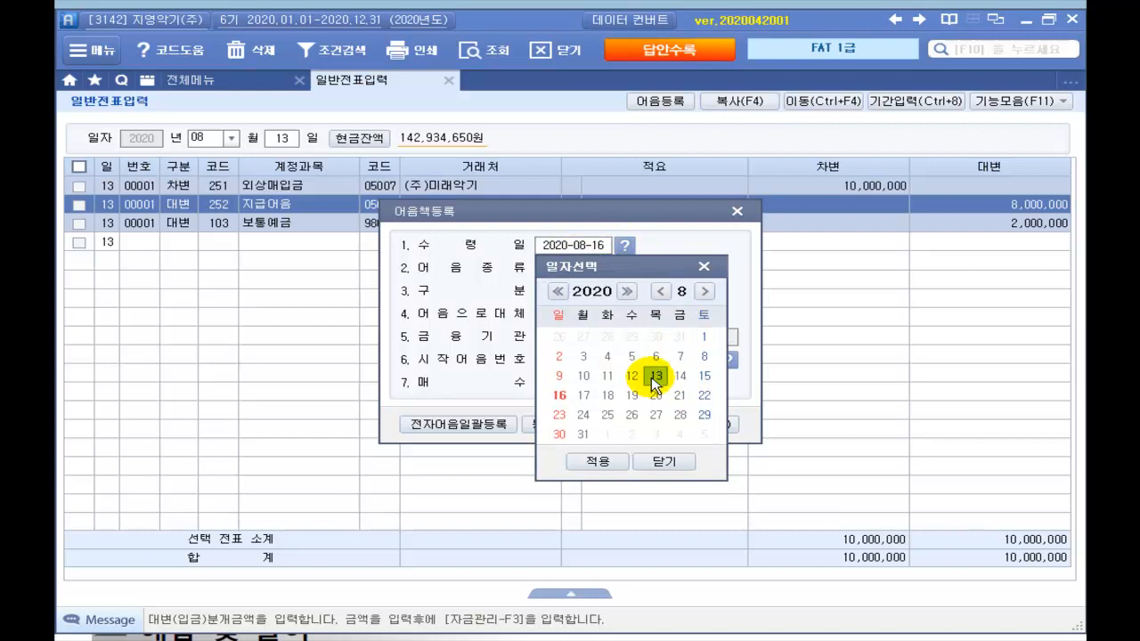
click(611, 462)
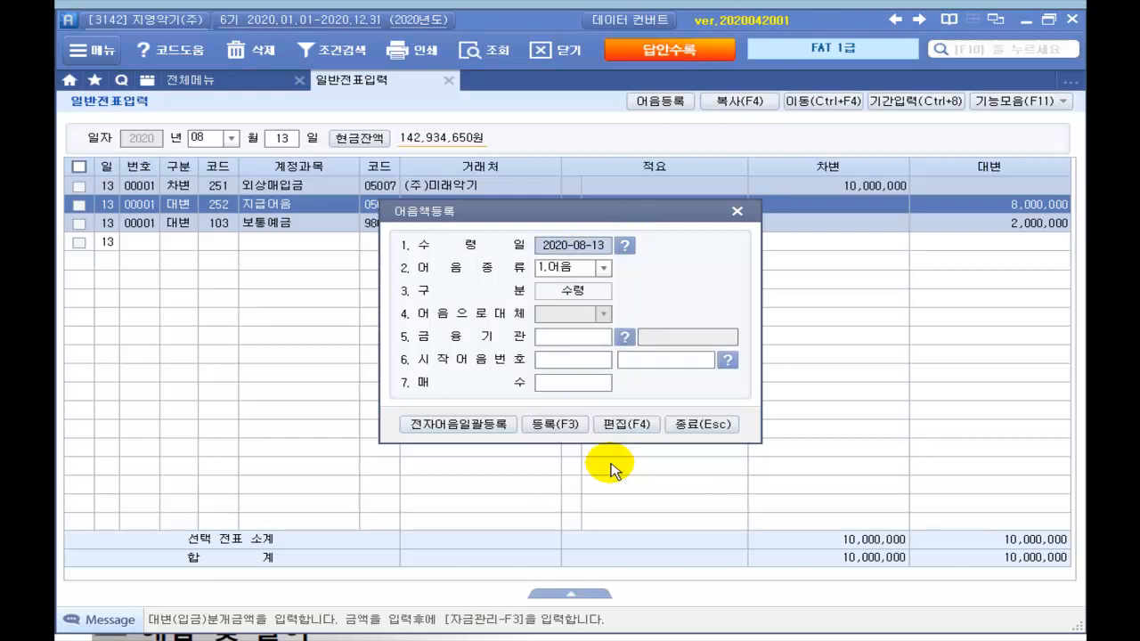
click(604, 268)
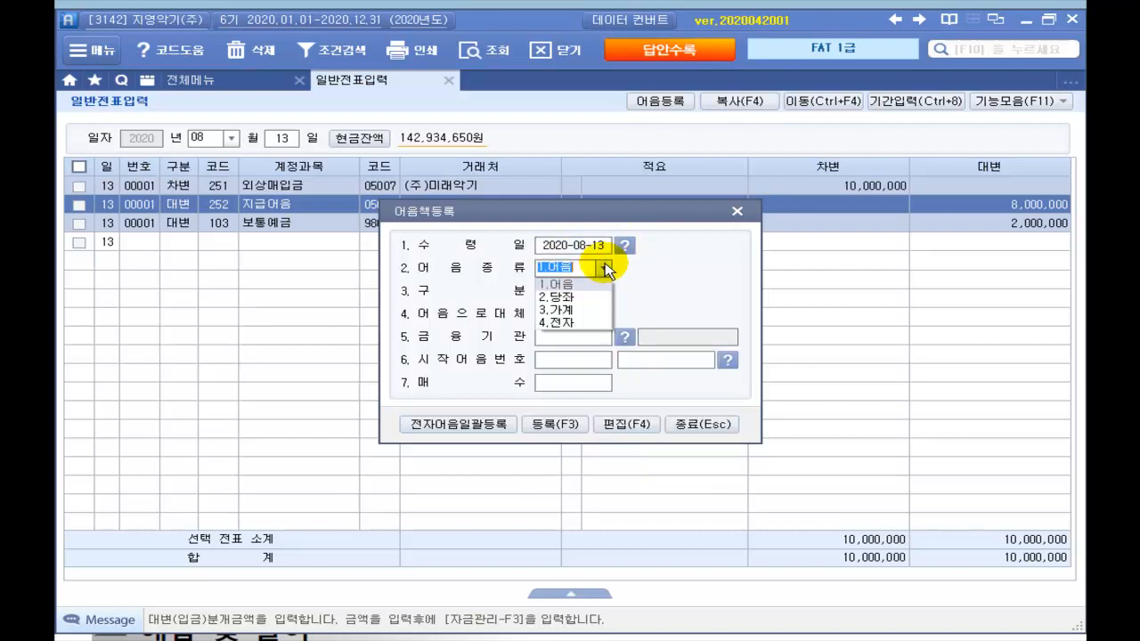
click(563, 321)
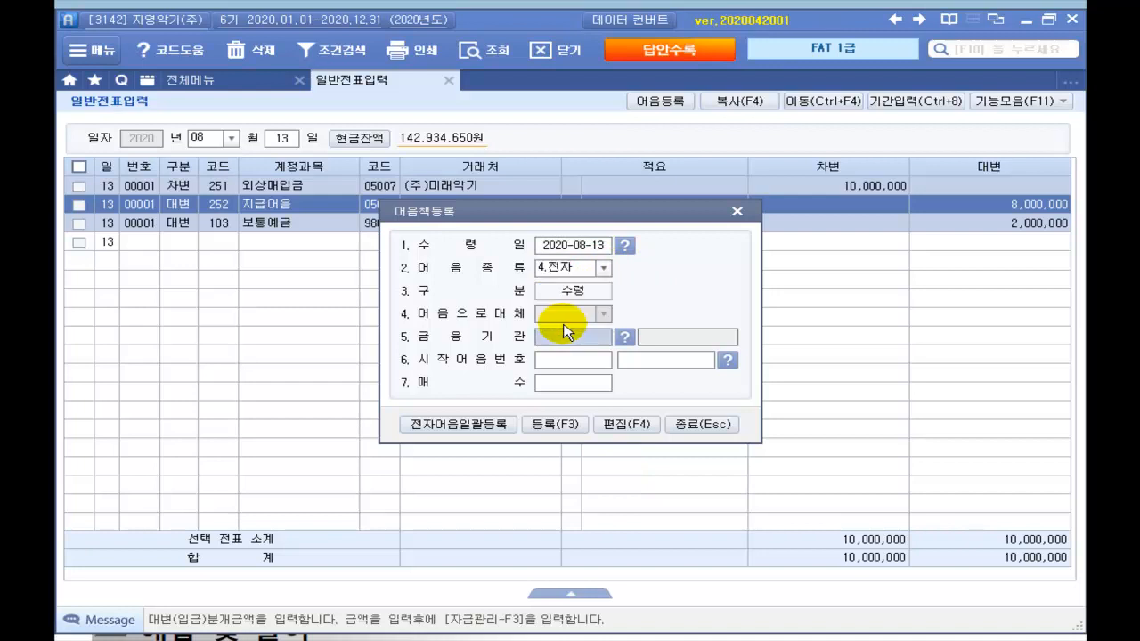
Step: Register one note from 국민은행(당좌) with its note number, declining further registrations
click(624, 338)
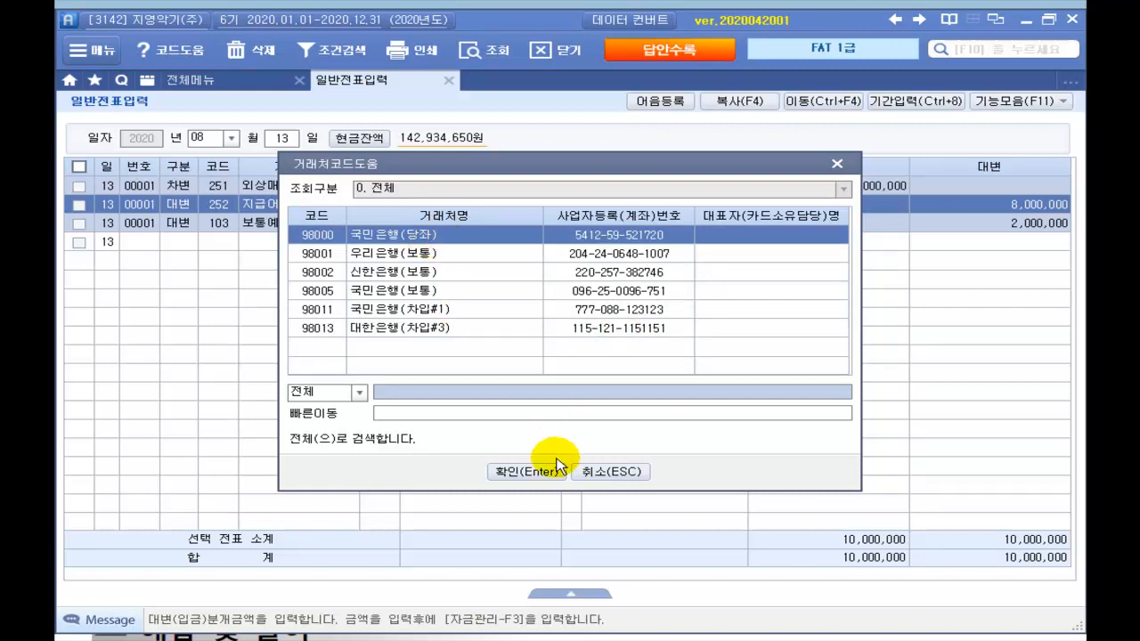
click(533, 472)
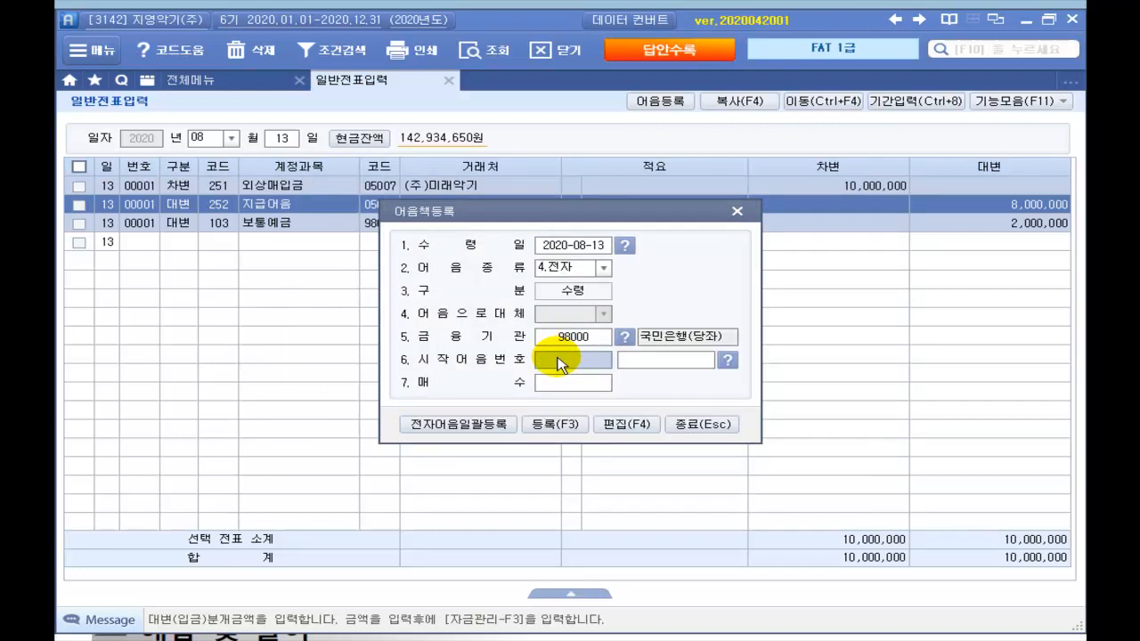
text(00)
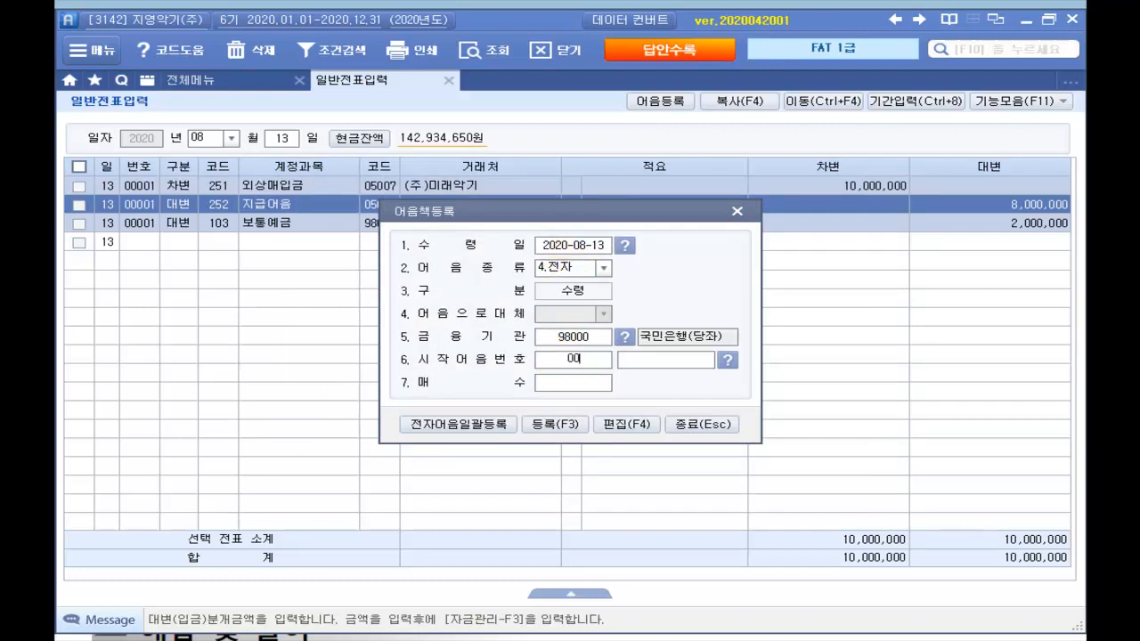
text(4)
click(688, 360)
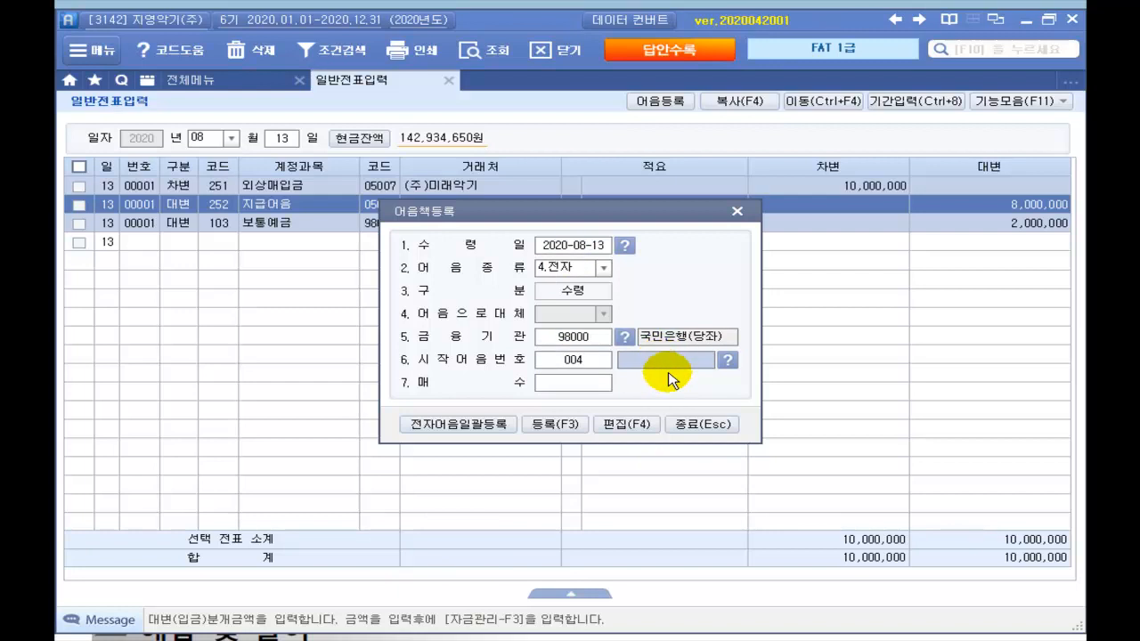
text(2020)
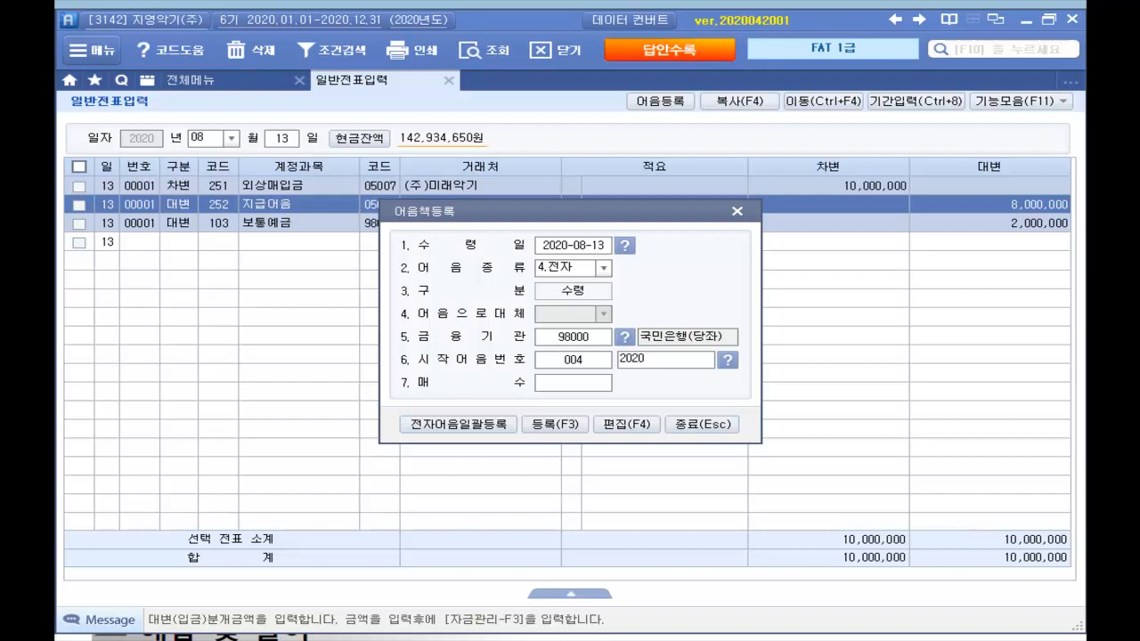
text(0813123456787)
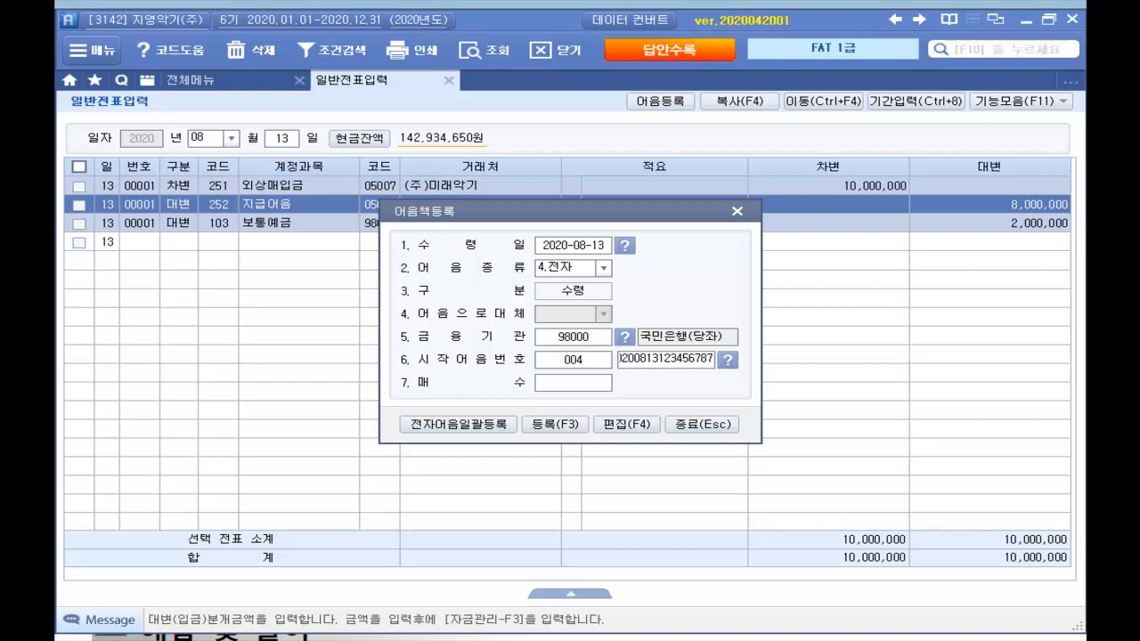
click(586, 385)
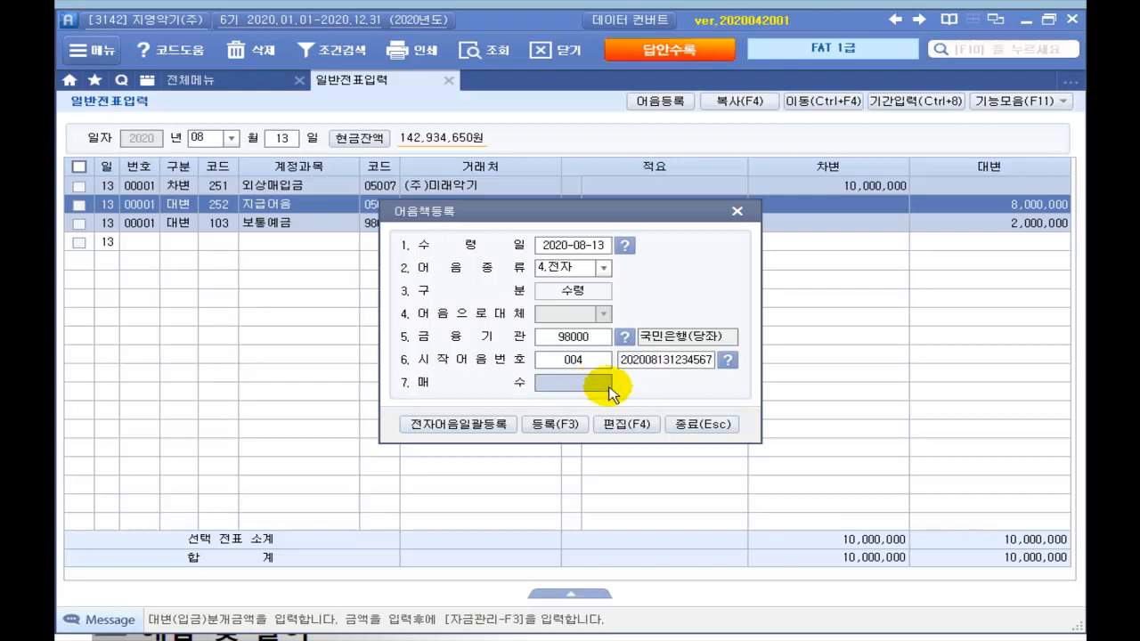
text(1)
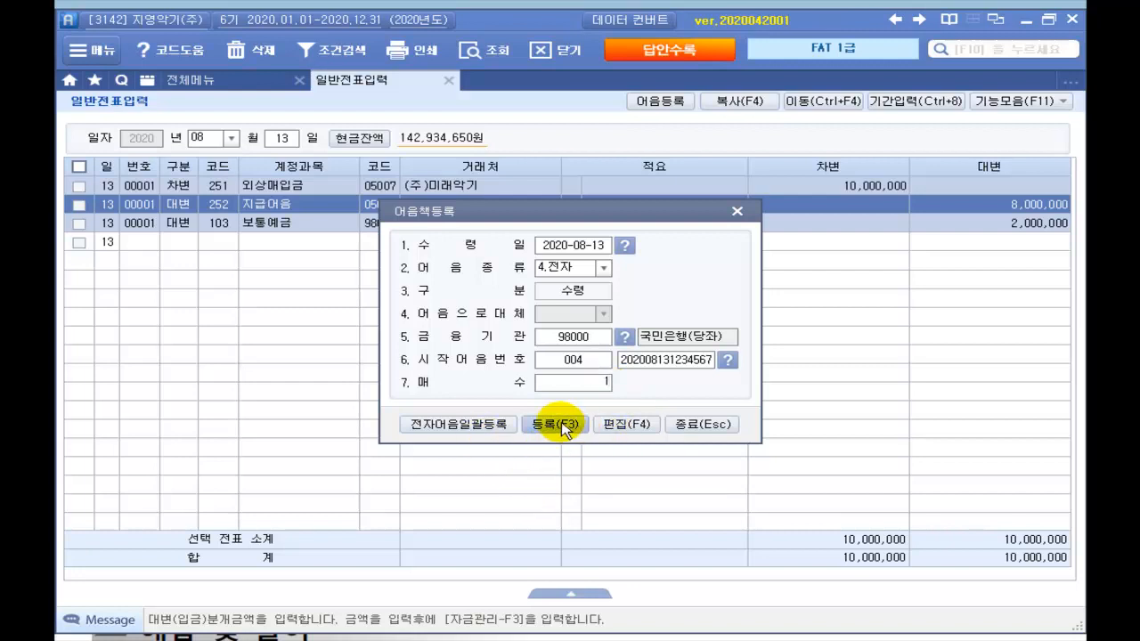
click(556, 424)
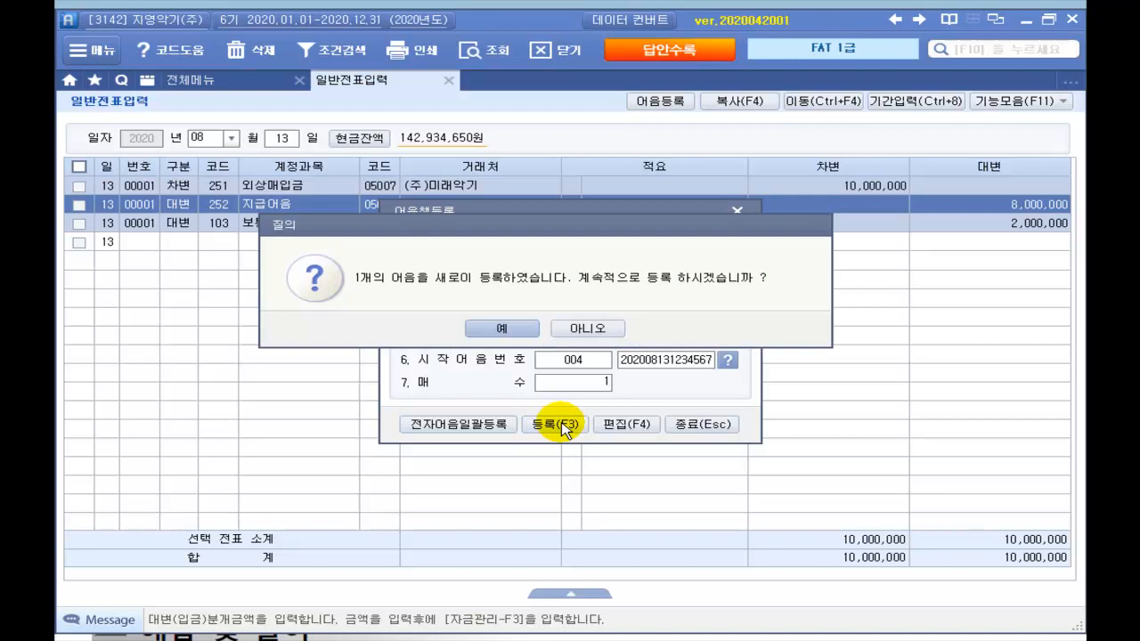
click(573, 329)
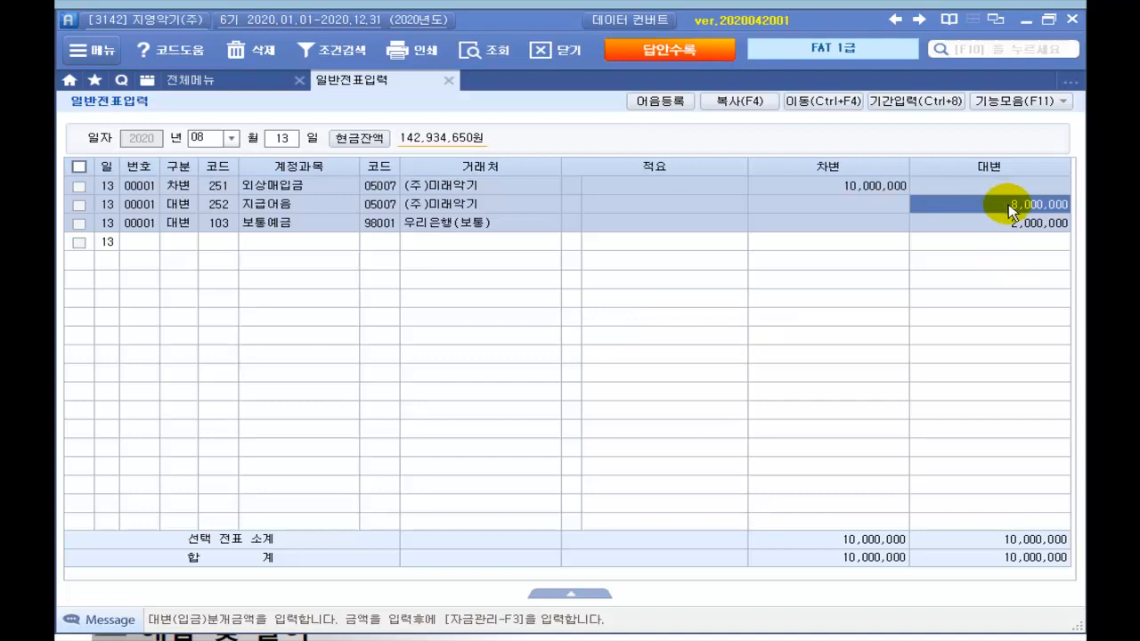
Step: Attach the registered electronic note to the 8,000,000 지급어음 line, maturing 2020-10-12
key(F3)
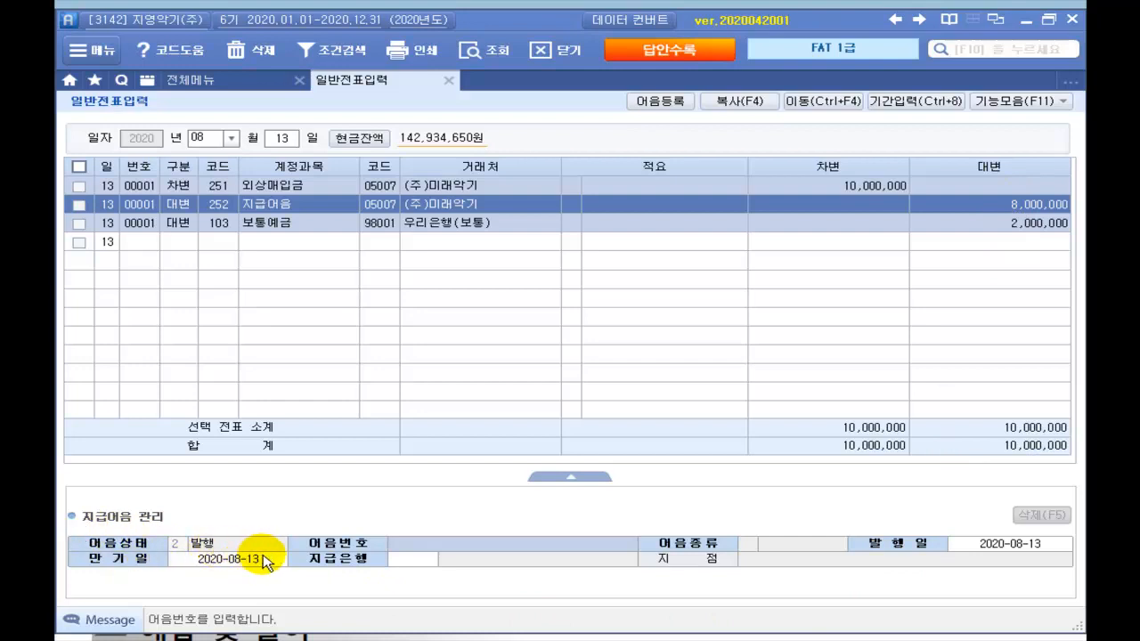
key(F2)
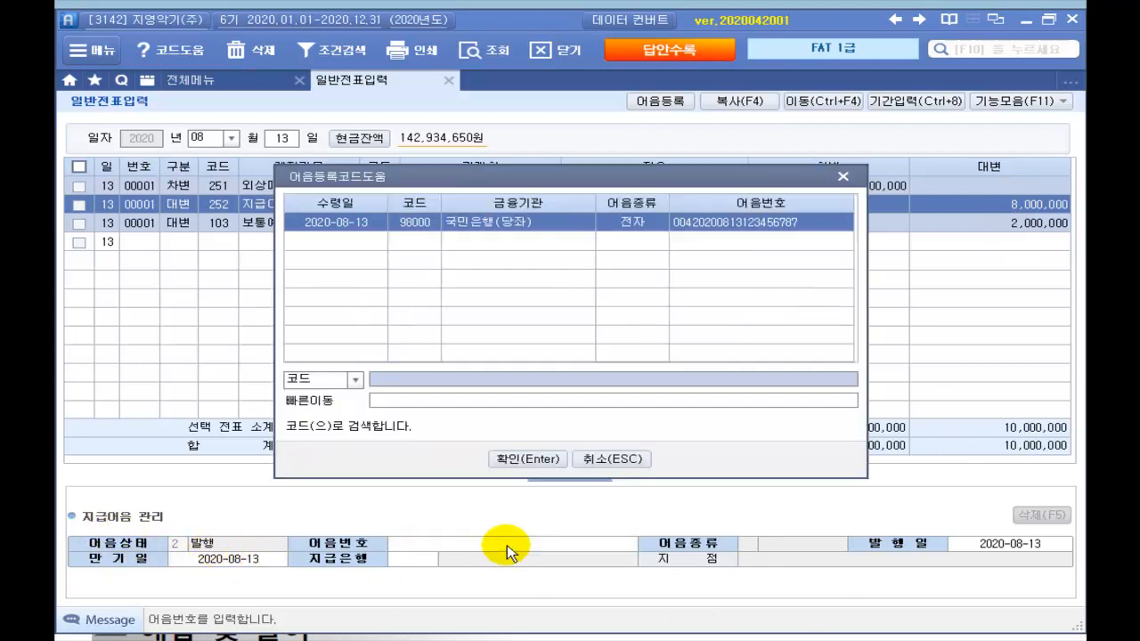
click(529, 459)
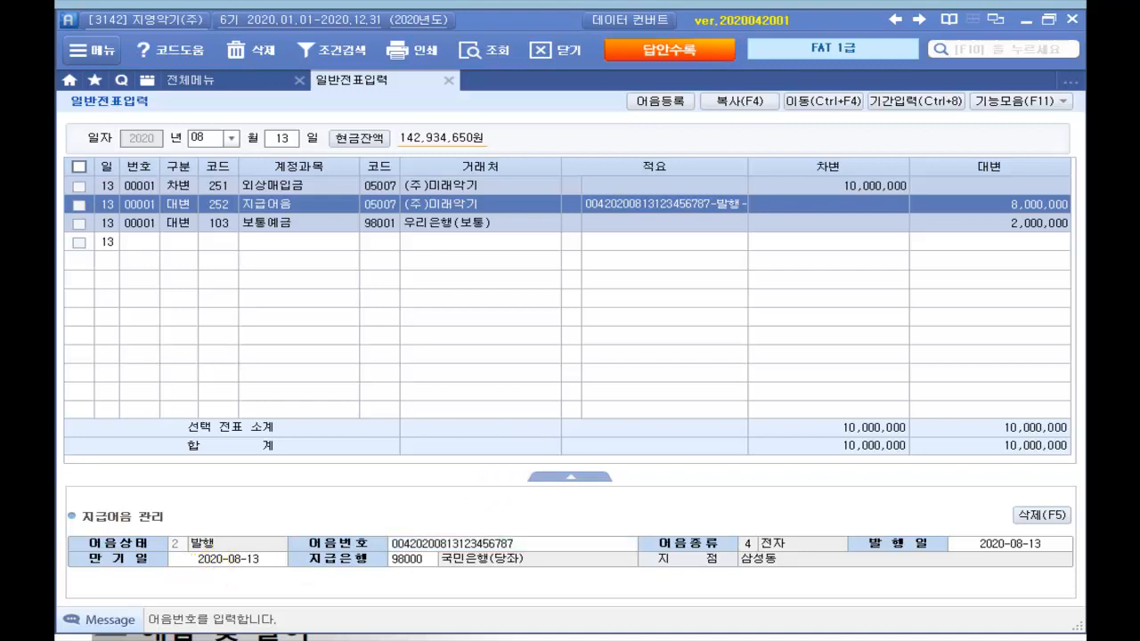
click(244, 564)
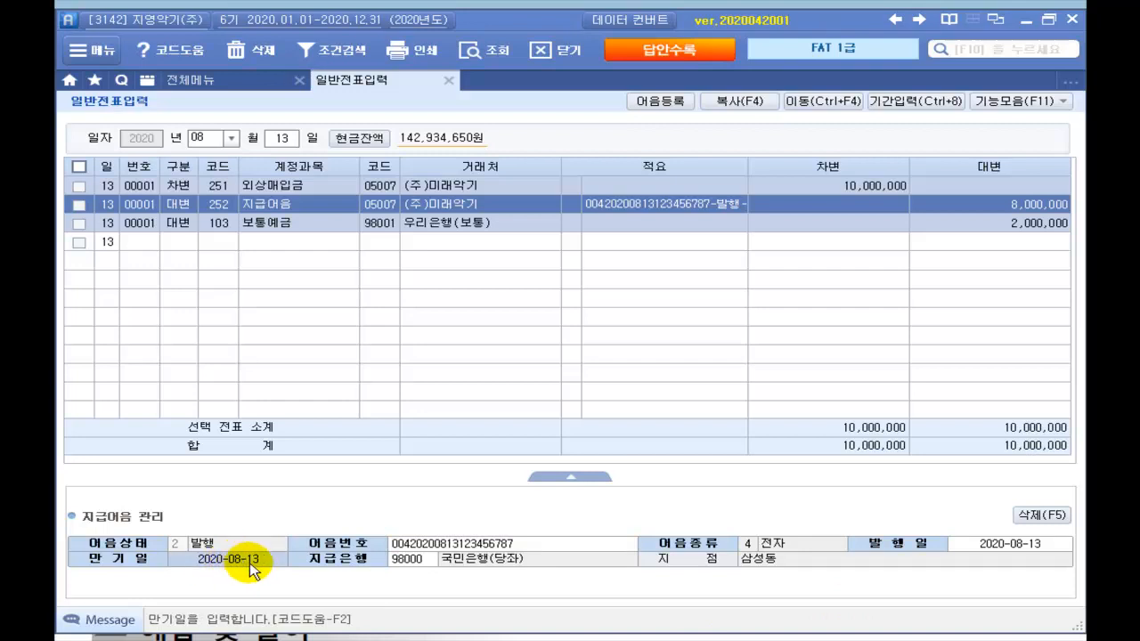
text(2)
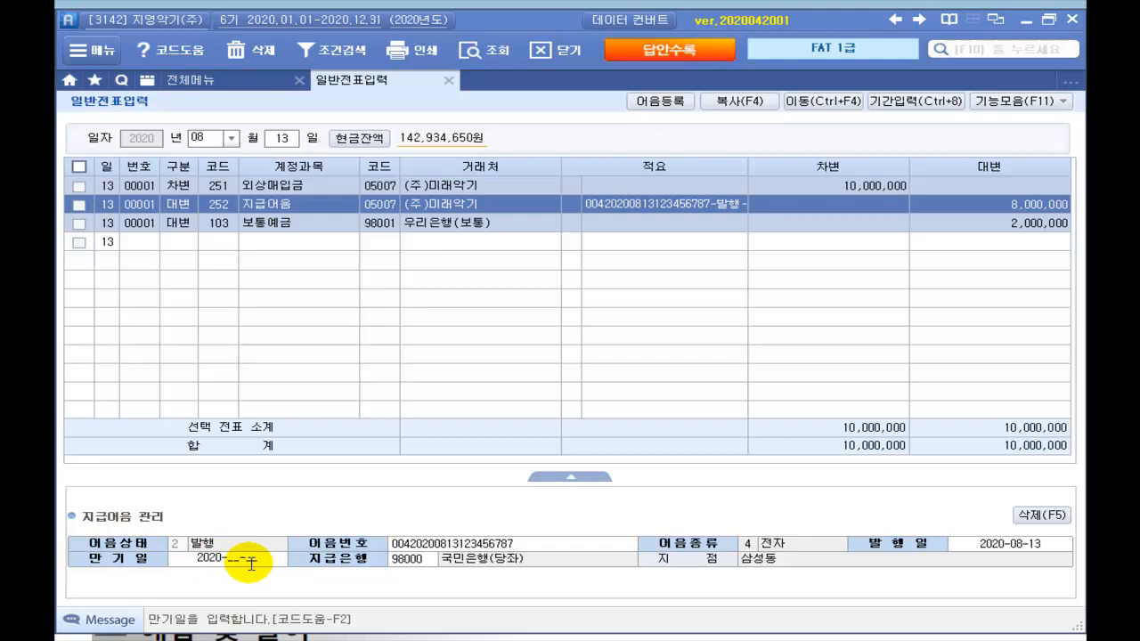
text(020-10-12)
key(Return)
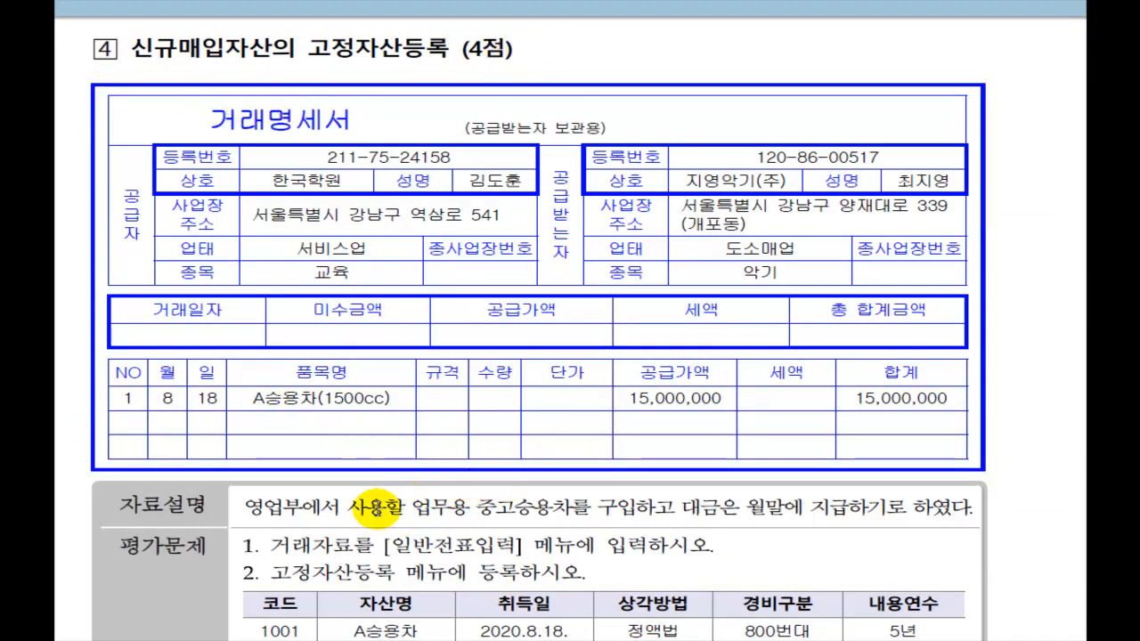
Step: Scroll the workbook to problem 4's A승용차 answer and fixed-asset registration screenshot
scroll(377, 504, down, 1)
scroll(377, 503, down, 1)
scroll(380, 492, down, 4)
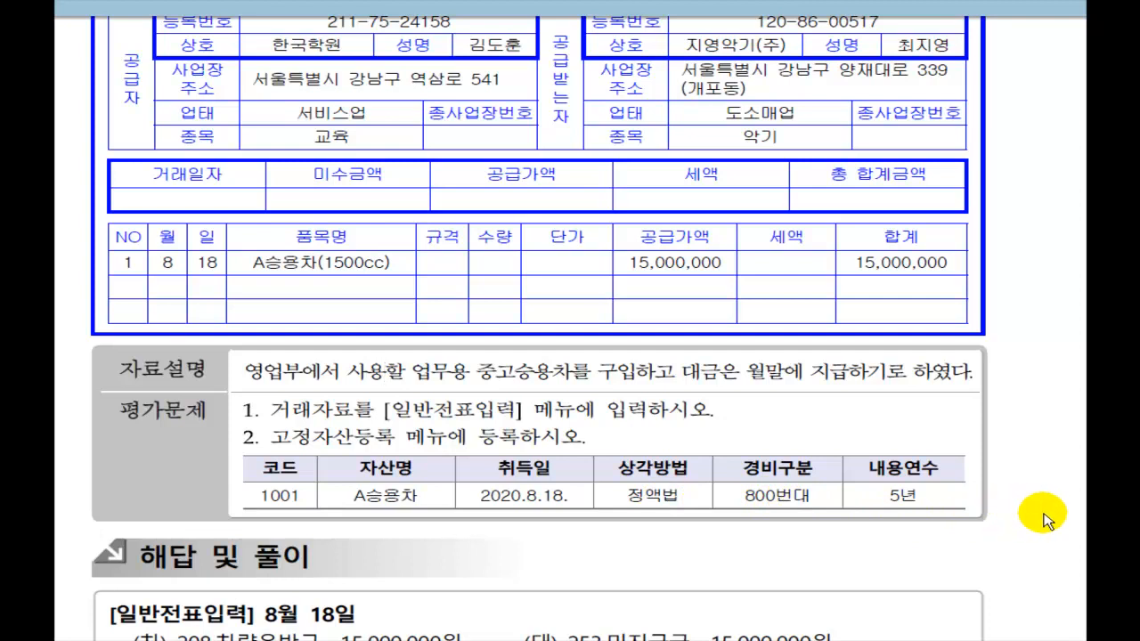
scroll(1043, 516, down, 1)
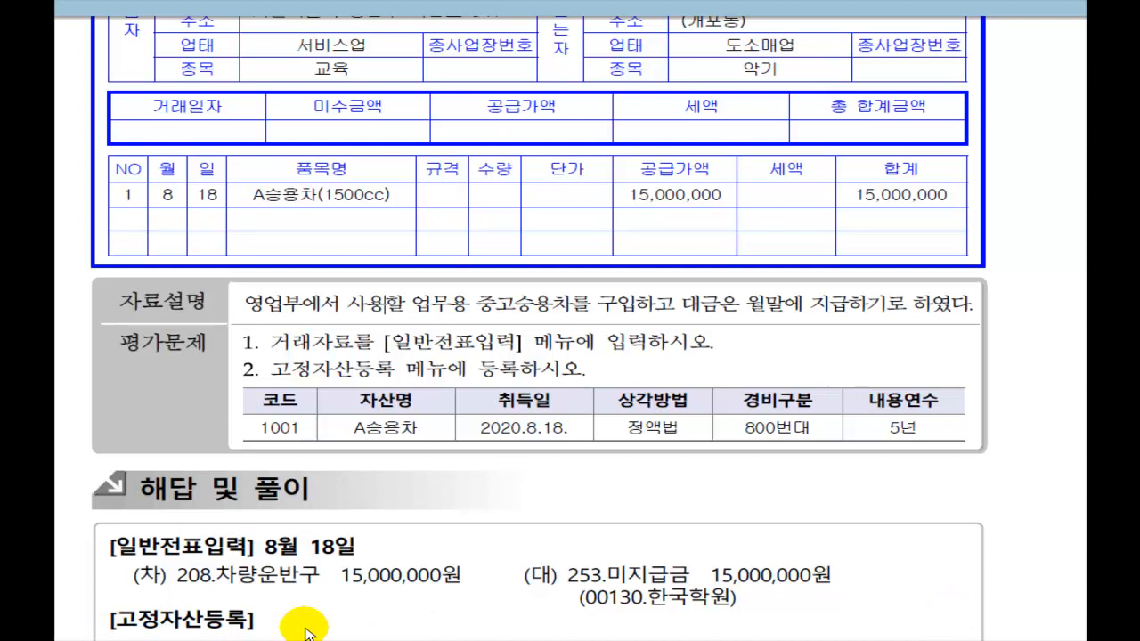
scroll(303, 632, down, 5)
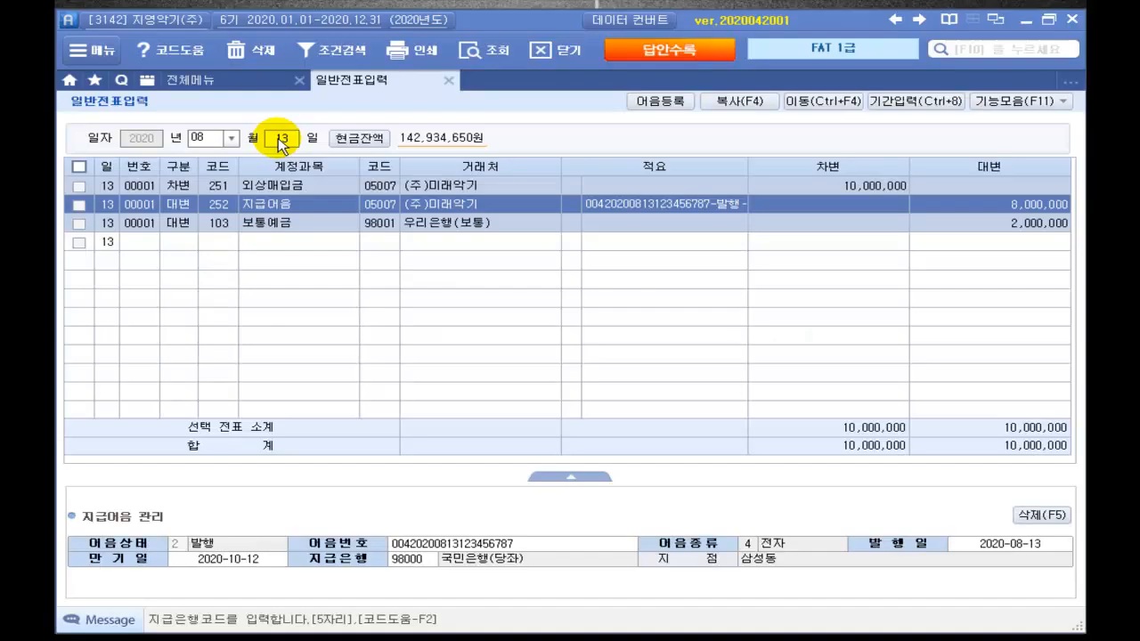
Step: Start an August 18 voucher debiting 208 차량운반구 15,000,000
click(281, 143)
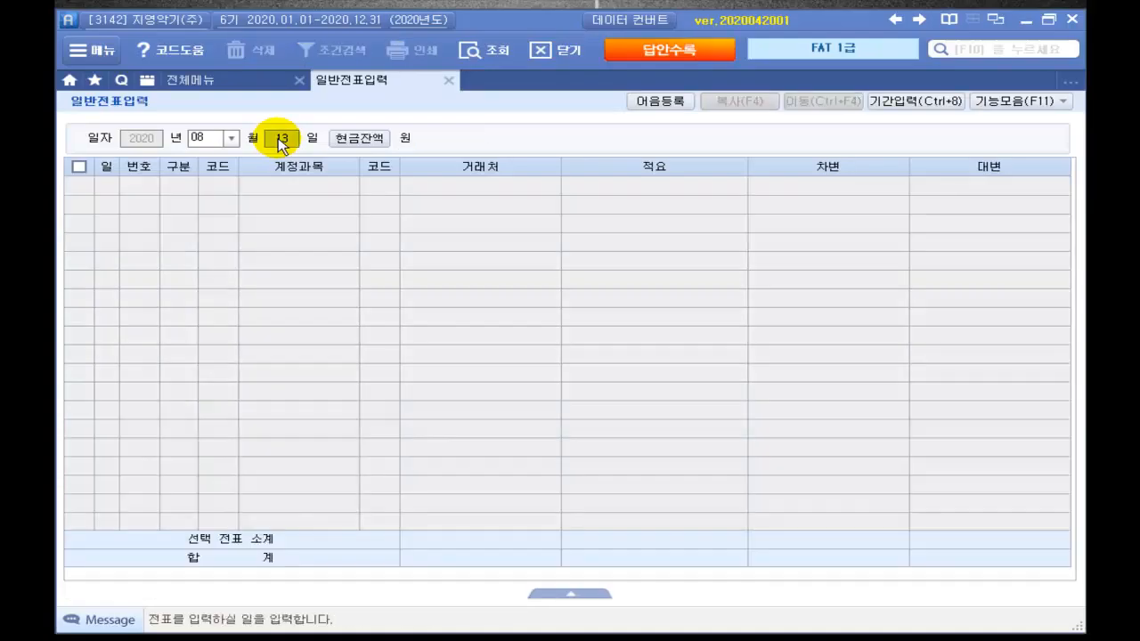
text(18)
key(Return)
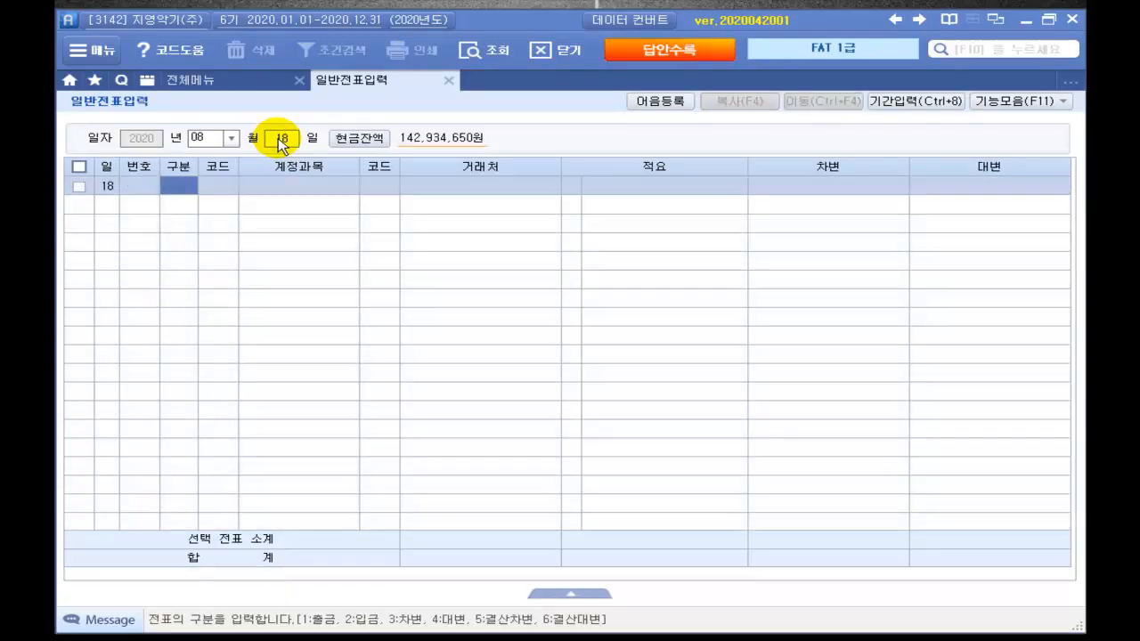
text(3)
key(Return)
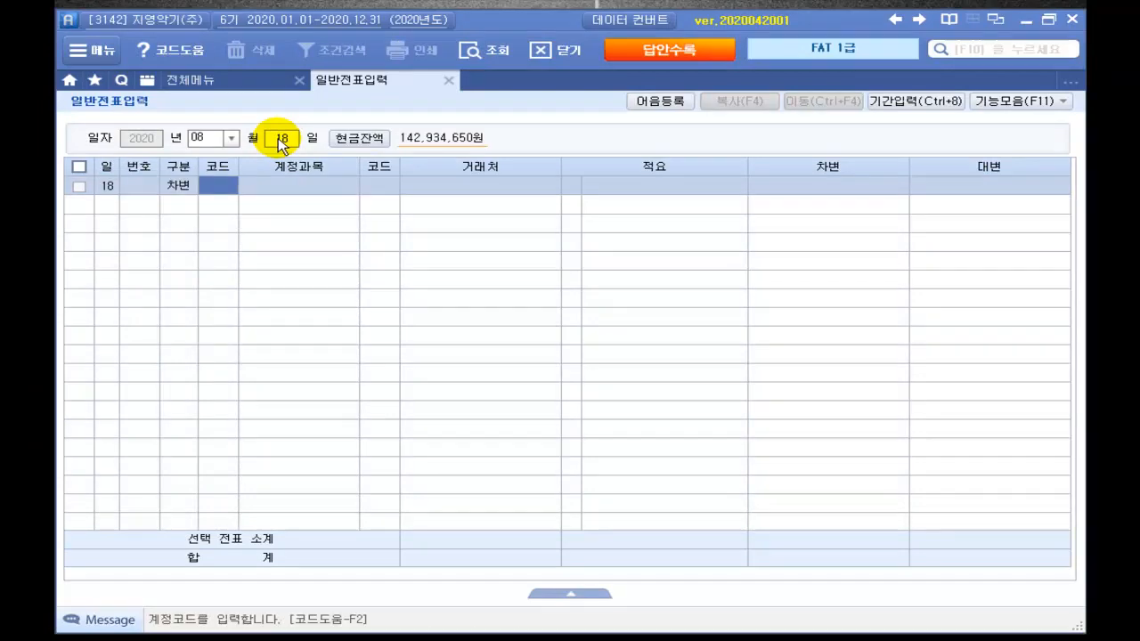
text(차량)
key(Return)
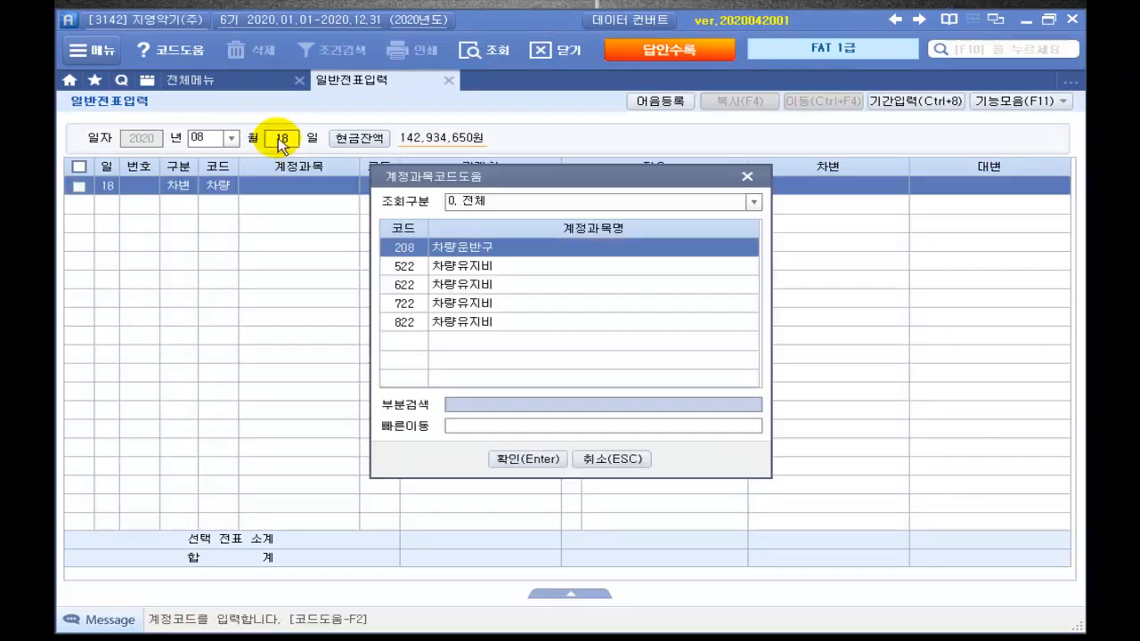
key(Return)
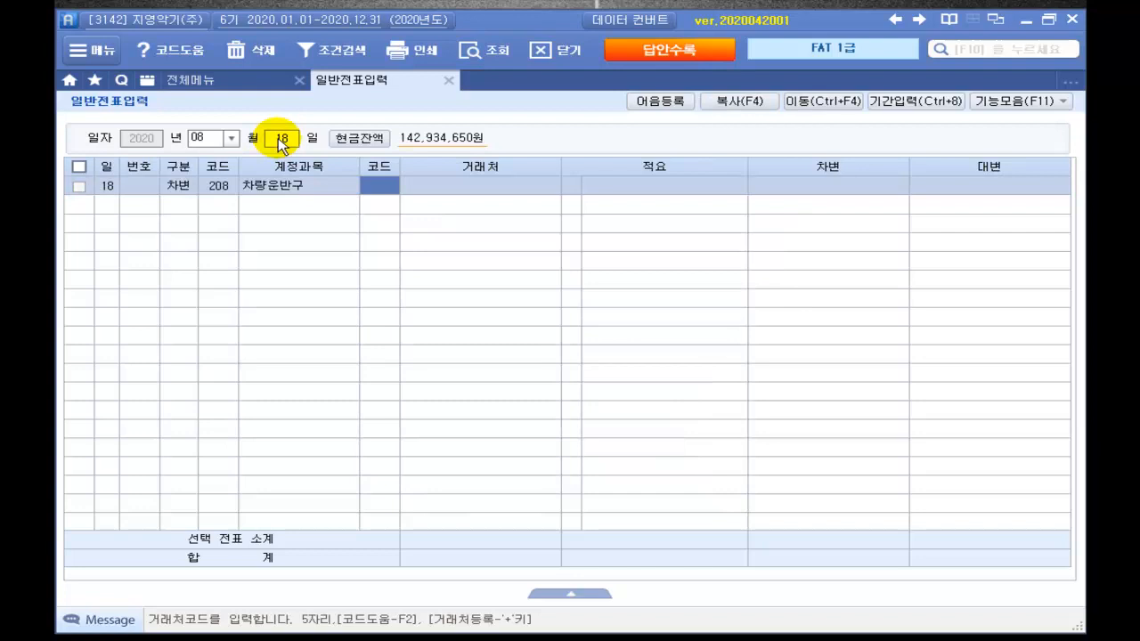
key(Return)
key(Return)
key(Return)
key(Return)
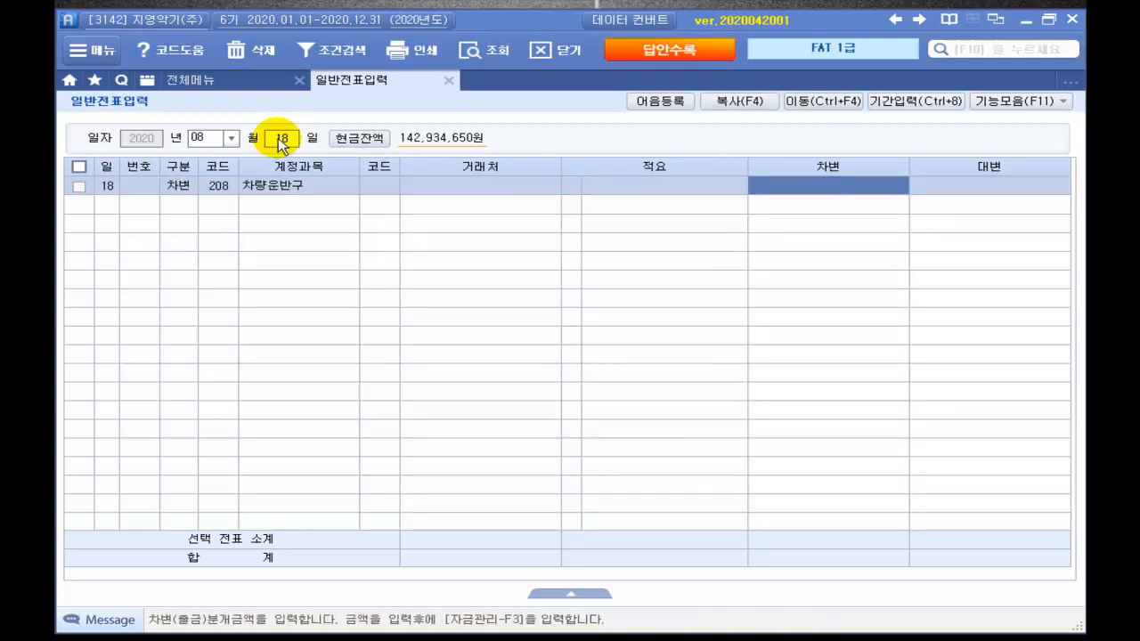
text(15,000,000)
Step: Credit 253 미지급금 15,000,000 to 한국학원, balancing the voucher
key(Return)
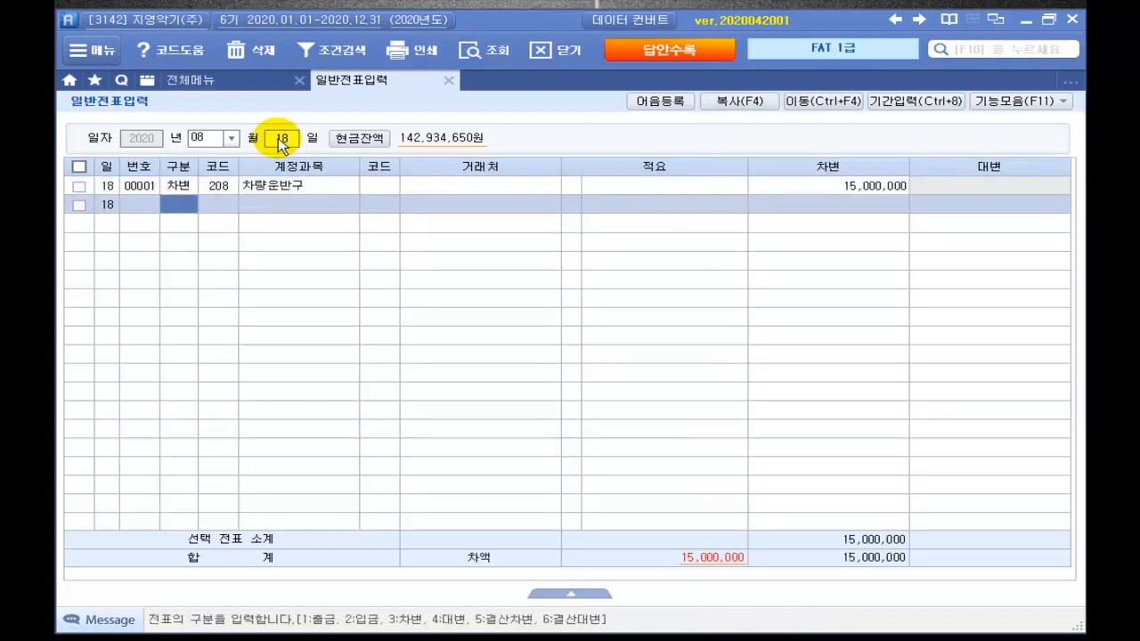
text(4)
key(Return)
text(미지)
key(Return)
key(Return)
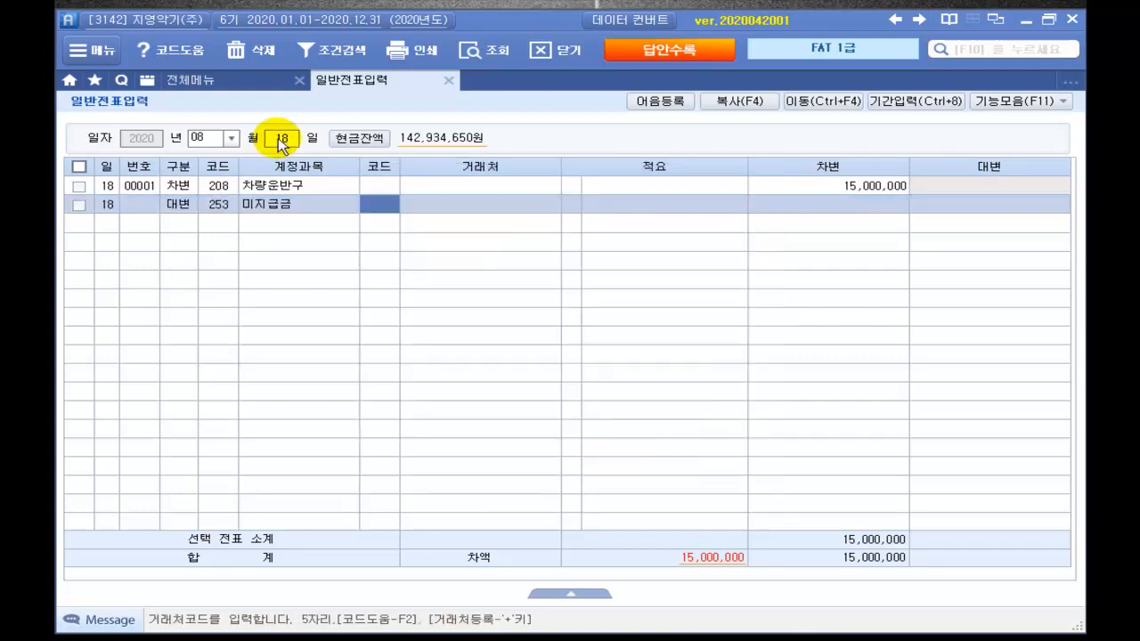
key(Return)
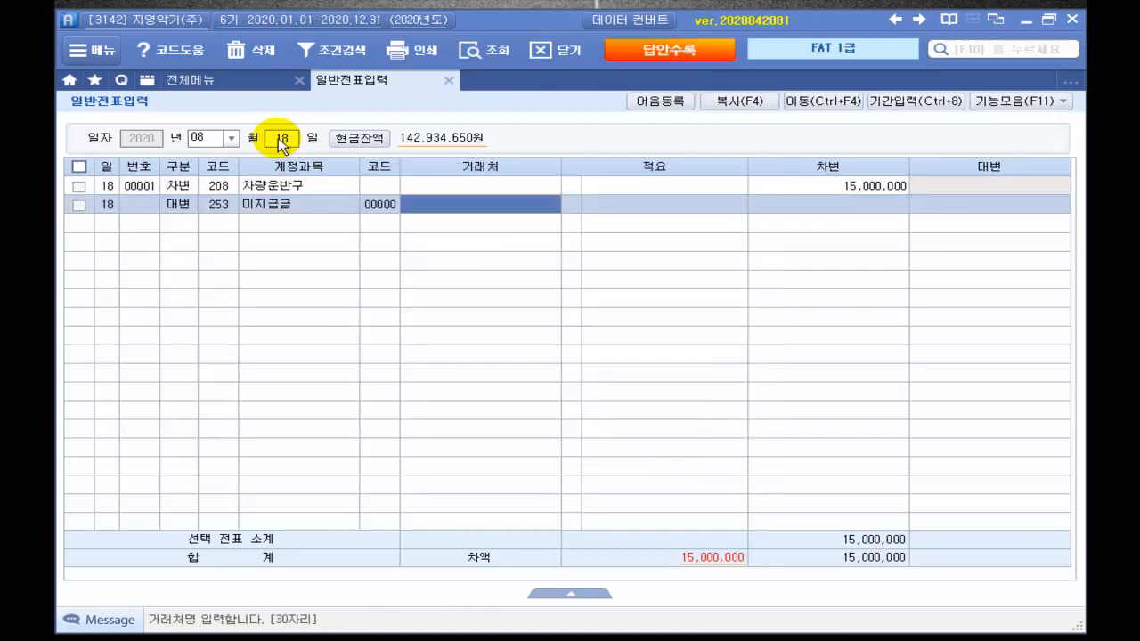
text(한국)
key(Return)
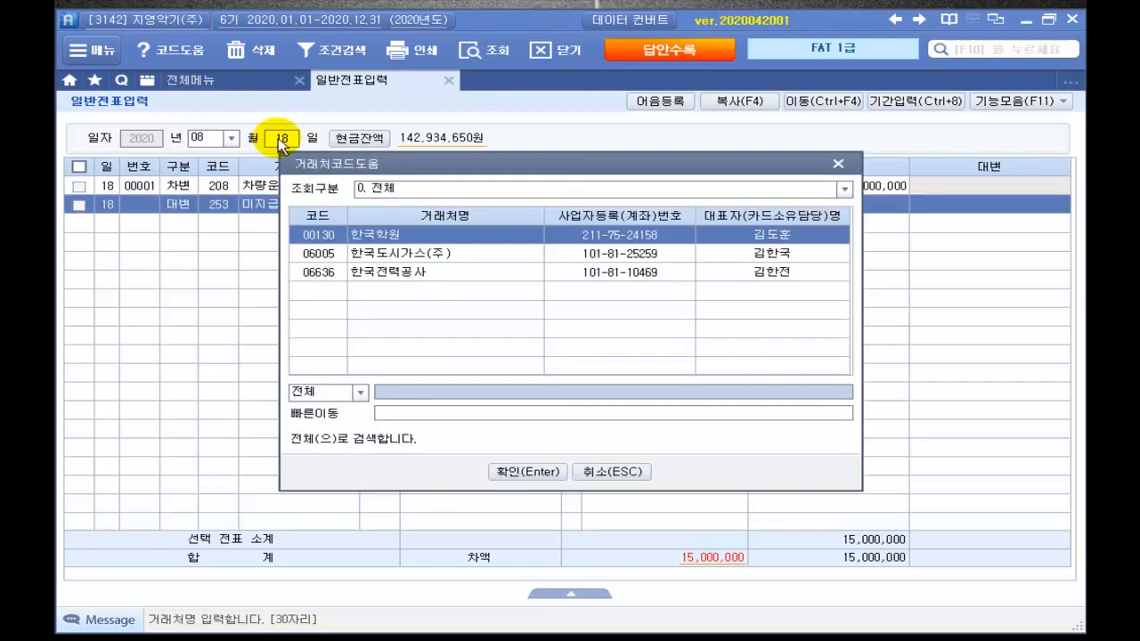
key(Return)
key(Return)
key(Return)
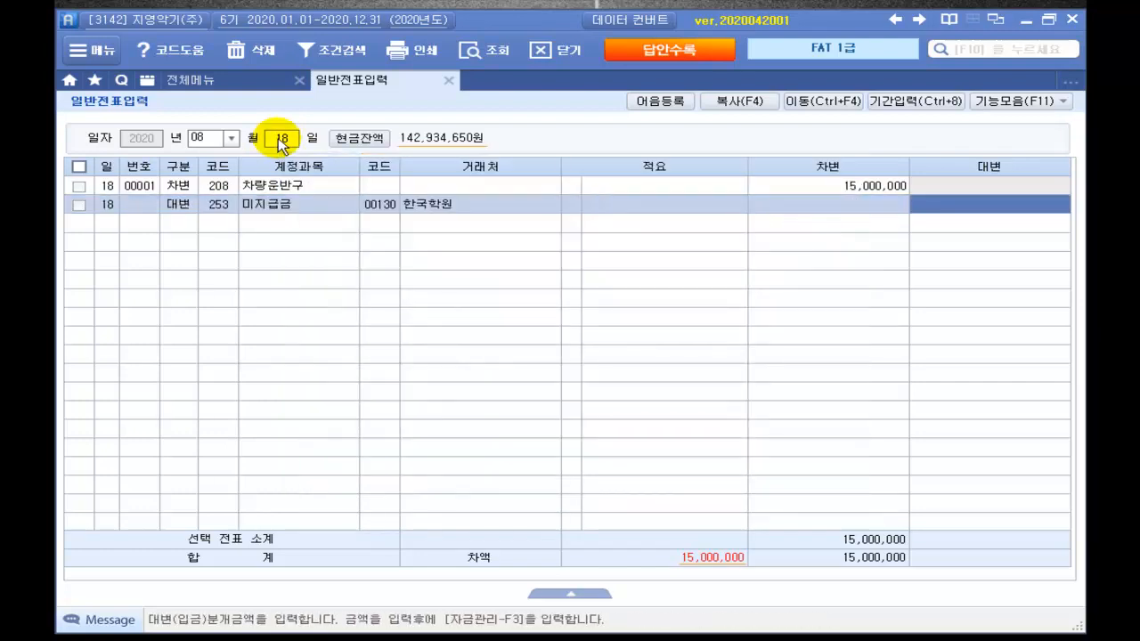
text(15,000,000)
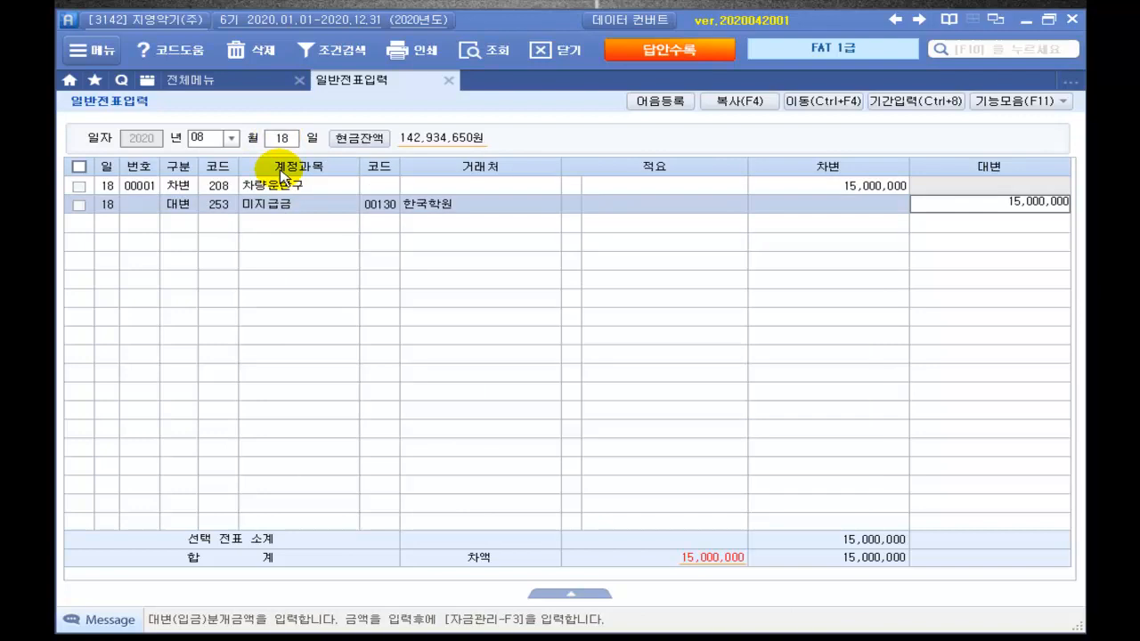
key(Return)
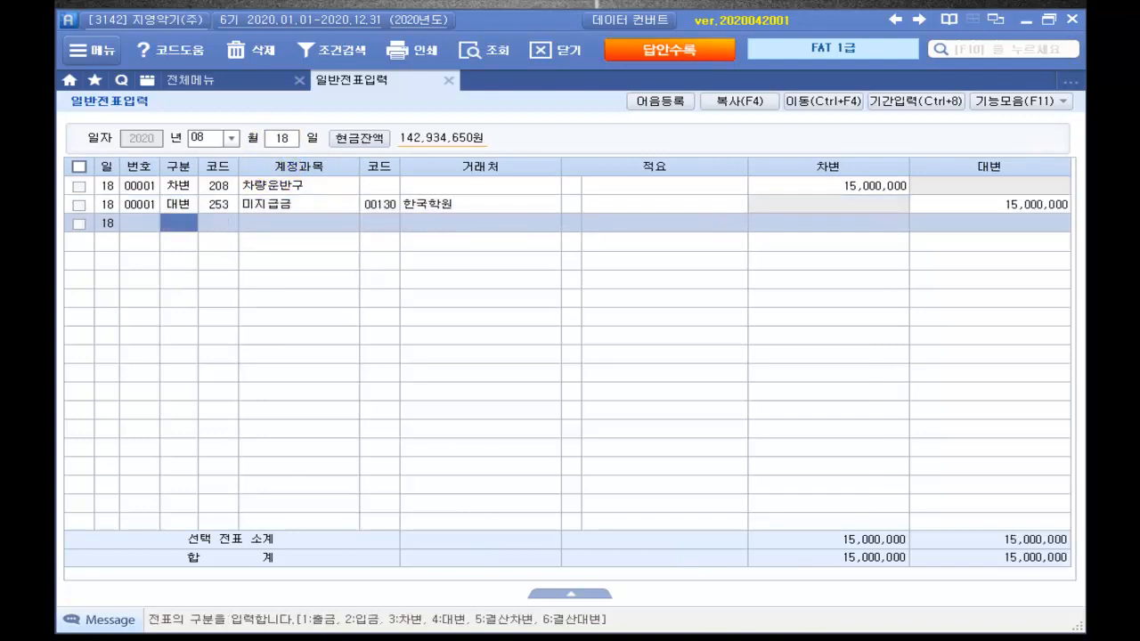
key(Escape)
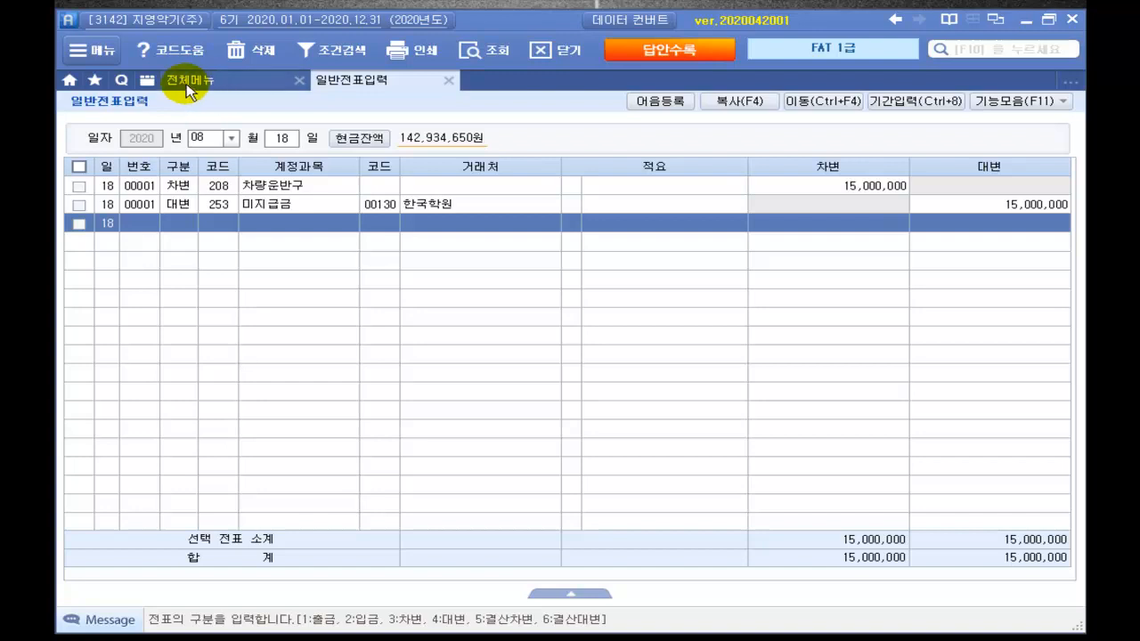
Step: Add asset 001001 A승용차 under account 208 차량운반구, acquired 2020-08-18
click(192, 82)
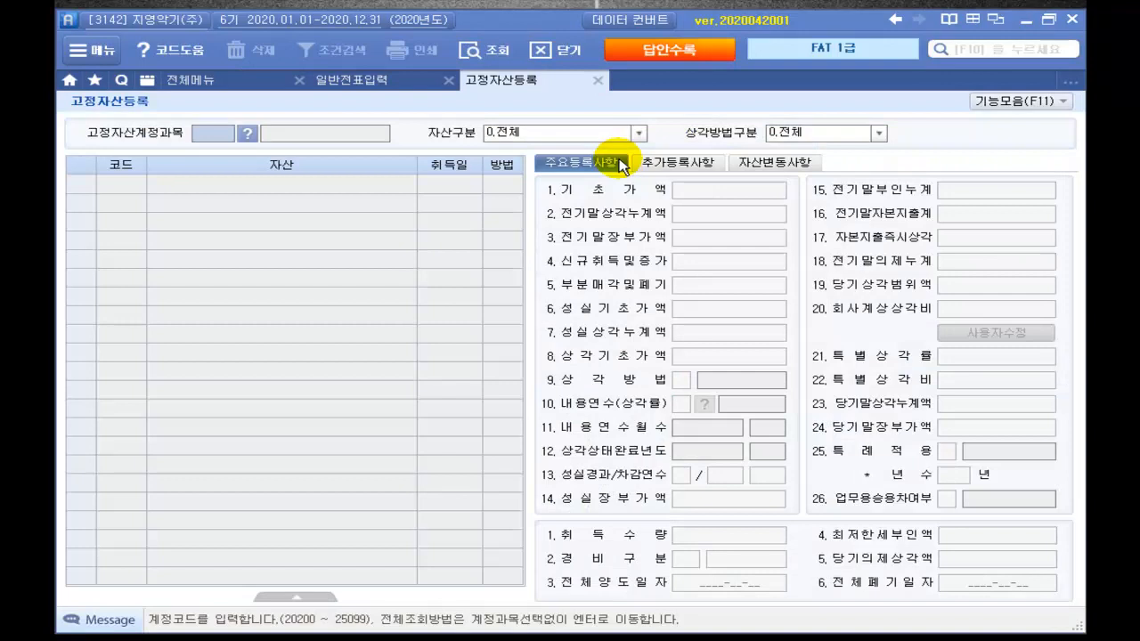
click(251, 136)
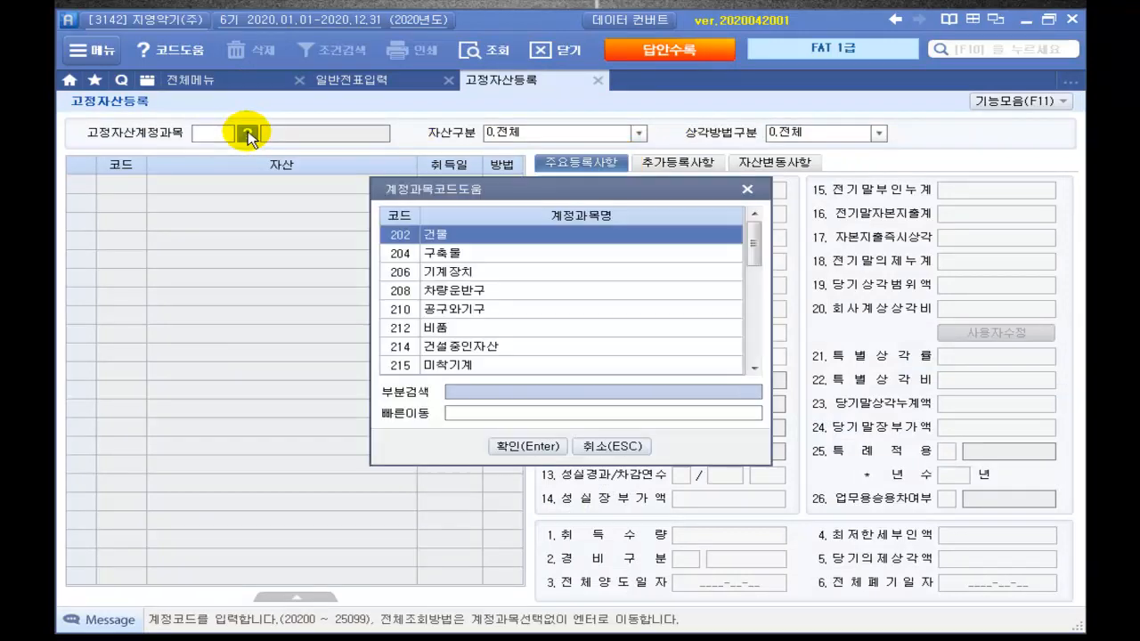
click(451, 292)
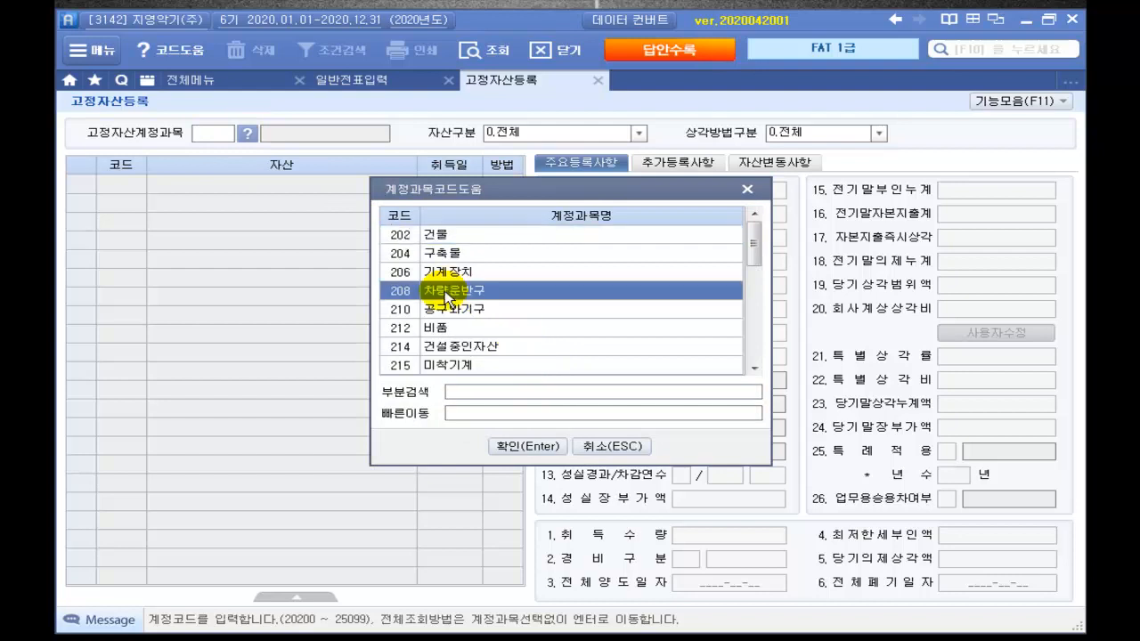
click(511, 446)
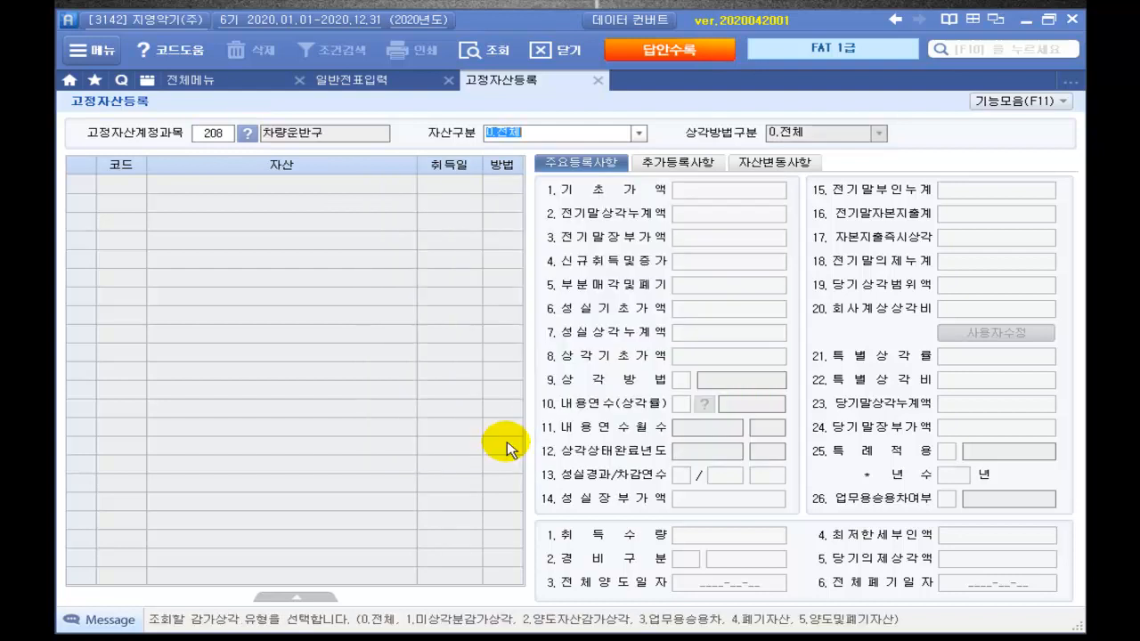
key(Return)
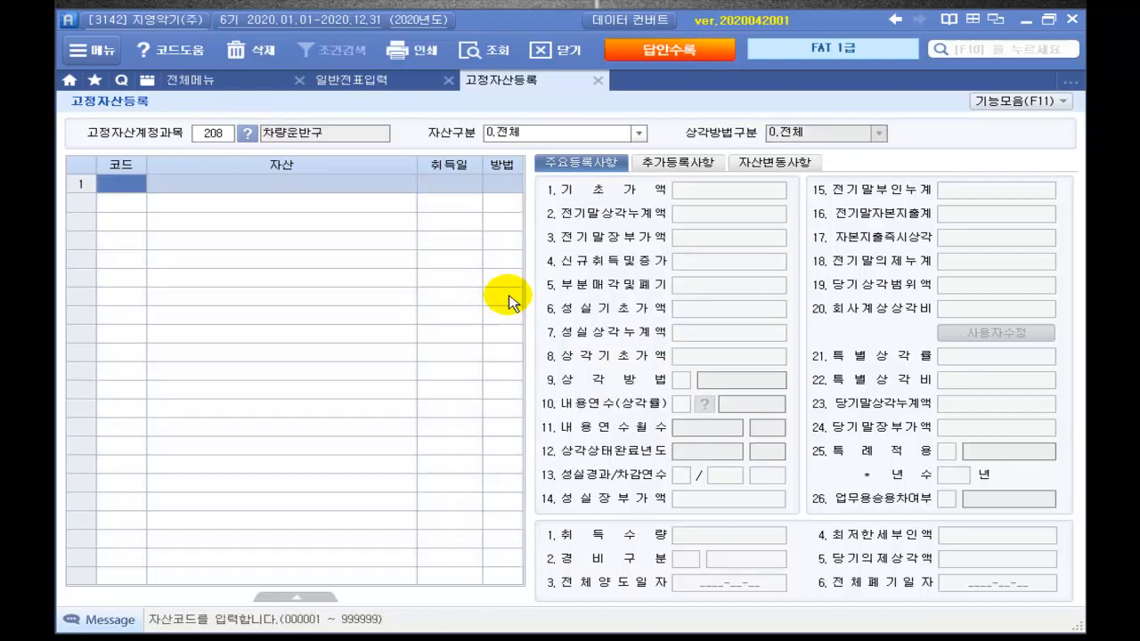
text(10)
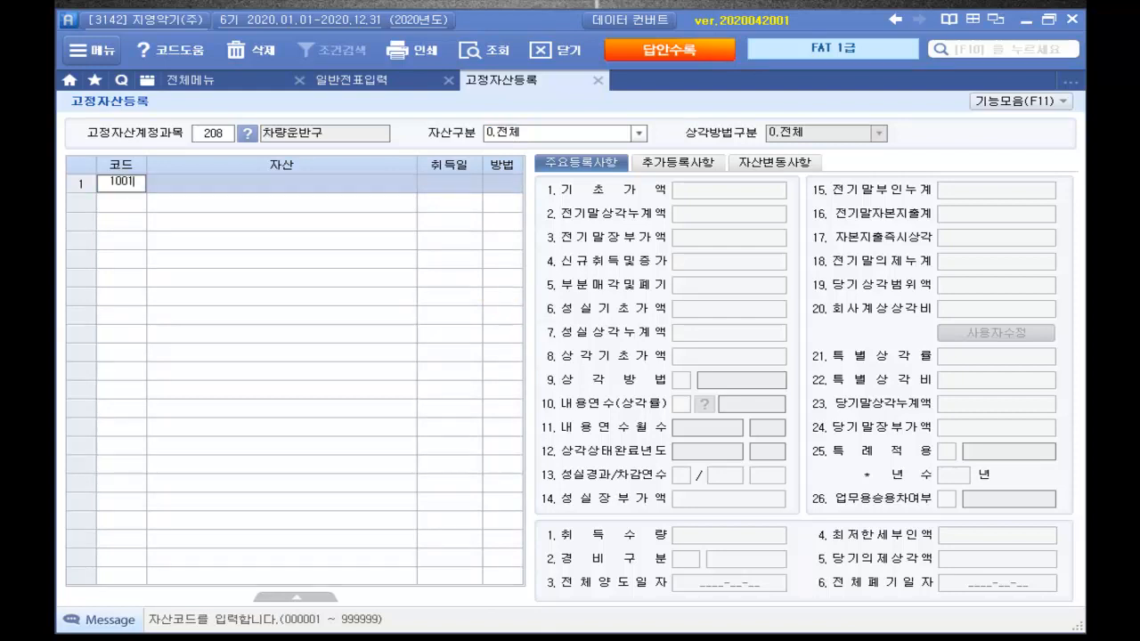
text(01)
key(Return)
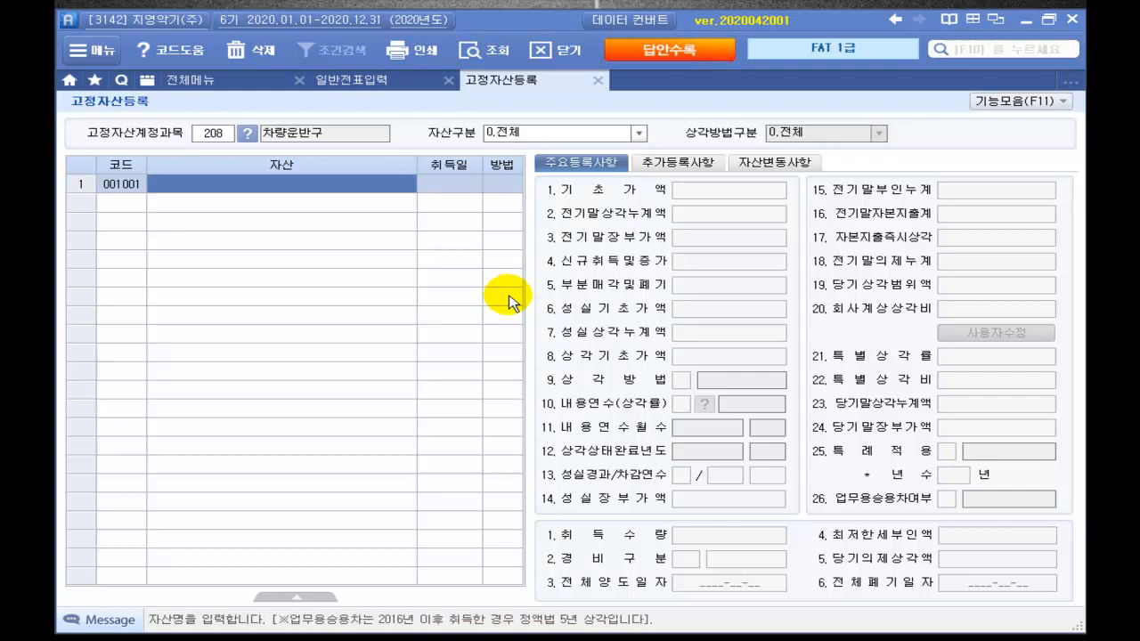
text(ㅅ)
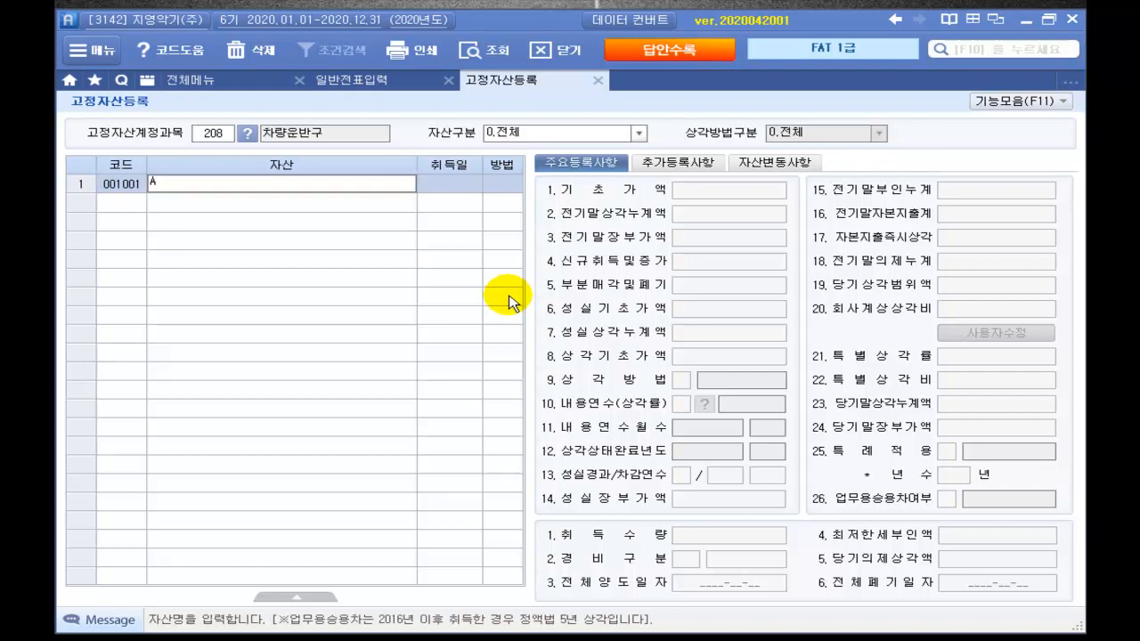
text(승용차)
key(Return)
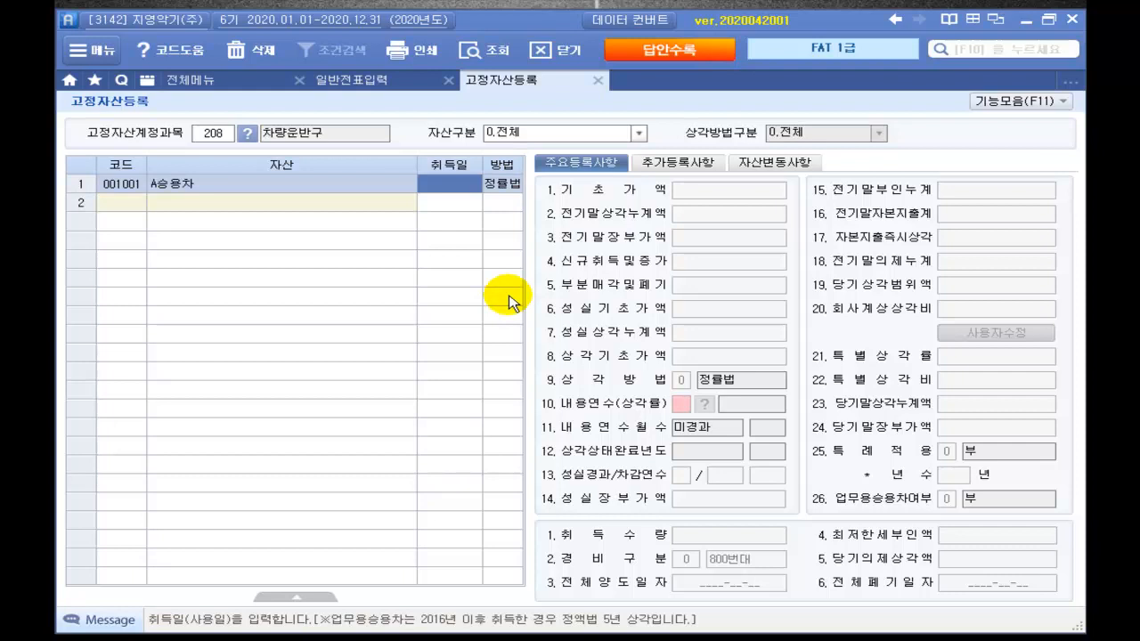
text(2020-08-1)
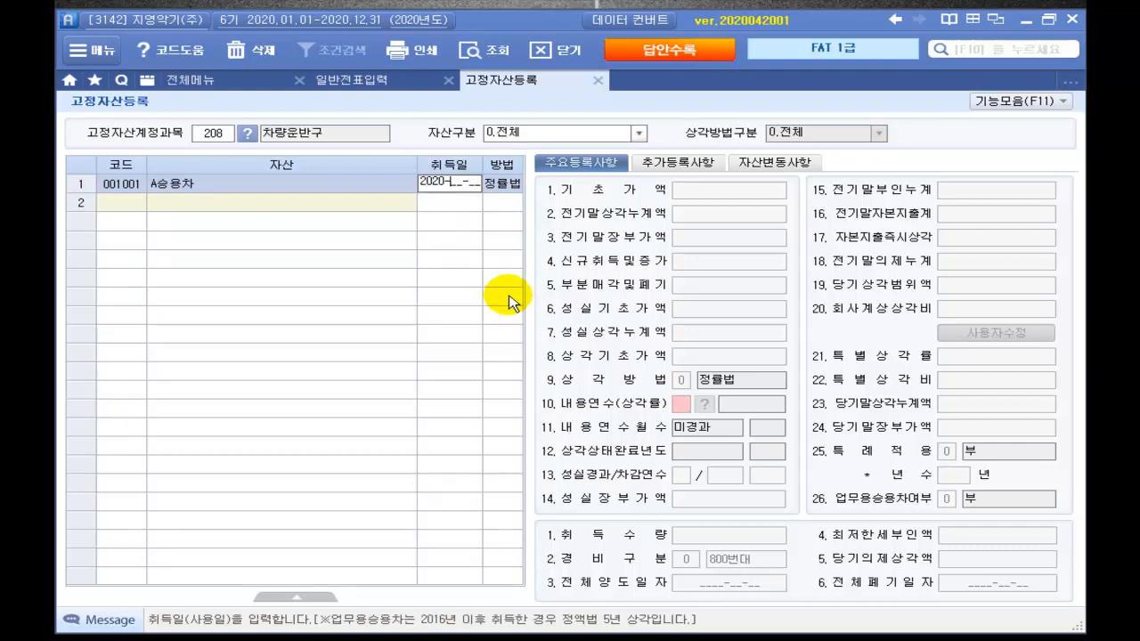
key(Return)
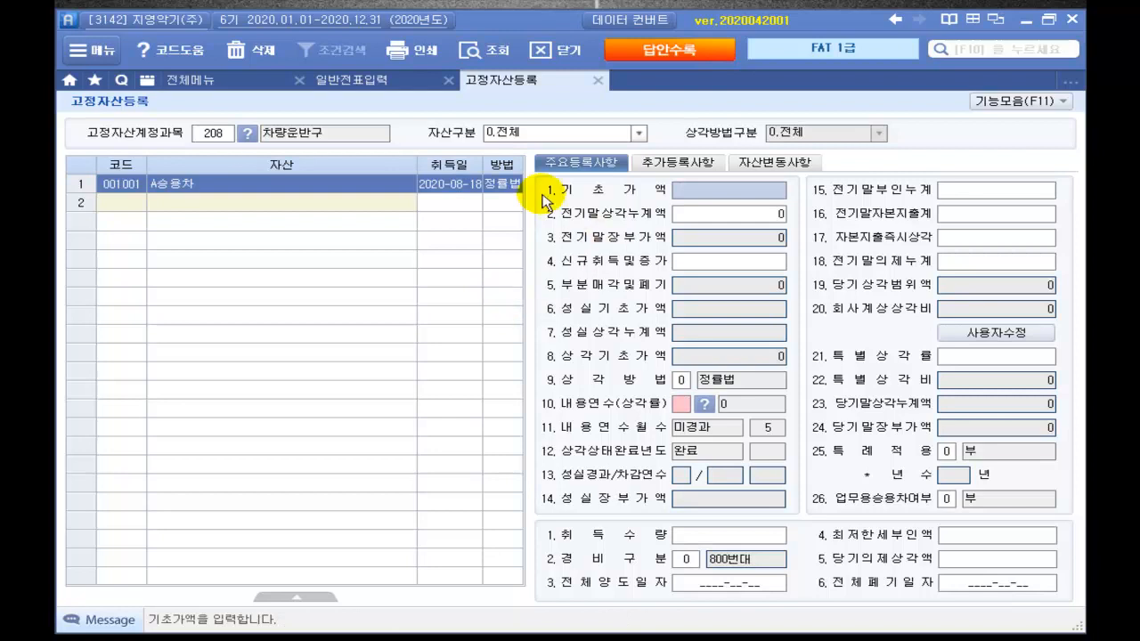
Step: Give A승용차 straight-line 정액법 depreciation, 15,000,000 new acquisition cost and 5-year life
click(500, 186)
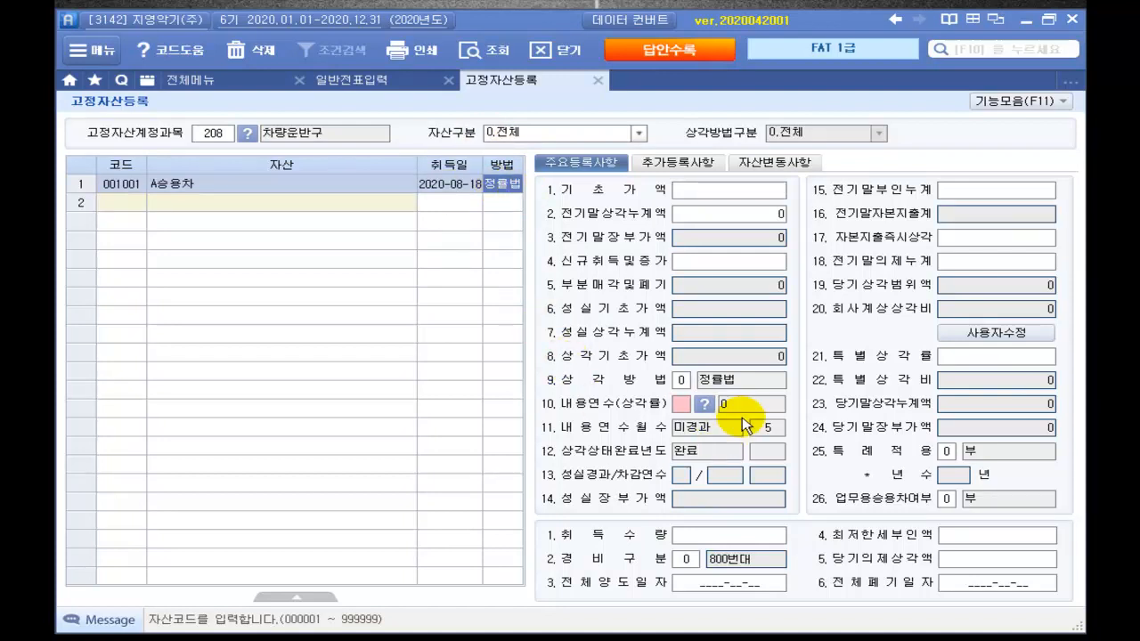
click(680, 381)
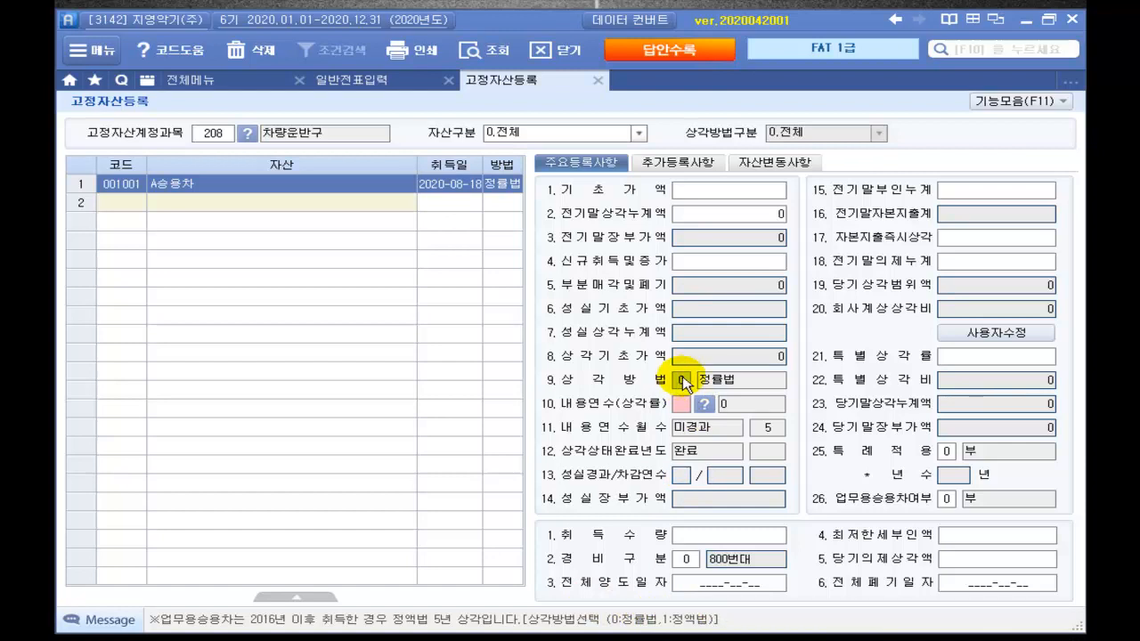
text(1)
key(Return)
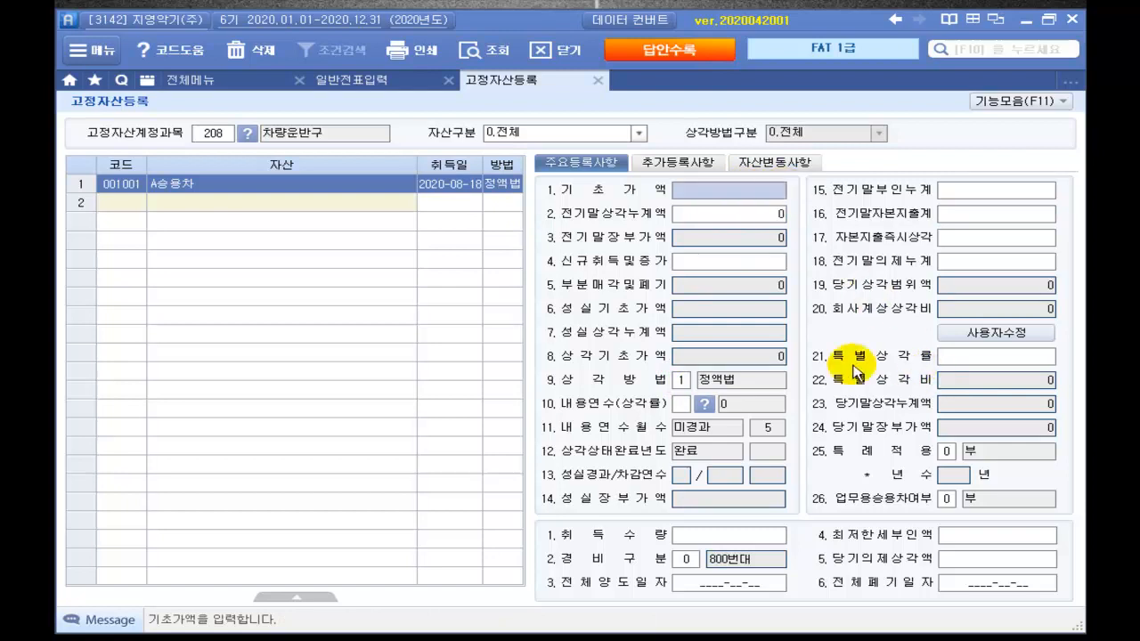
click(724, 267)
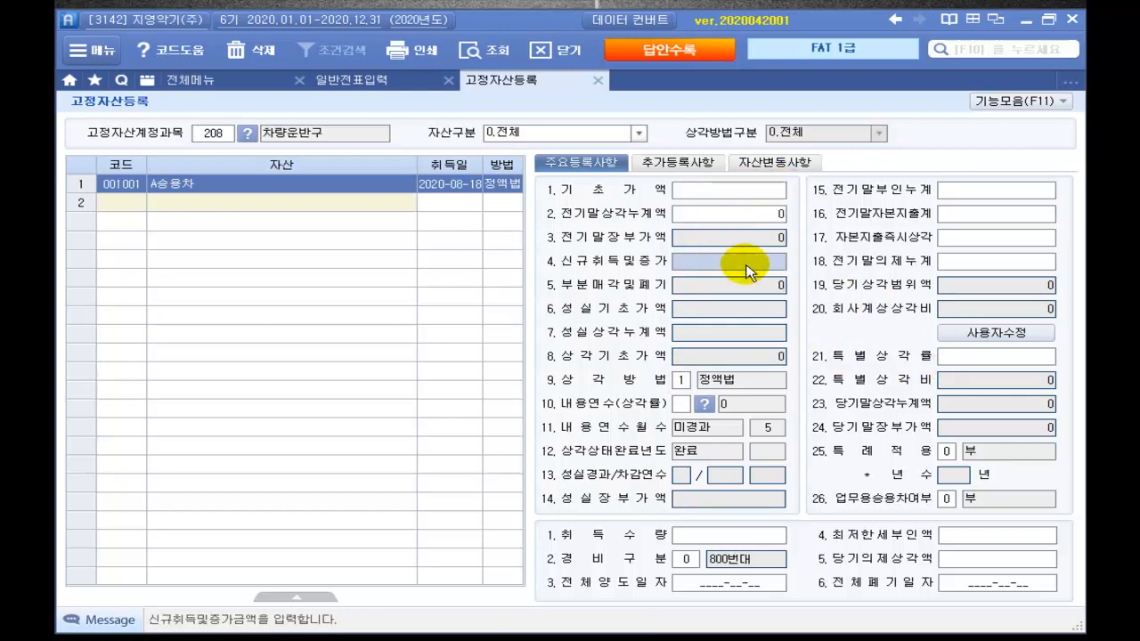
text(15,000,000)
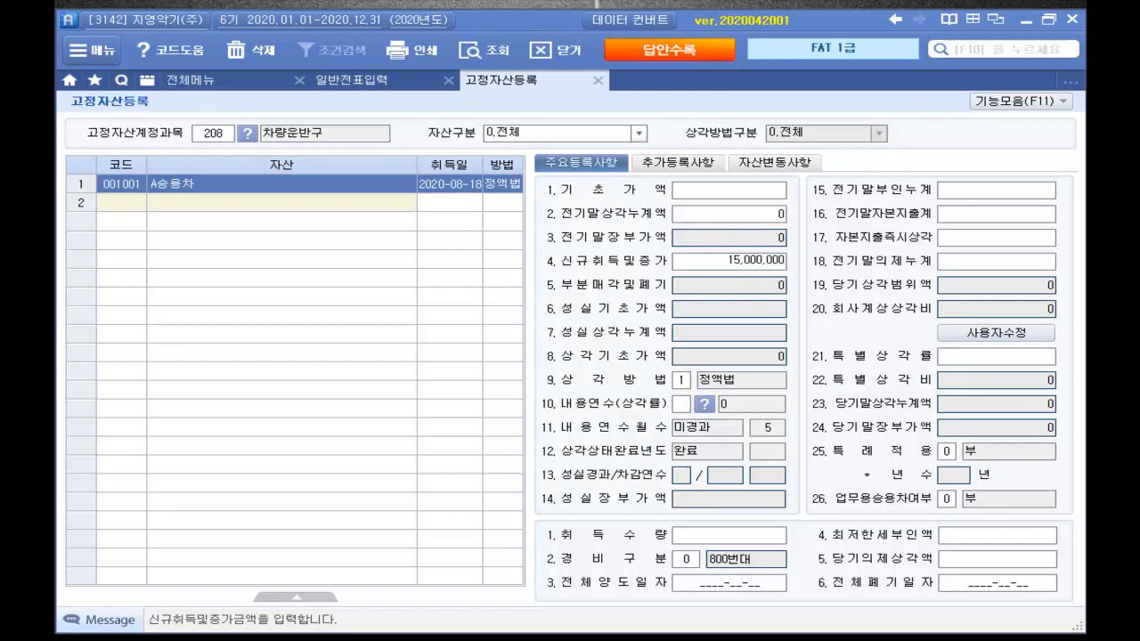
key(Return)
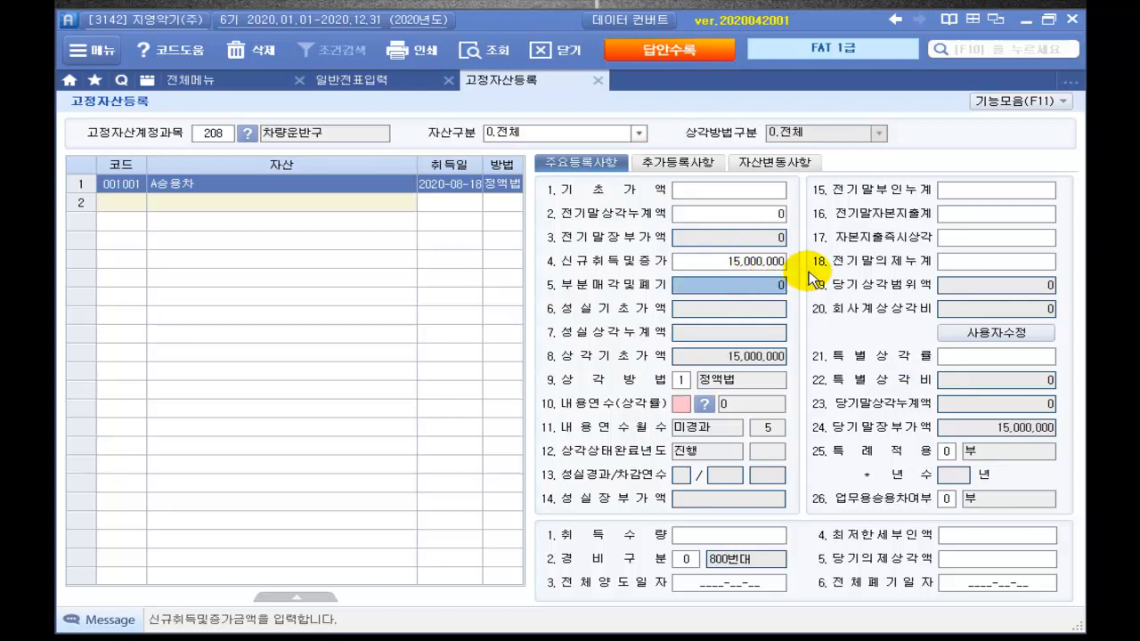
click(679, 405)
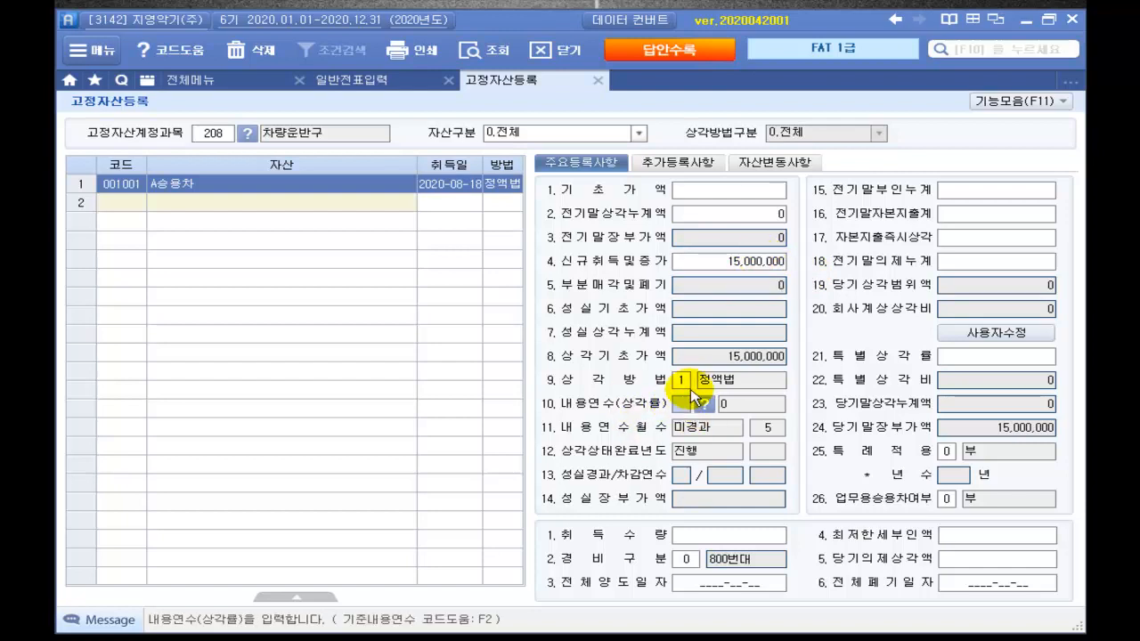
text(5)
key(Return)
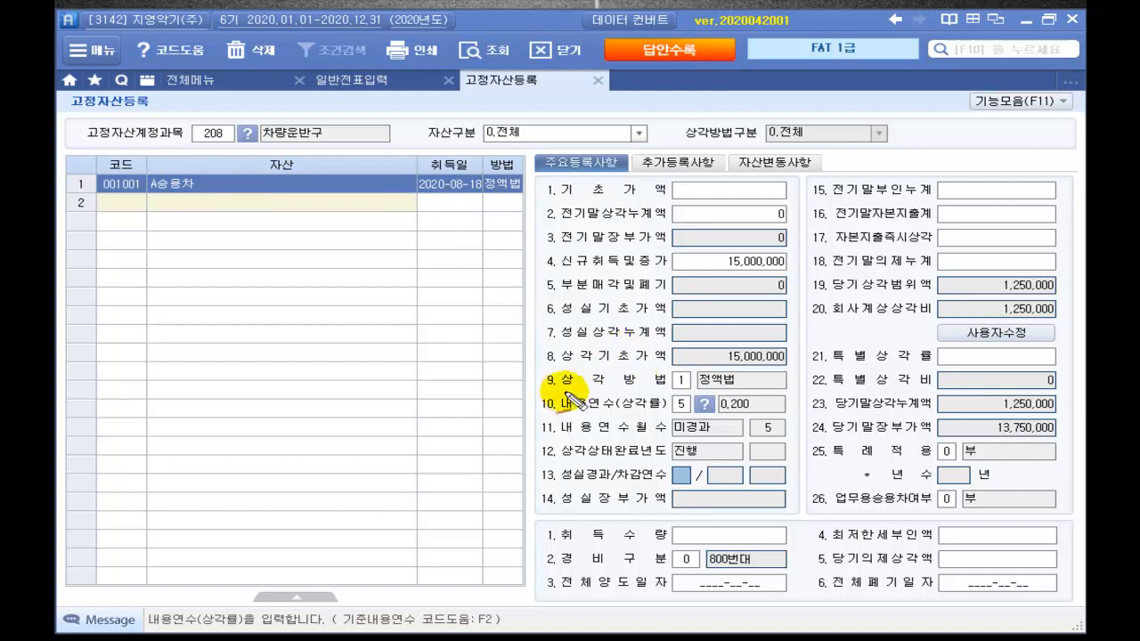
Step: Pen-mark the 정액법 method, 15,000,000 acquisition amount and 5-year useful life fields
drag(517, 374, 552, 367)
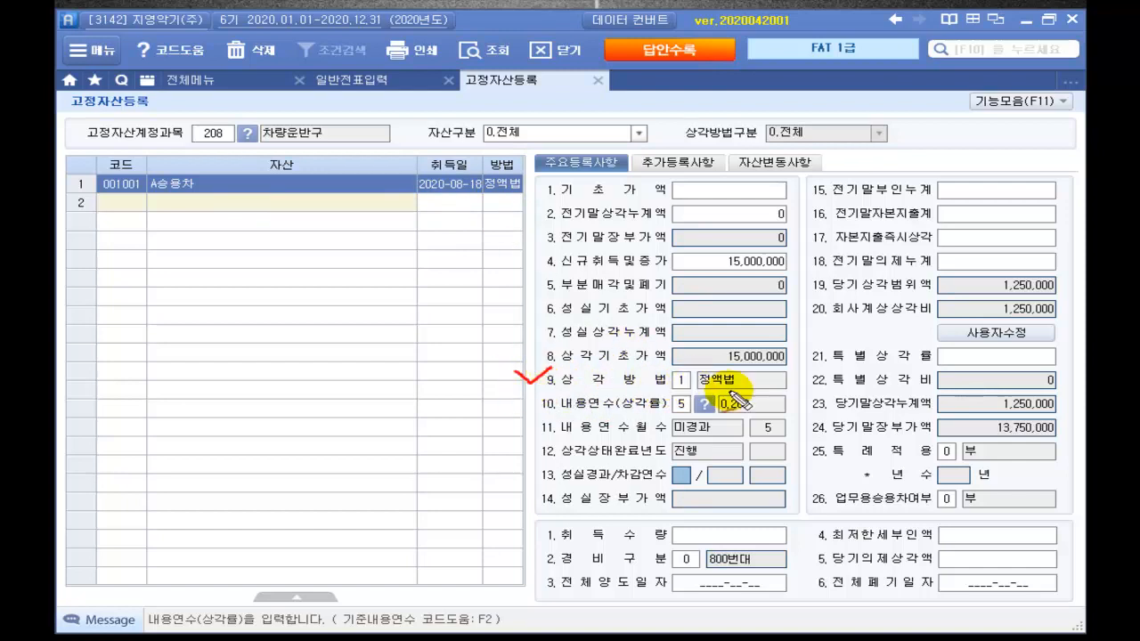
mouse_move(725, 394)
mouse_down()
mouse_move(667, 384)
mouse_move(740, 361)
mouse_move(764, 398)
mouse_move(683, 410)
mouse_move(712, 403)
mouse_up()
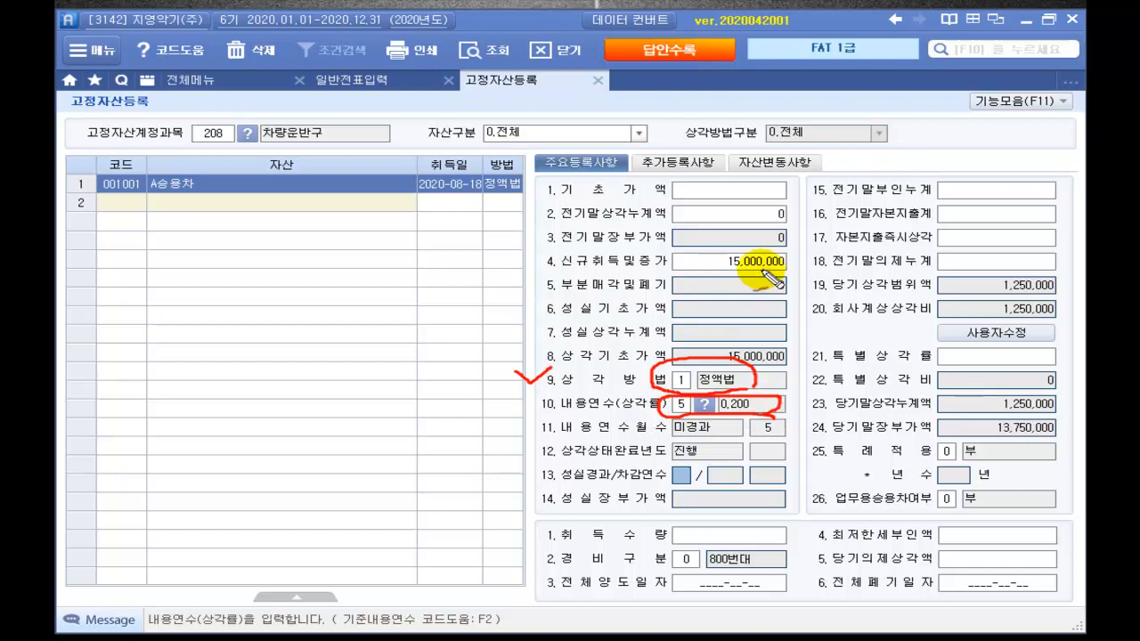
mouse_move(817, 264)
mouse_down()
mouse_move(777, 277)
mouse_move(690, 271)
mouse_move(681, 252)
mouse_move(813, 267)
mouse_up()
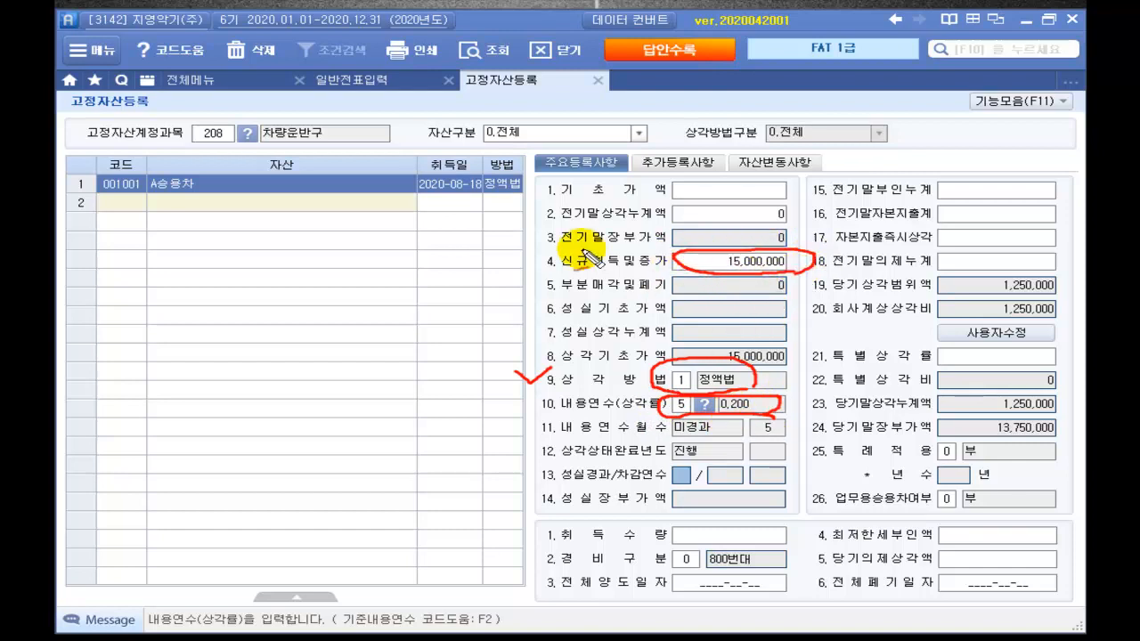
mouse_move(598, 246)
mouse_down()
mouse_move(613, 264)
mouse_move(649, 232)
mouse_up()
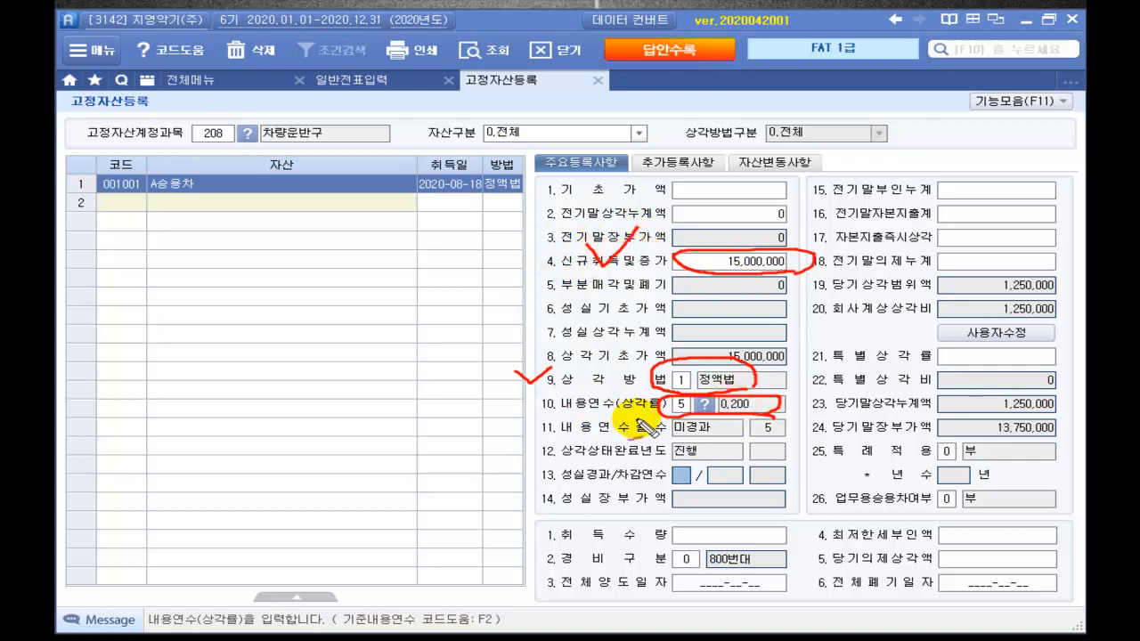
mouse_move(590, 403)
mouse_down()
mouse_move(602, 416)
mouse_move(625, 393)
mouse_up()
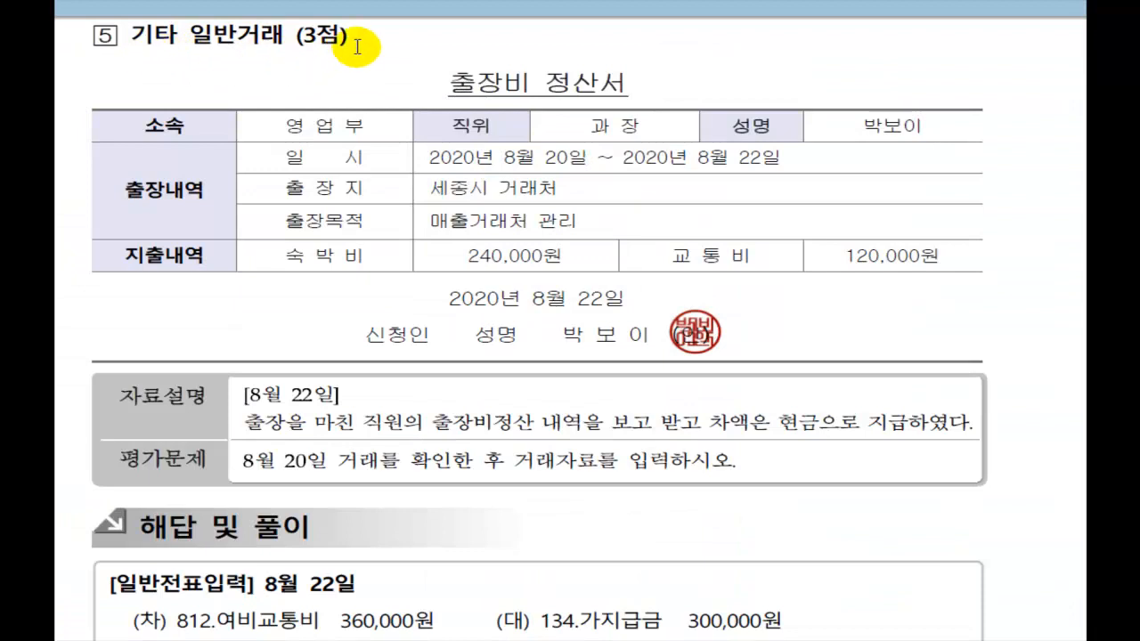
Step: Annotate problem 5's 240,000원 lodging and 120,000원 transportation costs and its question
scroll(420, 57, down, 1)
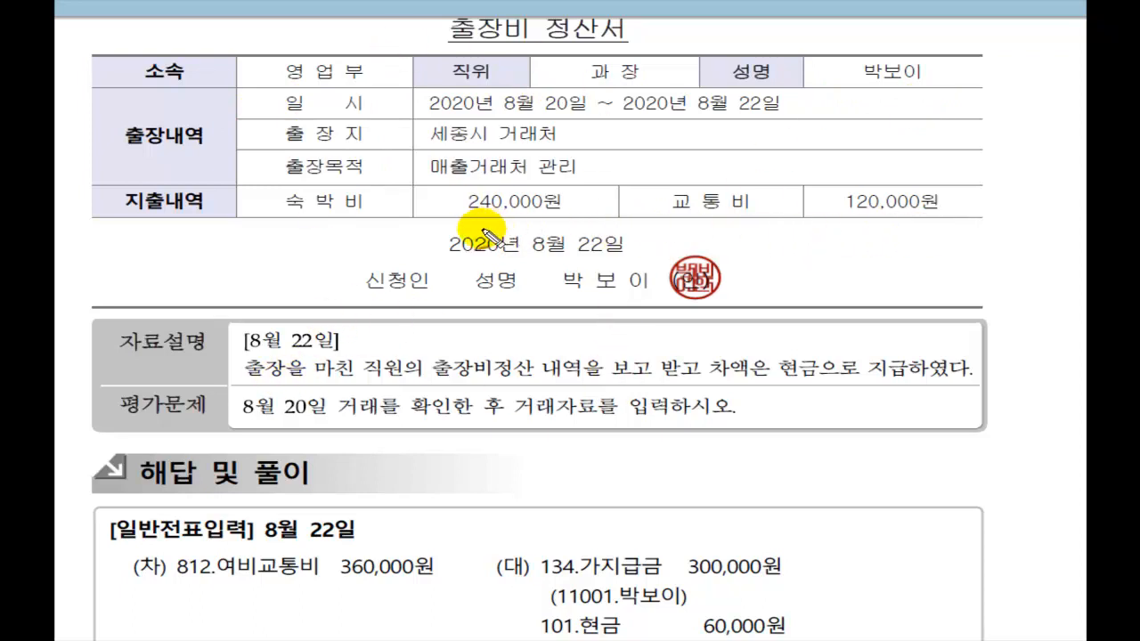
mouse_move(578, 223)
mouse_down()
mouse_move(445, 222)
mouse_move(547, 173)
mouse_move(576, 215)
mouse_up()
mouse_move(945, 229)
mouse_down()
mouse_move(832, 224)
mouse_move(939, 178)
mouse_move(943, 225)
mouse_up()
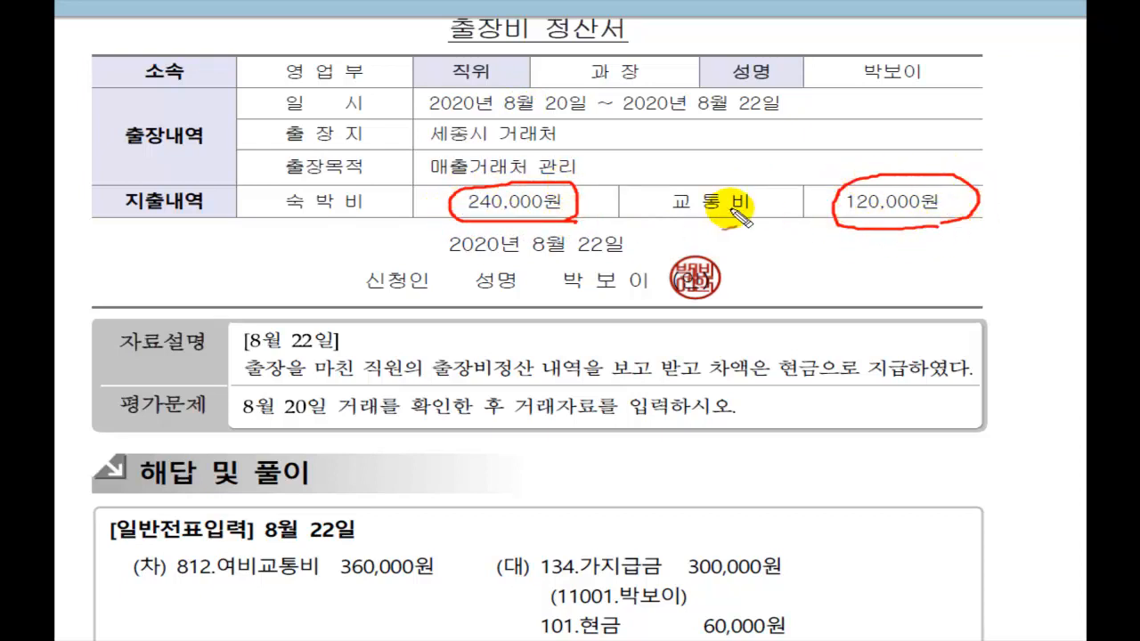
mouse_move(693, 197)
mouse_down()
mouse_move(759, 194)
mouse_move(720, 204)
mouse_move(722, 223)
mouse_up()
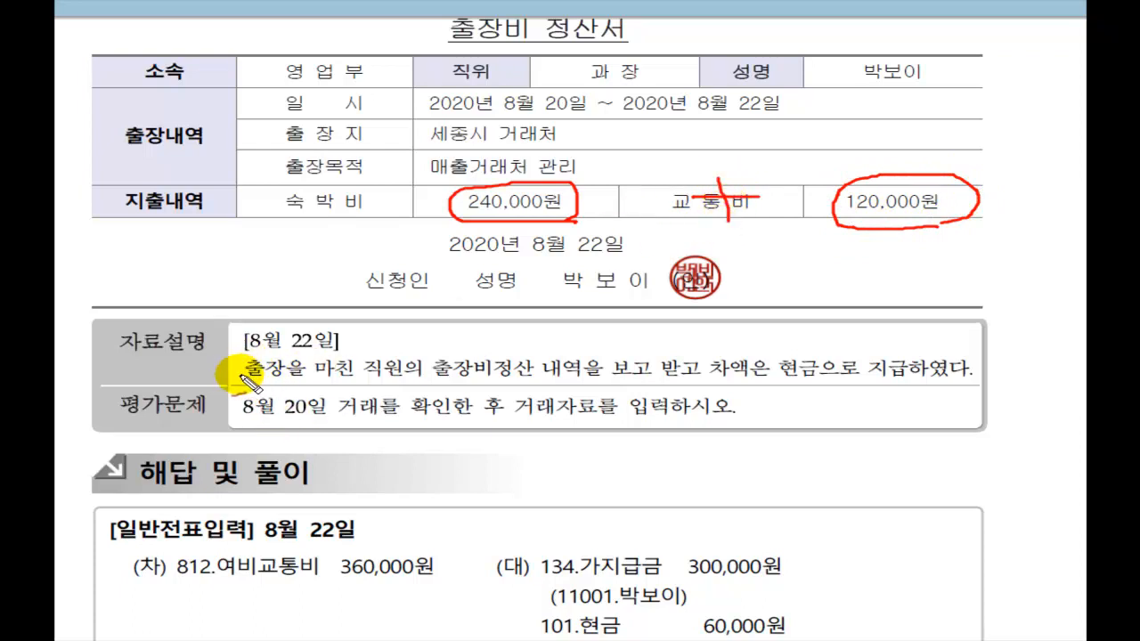
mouse_move(246, 377)
mouse_down()
mouse_move(513, 388)
mouse_move(983, 378)
mouse_up()
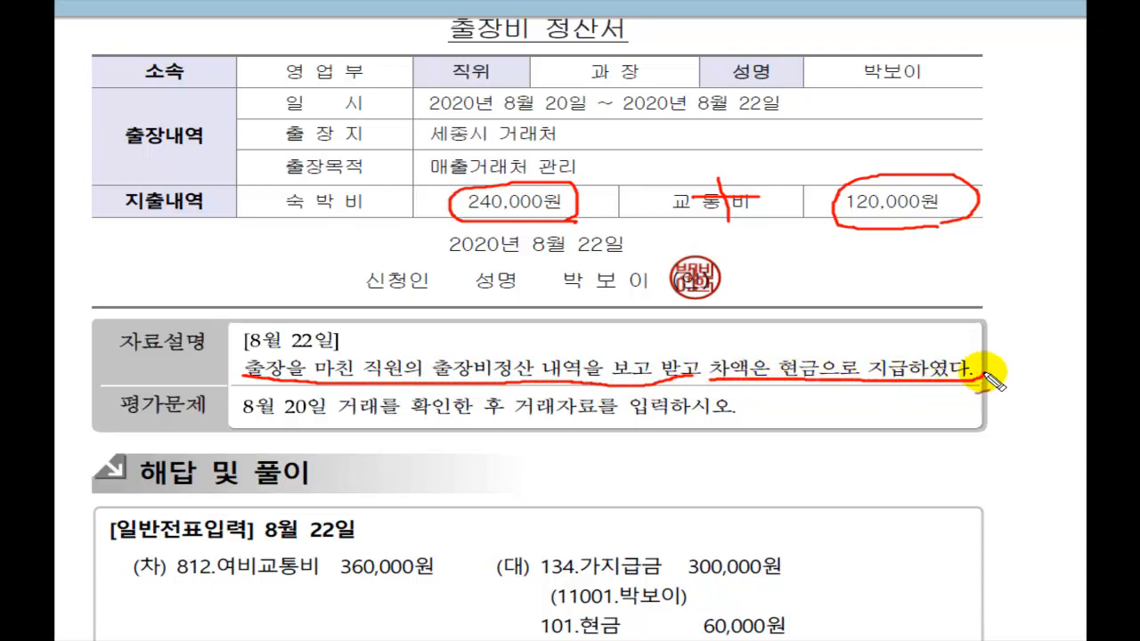
mouse_move(239, 415)
mouse_down()
mouse_move(695, 430)
mouse_move(765, 403)
mouse_up()
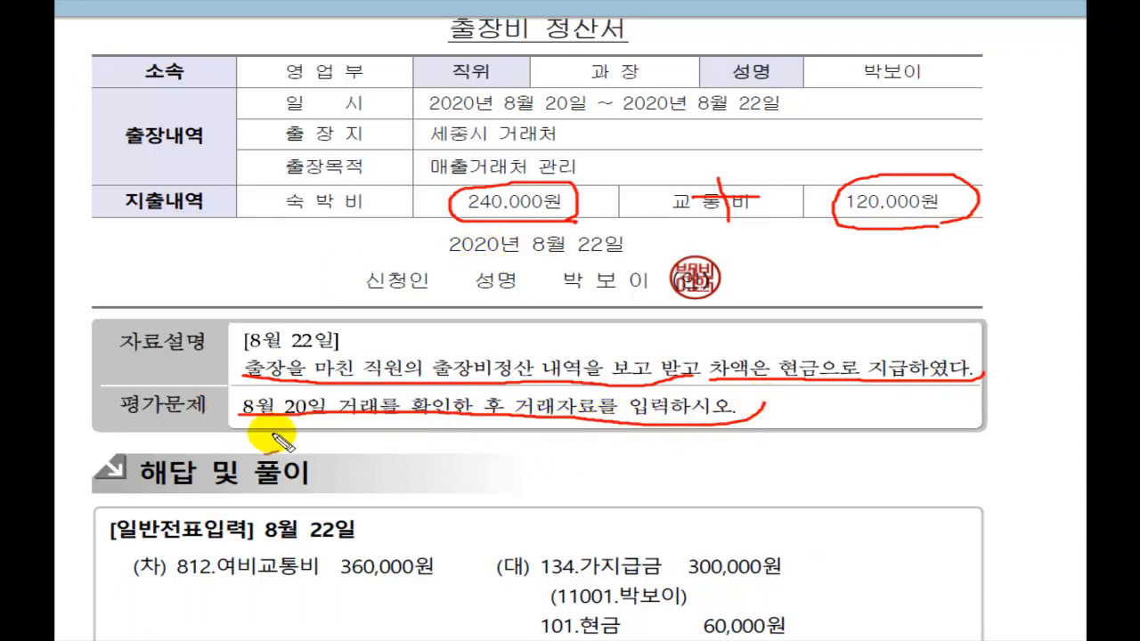
mouse_move(191, 386)
mouse_down()
mouse_move(219, 387)
mouse_move(222, 372)
mouse_up()
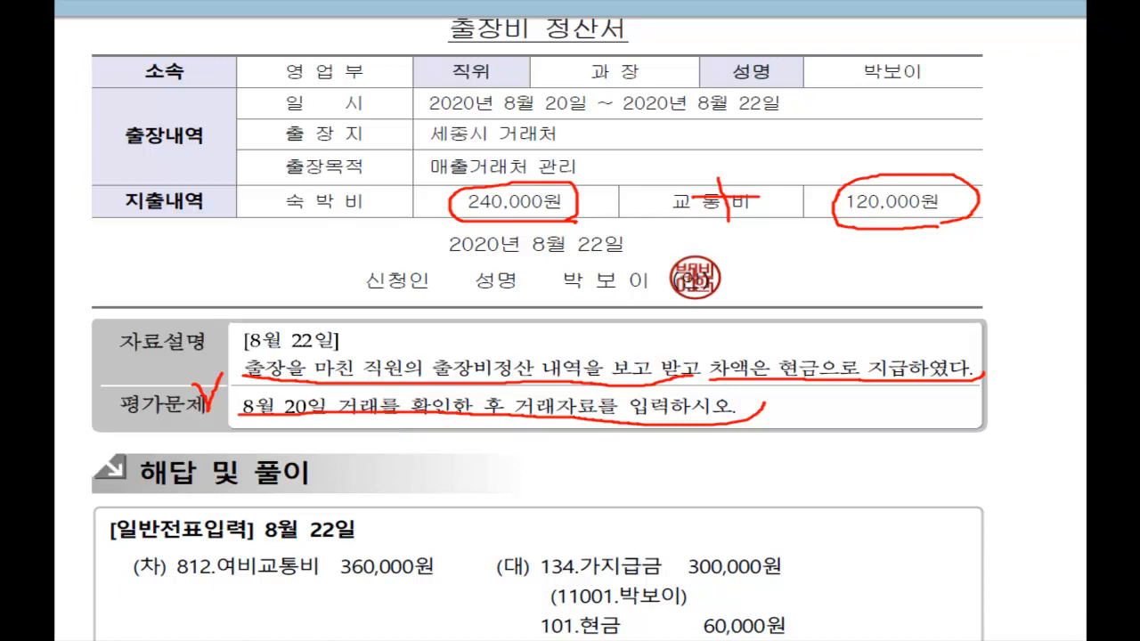
Step: Mark answer lines 812.여비교통비 360,000, 134.가지급금 300,000 and 101.현금 60,000, then return to Smart A
drag(140, 588, 432, 577)
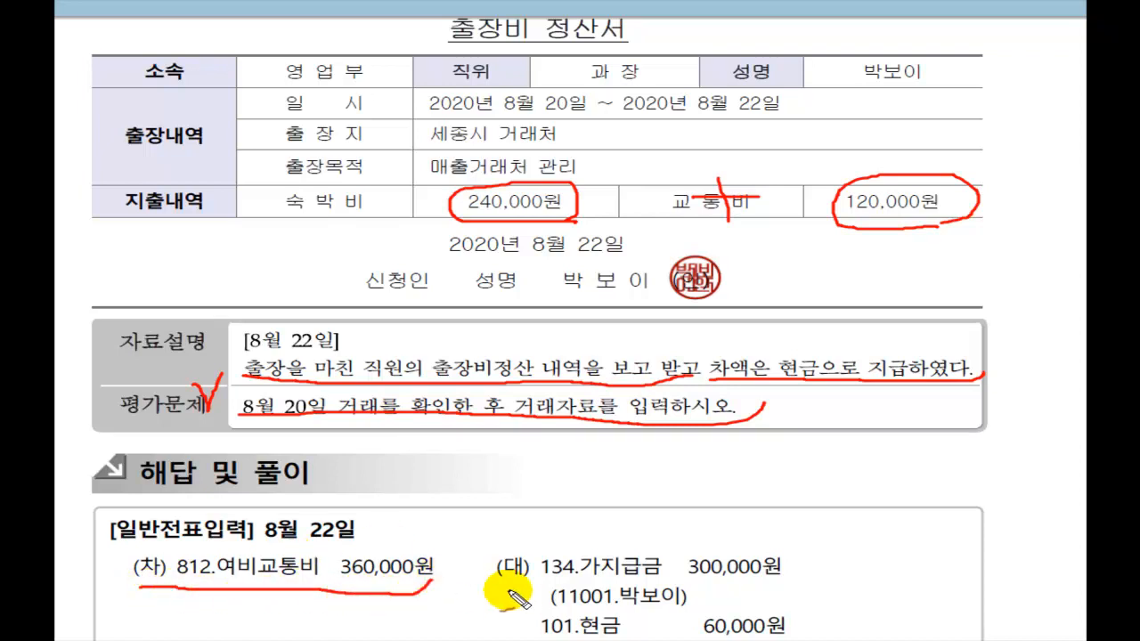
drag(541, 579, 784, 579)
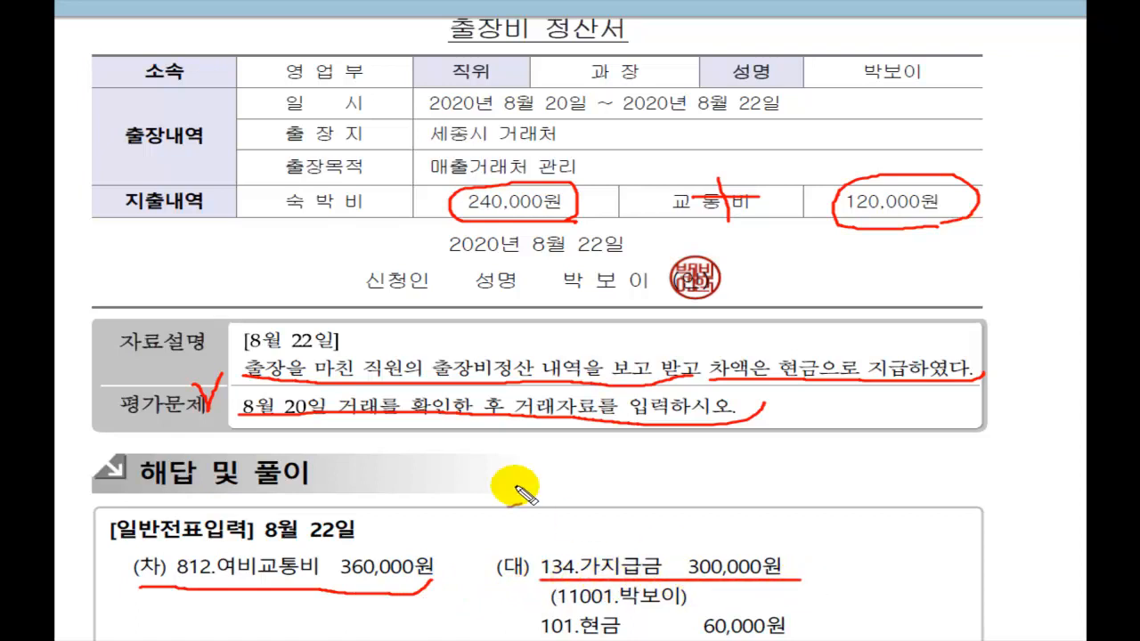
mouse_move(310, 416)
mouse_down()
mouse_move(580, 529)
mouse_move(590, 554)
mouse_up()
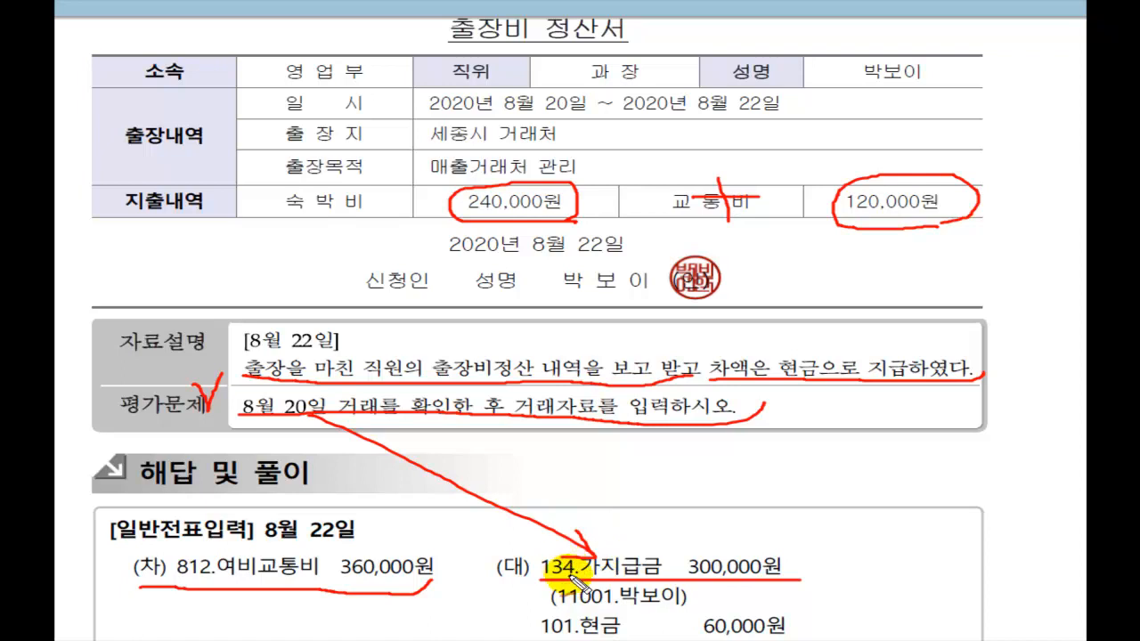
drag(541, 630, 810, 630)
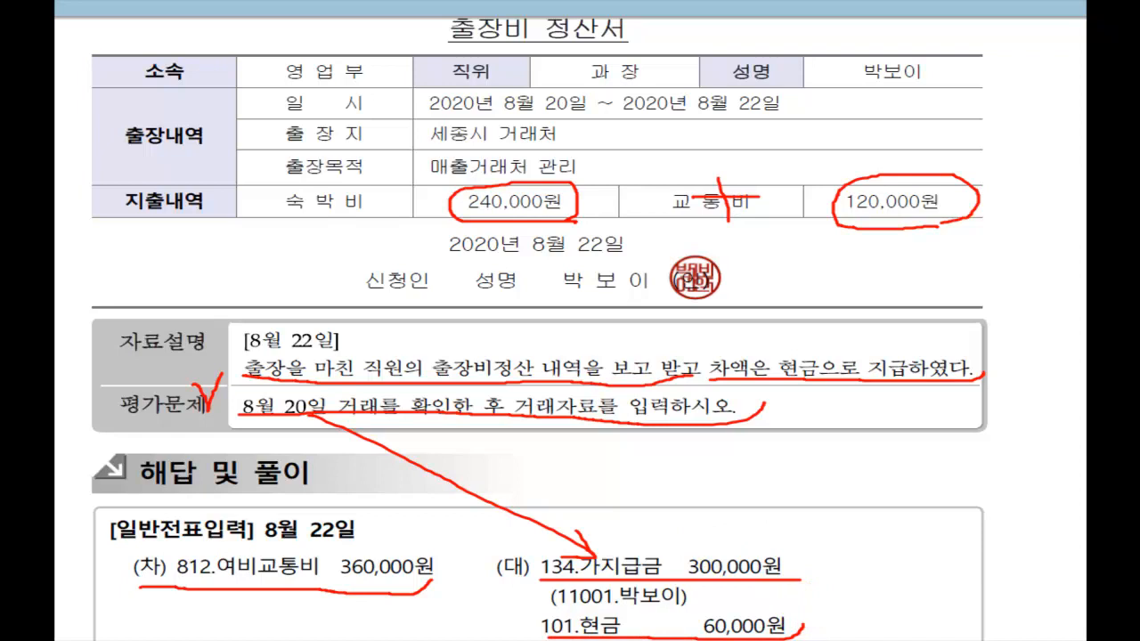
key(Escape)
key(alt+Tab)
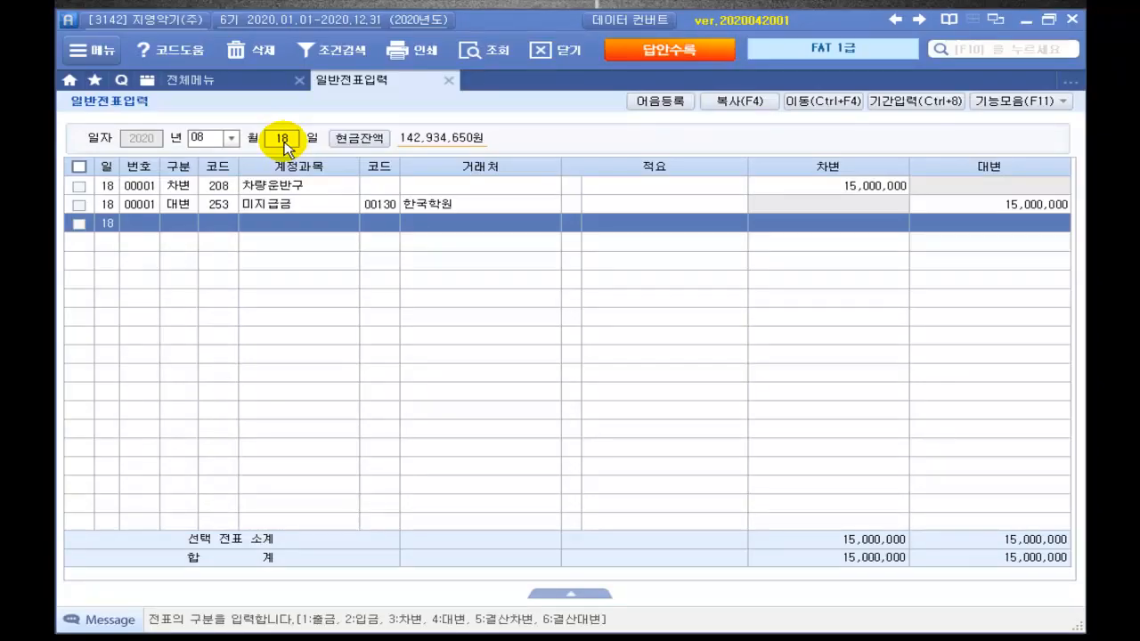
Step: Review the 300,000 advance payment voucher dated August 20
click(284, 143)
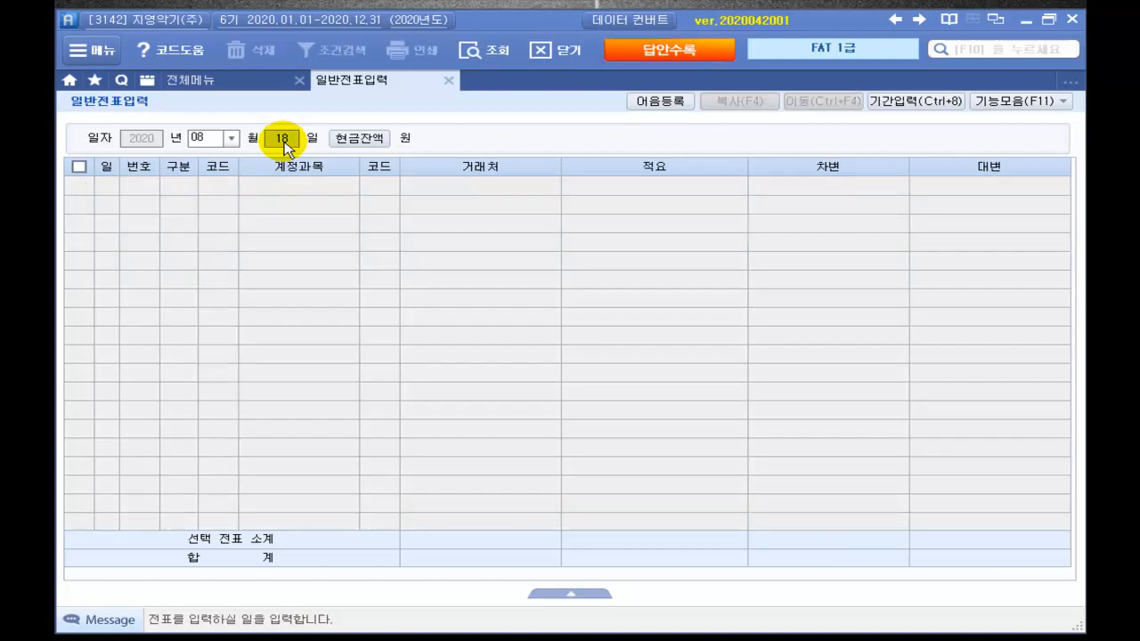
text(20)
key(Return)
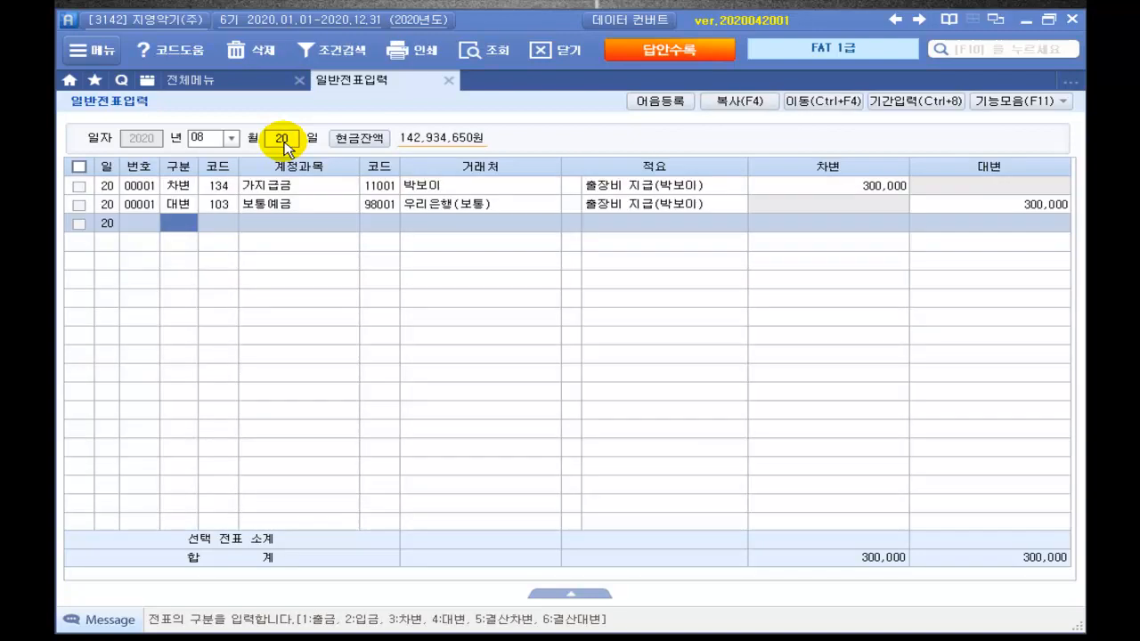
click(777, 189)
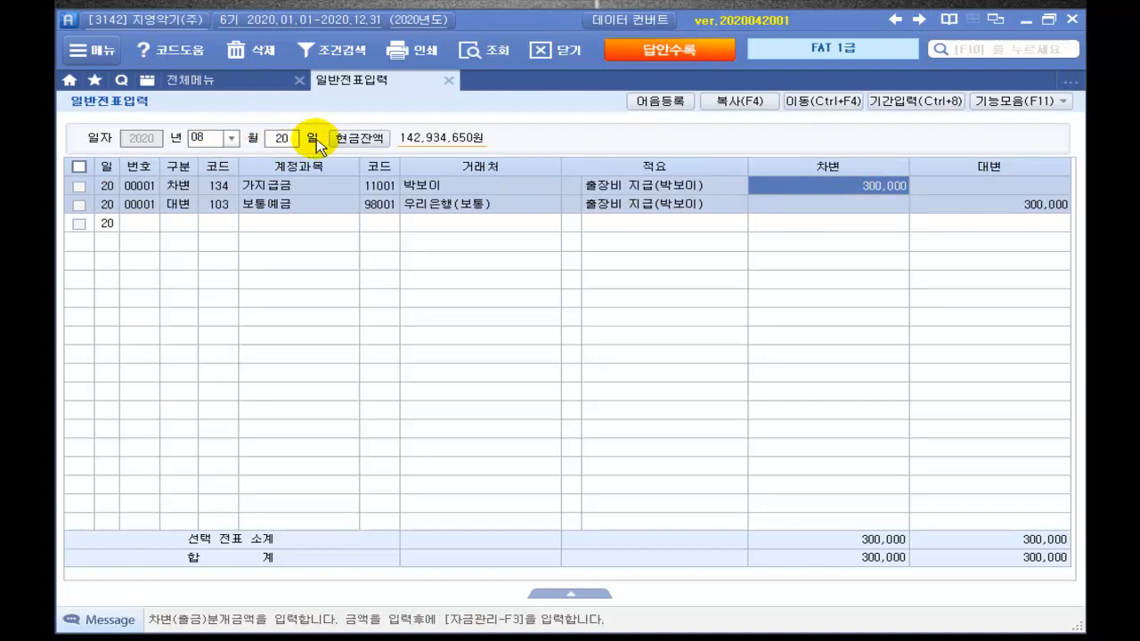
Step: Start an August 22 voucher debiting 812 여비교통비 for 360,000
click(283, 141)
text(22)
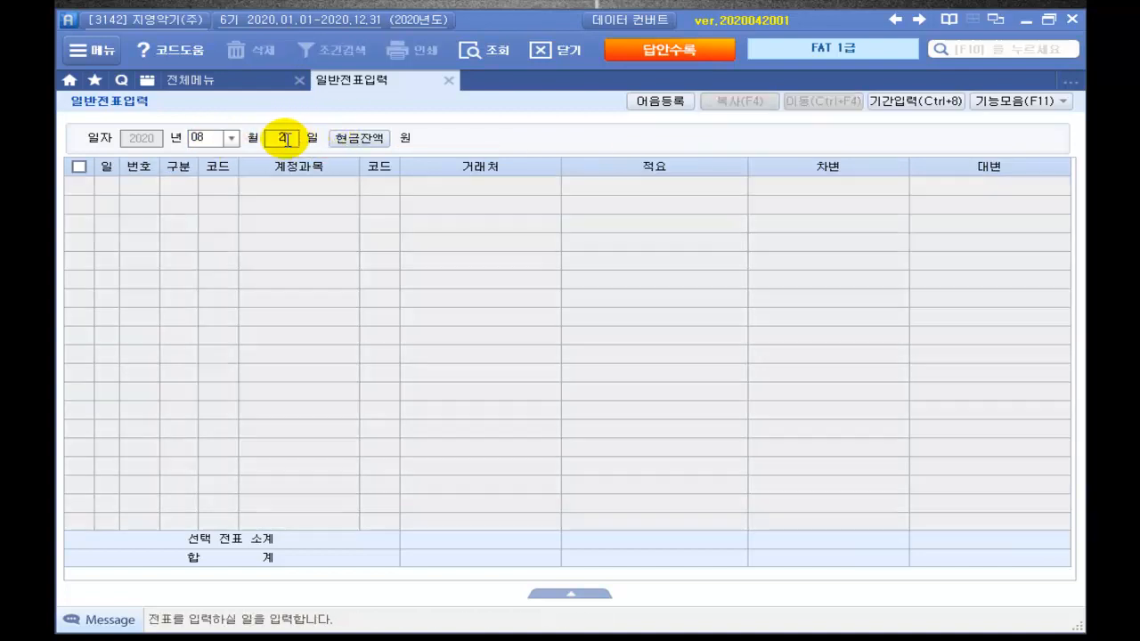
key(Return)
text(3)
key(Return)
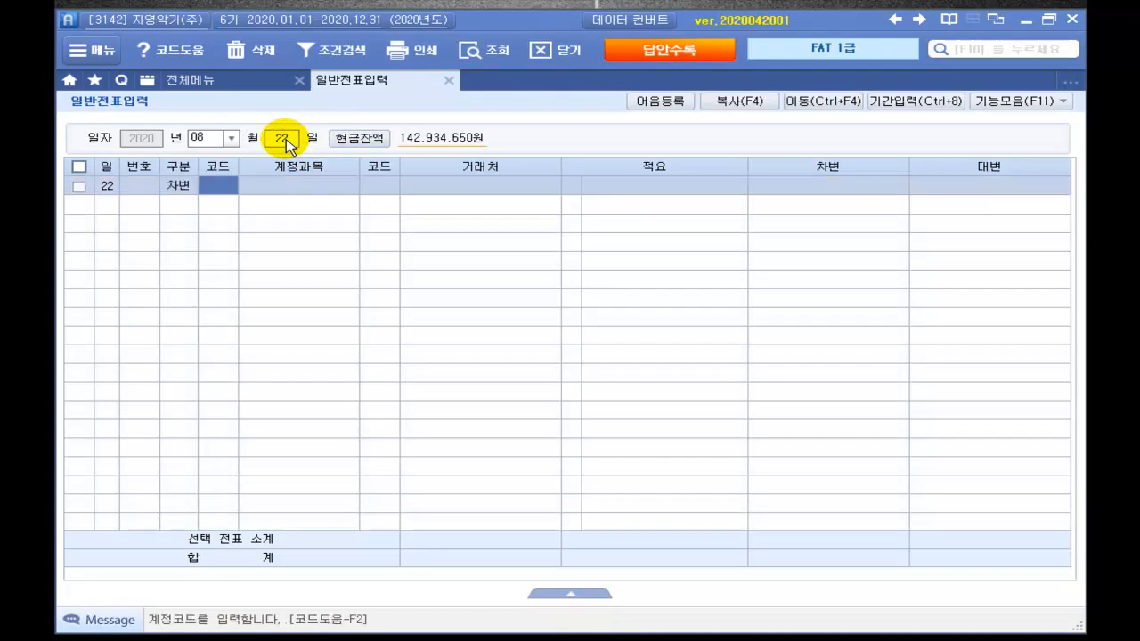
text(대손)
key(Return)
key(Return)
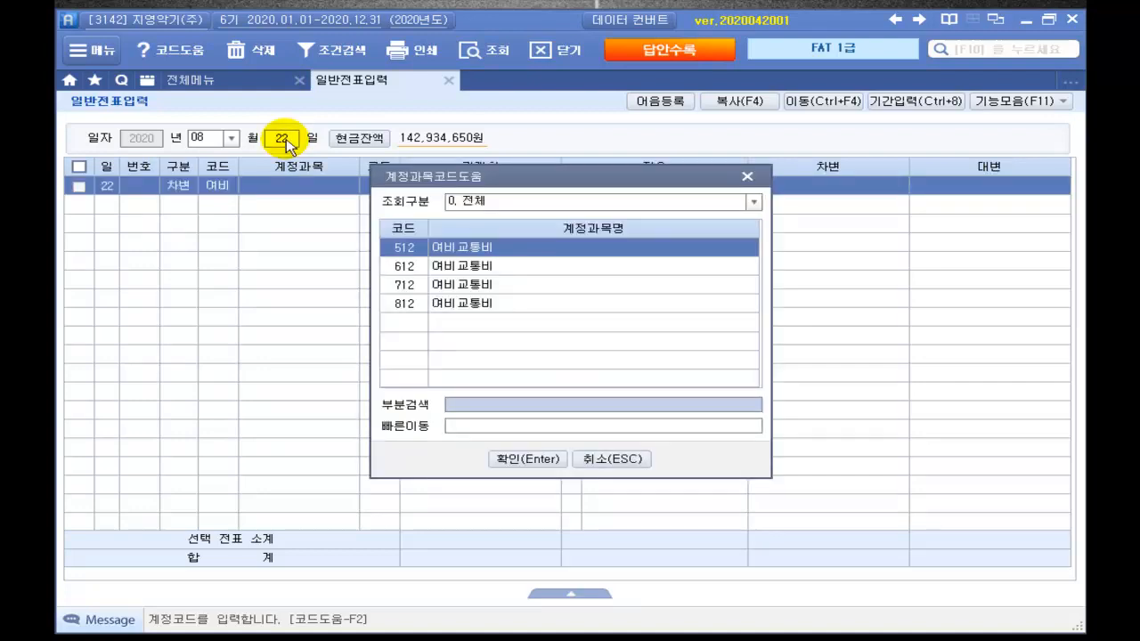
key(Down)
key(Down)
key(Down)
key(Return)
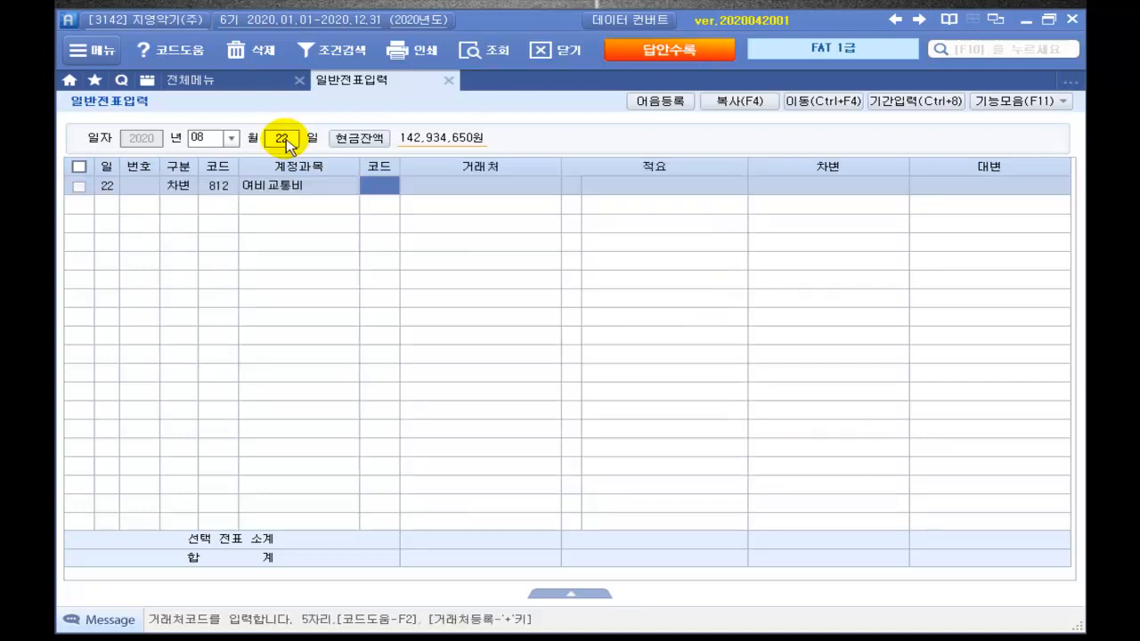
key(Return)
key(Return)
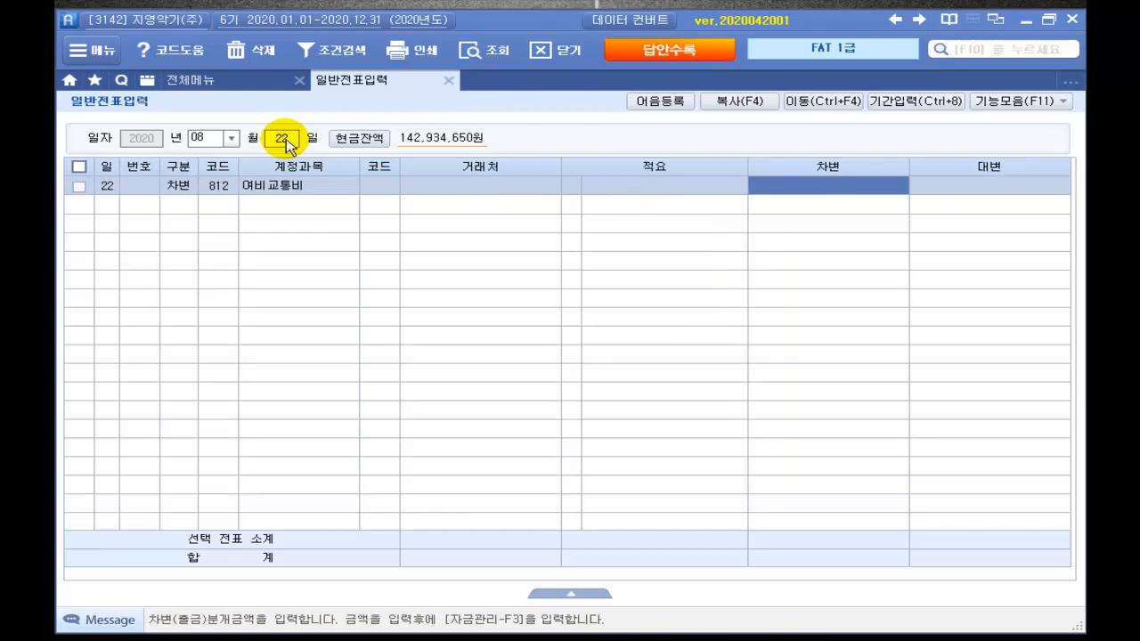
text(38)
key(Return)
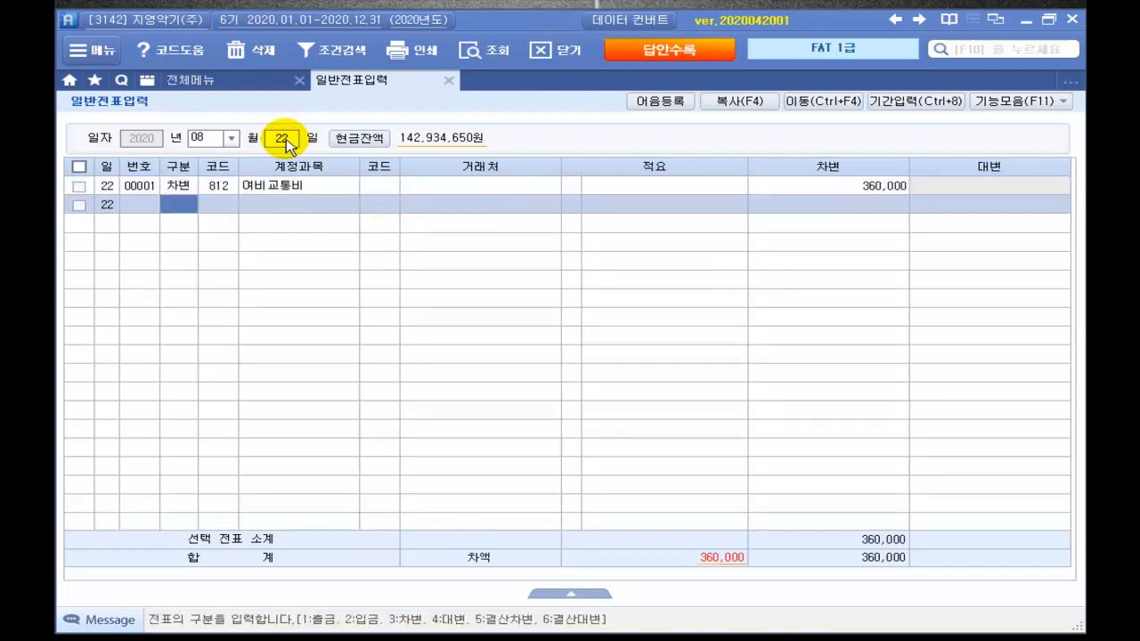
Step: Credit 134 가지급금 300,000 with the employee as partner
key(4)
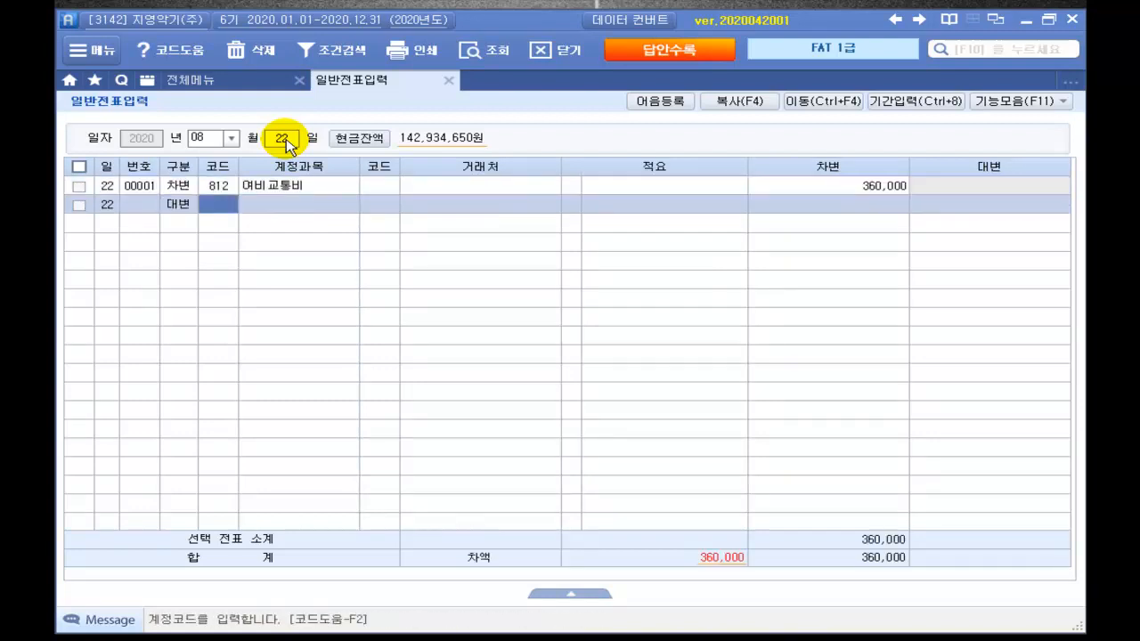
text(가지)
key(Return)
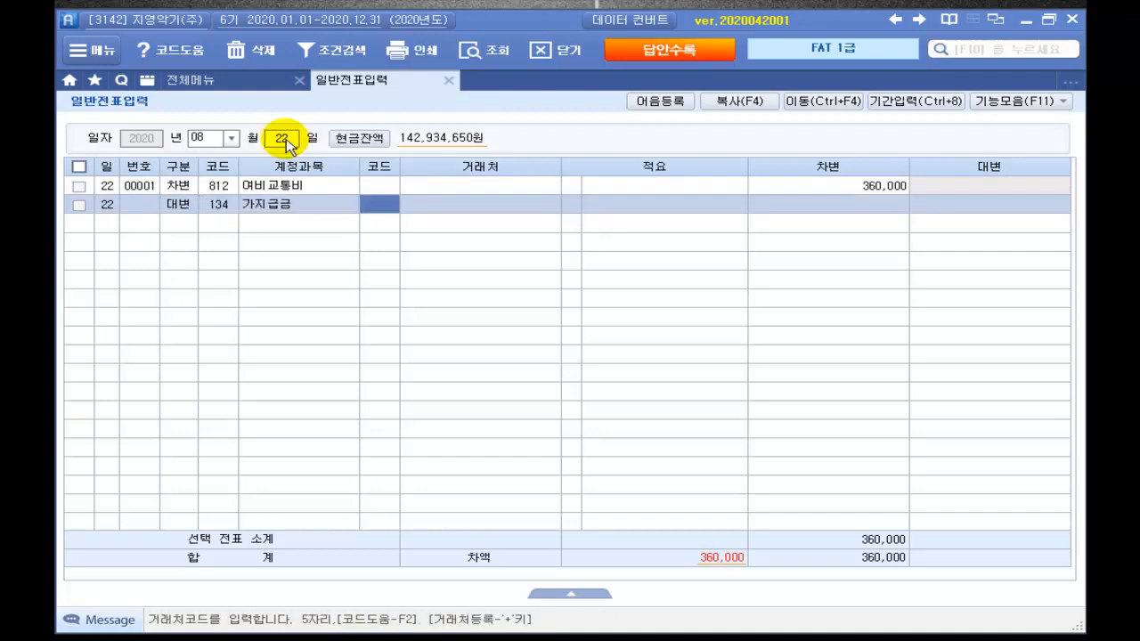
key(Return)
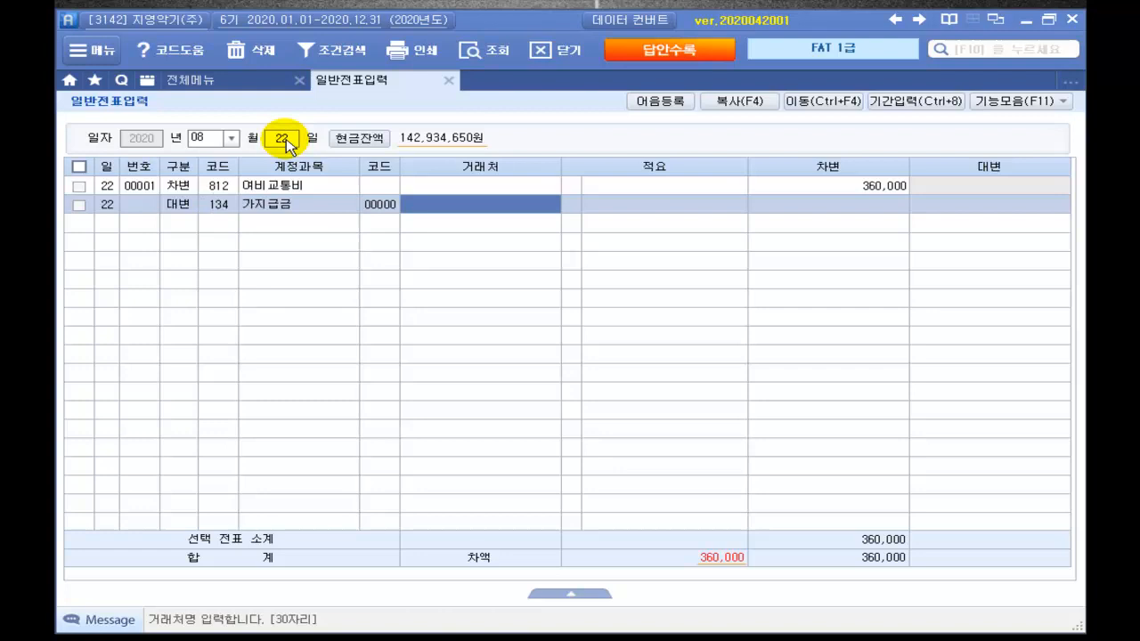
text(바)
key(Return)
key(Return)
key(Return)
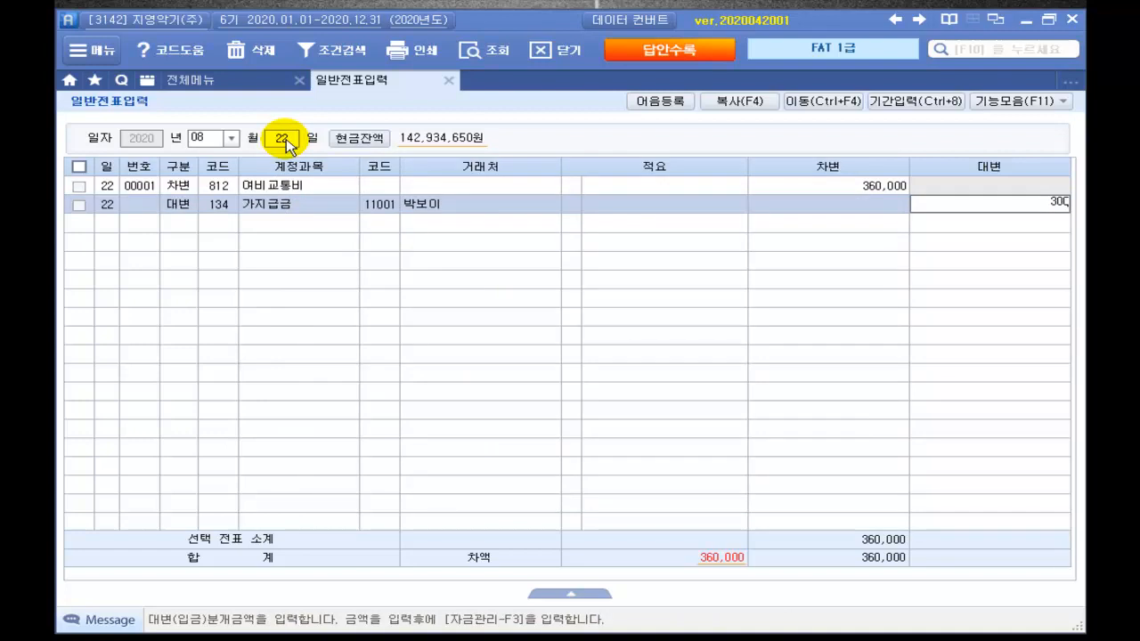
text(300000)
key(Return)
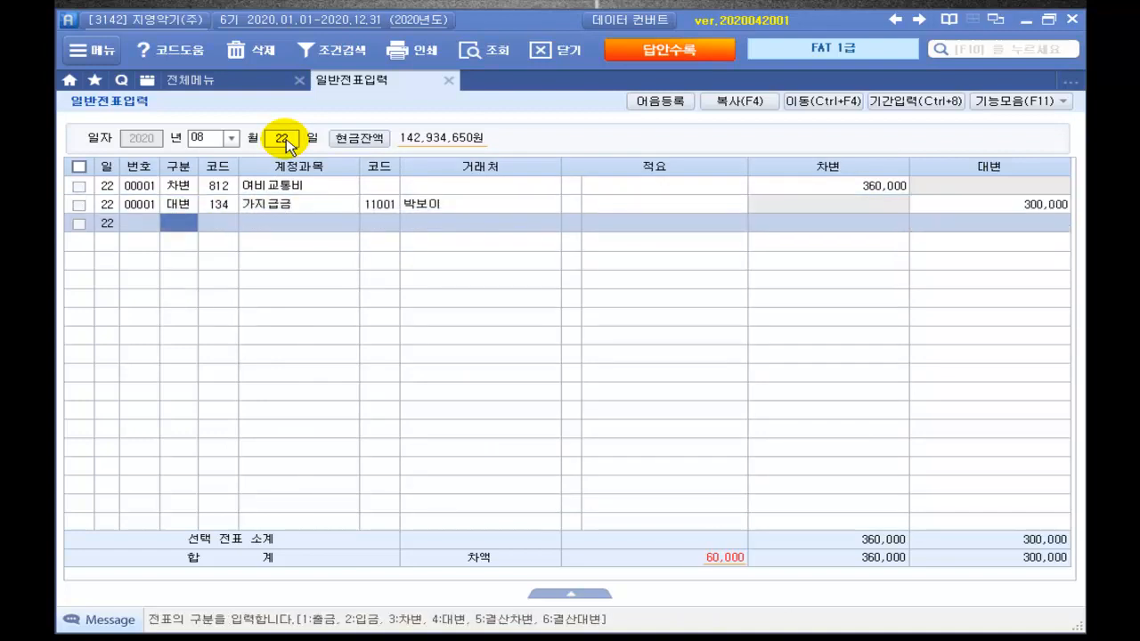
Step: Add a third line crediting 101 현금 60,000
text(4)
key(Return)
text(101)
key(Return)
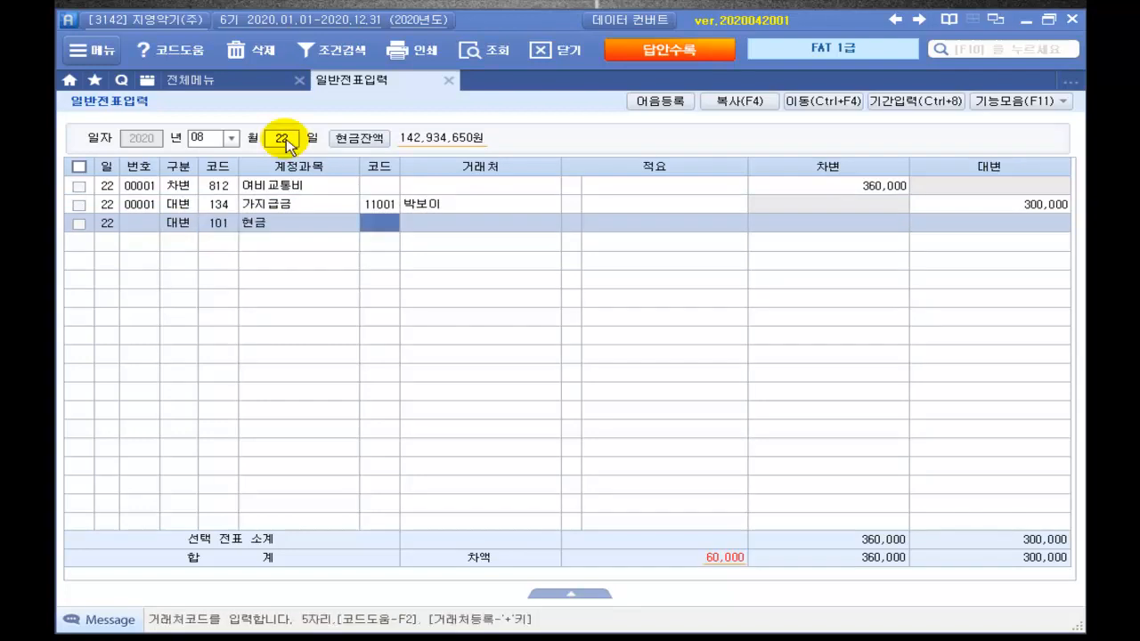
key(Return)
key(Return)
key(Return)
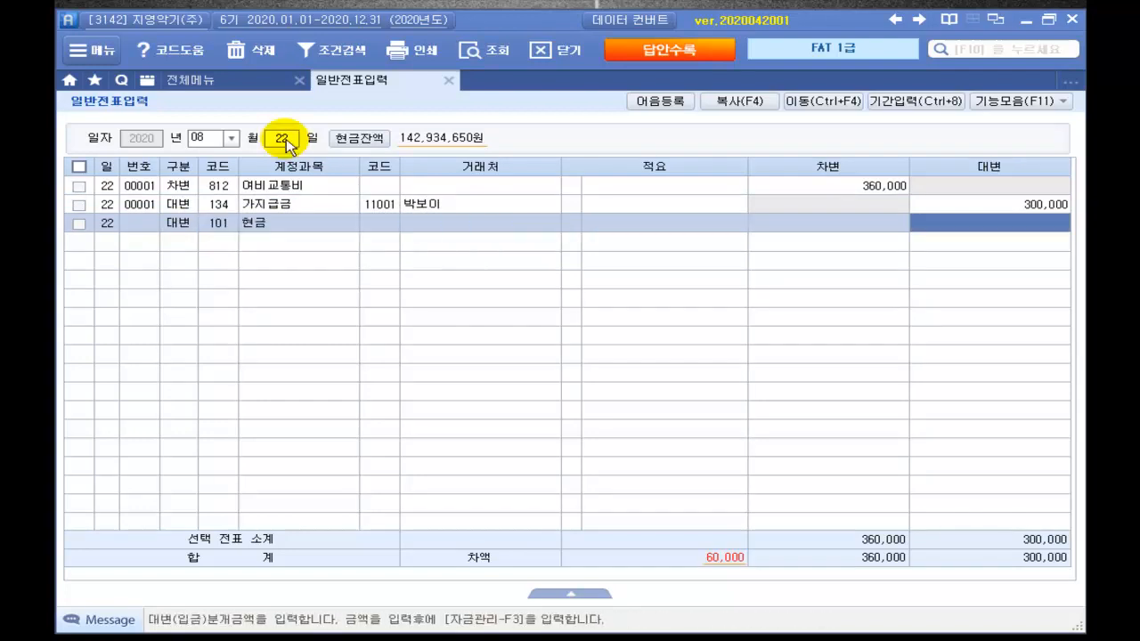
text(60,000)
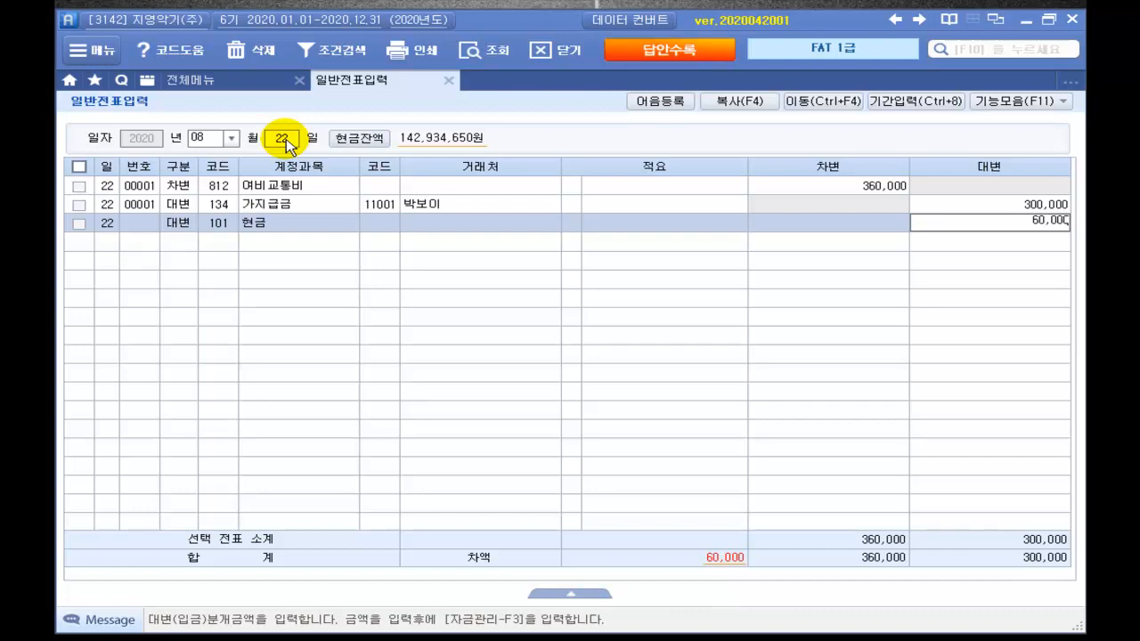
key(Return)
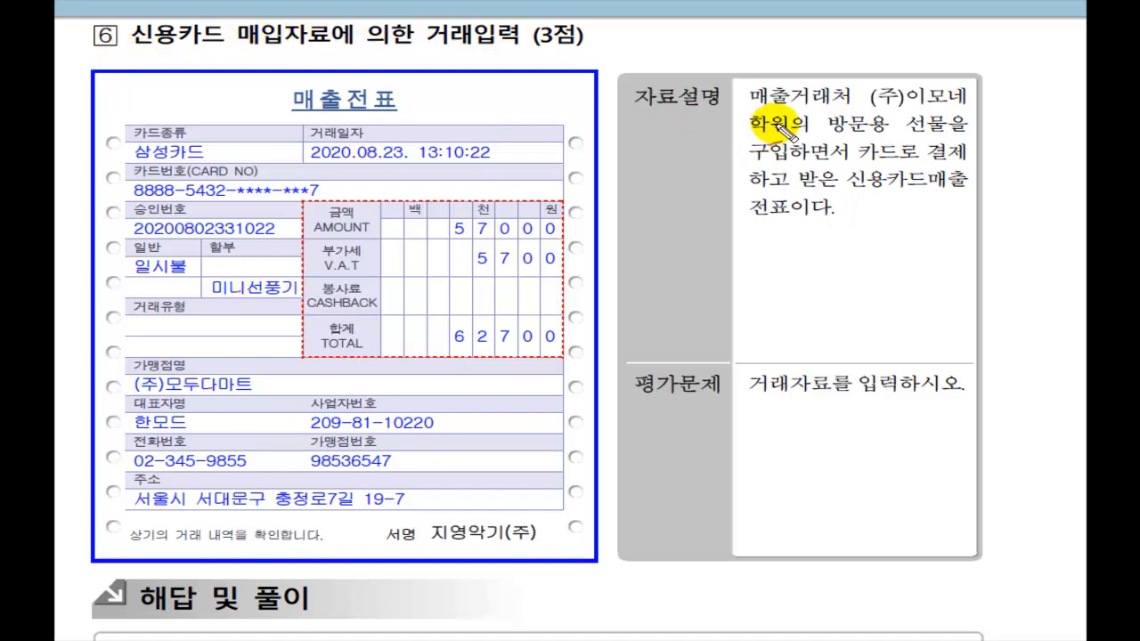
Step: Underline the 자료설명 lines on the customer, gift purpose, card payment and slip wording
drag(753, 109, 984, 112)
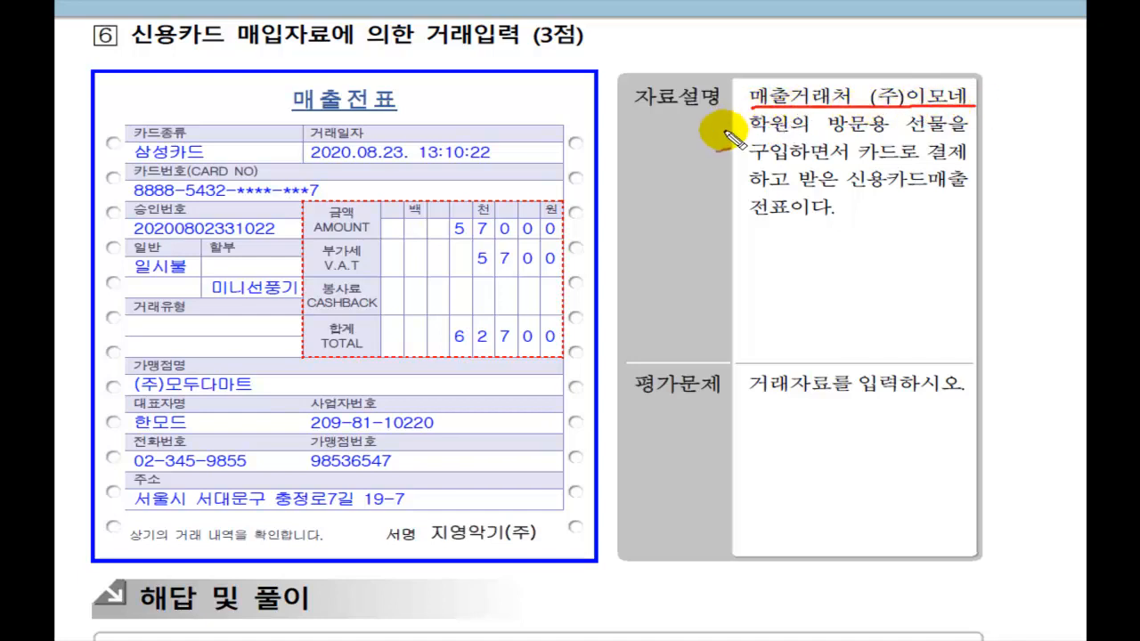
mouse_move(749, 135)
mouse_down()
mouse_move(922, 132)
mouse_move(969, 116)
mouse_up()
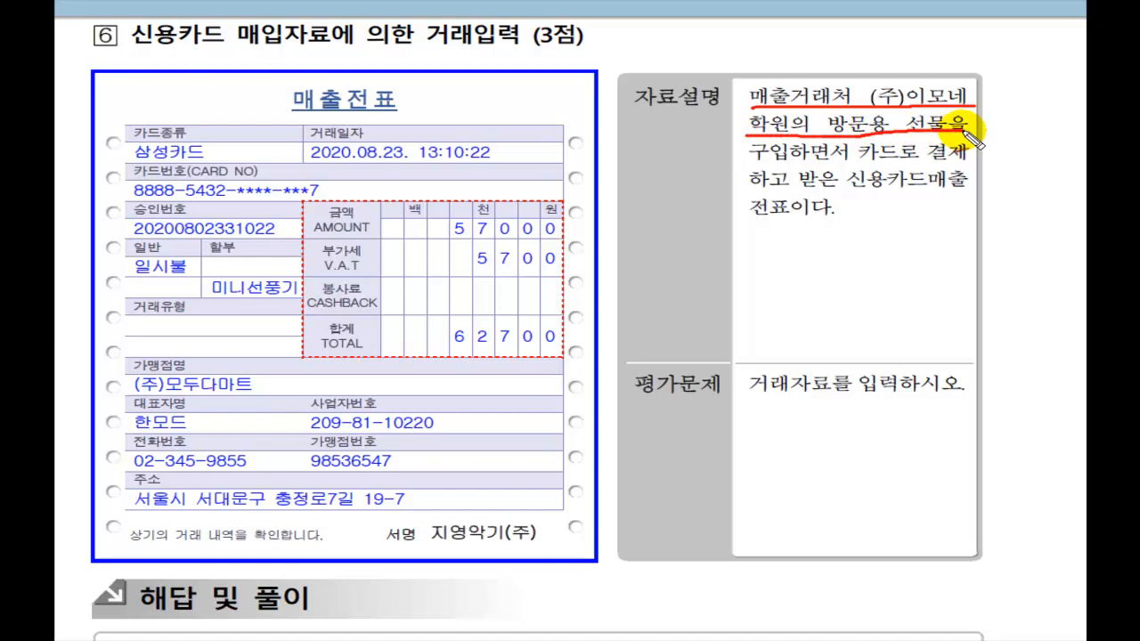
drag(755, 168, 980, 163)
drag(750, 190, 975, 190)
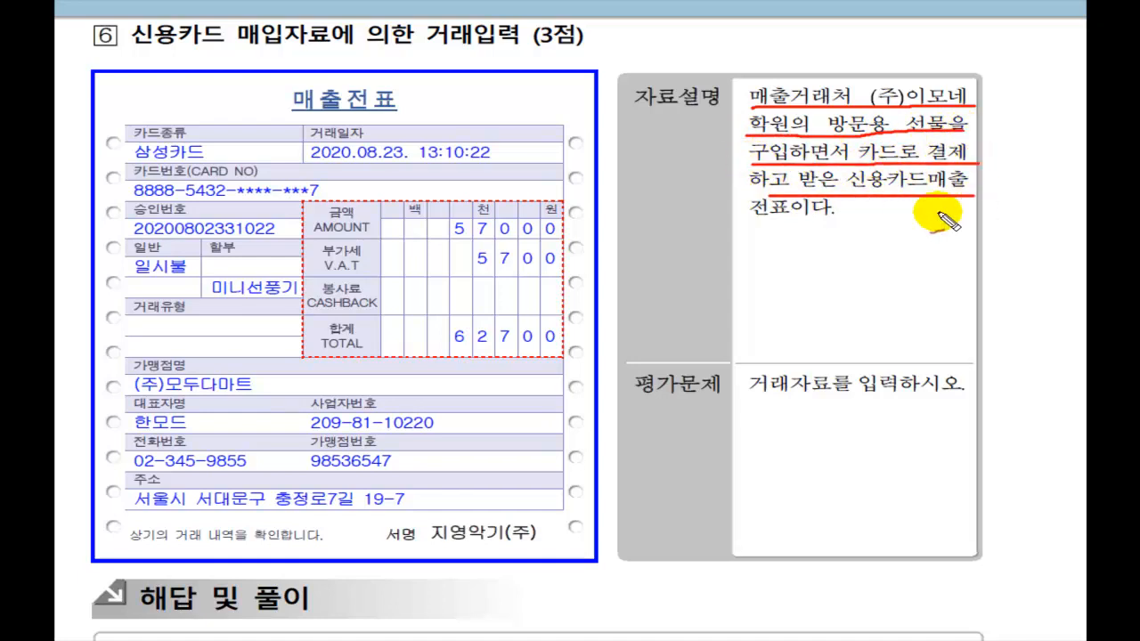
drag(747, 215, 848, 213)
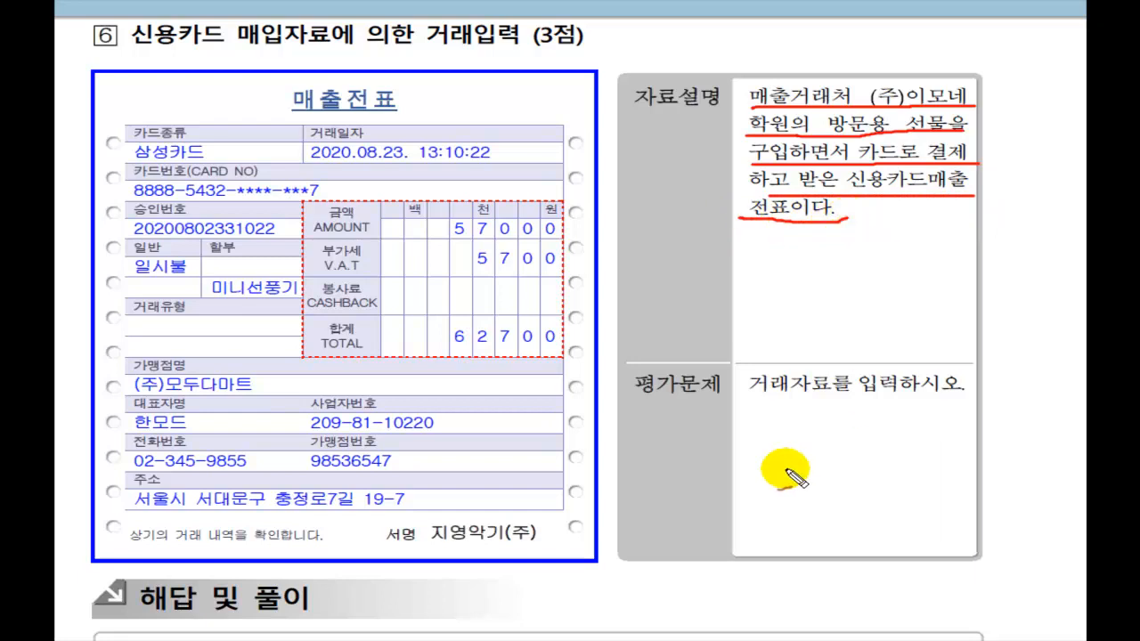
drag(753, 398, 842, 401)
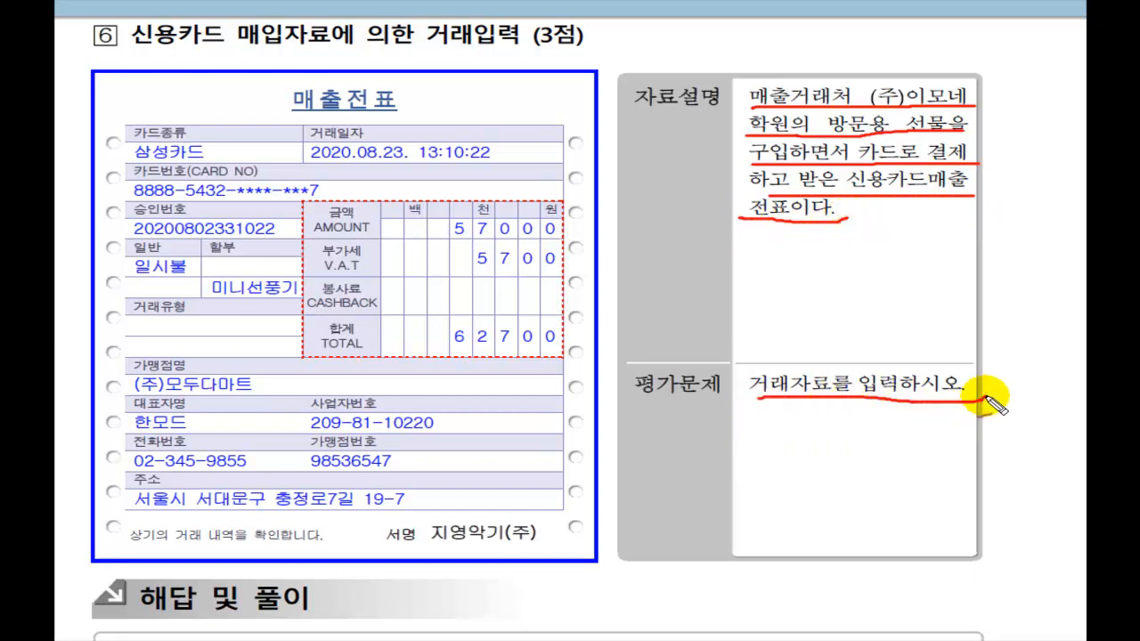
Step: Tick the amount column, circle the 62,700 total, and write 접대비 62,700 / 미지급금 beside it
mouse_move(408, 216)
mouse_down()
mouse_move(450, 205)
mouse_move(426, 264)
mouse_move(445, 251)
mouse_up()
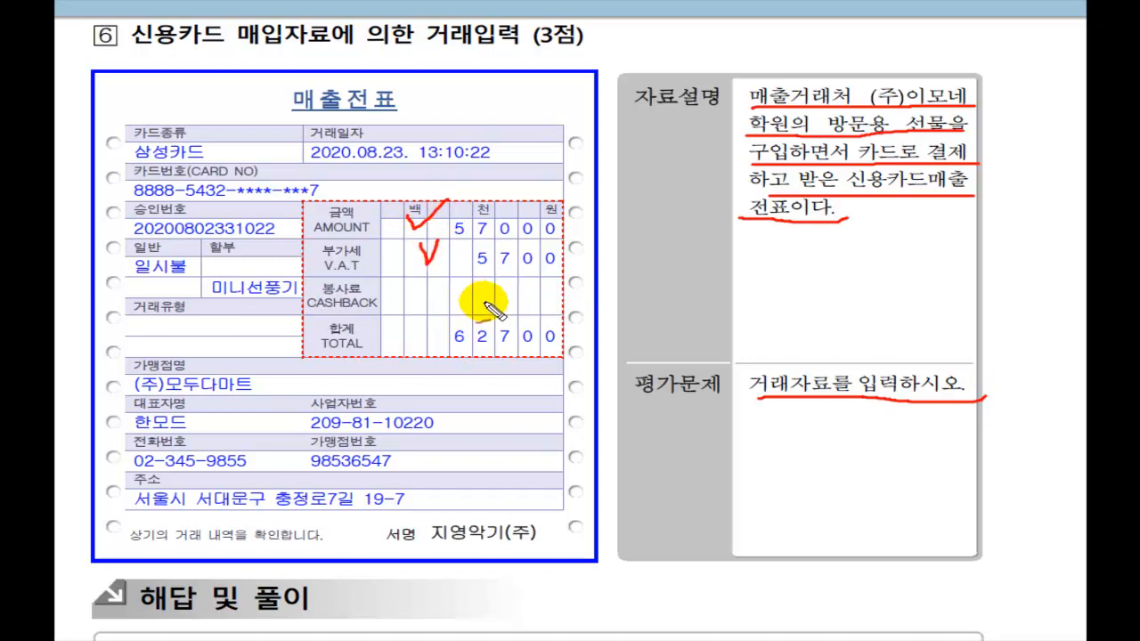
mouse_move(526, 380)
mouse_down()
mouse_move(538, 365)
mouse_move(433, 330)
mouse_move(540, 300)
mouse_move(537, 356)
mouse_up()
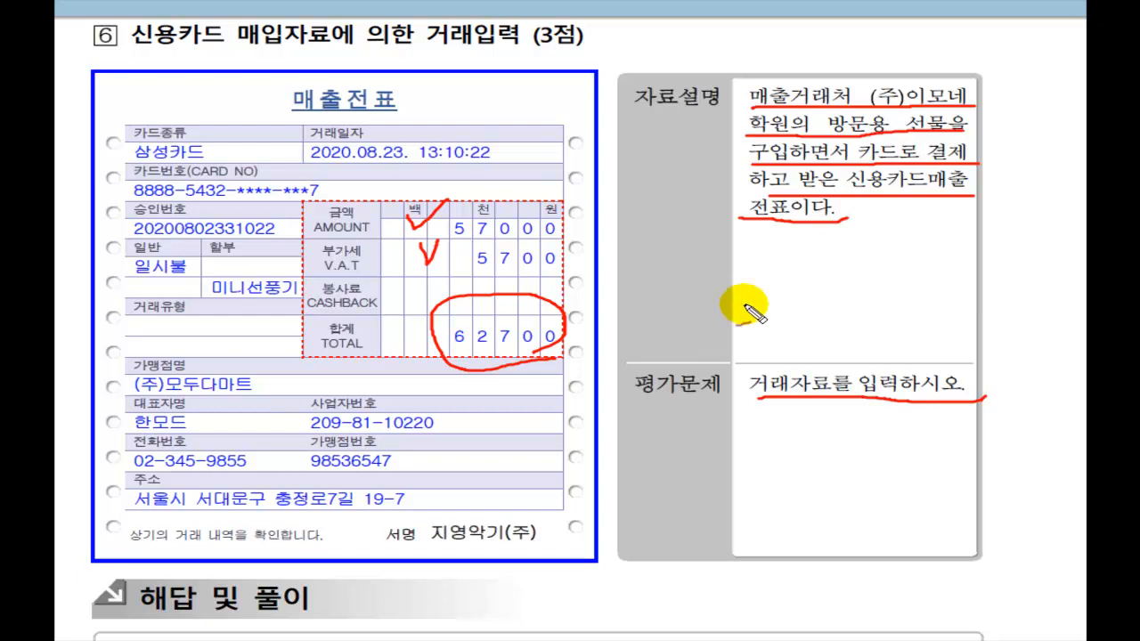
mouse_move(641, 291)
mouse_down()
mouse_move(672, 318)
mouse_move(744, 281)
mouse_move(756, 321)
mouse_move(771, 288)
mouse_move(779, 313)
mouse_move(837, 314)
mouse_move(862, 308)
mouse_move(931, 241)
mouse_move(892, 330)
mouse_up()
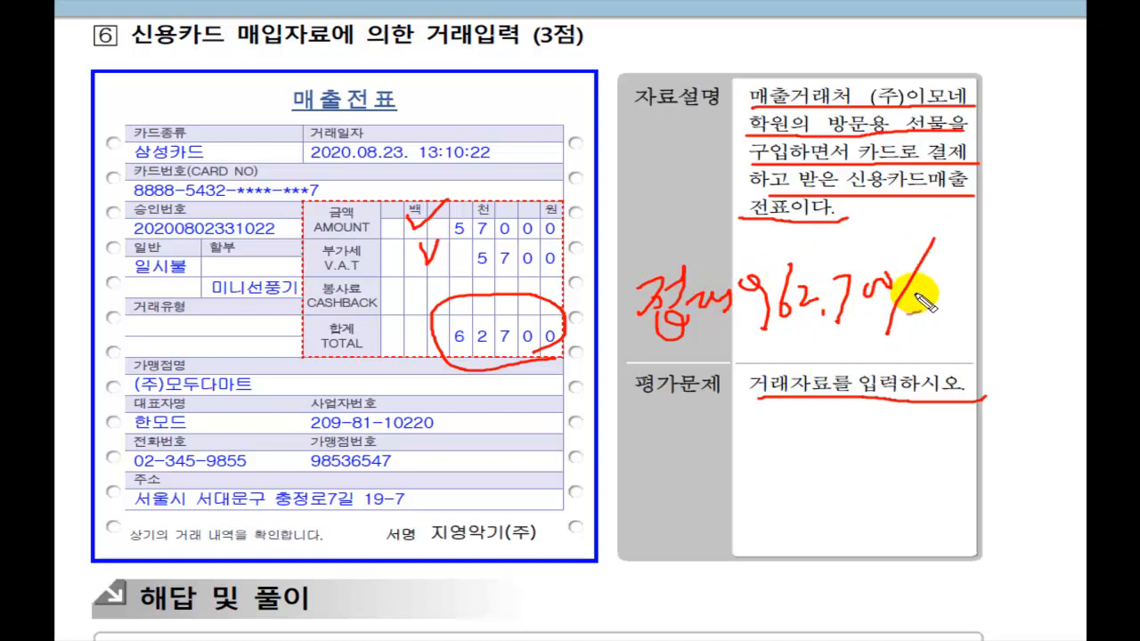
mouse_move(916, 272)
mouse_down()
mouse_move(963, 279)
mouse_move(1033, 267)
mouse_move(1044, 283)
mouse_move(1078, 285)
mouse_move(1069, 255)
mouse_move(1082, 283)
mouse_up()
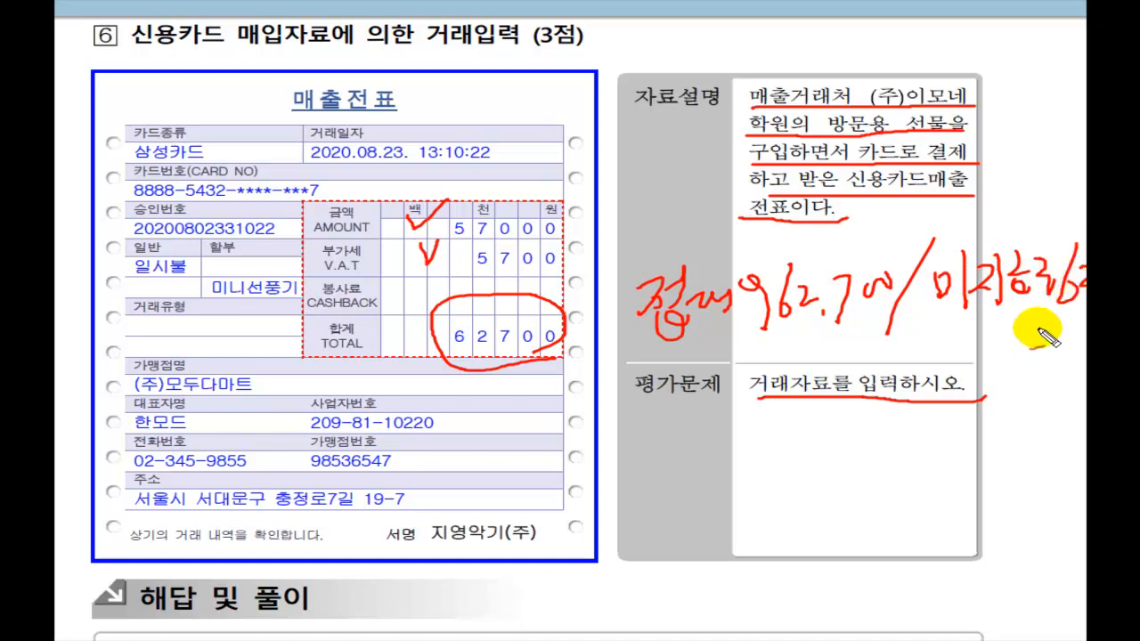
drag(925, 322, 1082, 317)
mouse_move(984, 215)
mouse_down()
mouse_move(996, 260)
mouse_move(1032, 199)
mouse_up()
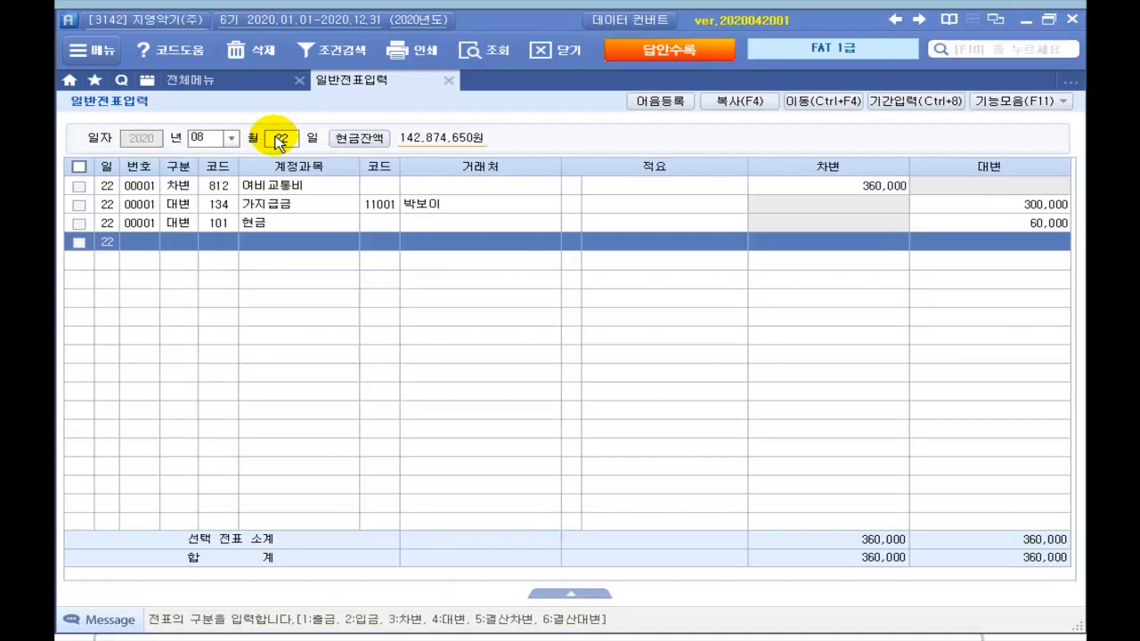
Step: Start an August 23 voucher debiting 813 접대비 for 62,700
click(285, 136)
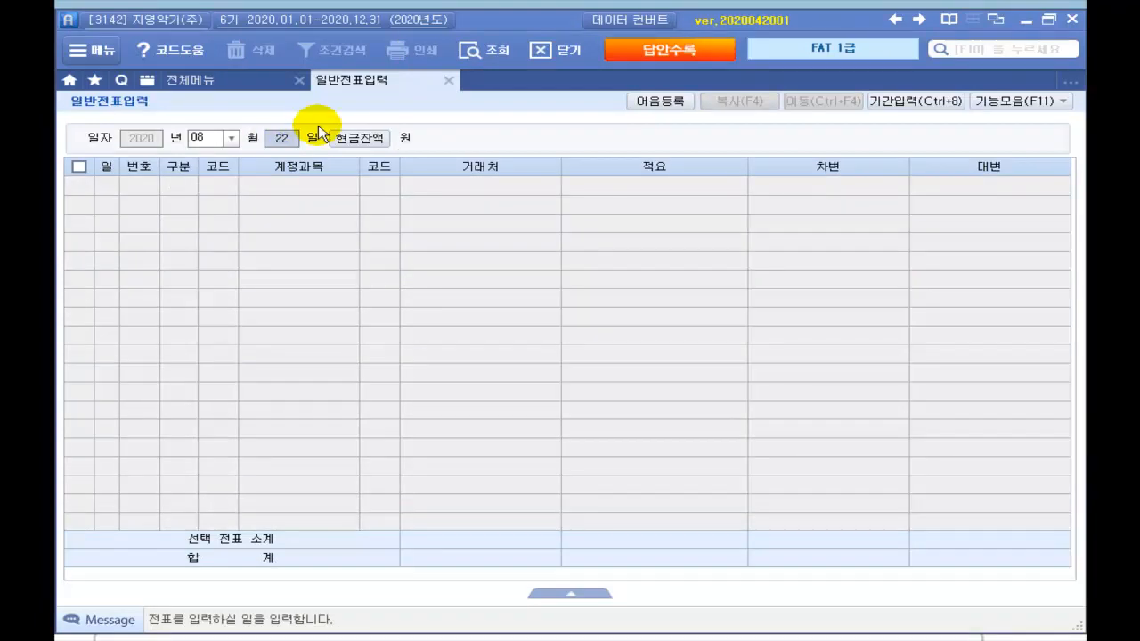
text(23)
key(Return)
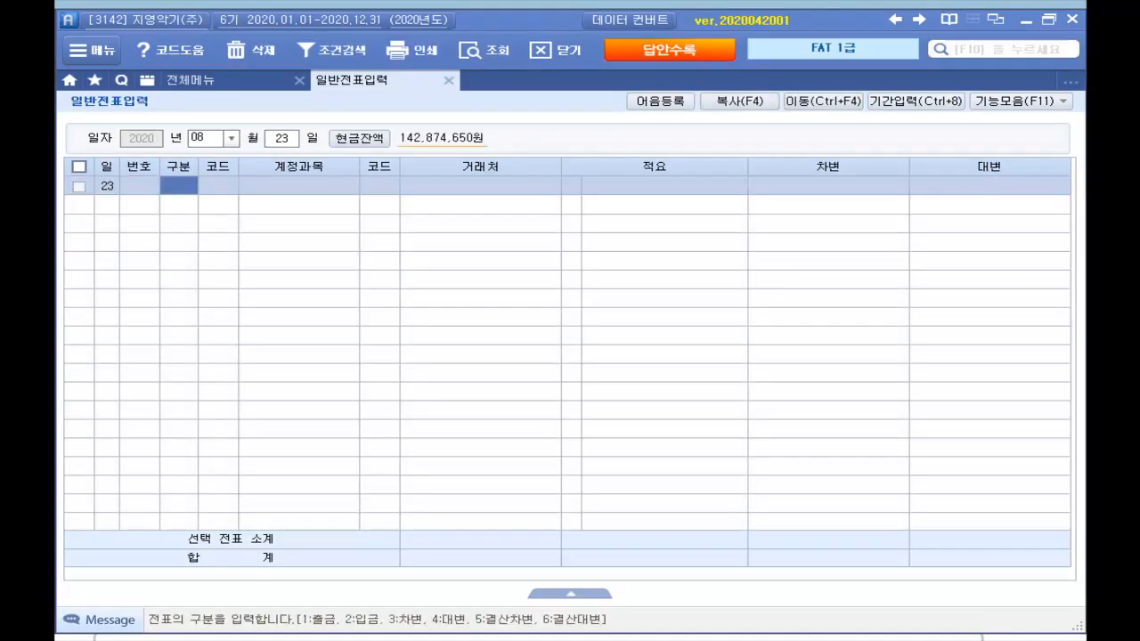
text(3)
key(Return)
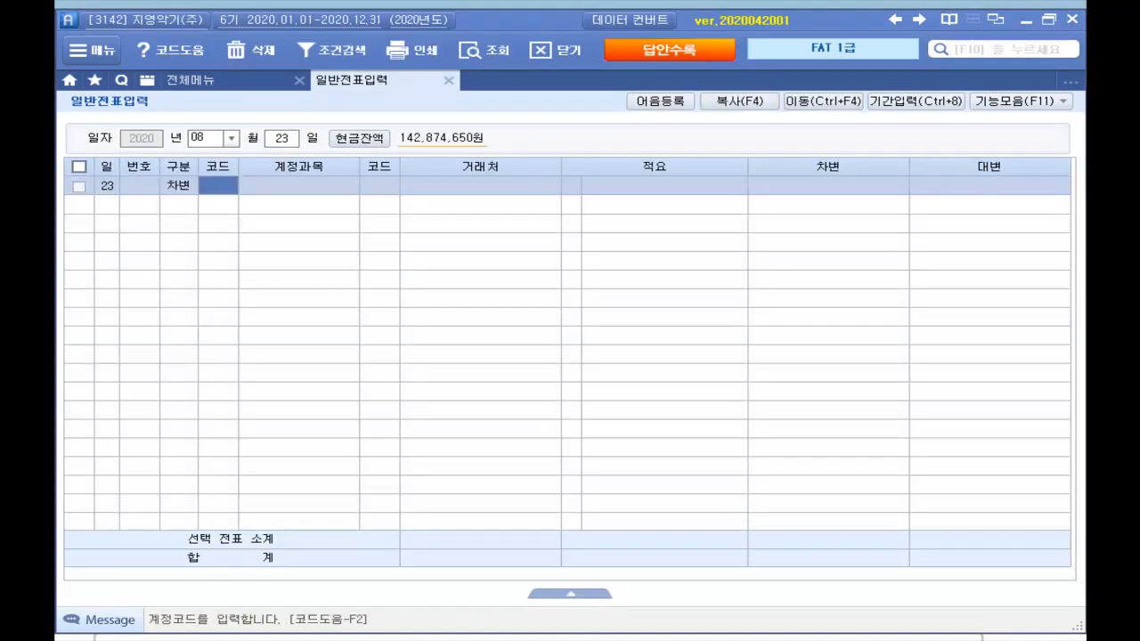
text(접대)
key(Return)
key(Down)
key(Down)
key(Down)
key(Return)
key(Return)
key(Return)
key(Return)
key(Return)
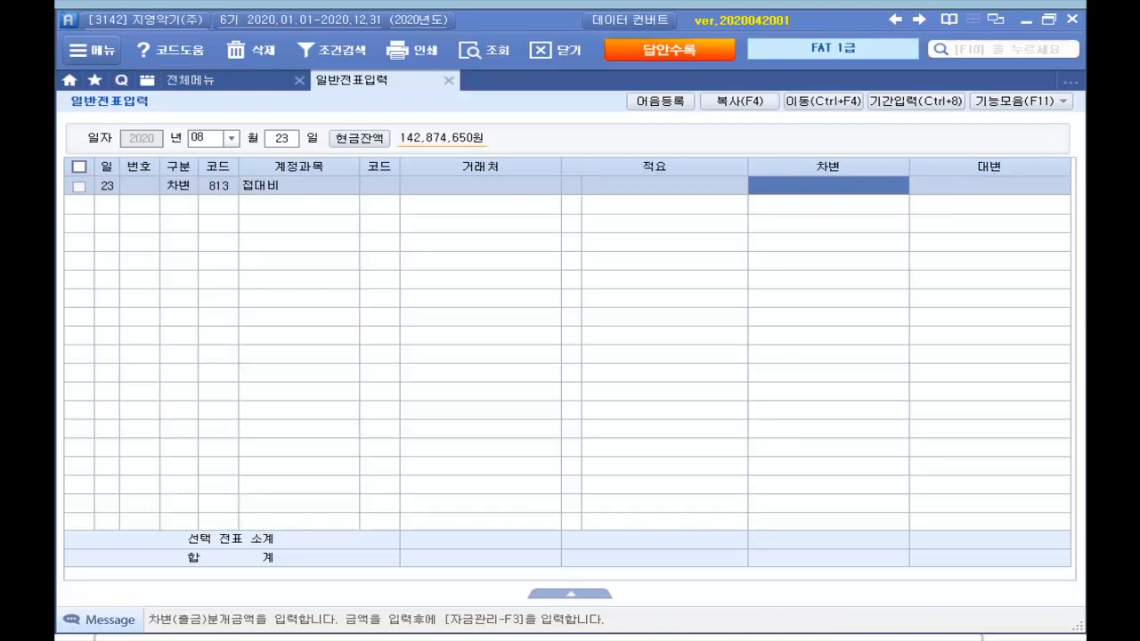
text(62)
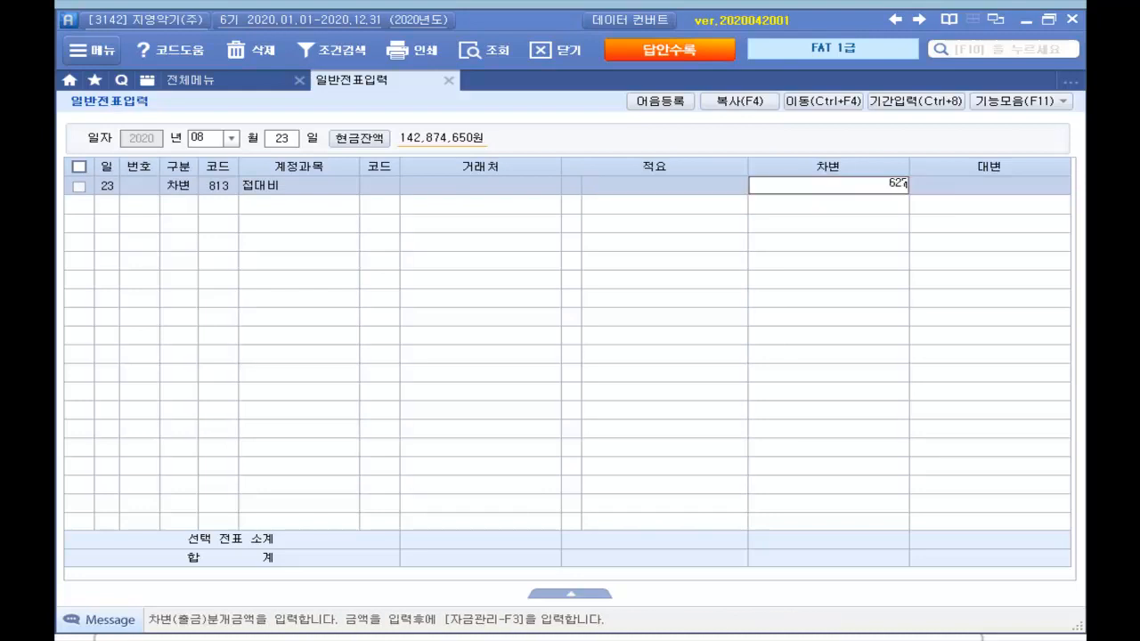
key(Return)
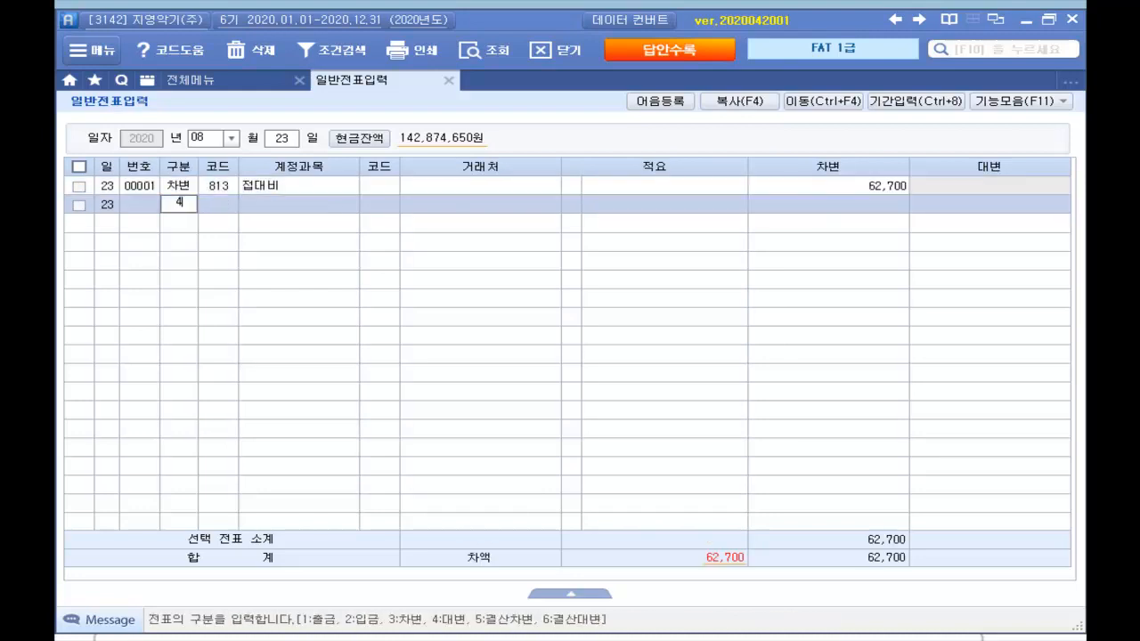
Step: Credit 253 미지급금 62,700 with 삼성카드 as the partner
key(Return)
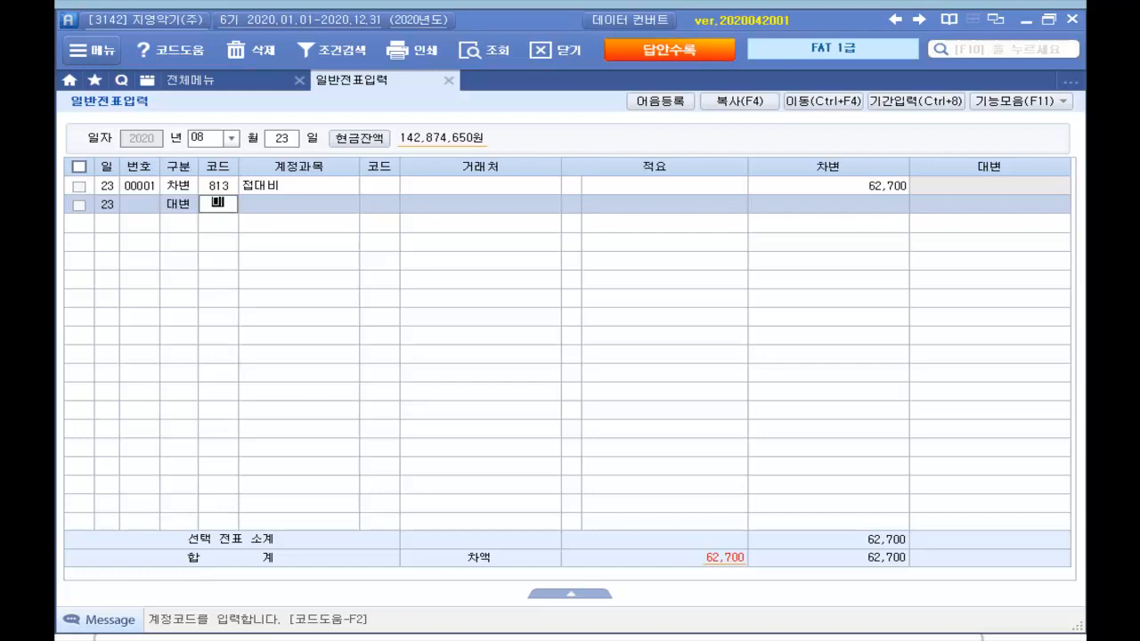
key(Return)
key(Return)
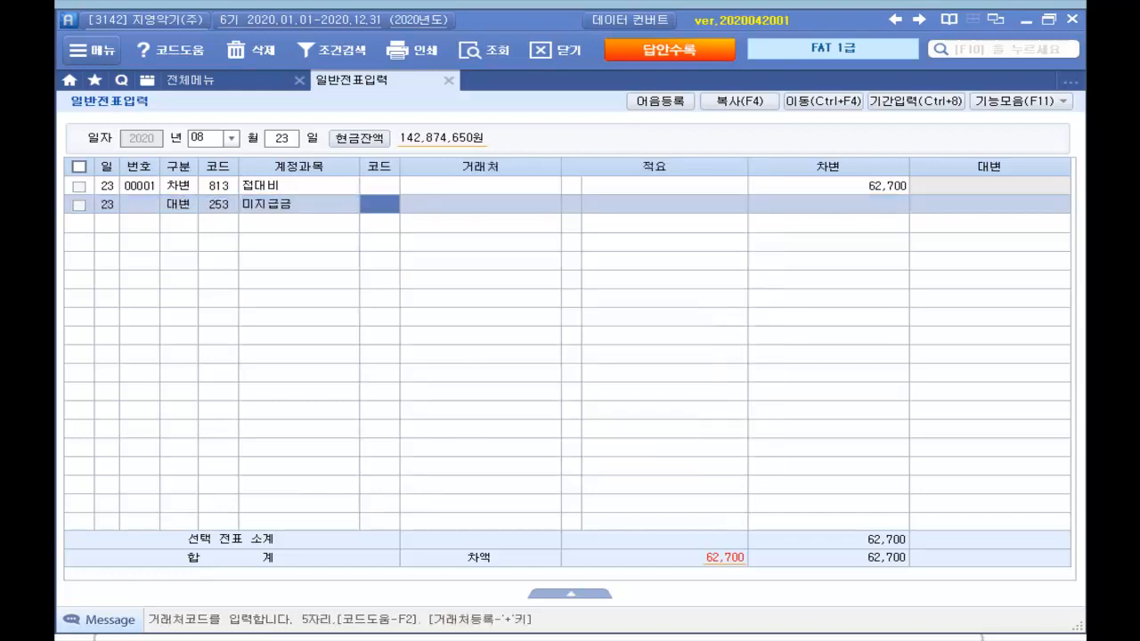
key(Return)
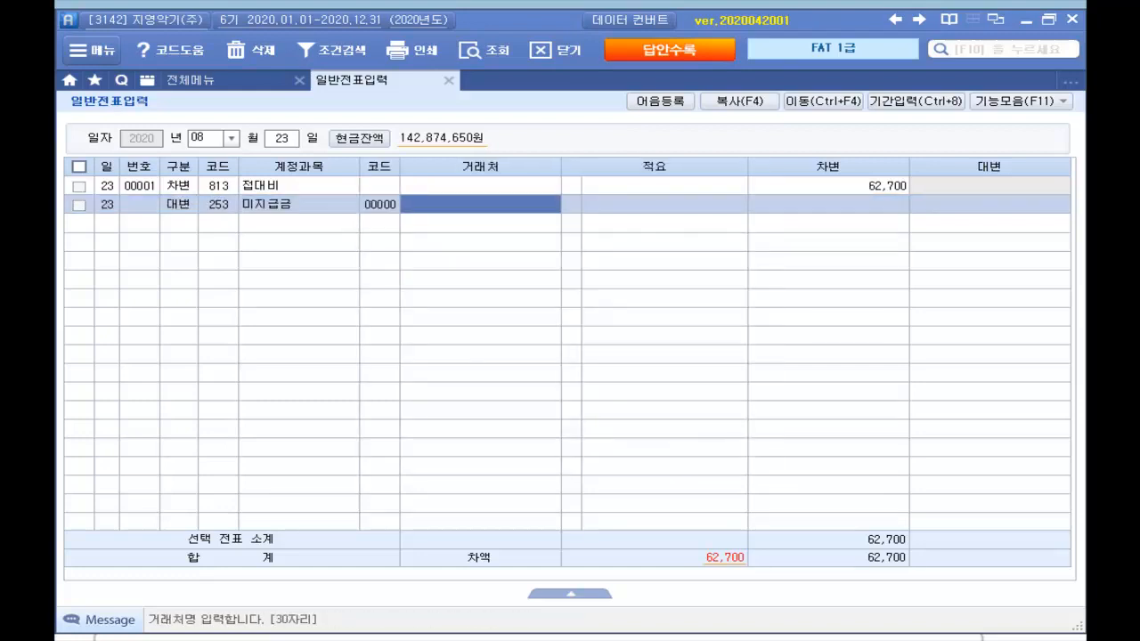
text(사ㅁ서)
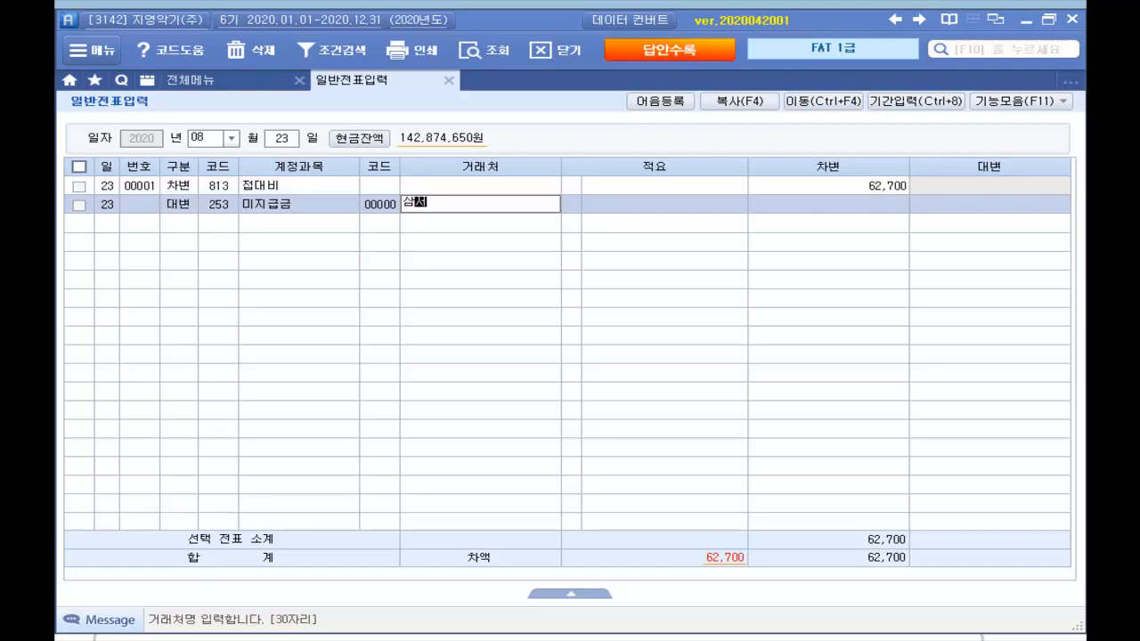
text(ㅇ)
key(Return)
key(Down)
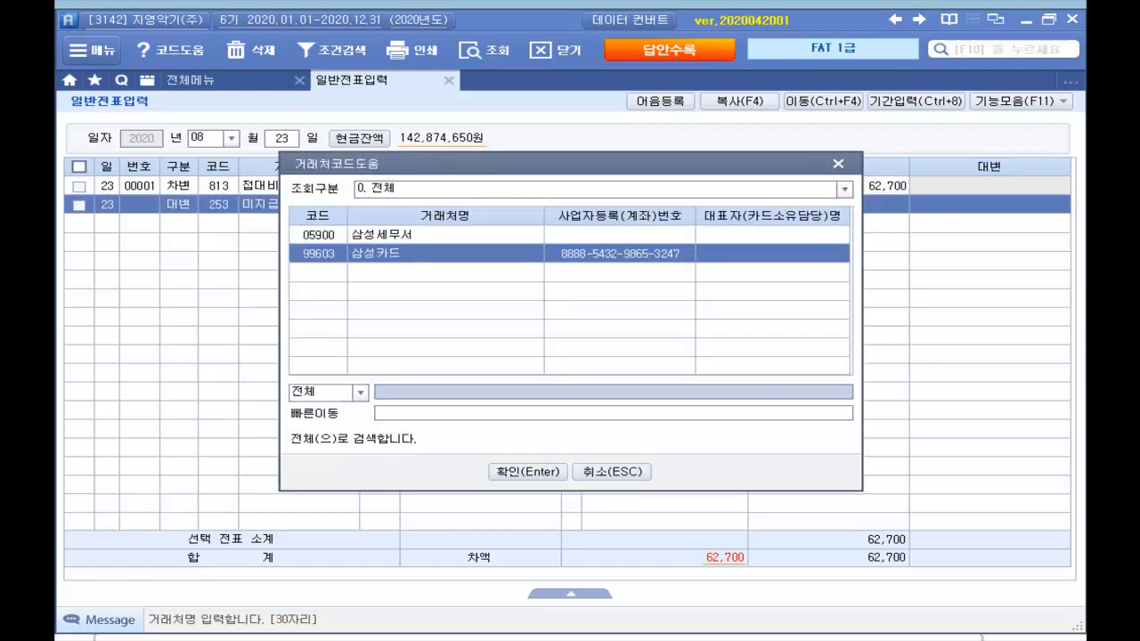
key(Return)
key(Return)
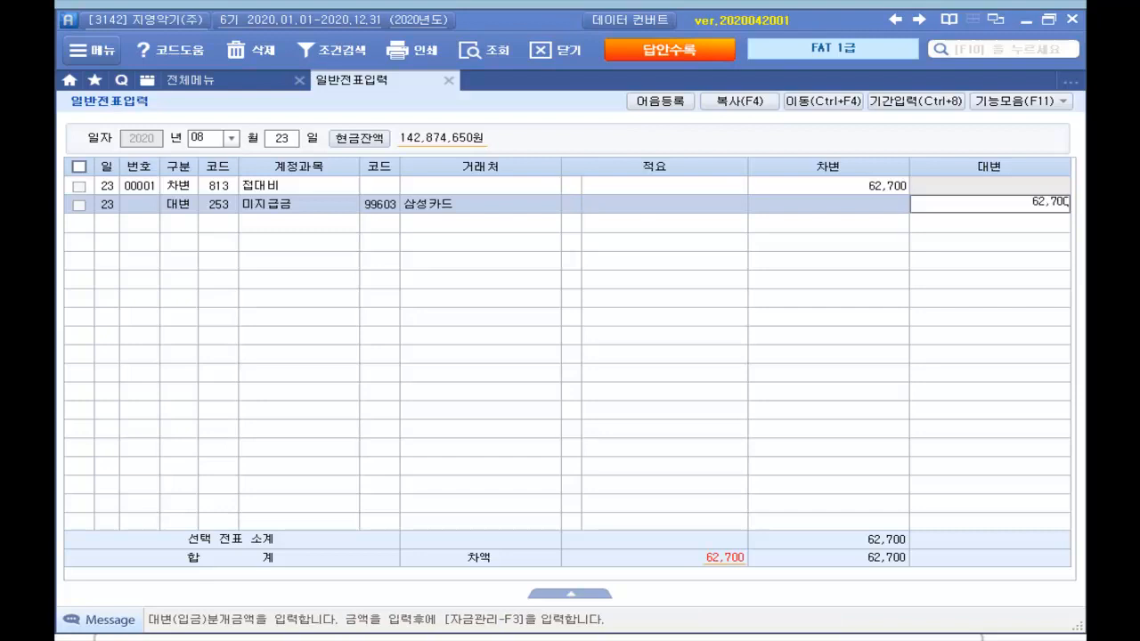
key(Return)
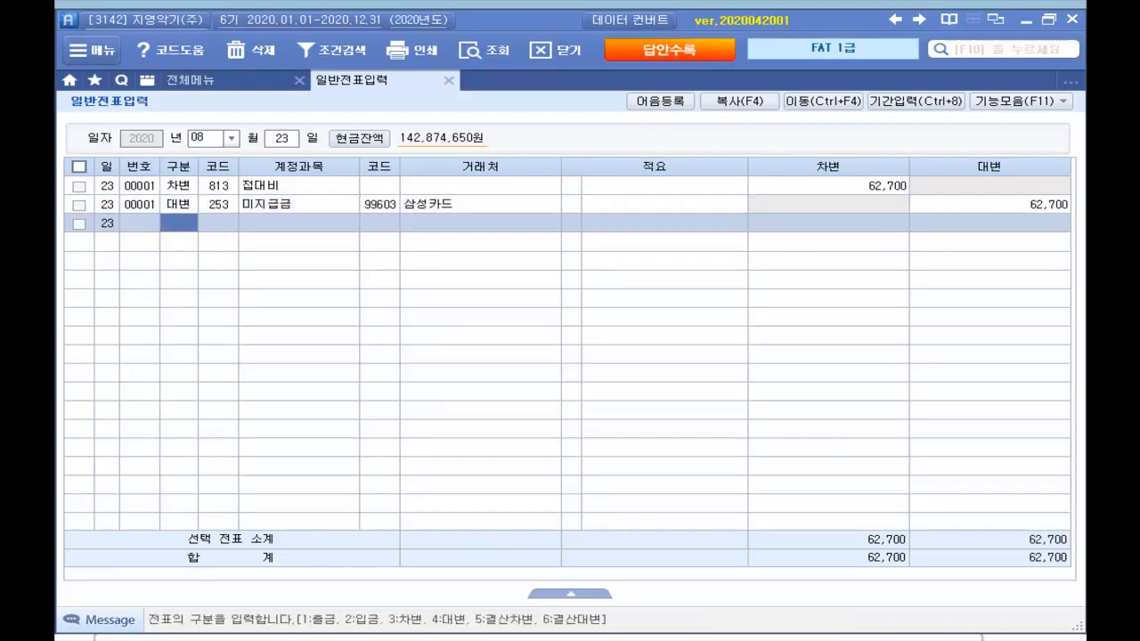
key(alt+Tab)
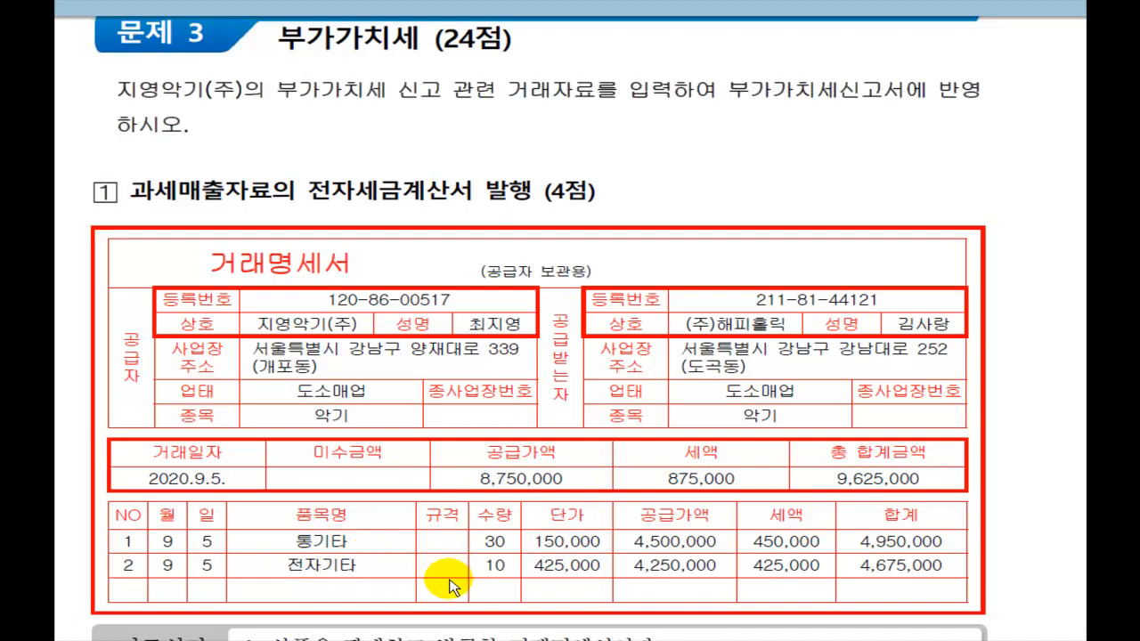
Step: Underline the 625,000 check and bank-deposit terms, circle the guitar items, and underline the issuing tasks
scroll(450, 584, down, 3)
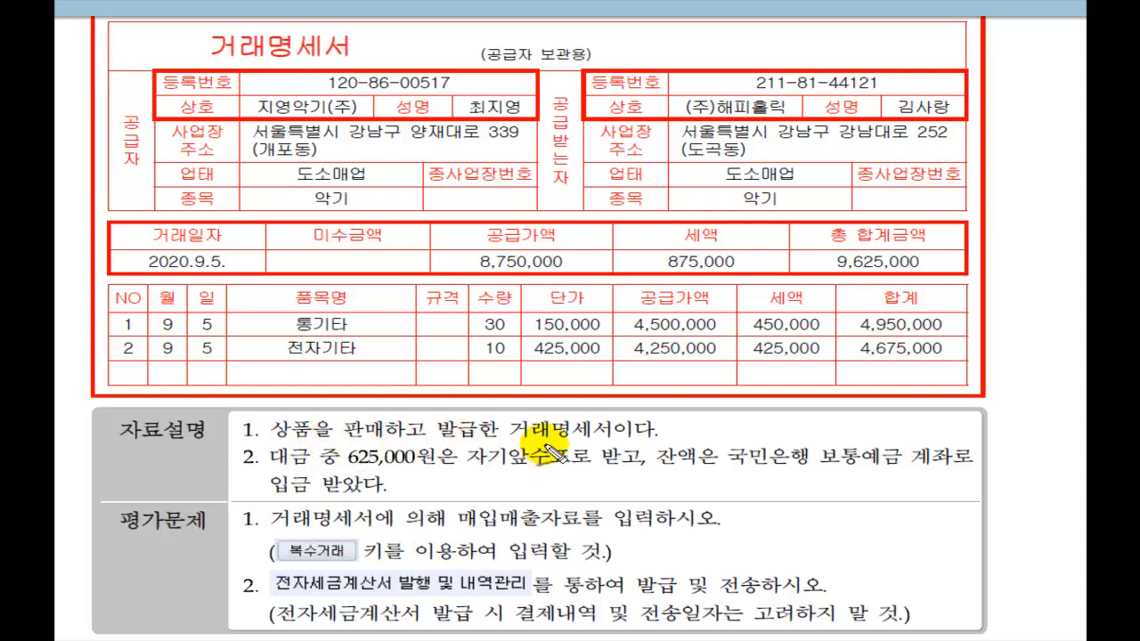
mouse_move(269, 467)
mouse_down()
mouse_move(613, 474)
mouse_move(657, 451)
mouse_move(748, 477)
mouse_move(973, 473)
mouse_up()
drag(278, 495, 405, 492)
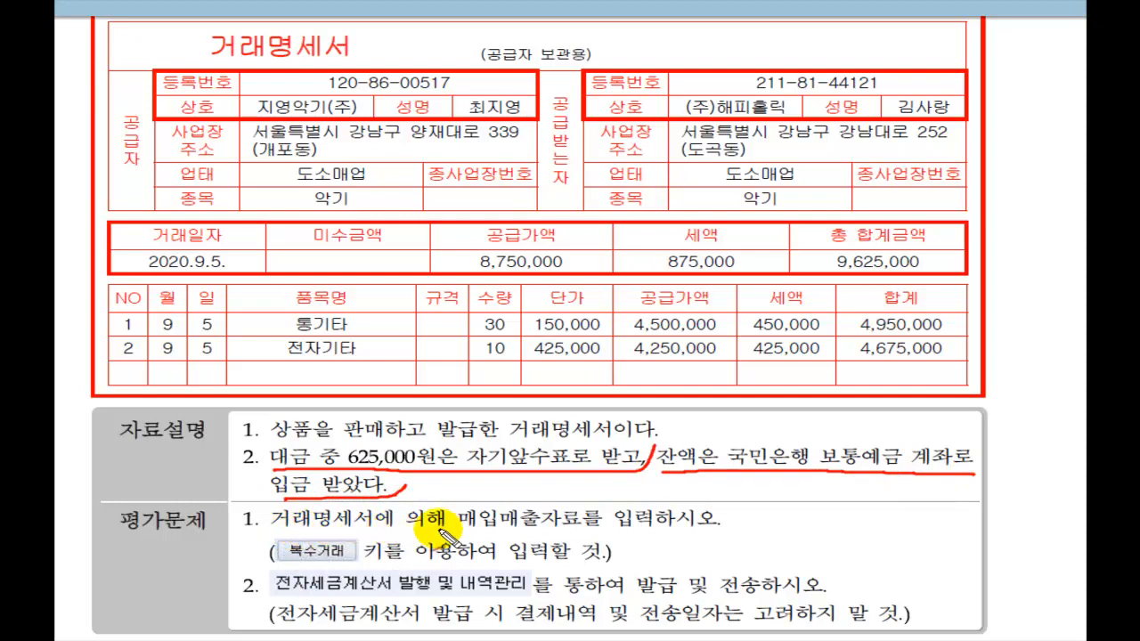
mouse_move(458, 537)
mouse_down()
mouse_move(726, 535)
mouse_move(753, 523)
mouse_up()
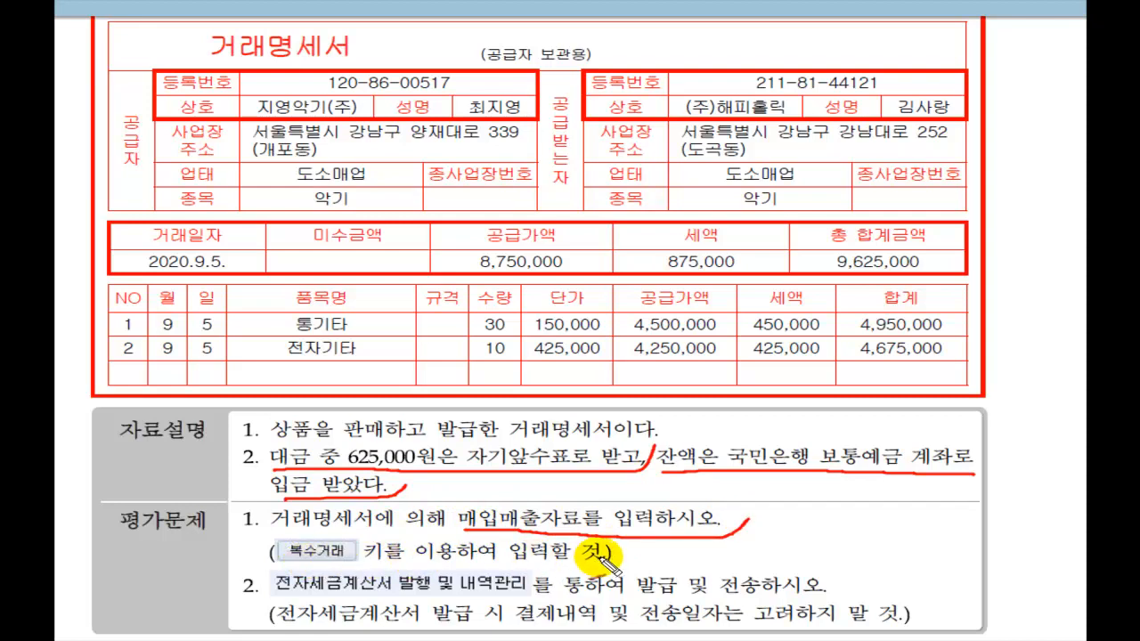
mouse_move(407, 366)
mouse_down()
mouse_move(239, 352)
mouse_move(374, 311)
mouse_move(374, 361)
mouse_up()
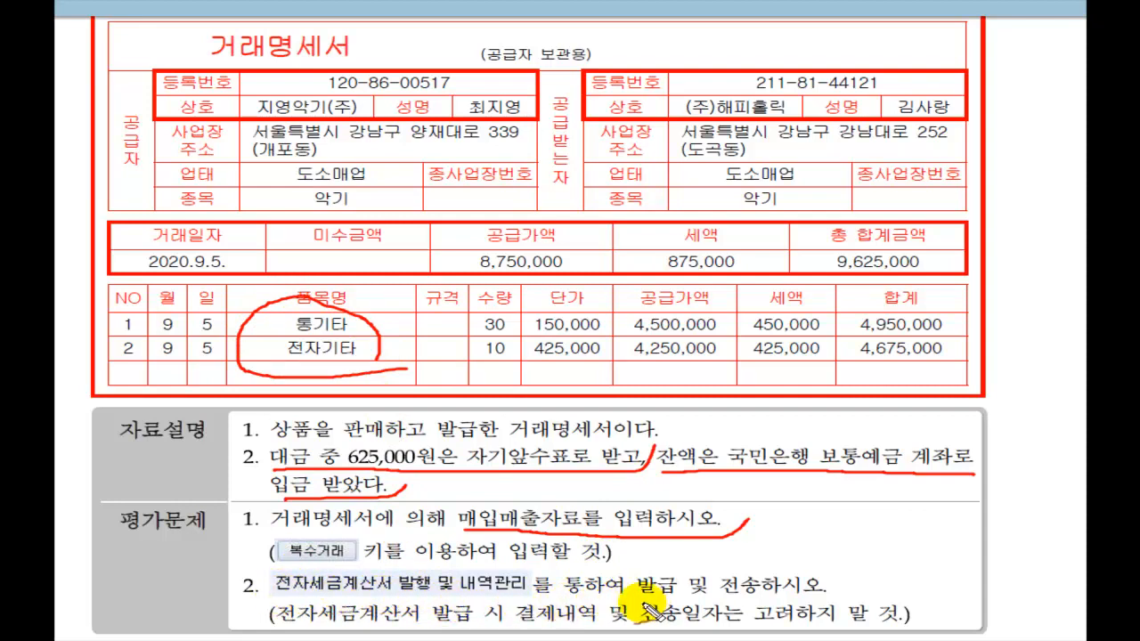
mouse_move(643, 595)
mouse_down()
mouse_move(815, 592)
mouse_move(841, 581)
mouse_up()
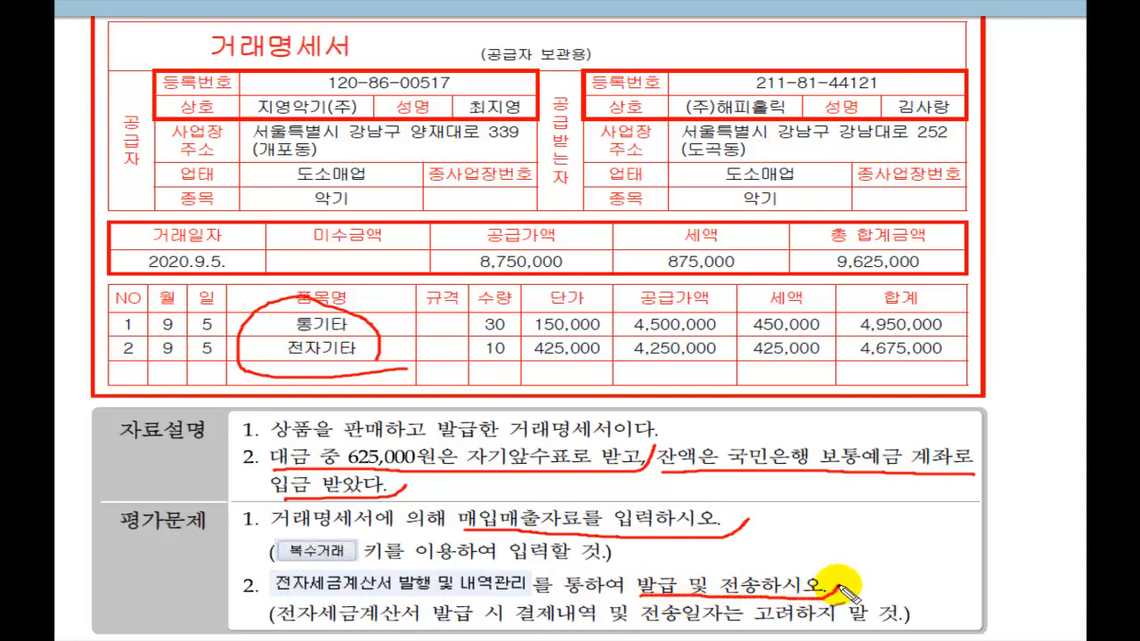
mouse_move(272, 621)
mouse_down()
mouse_move(813, 629)
mouse_move(904, 626)
mouse_move(931, 607)
mouse_up()
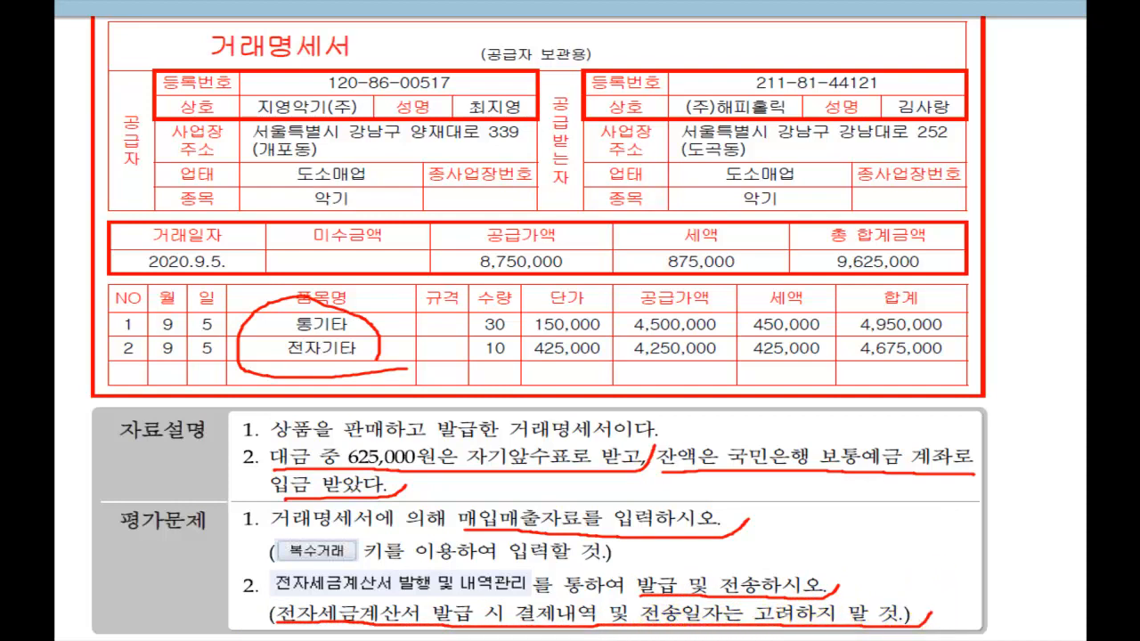
key(Escape)
Step: Mark the answer's 11.과세, 통기타외, 00107.해피홀릭, 3.혼합, 625,000 cash and 9,000,000 국민은행 entries
scroll(617, 432, down, 3)
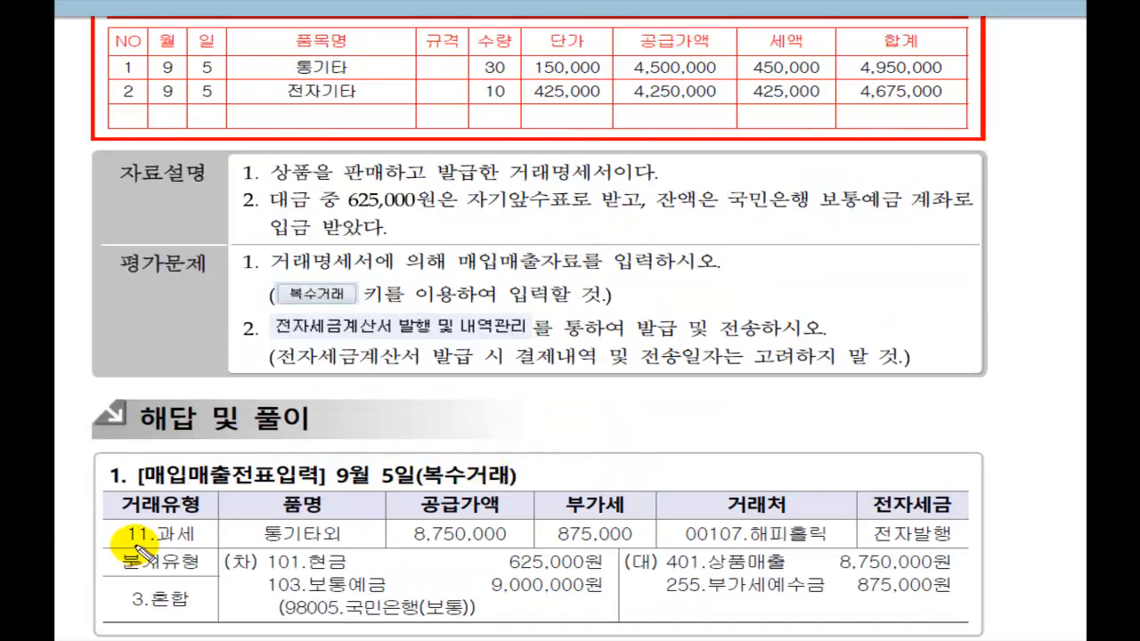
mouse_move(125, 543)
mouse_down()
mouse_move(193, 541)
mouse_move(210, 518)
mouse_up()
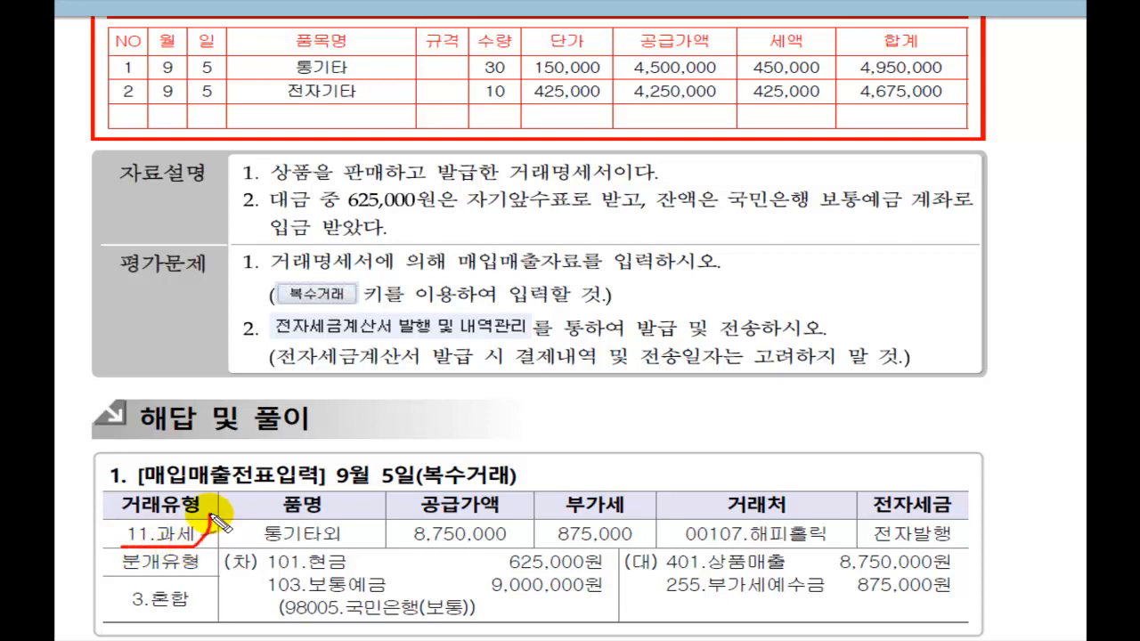
drag(241, 545, 372, 524)
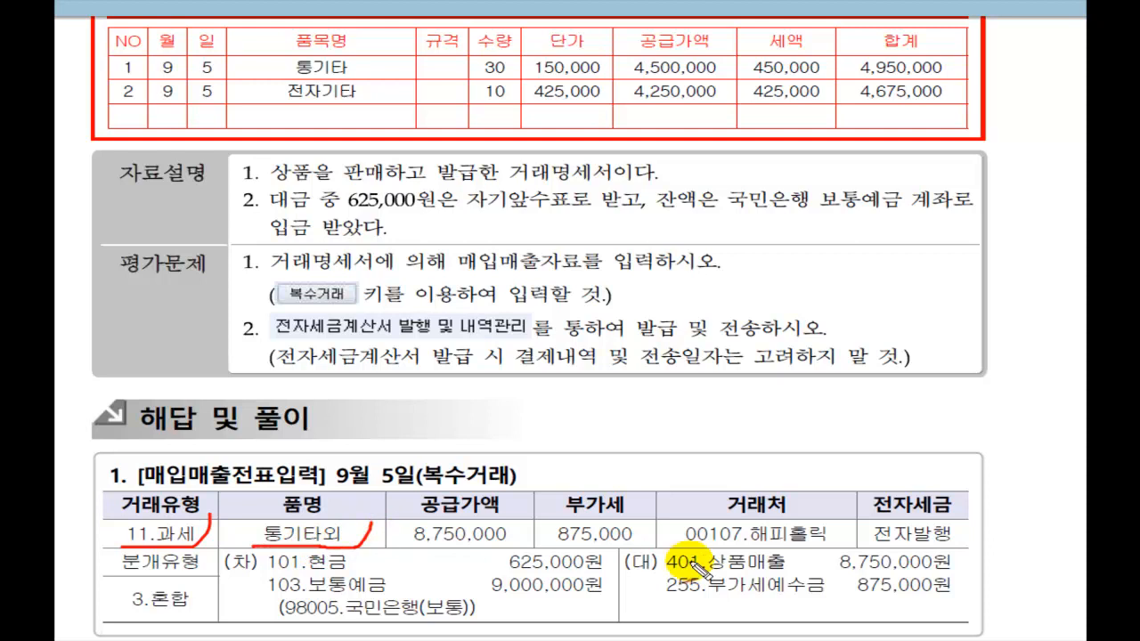
mouse_move(659, 538)
mouse_down()
mouse_move(816, 554)
mouse_move(853, 532)
mouse_up()
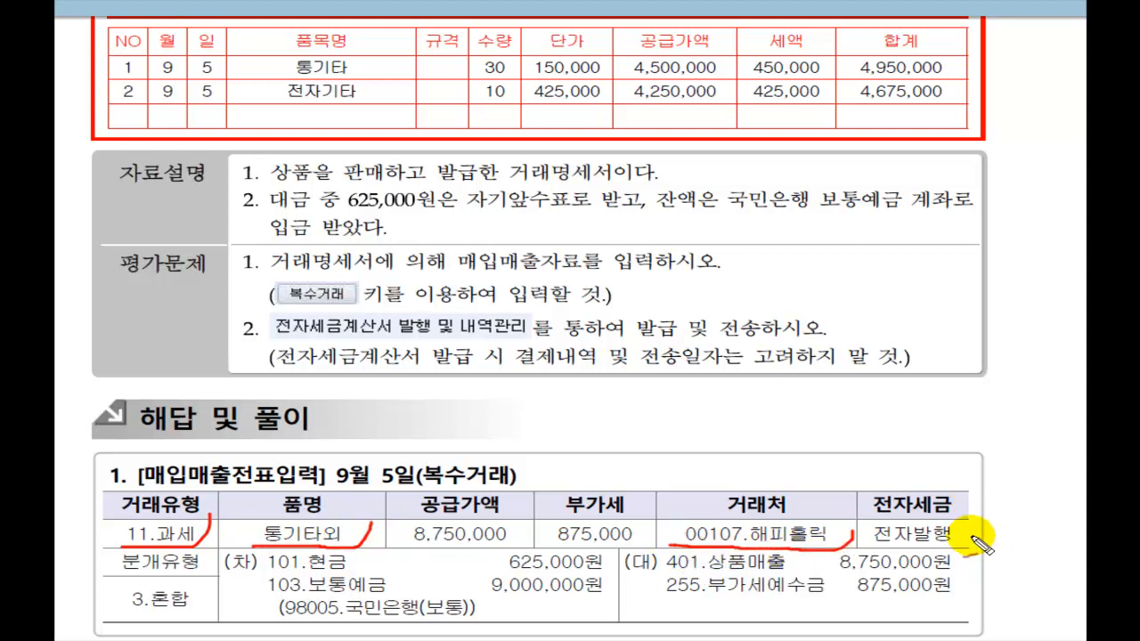
mouse_move(975, 526)
mouse_down()
mouse_move(962, 548)
mouse_move(987, 547)
mouse_up()
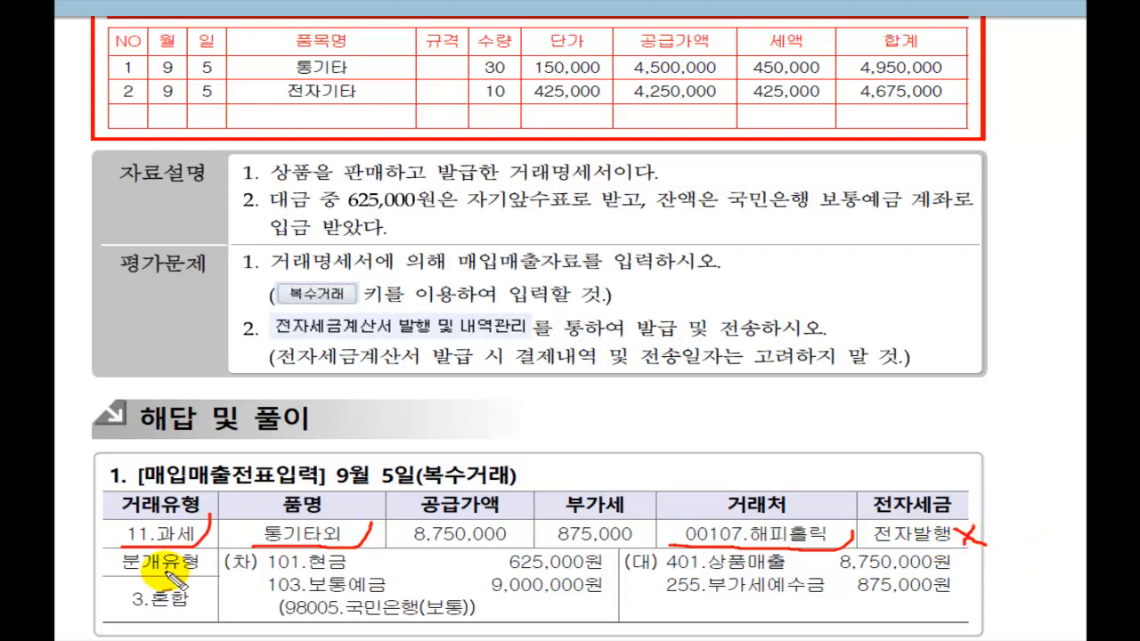
mouse_move(116, 620)
mouse_down()
mouse_move(175, 611)
mouse_move(192, 594)
mouse_up()
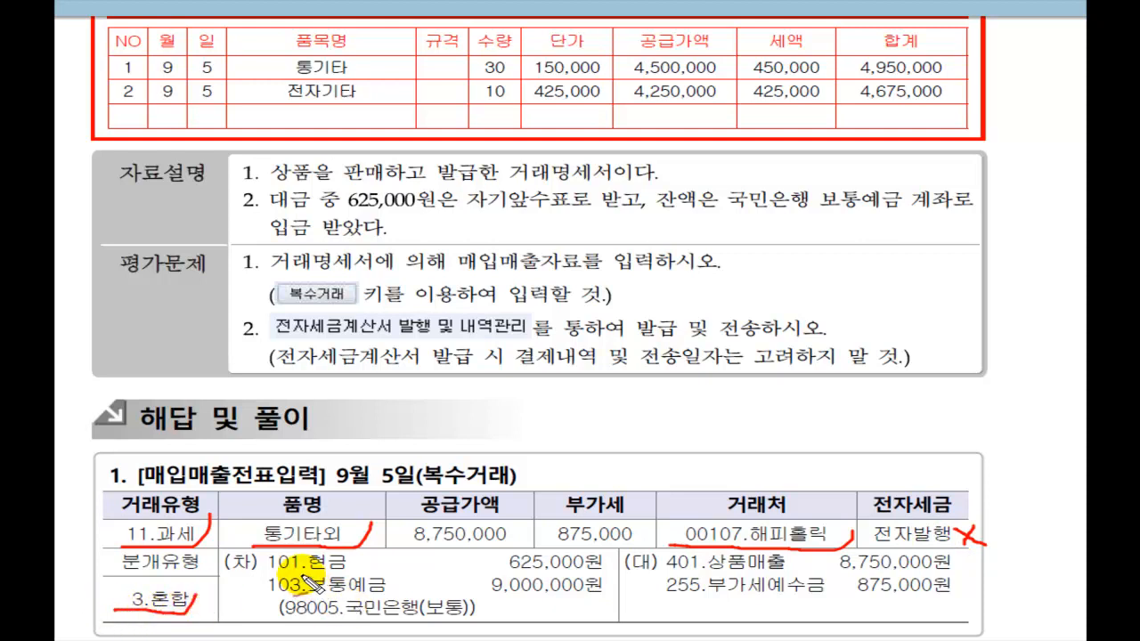
drag(305, 572, 622, 572)
drag(281, 596, 613, 595)
mouse_move(222, 593)
mouse_down()
mouse_move(231, 609)
mouse_move(258, 577)
mouse_up()
mouse_move(294, 628)
mouse_down()
mouse_move(492, 626)
mouse_move(500, 611)
mouse_up()
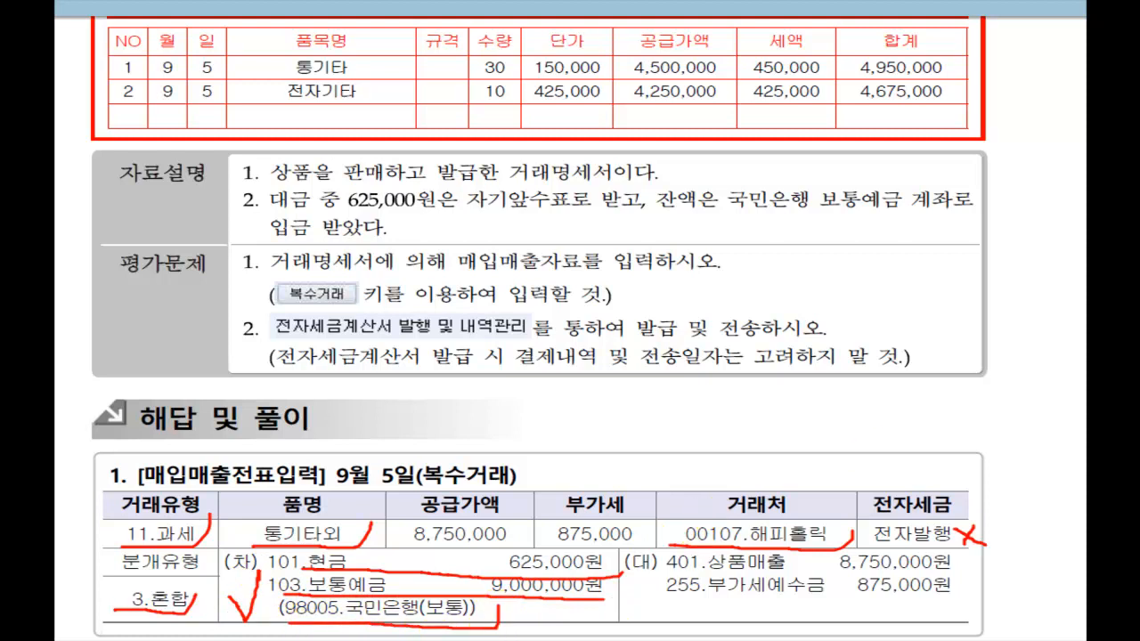
key(Escape)
key(alt+Tab)
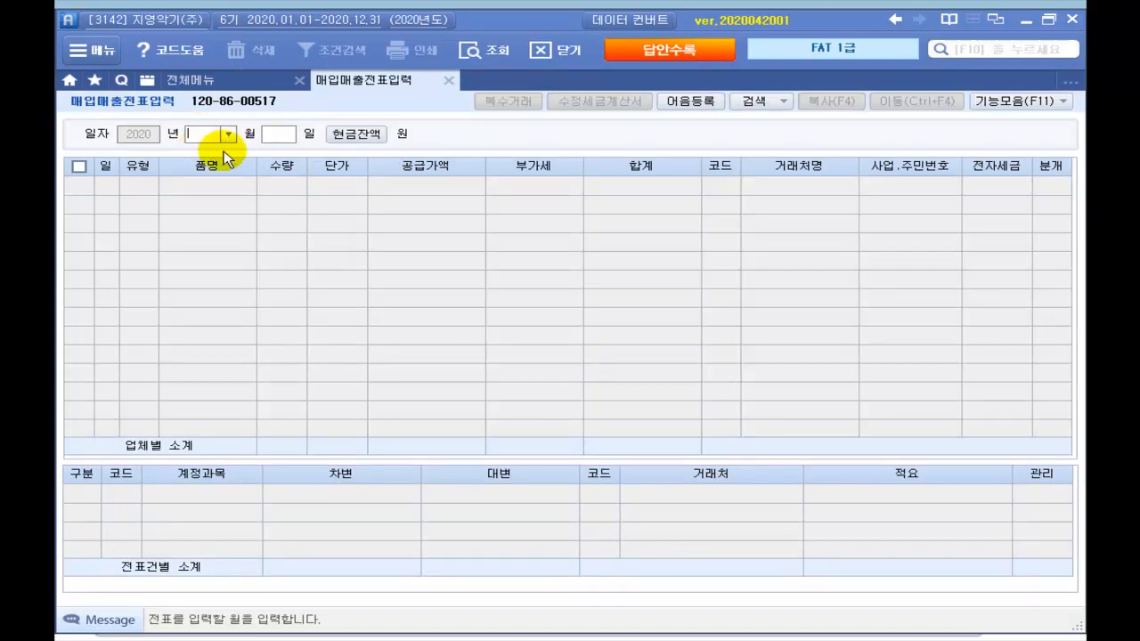
Step: Start a 09/05 sales row with transaction type 11 과세
text(0)
text(05)
key(Return)
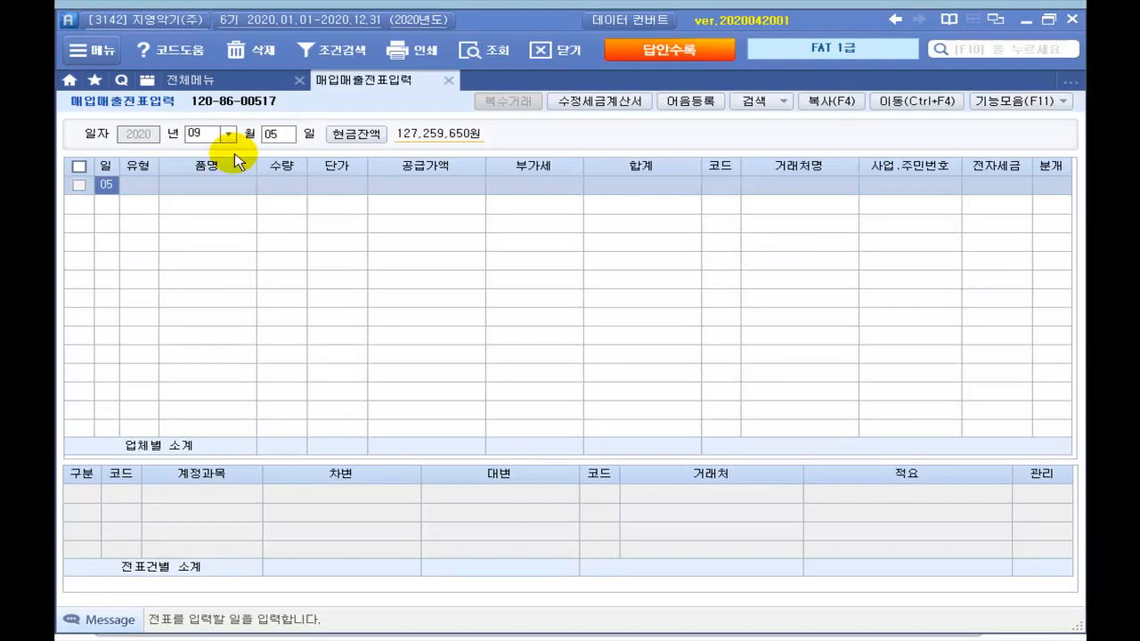
key(Return)
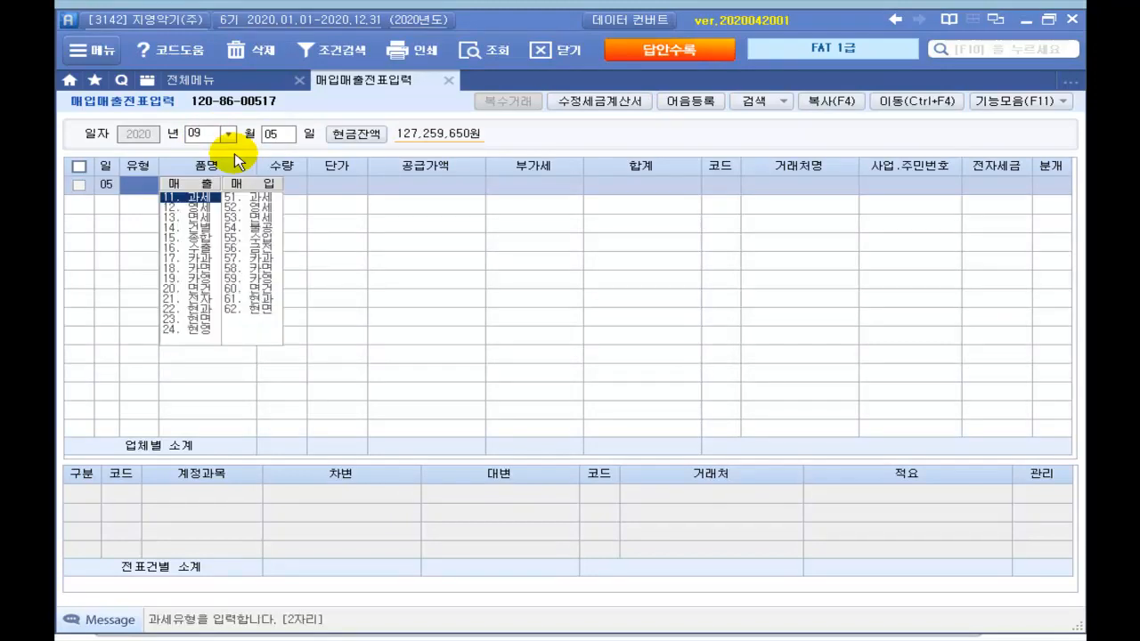
text(11)
key(Return)
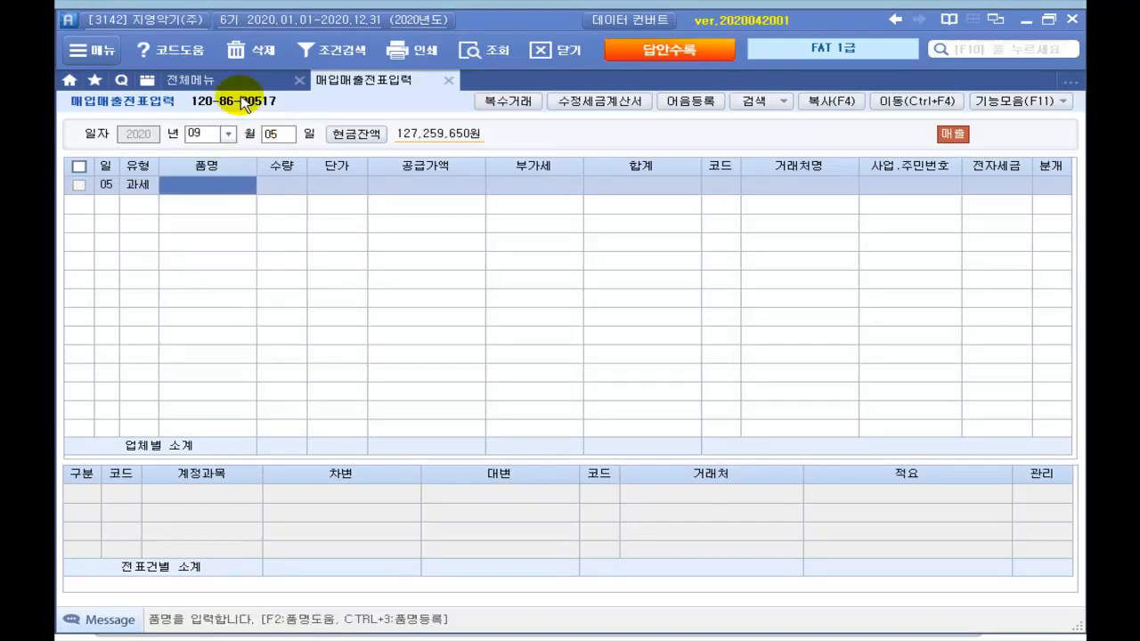
Step: Enter multiple items 통기타 30 × 150,000 and 전자기타 10 × 425,000 and apply them
click(511, 105)
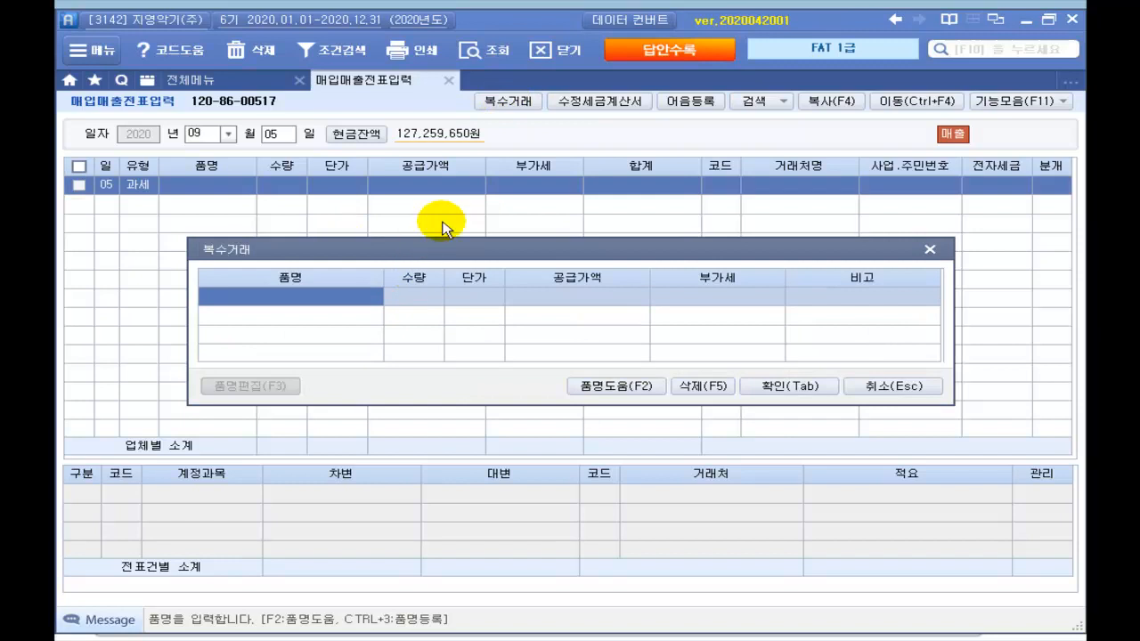
text(볼)
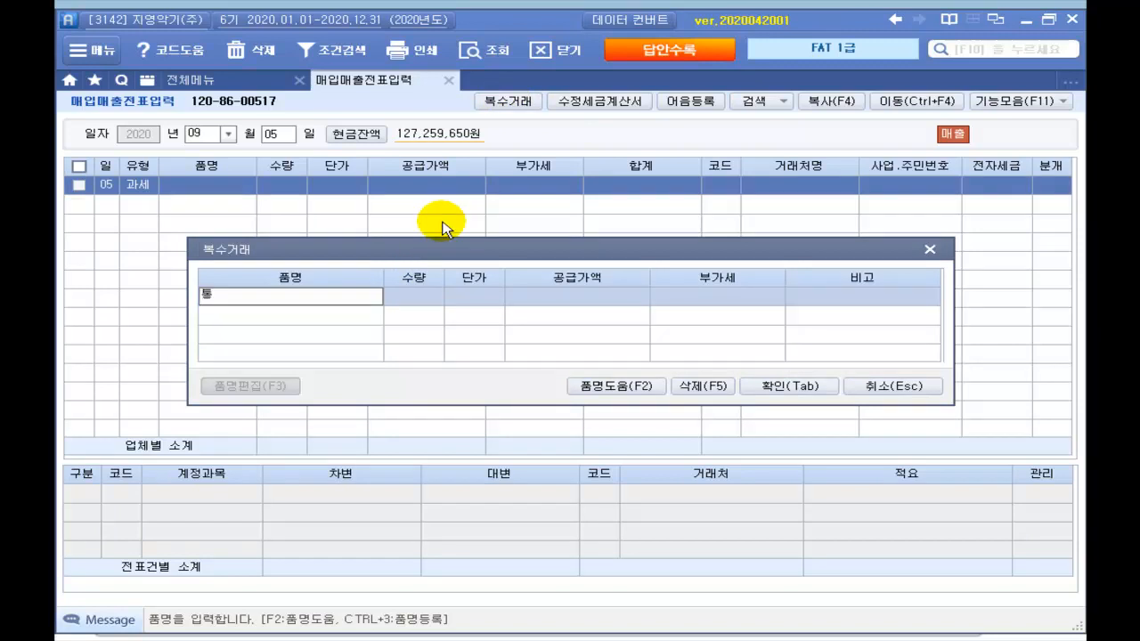
text(기타)
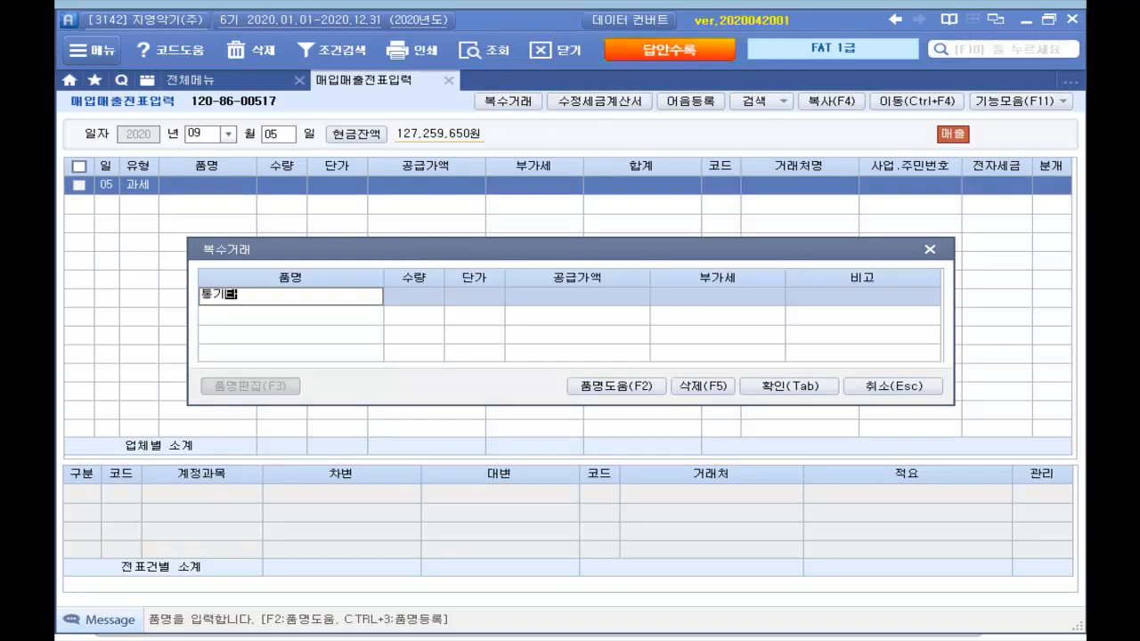
key(Return)
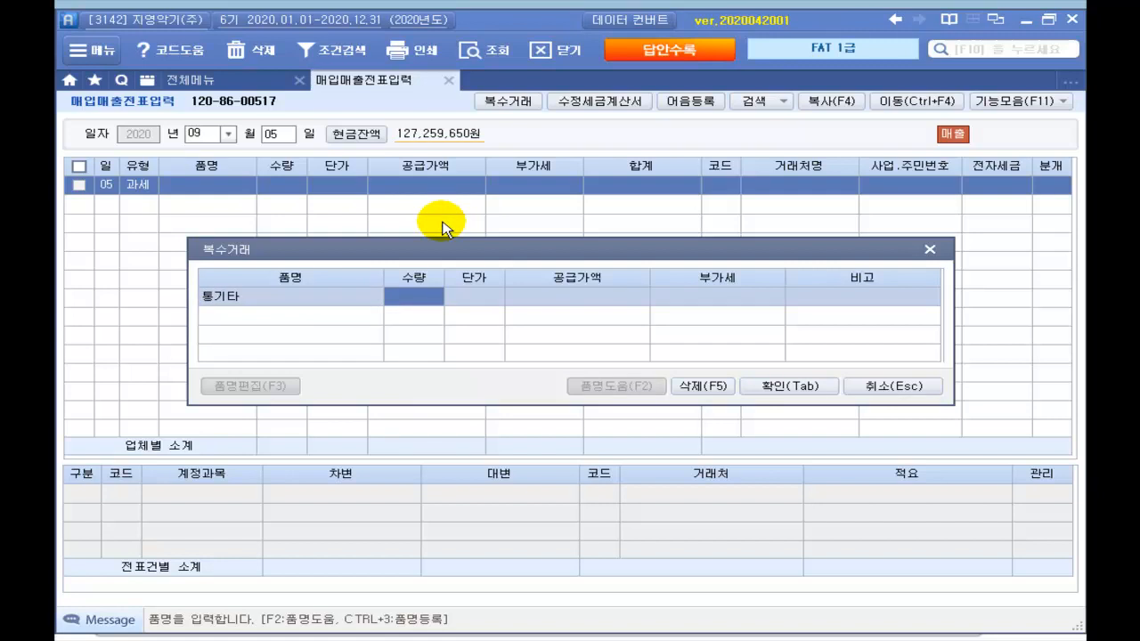
text(30)
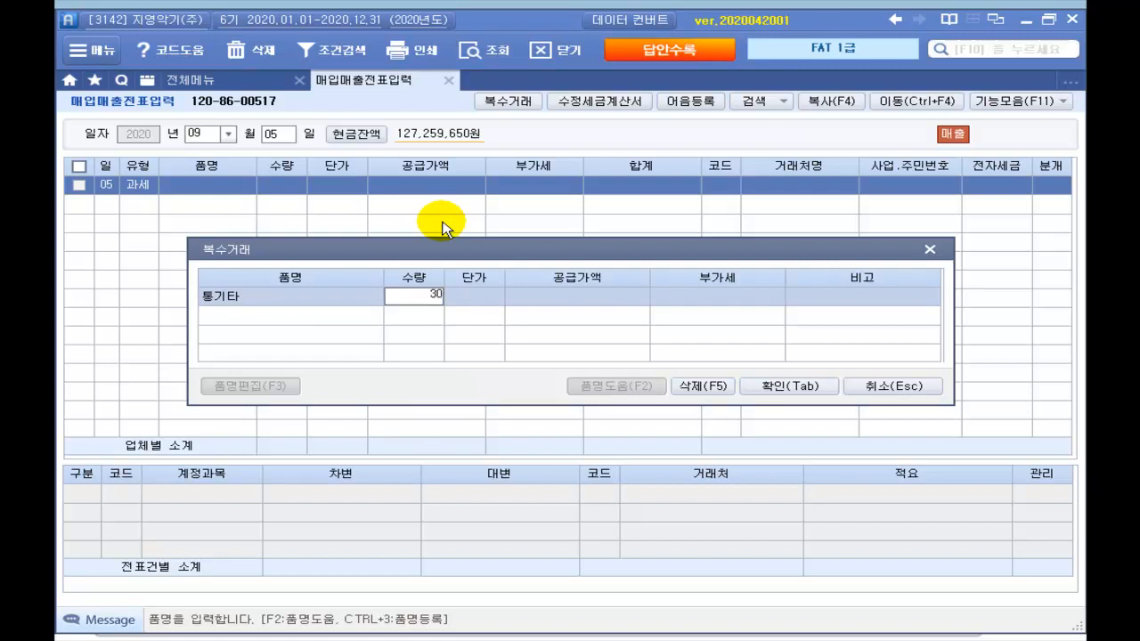
key(Return)
text(150000)
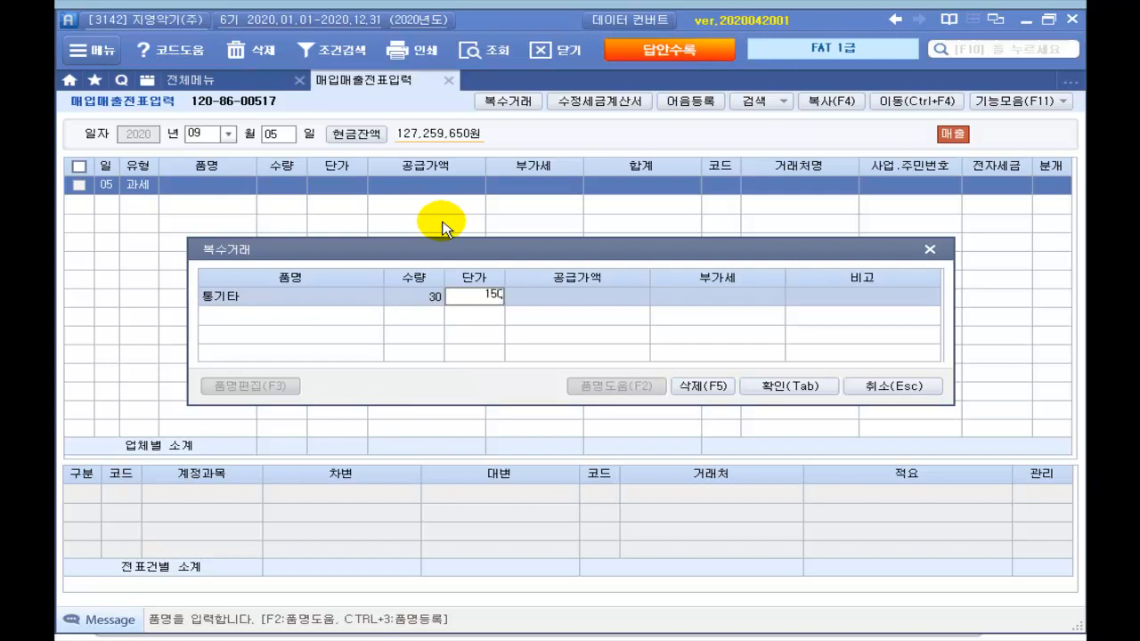
key(Return)
key(Return)
key(Return)
key(Return)
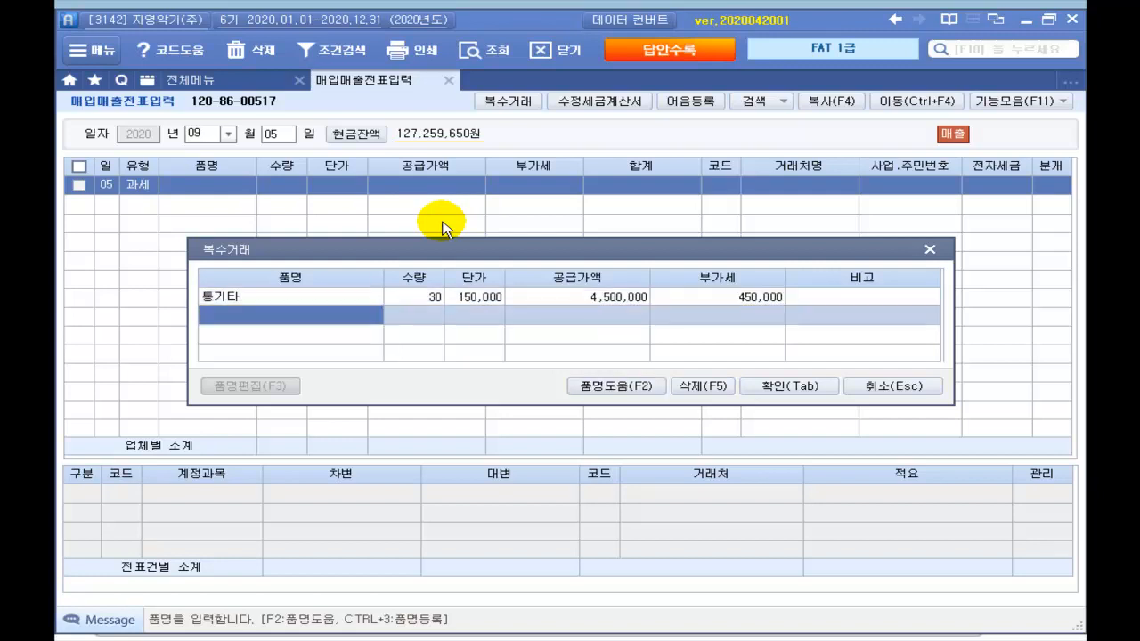
text(전자기타)
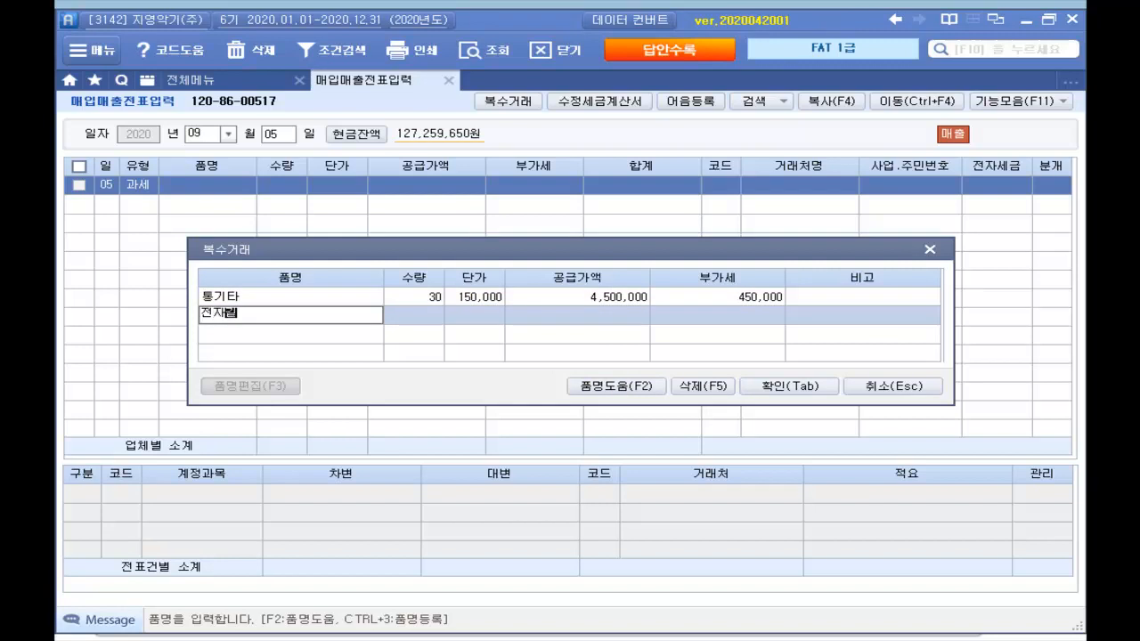
key(Return)
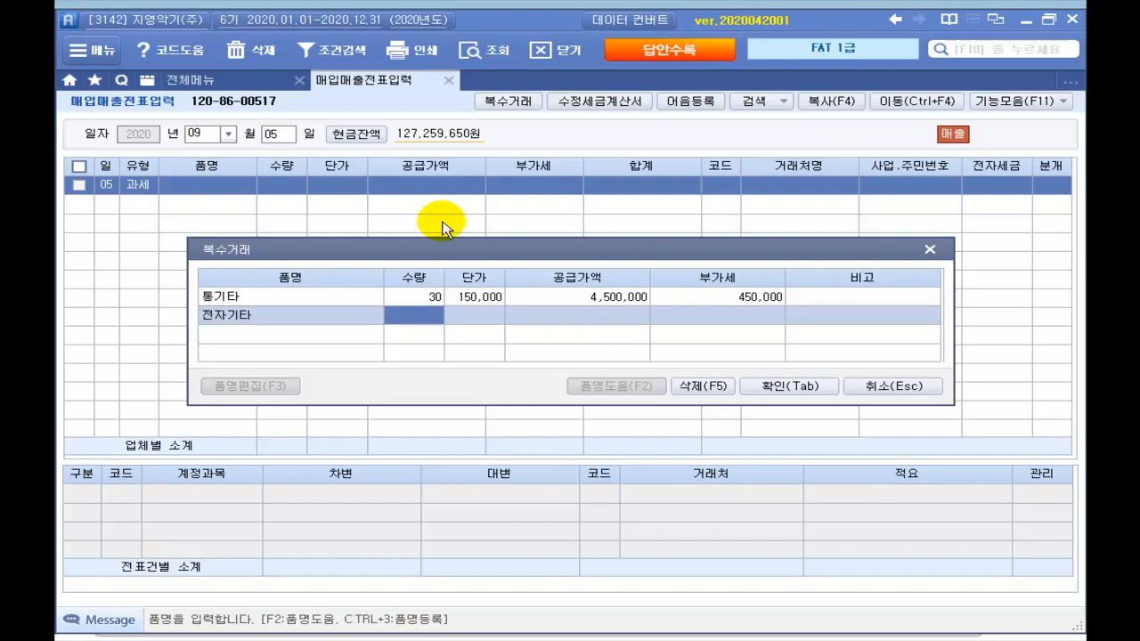
text(10)
key(Return)
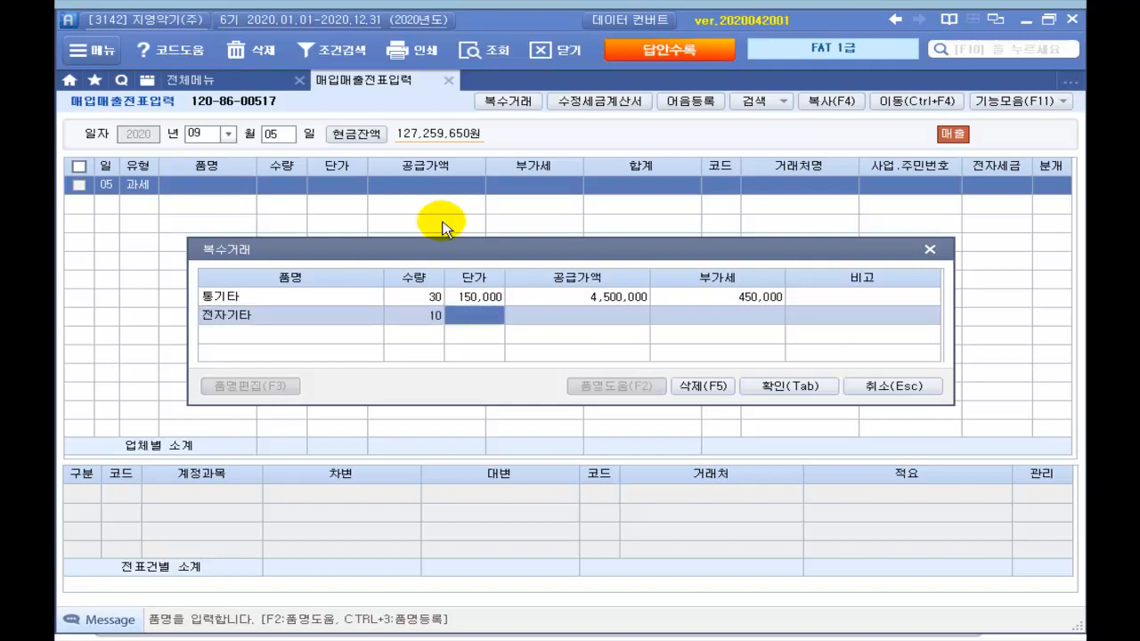
text(4250000)
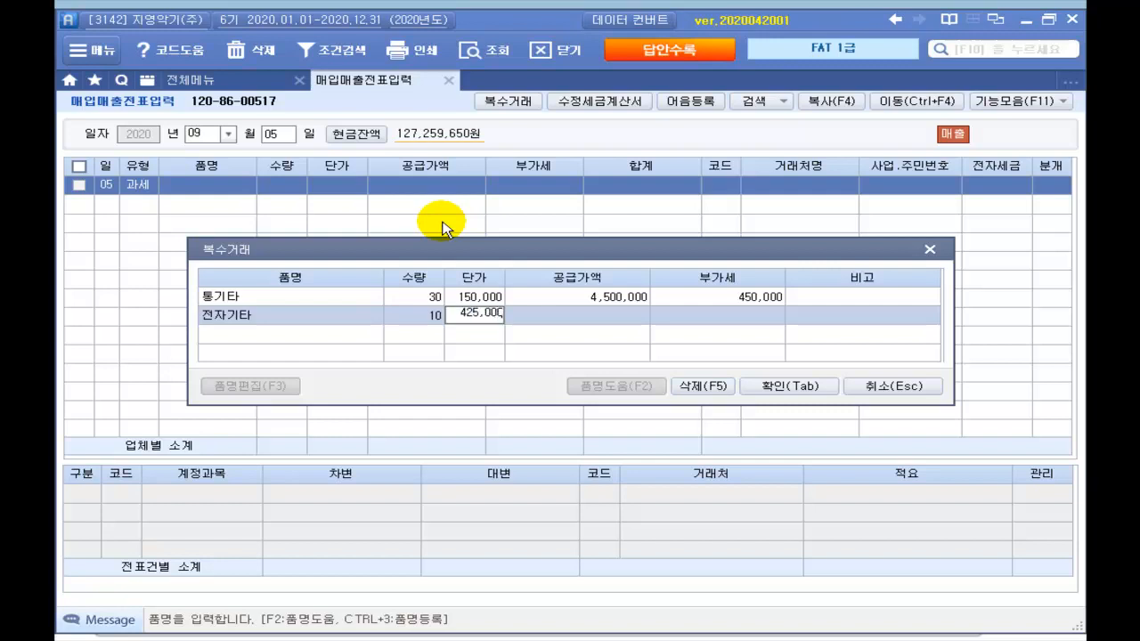
key(Return)
key(Return)
key(Return)
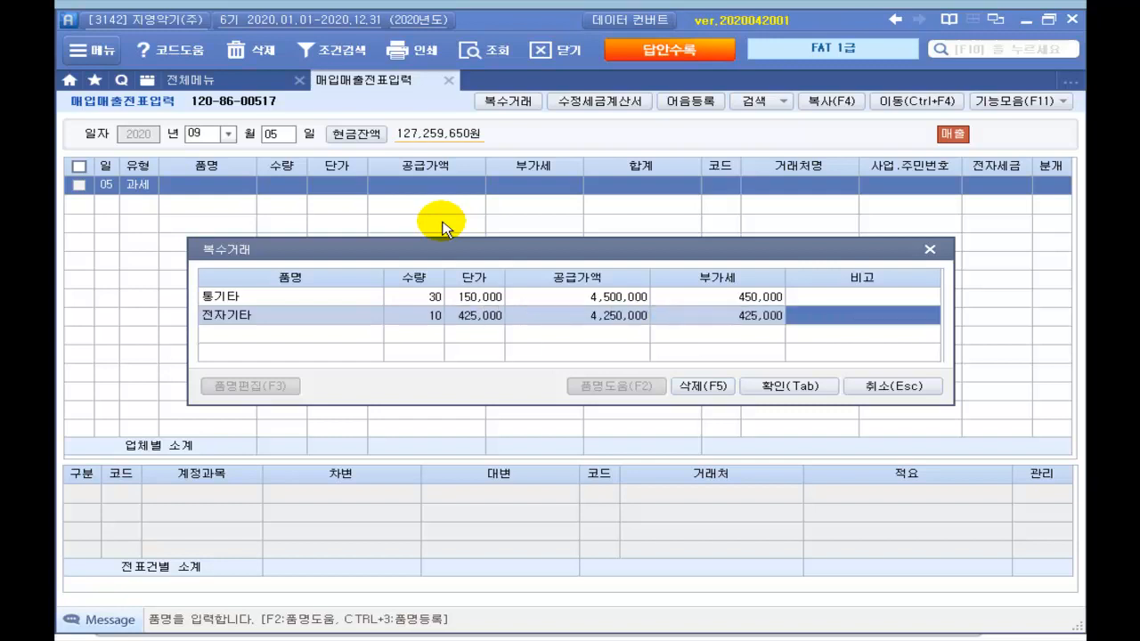
click(773, 392)
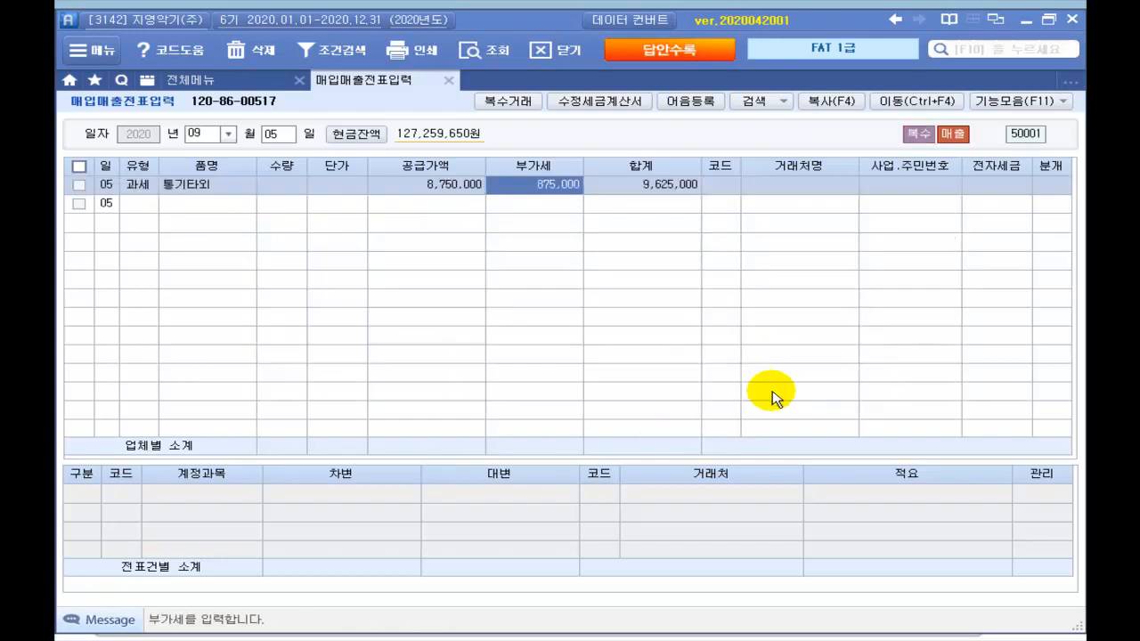
Step: Search 해피 and select customer 00107 (주)해피홀릭, leaving the electronic invoice field blank
click(722, 193)
key(Return)
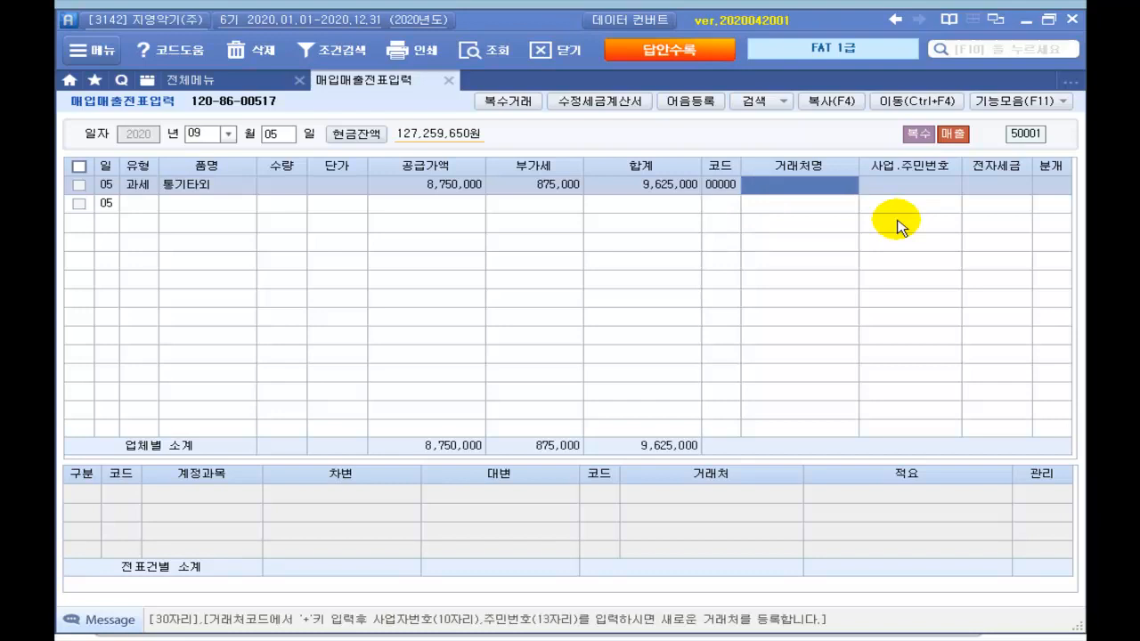
text(해피)
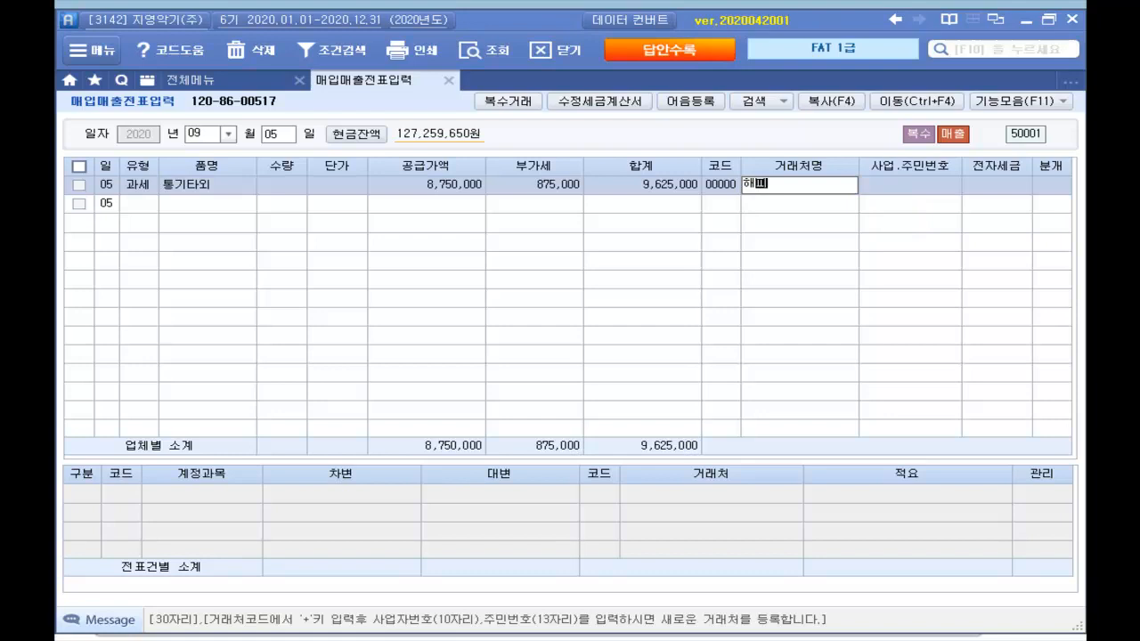
key(Return)
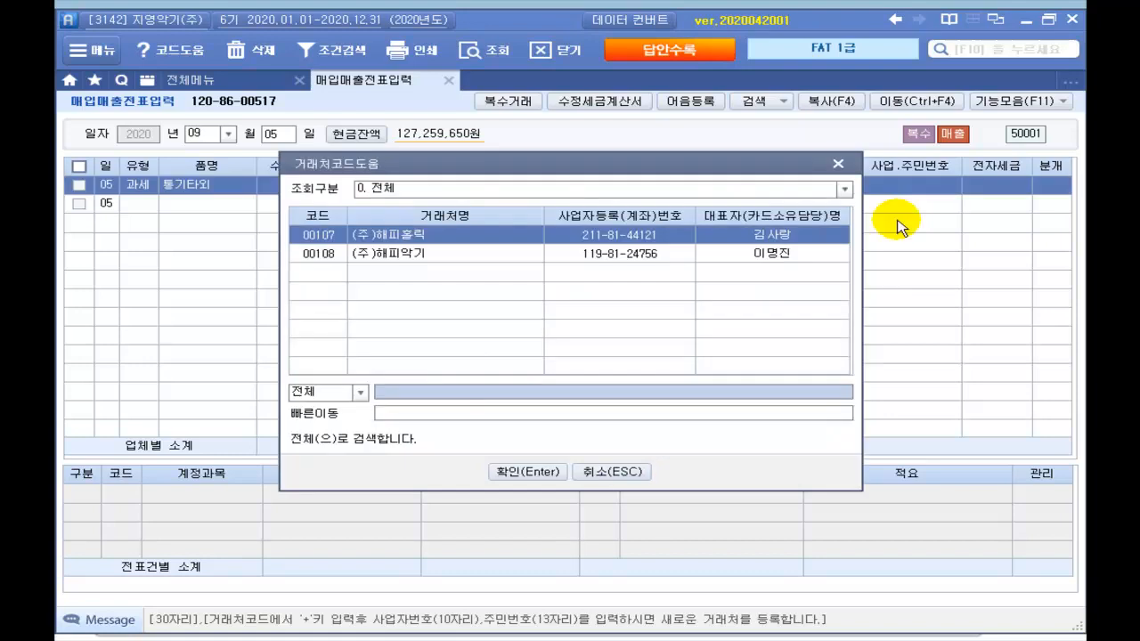
key(Return)
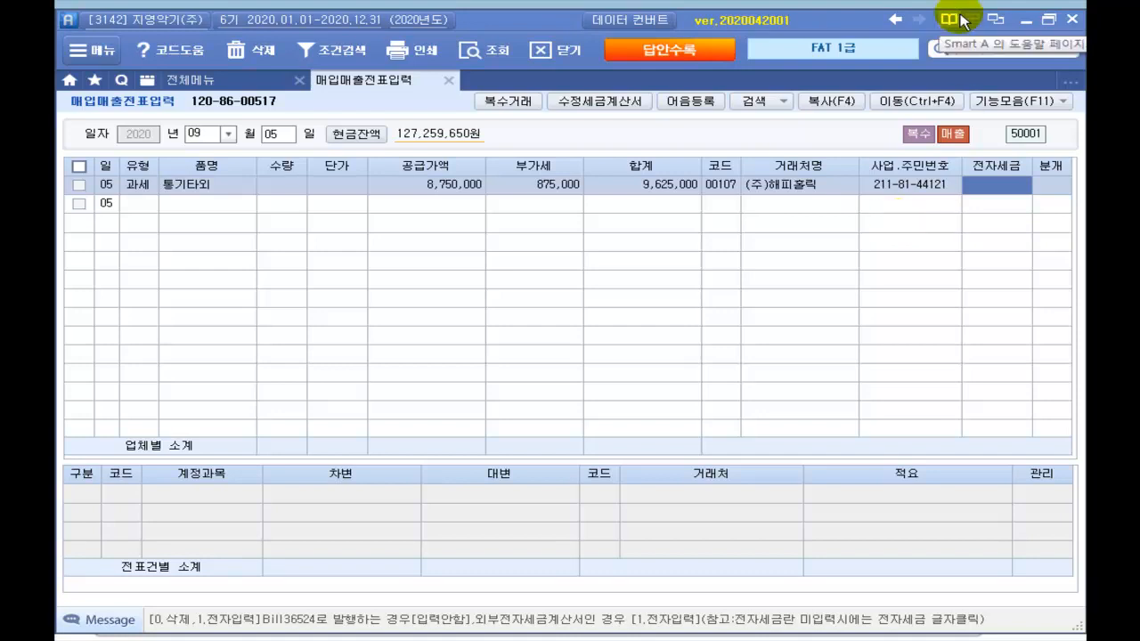
key(Return)
Step: Choose the 혼합 journal type and debit 101 현금 for 625,000
text(3)
key(Return)
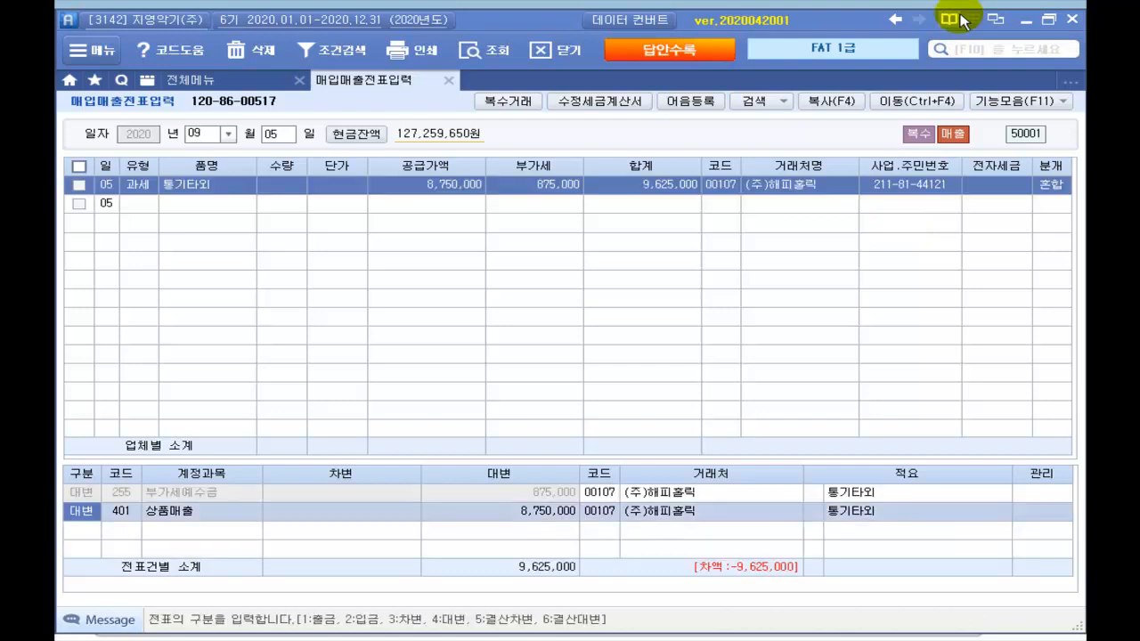
key(Return)
key(Return)
key(Return)
key(Return)
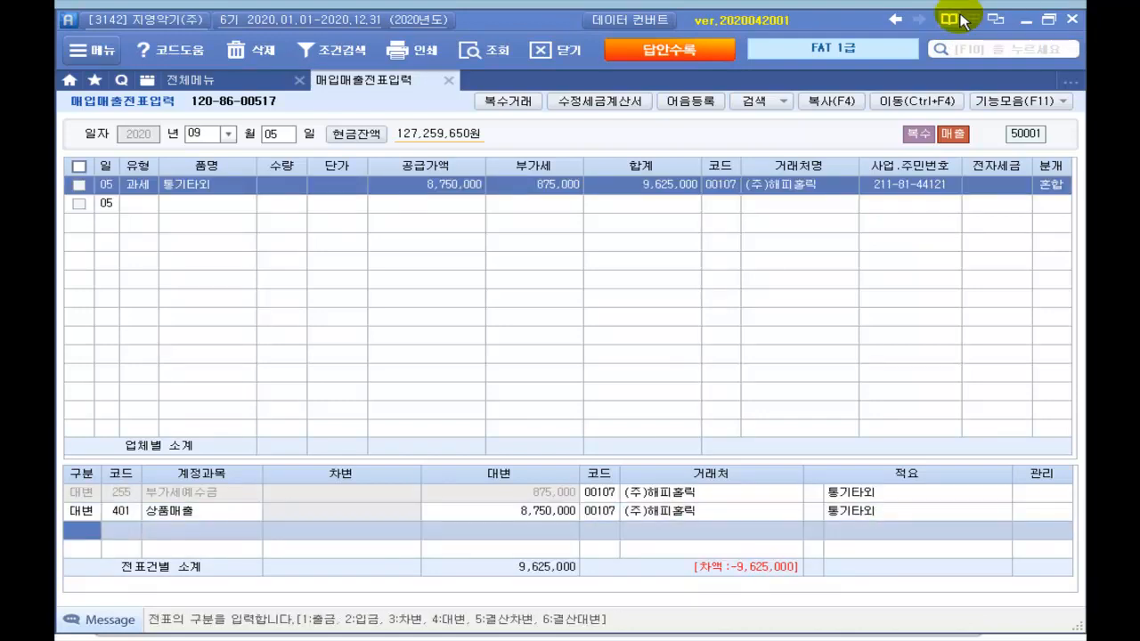
text(3)
key(Return)
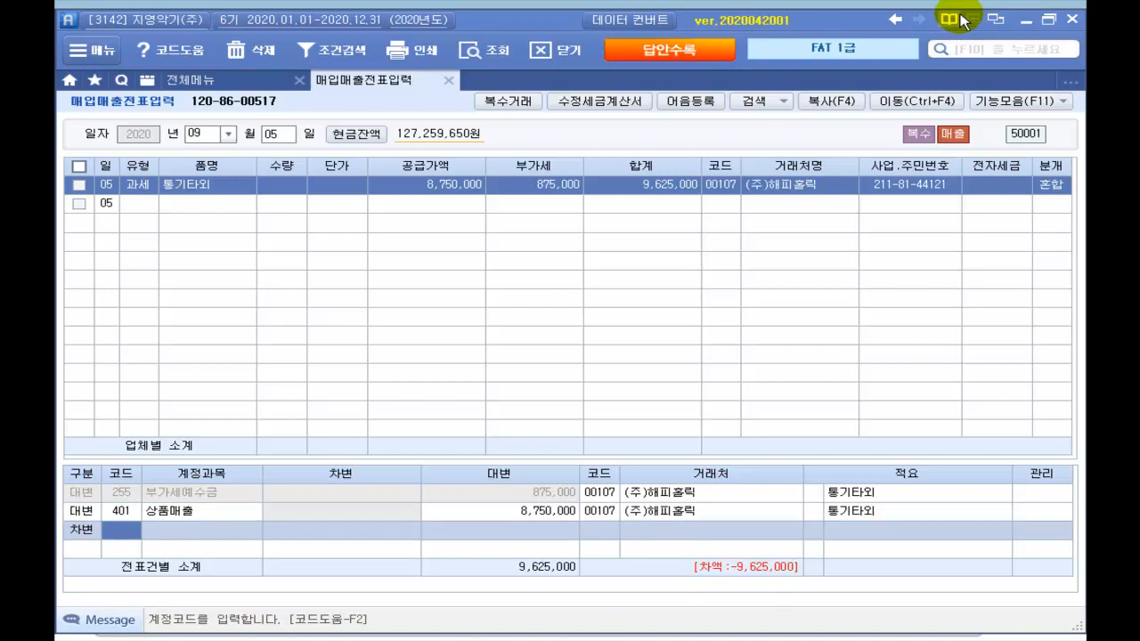
text(101)
key(Return)
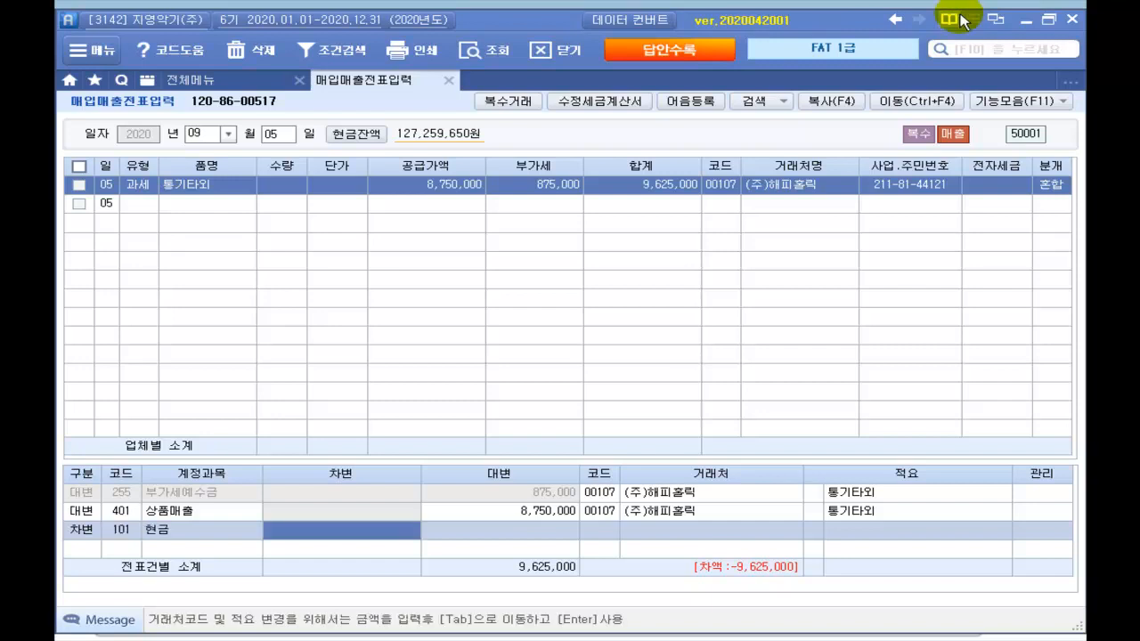
text(625000)
key(Return)
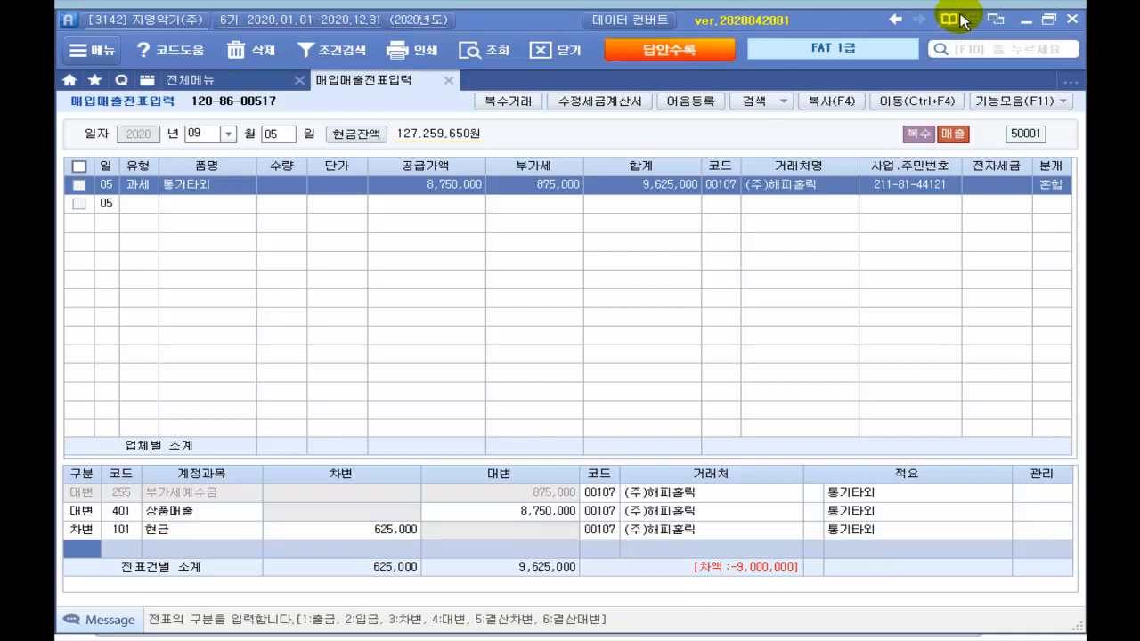
Step: Debit 103 보통예금 for 9,000,000 and commit the voucher
text(3)
key(Return)
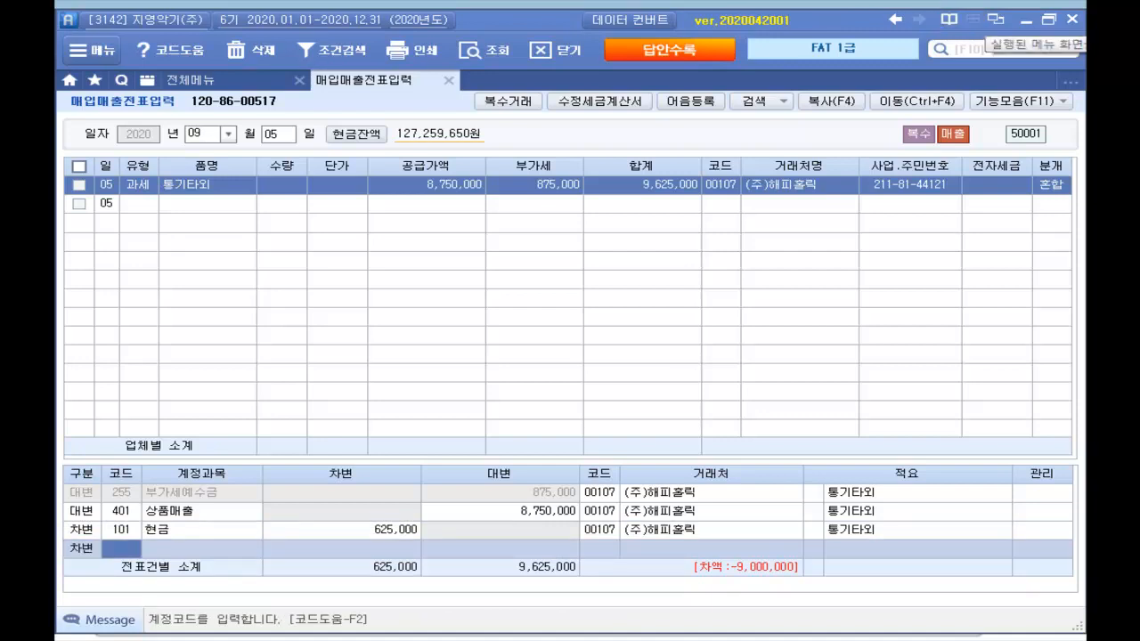
text(103)
key(Return)
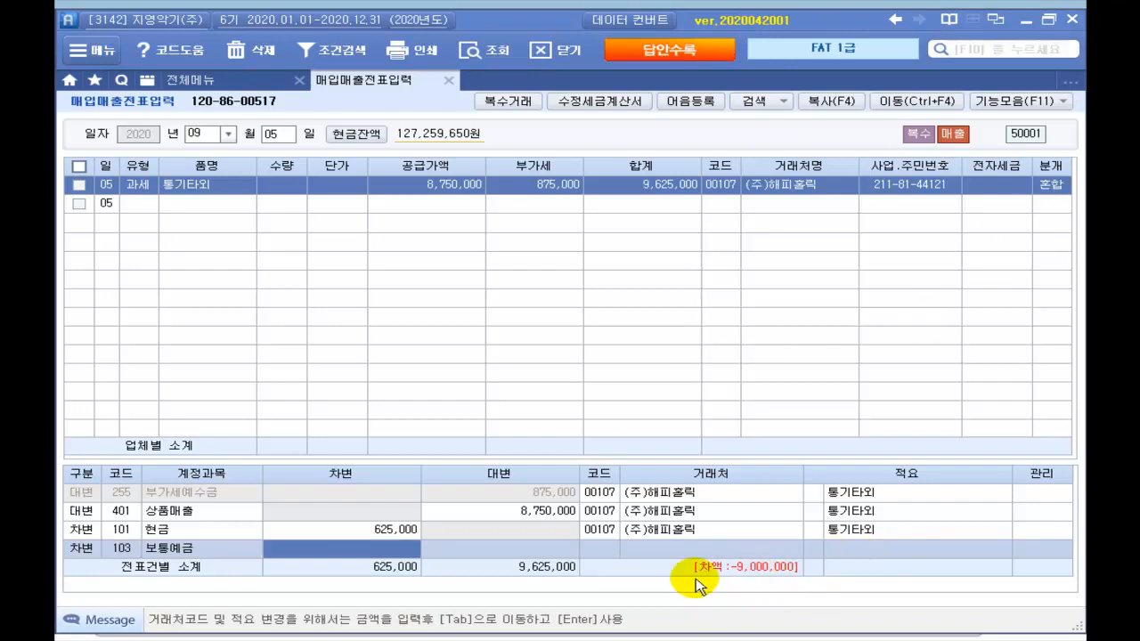
text(9)
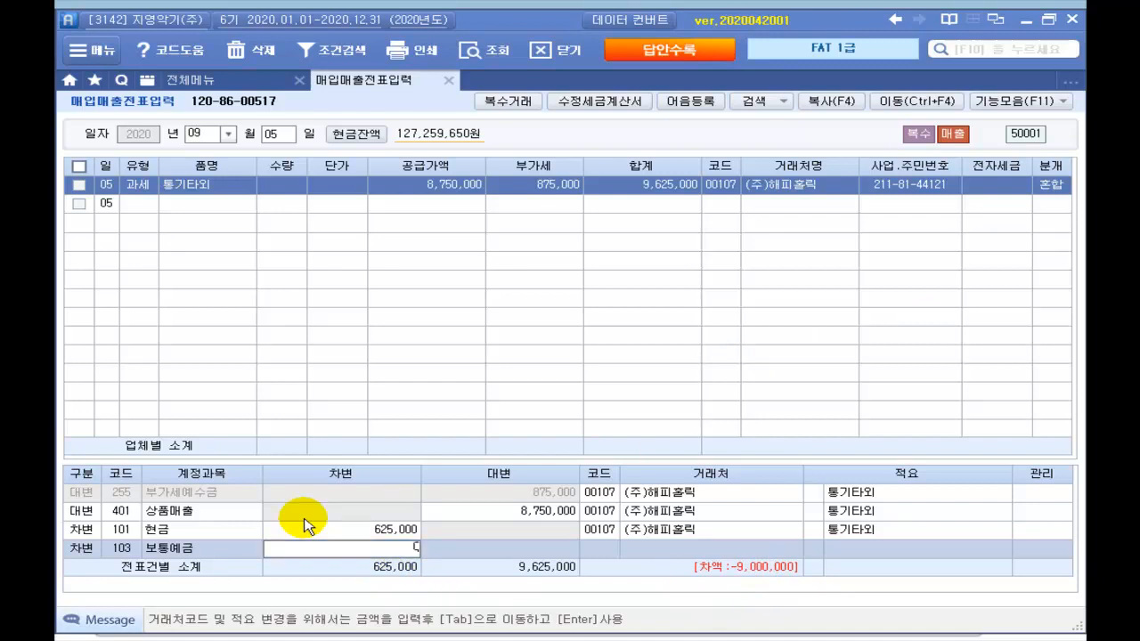
key(Escape)
text(9000000)
key(Return)
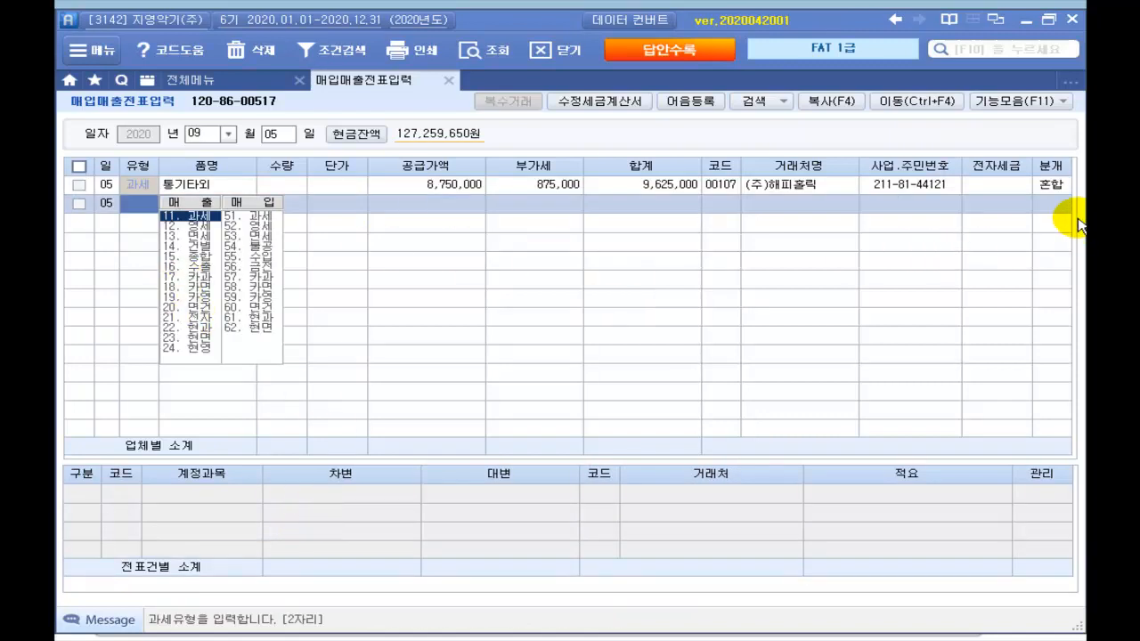
Step: Search 국민 and assign partner 98005 국민은행(보통) to the 9,000,000 보통예금 line
click(1052, 189)
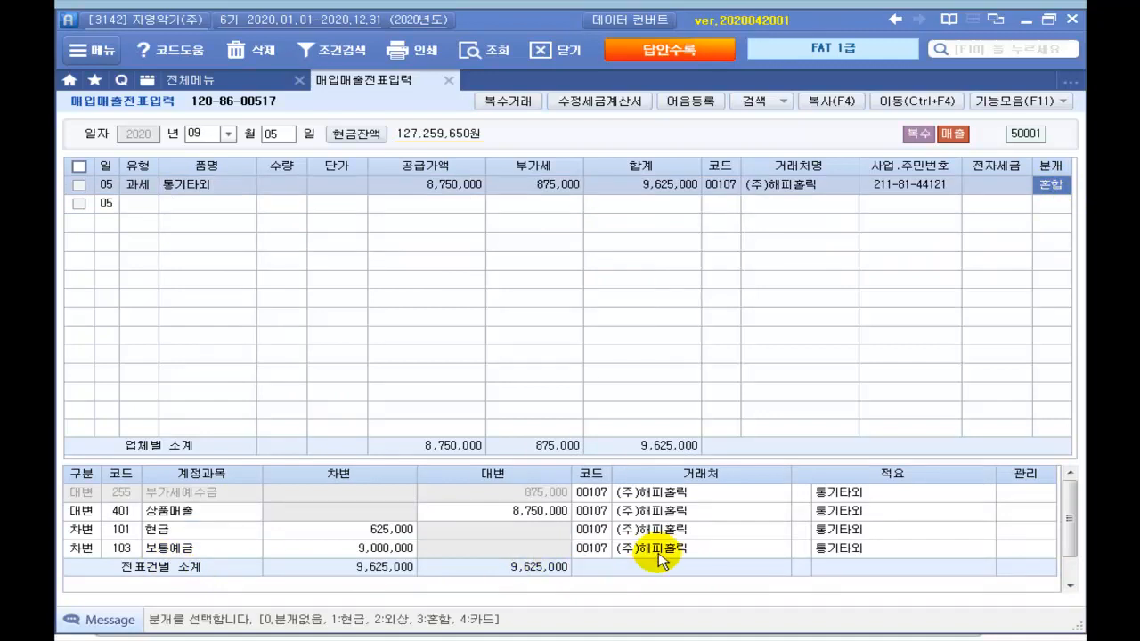
click(590, 551)
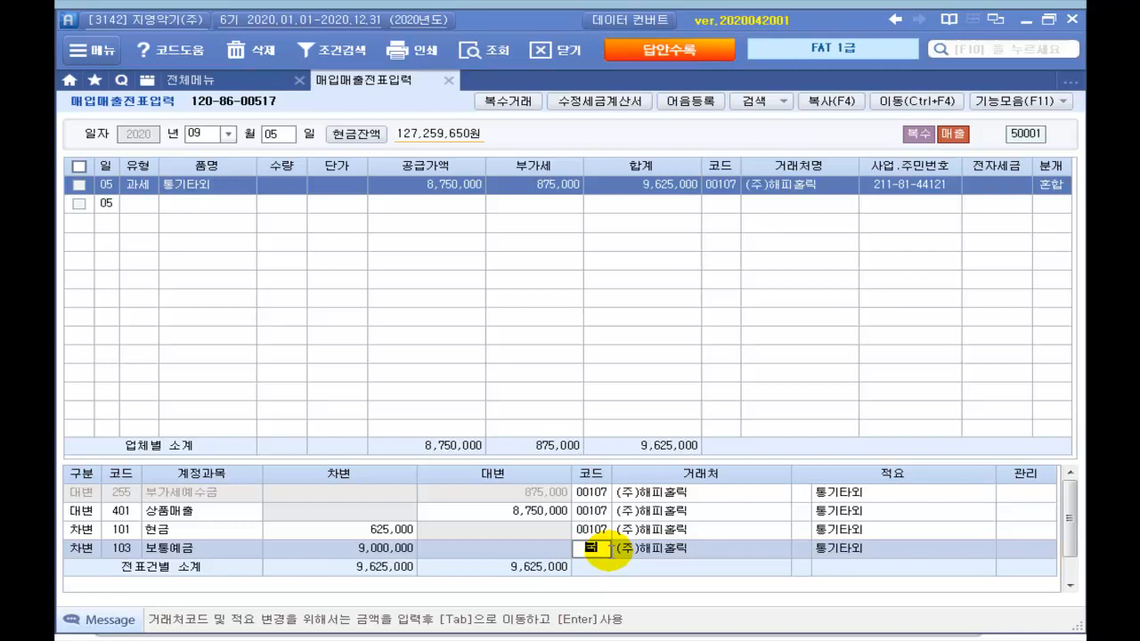
text(국민)
key(Return)
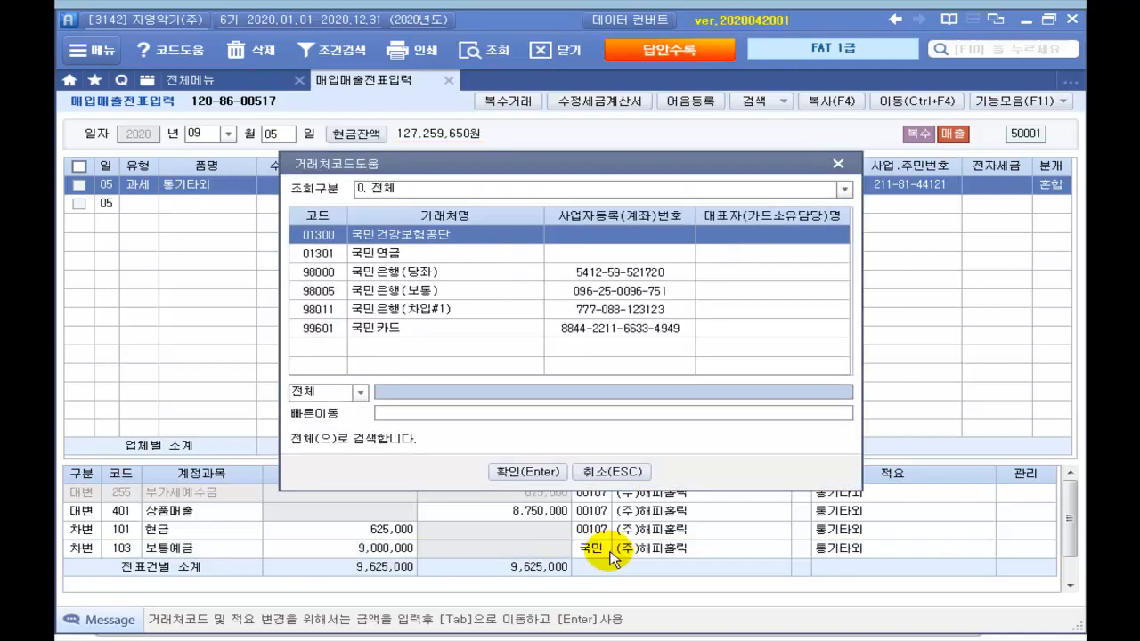
key(Down)
key(Down)
key(Down)
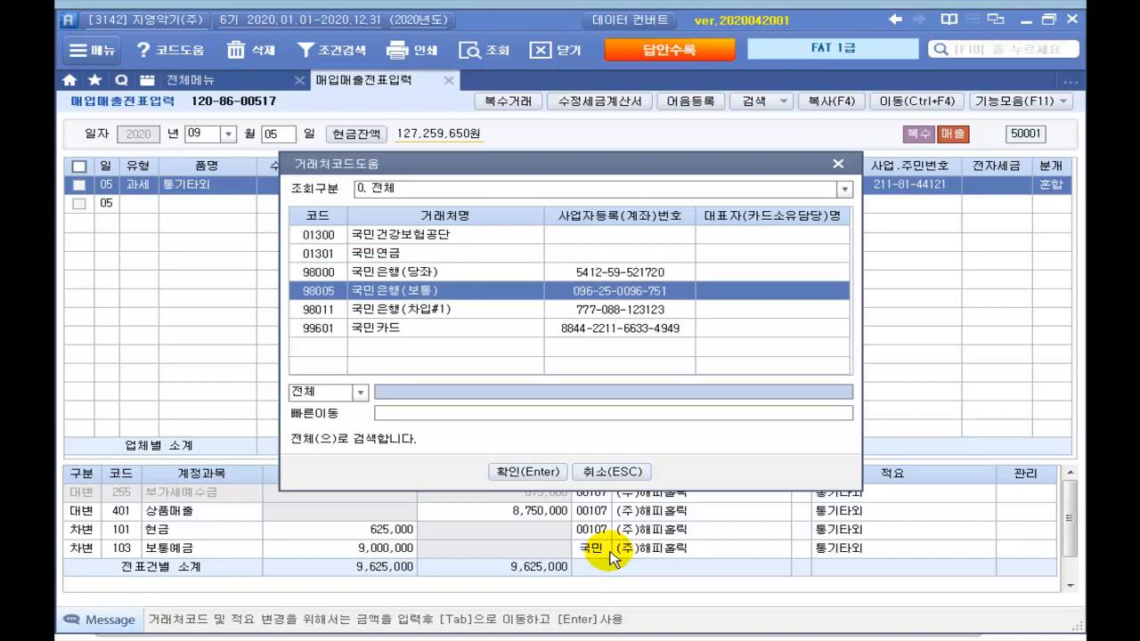
key(Return)
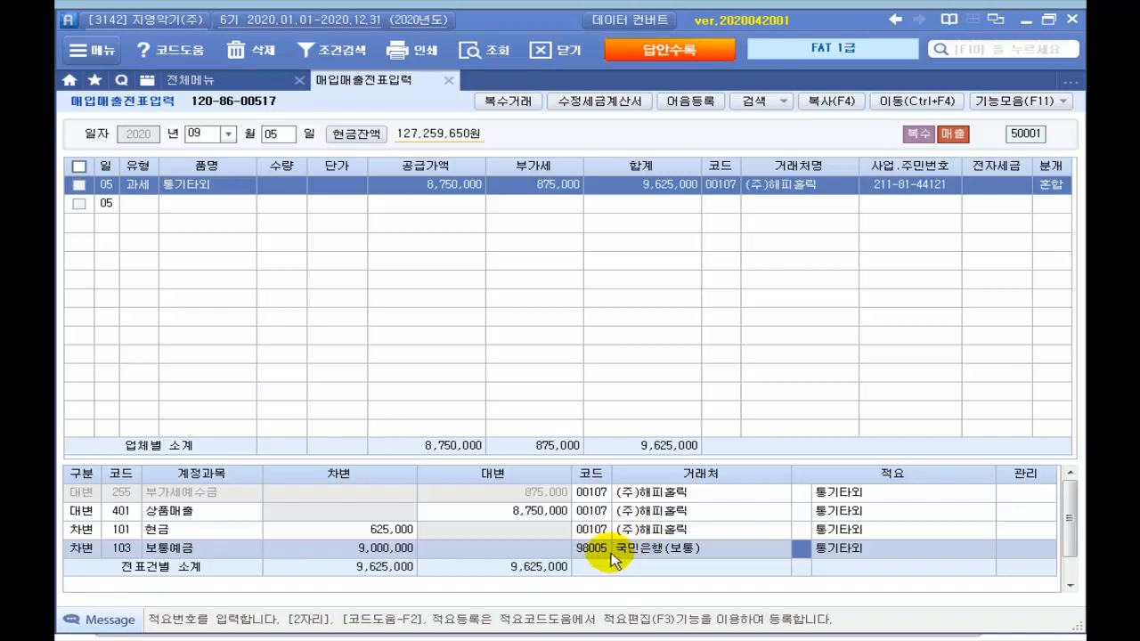
Step: Open 전자세금계산서 발행 및 내역관리 and query the period 09-05 to 09-05
click(196, 86)
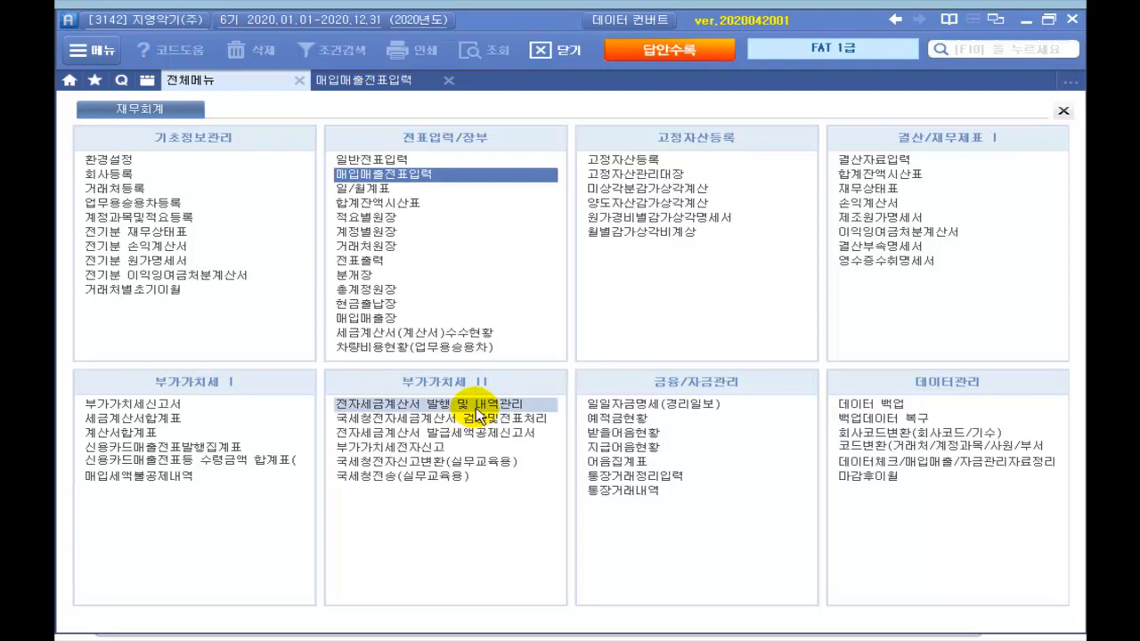
click(475, 407)
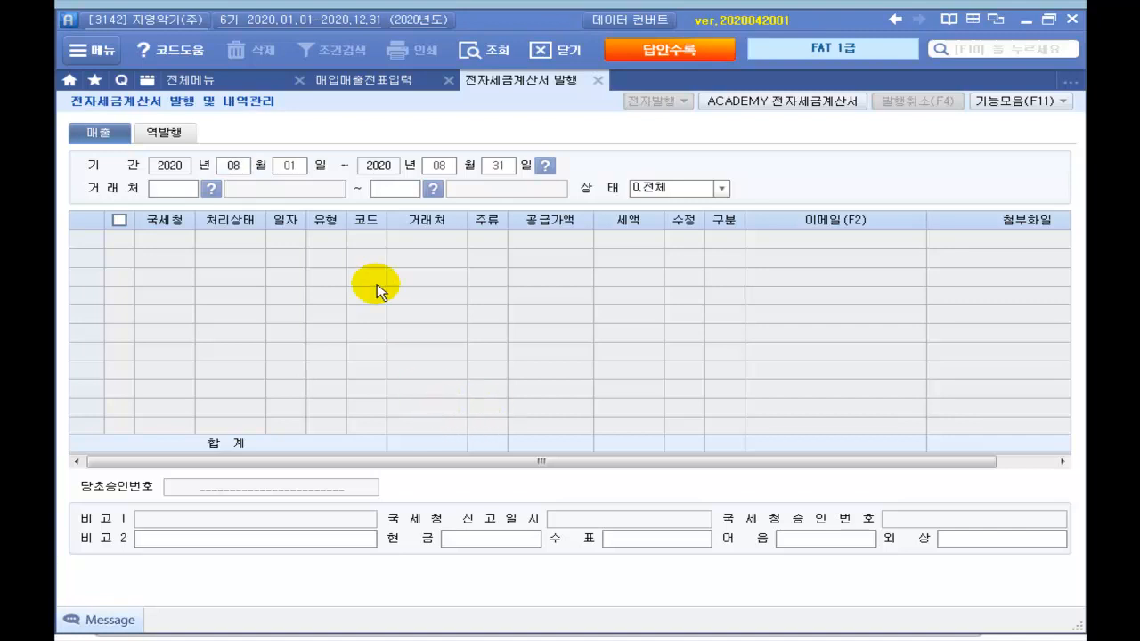
click(234, 166)
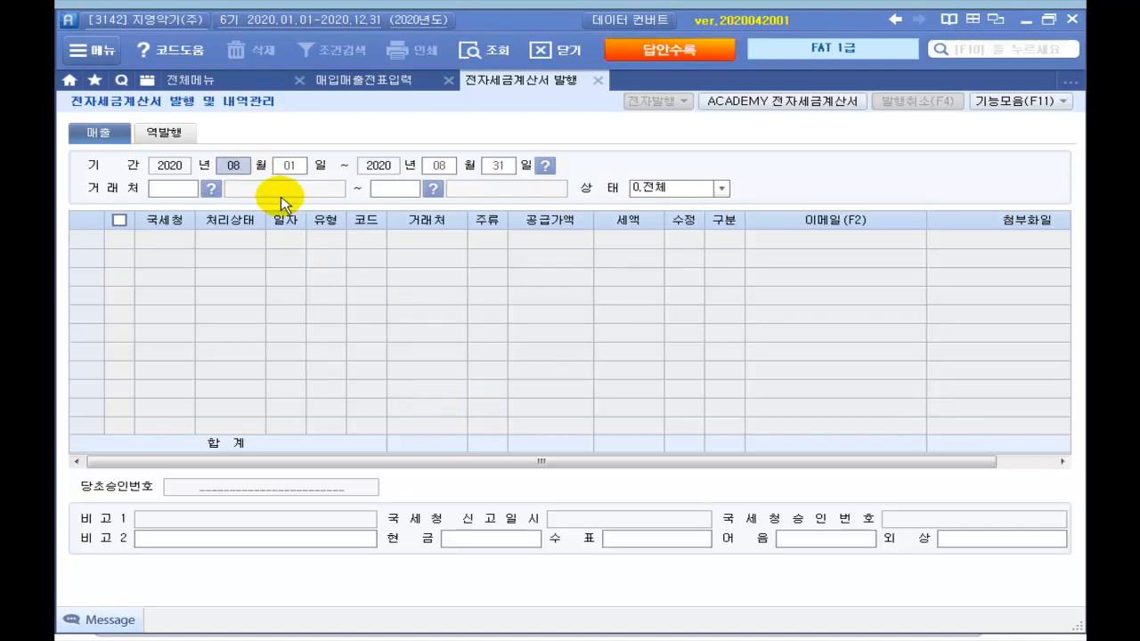
text(0905)
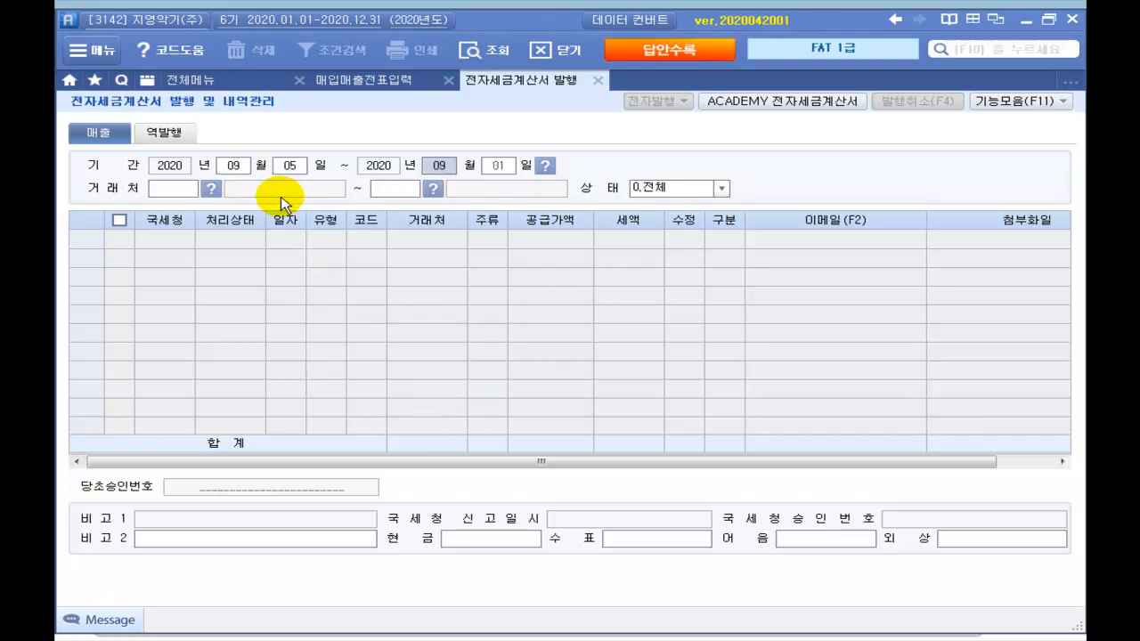
text(0905)
key(Return)
key(Return)
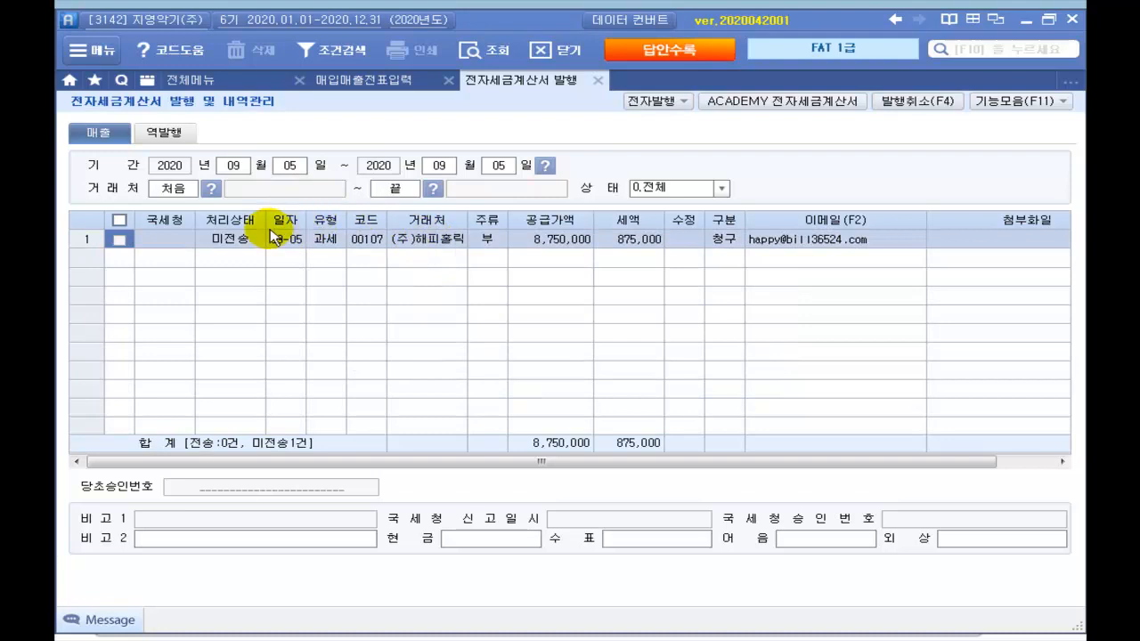
Step: Electronically issue the ticked 9/5 (주)해피홀릭 tax invoice with 전자발행 and 발행(F3)
click(117, 240)
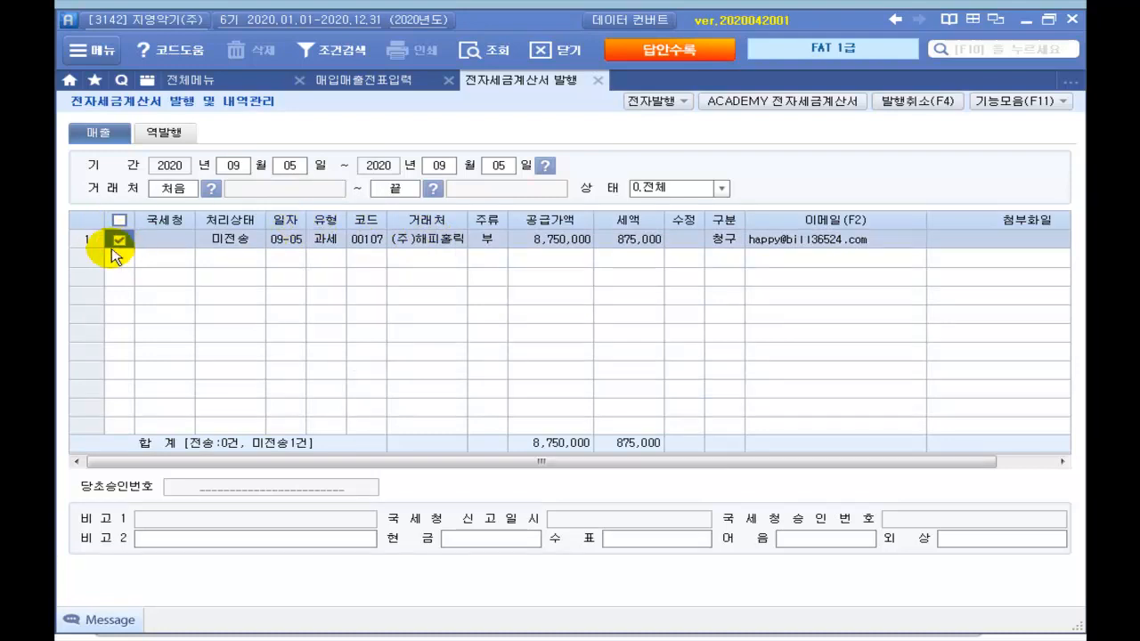
click(653, 102)
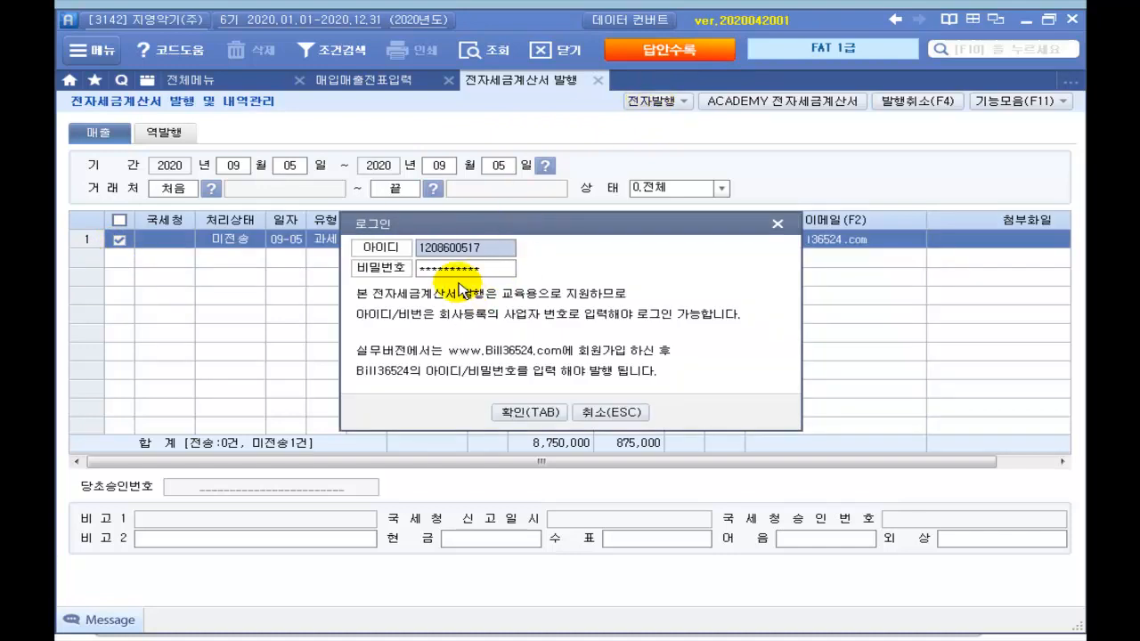
click(534, 414)
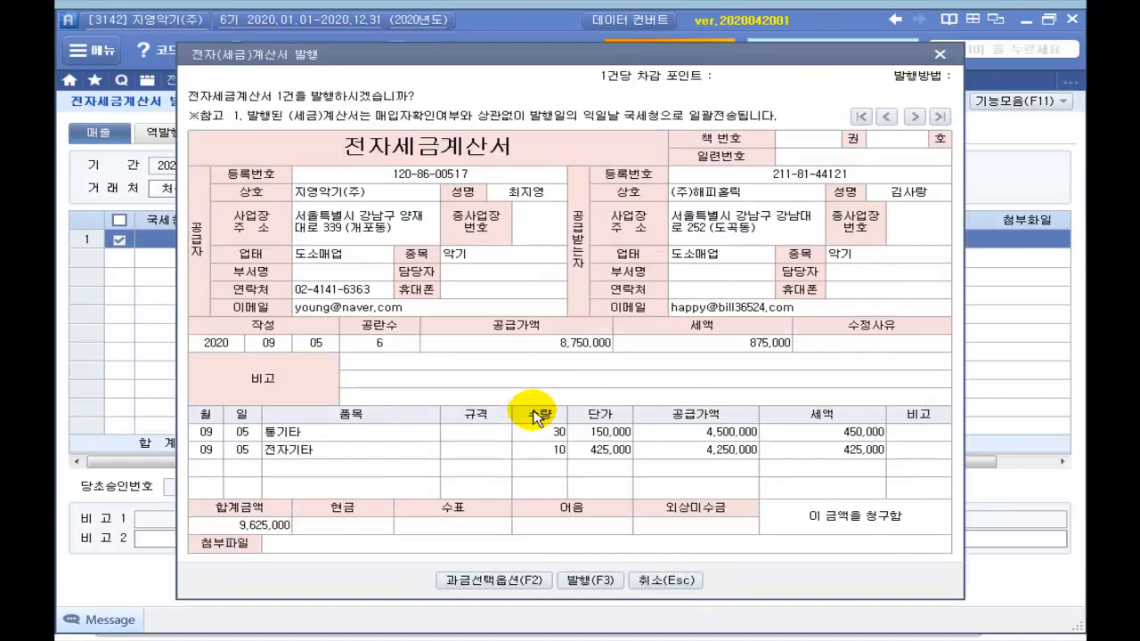
click(587, 581)
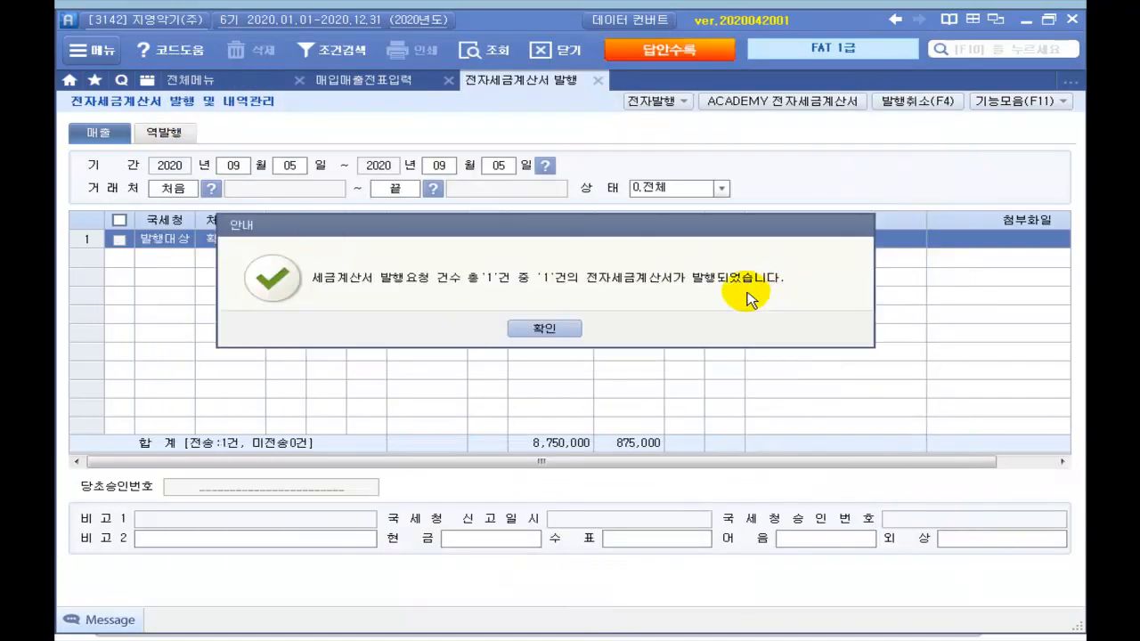
click(564, 331)
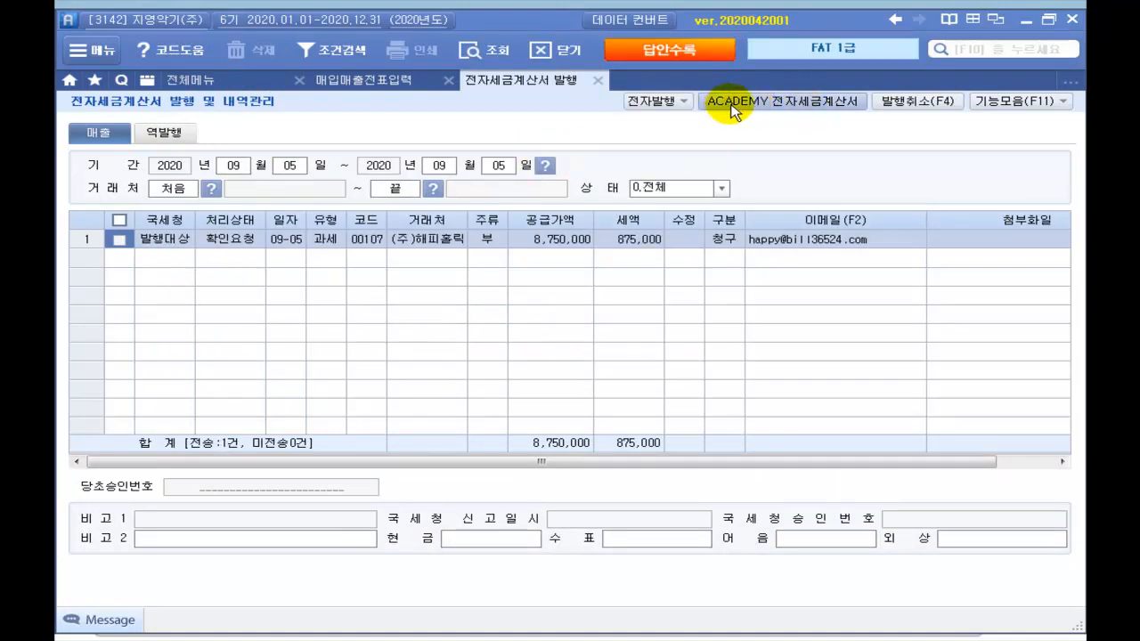
Step: Log in to Bill36524, find the unsent 9/5 sales invoice and issue it
click(816, 101)
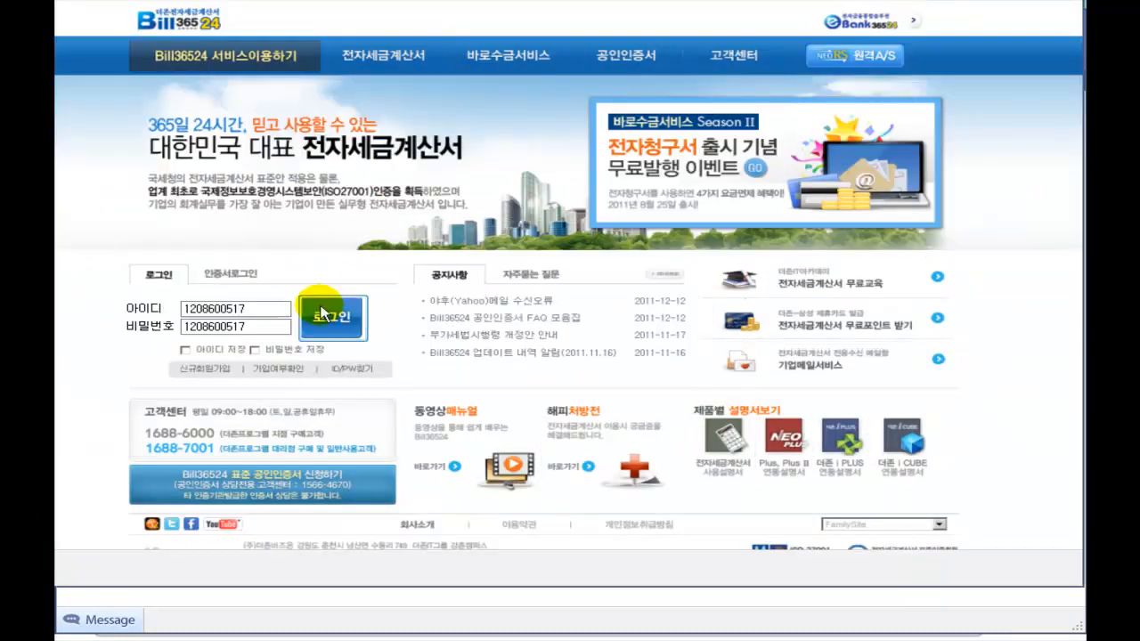
click(337, 325)
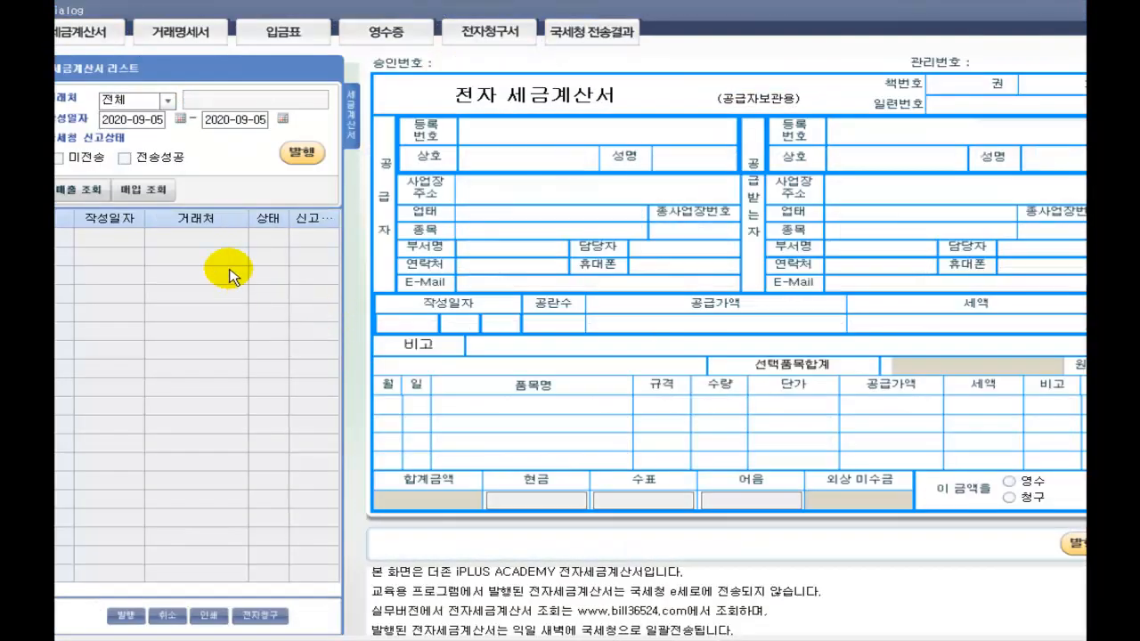
click(60, 159)
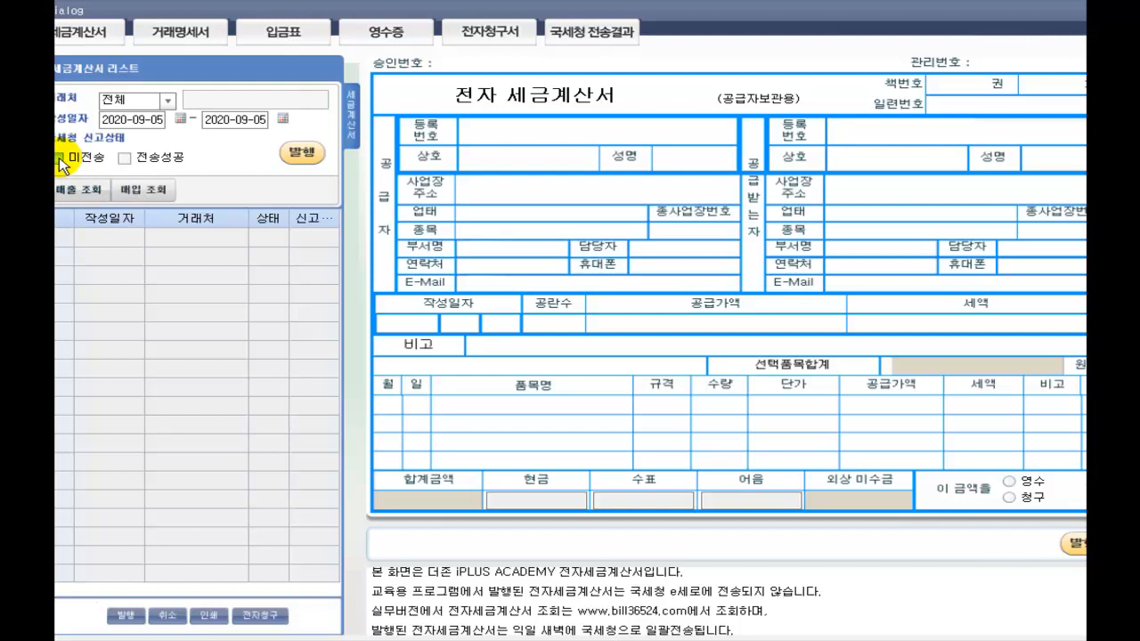
click(85, 191)
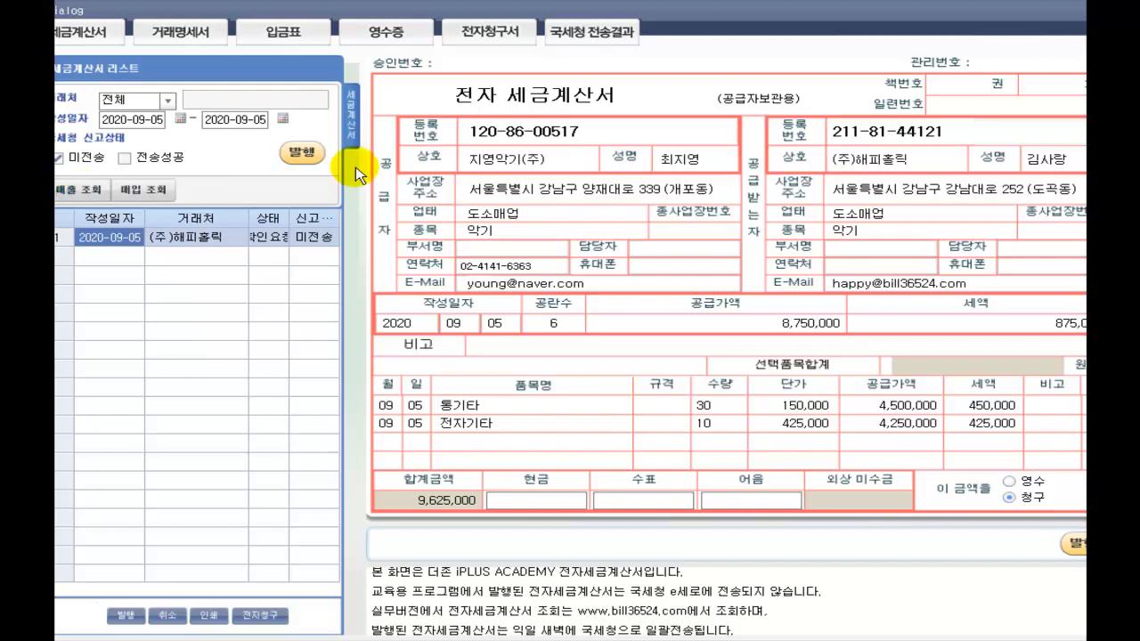
click(302, 155)
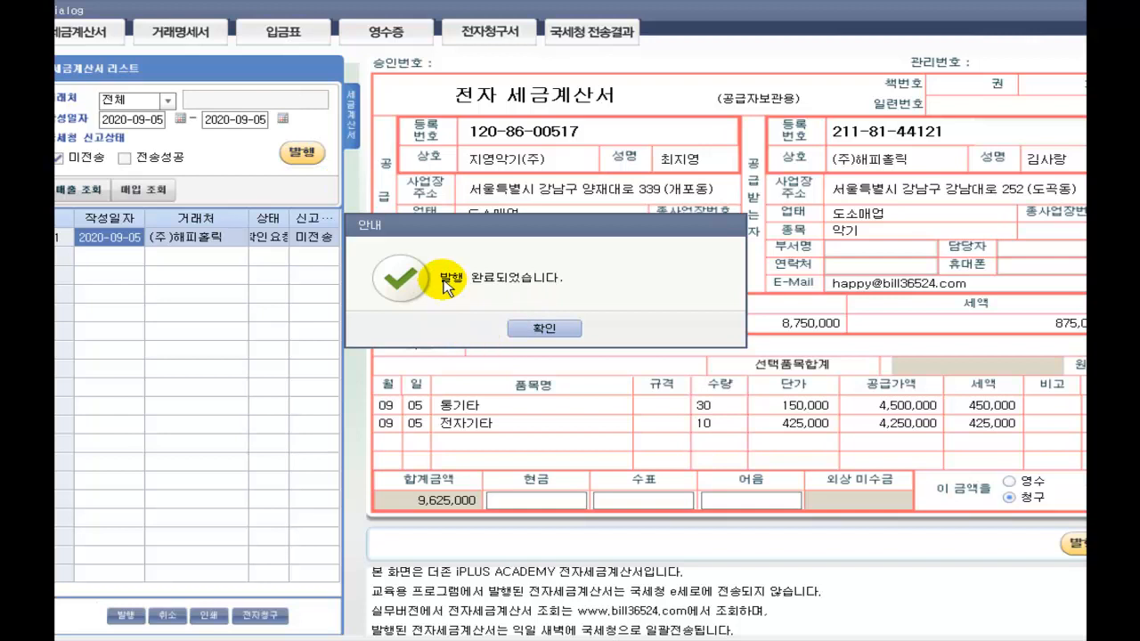
click(535, 328)
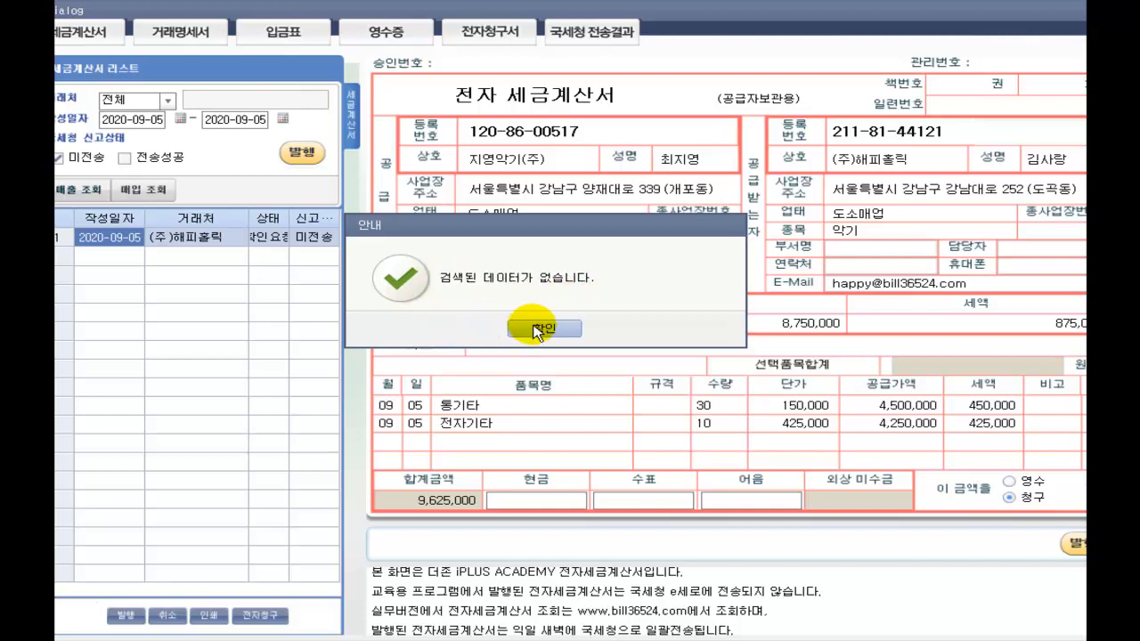
click(540, 330)
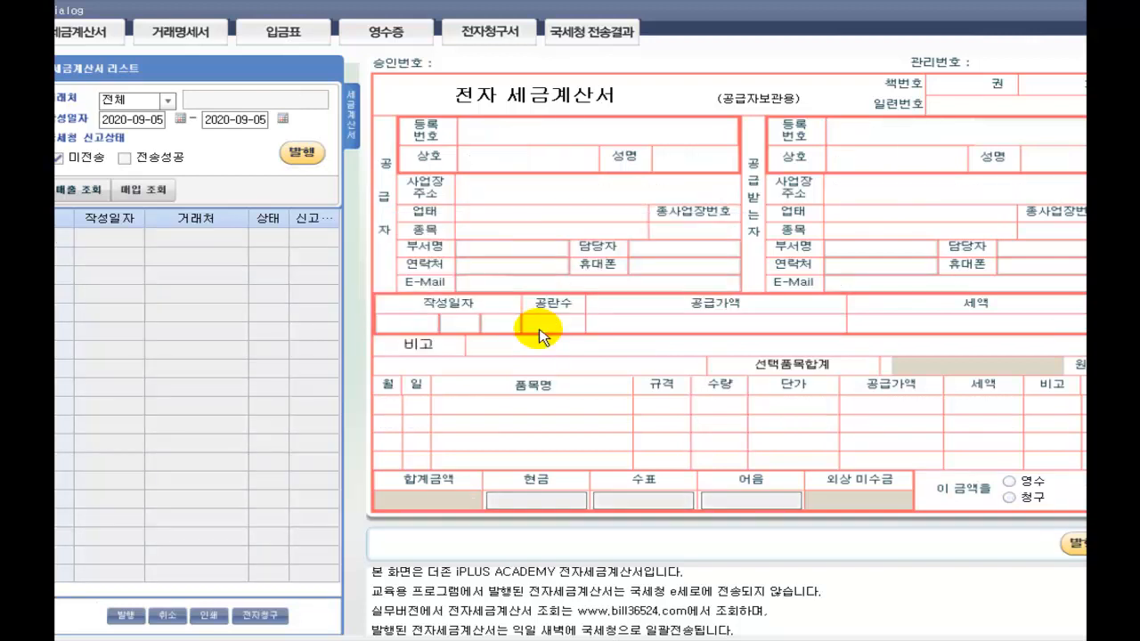
Step: Search sales invoices with 전송성공 ticked to confirm the 9/5 invoice was sent
click(89, 188)
click(124, 158)
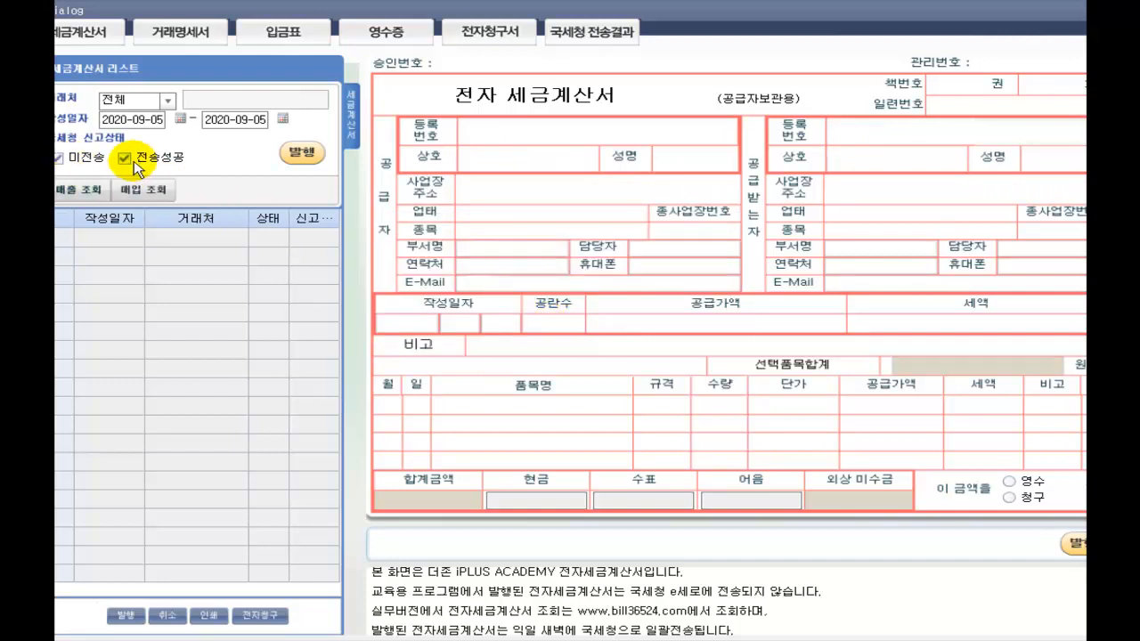
click(94, 193)
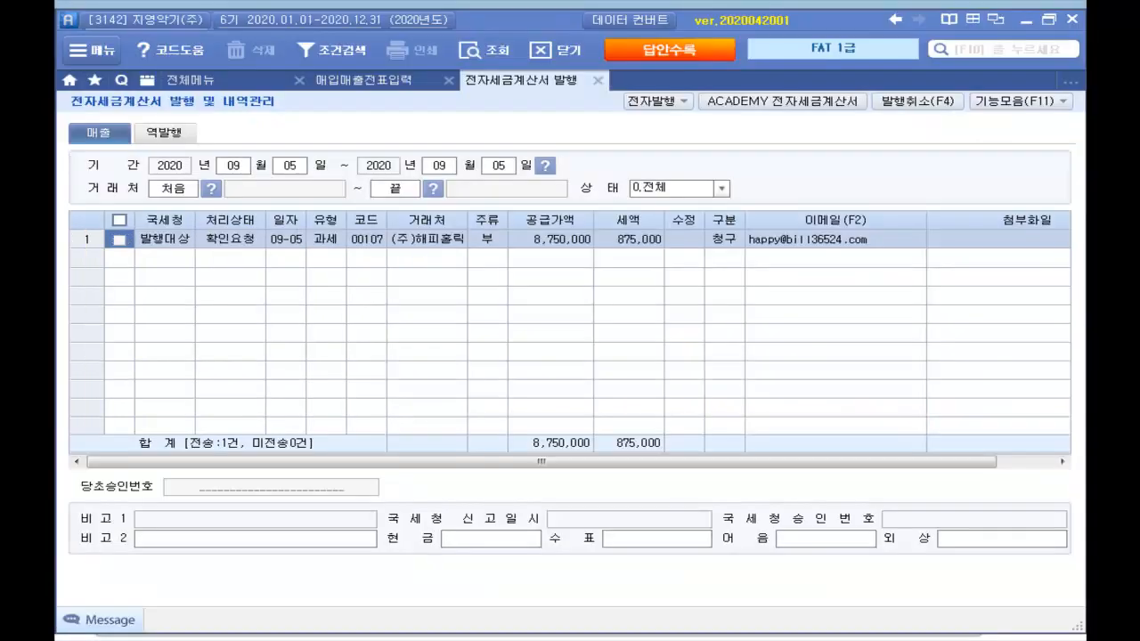
Step: Reload the day 05 vouchers to see 전자발행, then switch to the PDF workbook
click(598, 81)
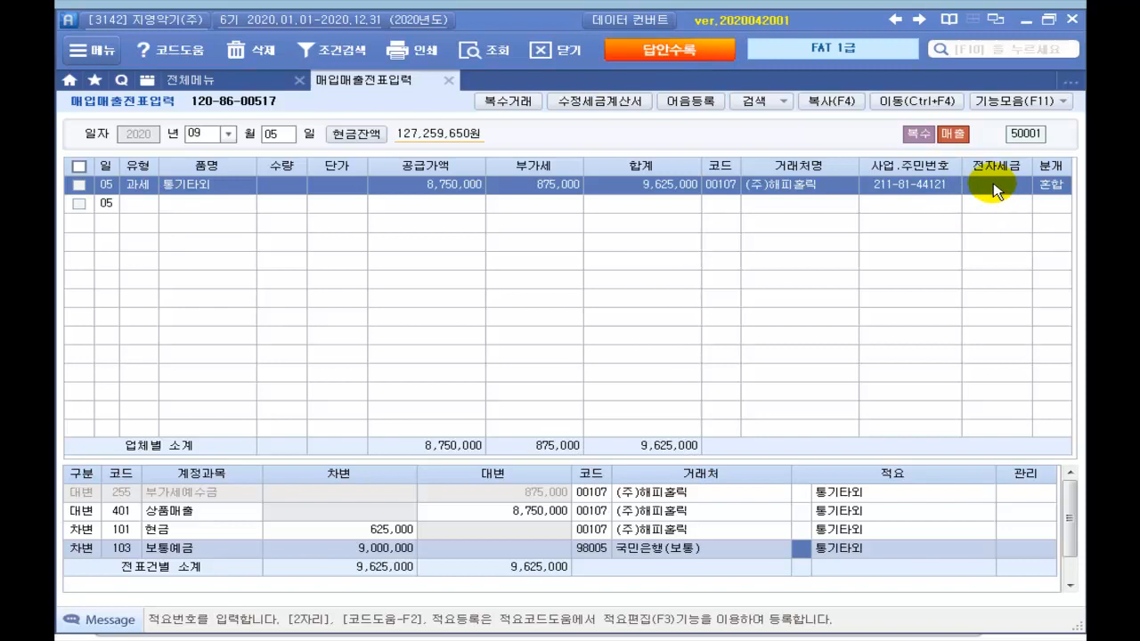
click(290, 139)
text(0)
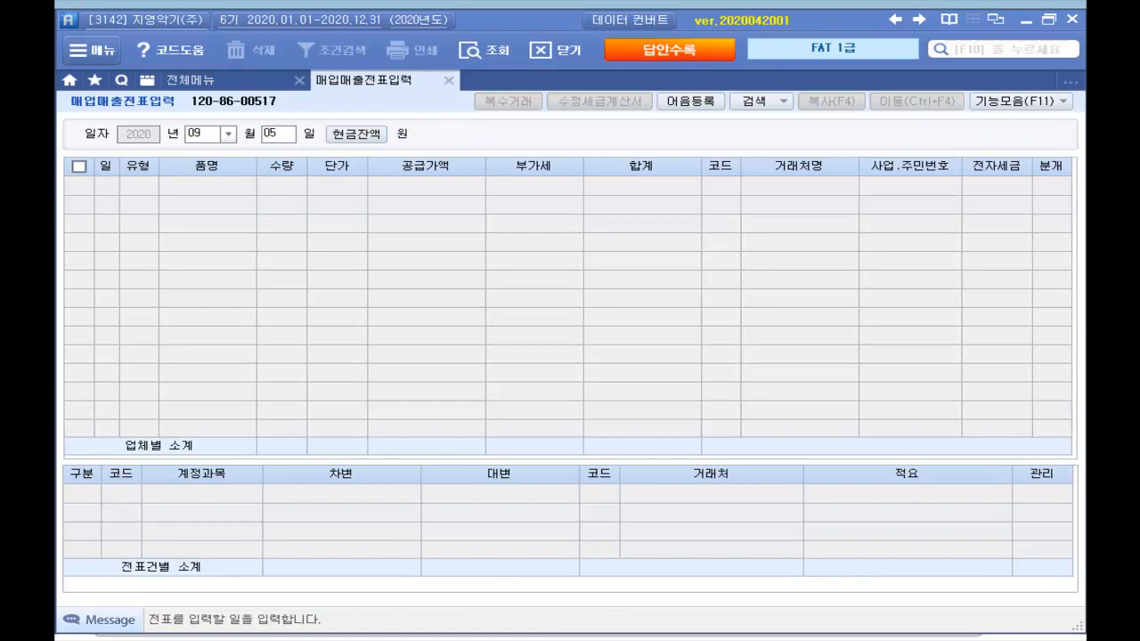
text(5)
key(Return)
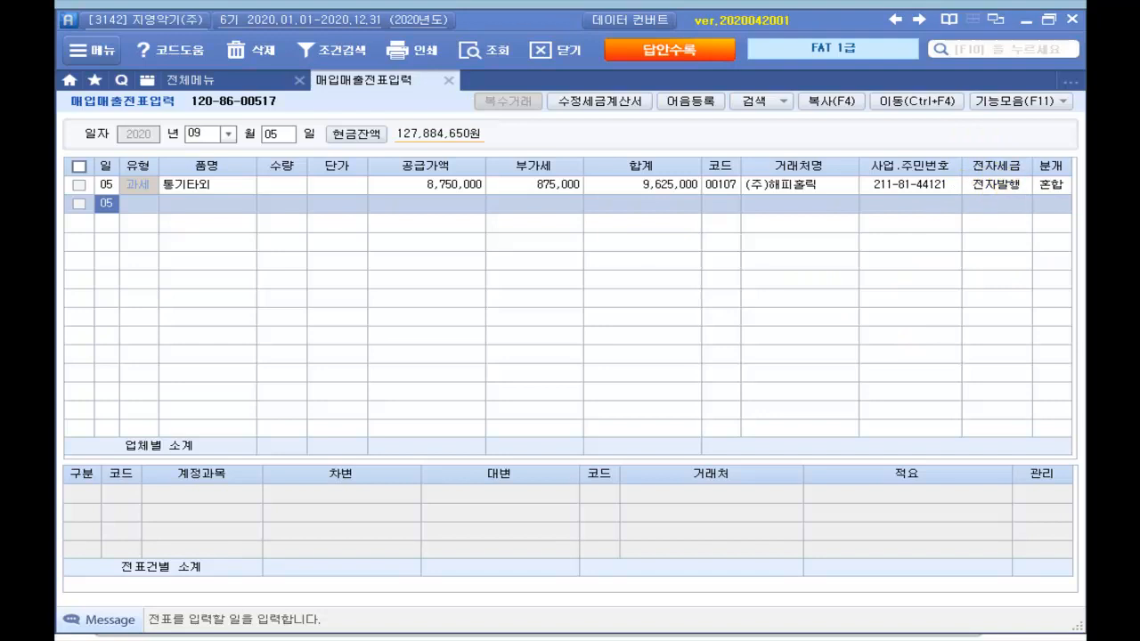
key(alt+Tab)
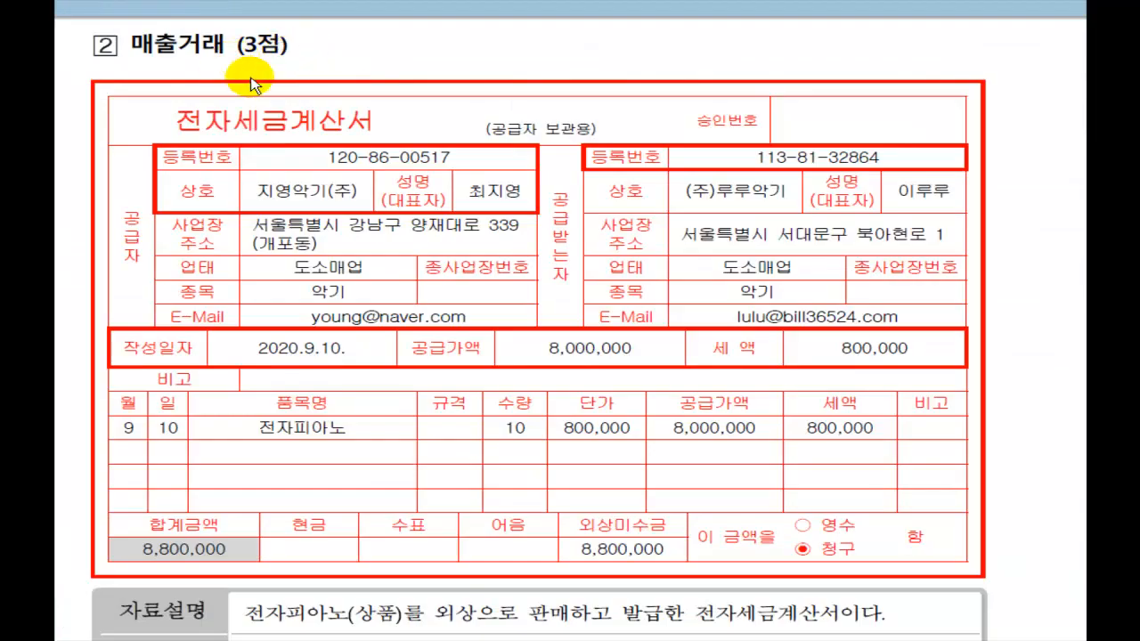
Step: Annotate the 9/10 전자피아노 credit sale and its electronic tax invoice entry requirement
scroll(259, 83, down, 1)
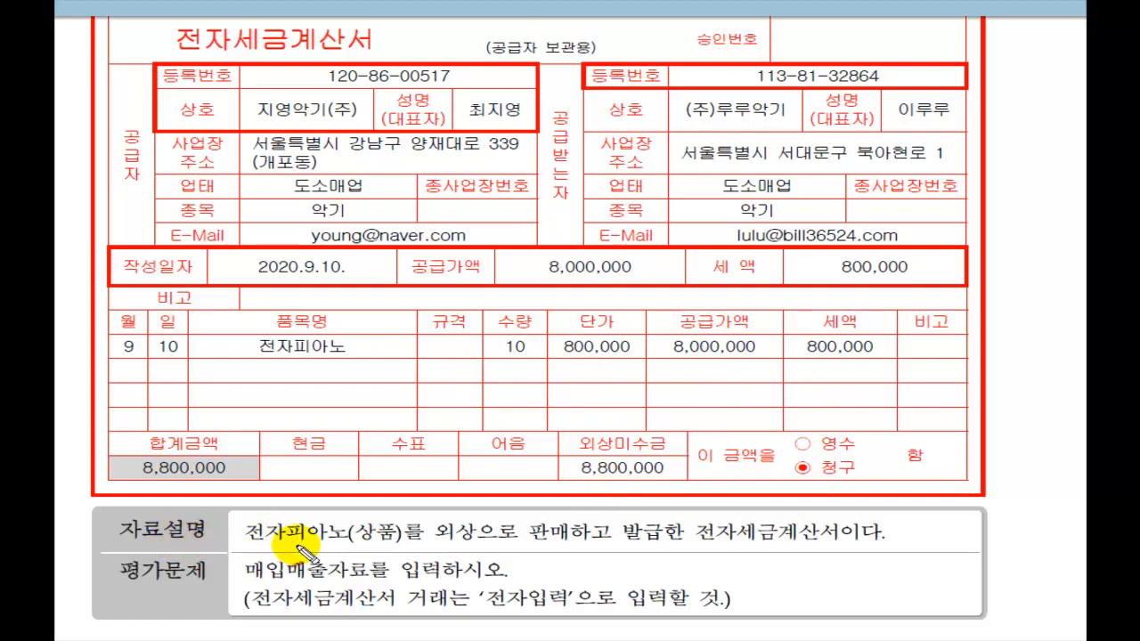
mouse_move(436, 542)
mouse_down()
mouse_move(820, 546)
mouse_move(886, 541)
mouse_move(904, 514)
mouse_up()
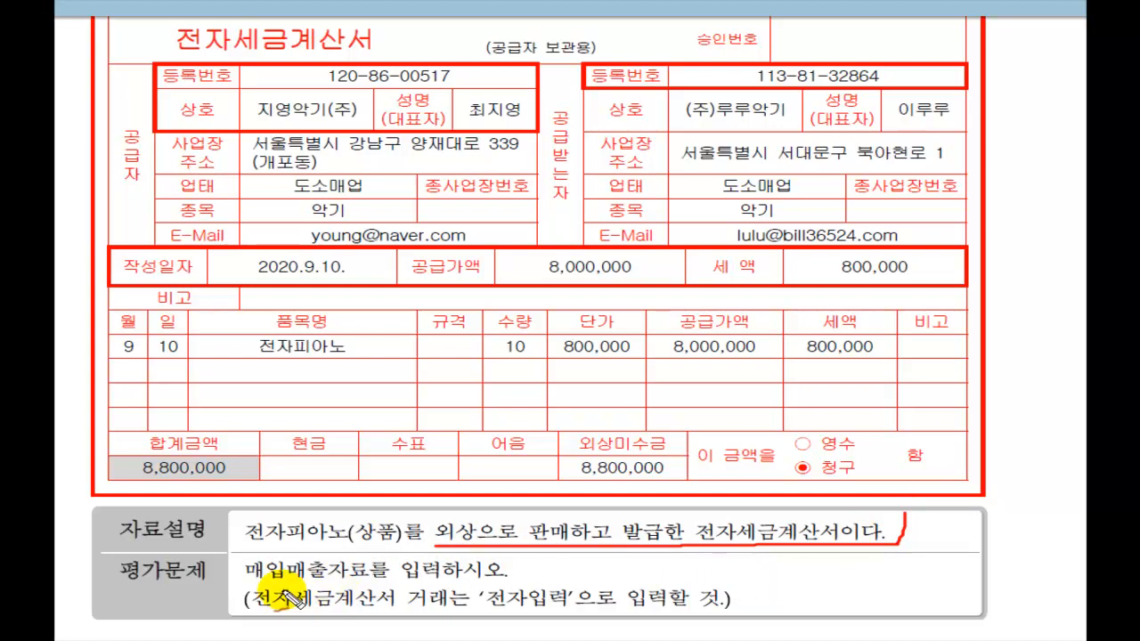
drag(248, 588, 533, 563)
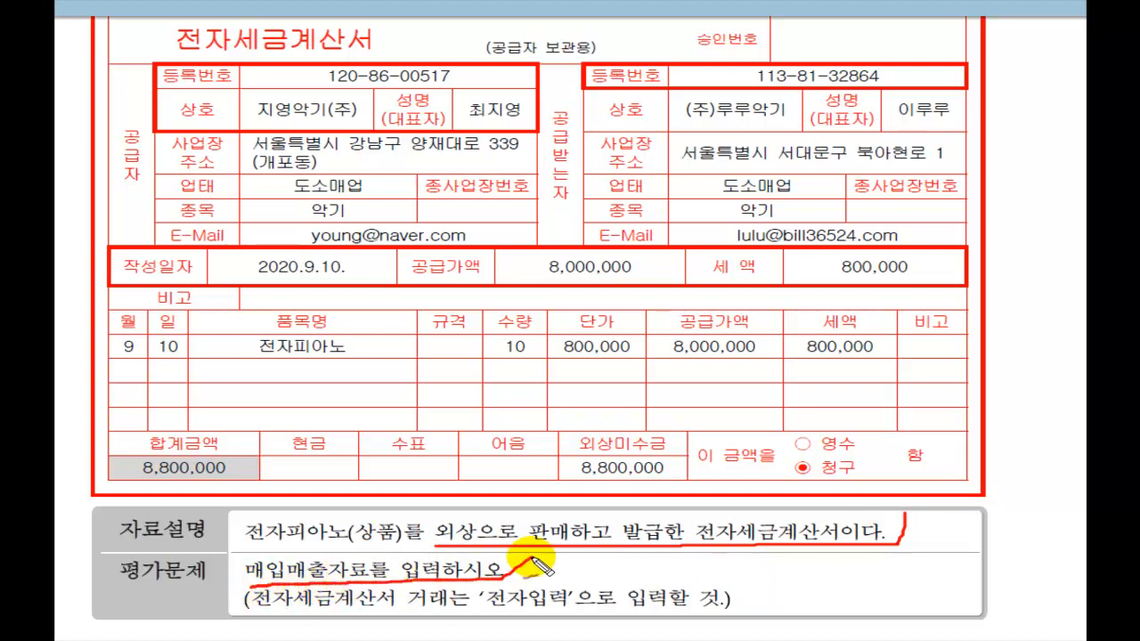
drag(247, 603, 759, 609)
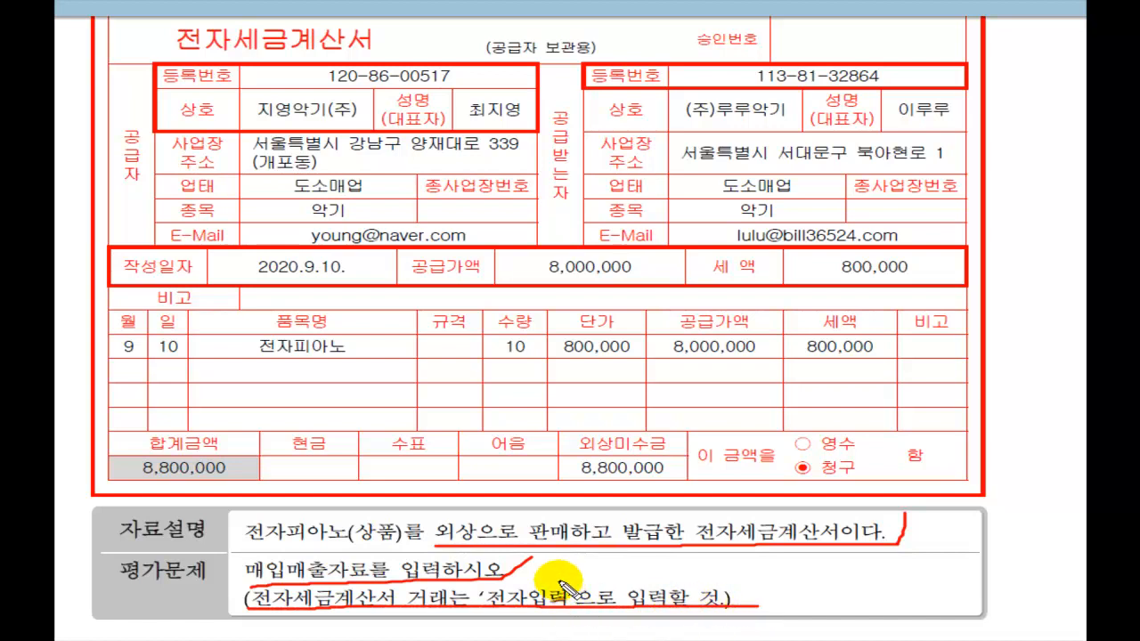
drag(553, 570, 584, 560)
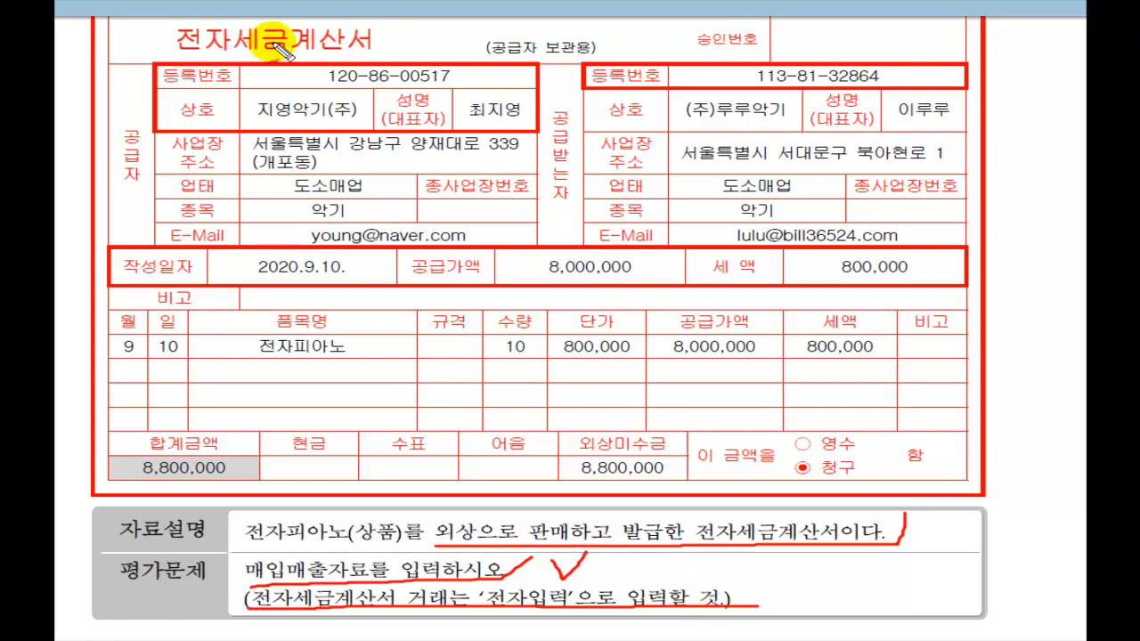
mouse_move(192, 13)
mouse_down()
mouse_move(204, 33)
mouse_move(267, 2)
mouse_up()
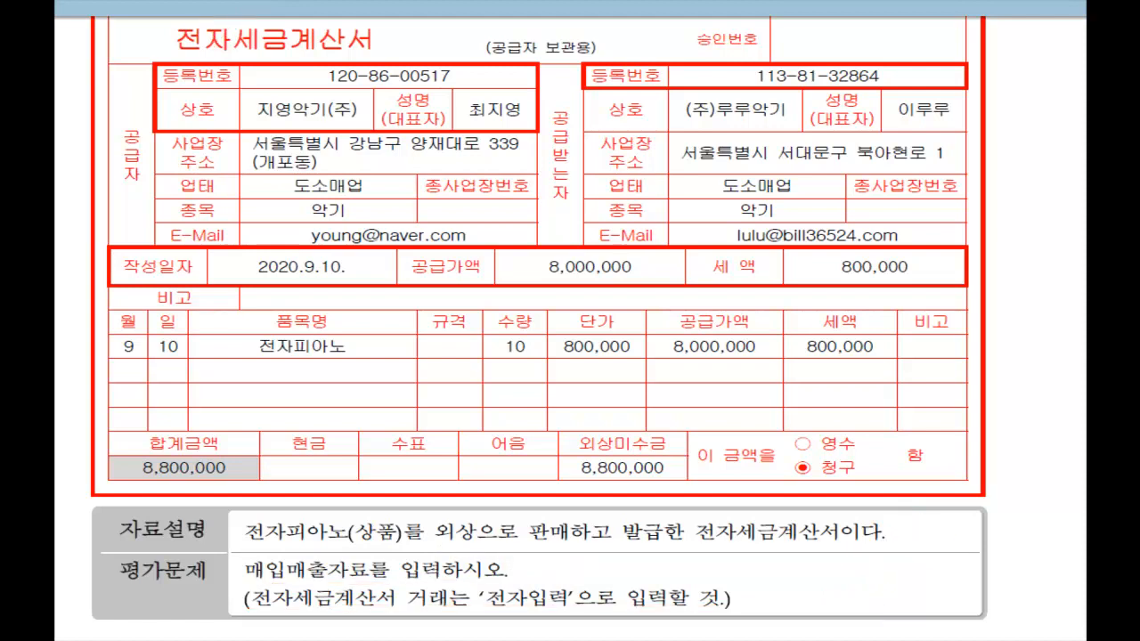
Step: Review the model answer's 11.과세, 전자입력 and 2.외상, then return to Smart A
key(Page_Down)
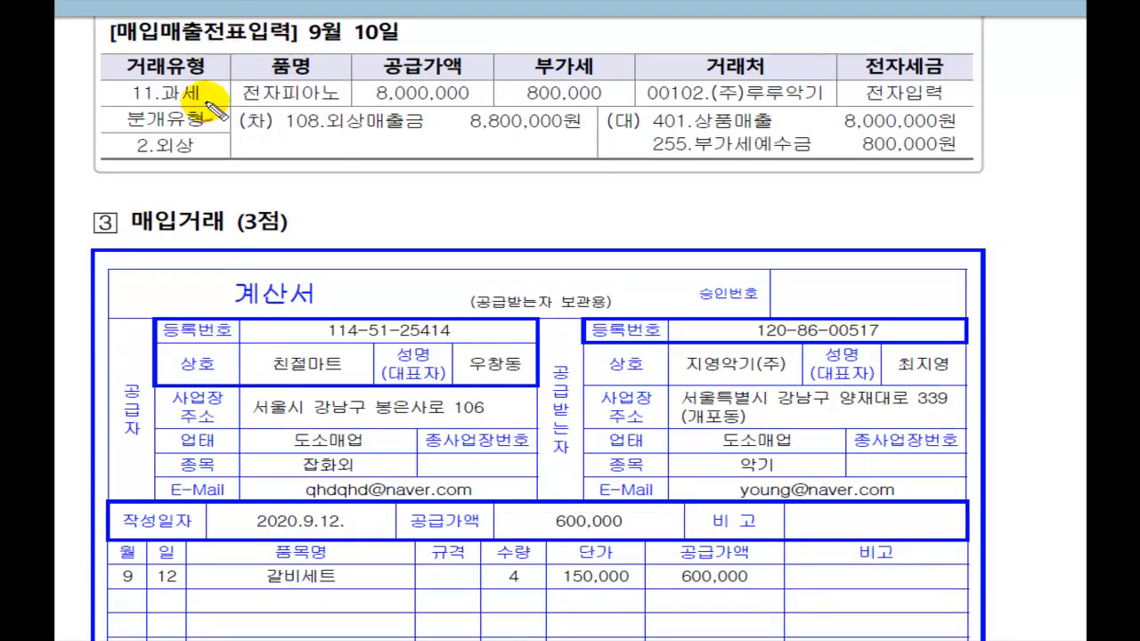
mouse_move(215, 102)
mouse_down()
mouse_move(134, 100)
mouse_move(128, 77)
mouse_move(153, 60)
mouse_move(208, 114)
mouse_up()
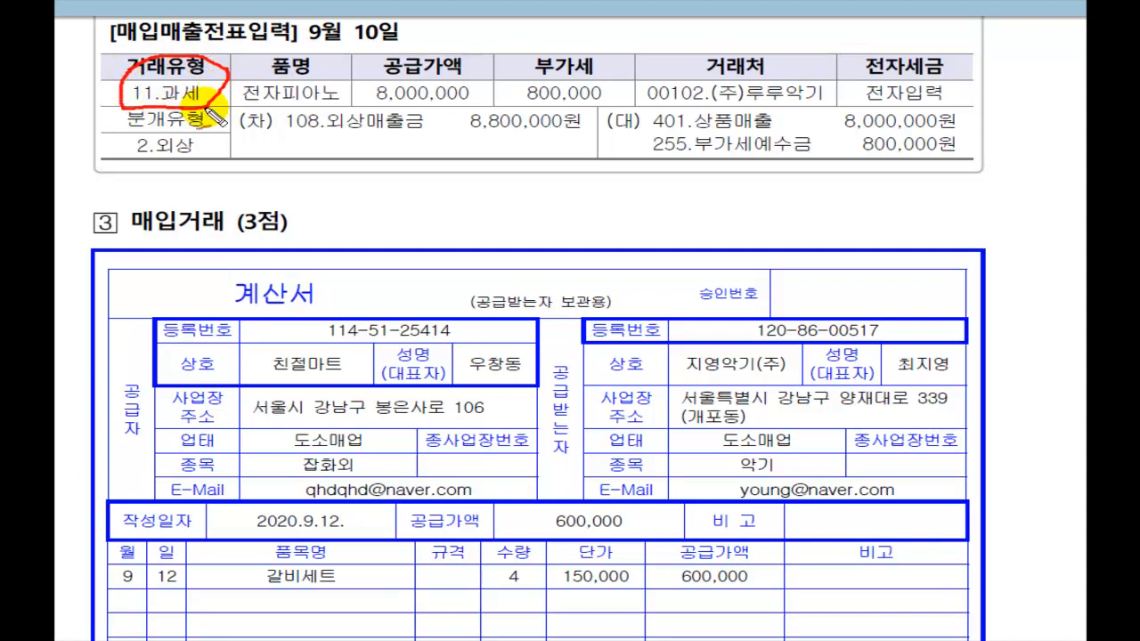
mouse_move(944, 108)
mouse_down()
mouse_move(870, 106)
mouse_move(946, 49)
mouse_move(960, 97)
mouse_move(938, 108)
mouse_up()
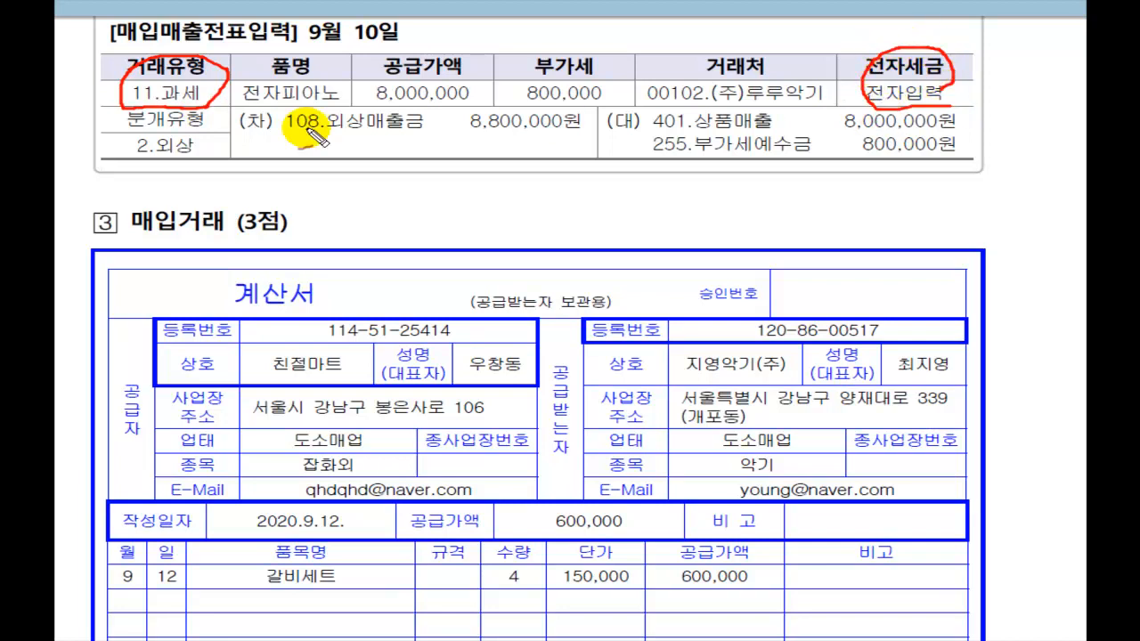
mouse_move(214, 157)
mouse_down()
mouse_move(151, 169)
mouse_move(120, 125)
mouse_move(190, 108)
mouse_move(210, 167)
mouse_up()
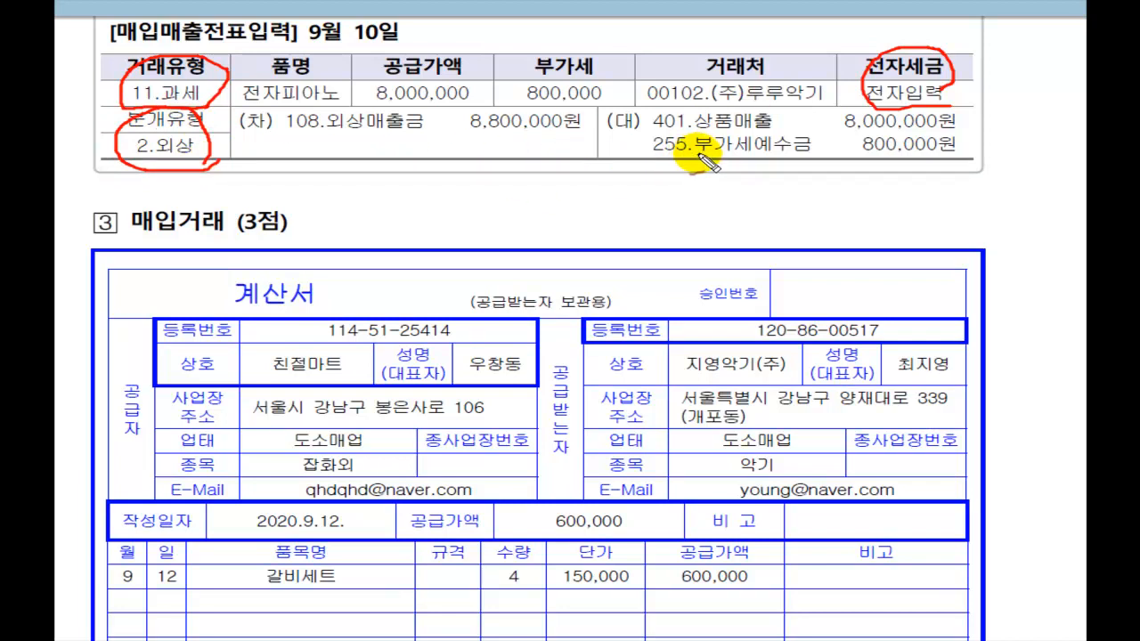
key(Escape)
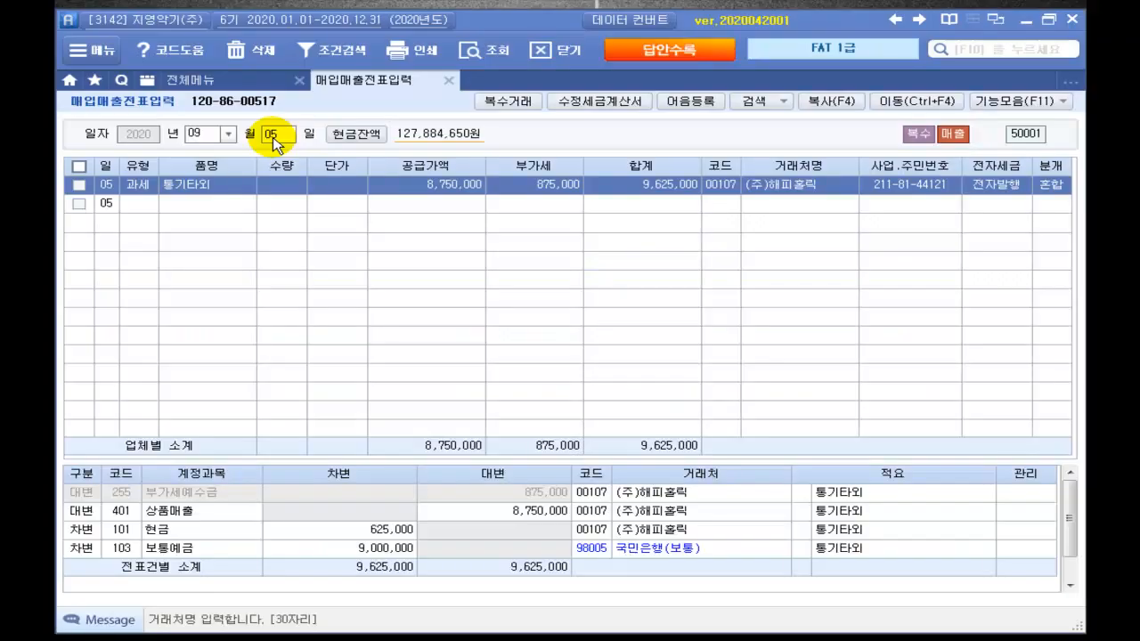
click(274, 135)
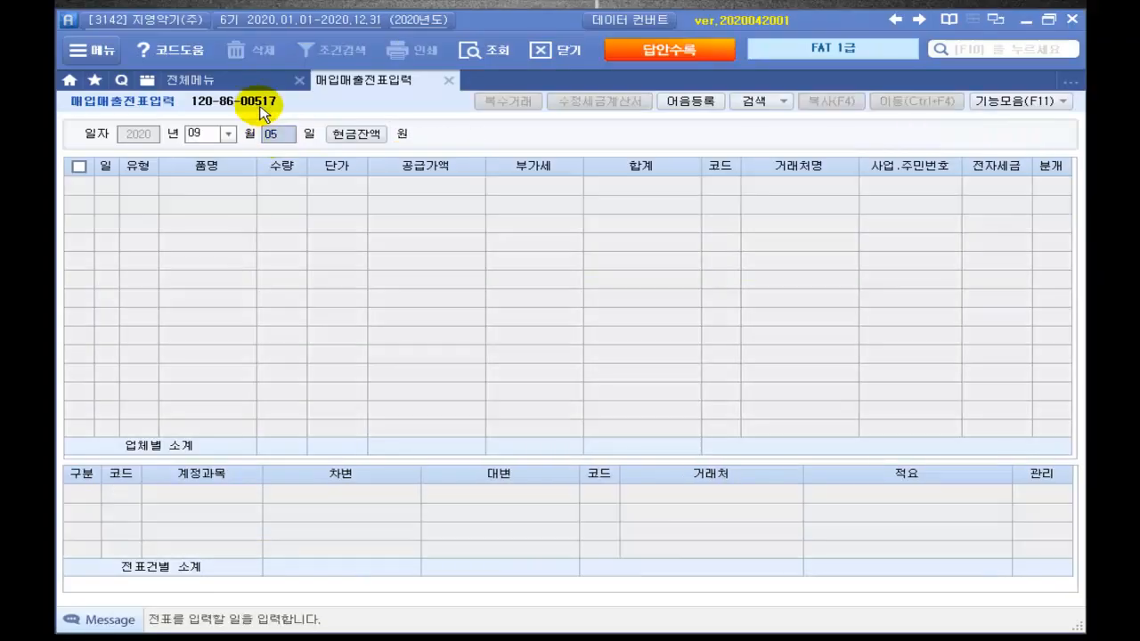
Step: Enter a 9/10 type 11 과세 sale of 10 전자피아노 at 800,000 each
text(10)
key(Return)
key(Return)
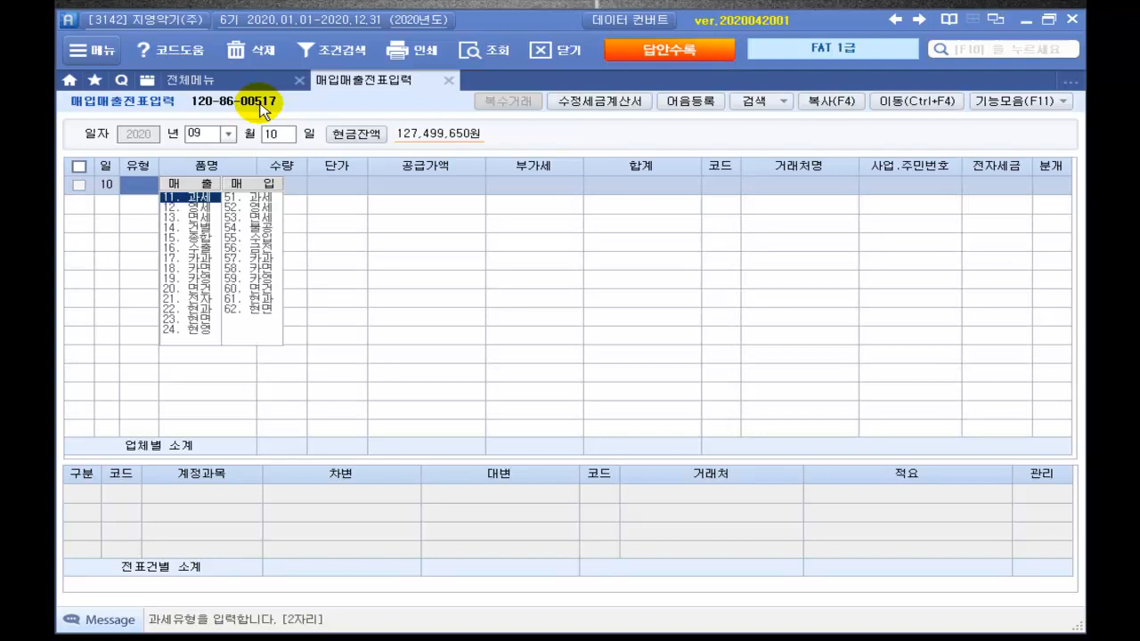
text(11)
key(Return)
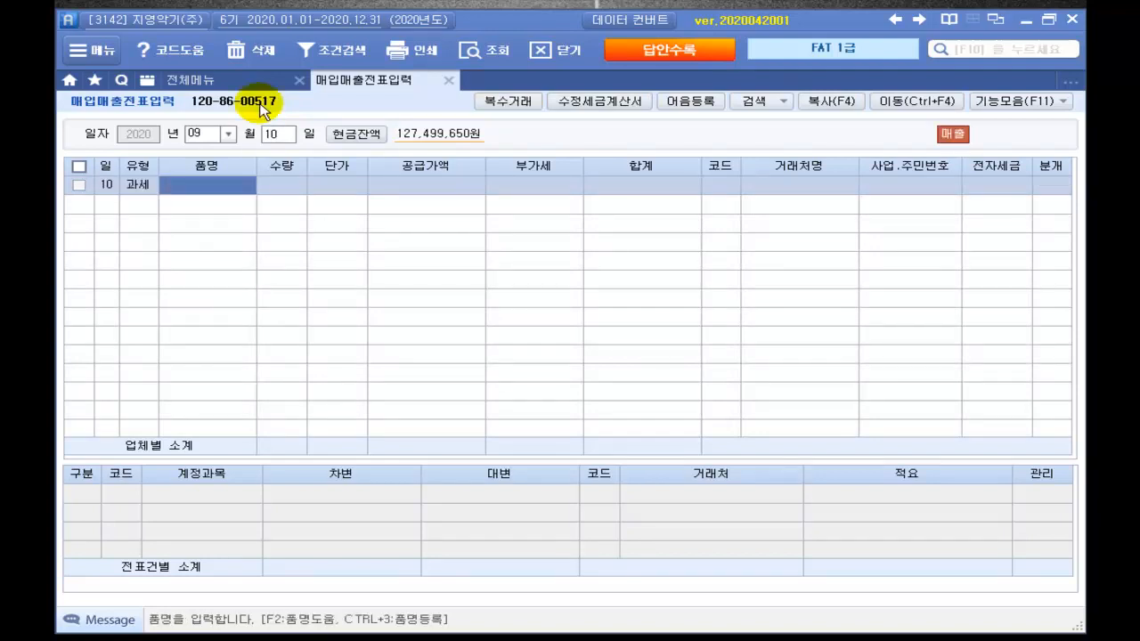
text(전자)
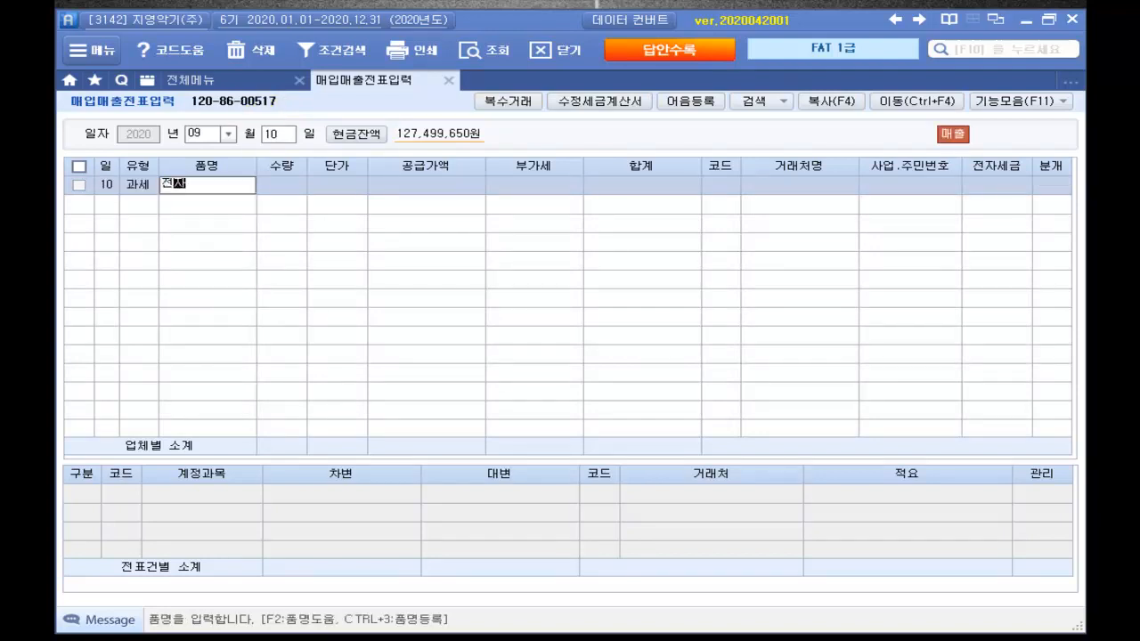
text(피아노)
key(Return)
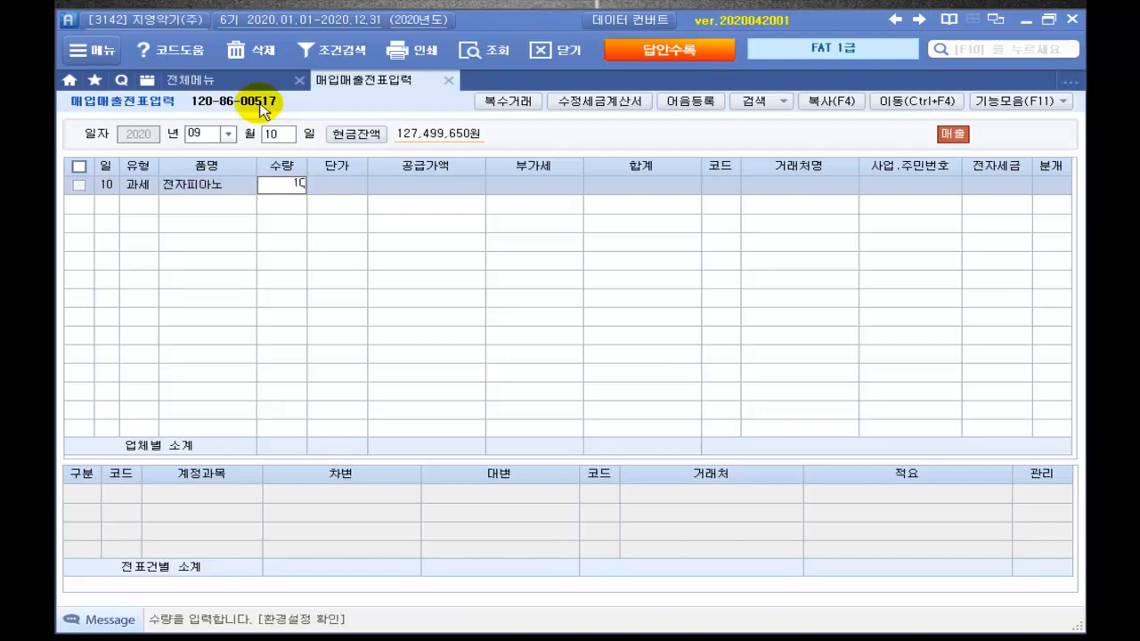
key(Return)
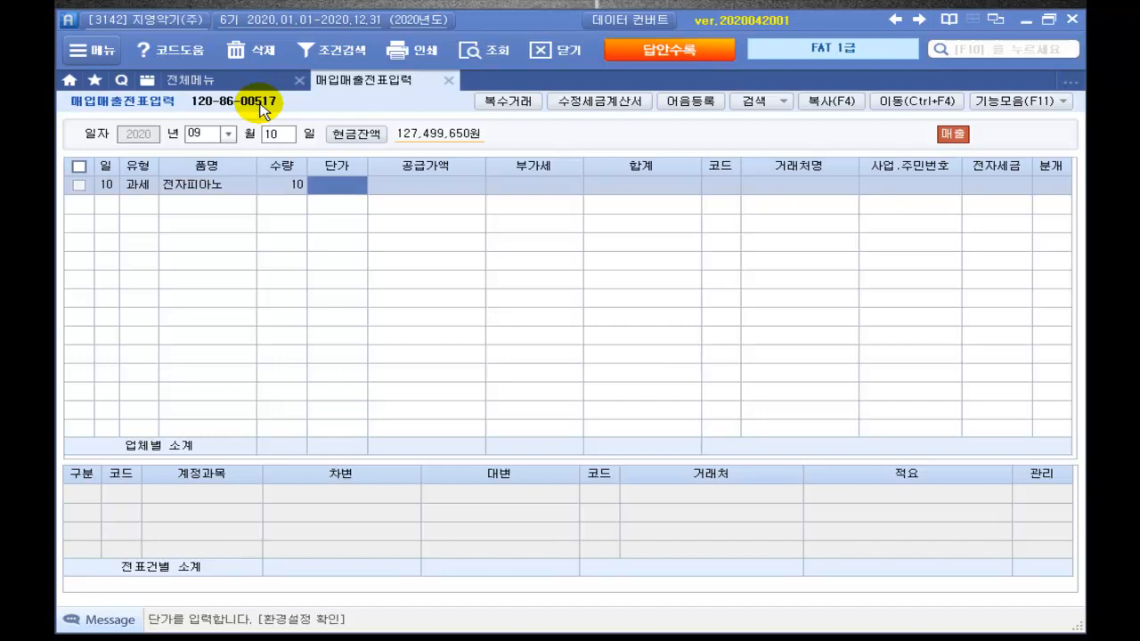
key(Return)
key(Return)
key(Return)
key(Return)
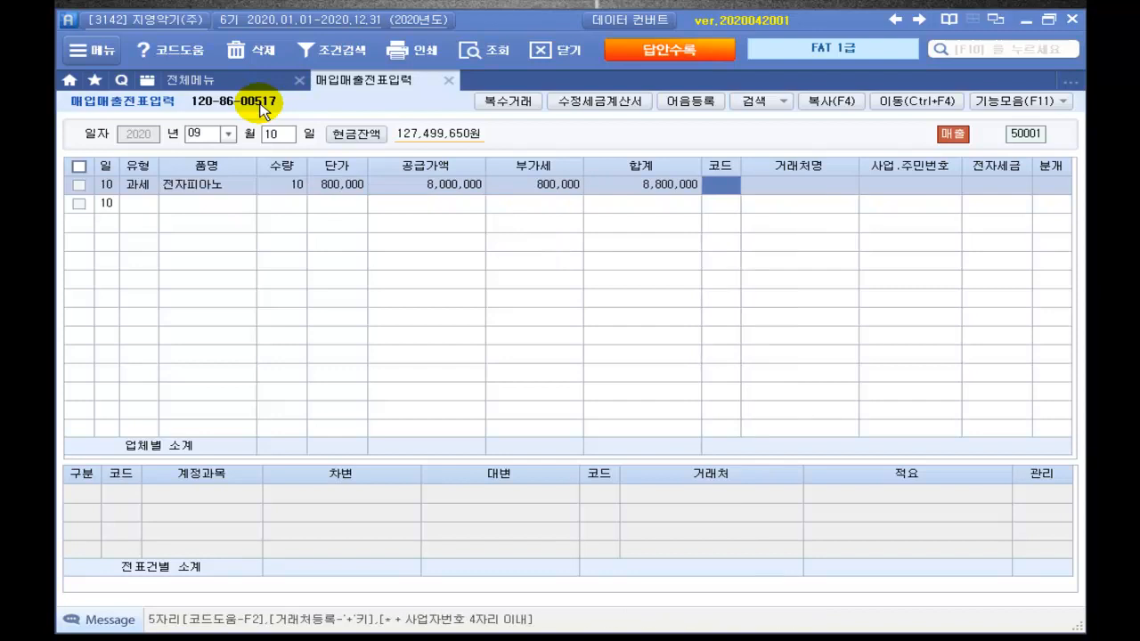
Step: Set customer (주)루루악기, mark the invoice 전자입력 (1), and journalise as 외상 (2)
key(Return)
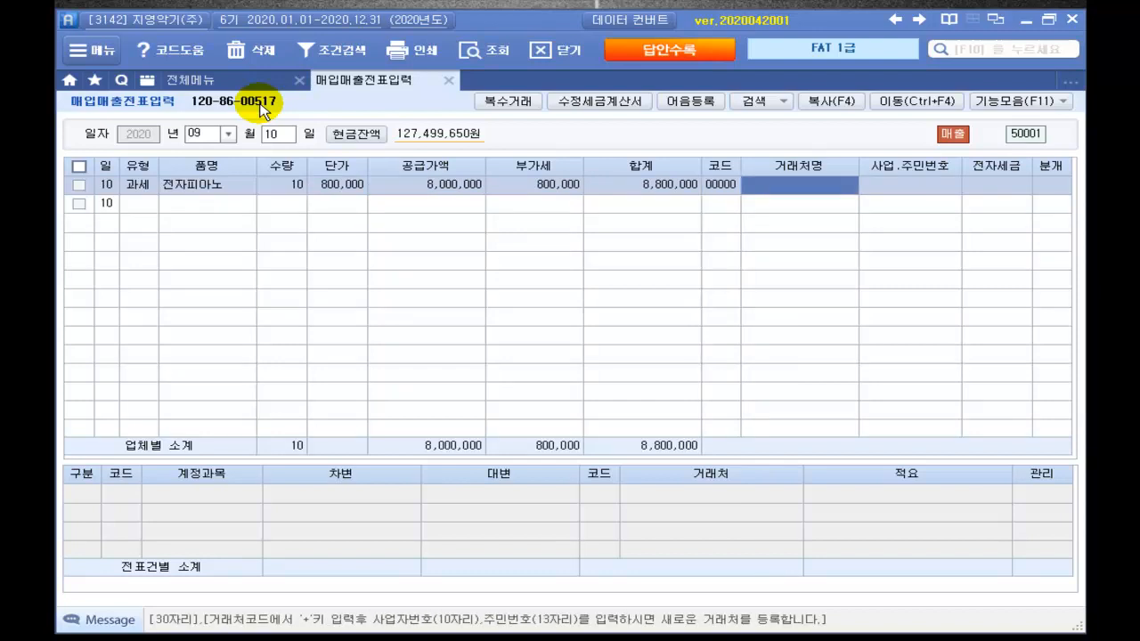
text(루루)
key(Return)
key(Return)
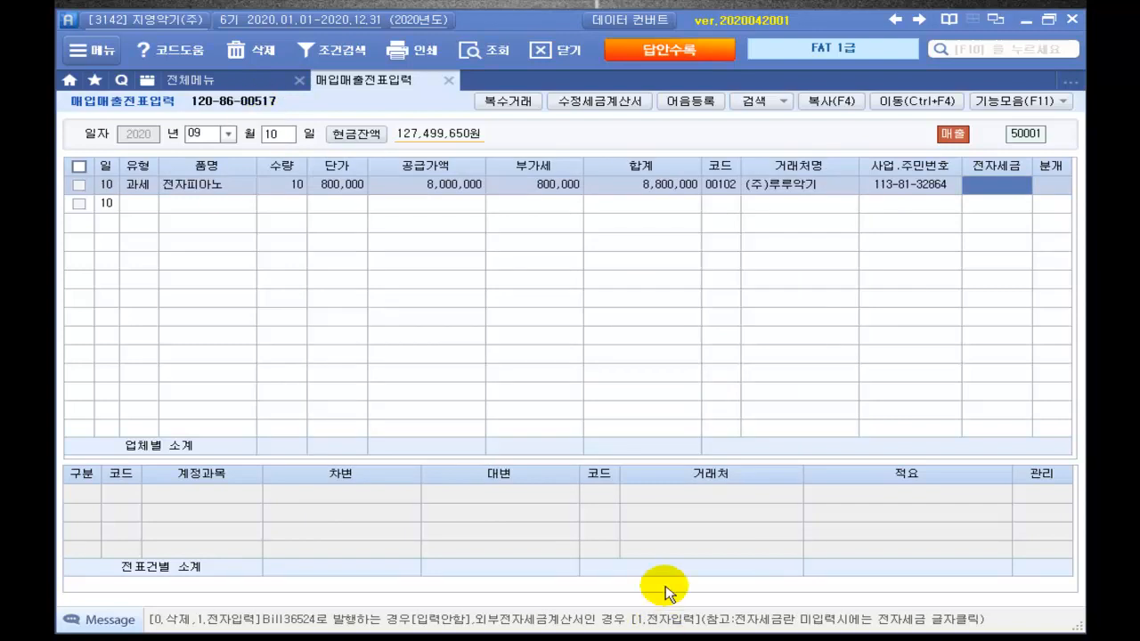
text(1)
key(Return)
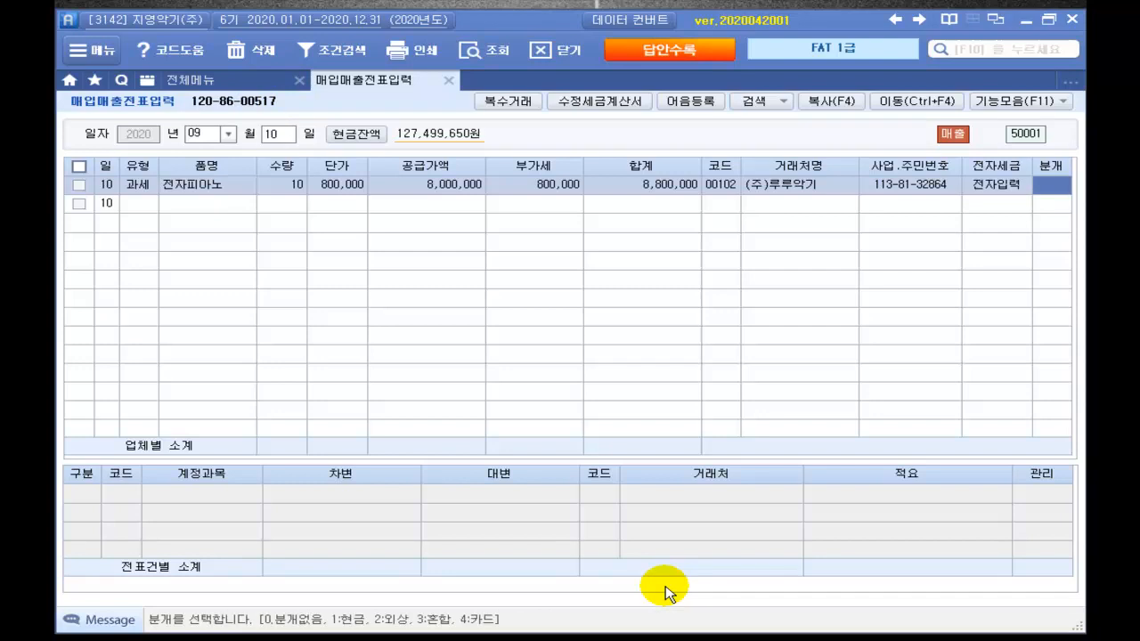
key(Return)
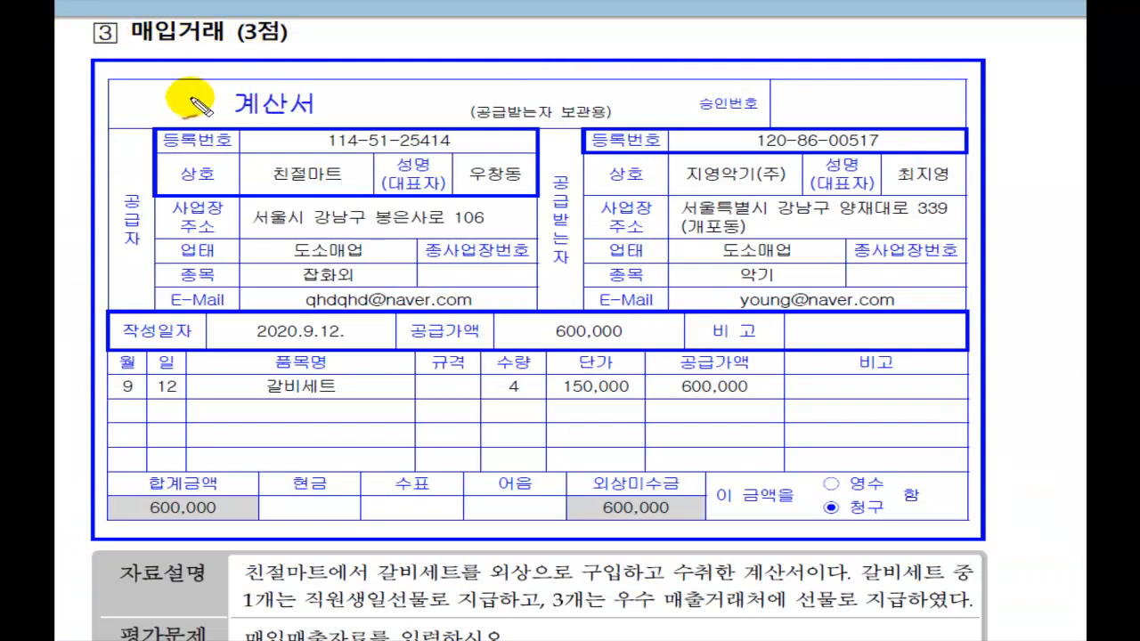
Step: Mark up the 계산서: 4 갈비세트 at 150,000 on credit, split between employee and customers
drag(189, 92, 234, 76)
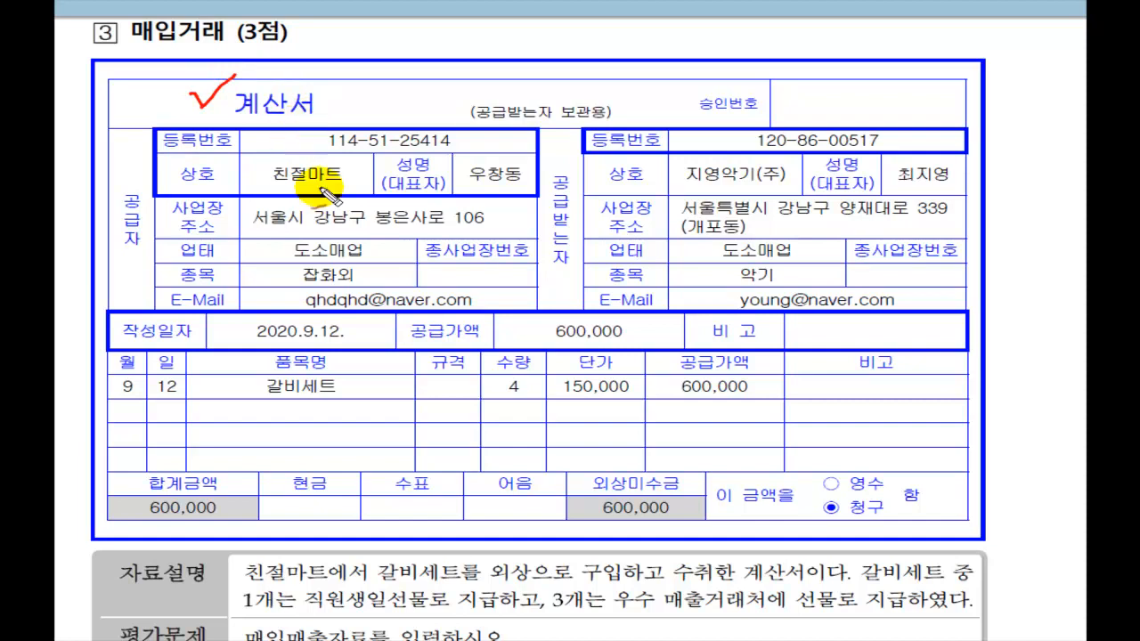
drag(360, 409, 285, 415)
mouse_move(345, 367)
mouse_down()
mouse_move(267, 388)
mouse_move(359, 410)
mouse_up()
drag(501, 403, 791, 401)
mouse_move(604, 456)
mouse_down()
mouse_move(627, 486)
mouse_move(683, 443)
mouse_up()
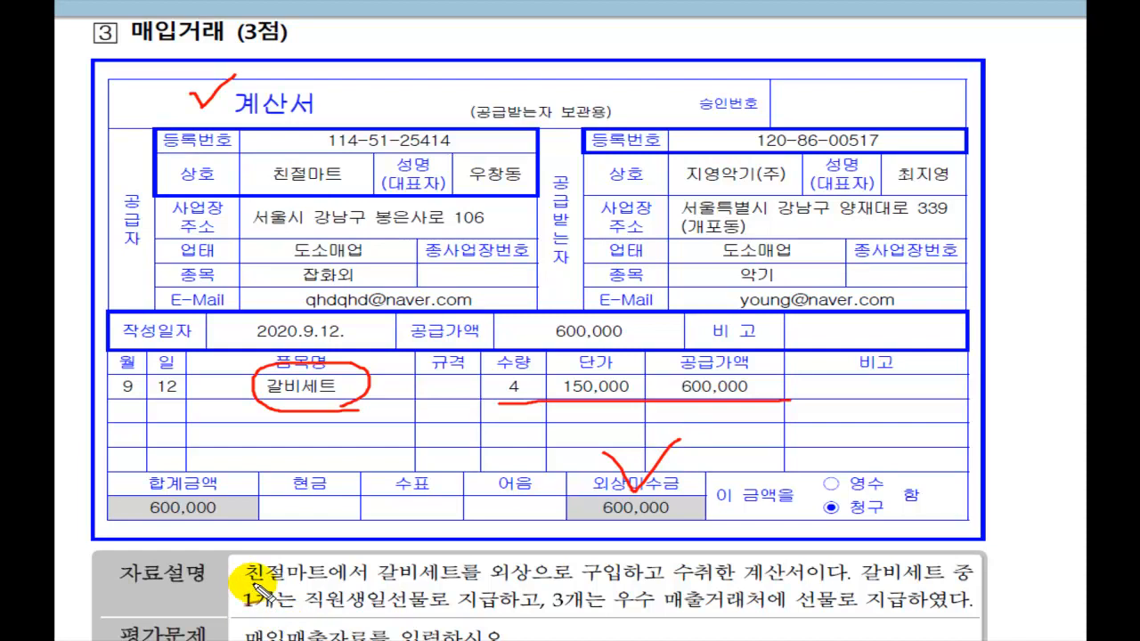
mouse_move(372, 584)
mouse_down()
mouse_move(678, 575)
mouse_move(667, 586)
mouse_move(859, 585)
mouse_up()
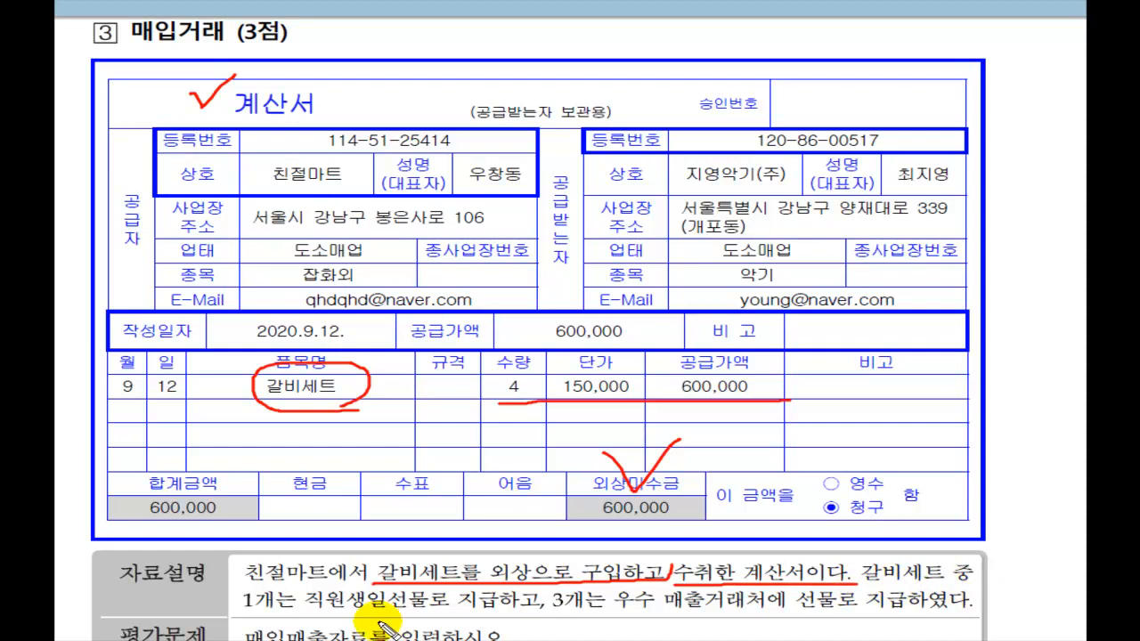
drag(233, 609, 976, 616)
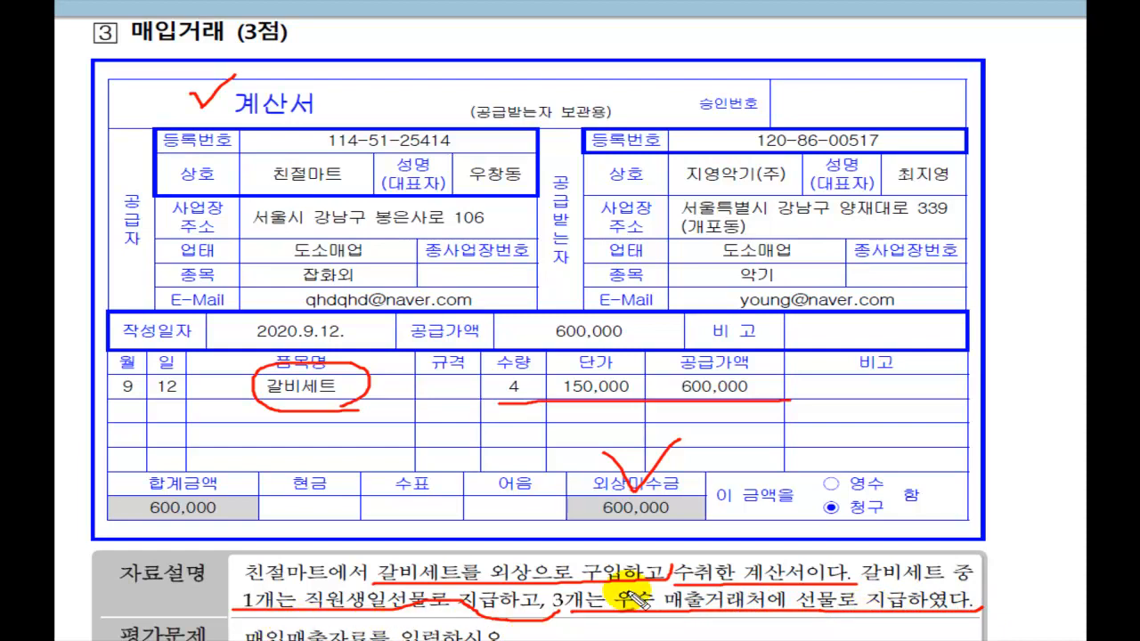
key(e)
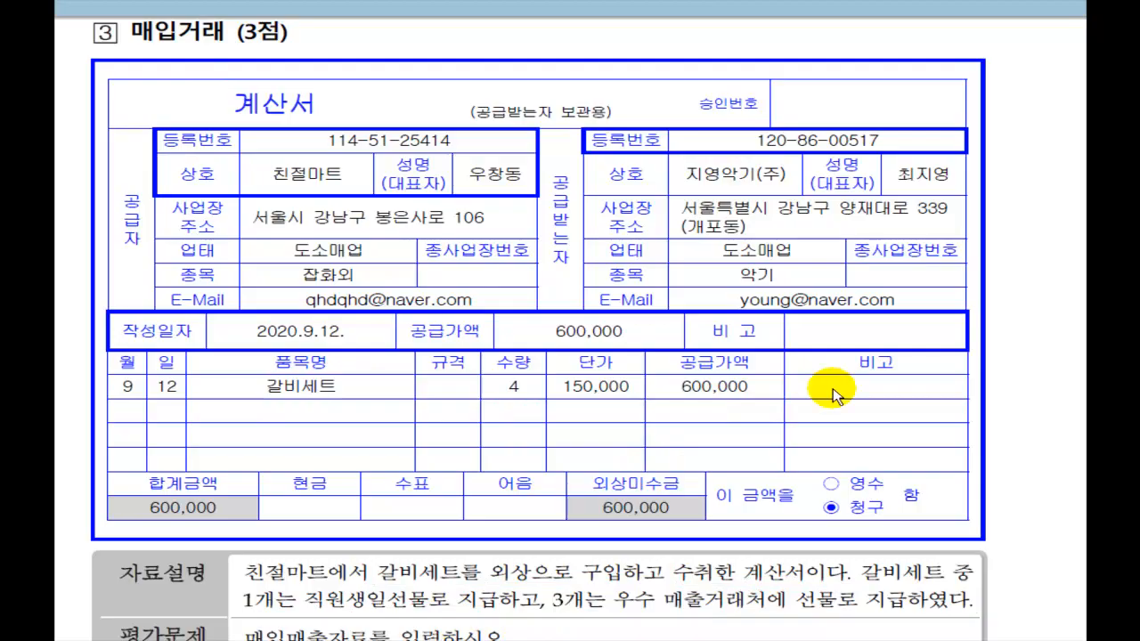
scroll(76, 611, down, 3)
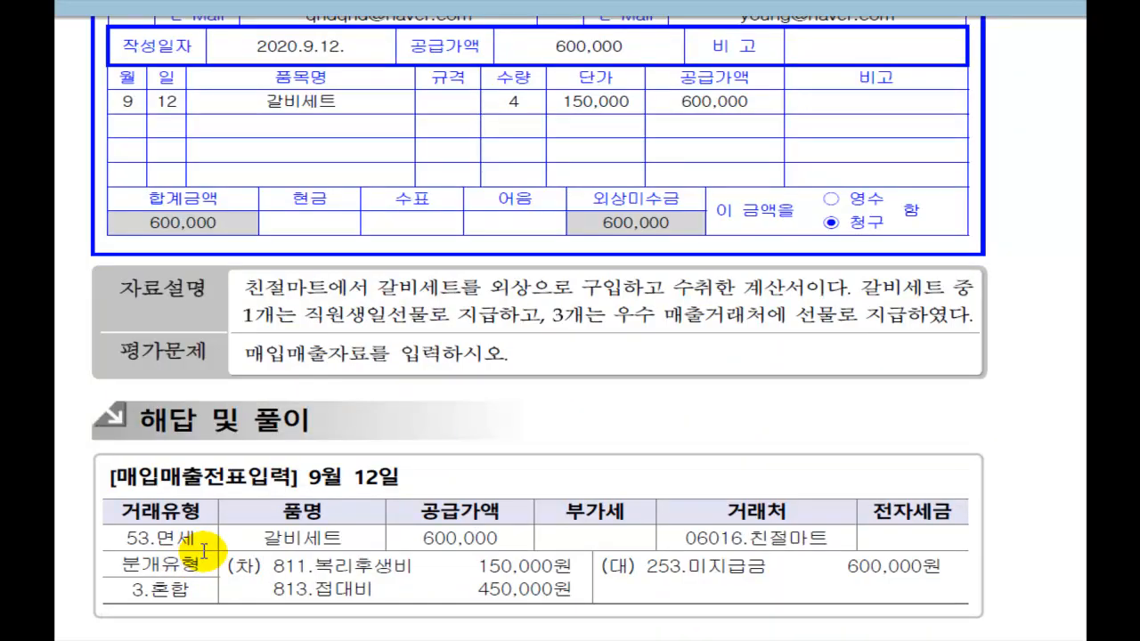
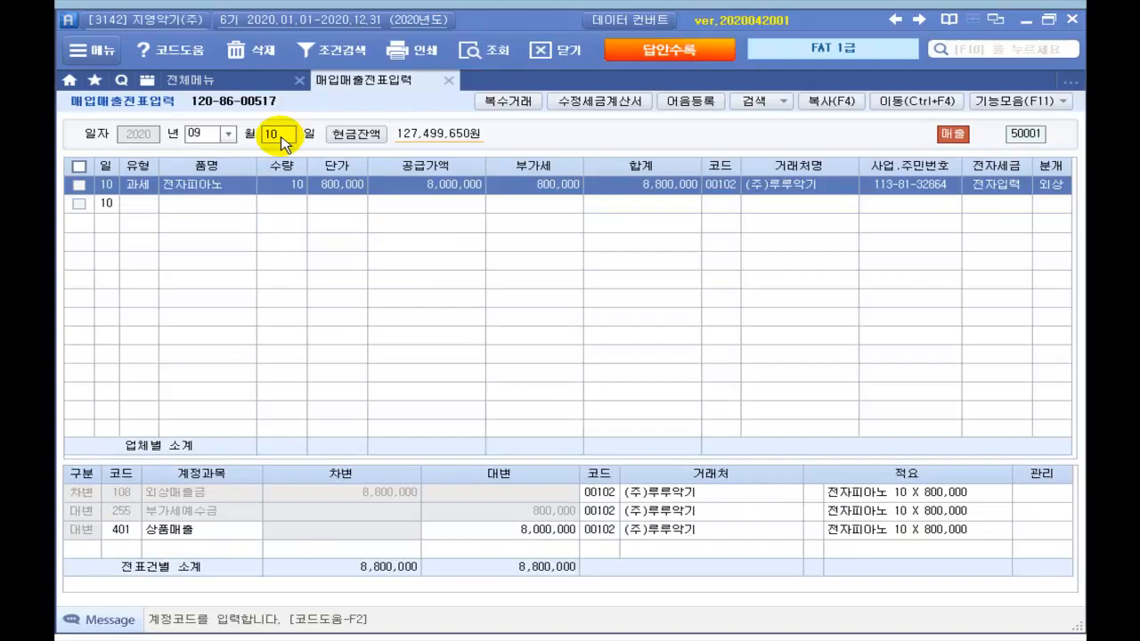
Step: Return to Smart A's 매입매출전표입력 screen and select the entry's day field
click(284, 143)
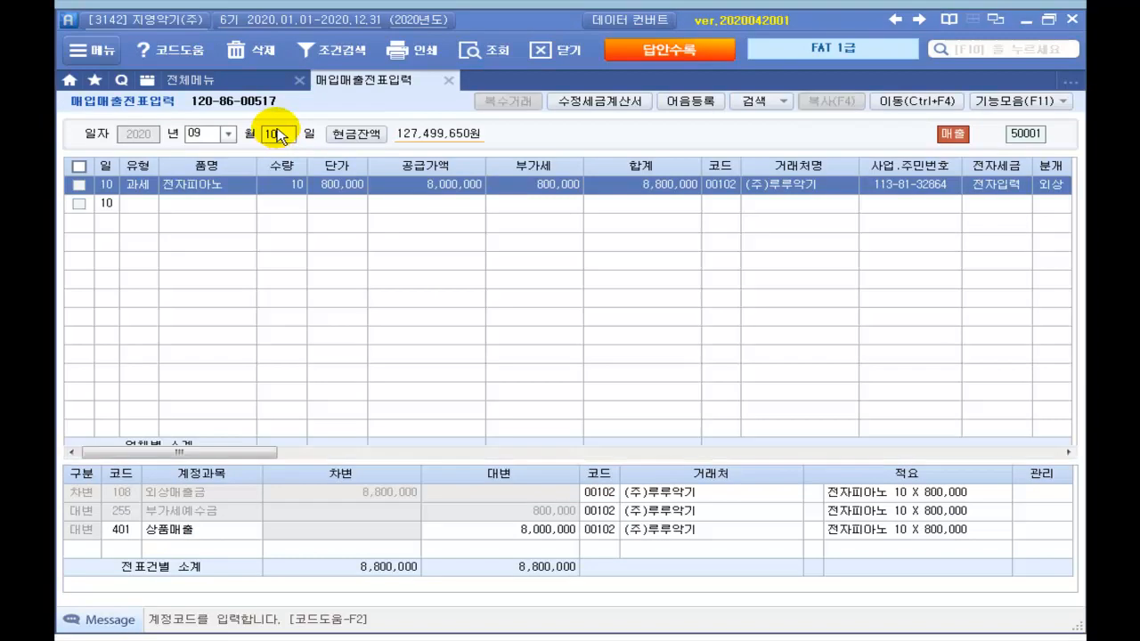
Step: Start a 9/12 type 53 면세 entry for 4 갈비세트 at 150,000 each
text(12)
key(Return)
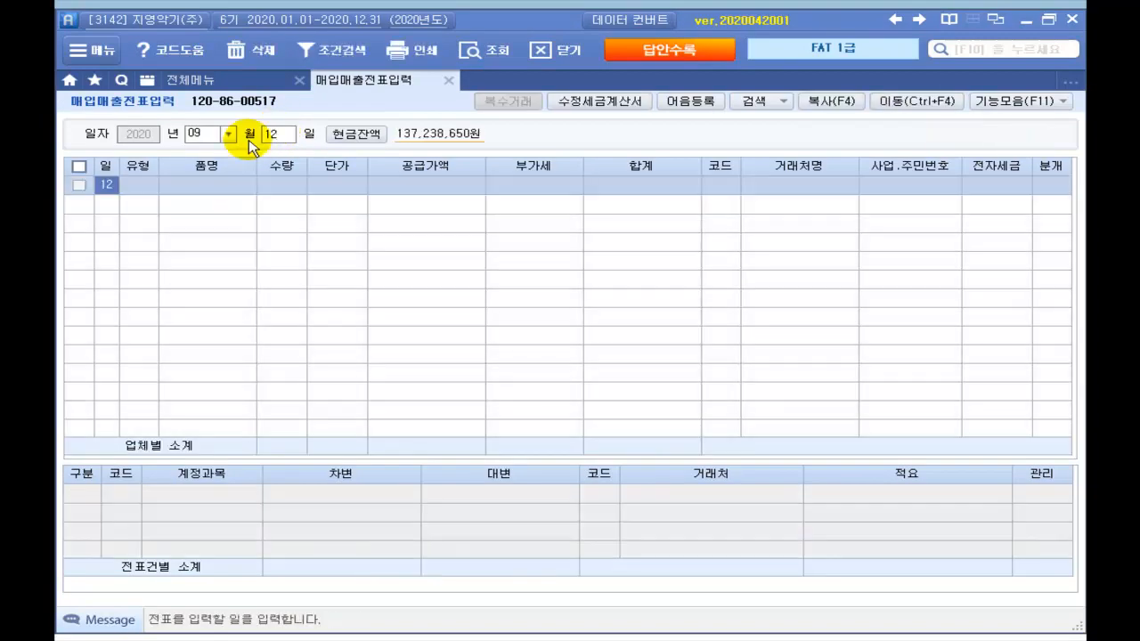
key(Return)
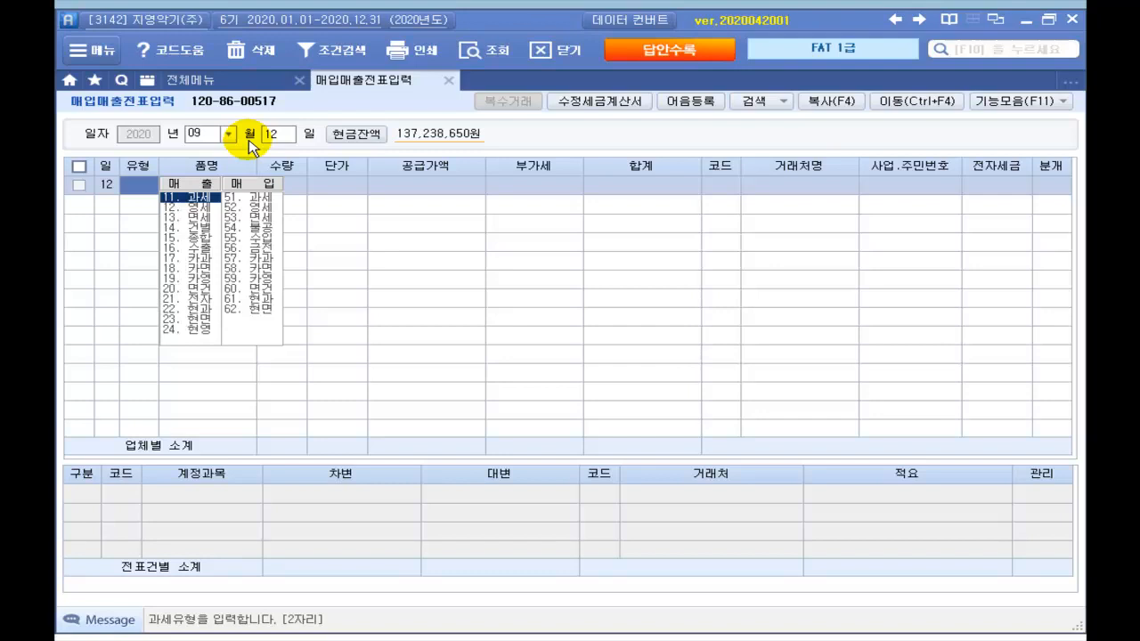
text(53)
key(Return)
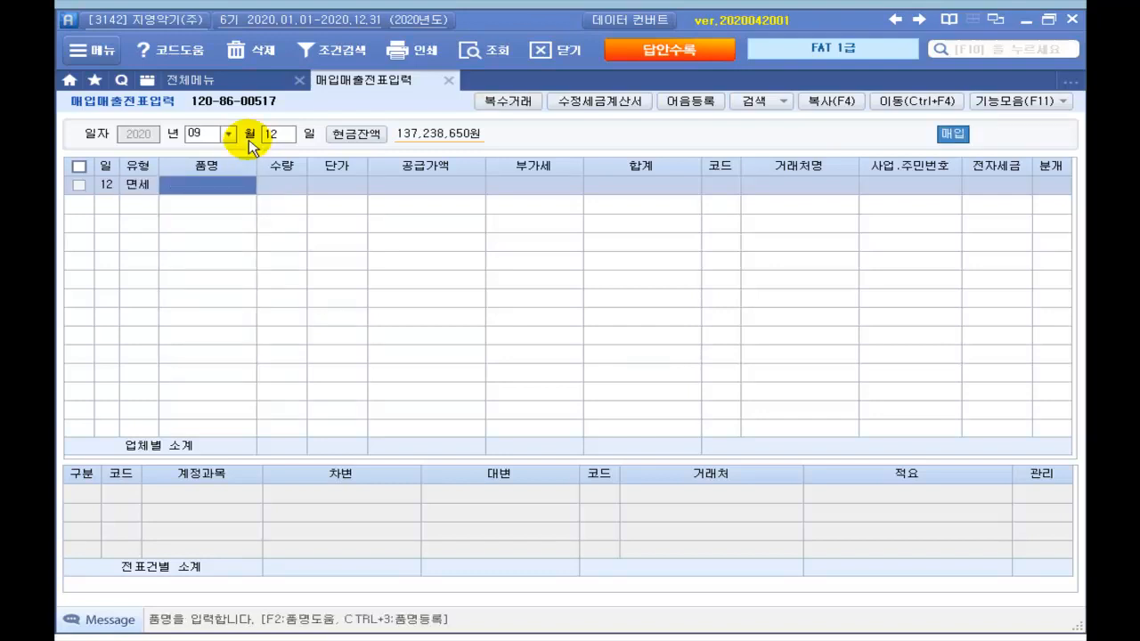
text(ㄱ비)
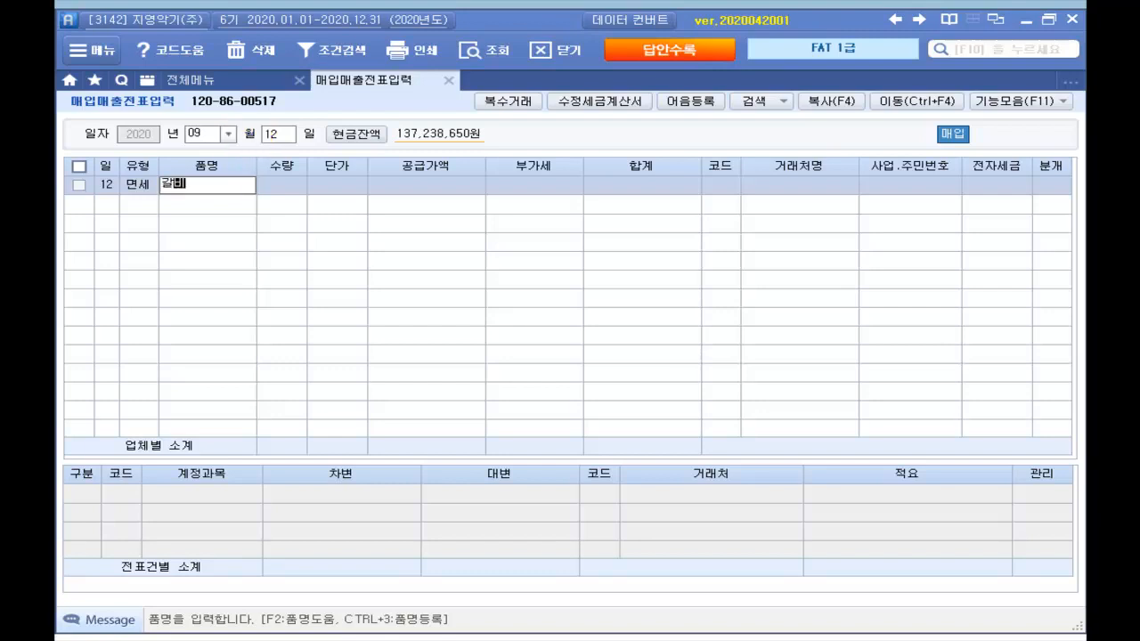
text(세트)
key(Return)
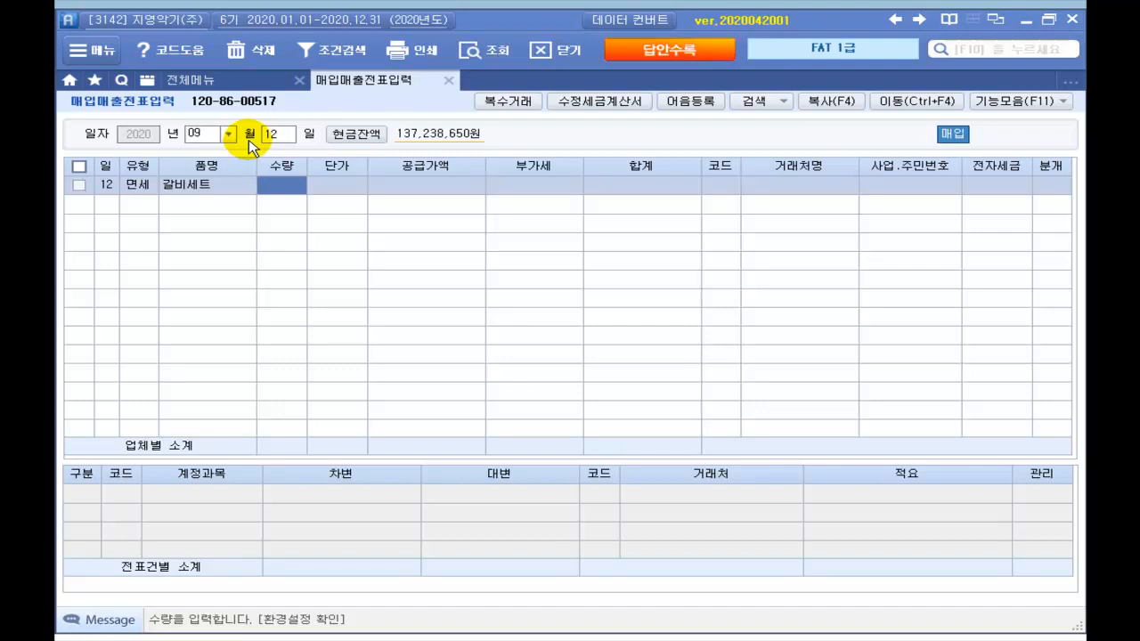
text(4)
key(Return)
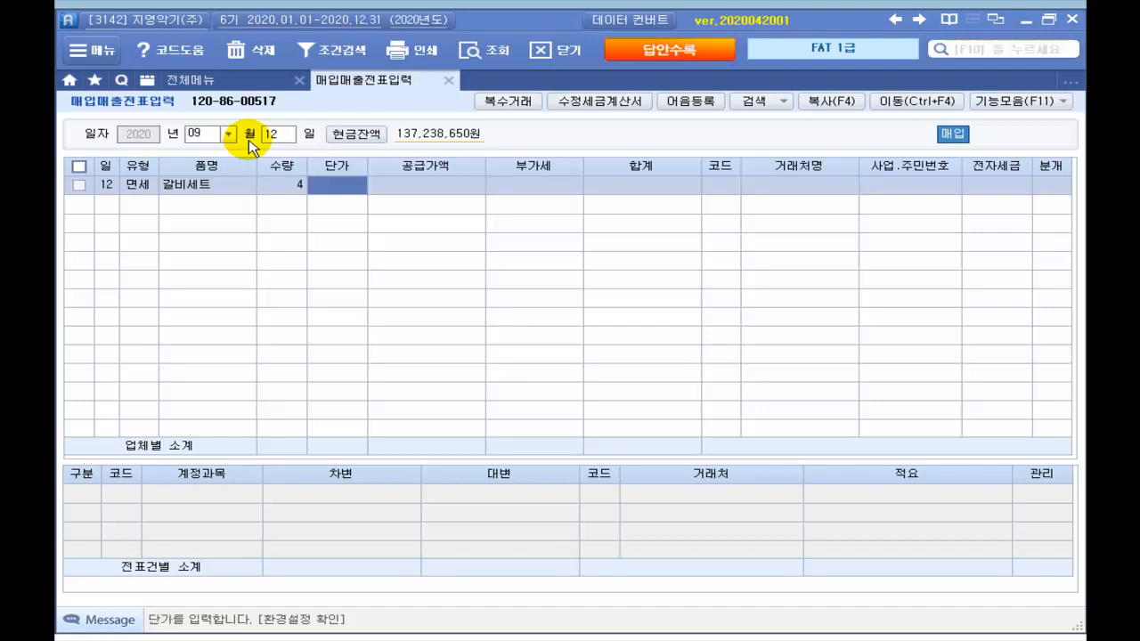
text(1500000)
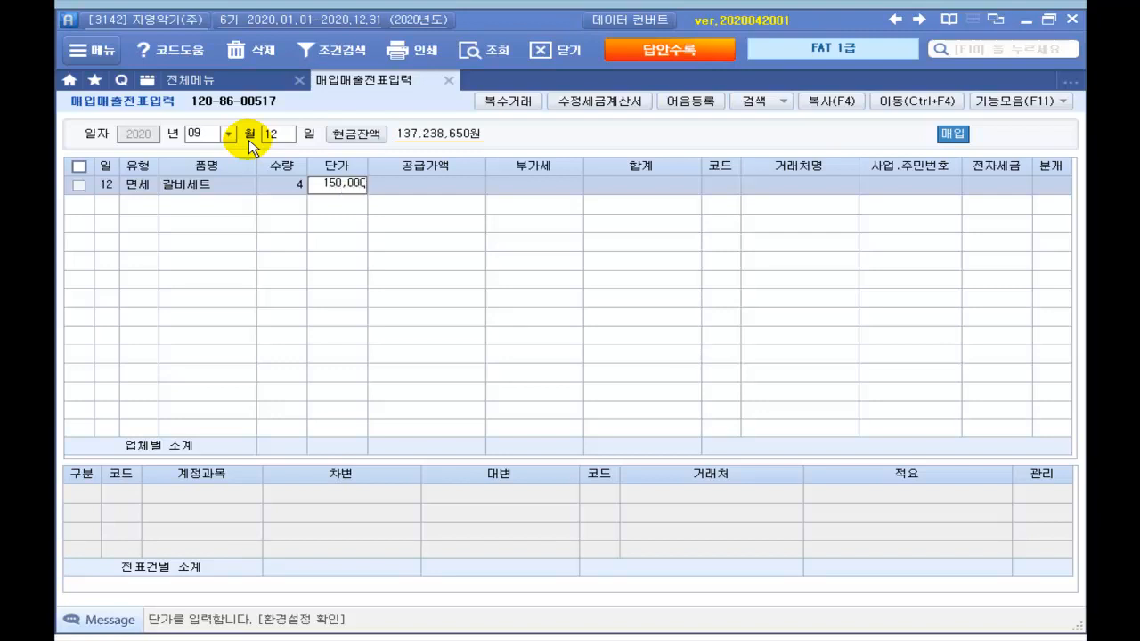
key(Return)
Step: Set the supplier to 천절마트 and the journal type to 3 혼합
key(Return)
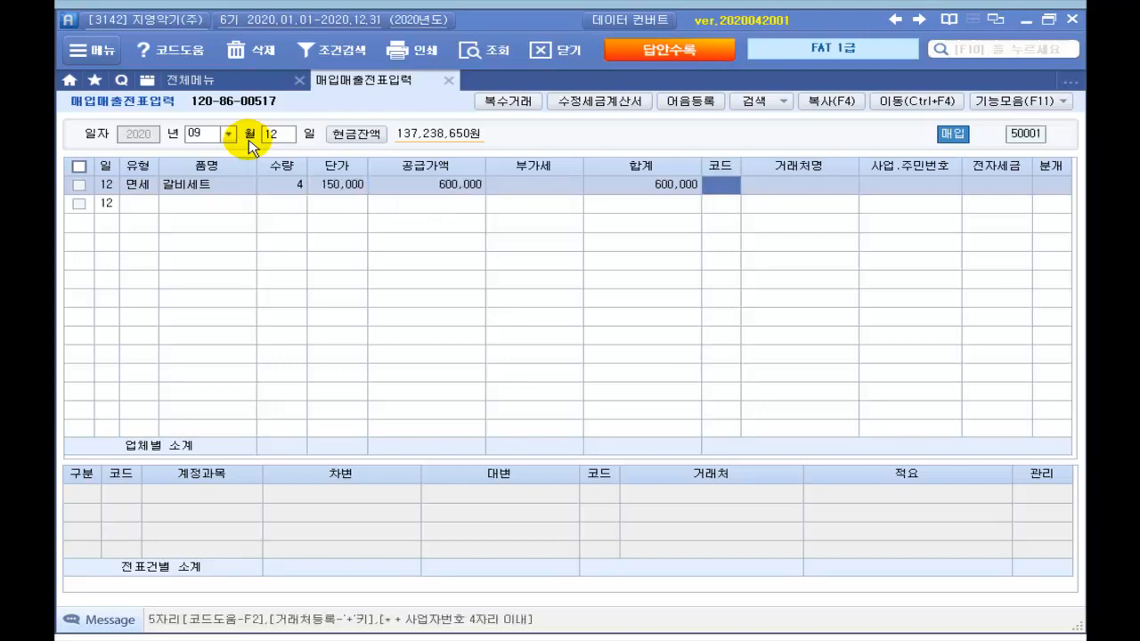
key(Return)
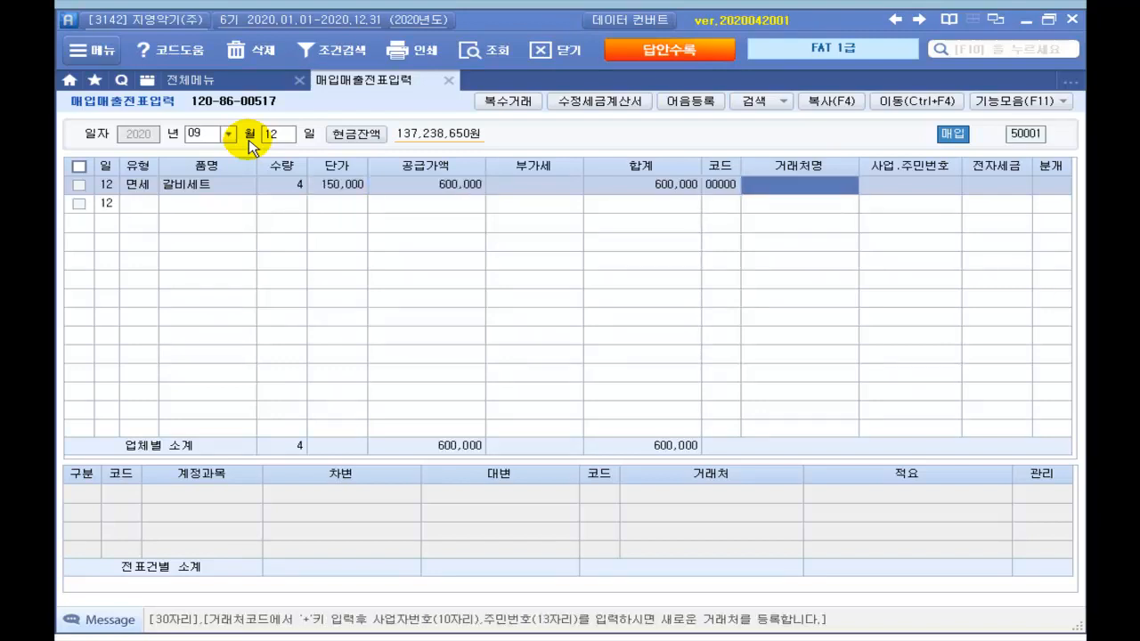
text(천절)
key(Return)
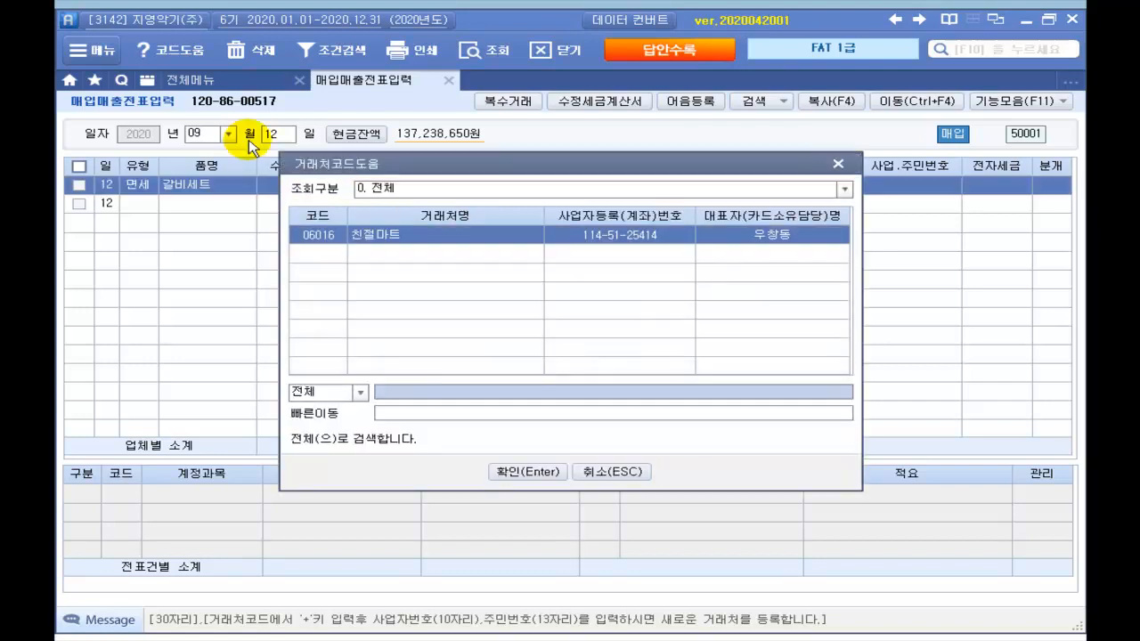
key(Return)
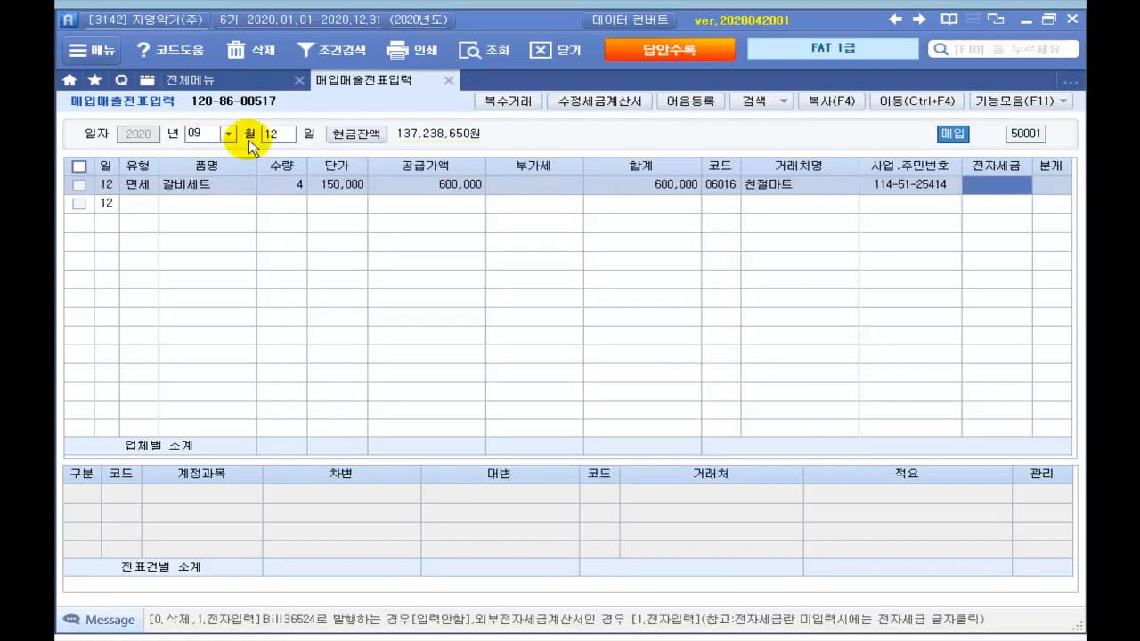
key(Return)
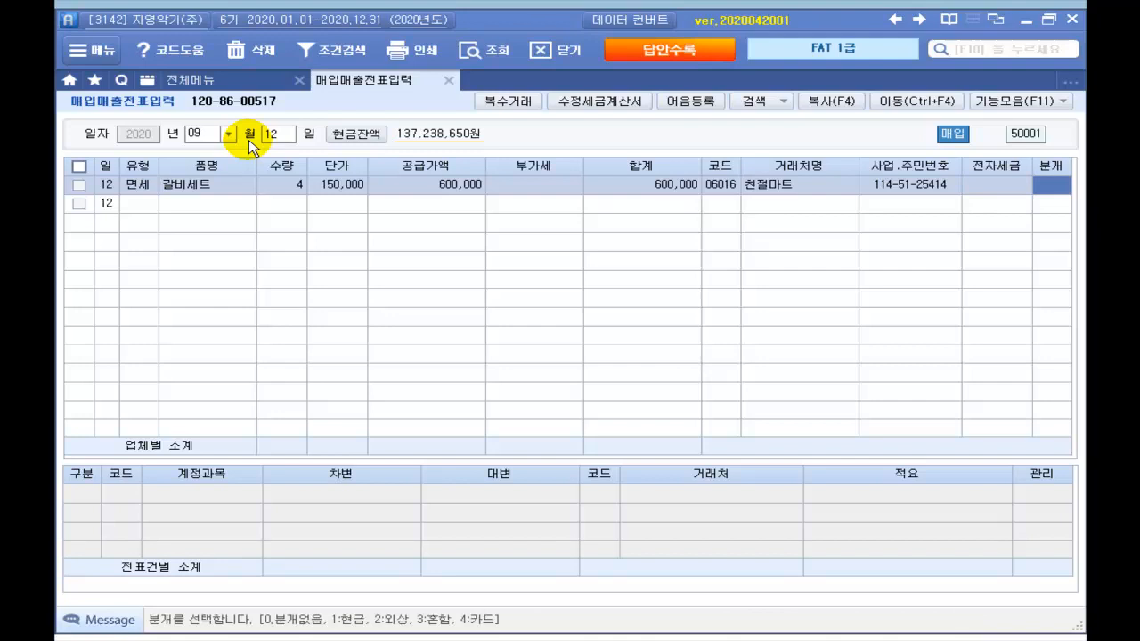
text(3)
key(Return)
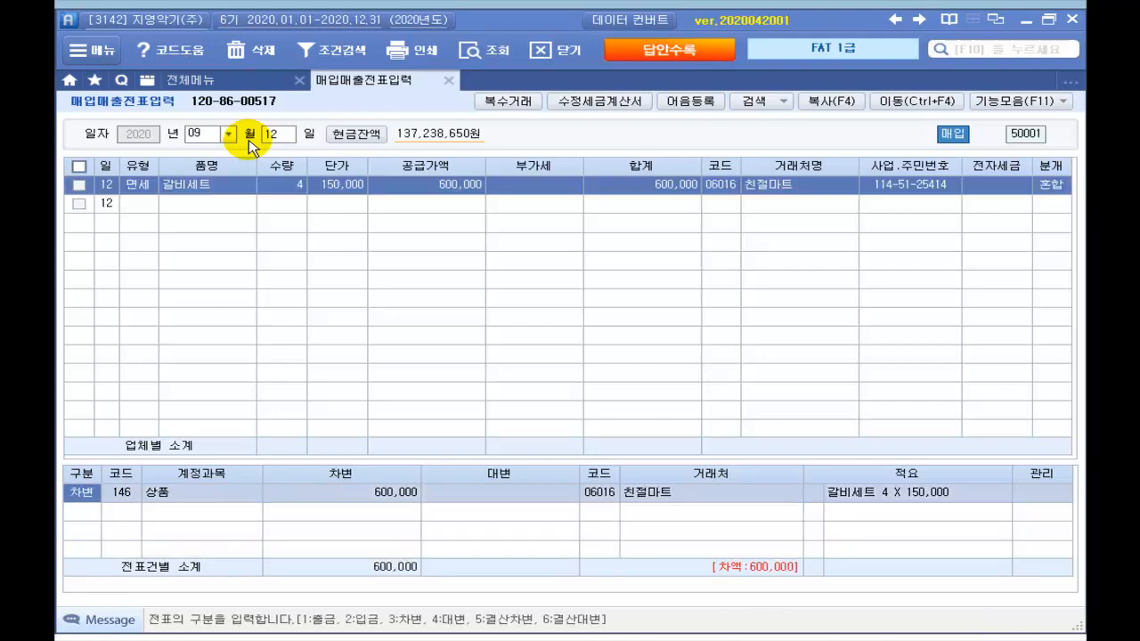
Step: Debit 811 복리후생비 150,000 and 813 접대비 450,000 for the 갈비세트
key(Return)
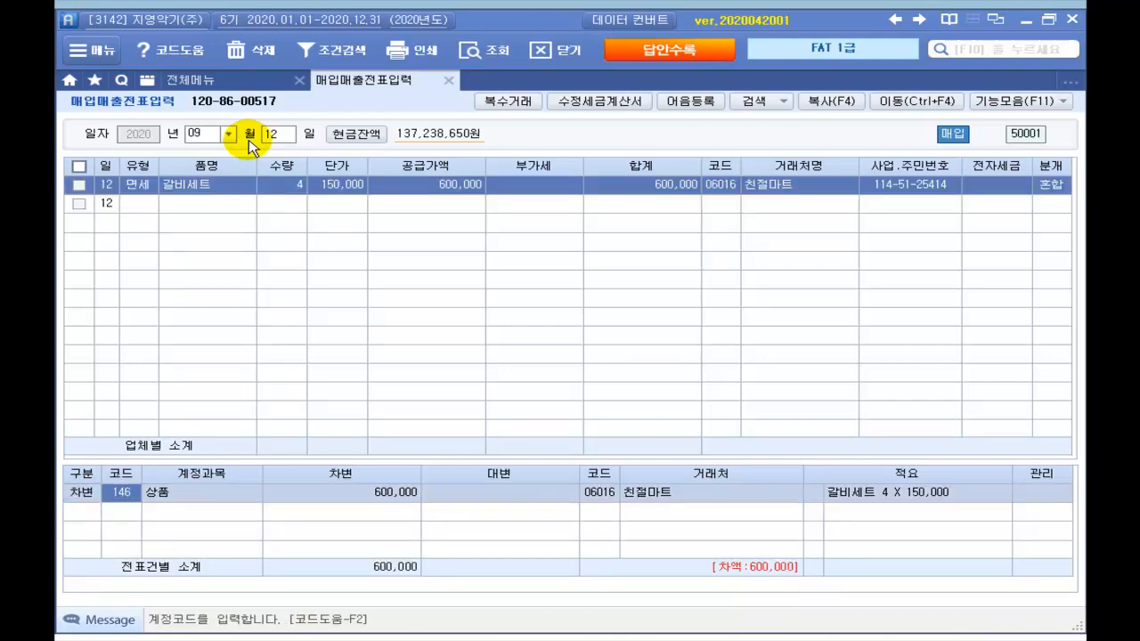
text(복리)
key(Return)
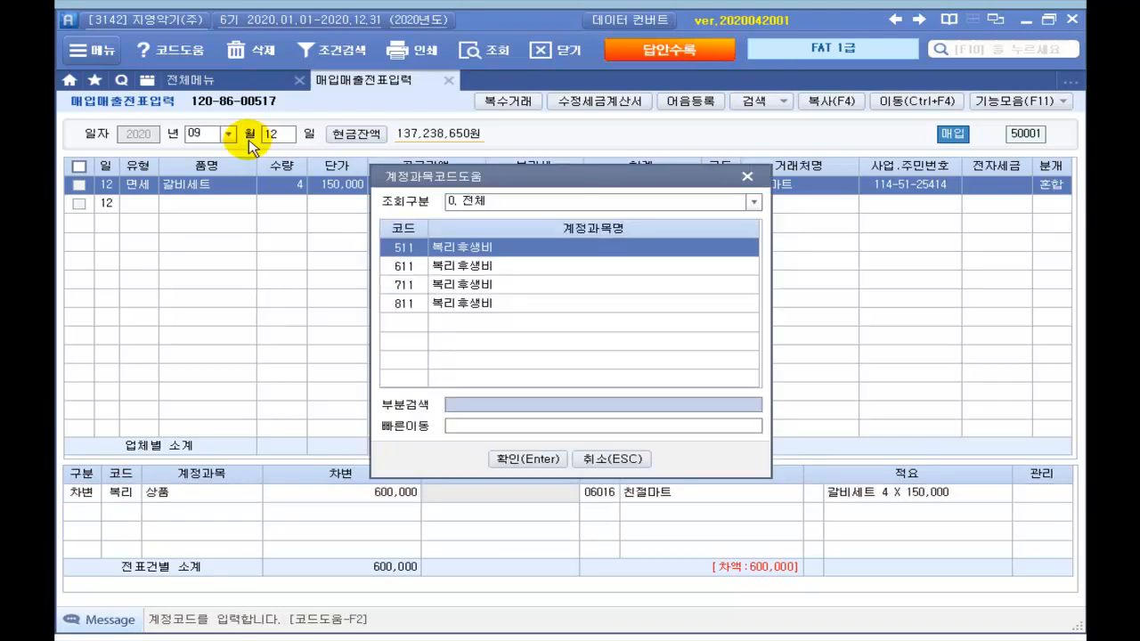
key(Down)
key(Down)
key(Down)
key(Return)
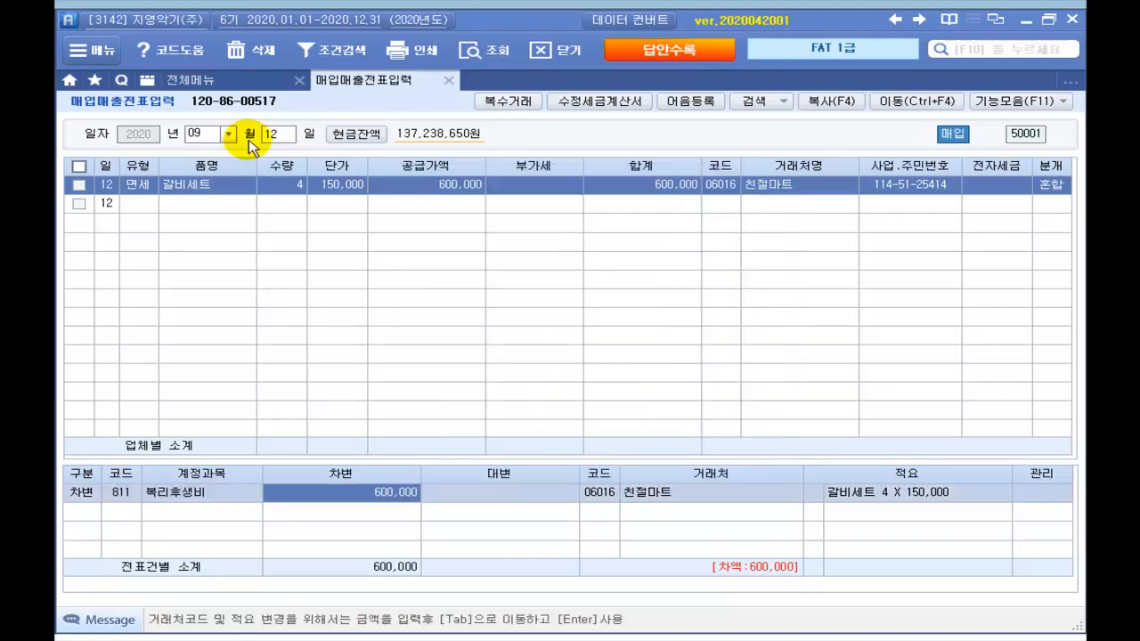
text(150000)
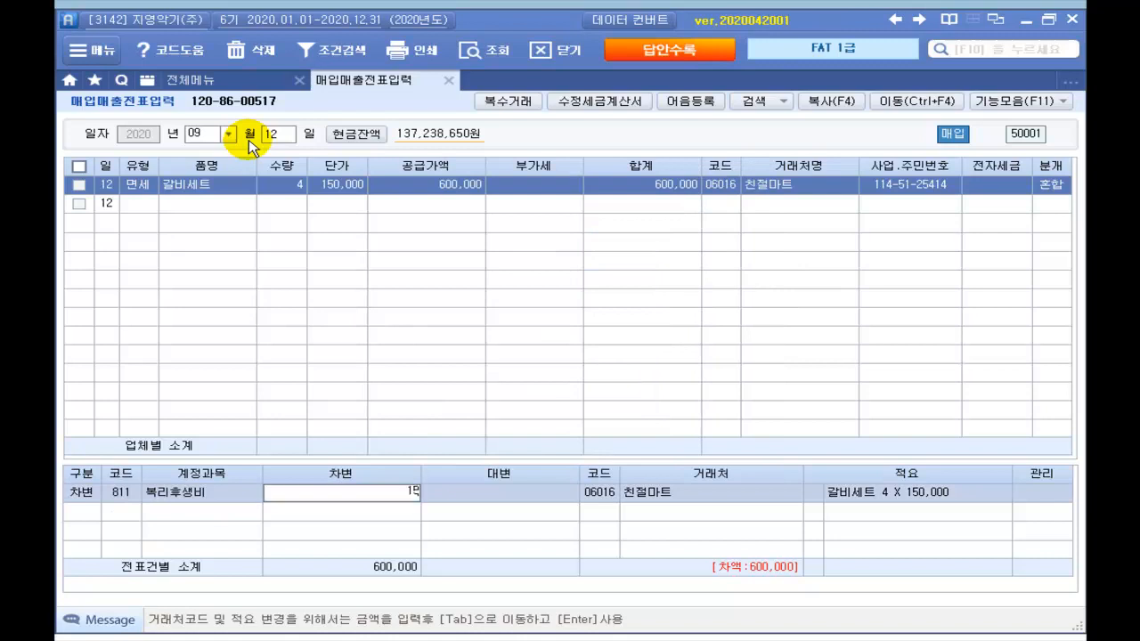
key(Return)
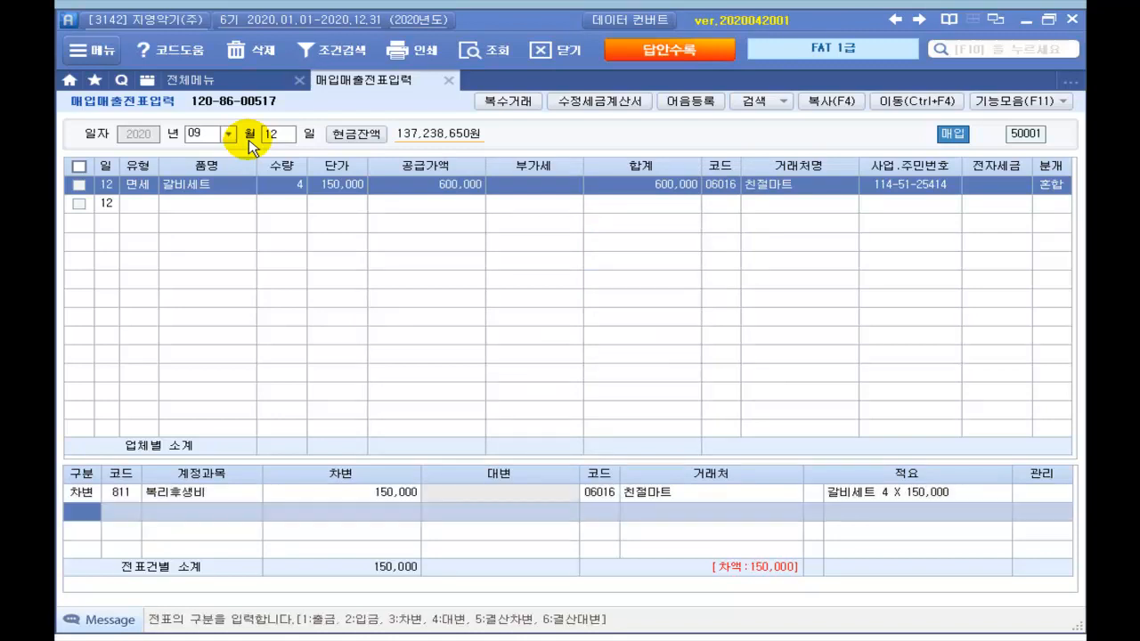
text(3)
key(Return)
text(접대)
key(Return)
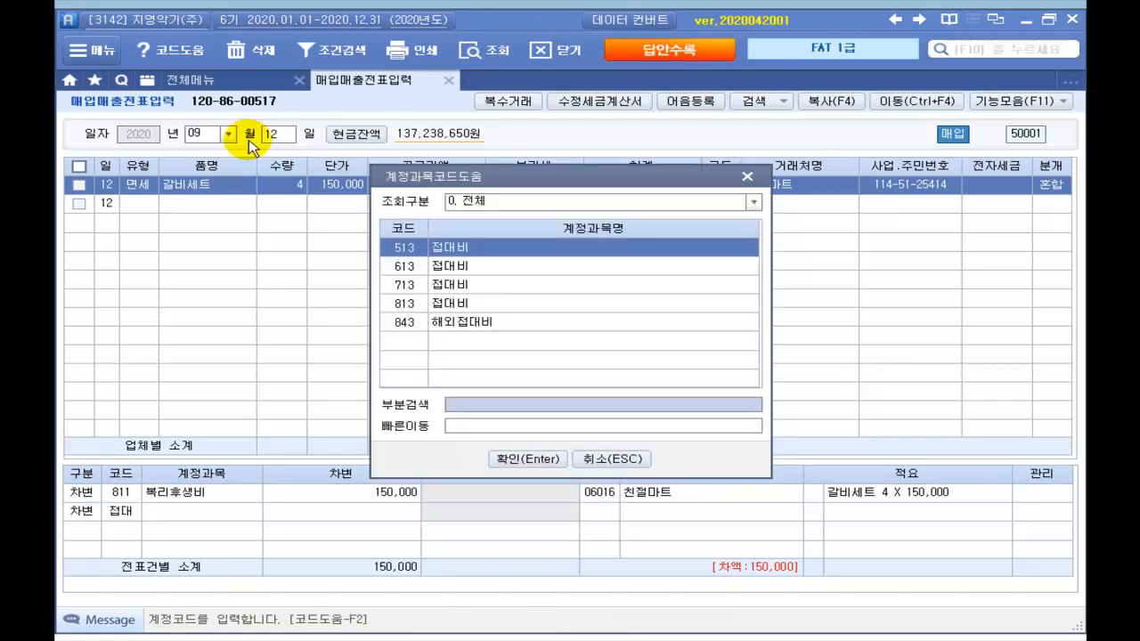
key(Down)
key(Down)
key(Down)
key(Return)
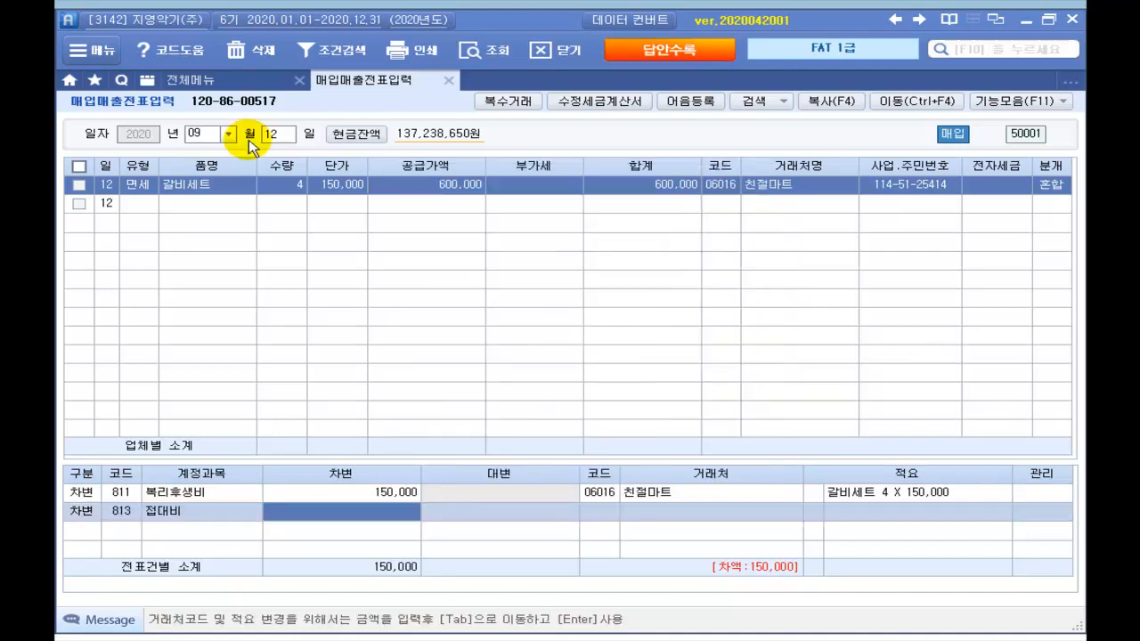
text(4500000)
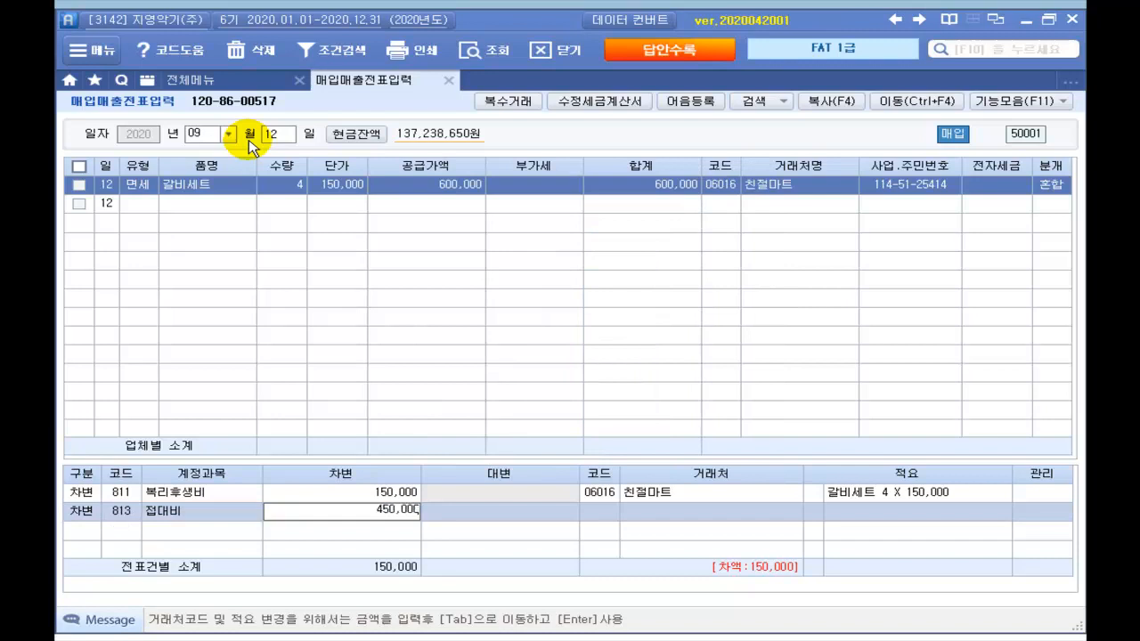
key(Return)
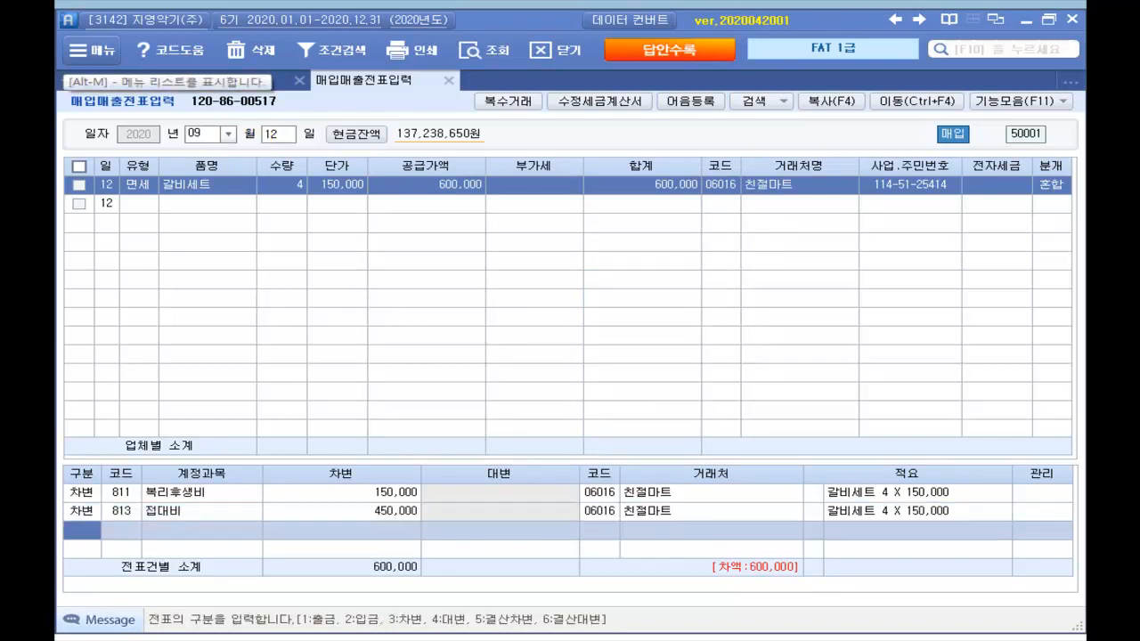
Step: Credit 253 미지급금 600,000 to balance the entry and review its journal lines
text(4)
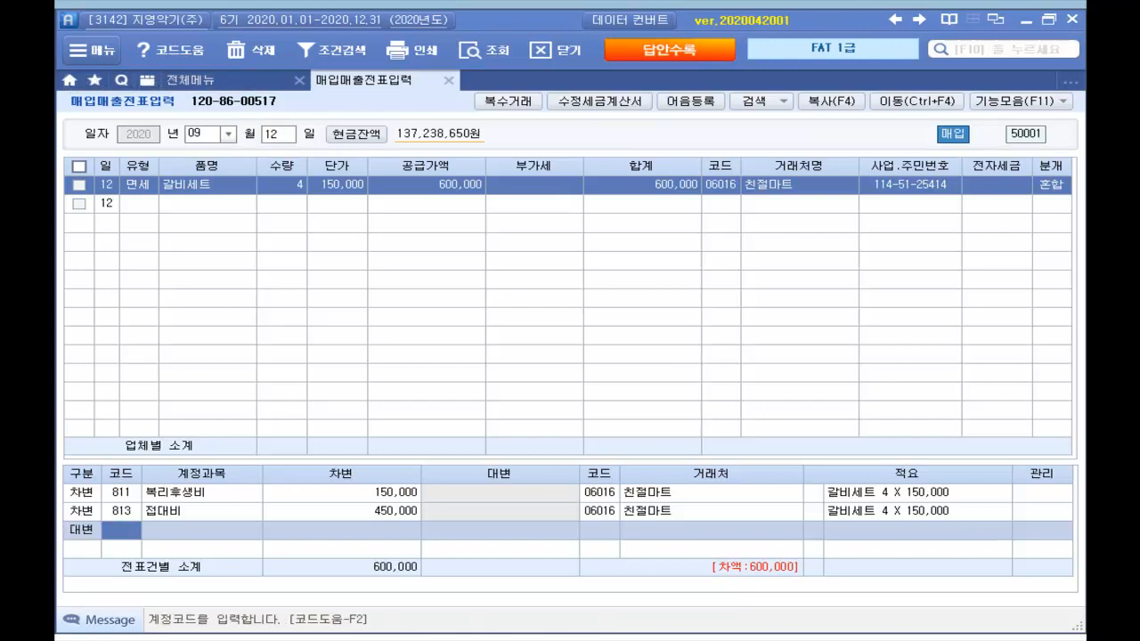
text(미지급)
key(Return)
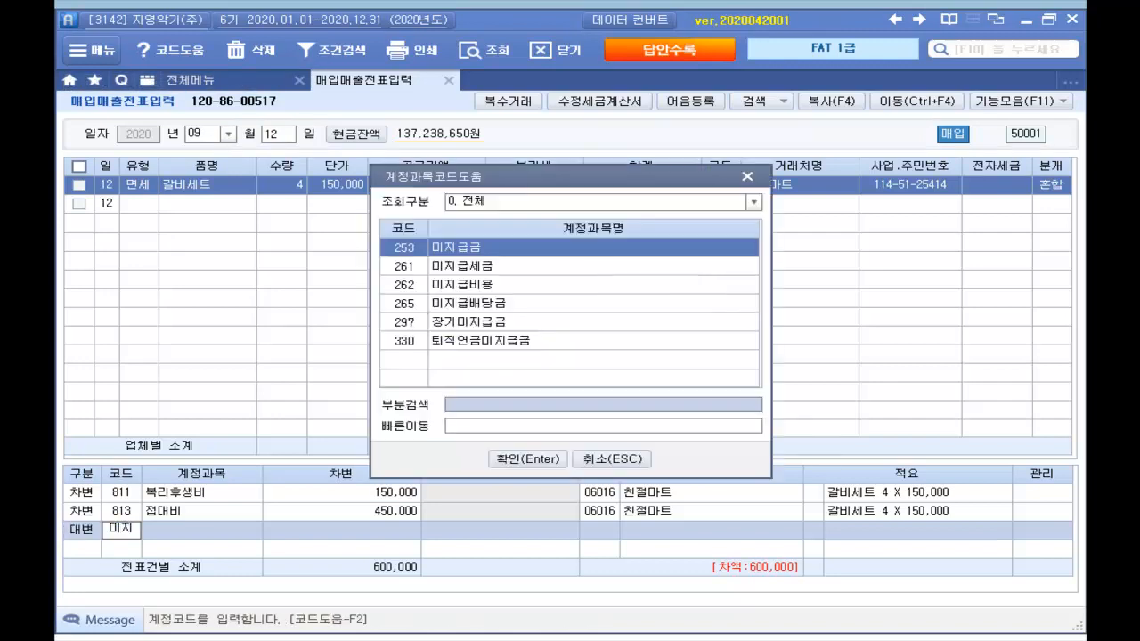
key(Return)
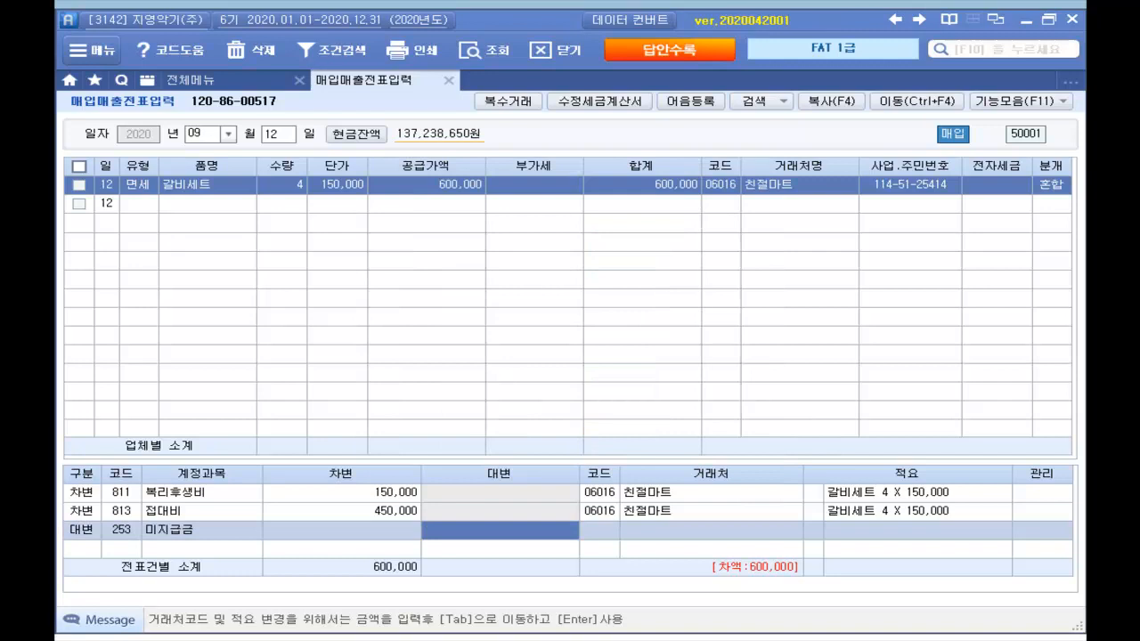
text(600000)
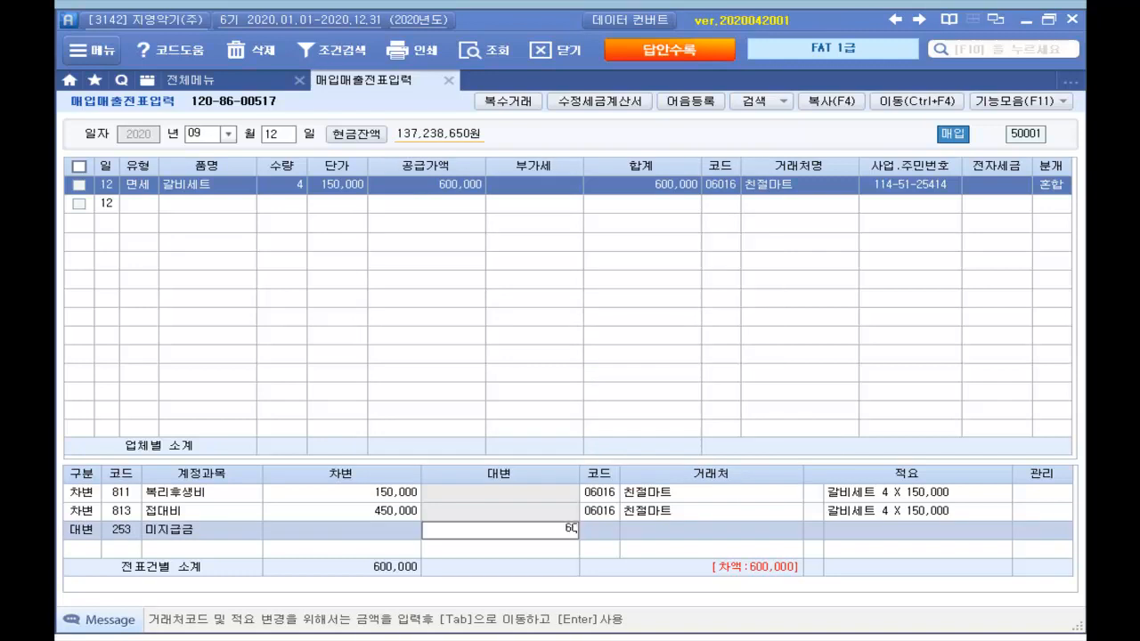
key(Return)
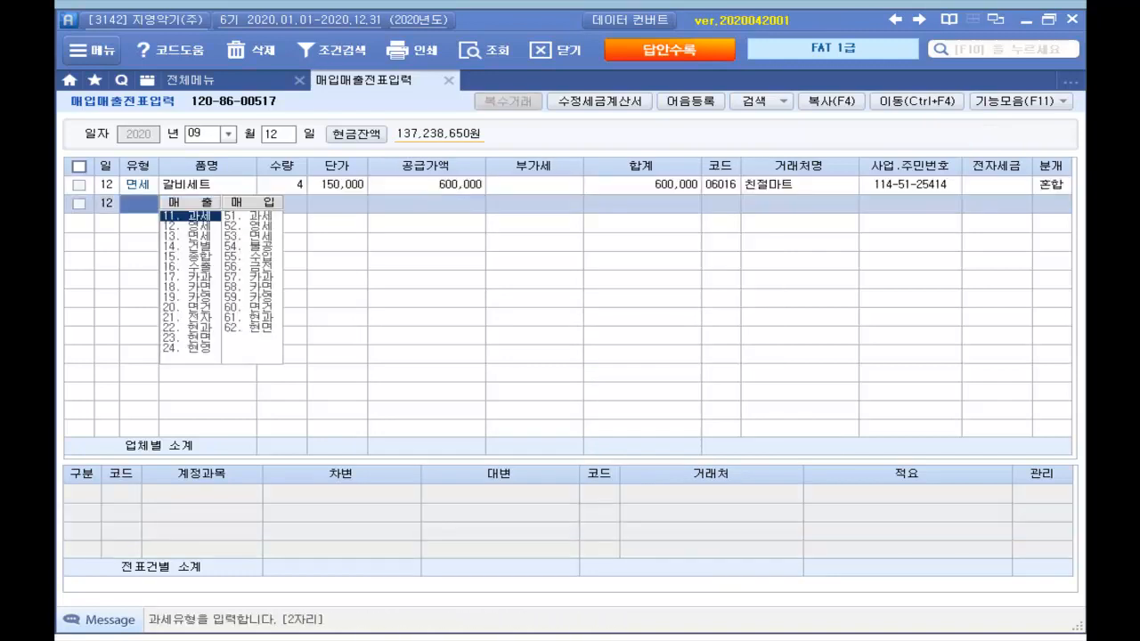
click(1051, 186)
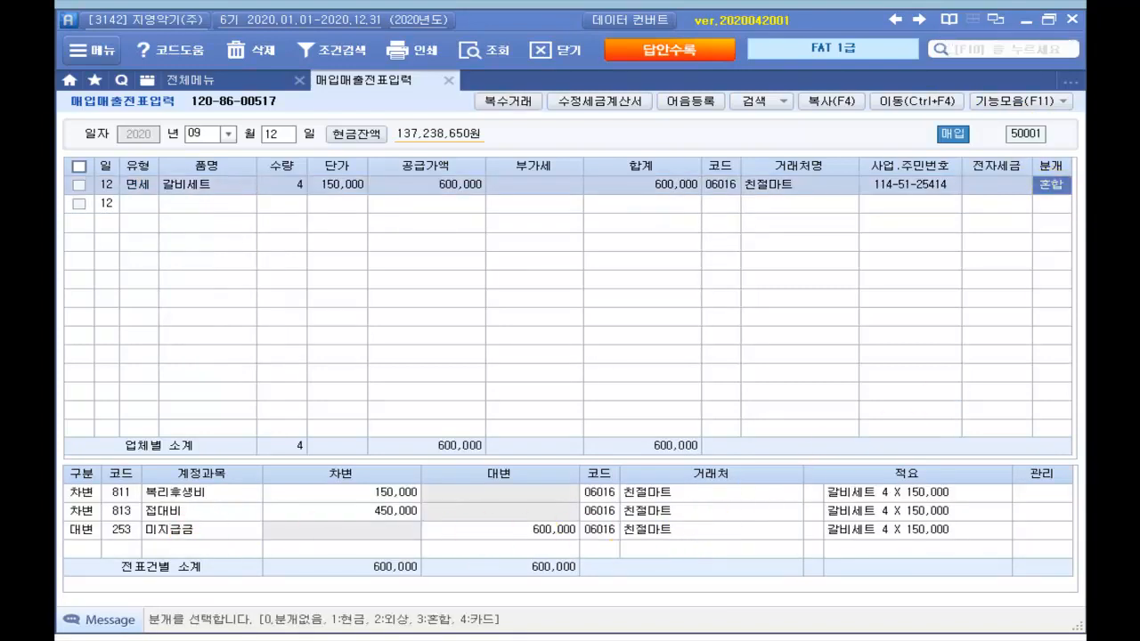
key(alt+Tab)
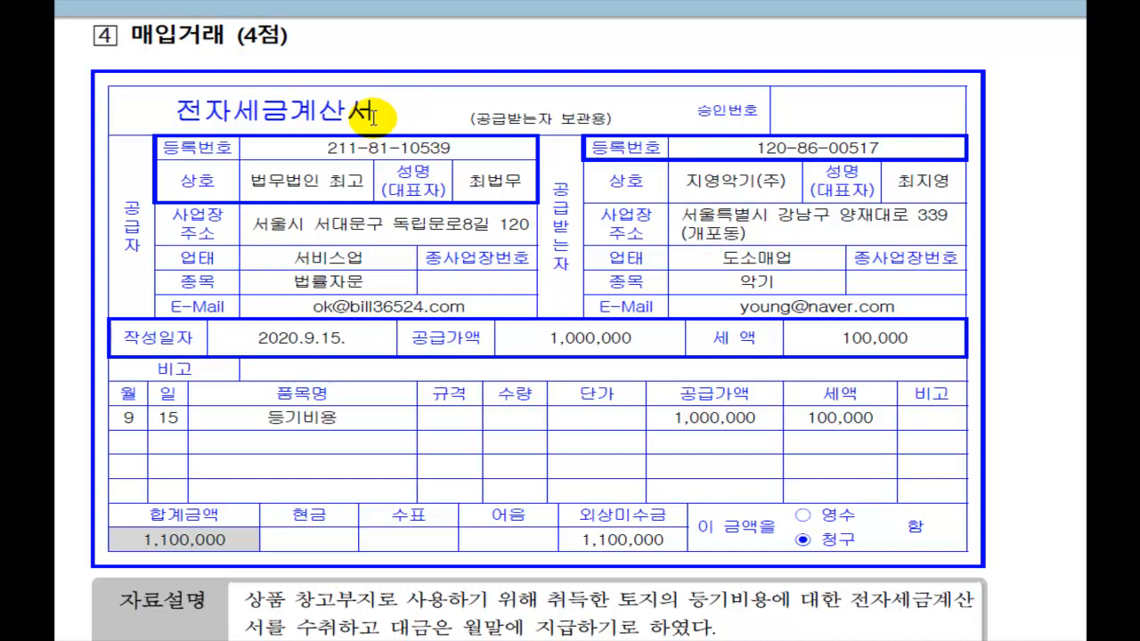
scroll(375, 115, down, 1)
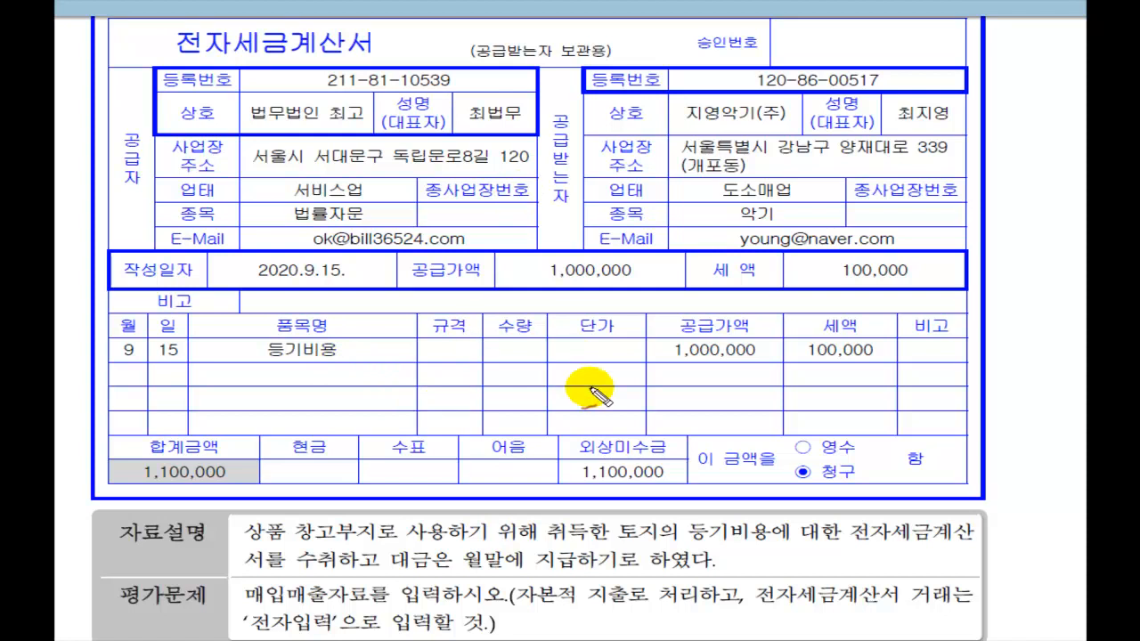
drag(590, 410, 635, 365)
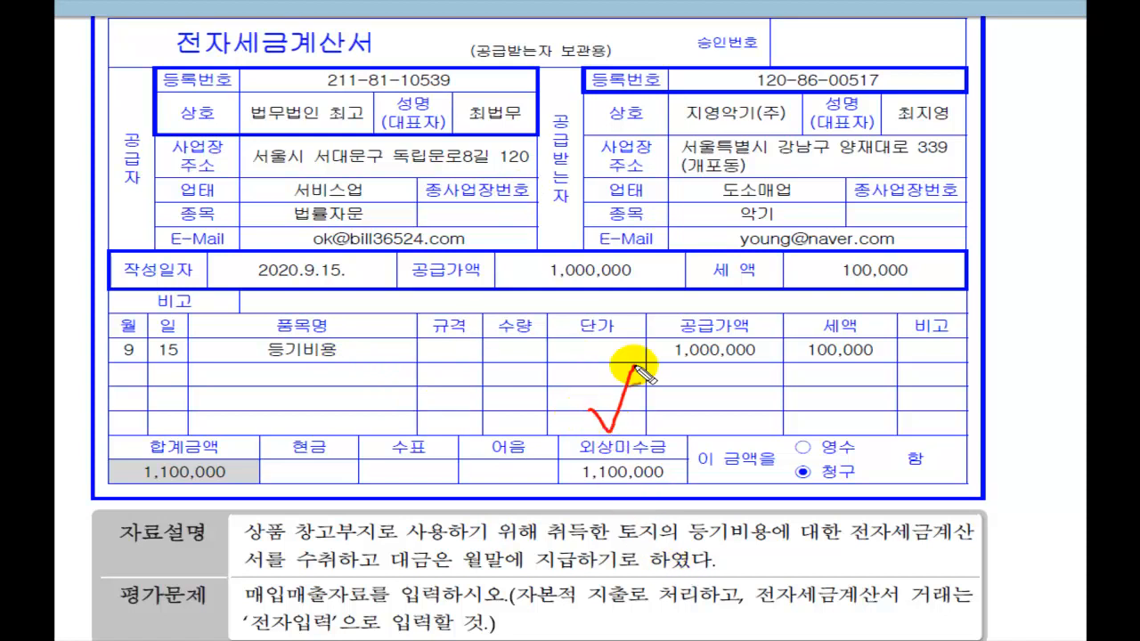
drag(704, 294, 735, 287)
mouse_move(829, 297)
mouse_down()
mouse_move(842, 317)
mouse_move(857, 306)
mouse_up()
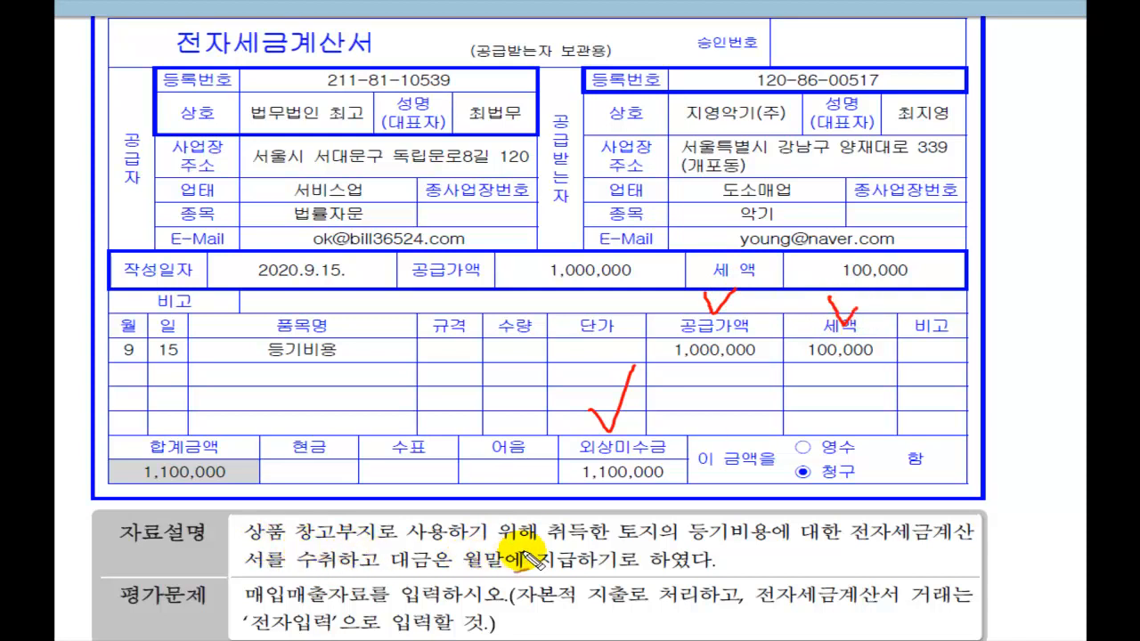
drag(615, 540, 982, 549)
mouse_move(234, 578)
mouse_down()
mouse_move(686, 579)
mouse_move(745, 559)
mouse_up()
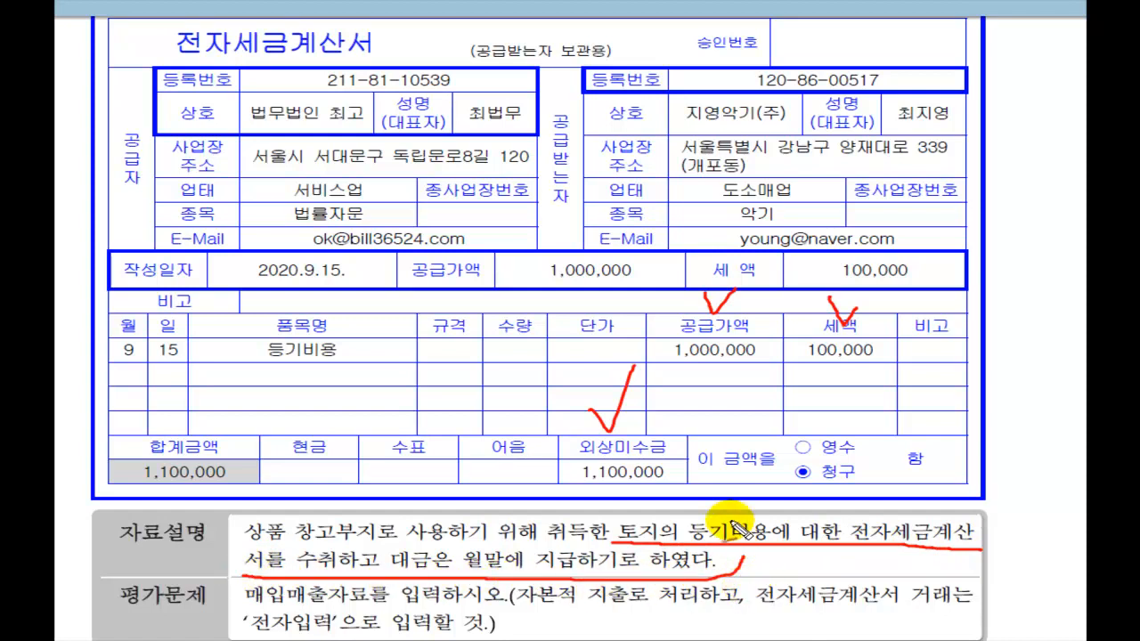
drag(688, 495, 733, 466)
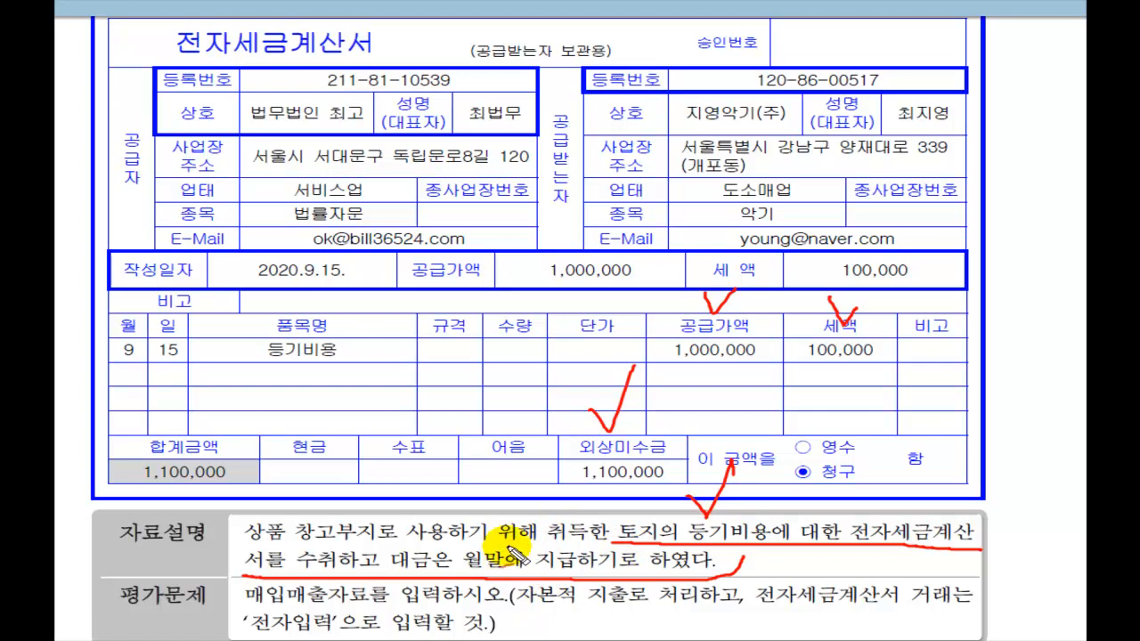
mouse_move(489, 531)
mouse_down()
mouse_move(504, 548)
mouse_move(541, 515)
mouse_up()
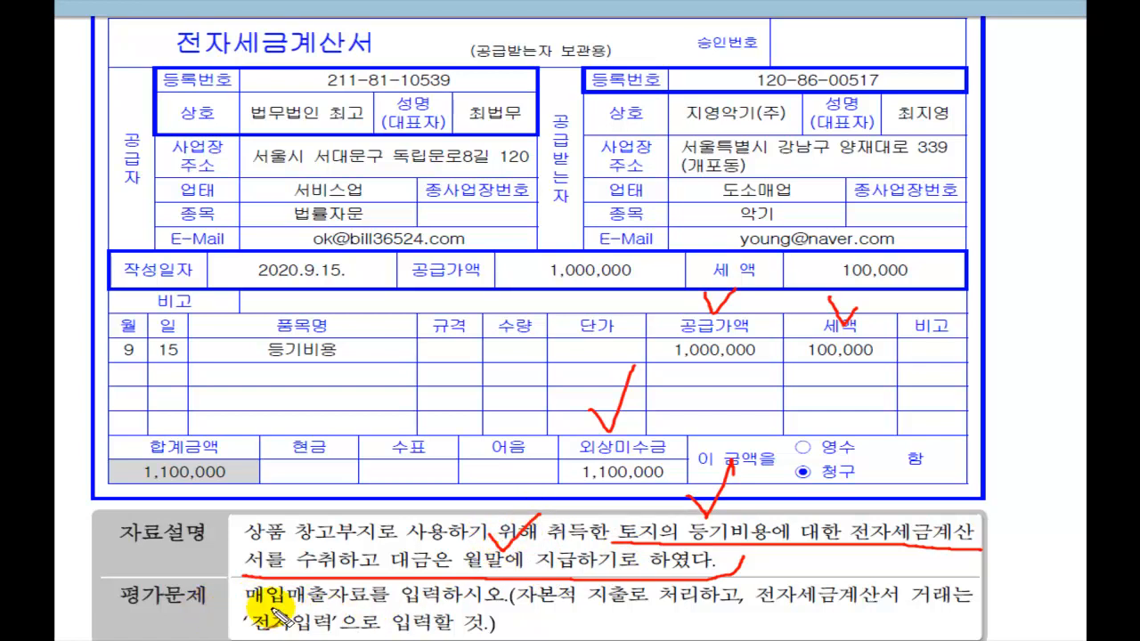
mouse_move(241, 612)
mouse_down()
mouse_move(419, 617)
mouse_move(501, 583)
mouse_move(597, 616)
mouse_move(745, 606)
mouse_up()
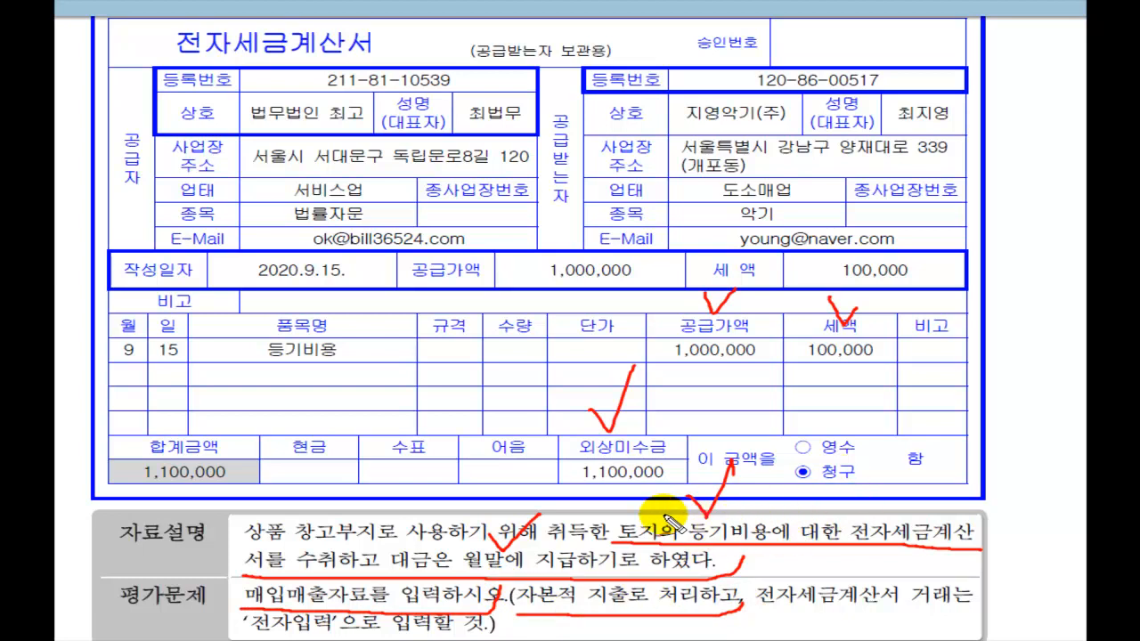
drag(634, 499, 664, 487)
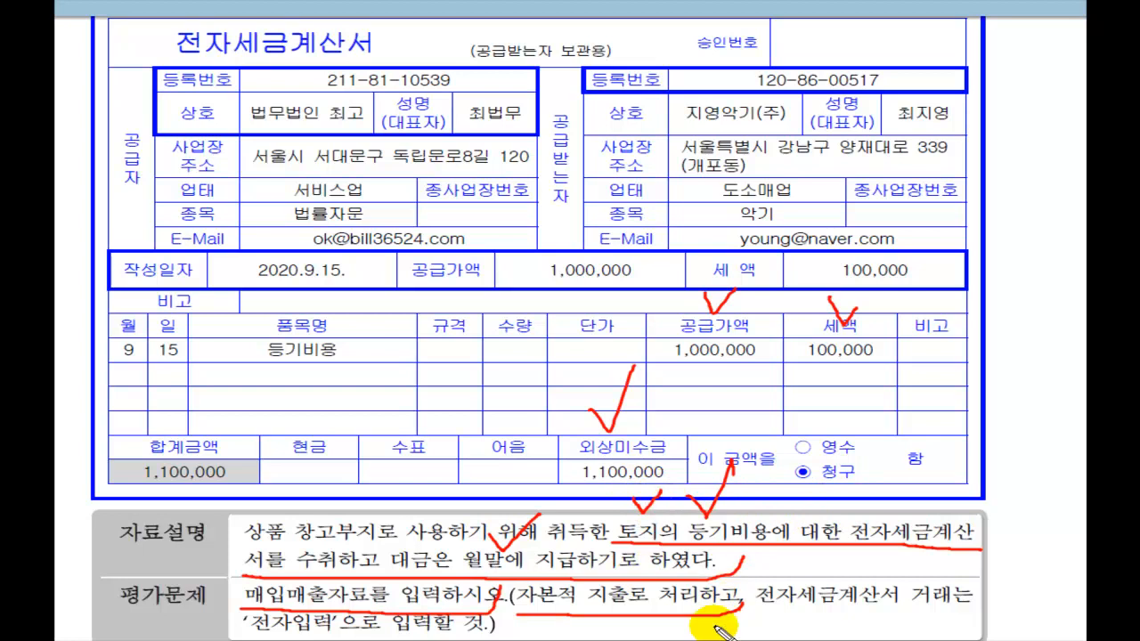
drag(757, 613, 980, 610)
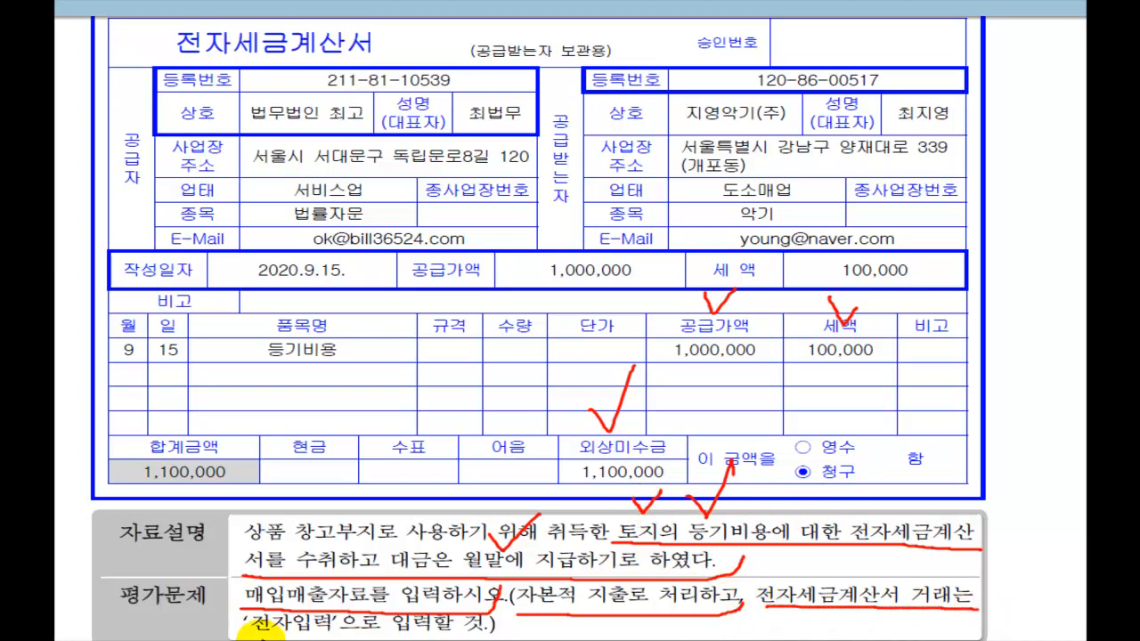
mouse_move(245, 635)
mouse_down()
mouse_move(450, 636)
mouse_move(525, 613)
mouse_up()
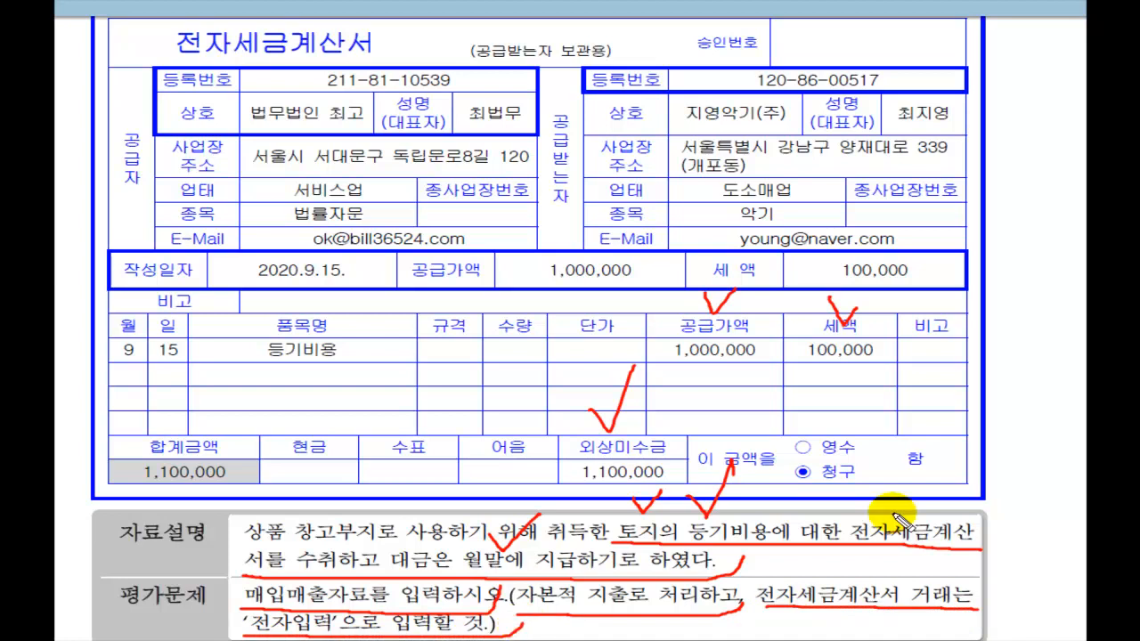
key(Escape)
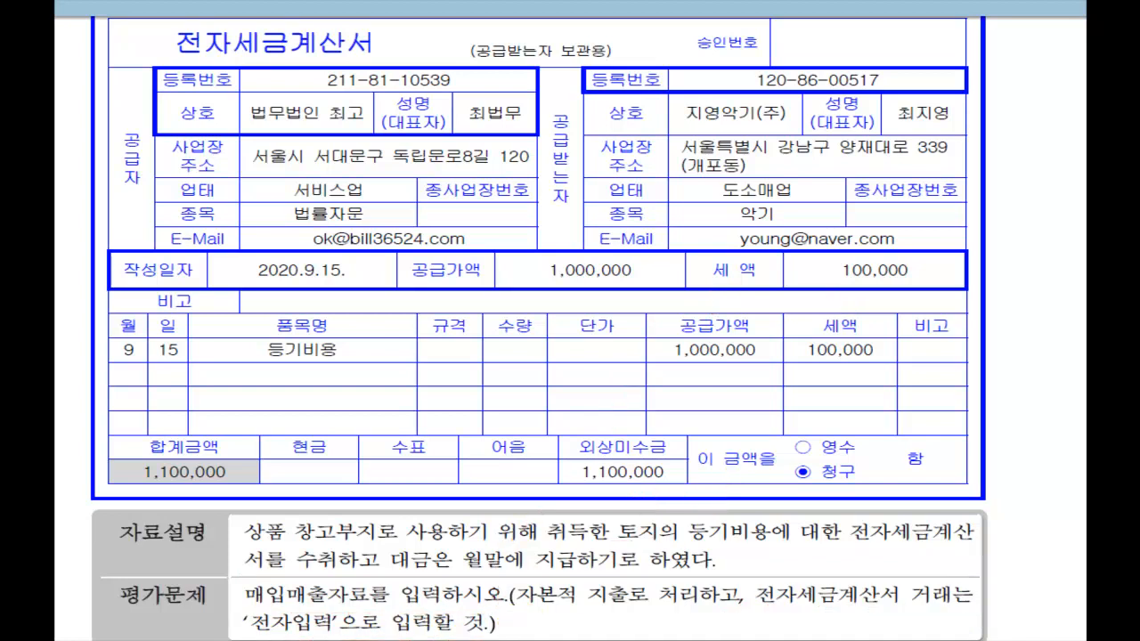
key(alt+Tab)
Step: Start a 9/15 type 54 불공 entry with reason 0. 토지의 자본적 지출관련
click(279, 140)
text(15)
key(Return)
key(Return)
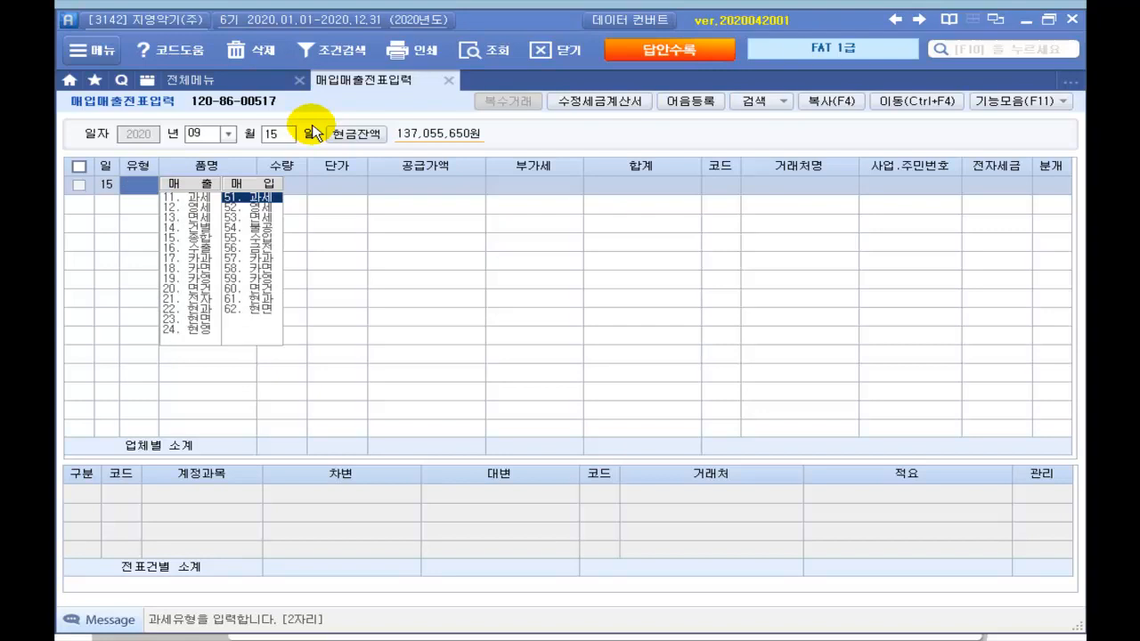
text(54)
key(Return)
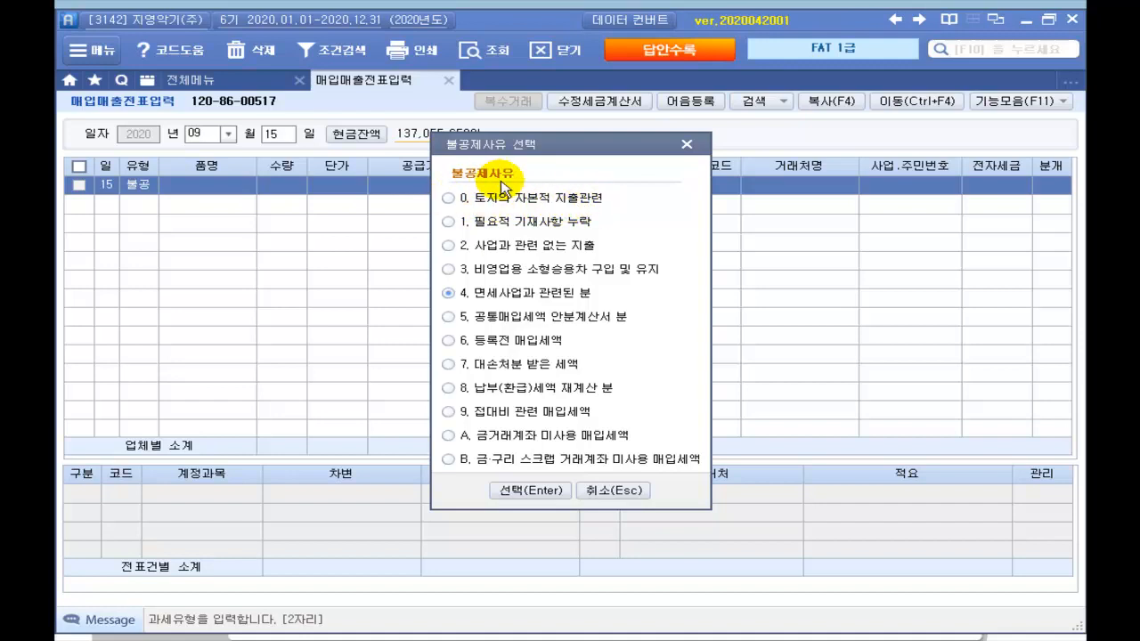
click(448, 198)
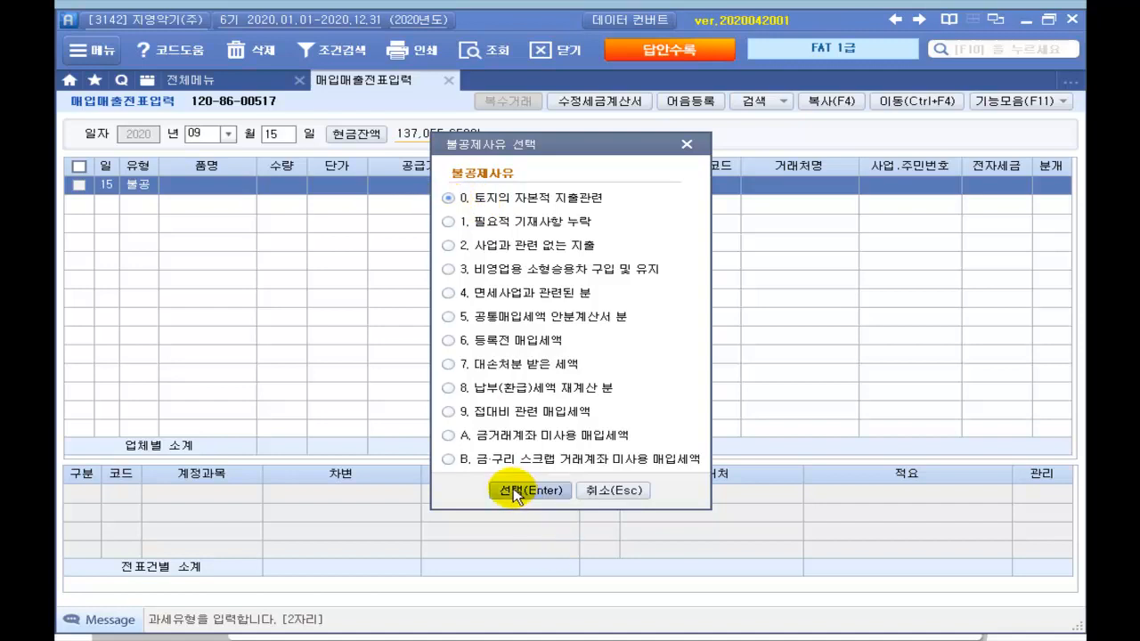
click(510, 490)
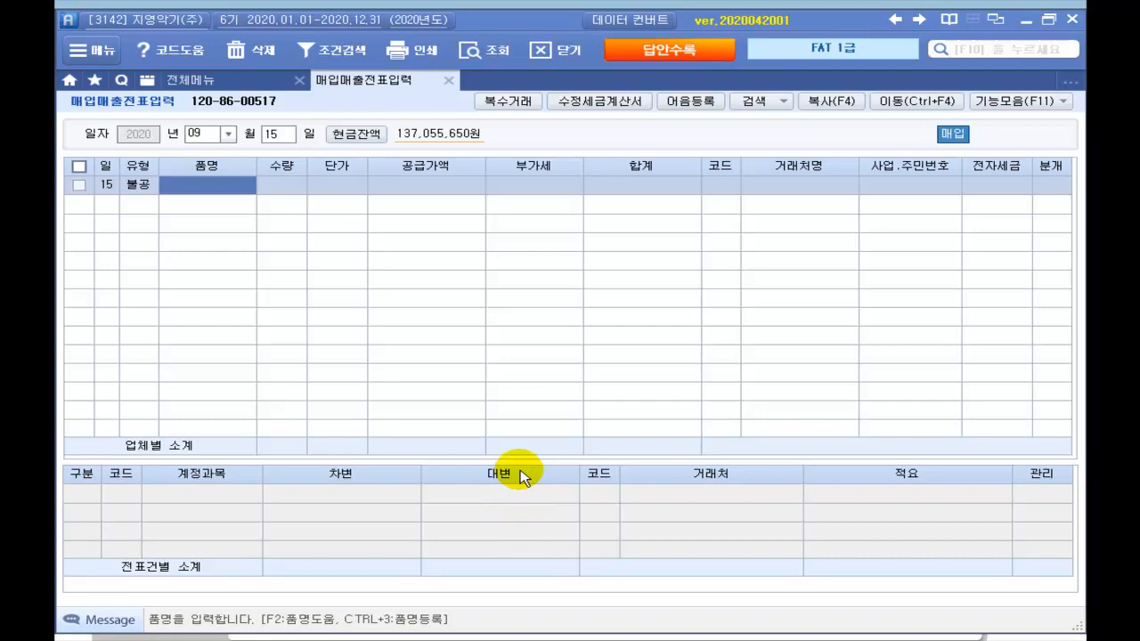
Step: Enter item 등기비용 with a 1,000,000 supply amount
text(등기)
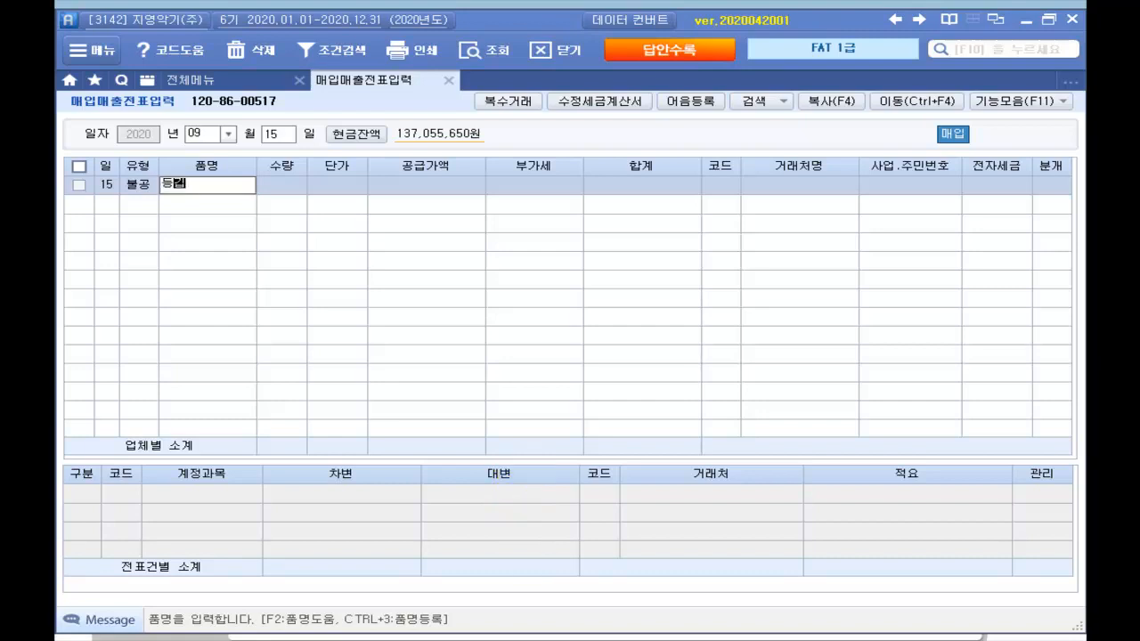
text(비용)
key(Return)
key(Return)
key(Return)
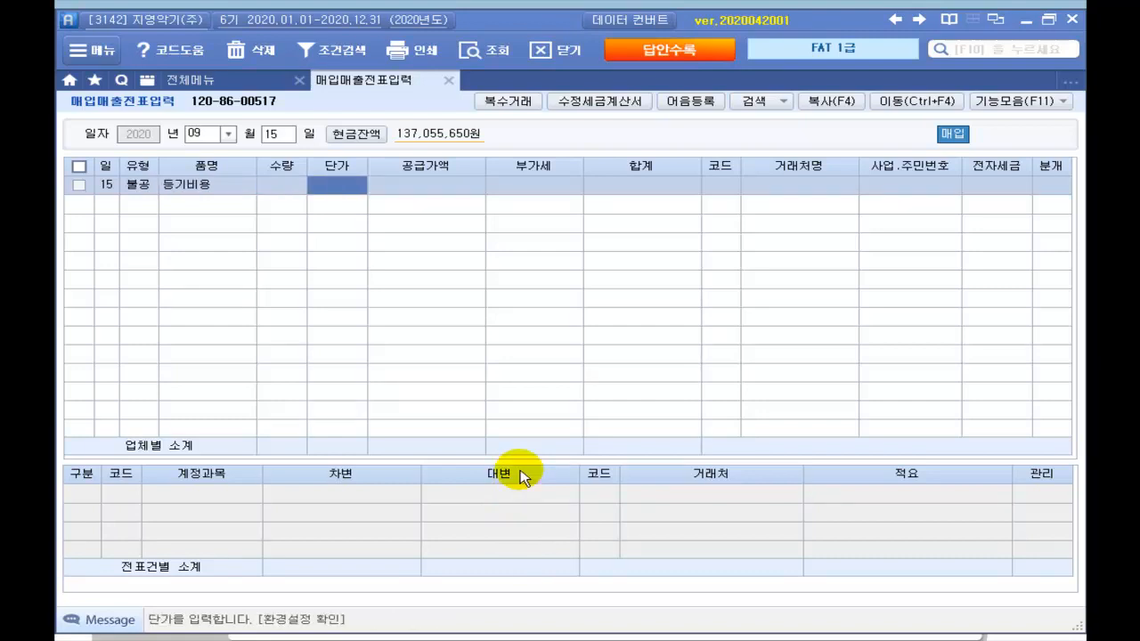
text(1000000)
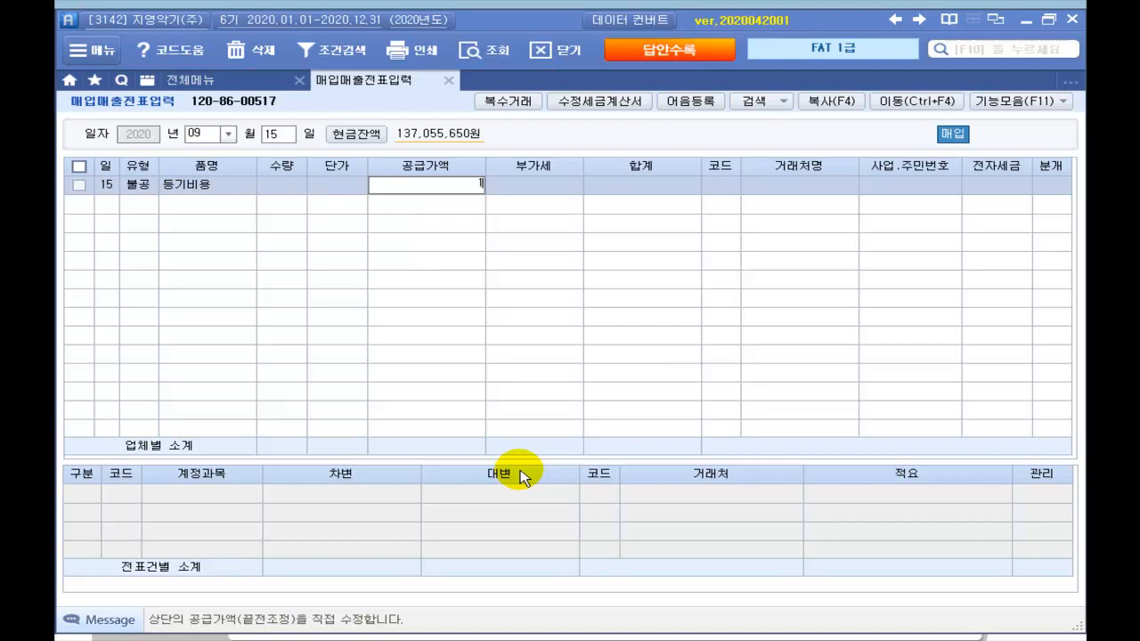
key(Return)
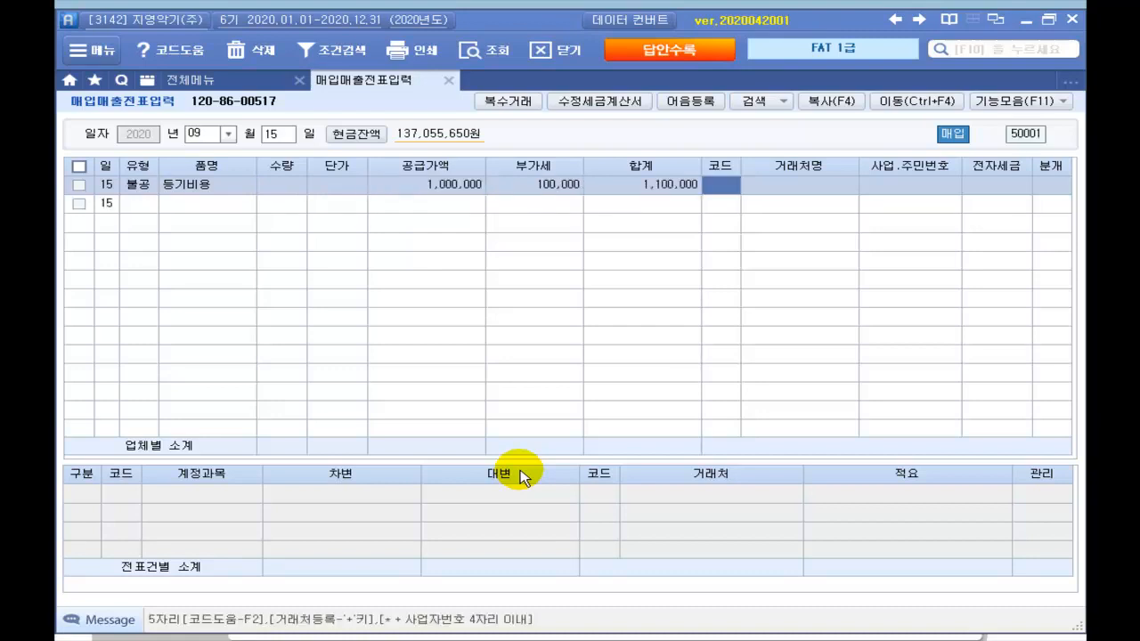
Step: Set client 33000 법무법인 최고, mark it 전자입력 (1), and choose 혼합 (3)
key(Return)
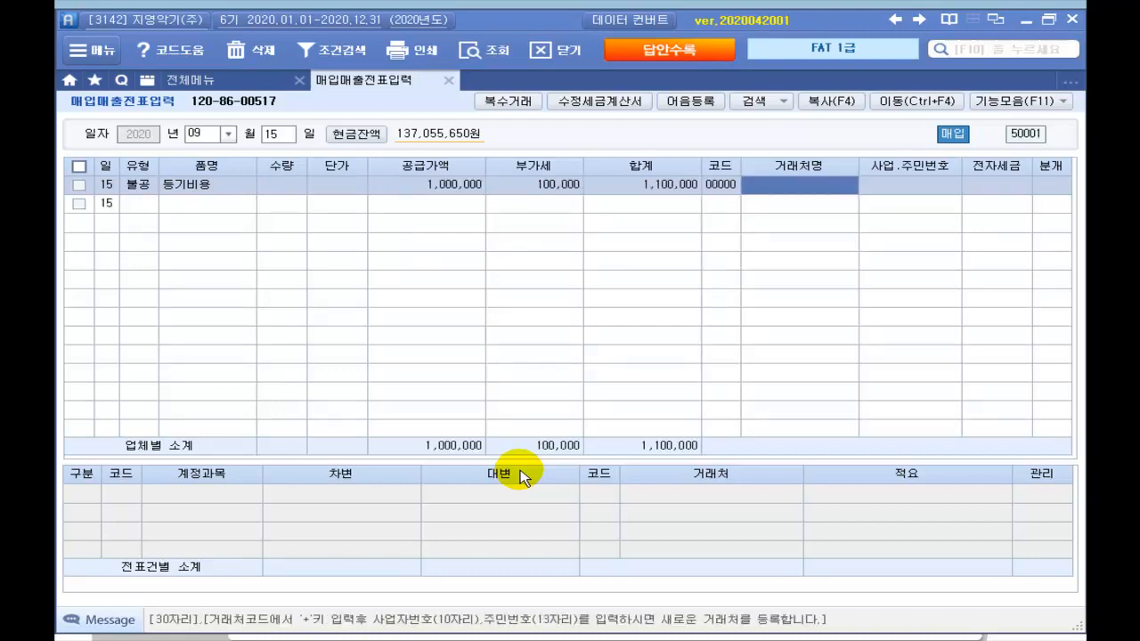
text(최고)
key(Return)
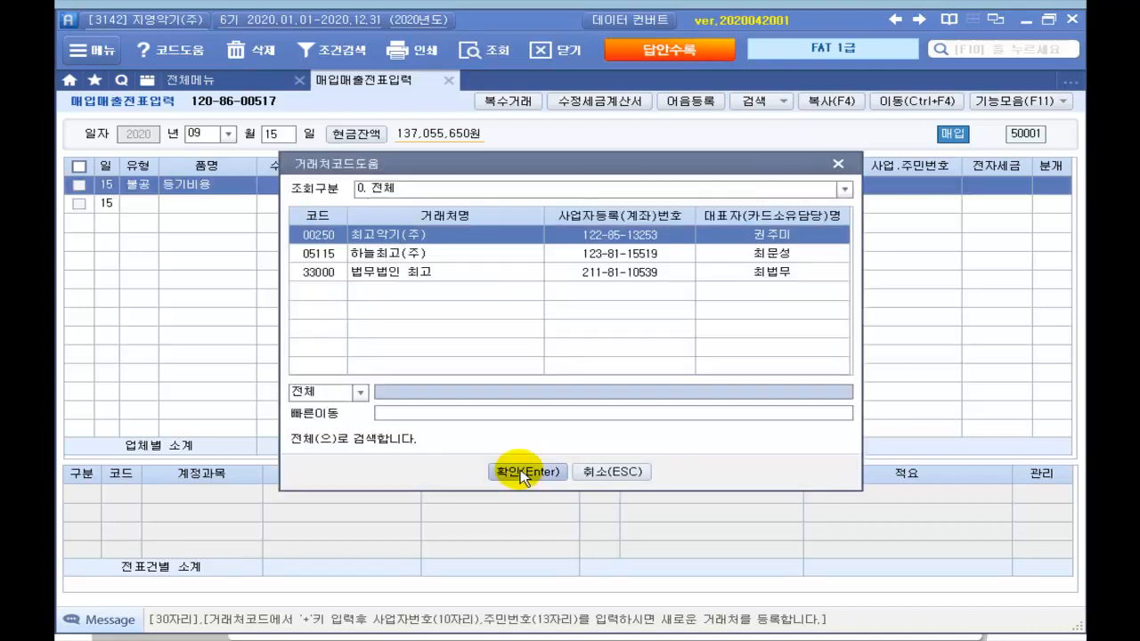
key(Down)
key(Down)
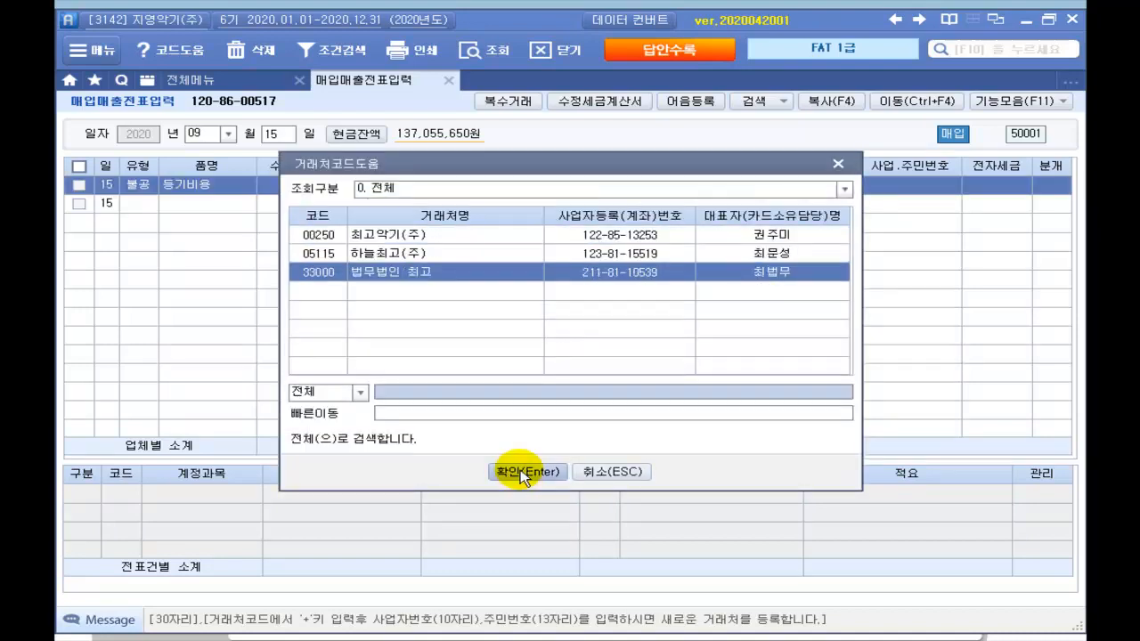
click(522, 473)
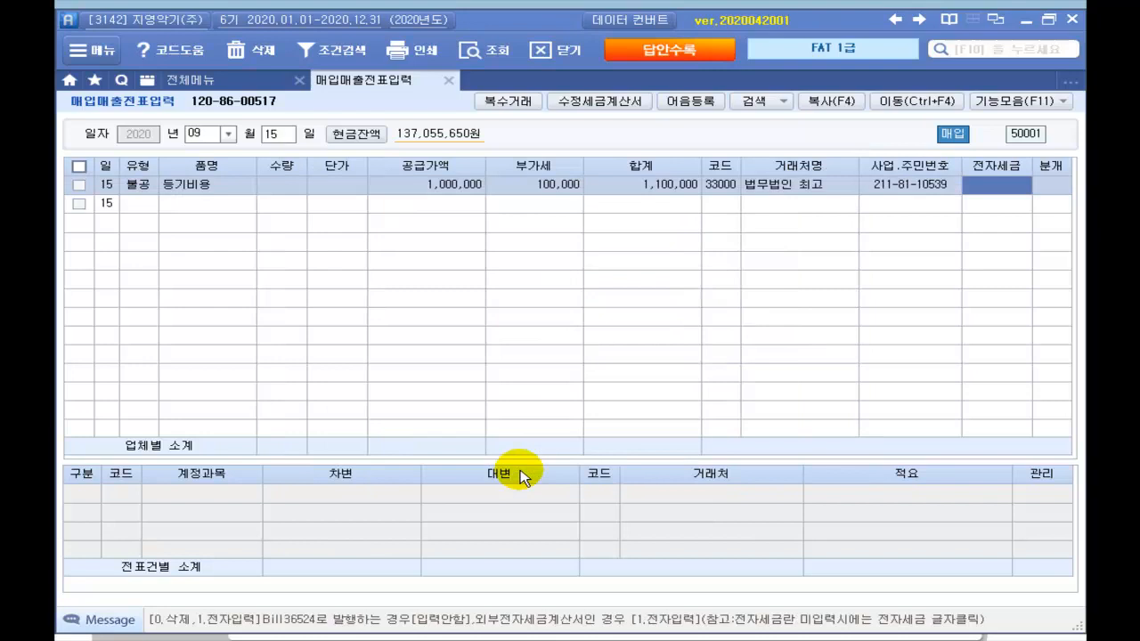
text(1)
key(Return)
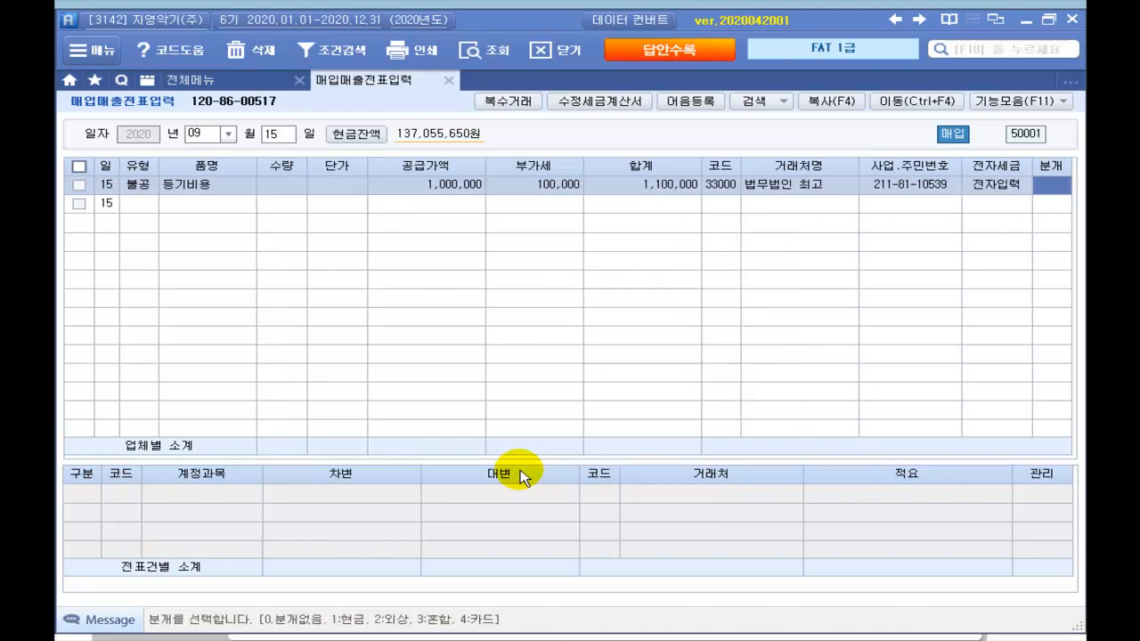
text(3)
key(Return)
key(Return)
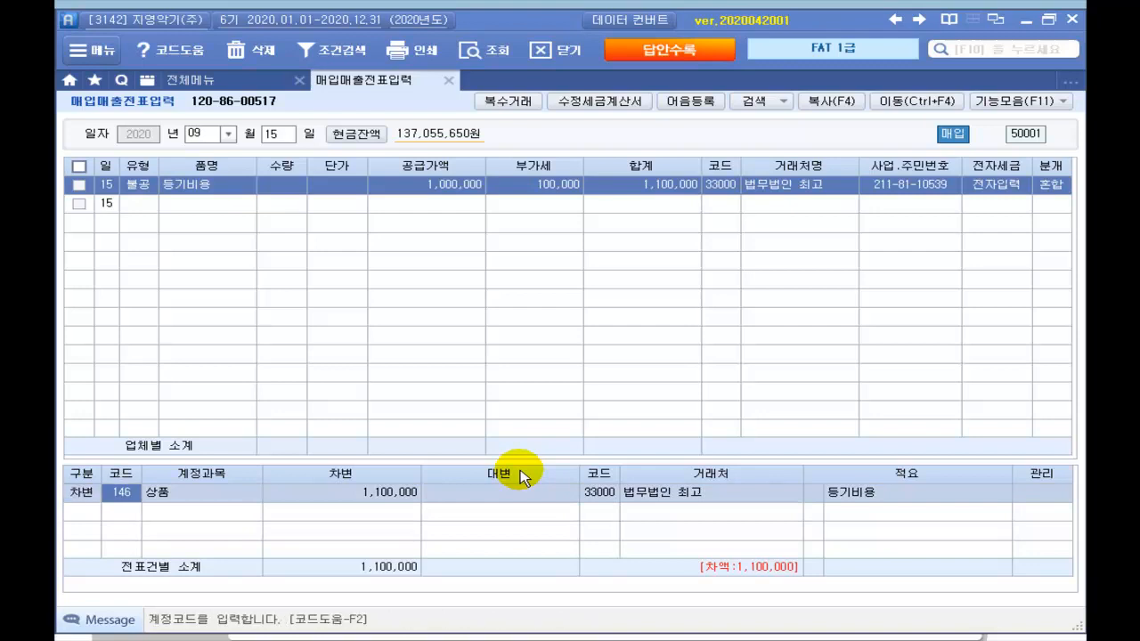
Step: Debit 201 토지 and credit 253 미지급금 for 1,100,000
text(201)
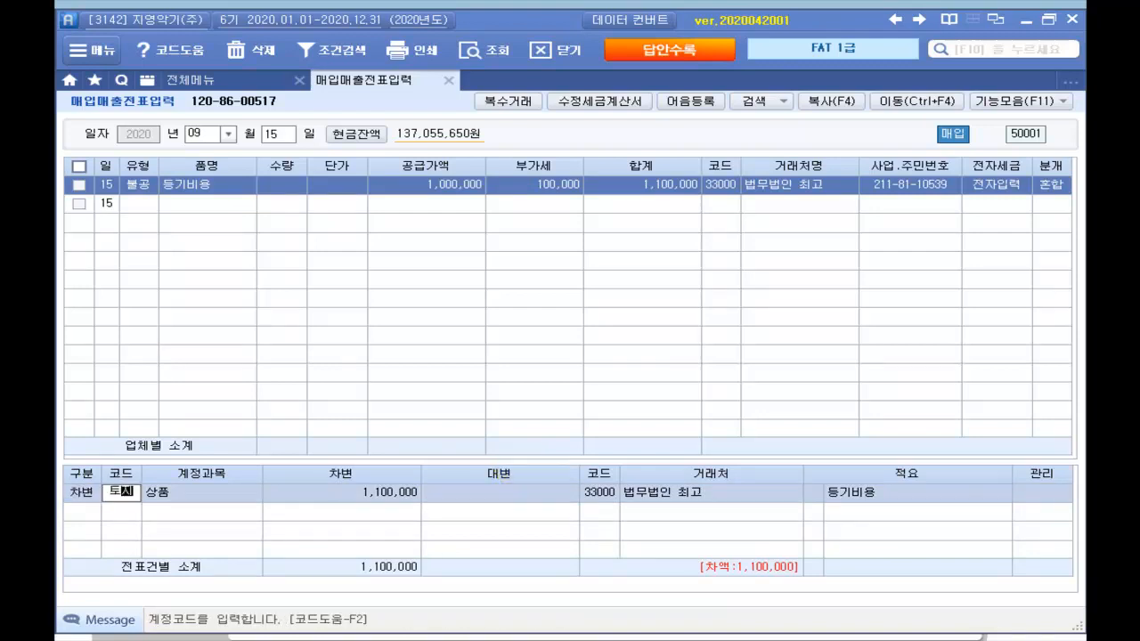
key(Return)
key(Return)
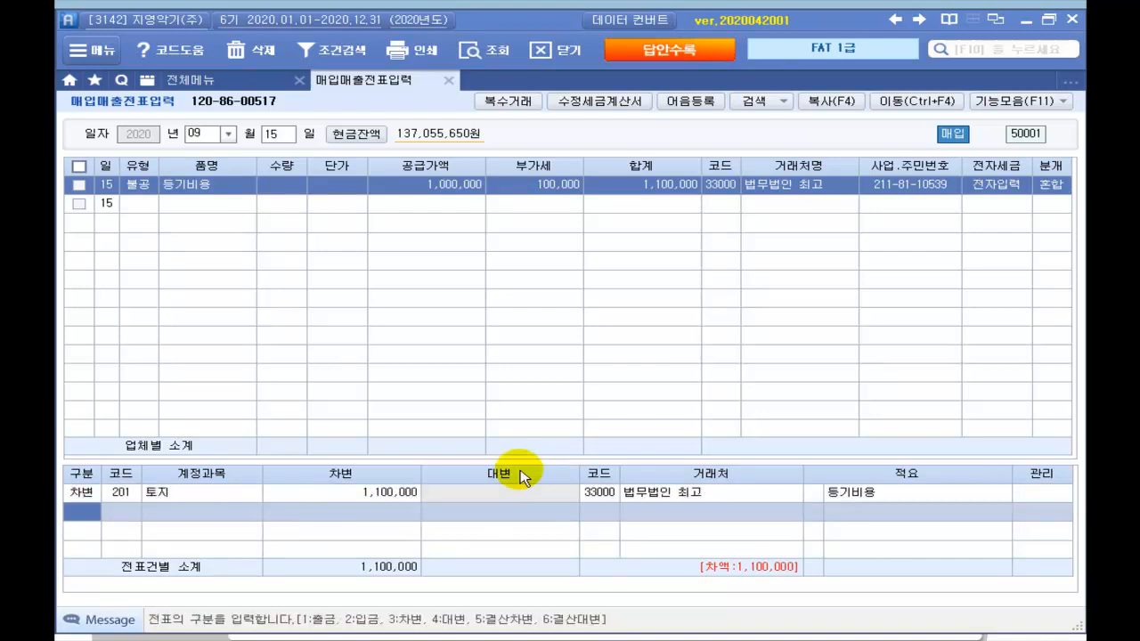
text(4)
key(Return)
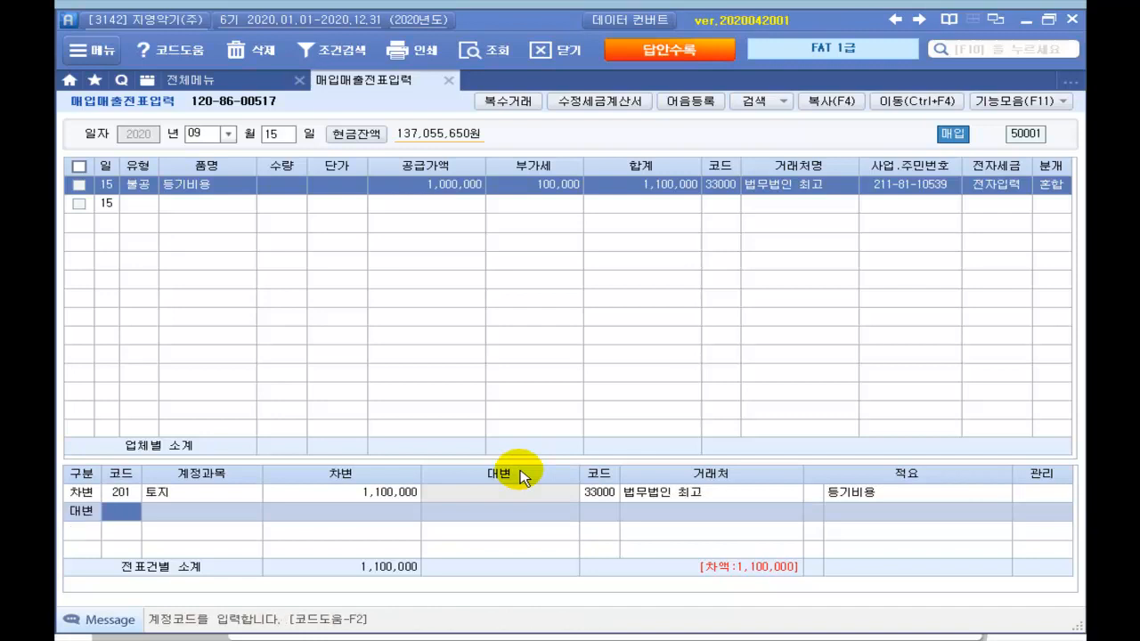
text(미지)
key(Return)
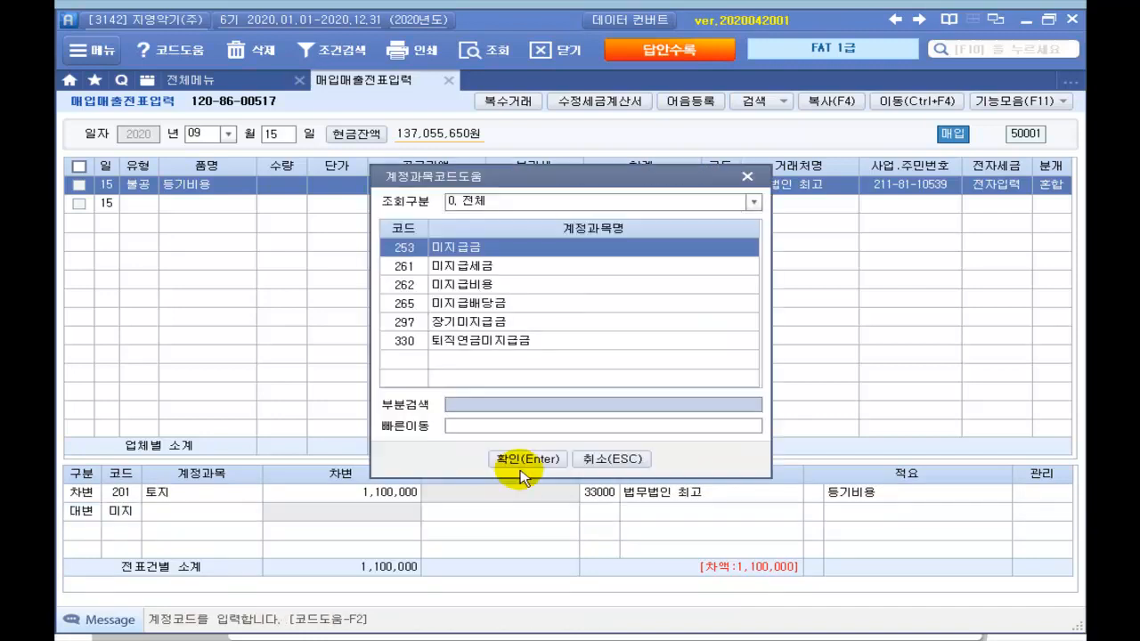
click(525, 459)
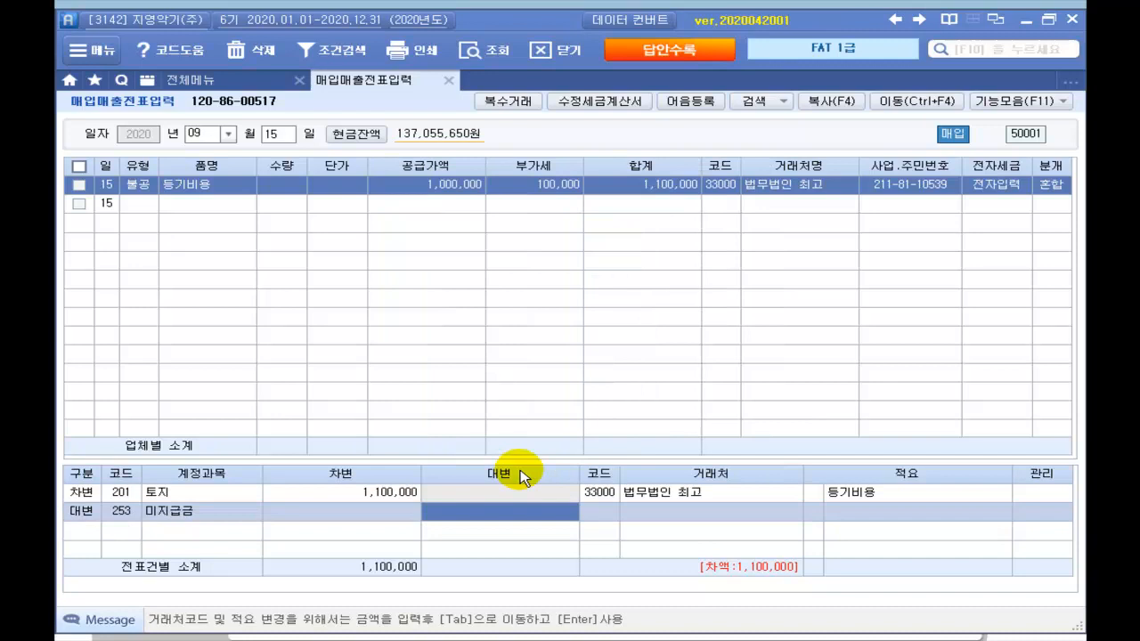
text(1,100,)
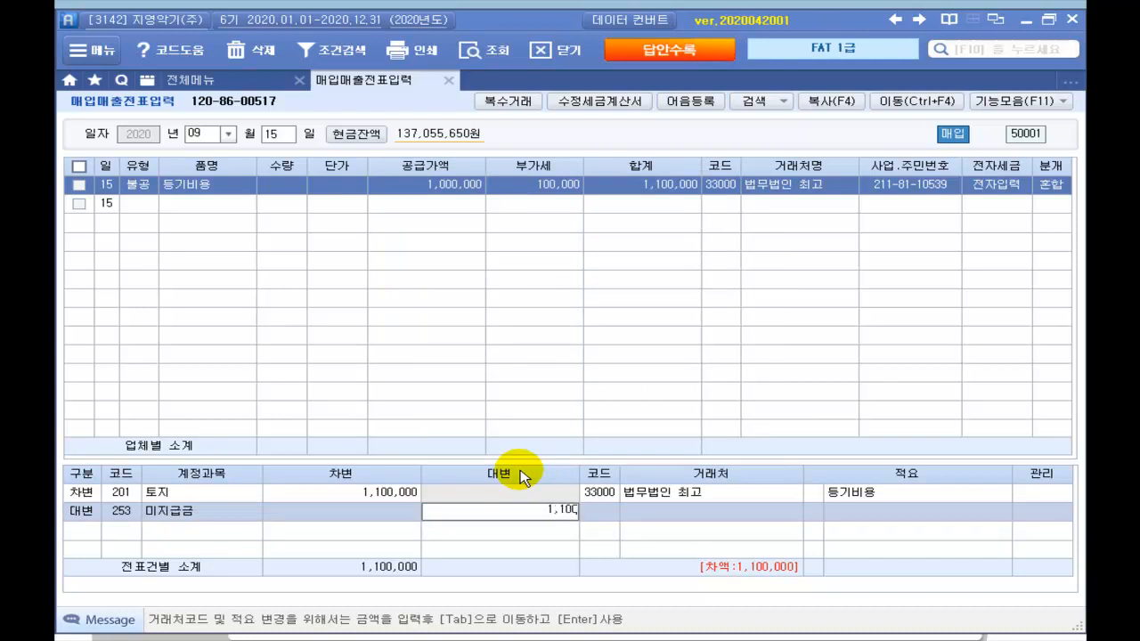
text(000)
key(Return)
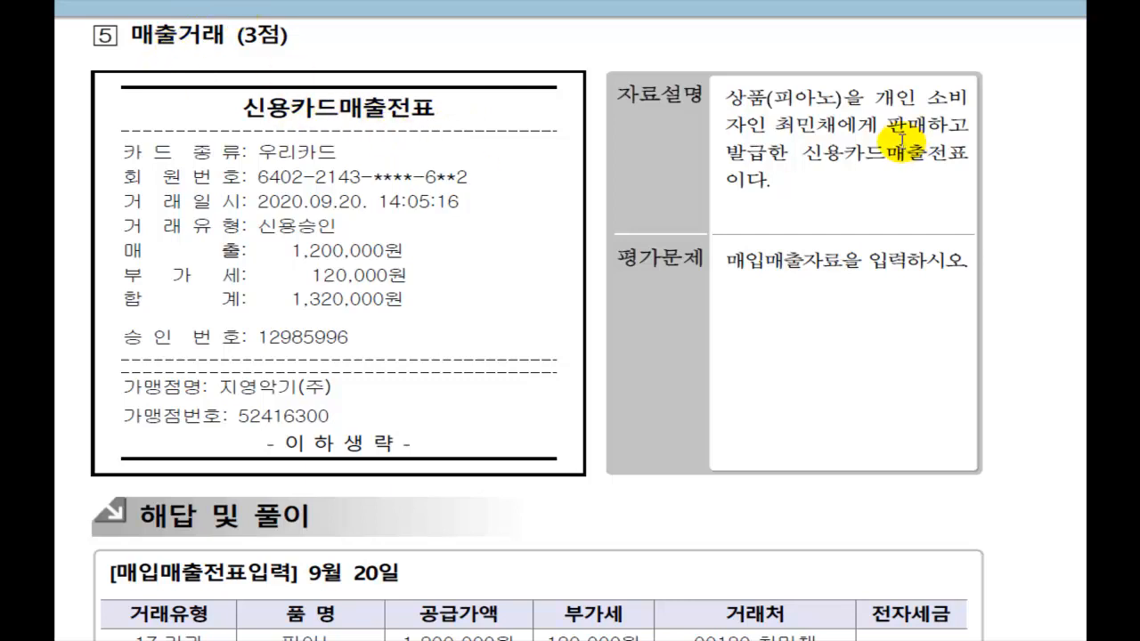
scroll(846, 143, down, 2)
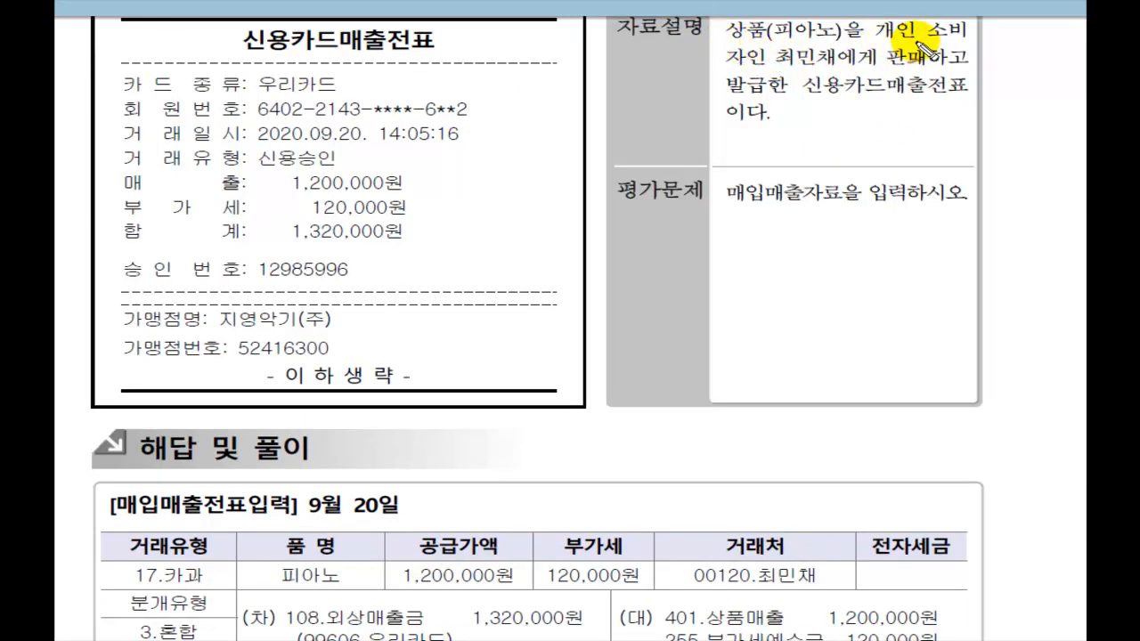
drag(777, 64, 969, 65)
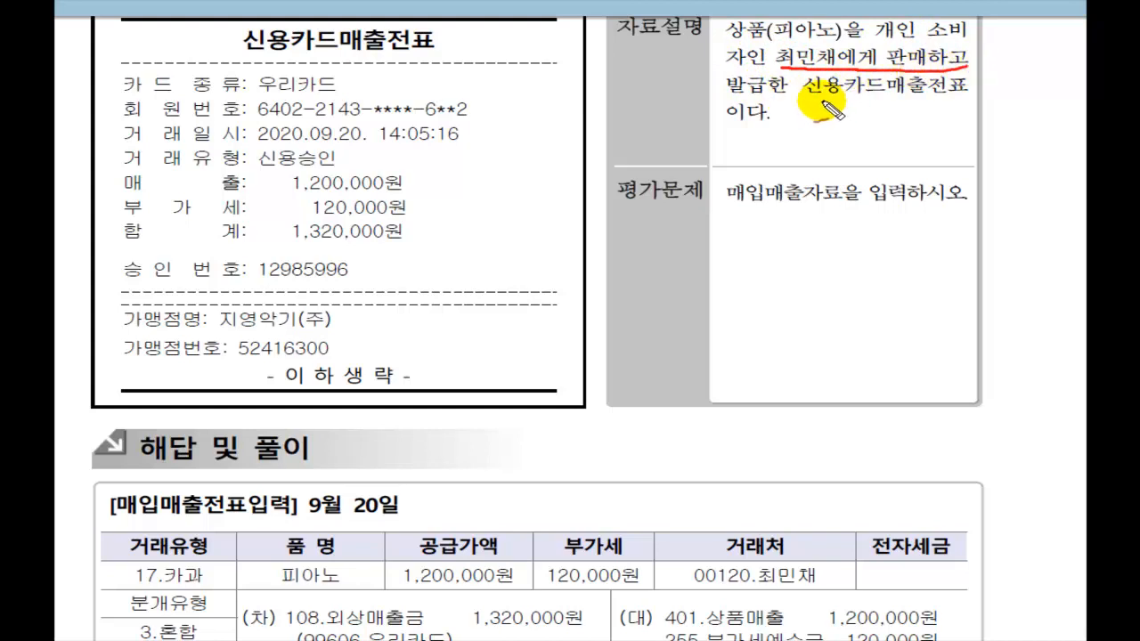
drag(811, 92, 969, 102)
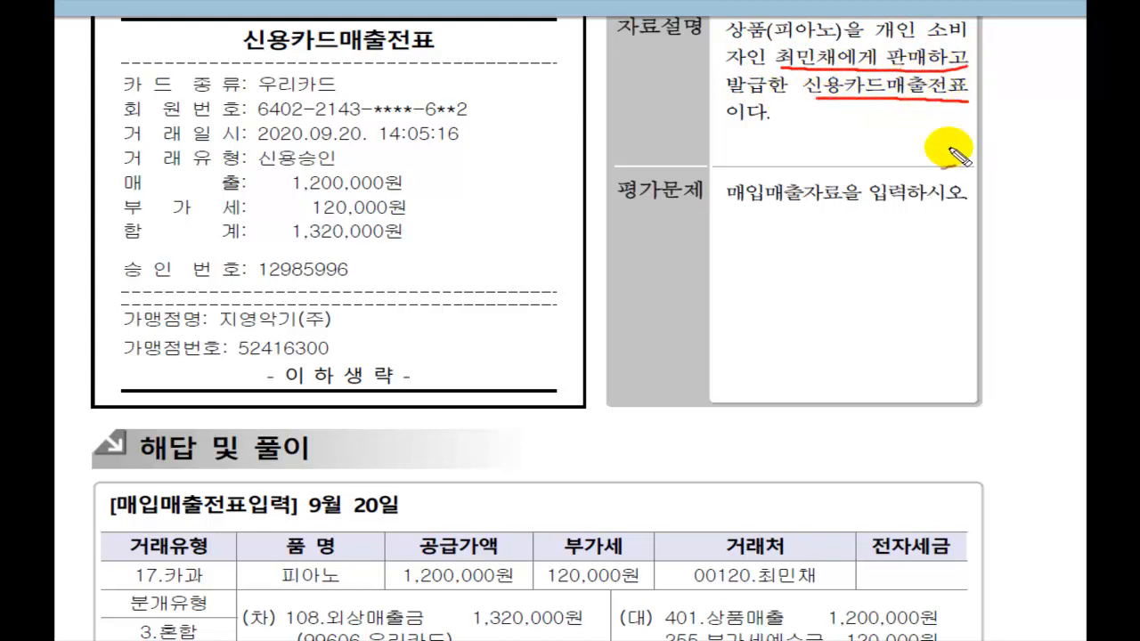
drag(733, 228, 968, 205)
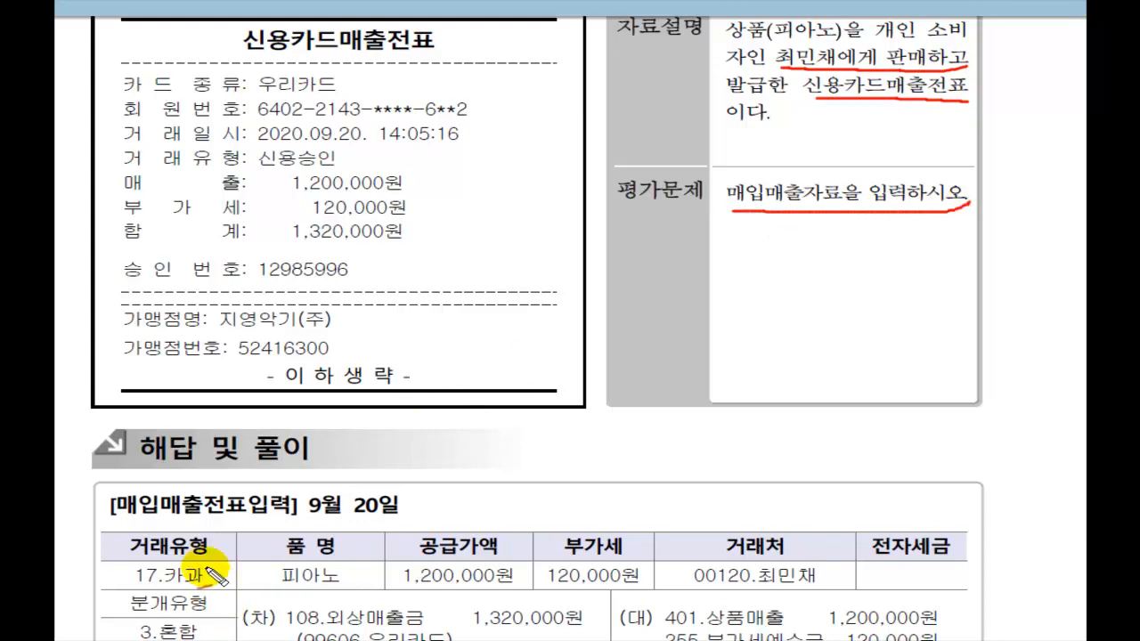
mouse_move(221, 592)
mouse_down()
mouse_move(82, 559)
mouse_move(198, 531)
mouse_move(221, 577)
mouse_move(215, 589)
mouse_up()
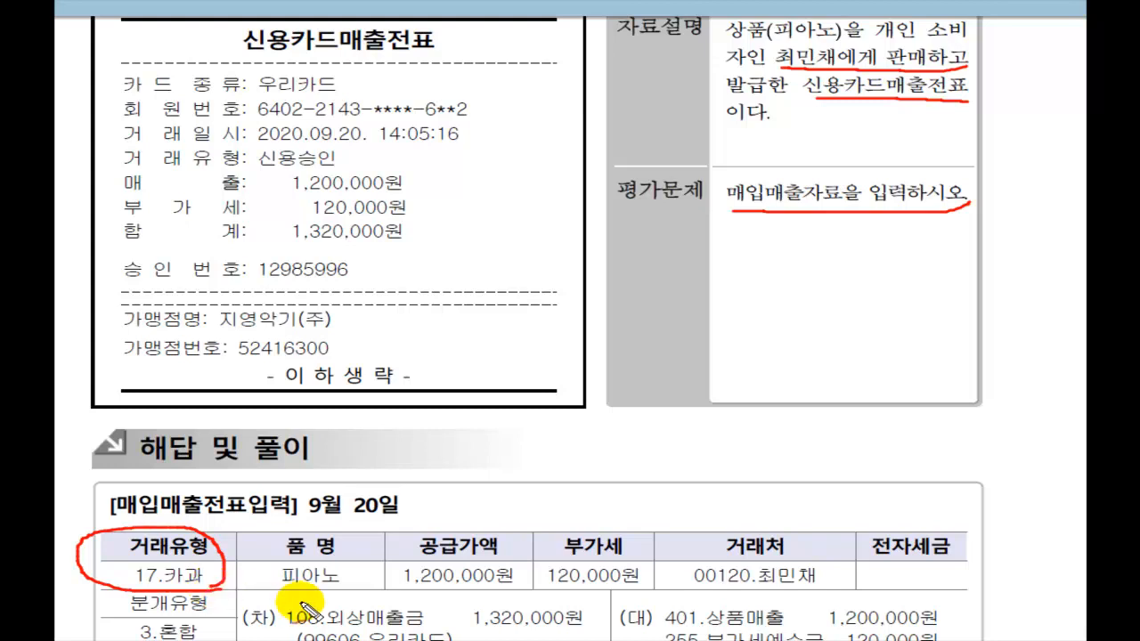
mouse_move(361, 588)
mouse_down()
mouse_move(274, 592)
mouse_move(294, 538)
mouse_move(357, 592)
mouse_up()
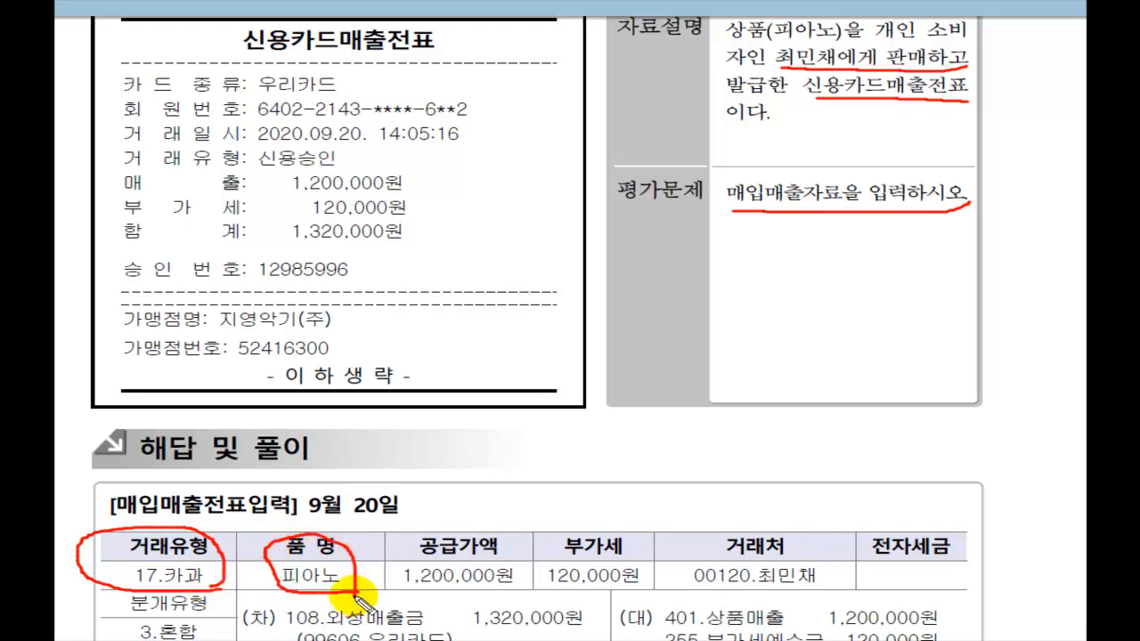
mouse_move(306, 510)
mouse_down()
mouse_move(316, 534)
mouse_move(335, 490)
mouse_up()
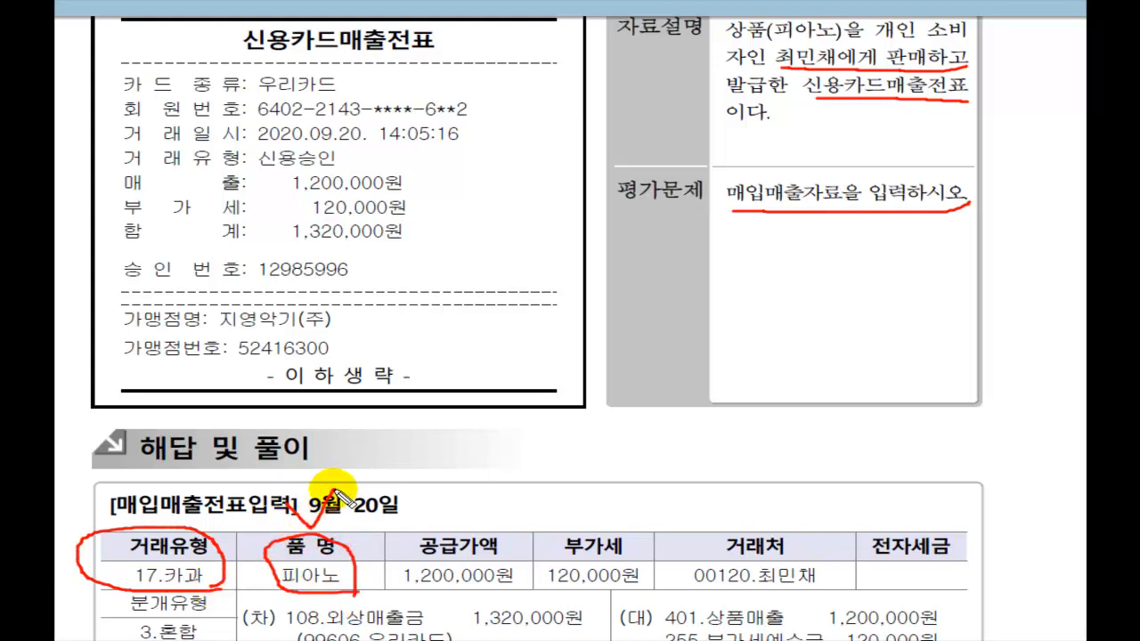
mouse_move(406, 590)
mouse_down()
mouse_move(784, 590)
mouse_move(842, 576)
mouse_up()
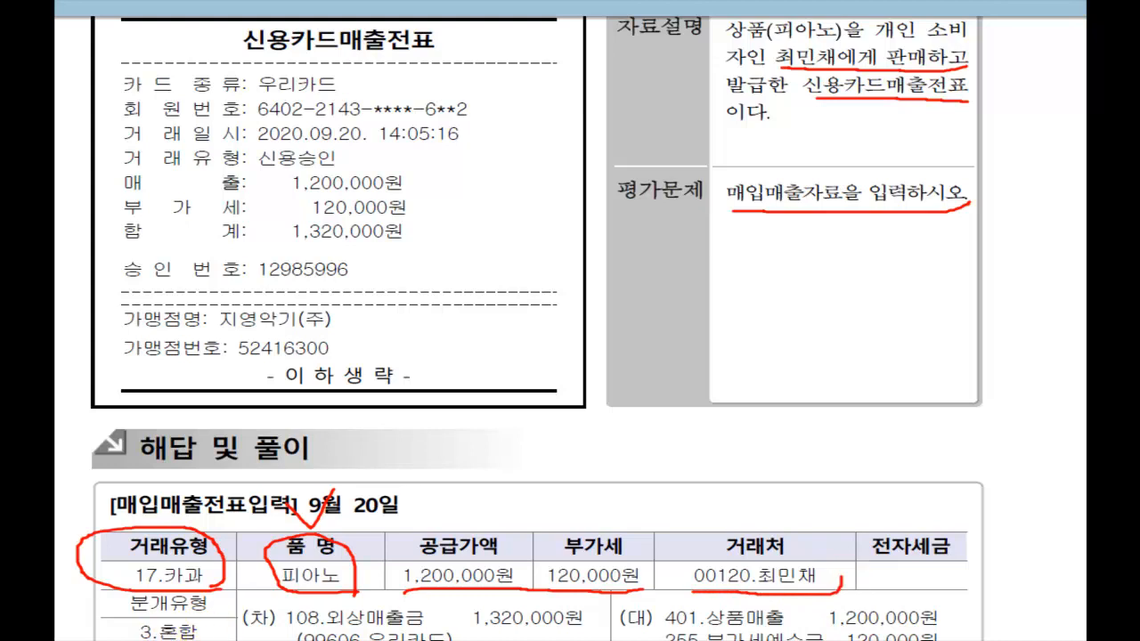
mouse_move(204, 640)
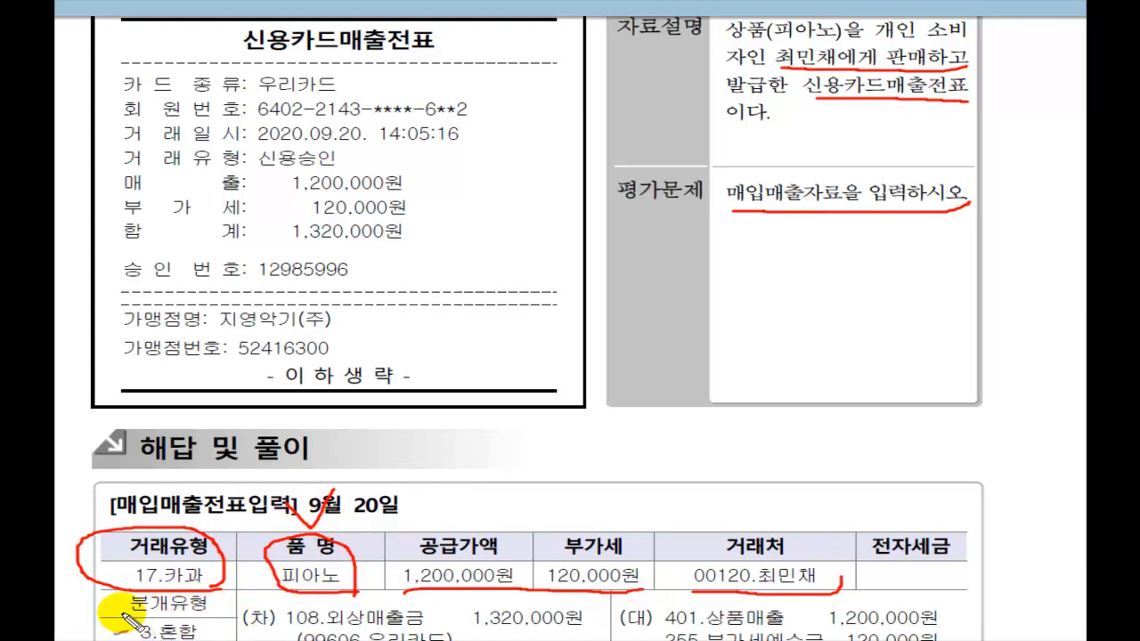
mouse_move(105, 615)
mouse_down()
mouse_move(132, 631)
mouse_move(144, 604)
mouse_up()
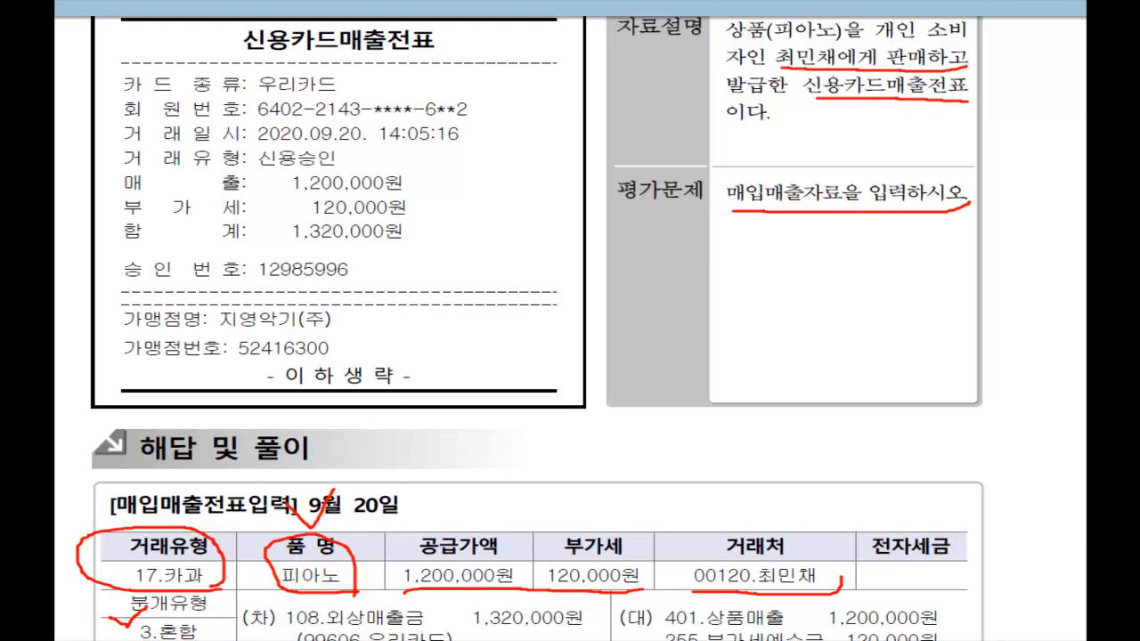
key(Escape)
key(alt+Tab)
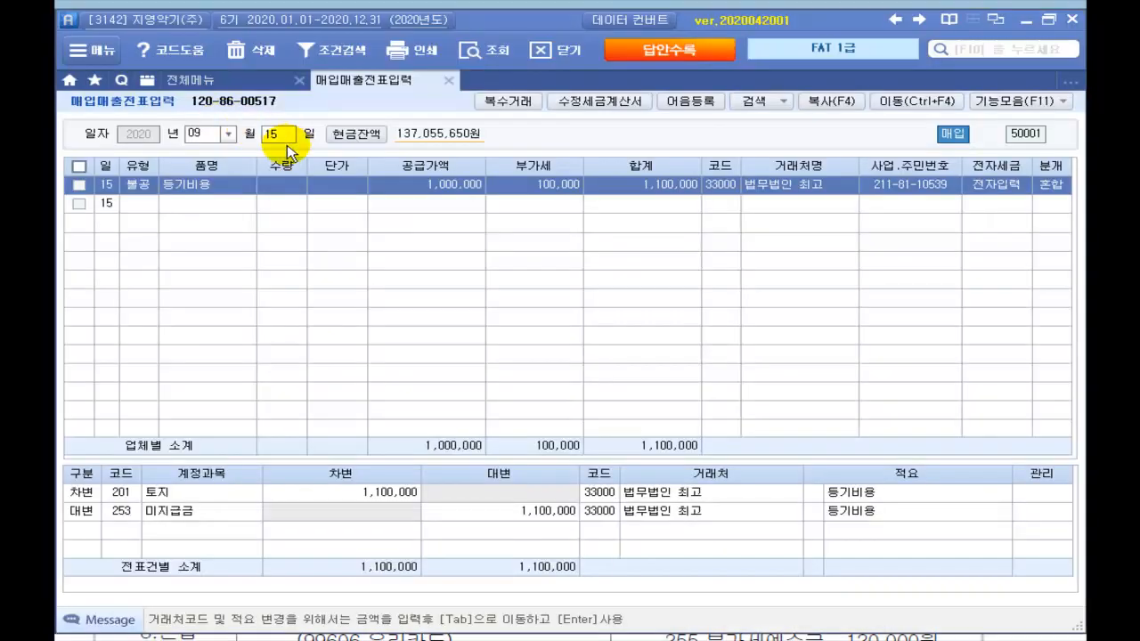
Step: Start a 9/20 카과 card sale entry with card company 99606 우리카드
click(283, 143)
text(20)
key(Return)
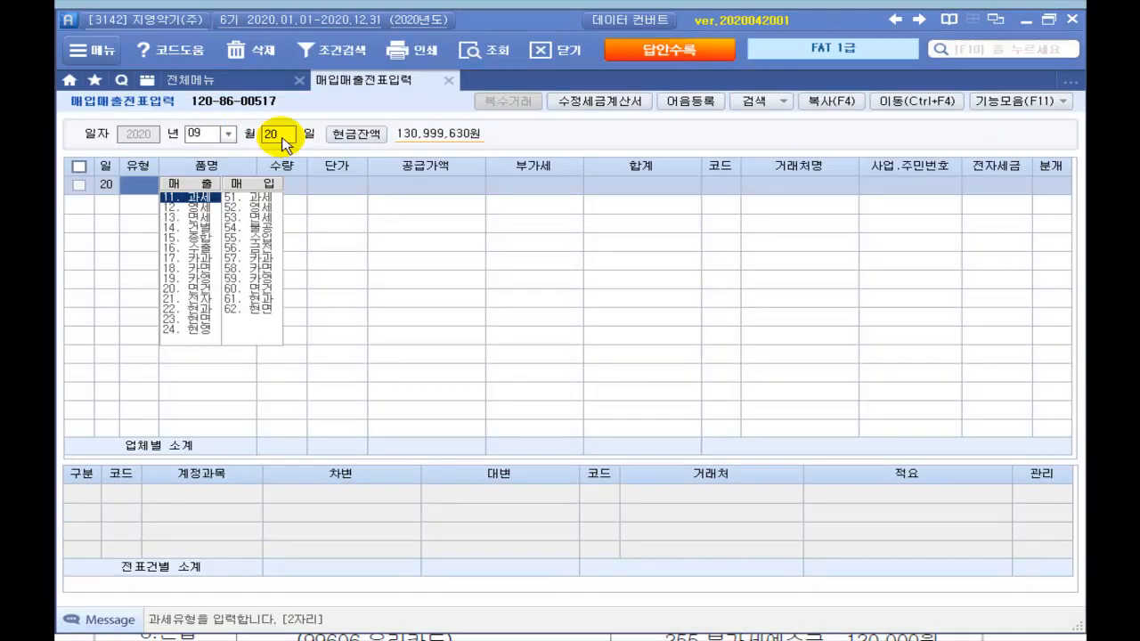
text(57)
key(Return)
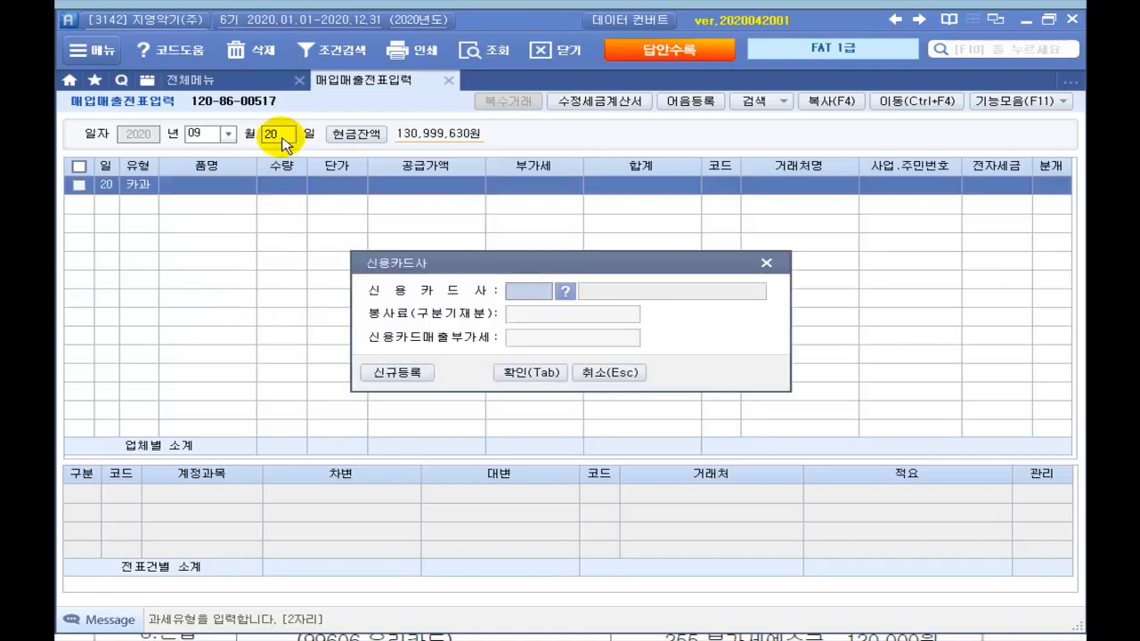
click(564, 292)
click(458, 403)
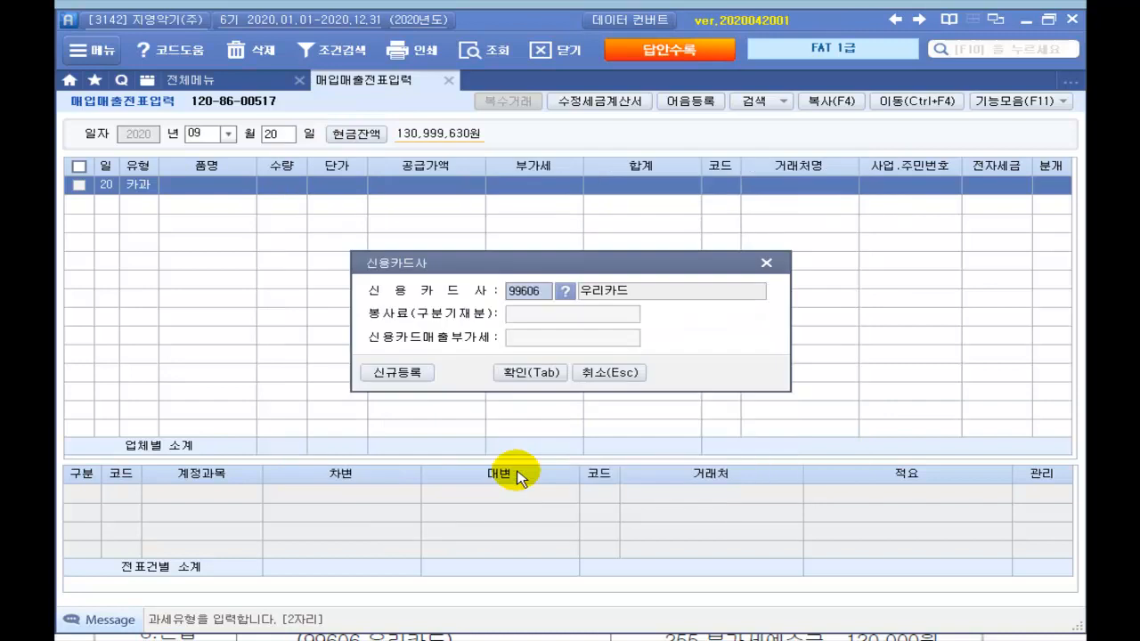
click(531, 374)
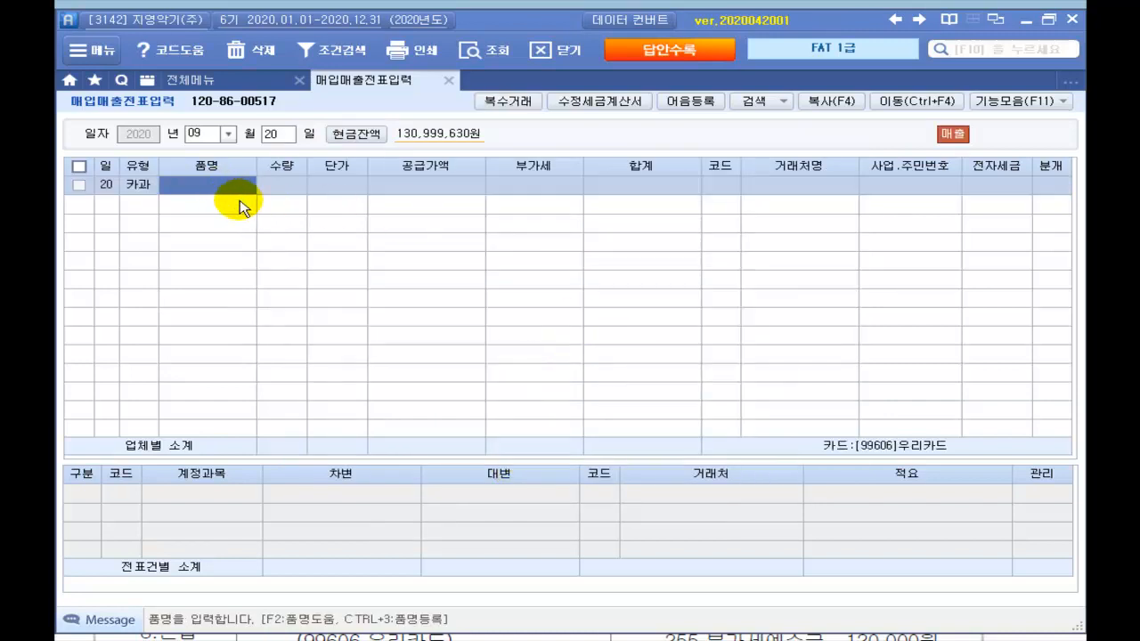
Step: Enter 피아노 at 1,200,000 supply, pick the individual customer, and journalize as 4 카드
text(피아노)
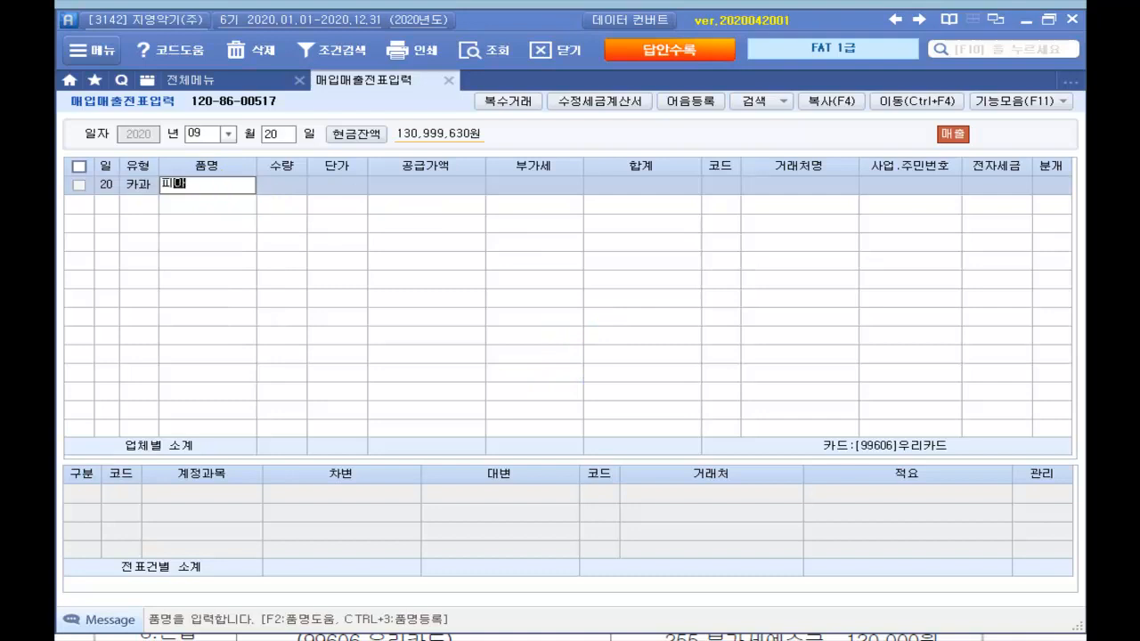
key(Return)
key(Return)
key(Return)
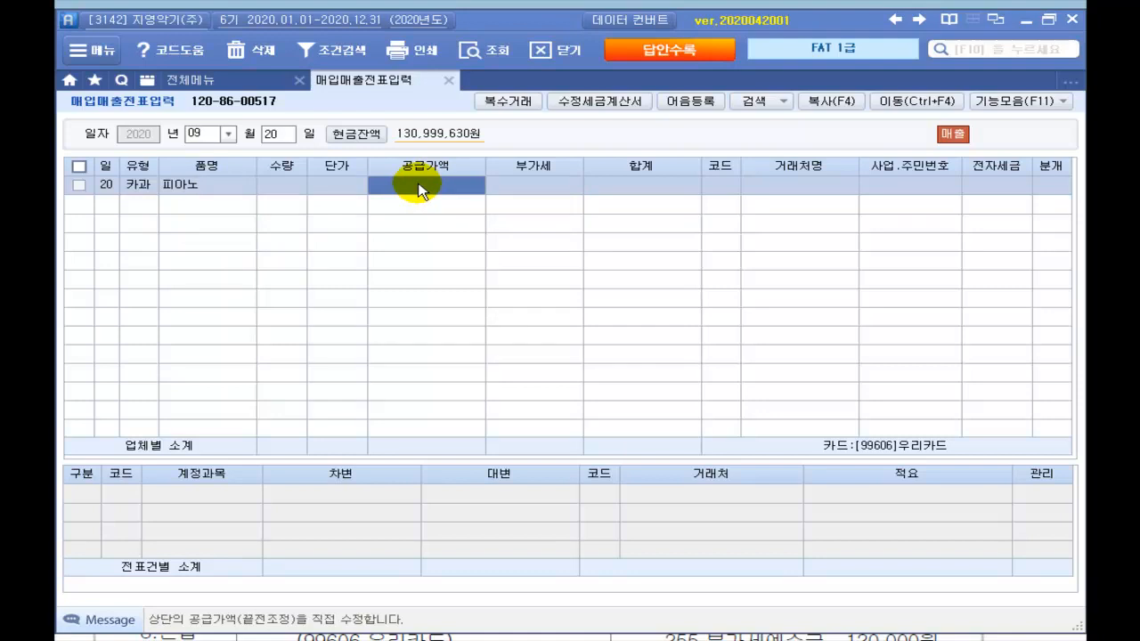
text(1200000)
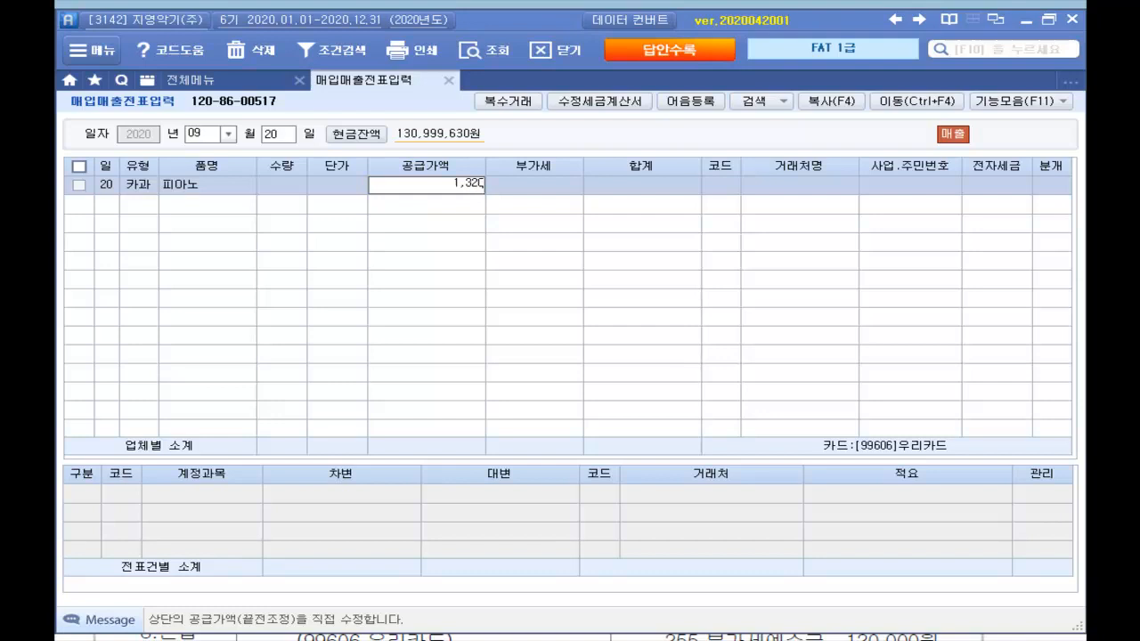
key(Return)
key(Return)
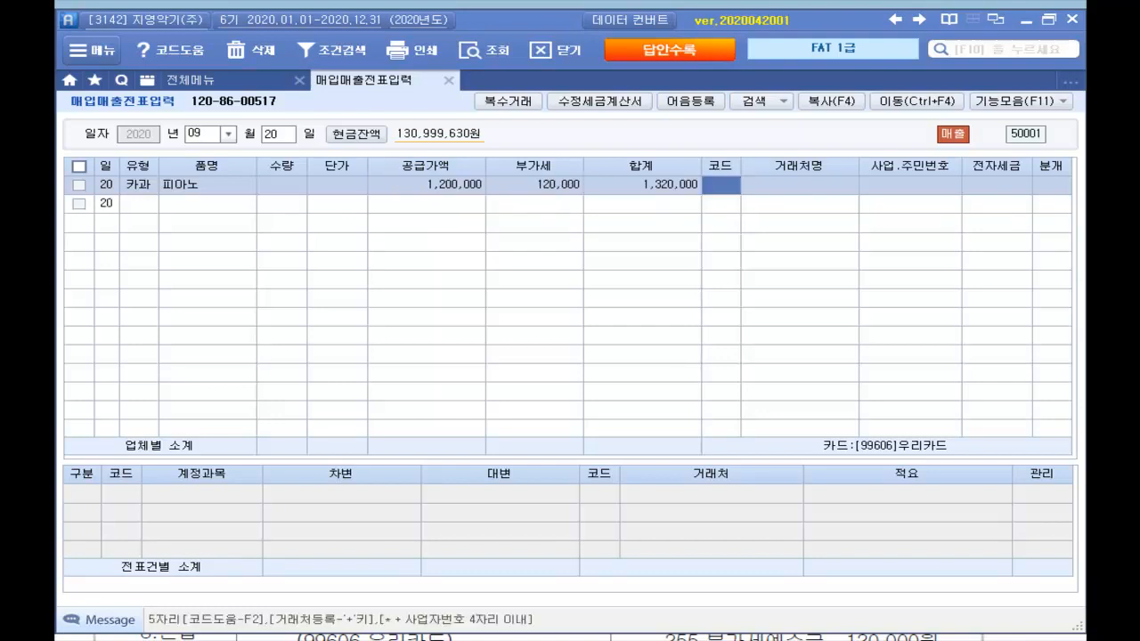
key(Return)
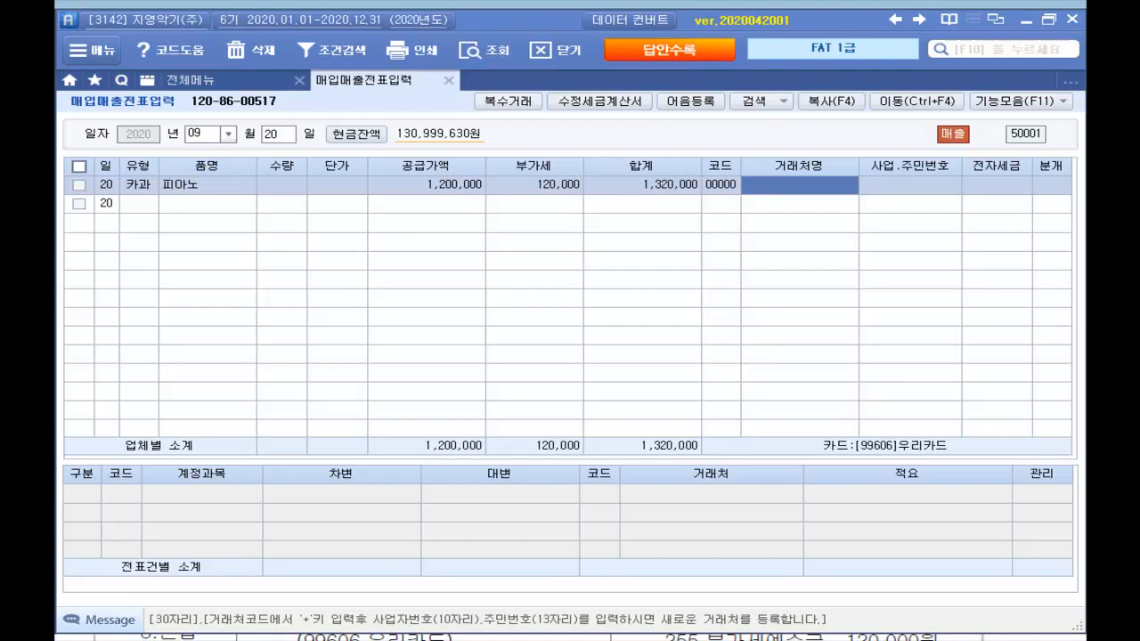
text(초)
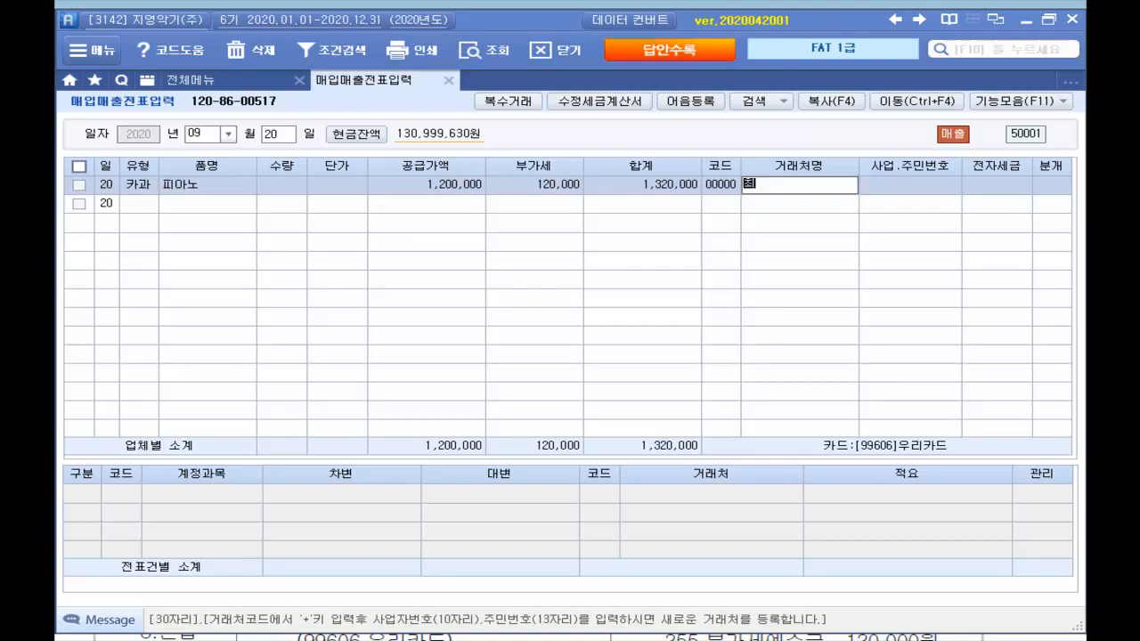
key(Return)
key(Return)
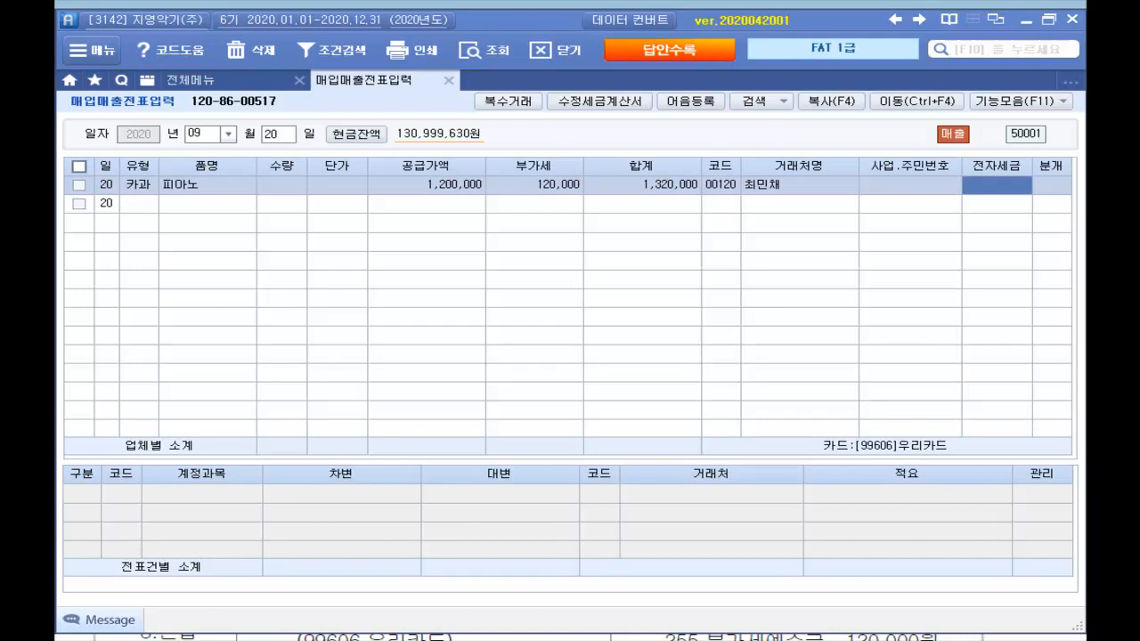
key(Return)
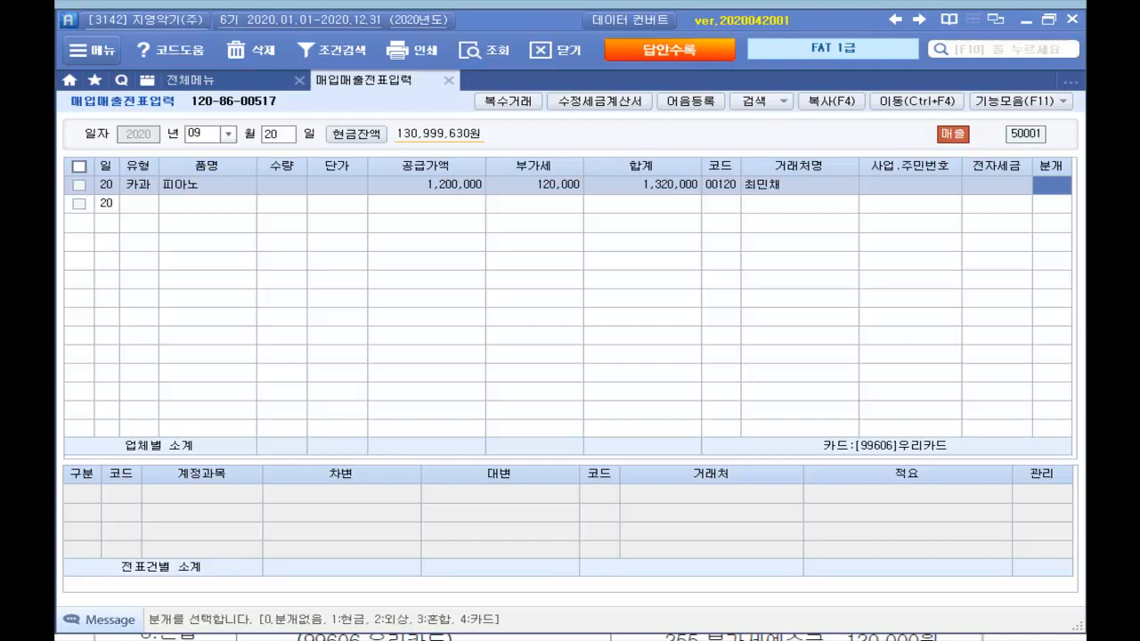
text(4)
key(Return)
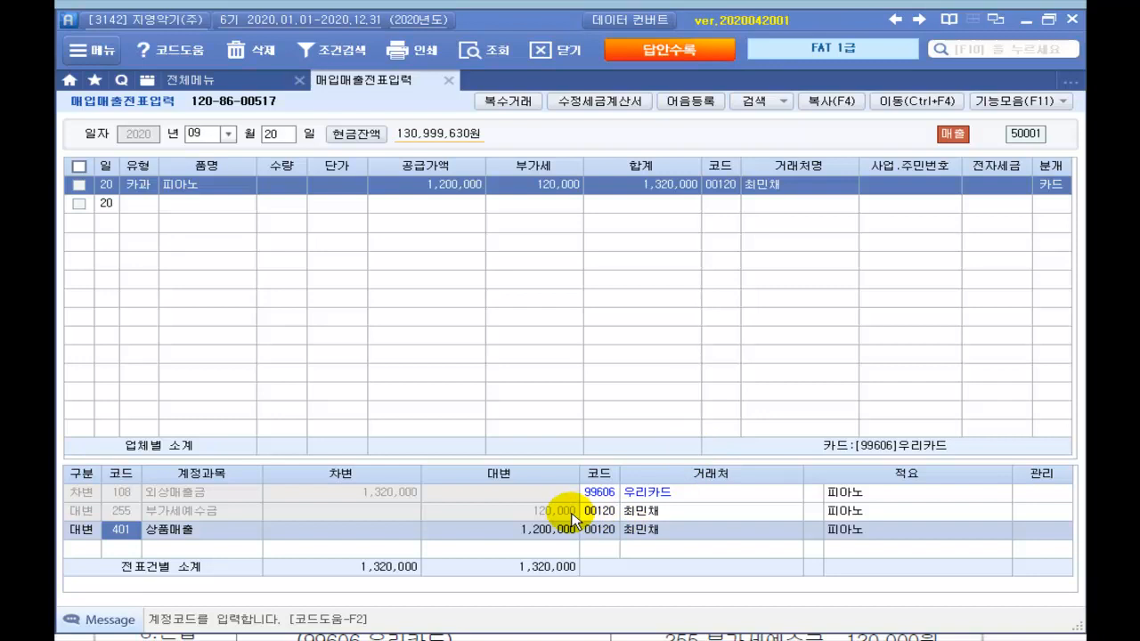
click(1067, 192)
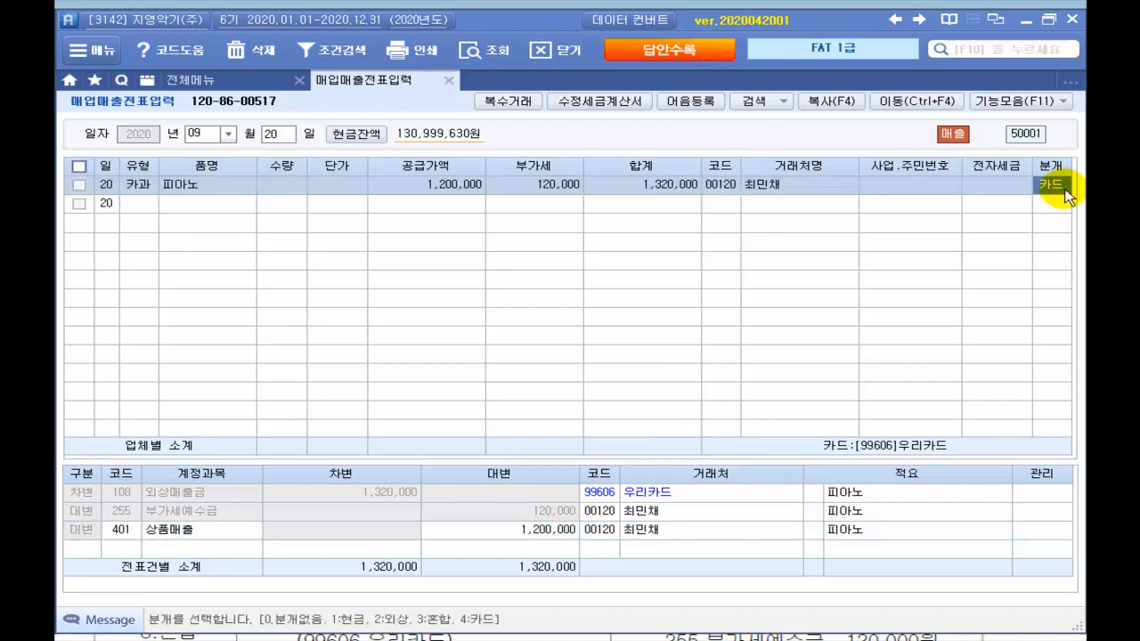
key(3)
key(Return)
key(Return)
key(Return)
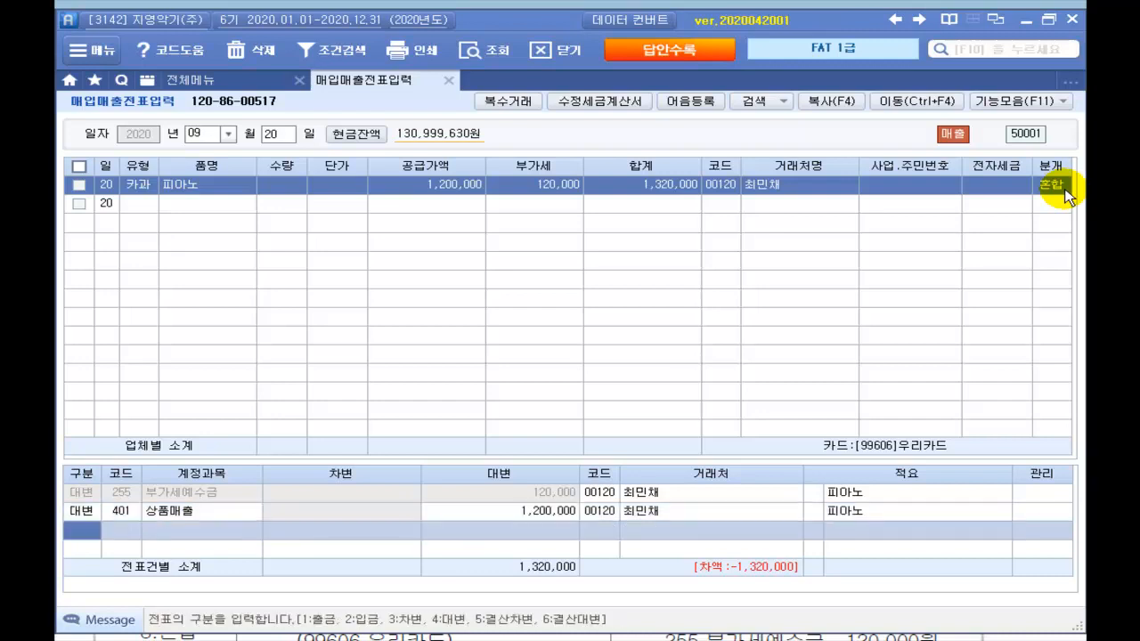
key(3)
key(Return)
text(108)
key(Return)
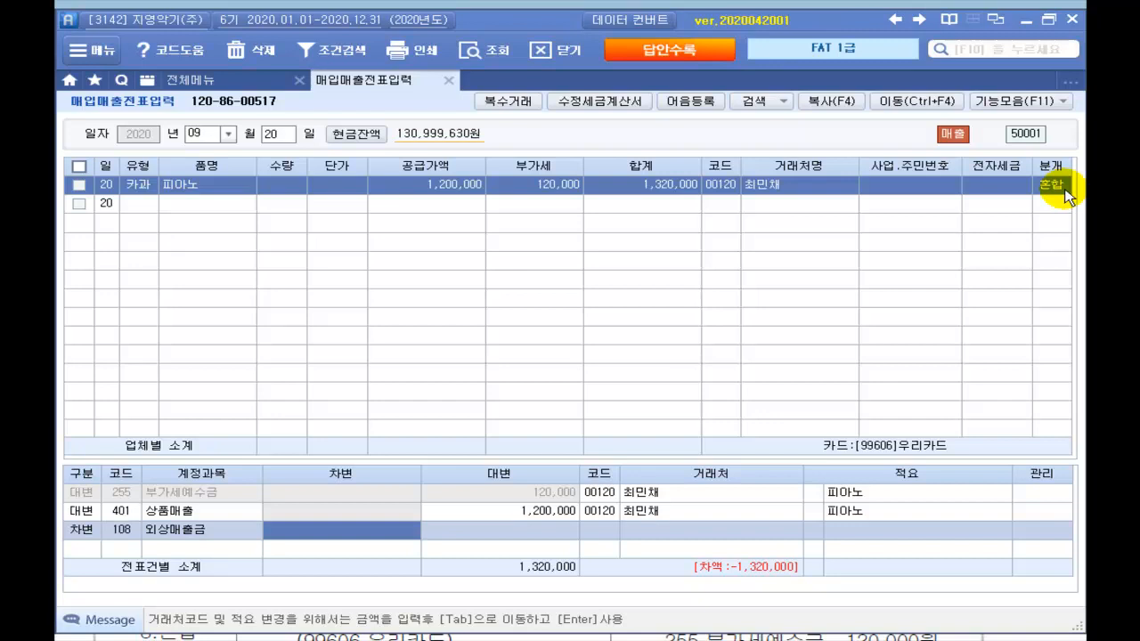
text(1320000)
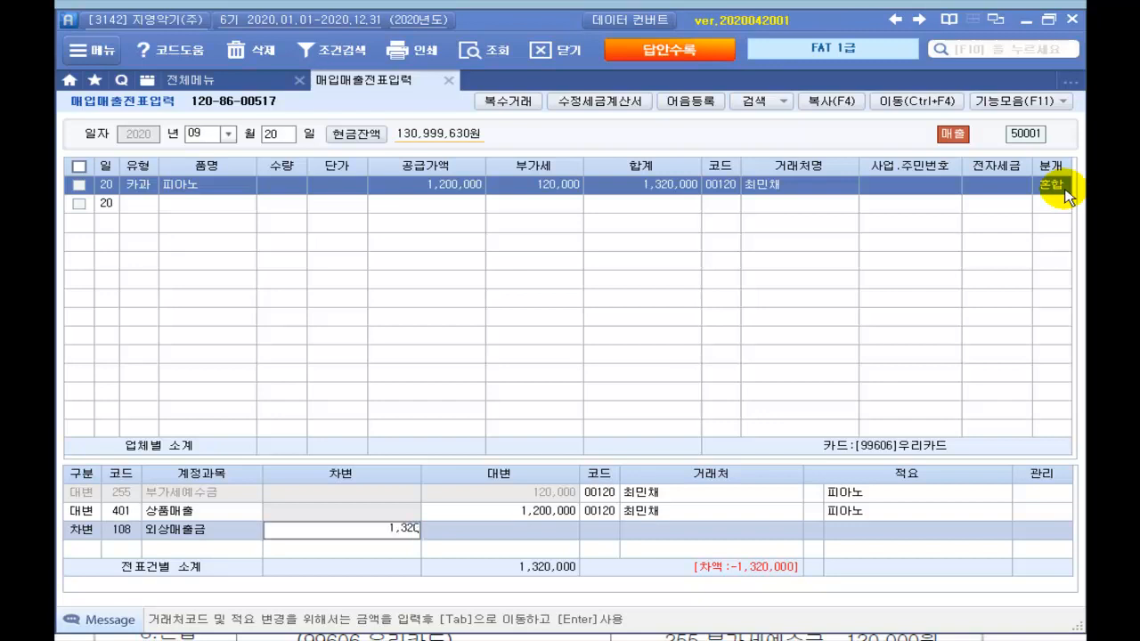
key(Return)
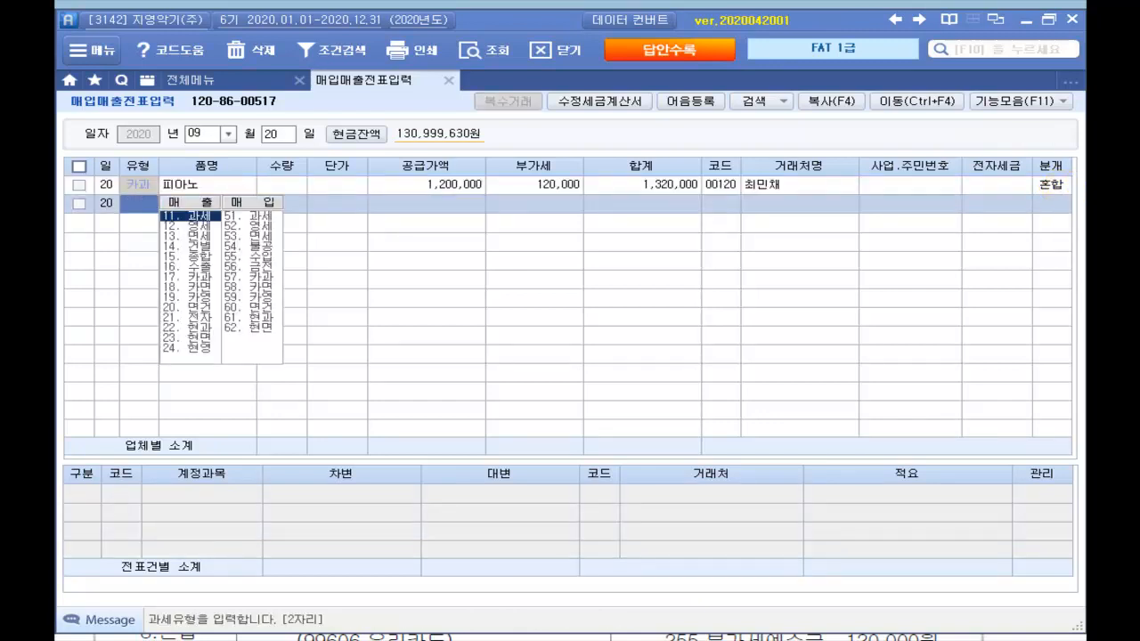
click(1067, 190)
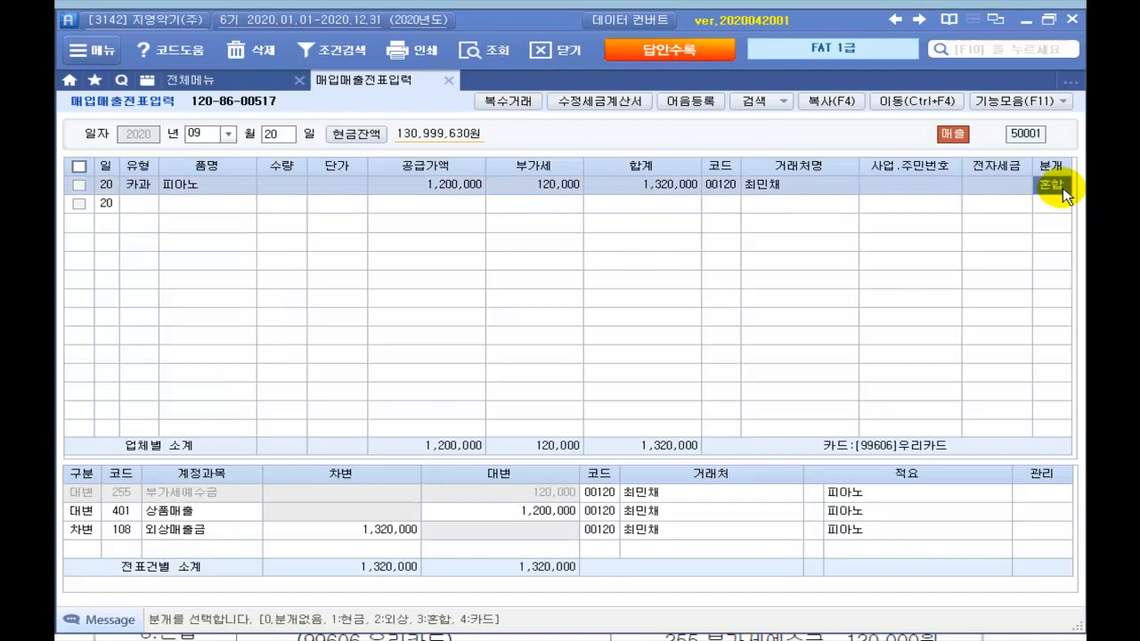
click(599, 531)
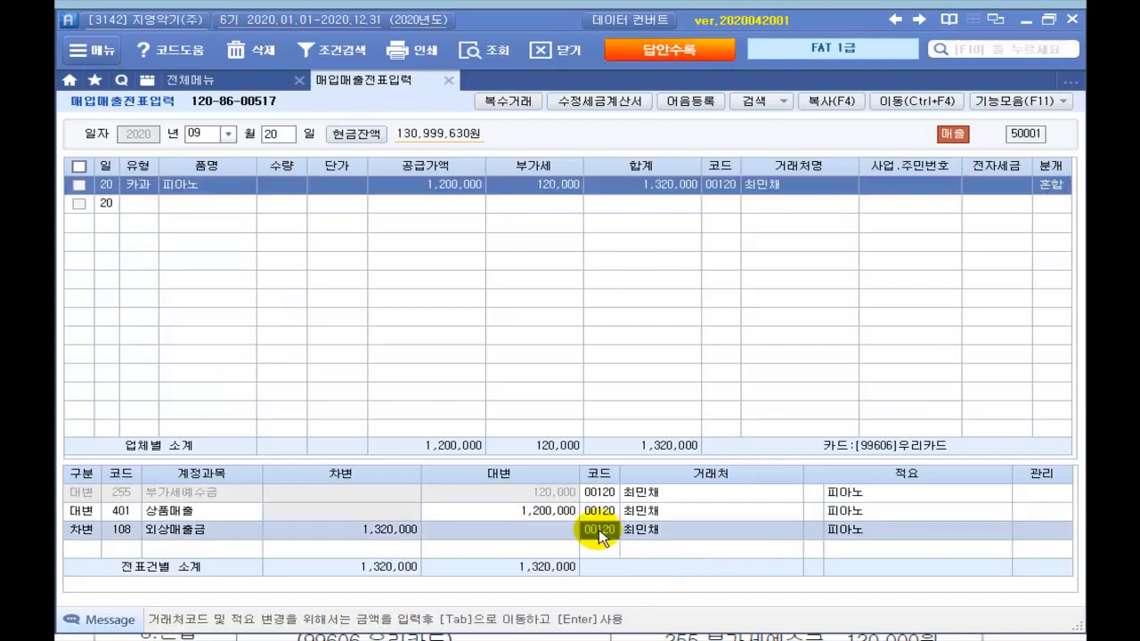
text(우리)
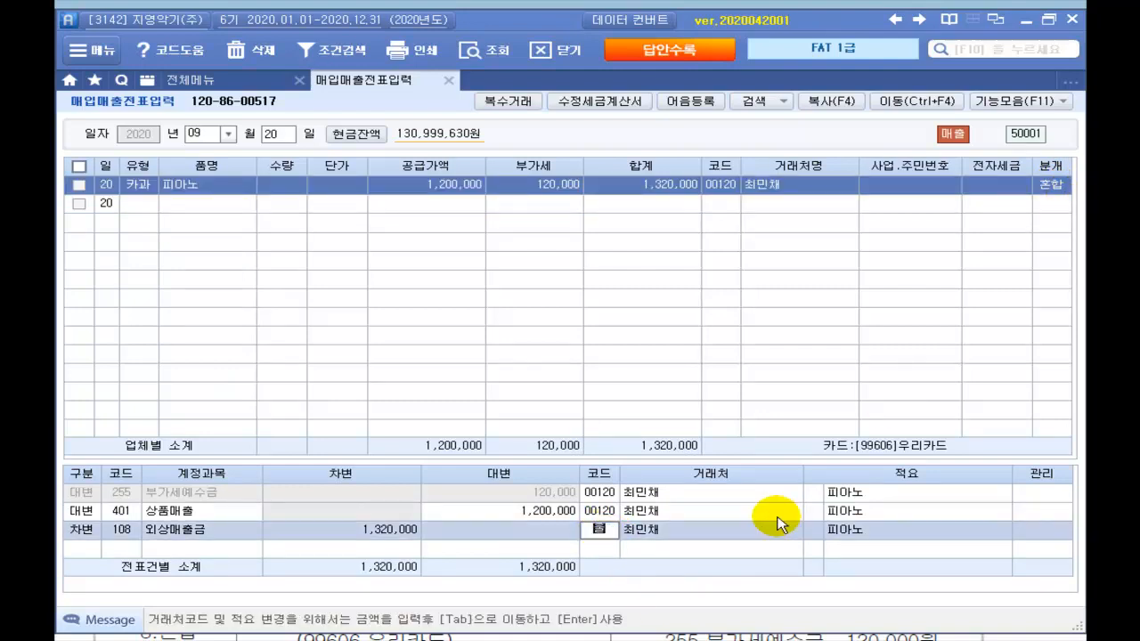
key(Return)
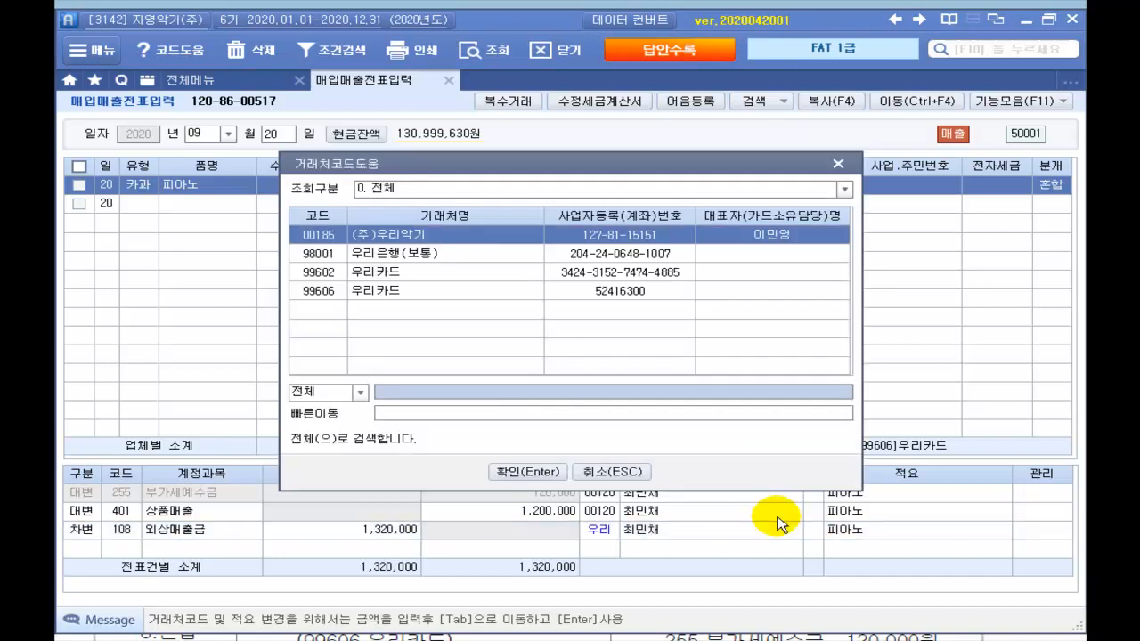
key(Down)
key(Down)
key(Return)
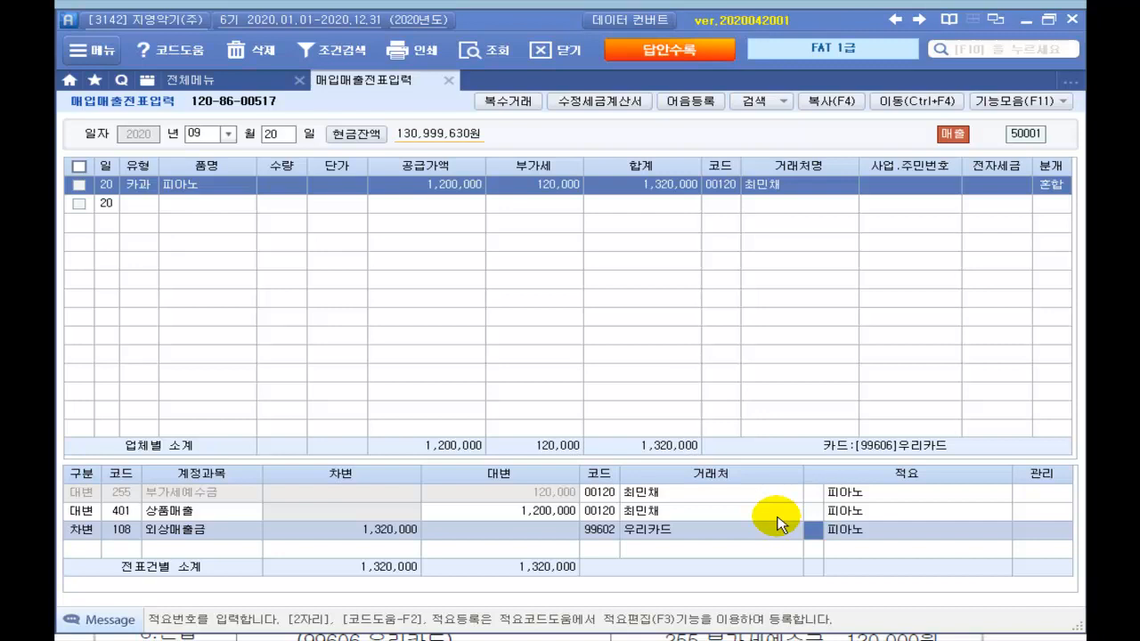
click(1046, 189)
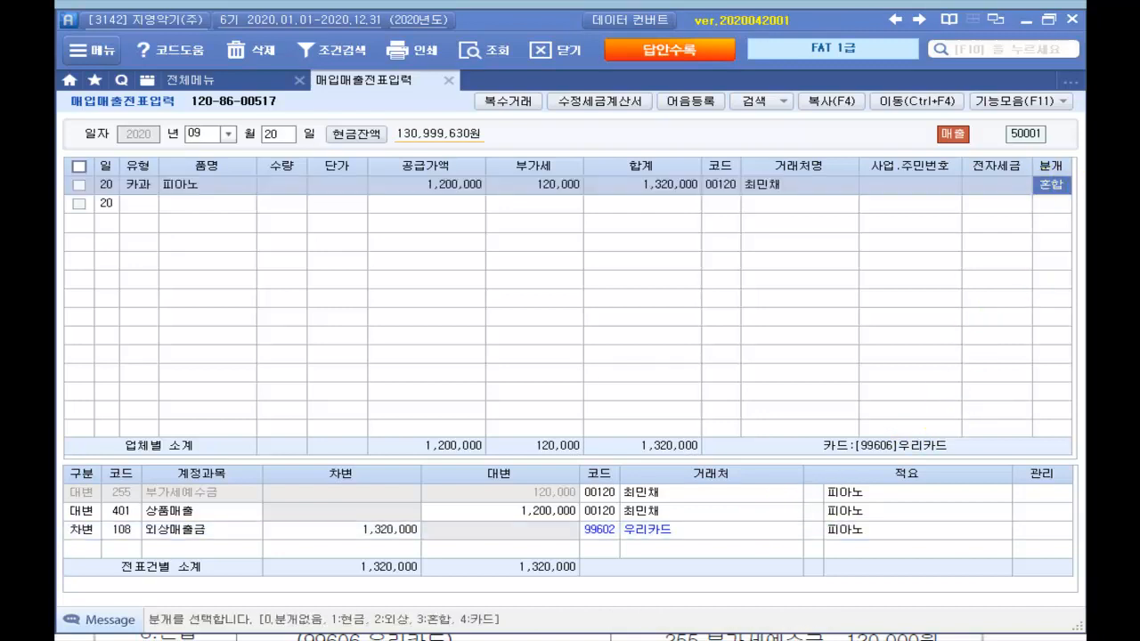
text(4)
key(Return)
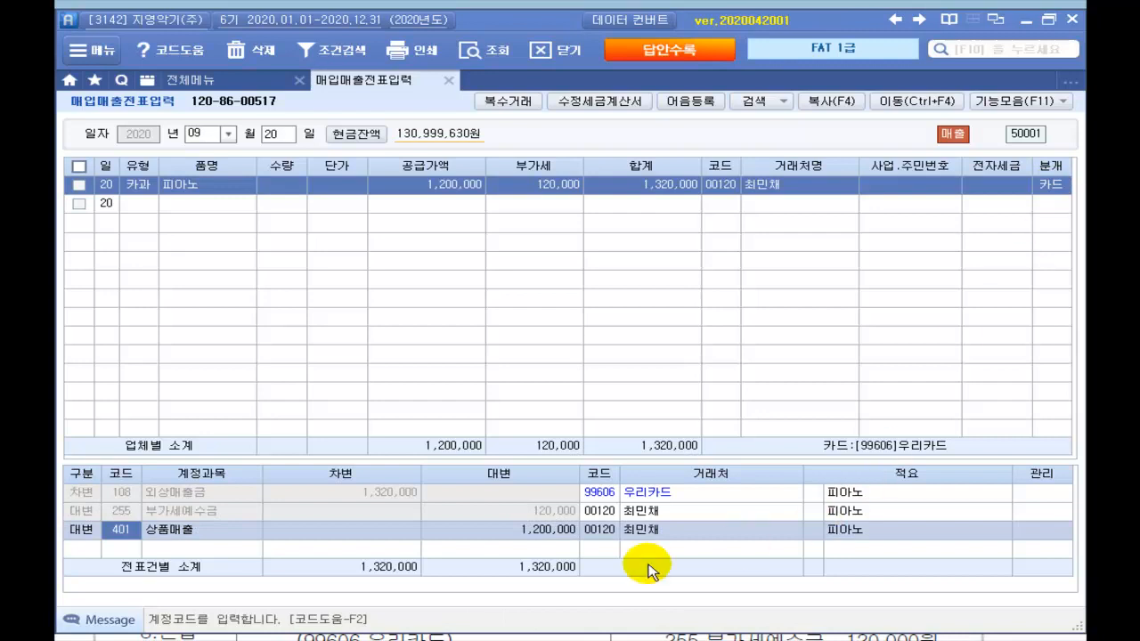
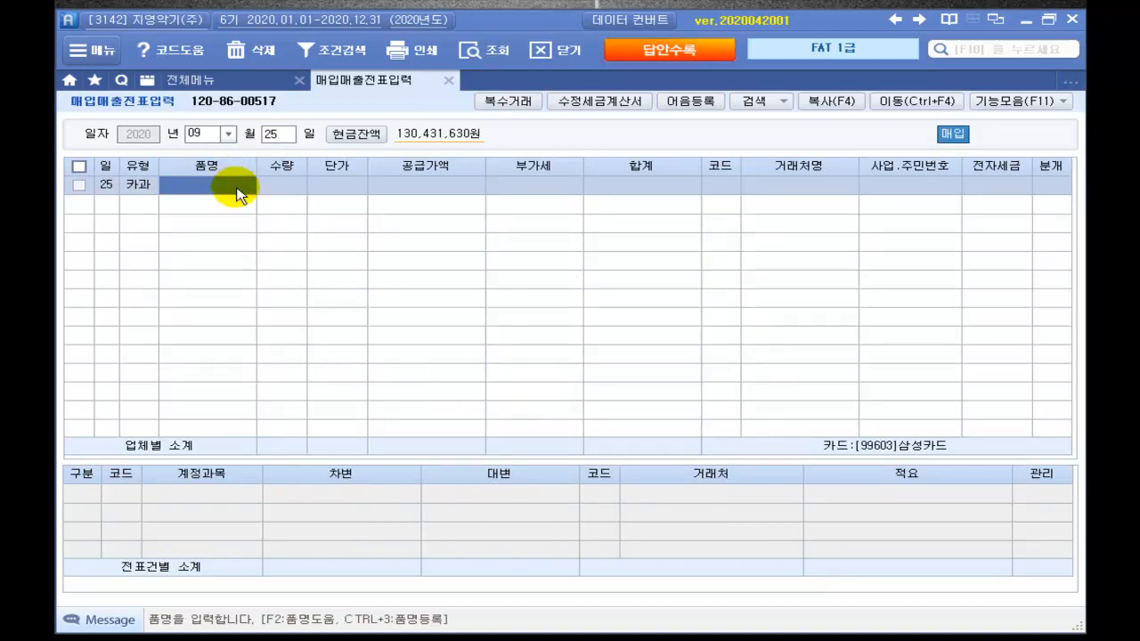
Step: Enter item 책장 with a 2,530,000 total, split into 2,300,000 supply and 230,000 VAT
text(ㅊㅐㄱ장)
key(Return)
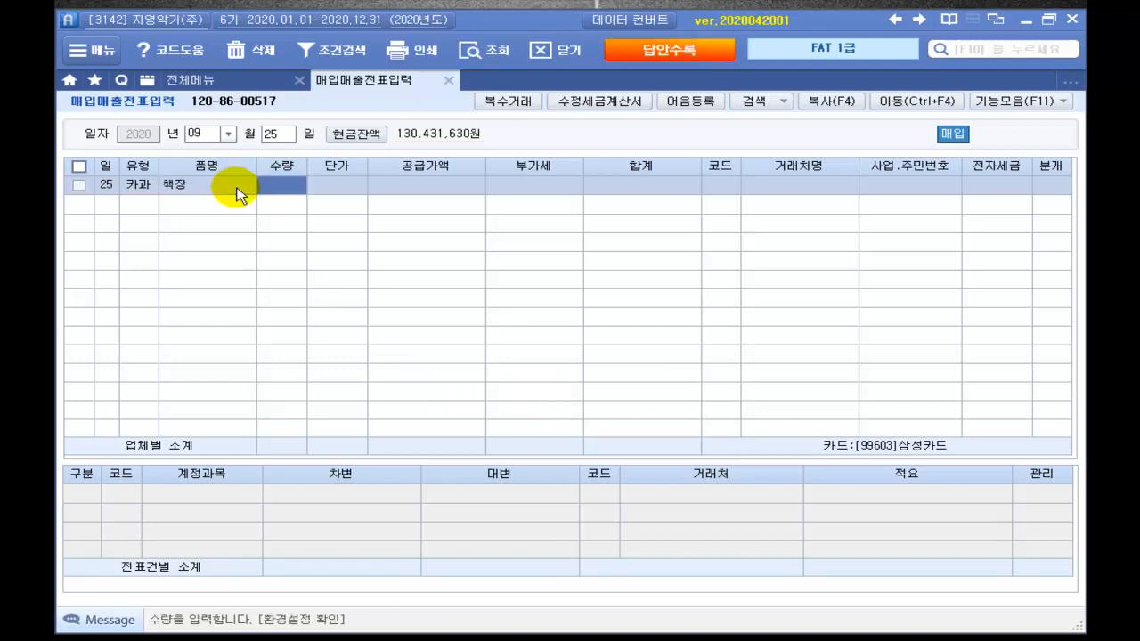
key(Return)
key(Return)
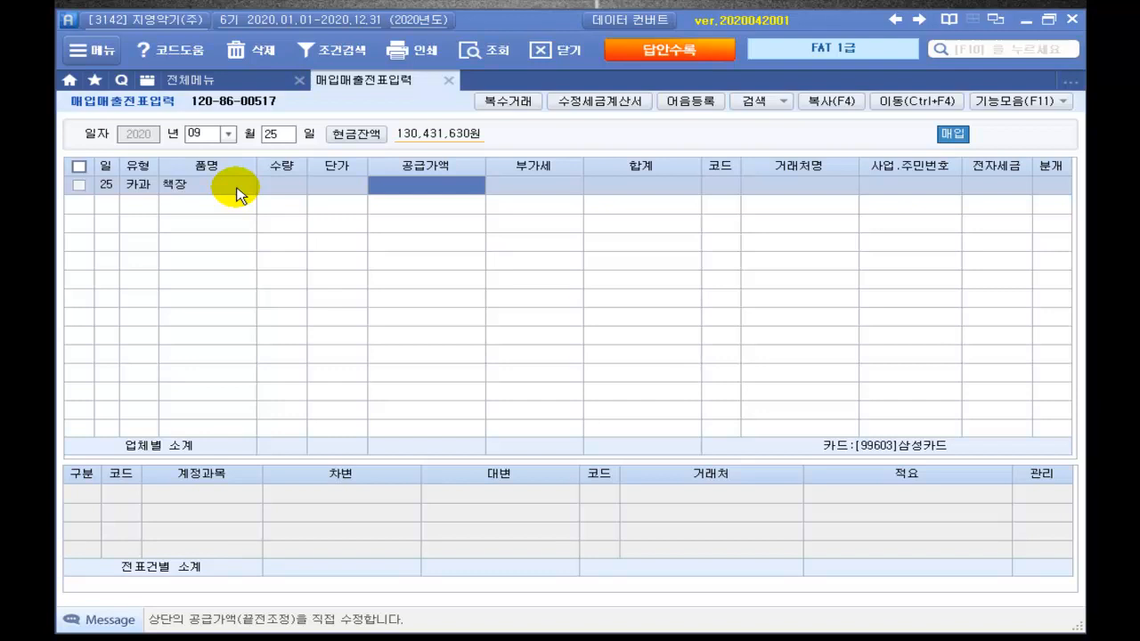
text(2)
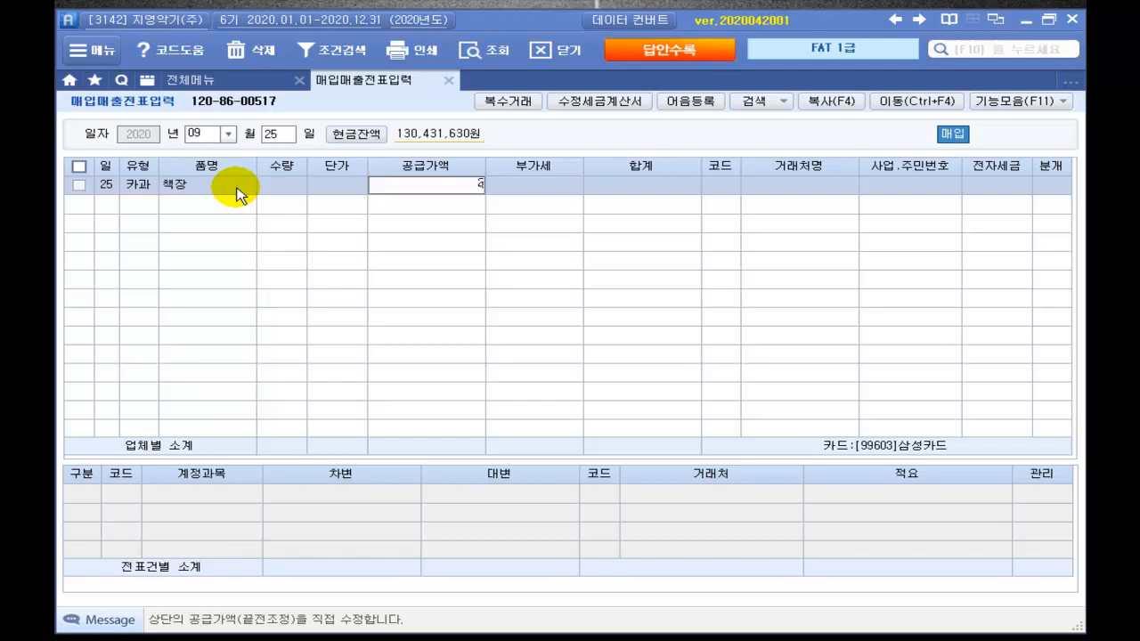
text(,530,000)
key(Return)
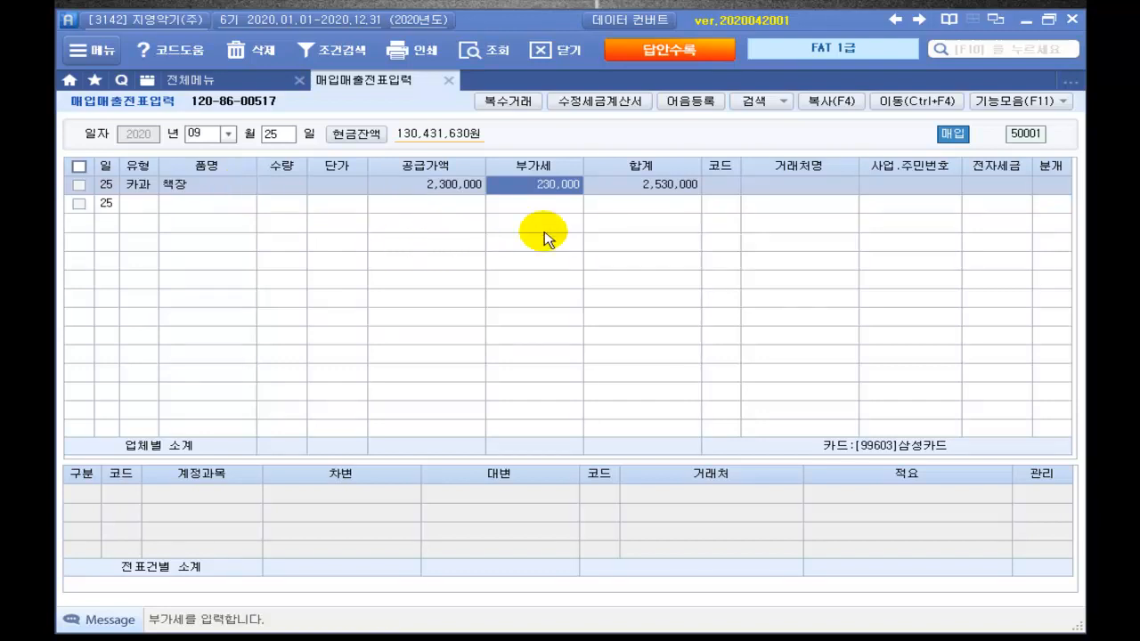
Step: Set vendor 스타가구 and journalize the purchase as 4 카드
key(Return)
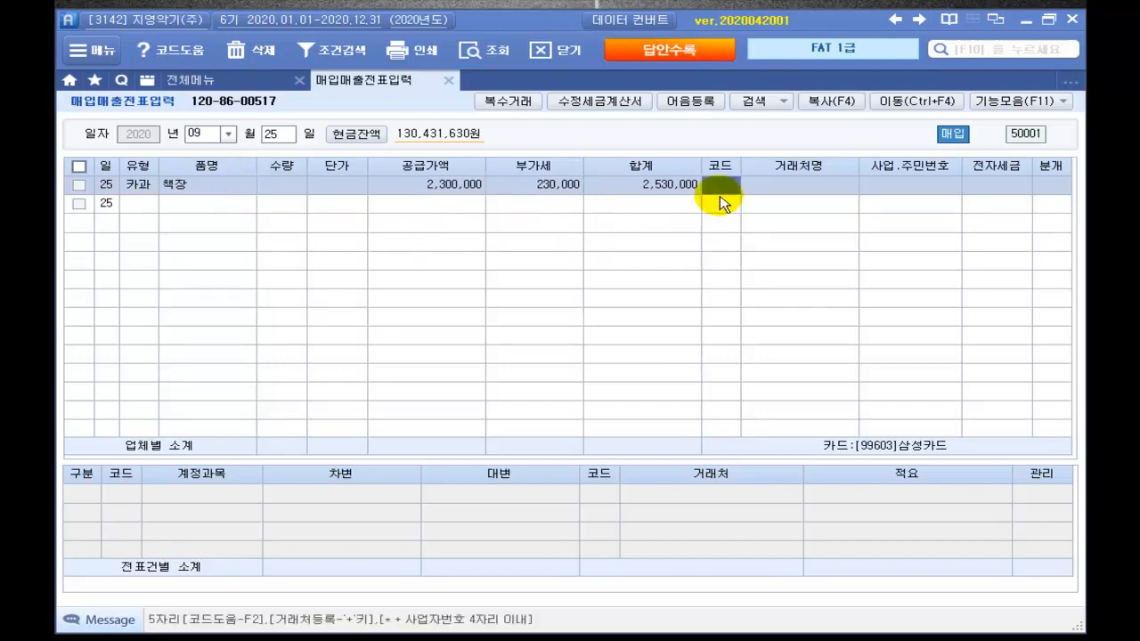
key(Return)
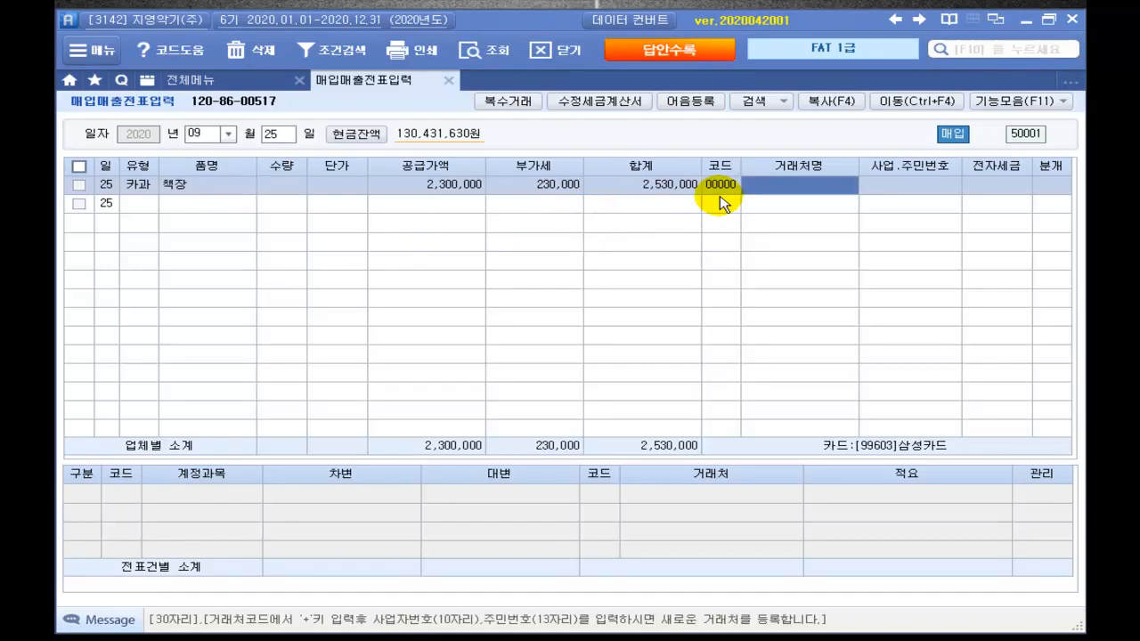
text(ㅅㅡ)
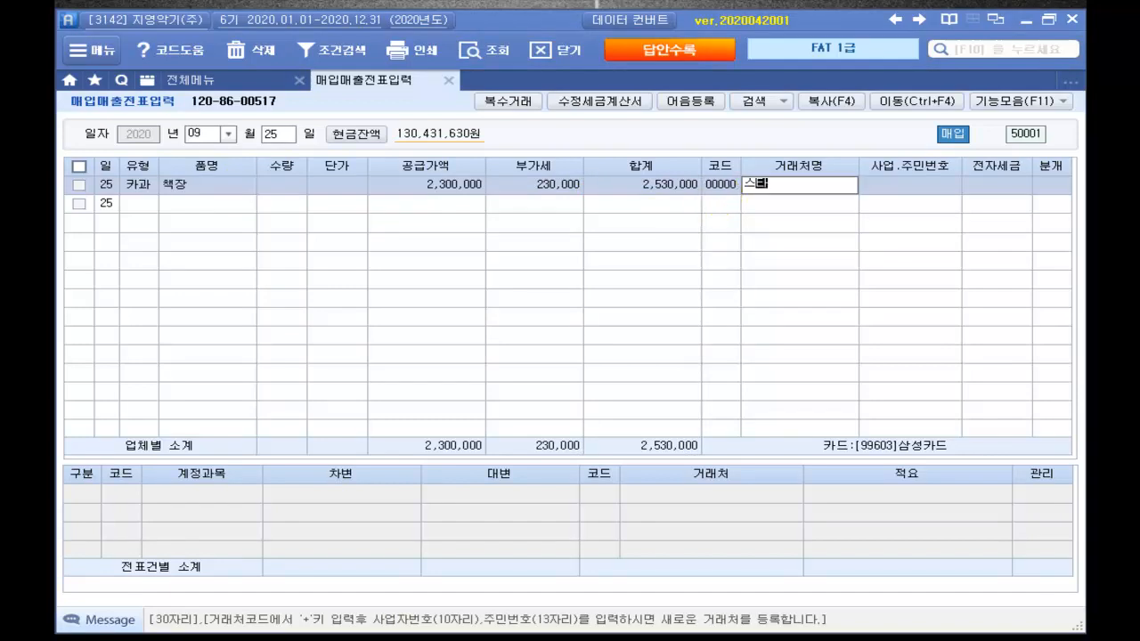
key(Return)
key(Return)
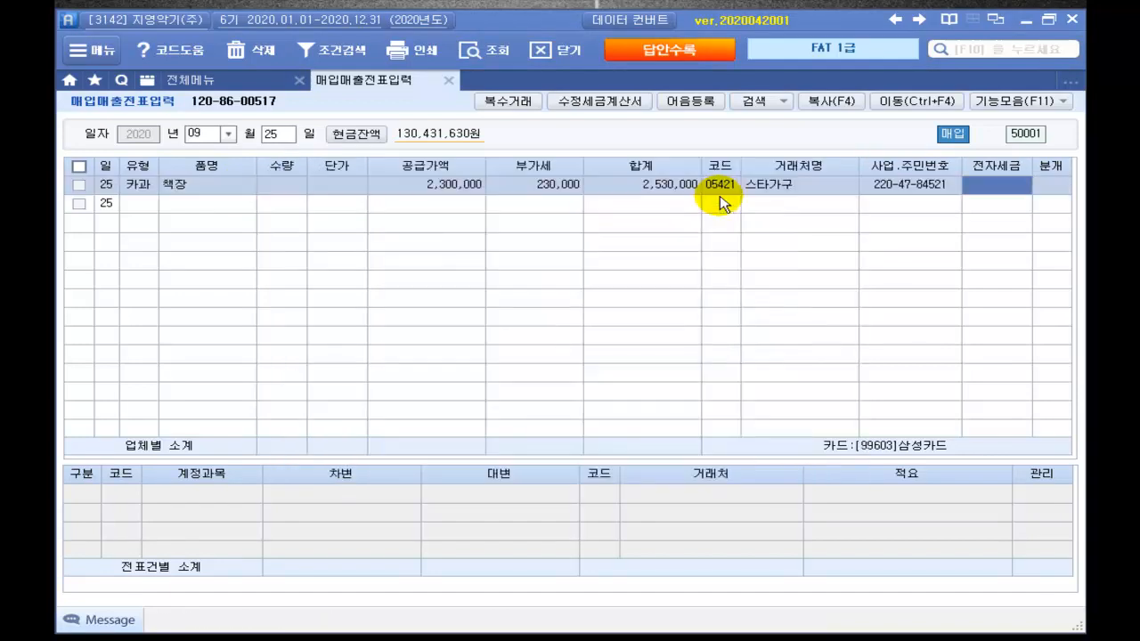
key(Return)
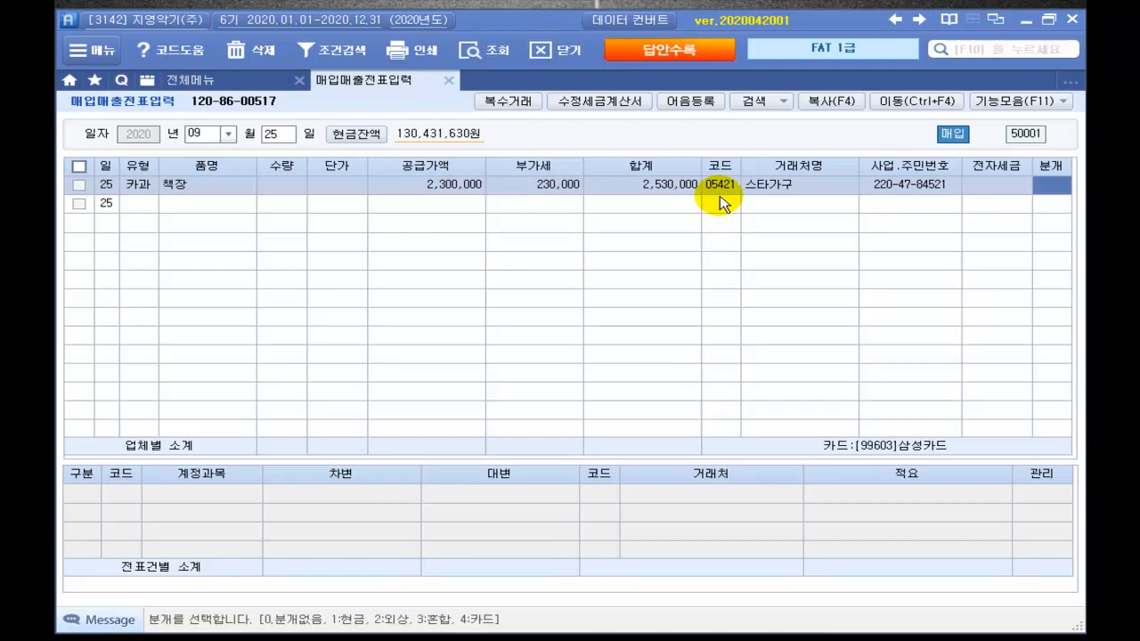
text(4)
key(Return)
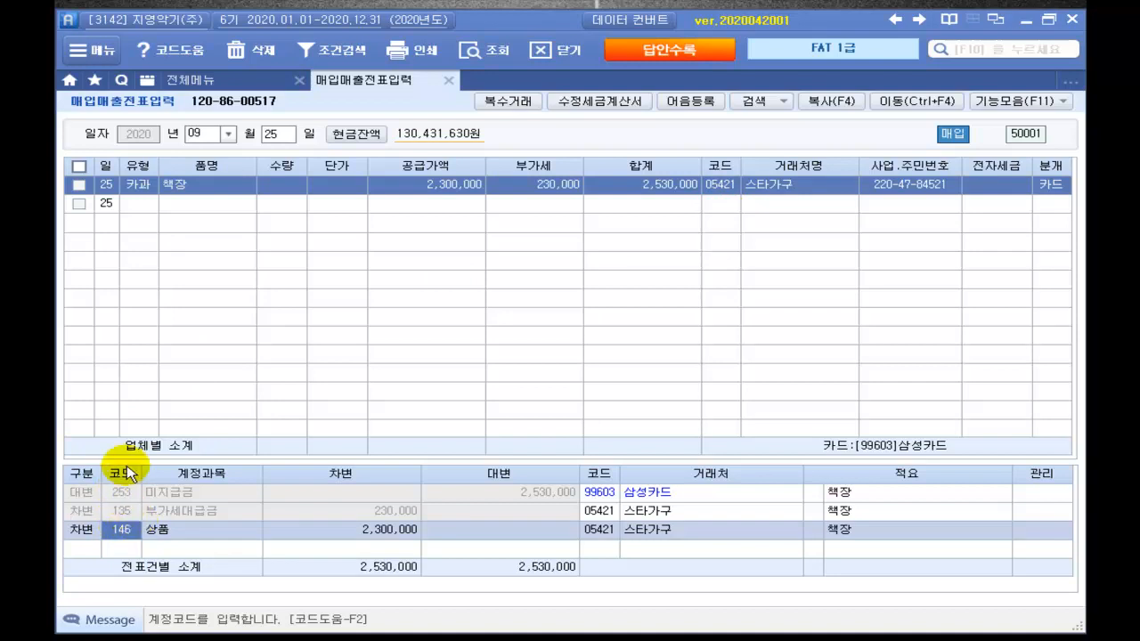
Step: Replace 상품 with 비품 as the debit account on the 2,300,000 line
text(비)
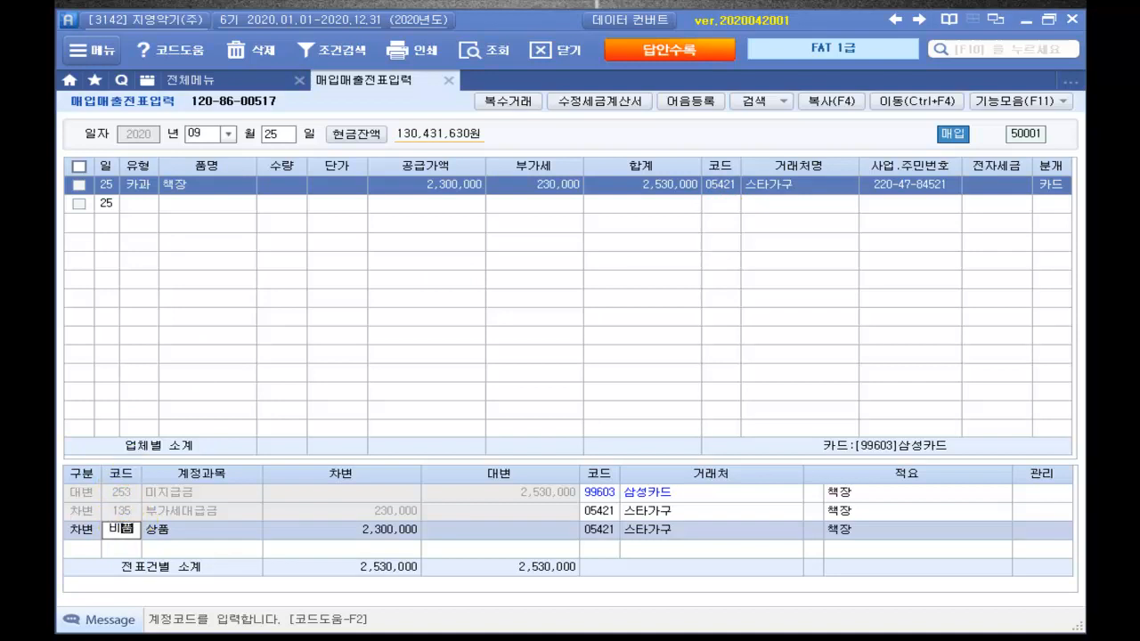
text(품)
key(Return)
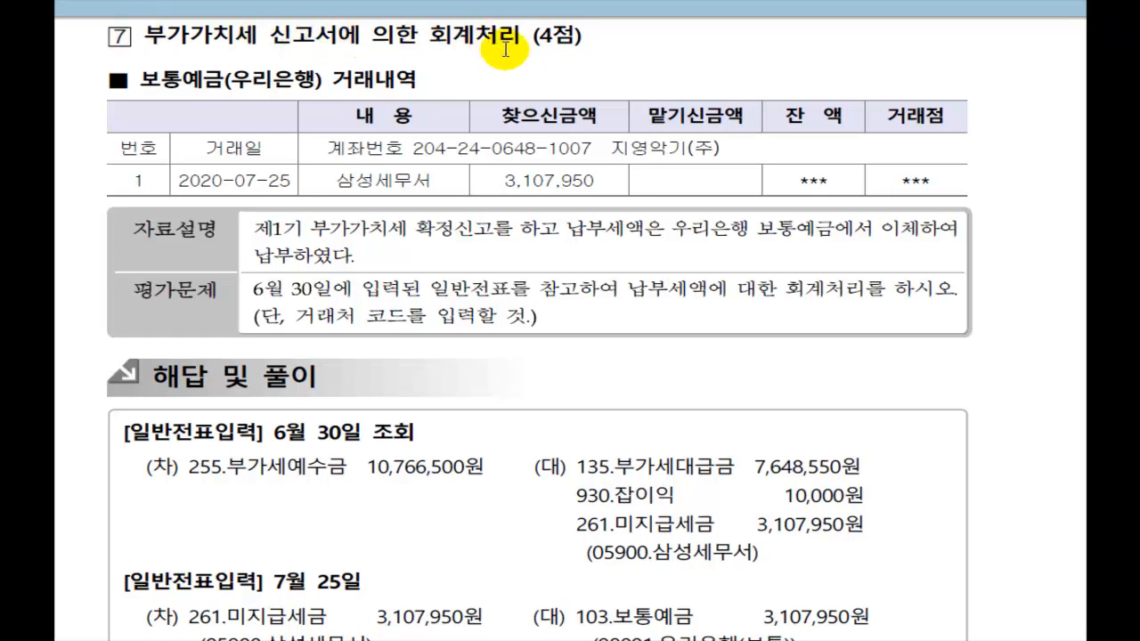
Step: In the answer key for problem 7, mark the 930 잡이익 10,000 and 261 미지급세금 3,107,950 lines
scroll(506, 50, down, 1)
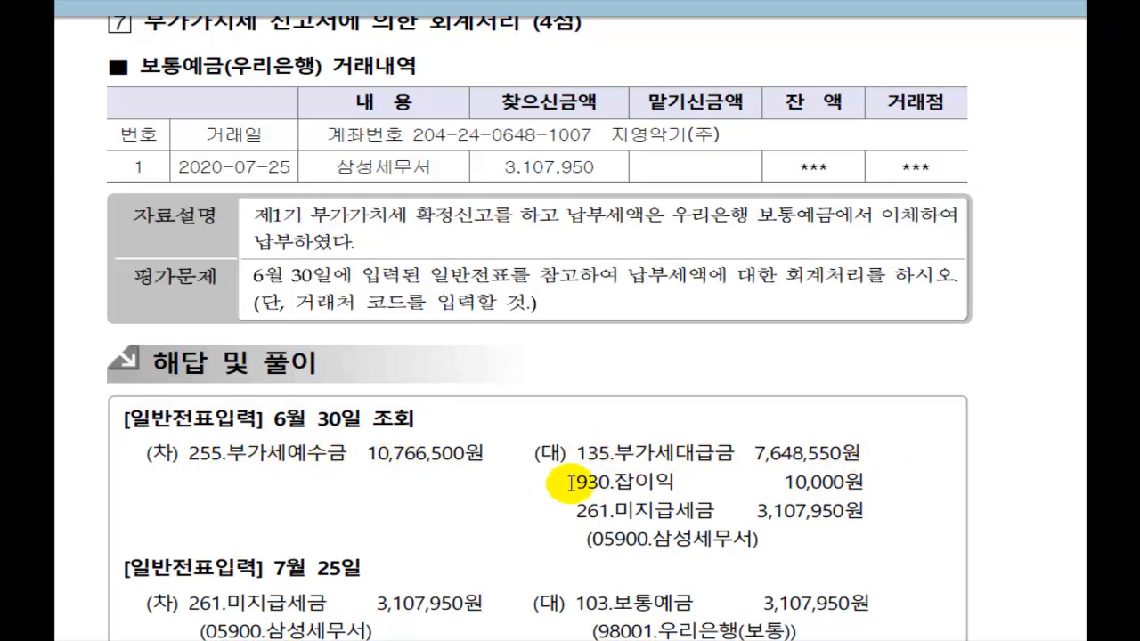
drag(577, 481, 876, 489)
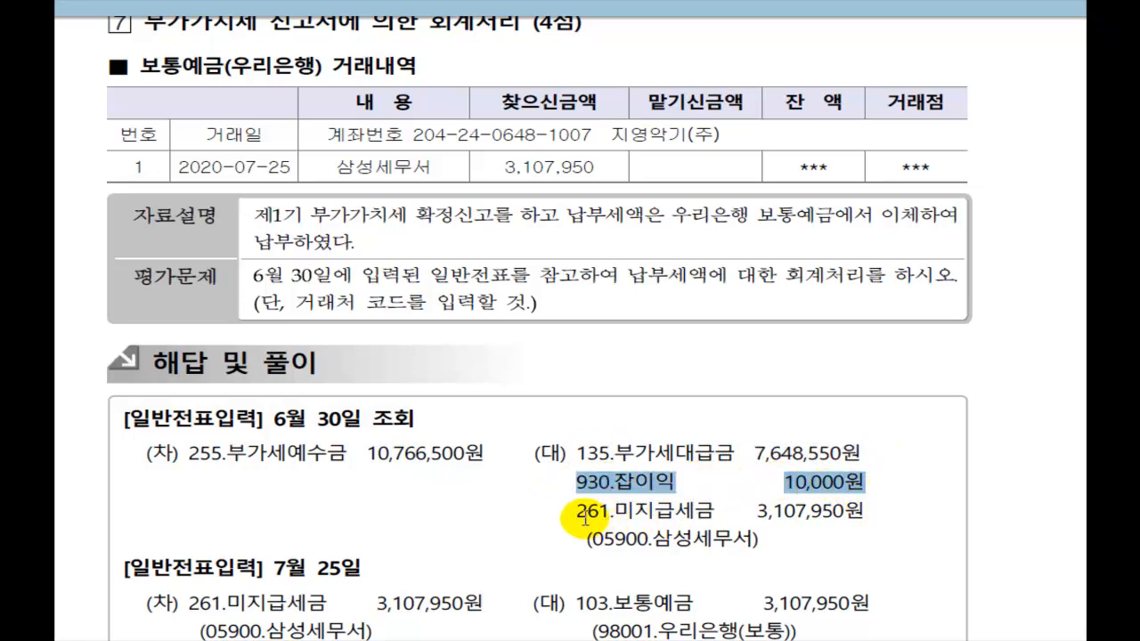
drag(575, 515, 865, 521)
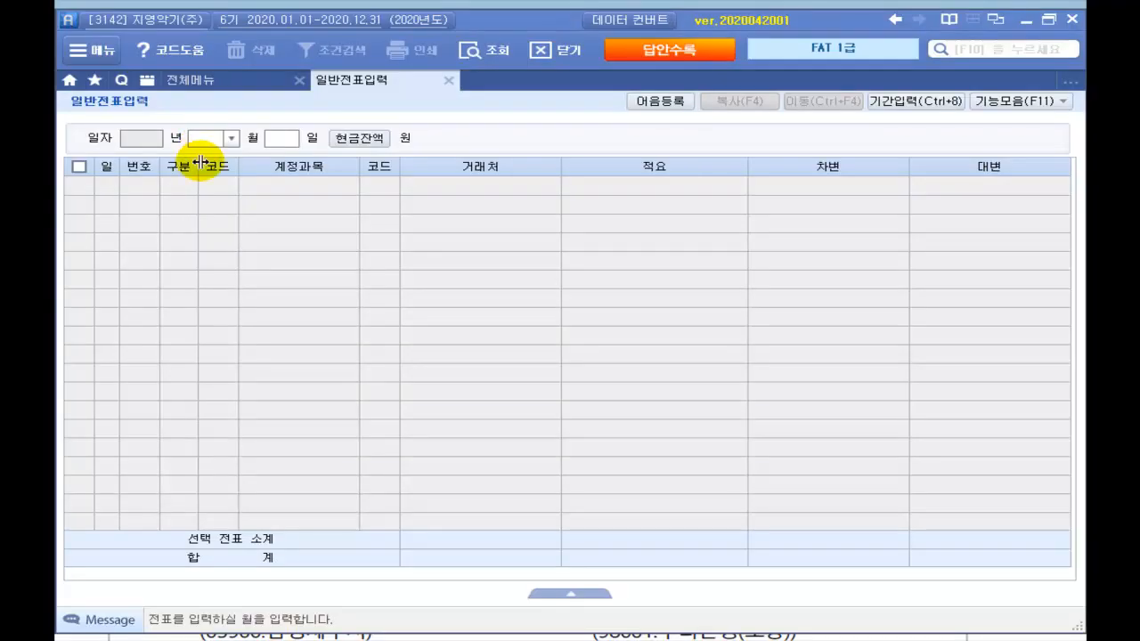
Step: Load the June 30 voucher and inspect its 3,107,950 미지급세금 line to 삼성세무서
text(06)
key(Return)
text(30)
key(Return)
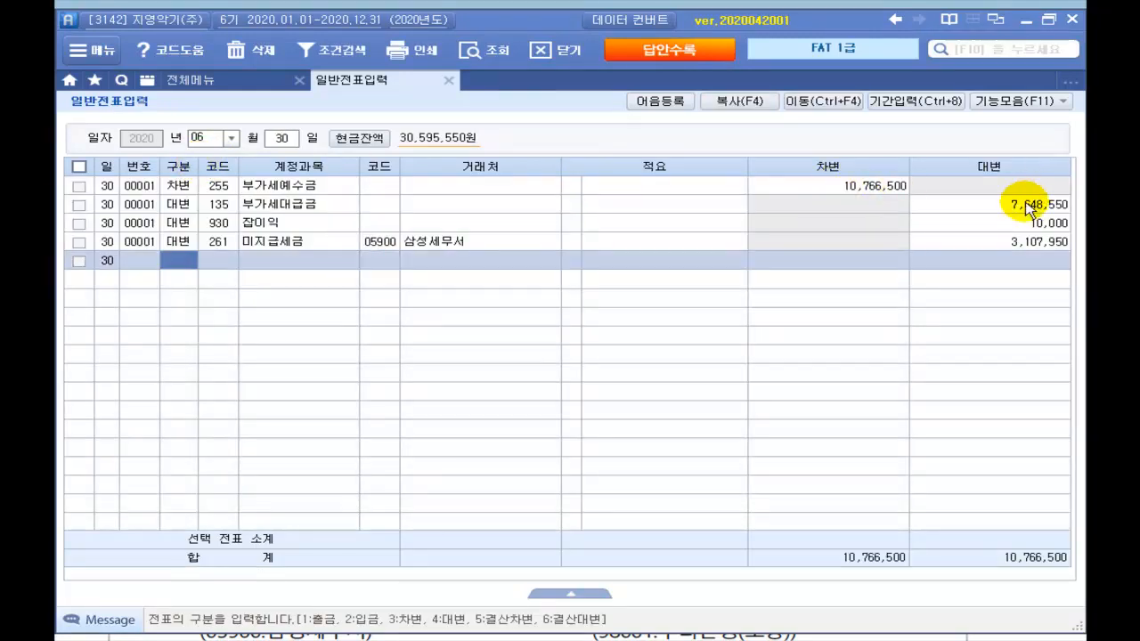
click(1026, 248)
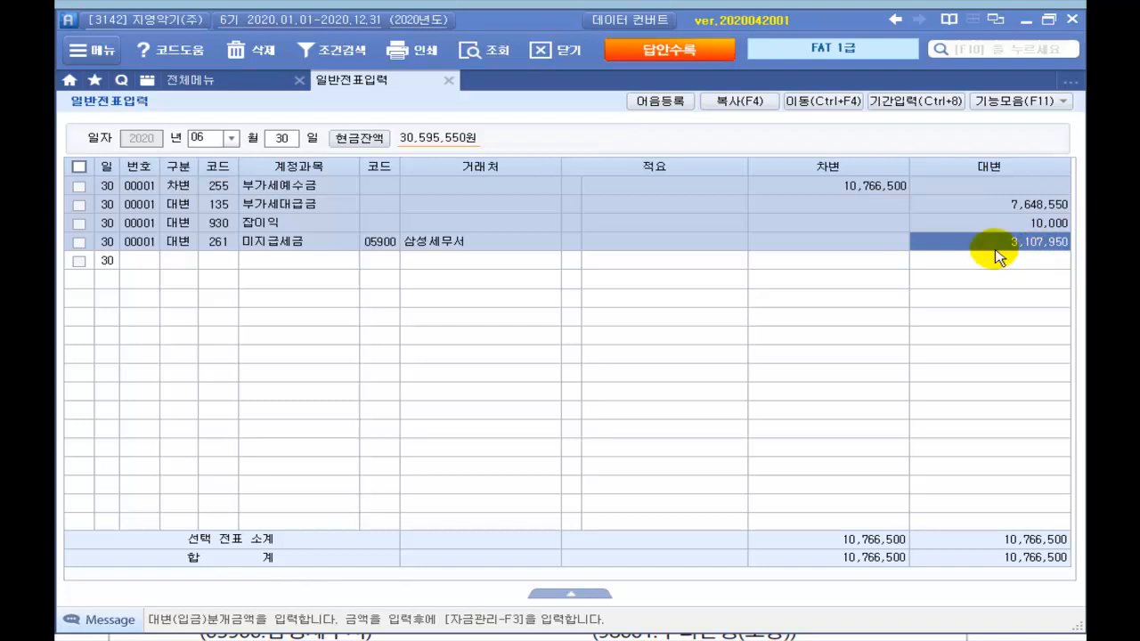
Step: Change the voucher date to July 25
click(217, 139)
text(0725)
key(Return)
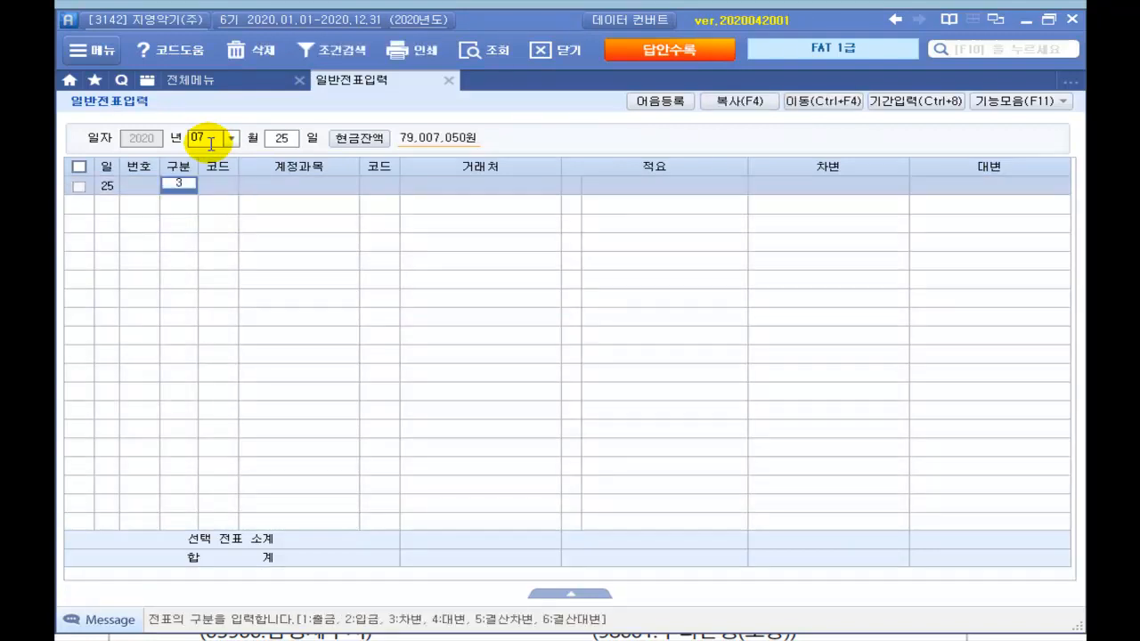
Step: Add a debit line to 261 미지급세금 for 삼성세무서 at 3,107,950
text(3)
key(Return)
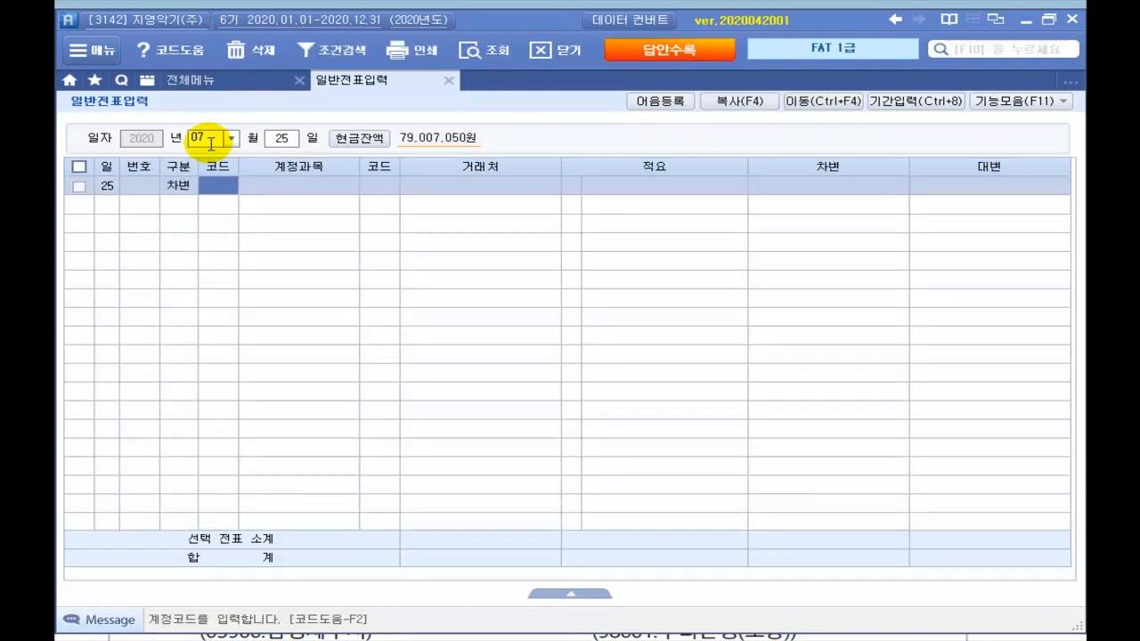
text(미지)
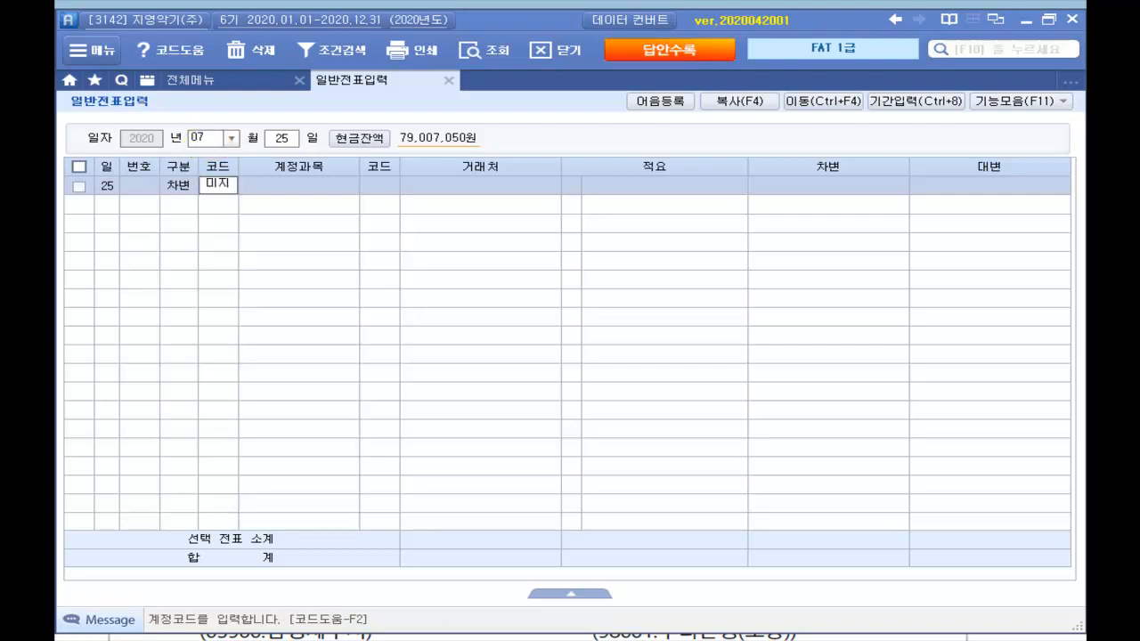
key(Return)
key(Return)
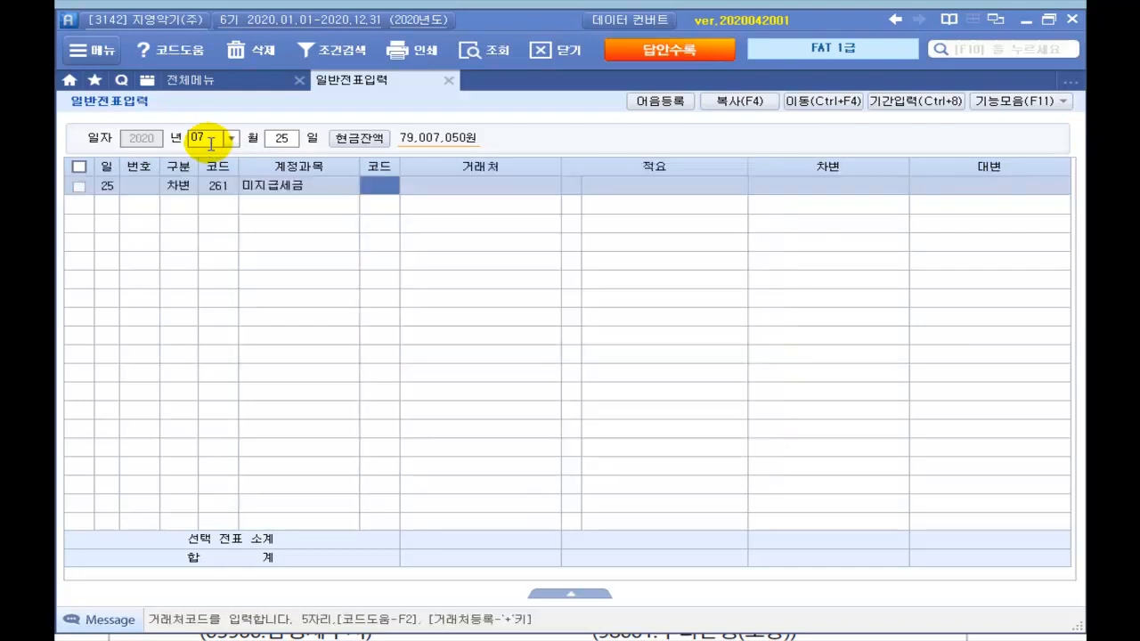
key(Return)
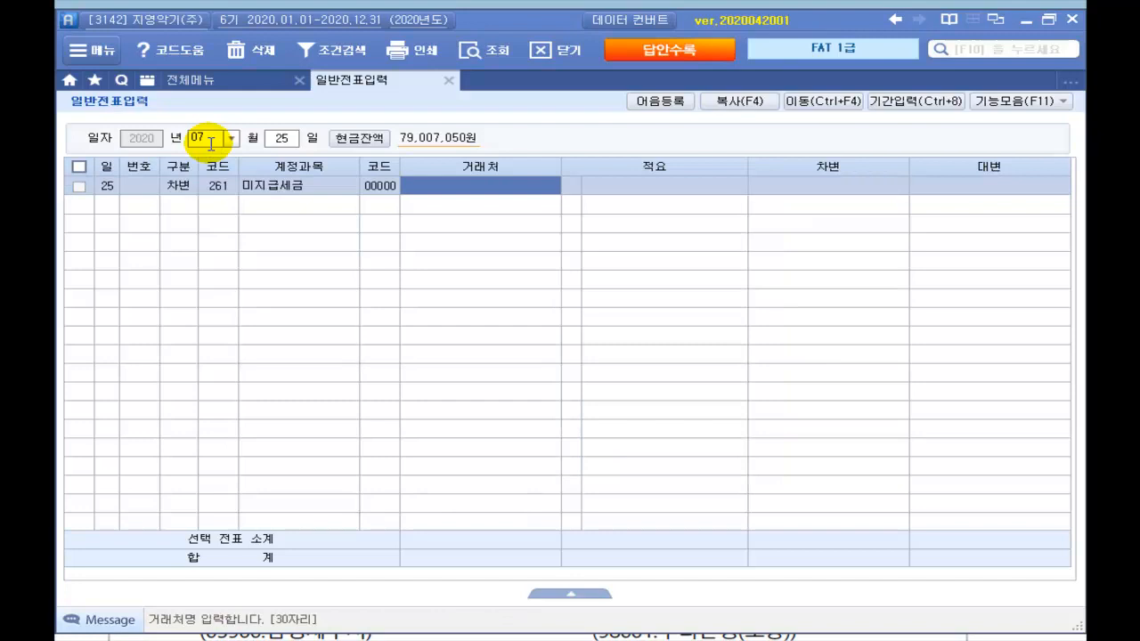
text(삼세)
key(Return)
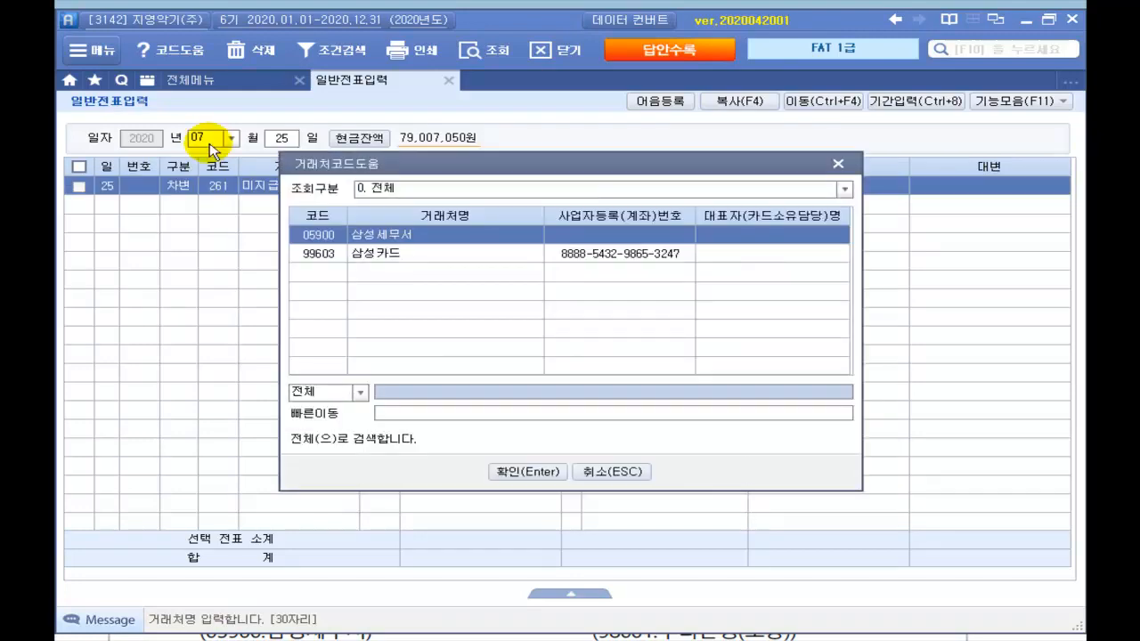
key(Return)
key(Return)
key(Return)
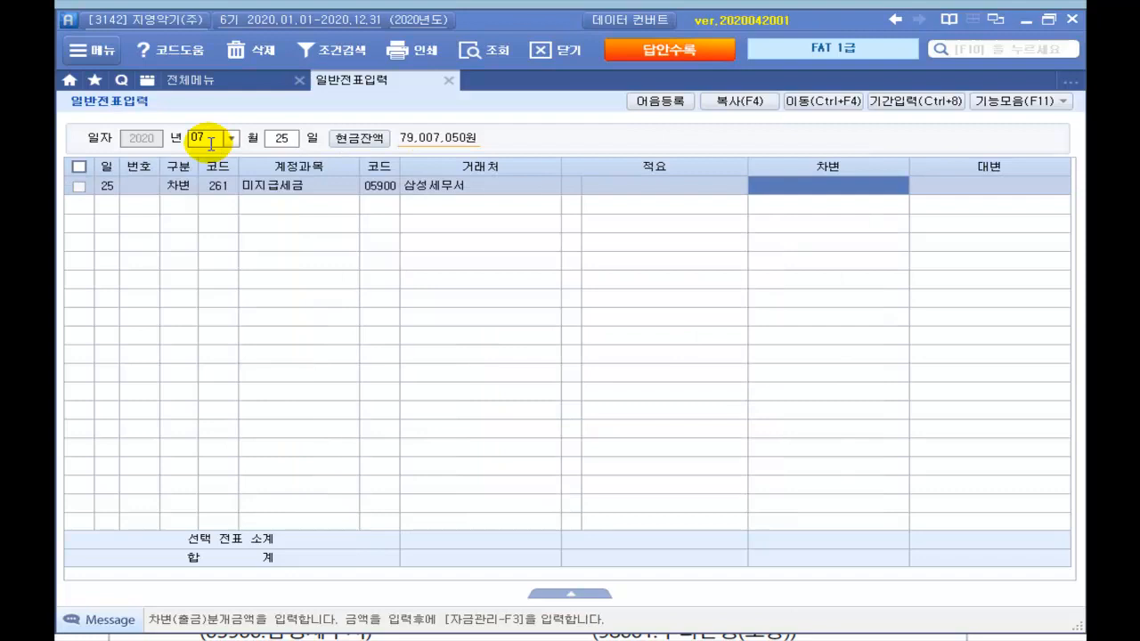
text(3,107,950)
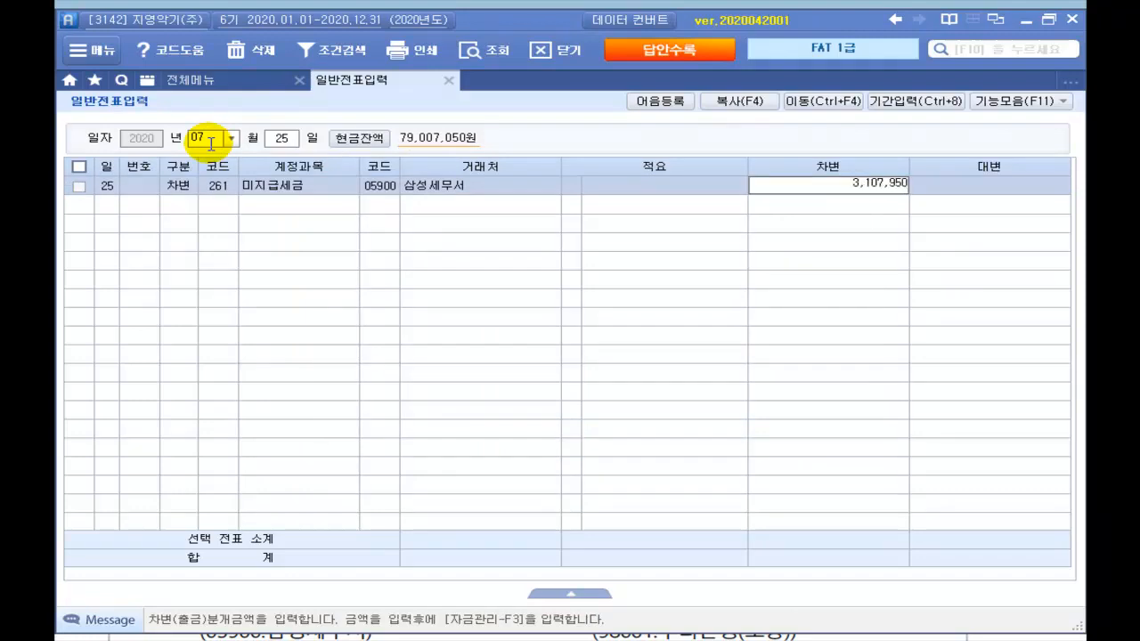
key(Return)
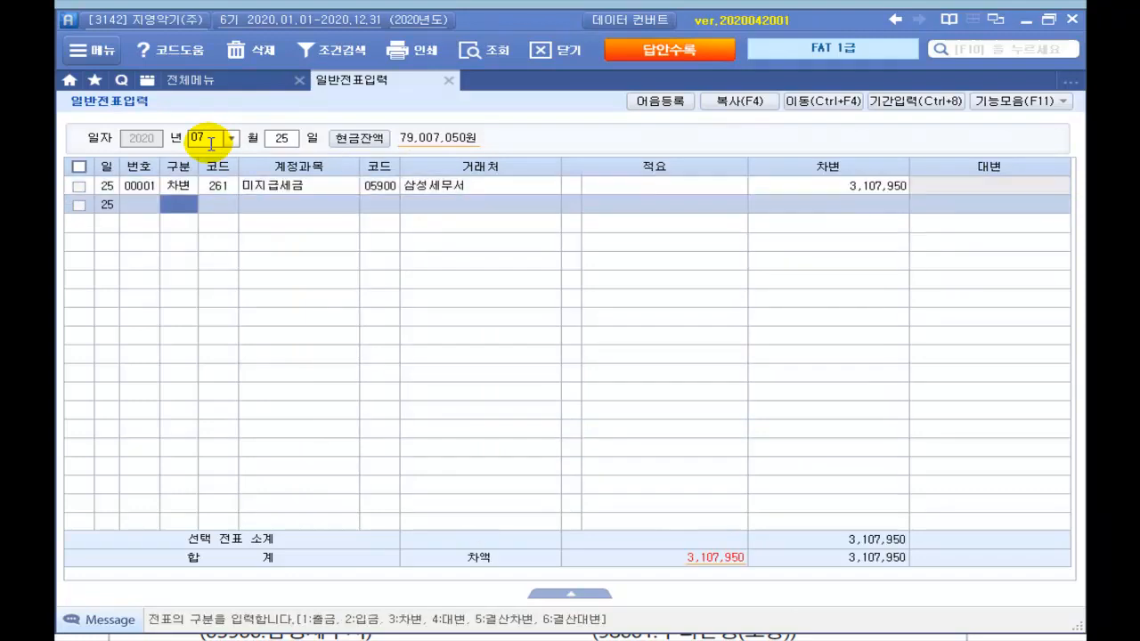
Step: Add a credit line to 103 보통예금 for 98001 우리은행(보통) at 3,107,950
text(4)
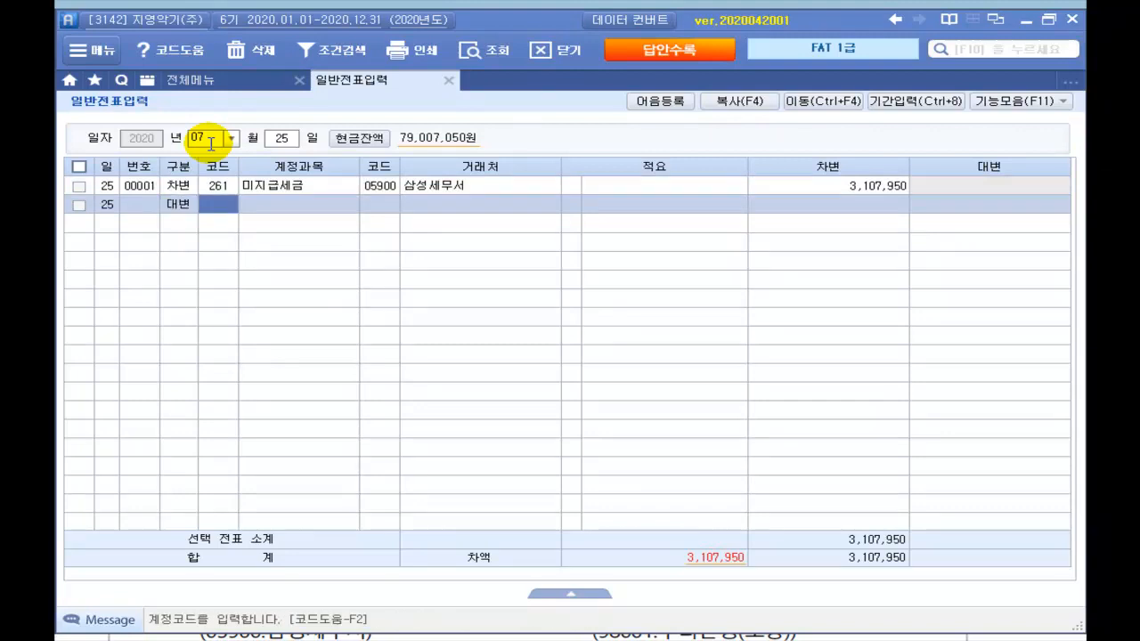
text(103)
key(Return)
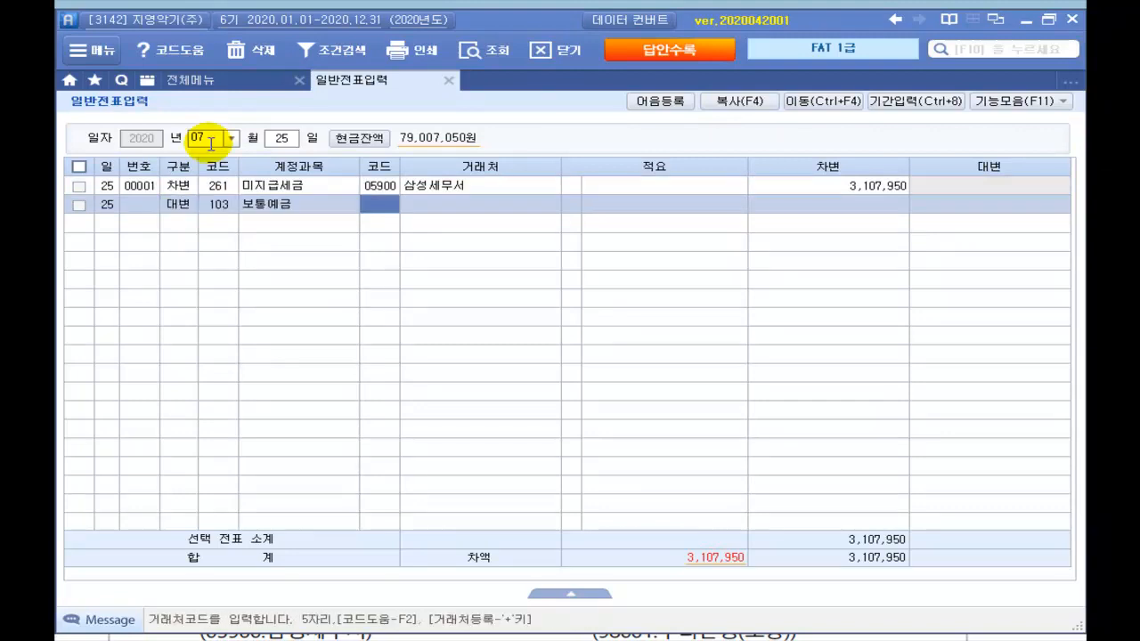
key(Return)
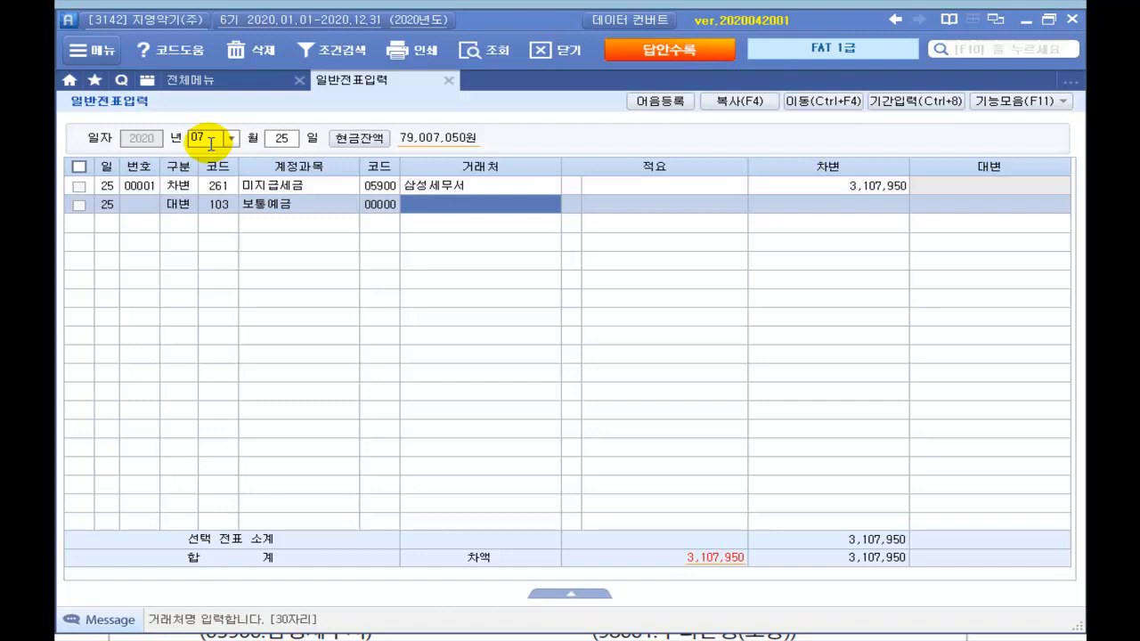
text(우리)
key(Return)
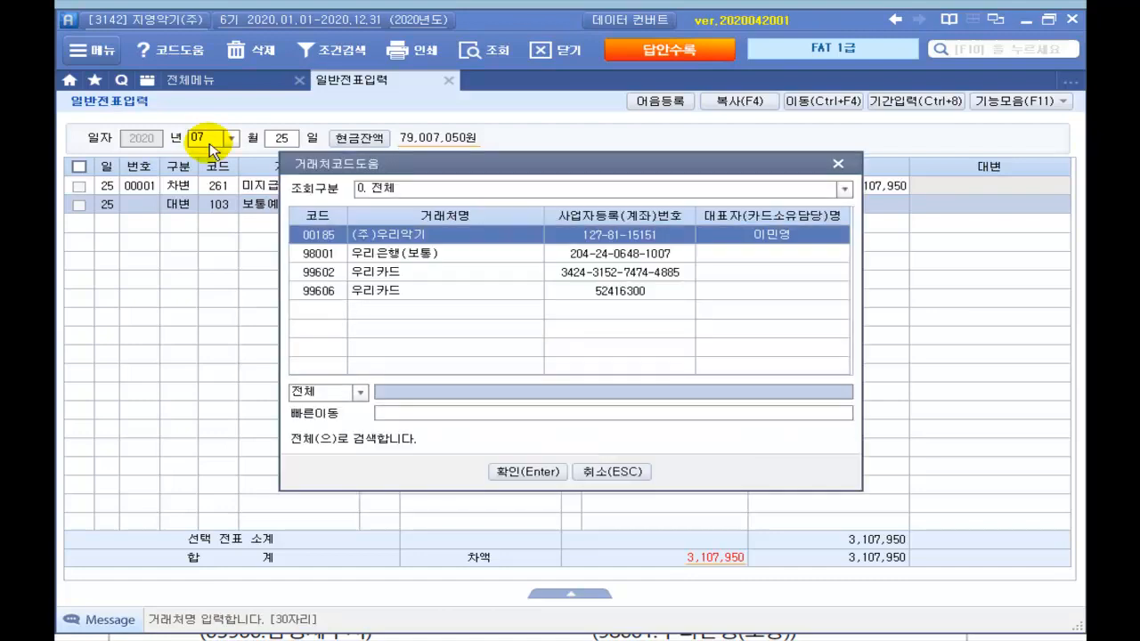
key(Down)
key(Return)
key(Return)
key(Return)
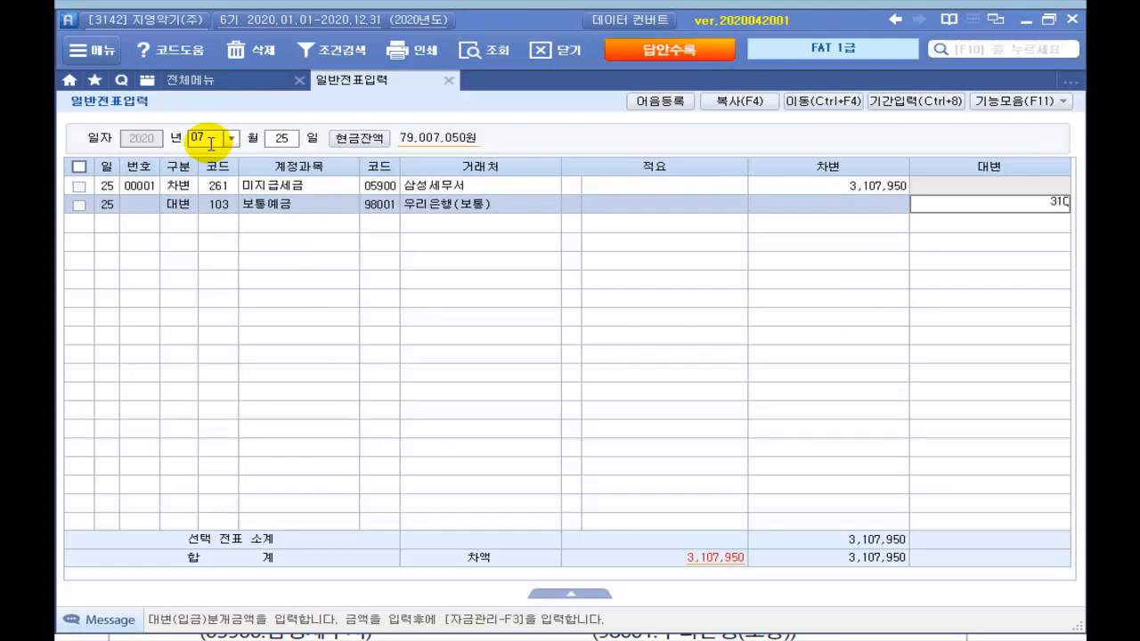
key(Return)
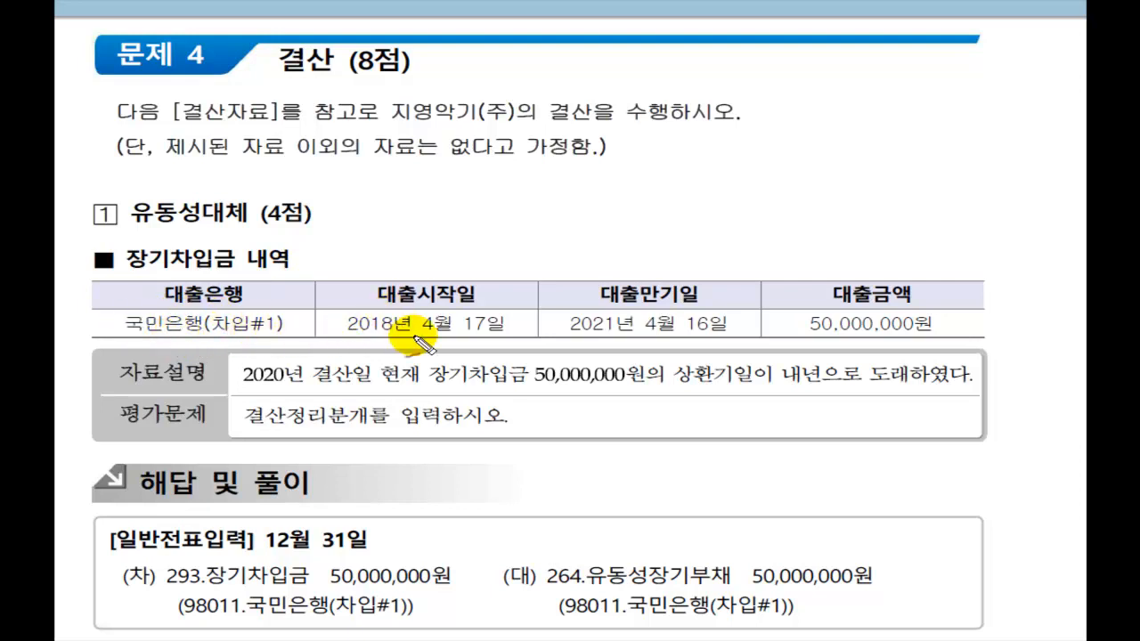
Step: Underline problem 4's loan dates, 50,000,000원 amount, repayment explanation and closing instruction
drag(349, 339, 517, 323)
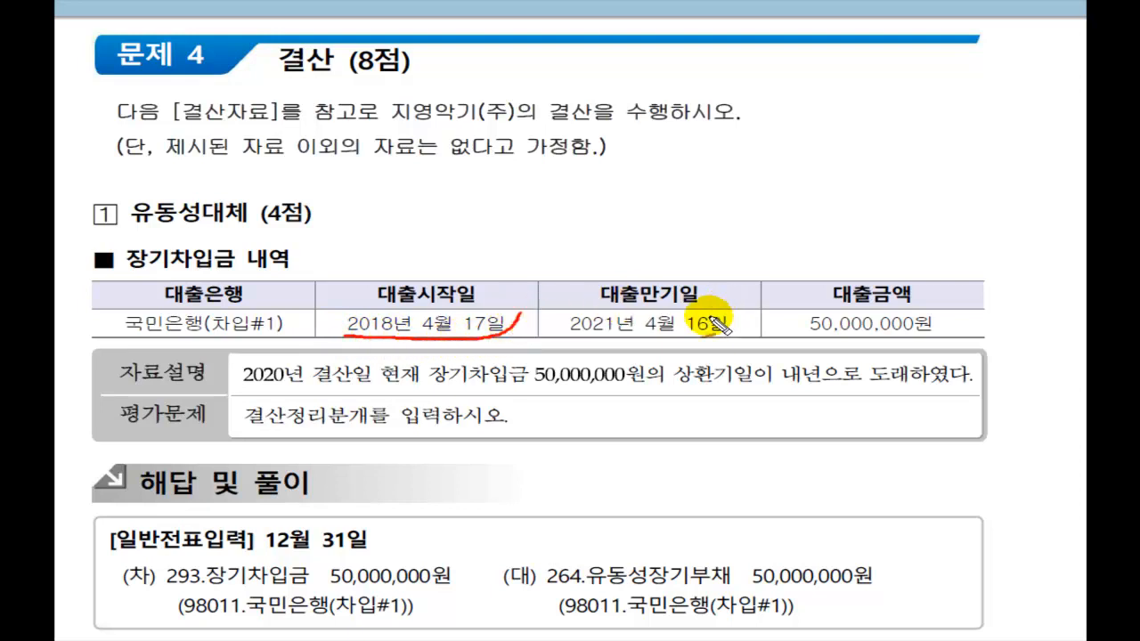
mouse_move(571, 340)
mouse_down()
mouse_move(706, 336)
mouse_move(741, 330)
mouse_move(747, 312)
mouse_up()
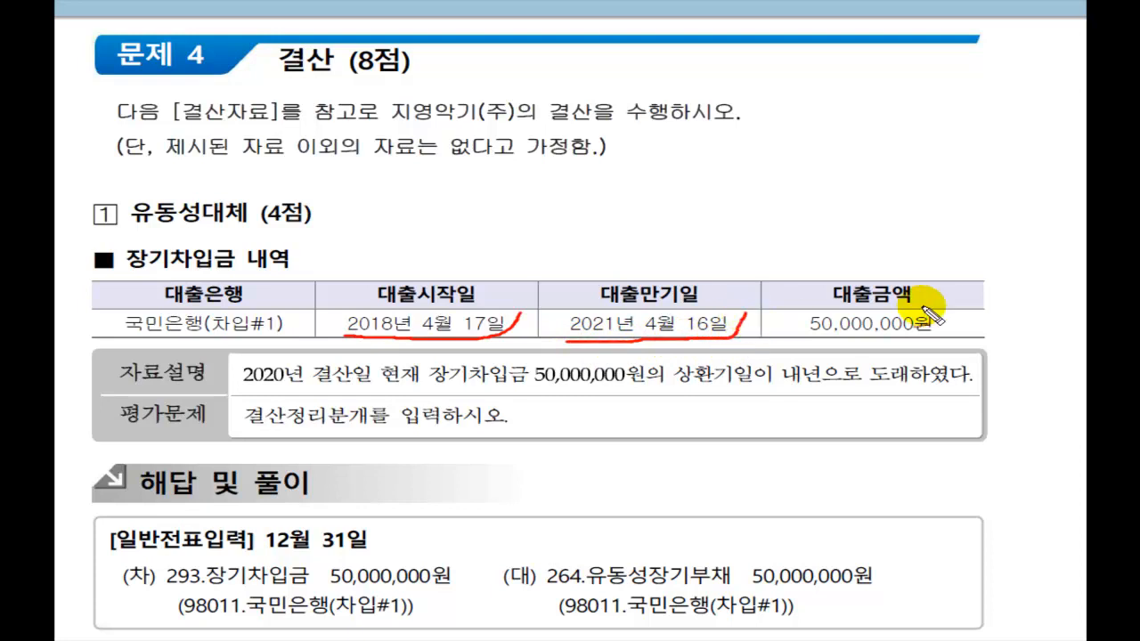
mouse_move(808, 340)
mouse_down()
mouse_move(918, 339)
mouse_move(962, 312)
mouse_up()
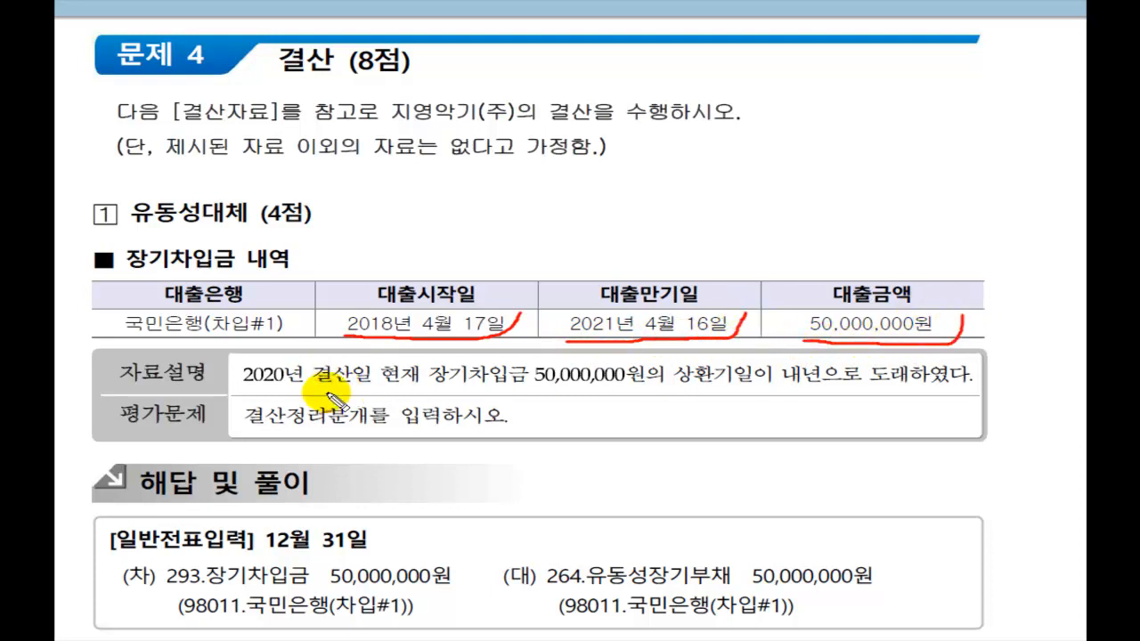
mouse_move(242, 388)
mouse_down()
mouse_move(570, 378)
mouse_move(863, 401)
mouse_move(1012, 387)
mouse_up()
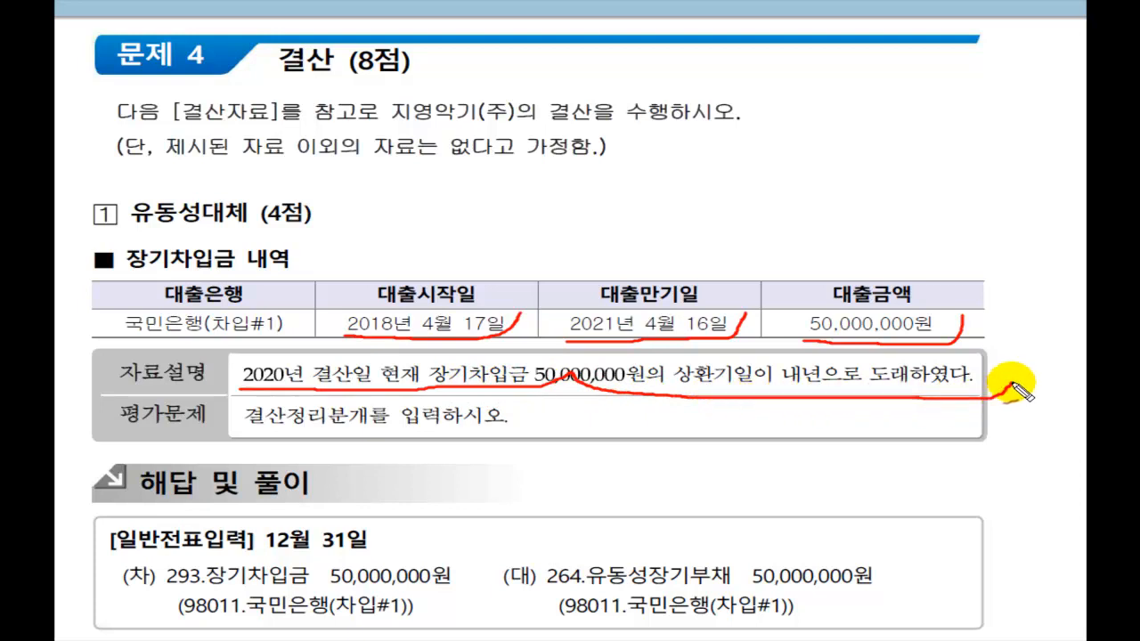
mouse_move(608, 249)
mouse_down()
mouse_move(618, 272)
mouse_move(653, 237)
mouse_up()
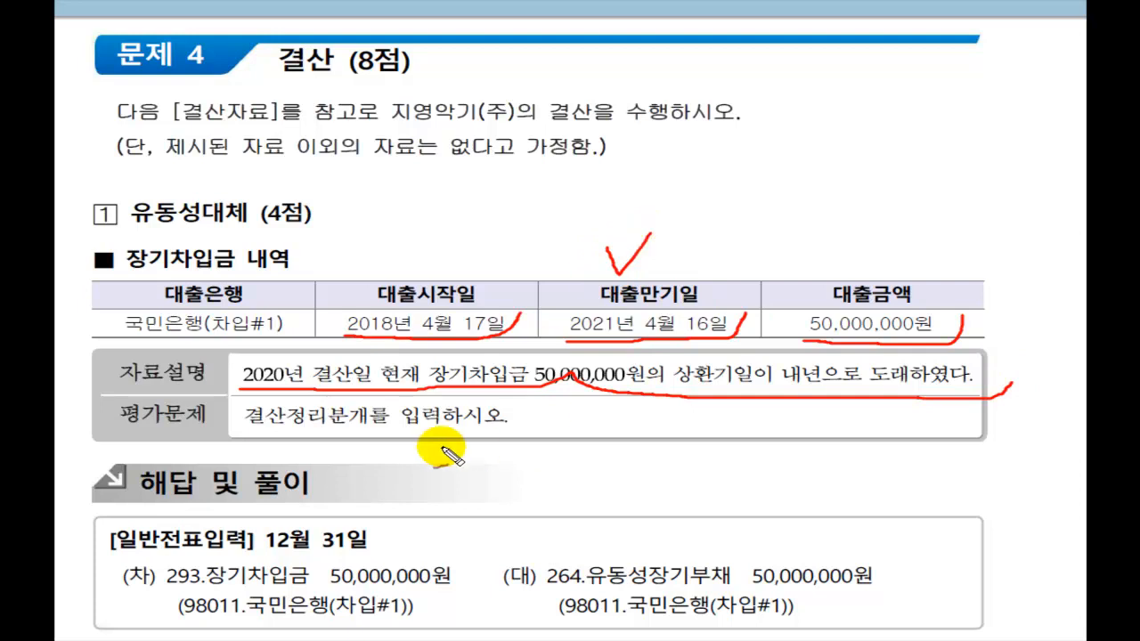
mouse_move(256, 433)
mouse_down()
mouse_move(416, 431)
mouse_move(510, 413)
mouse_up()
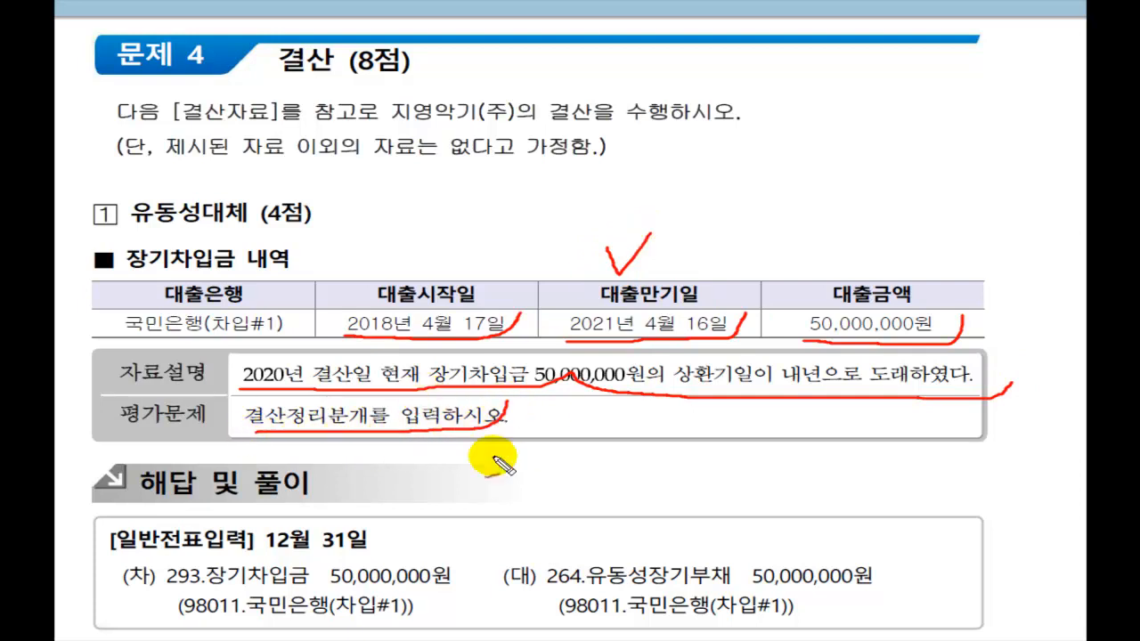
Step: Underline the answer's debit 293 장기차입금 and credit 264 유동성장기부채 lines, each 50,000,000원
drag(163, 588, 441, 599)
drag(519, 514, 453, 635)
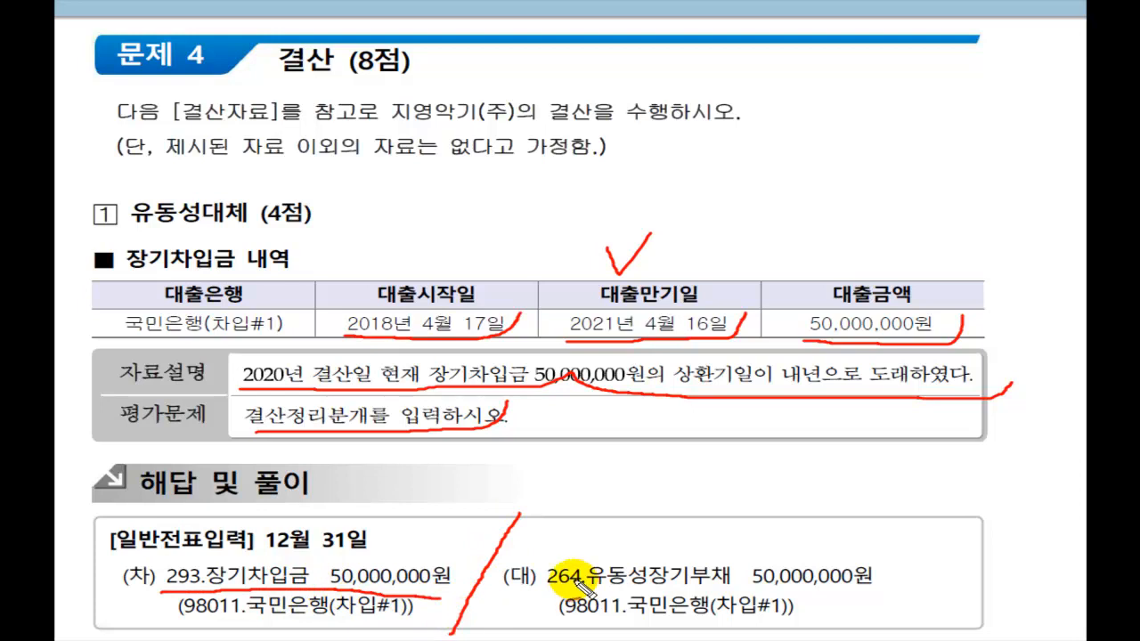
drag(539, 588, 906, 590)
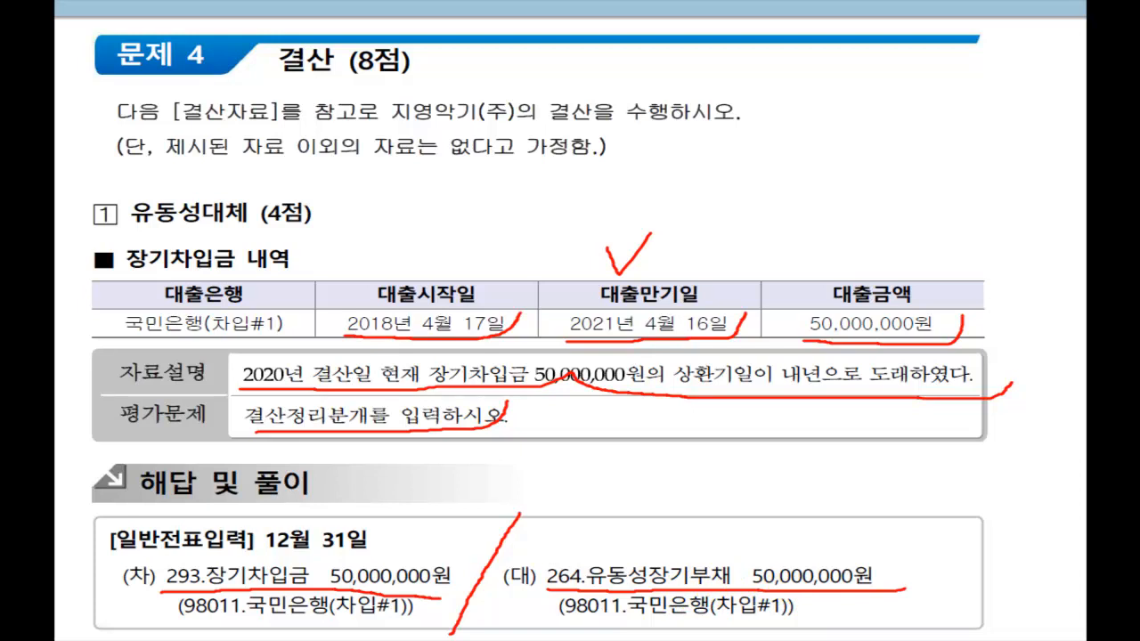
Step: Back in Smart A, move the general voucher to December 31
key(Escape)
key(alt+Tab)
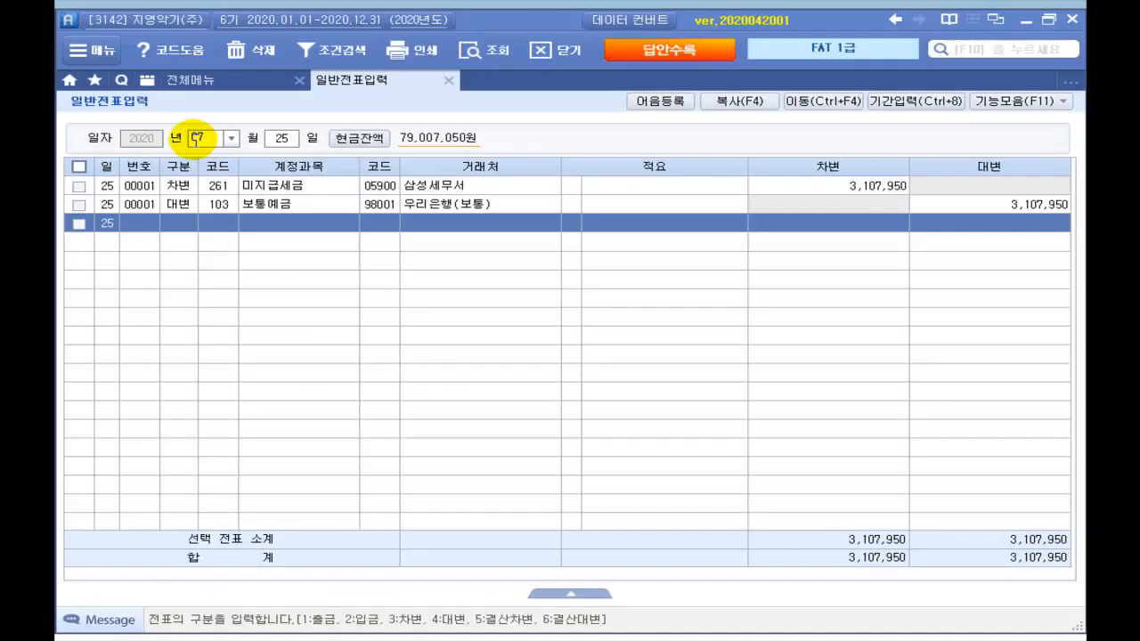
click(212, 139)
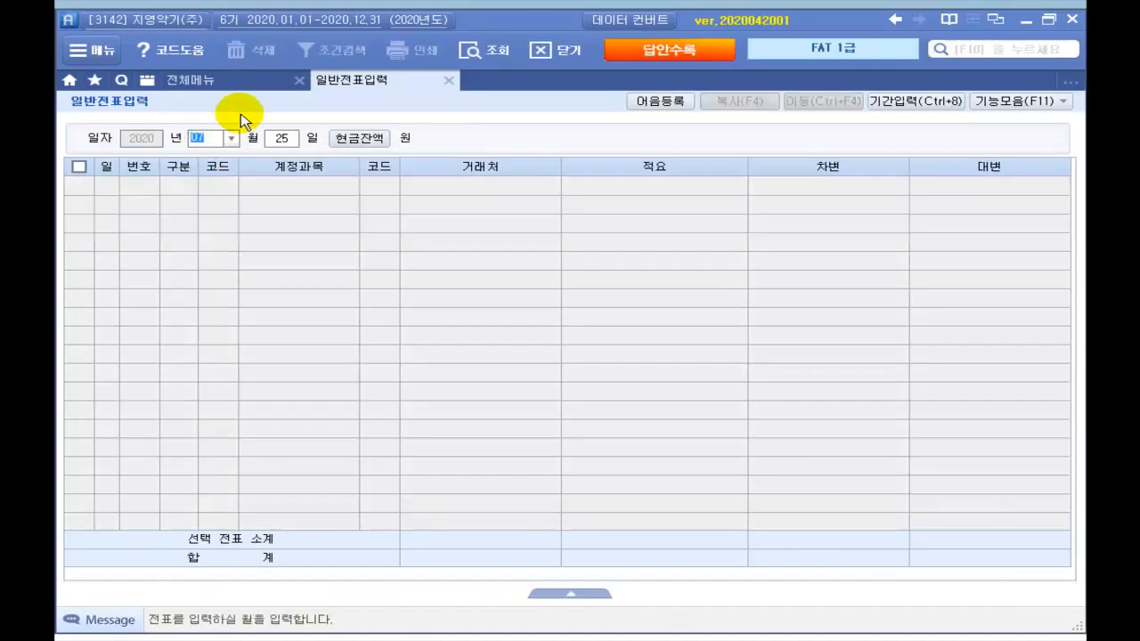
text(12)
key(Return)
text(31)
key(Return)
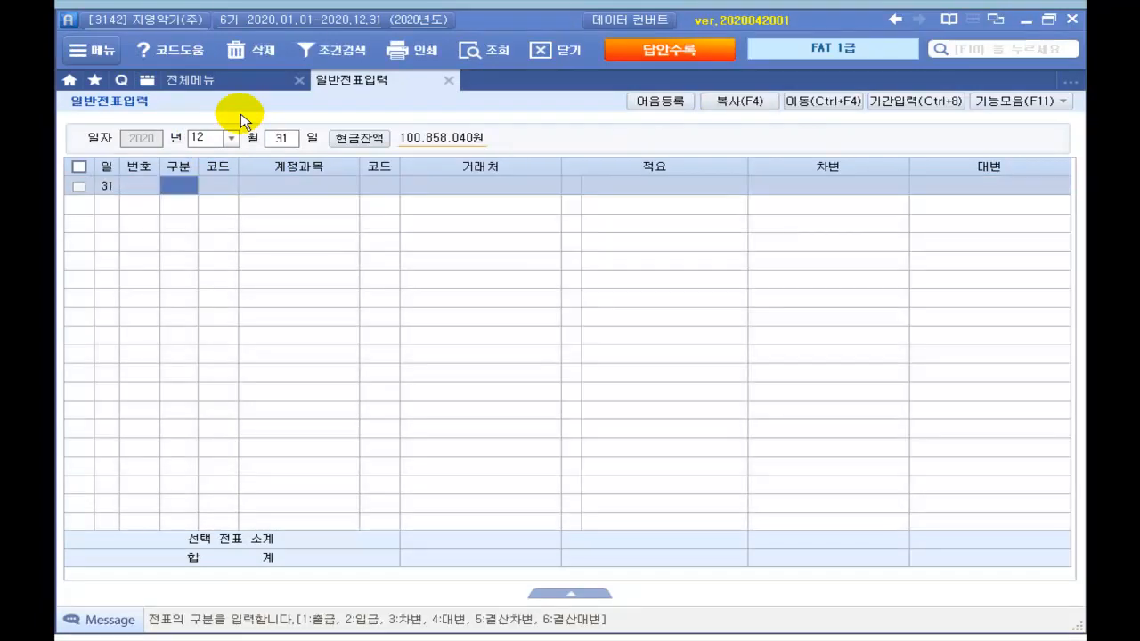
text(3)
Step: Debit 293 장기차입금 50,000,000 with counterparty 98011 국민은행(차입#1)
key(Return)
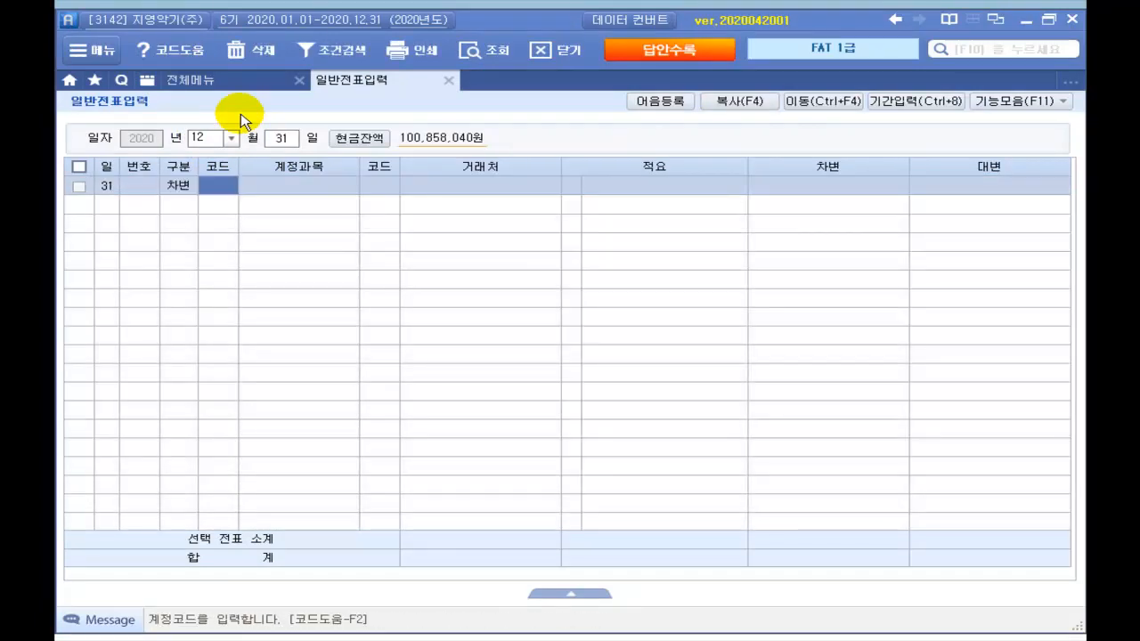
text(장기)
key(Return)
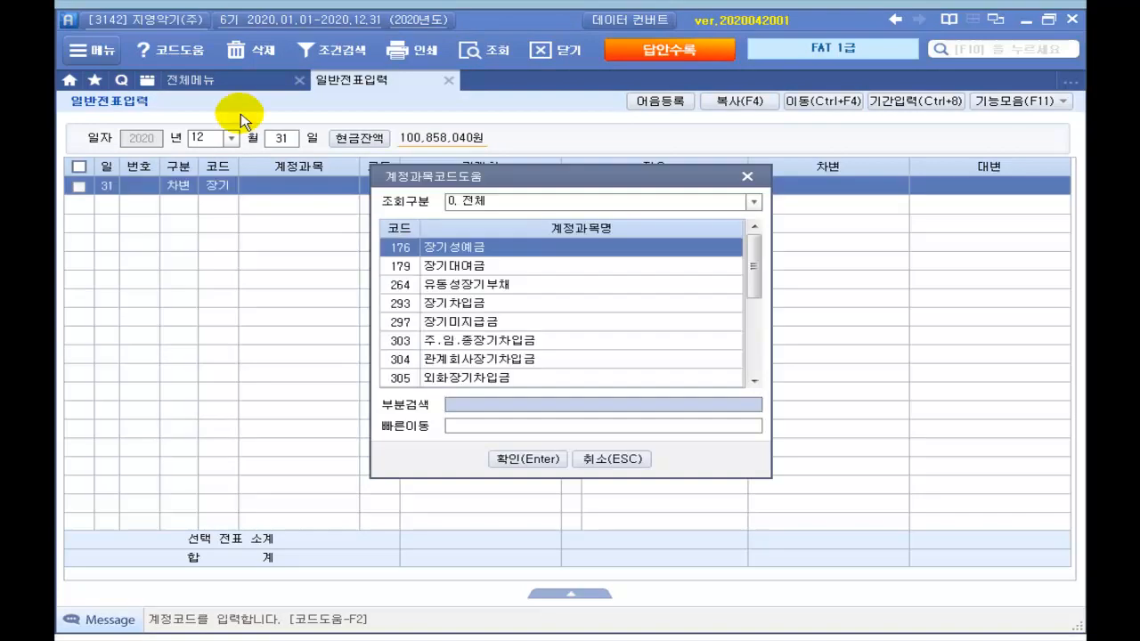
key(Down)
key(Down)
key(Down)
key(Return)
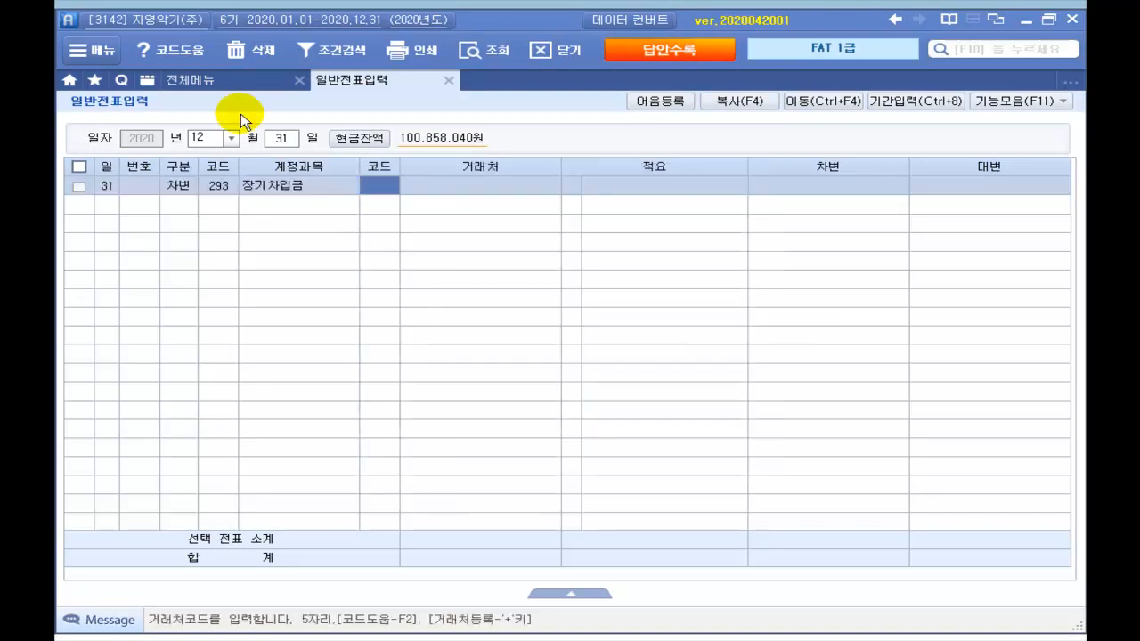
key(Return)
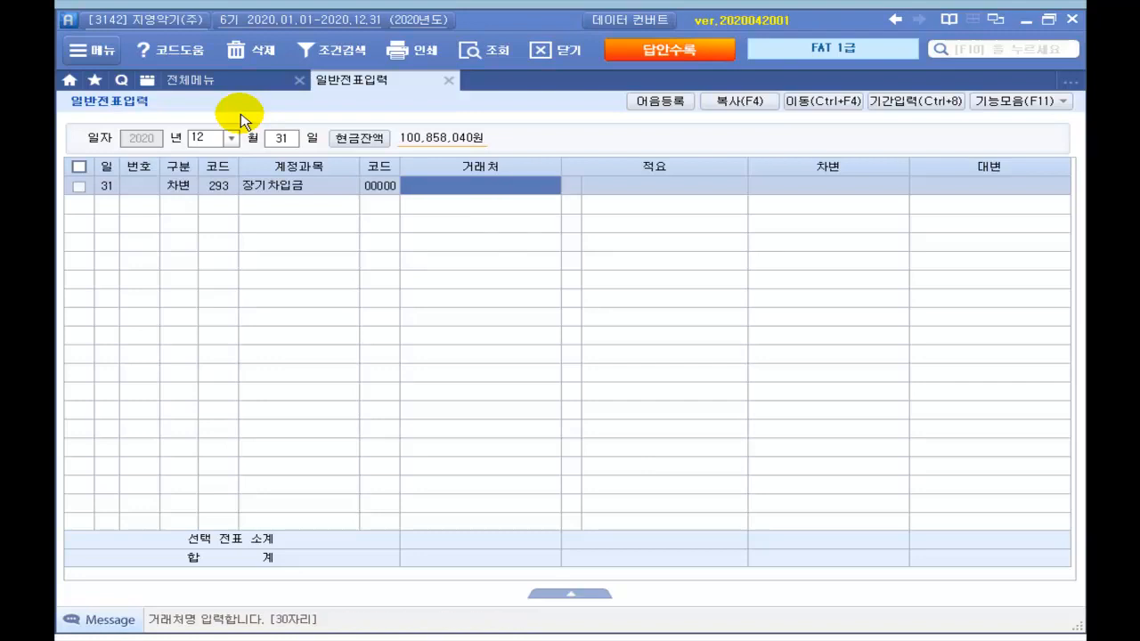
text(국미)
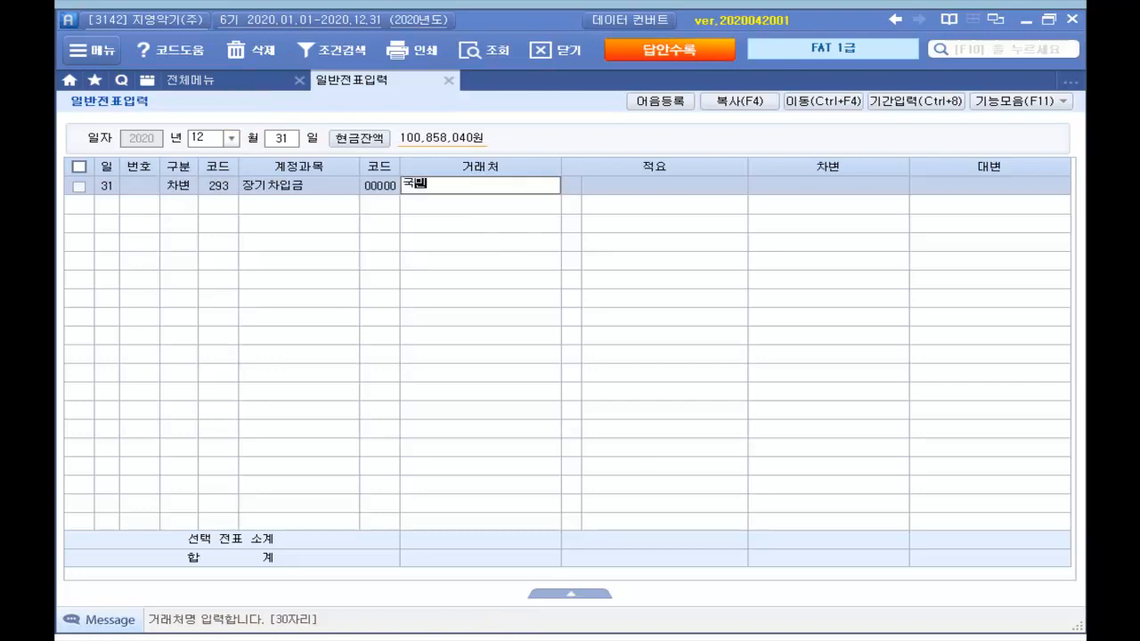
key(Return)
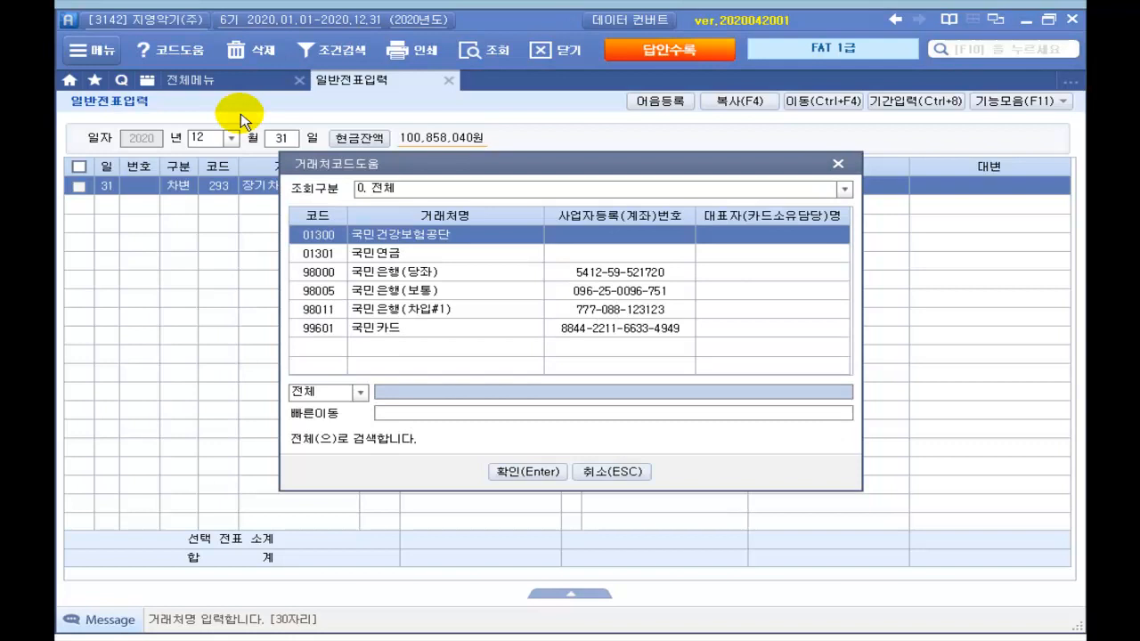
key(Down)
key(Down)
key(Down)
key(Down)
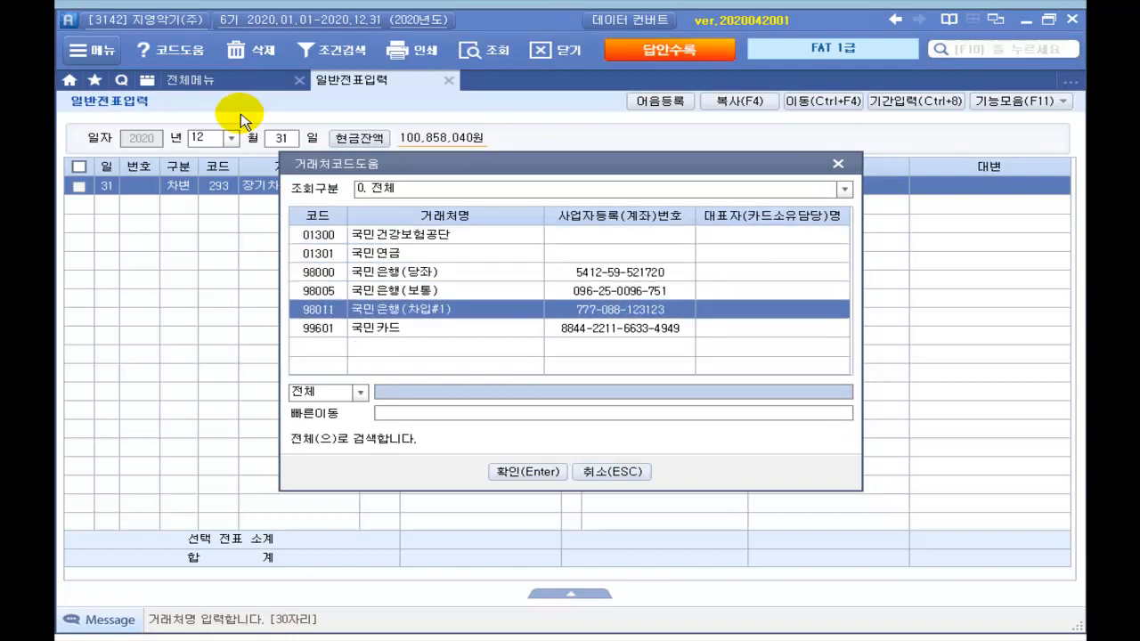
key(Return)
key(Return)
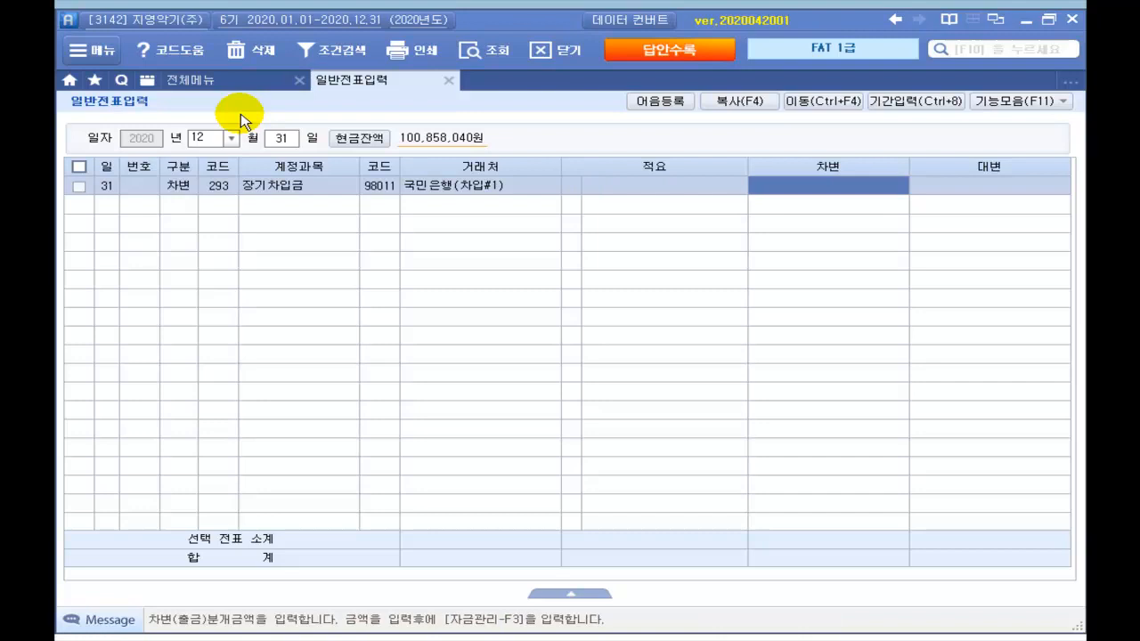
text(50,000,000)
key(Return)
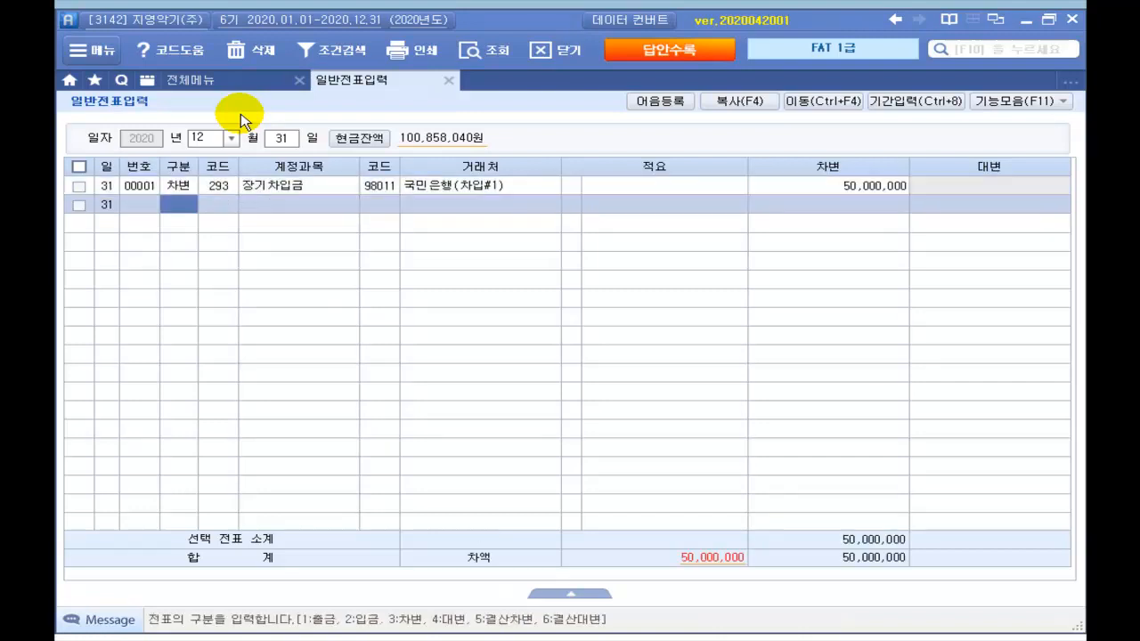
Step: Add a 대변 line: 264 유동성장기부채, 98011 국민은행(차입#1), 50,000,000
text(4)
key(Return)
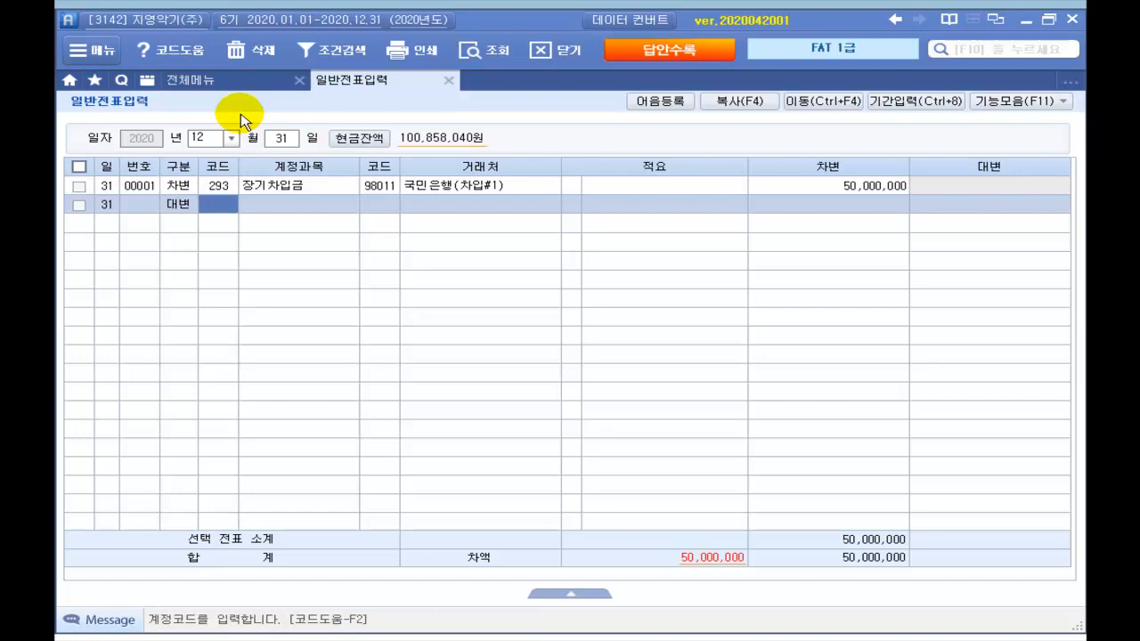
text(264)
key(Return)
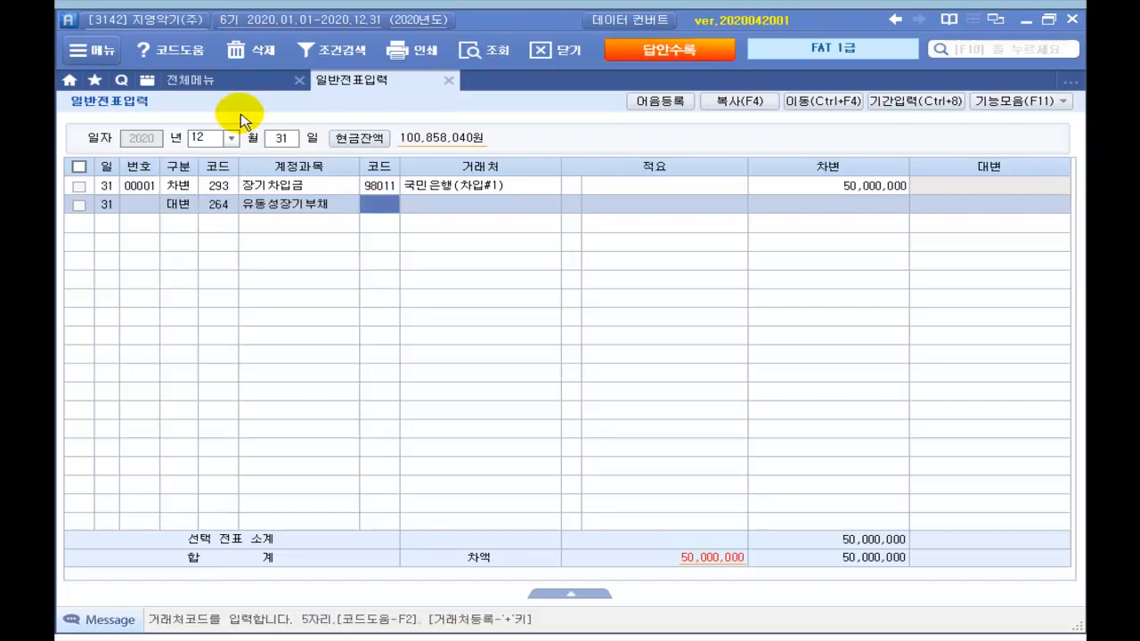
key(Return)
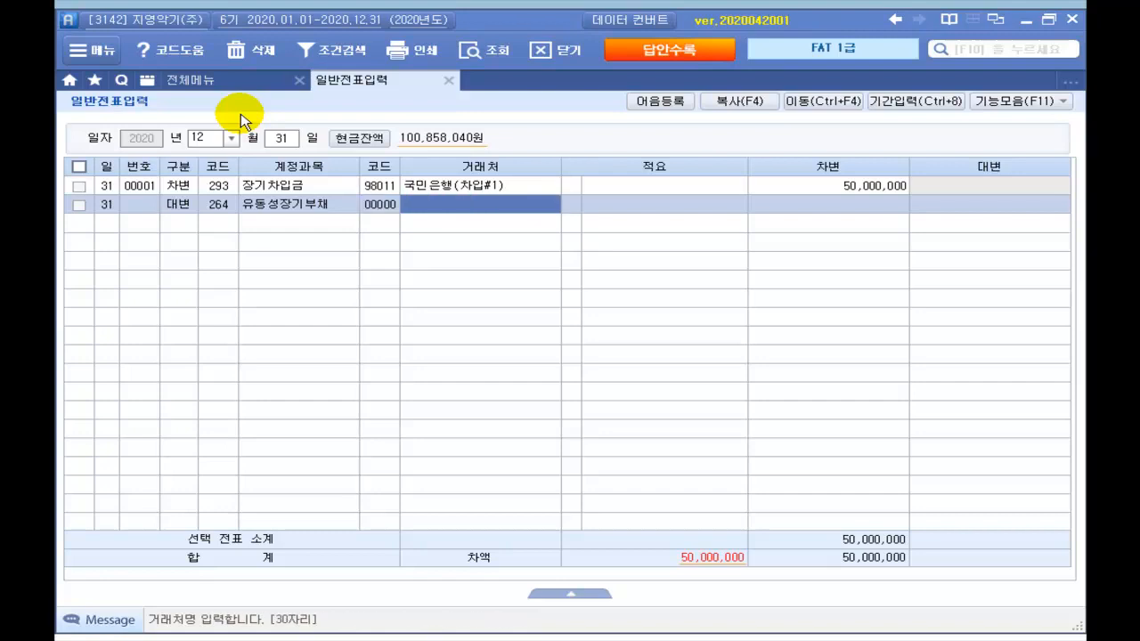
text(국민)
key(Return)
key(Down)
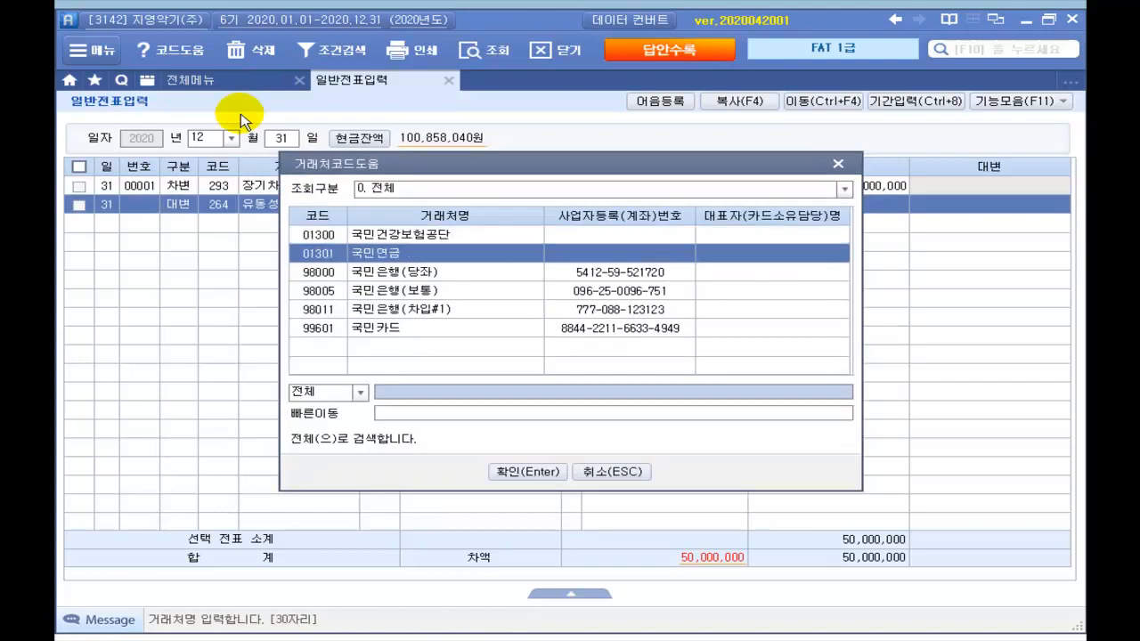
key(Down)
key(Down)
key(Down)
key(Return)
key(Return)
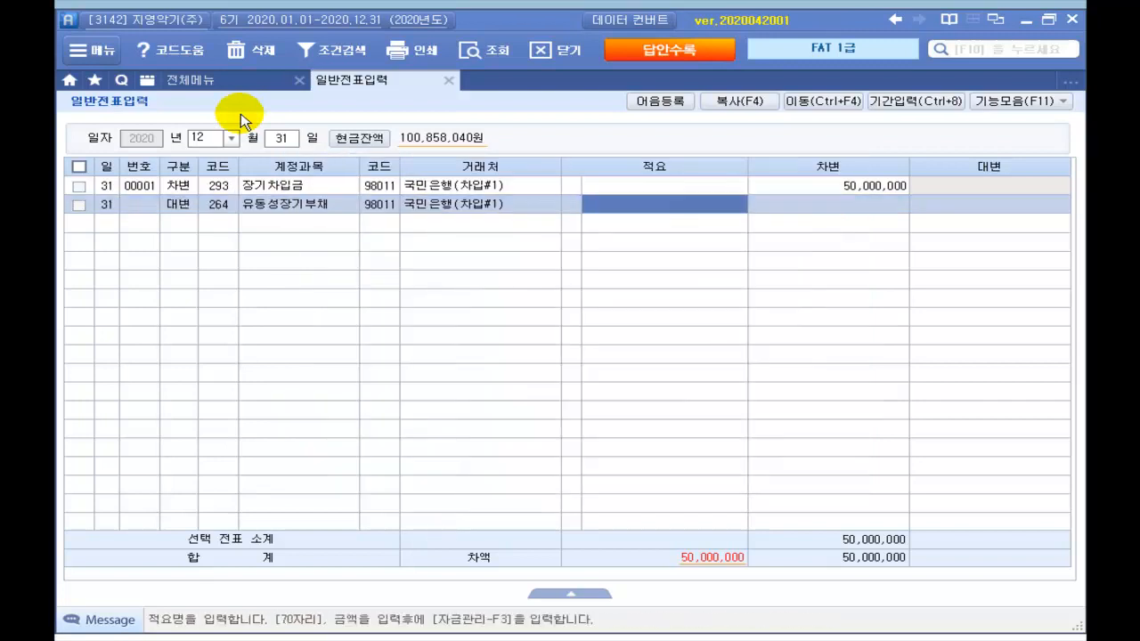
key(Return)
text(50,000,000)
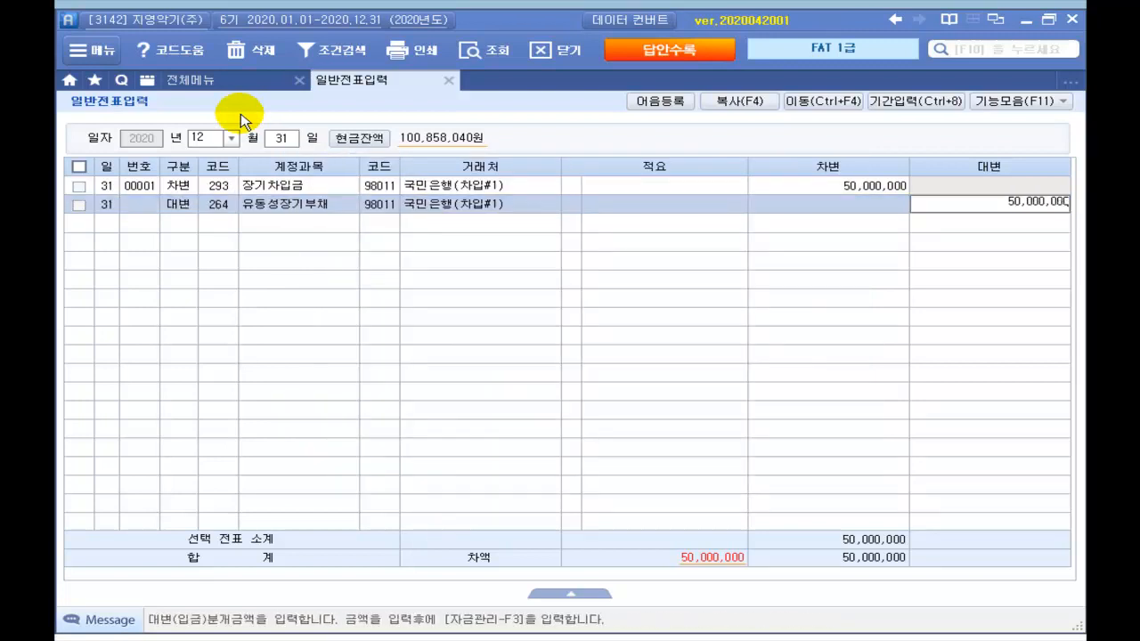
key(Return)
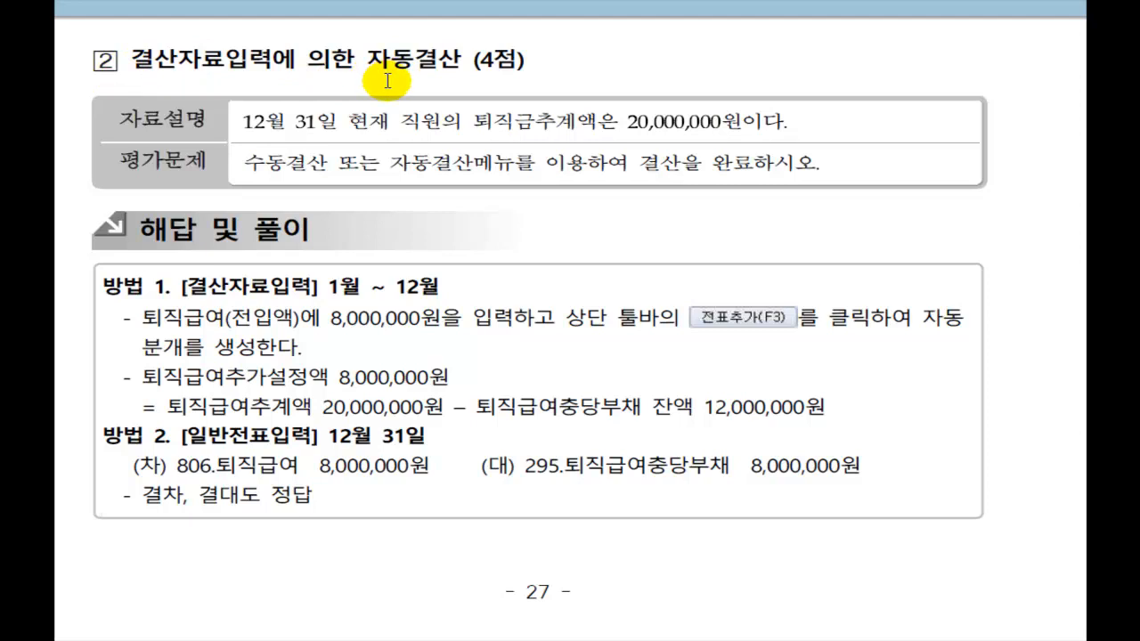
Step: Underline 자동결산, the 20,000,000원 retirement estimate, and the closing instruction
drag(365, 73, 510, 76)
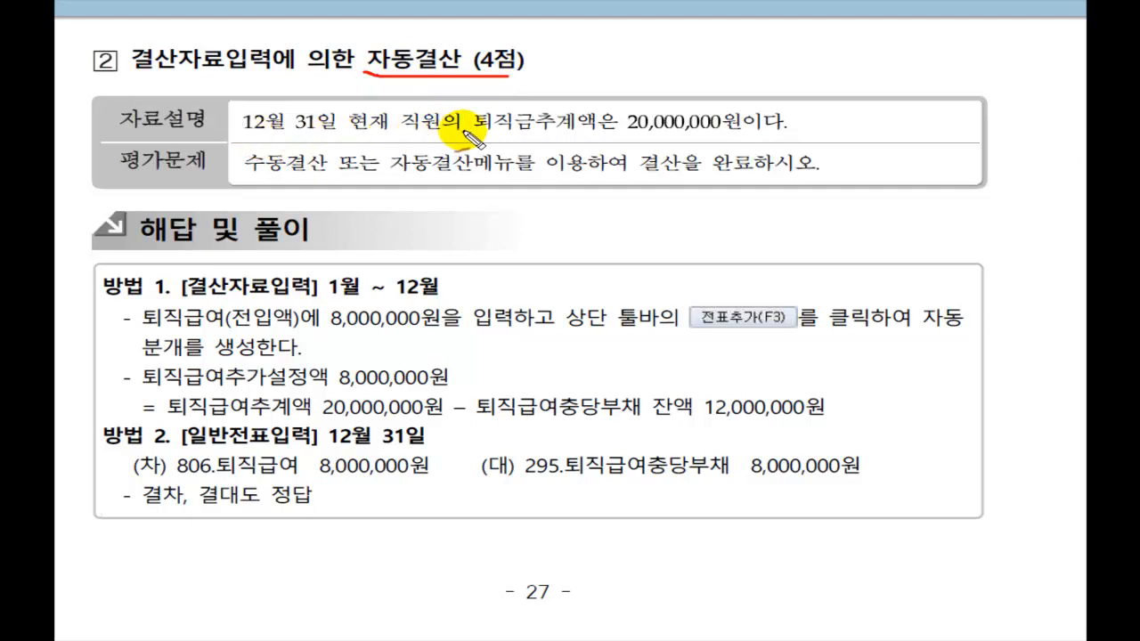
drag(483, 138, 775, 140)
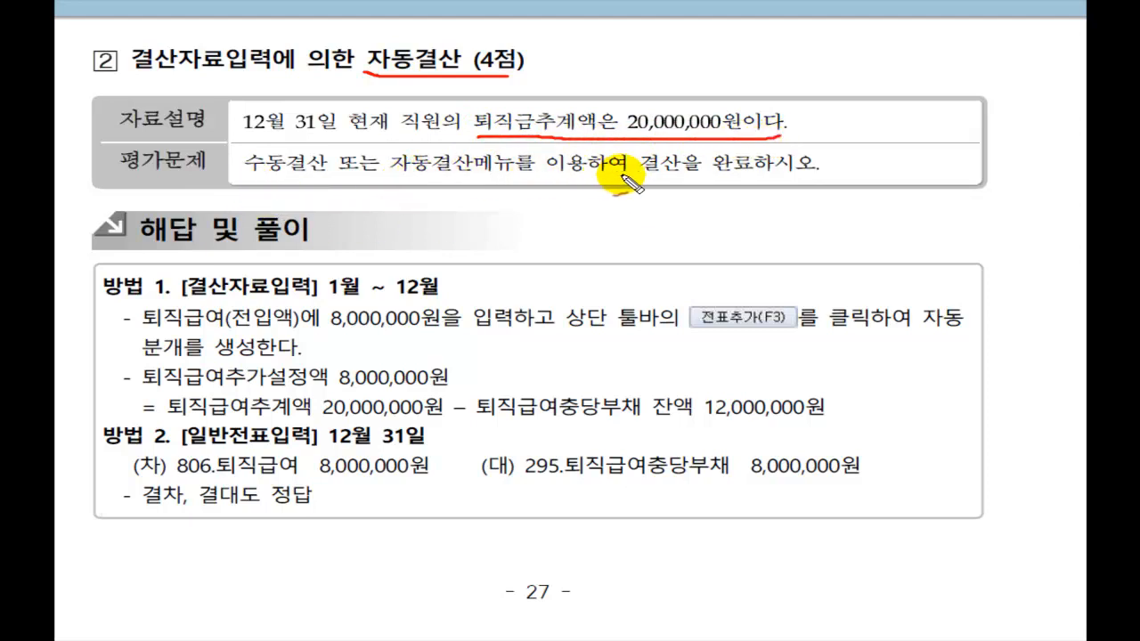
drag(392, 175, 816, 181)
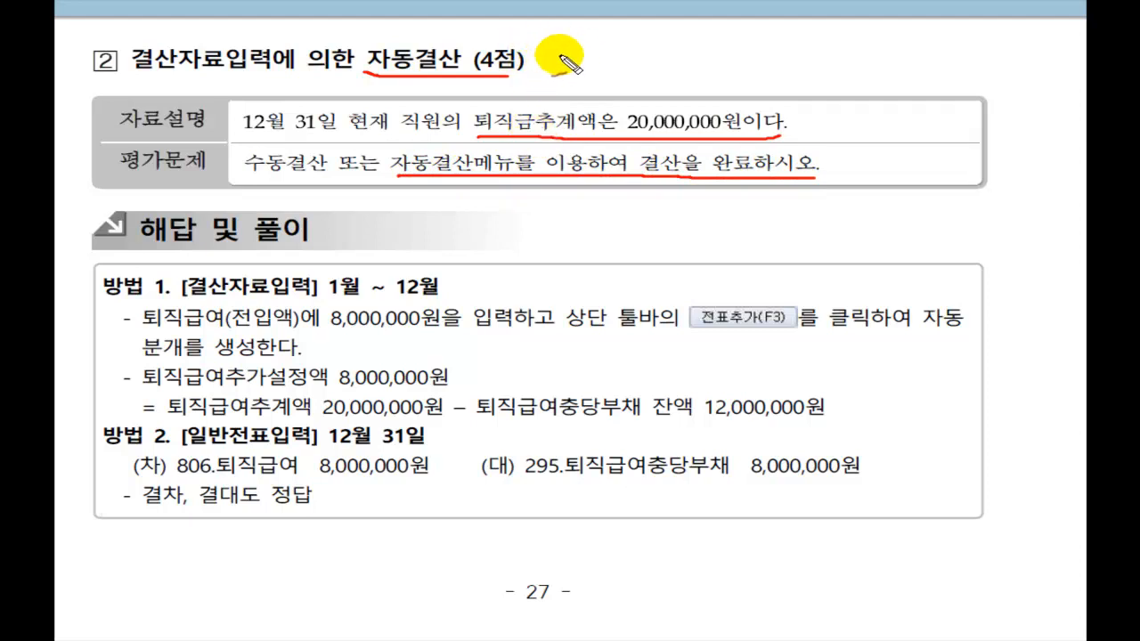
Step: Handwrite notes labelling the estimate as 총지급액 and deriving the provision increase
mouse_move(562, 69)
mouse_down()
mouse_move(598, 77)
mouse_move(593, 86)
mouse_move(675, 95)
mouse_up()
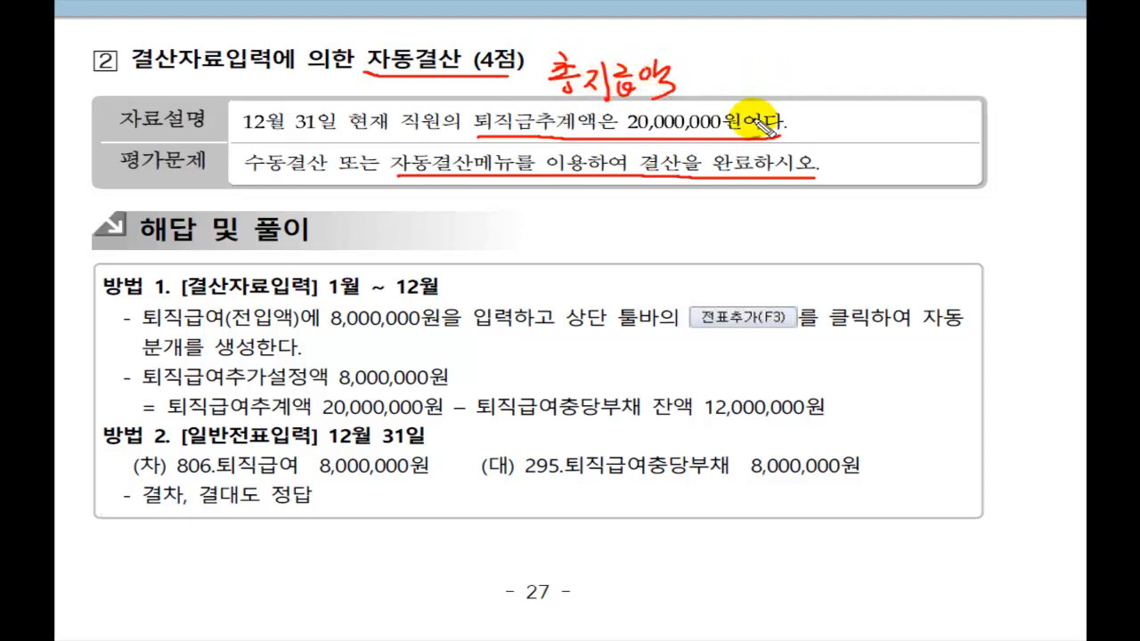
mouse_move(723, 127)
mouse_down()
mouse_move(806, 120)
mouse_move(820, 133)
mouse_move(879, 107)
mouse_move(890, 126)
mouse_move(920, 107)
mouse_move(951, 117)
mouse_up()
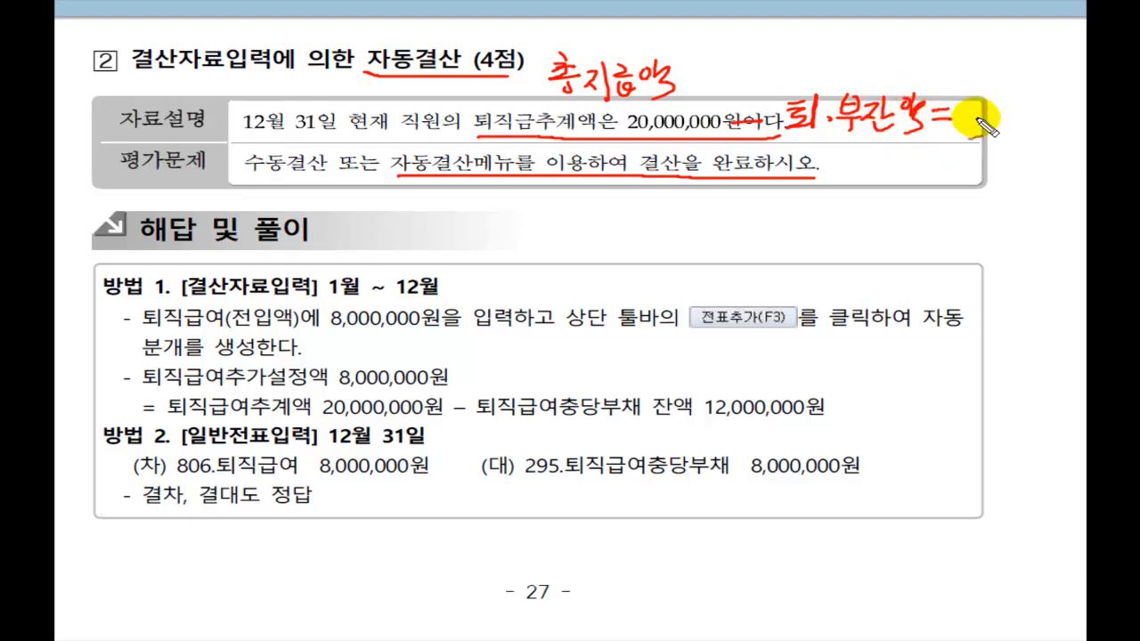
mouse_move(965, 78)
mouse_down()
mouse_move(962, 96)
mouse_move(994, 104)
mouse_move(974, 104)
mouse_move(971, 136)
mouse_move(1033, 134)
mouse_move(1020, 159)
mouse_up()
mouse_move(971, 40)
mouse_down()
mouse_move(982, 67)
mouse_move(1024, 11)
mouse_up()
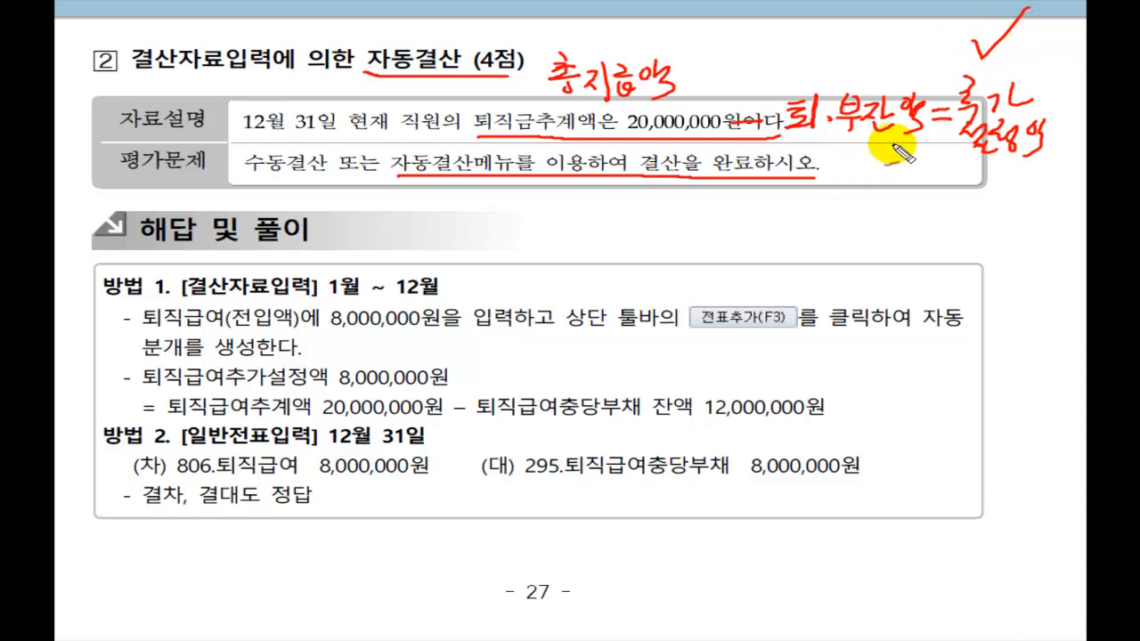
mouse_move(797, 145)
mouse_down()
mouse_move(918, 143)
mouse_move(800, 212)
mouse_up()
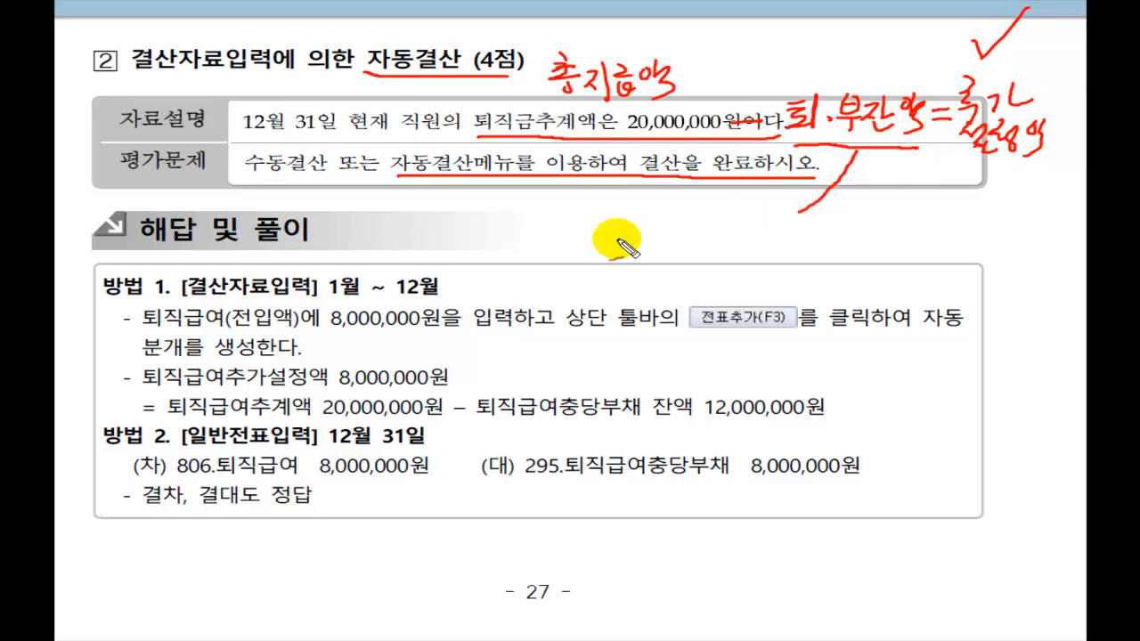
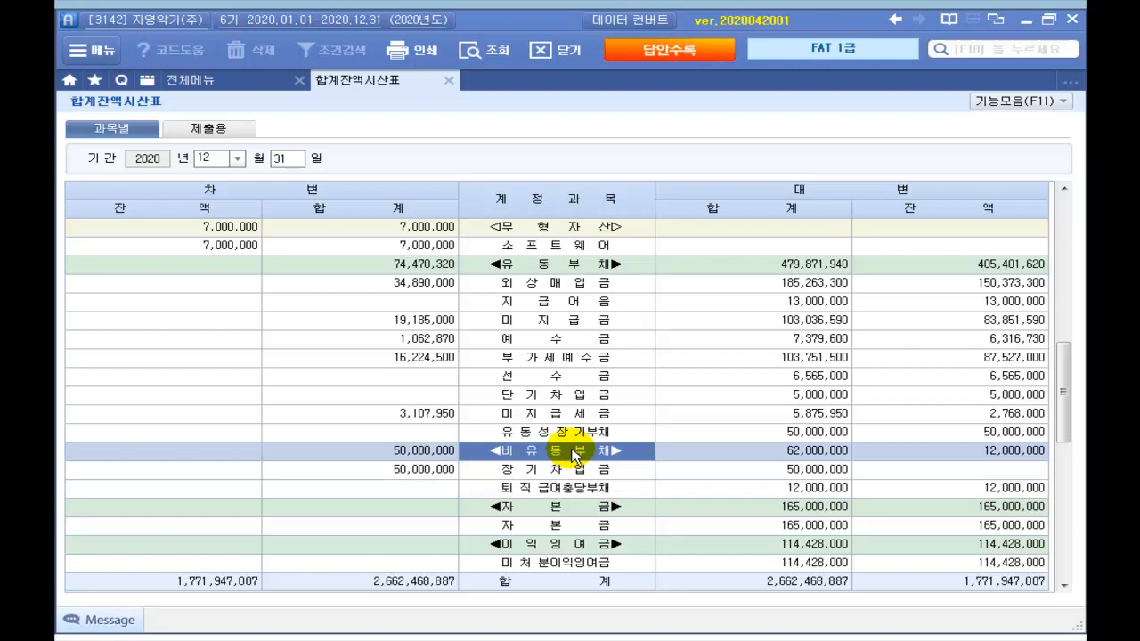
Step: Mark the 12,000,000 퇴직급여충당부채 balance on the trial balance, then close it back to 전체메뉴
click(991, 492)
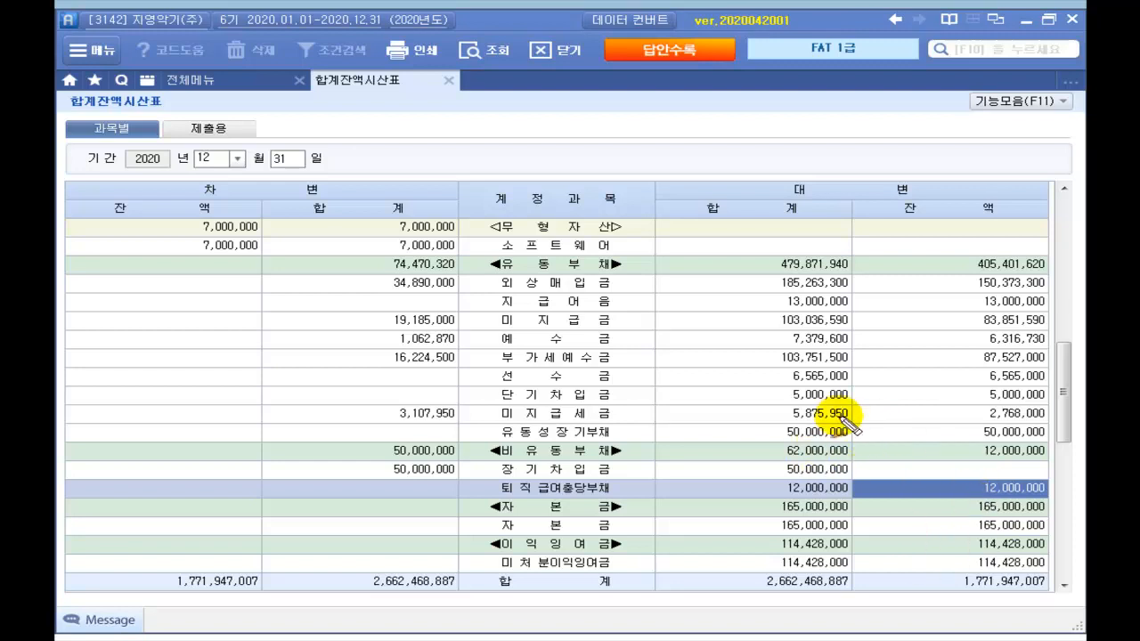
mouse_move(891, 437)
mouse_down()
mouse_move(980, 433)
mouse_move(1007, 450)
mouse_move(1076, 434)
mouse_up()
drag(922, 490, 962, 489)
mouse_move(878, 516)
mouse_down()
mouse_move(1052, 504)
mouse_move(896, 535)
mouse_move(908, 547)
mouse_move(1043, 516)
mouse_up()
drag(886, 560, 1077, 557)
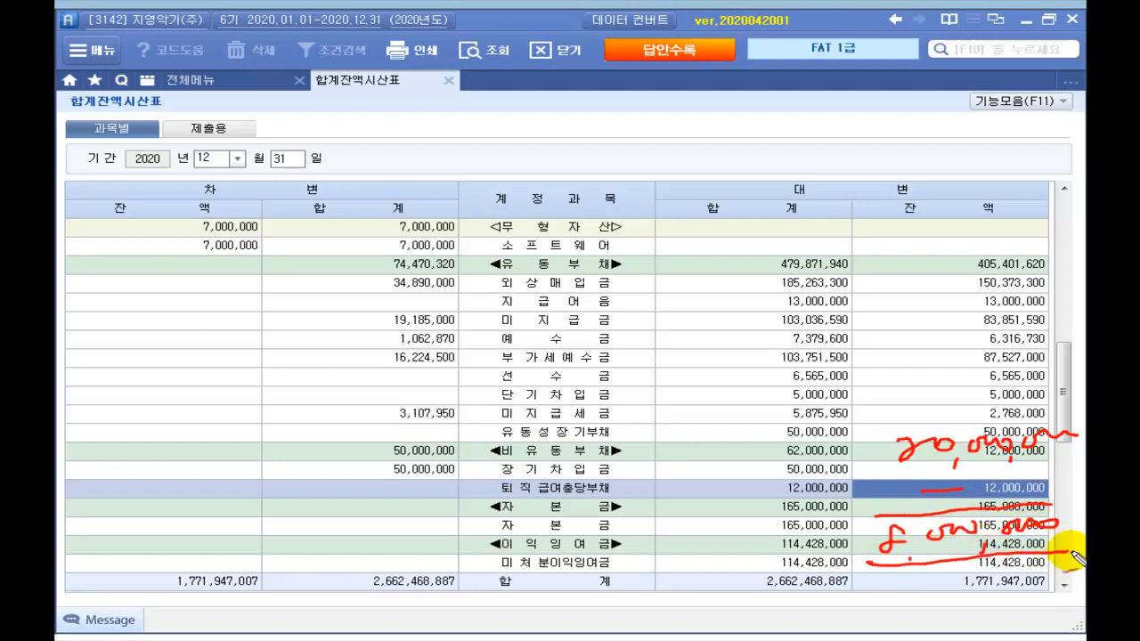
mouse_move(822, 529)
mouse_down()
mouse_move(821, 549)
mouse_move(873, 489)
mouse_up()
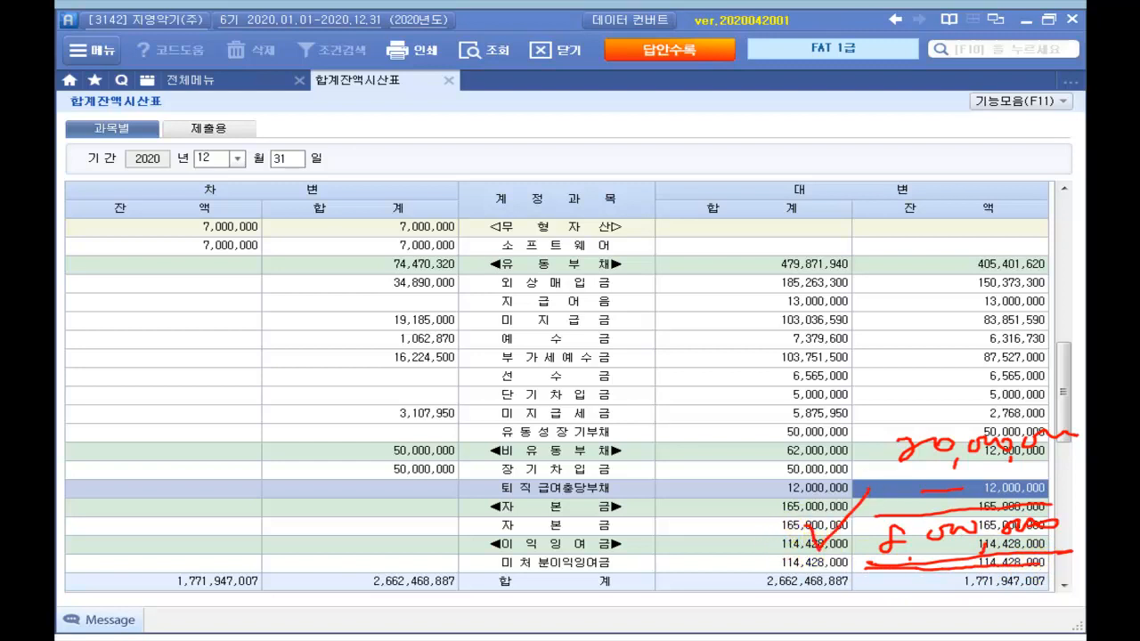
key(Escape)
key(Escape)
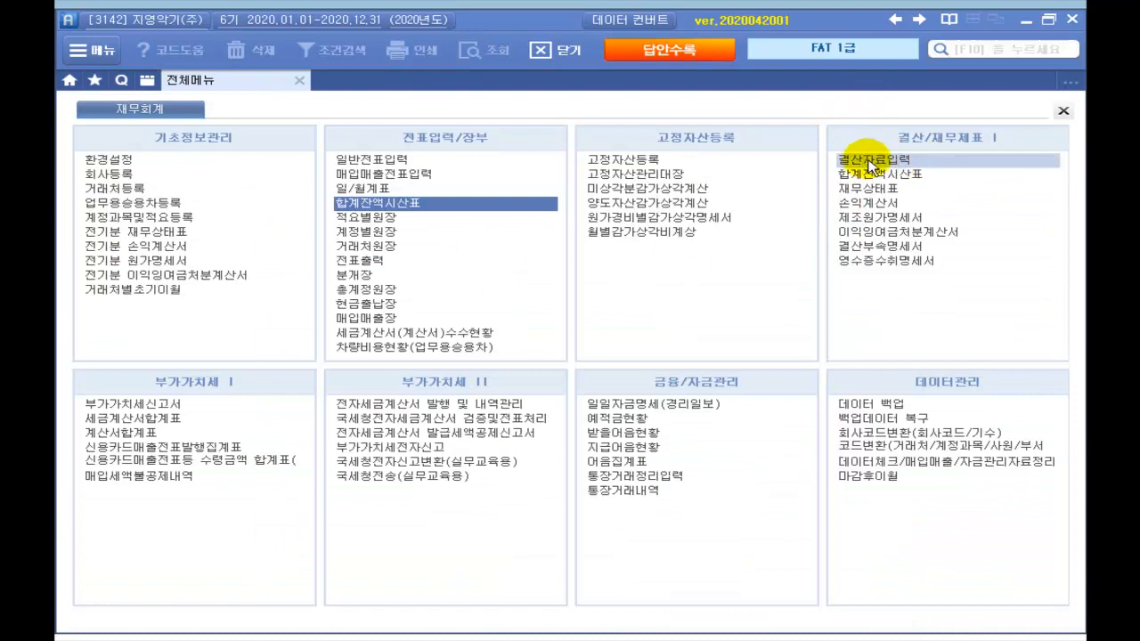
Step: Load 결산자료입력 closing figures for January through December 2020
click(873, 164)
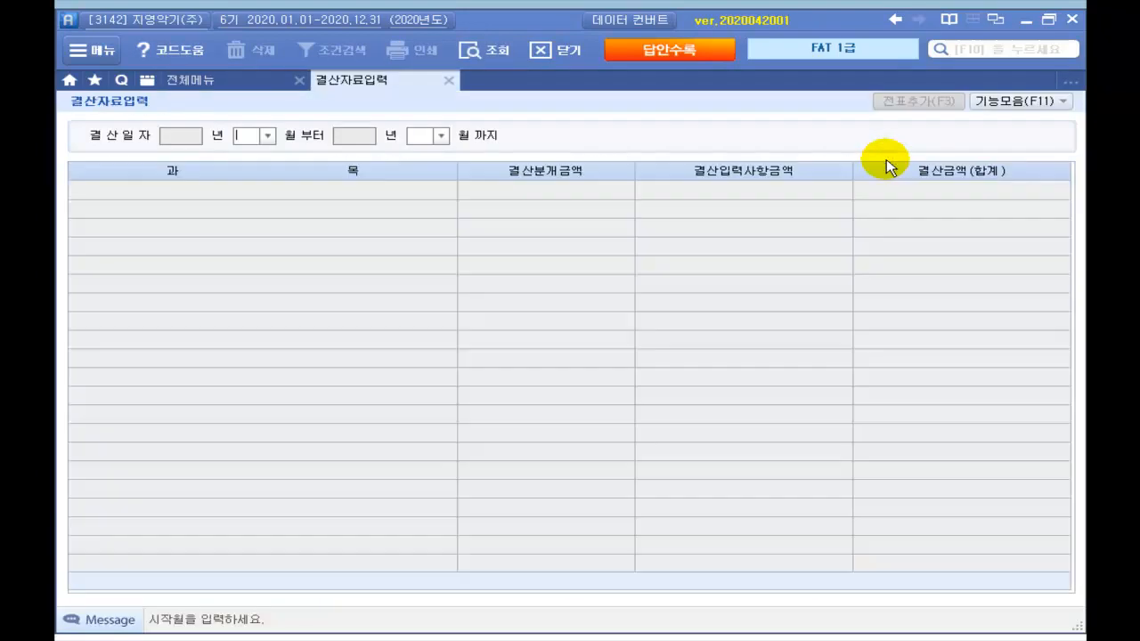
text(01)
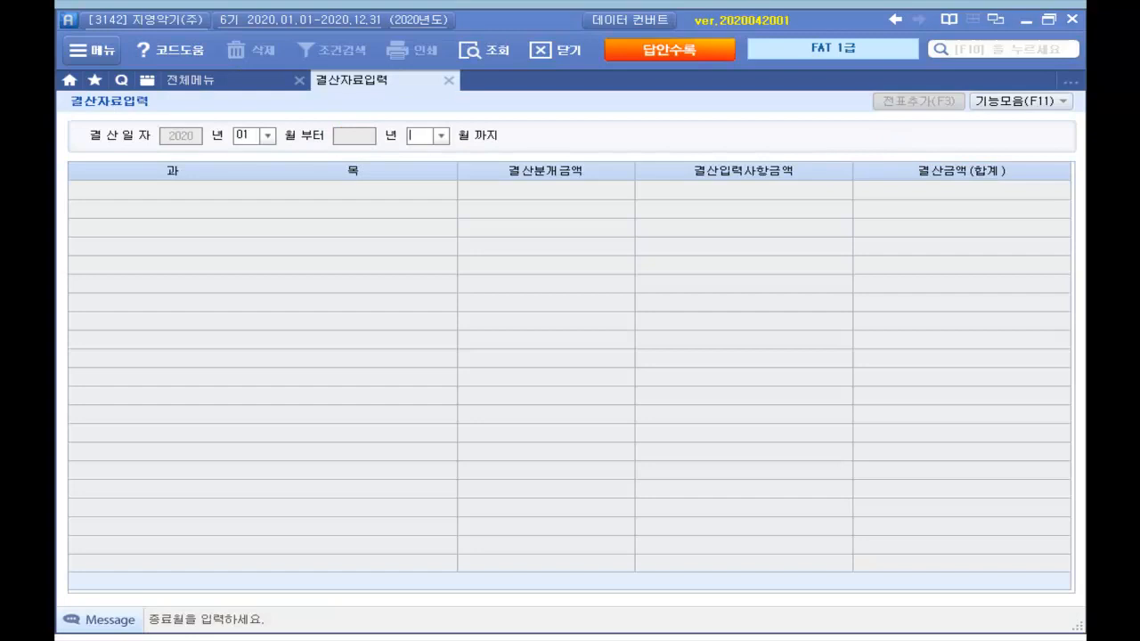
key(Return)
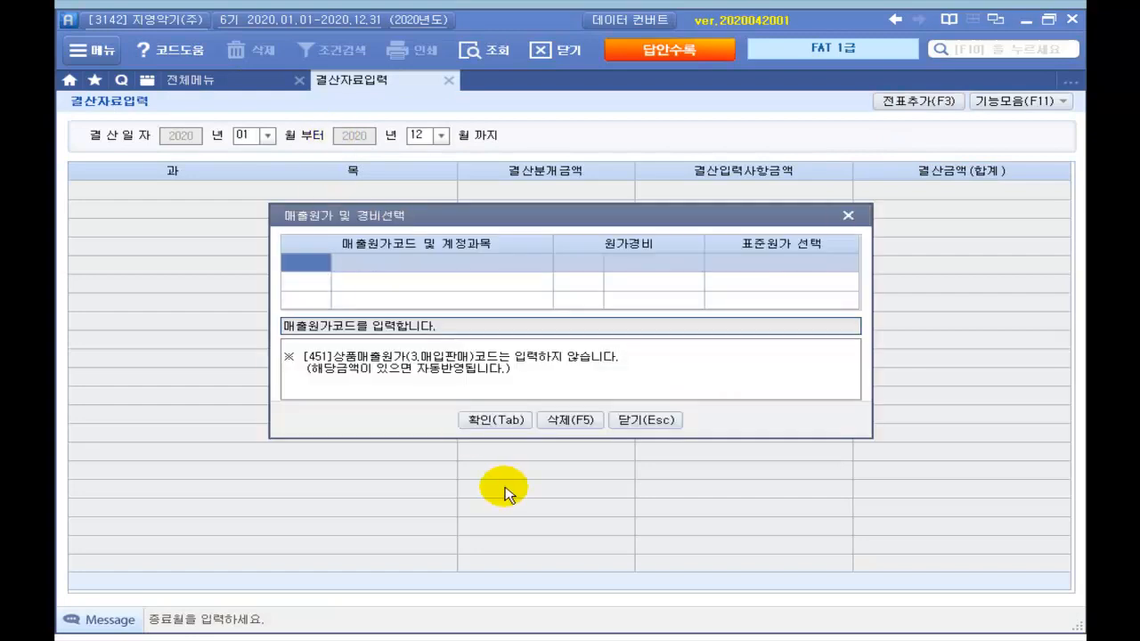
click(497, 423)
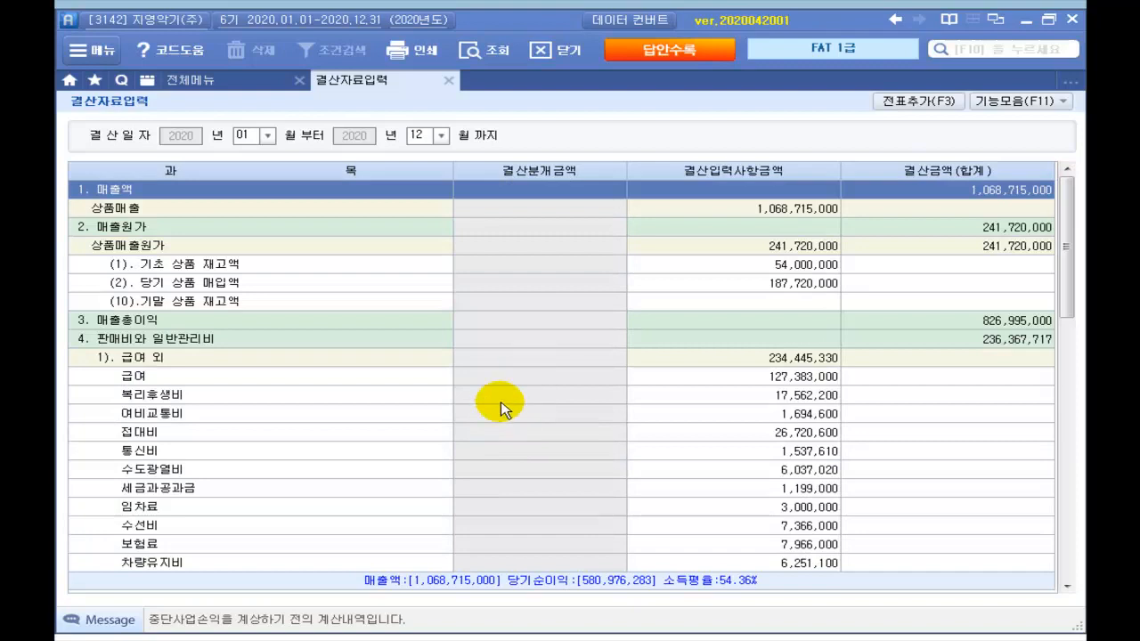
Step: Enter 8,000,000 as the 퇴직급여(전입액) closing amount
click(281, 514)
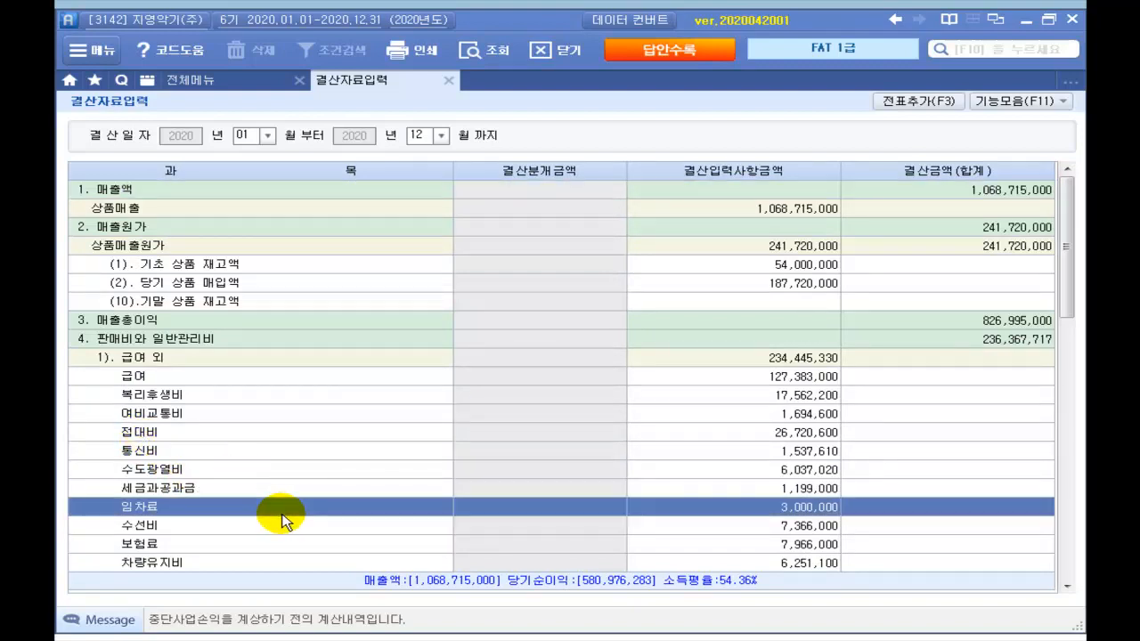
scroll(283, 519, down, 6)
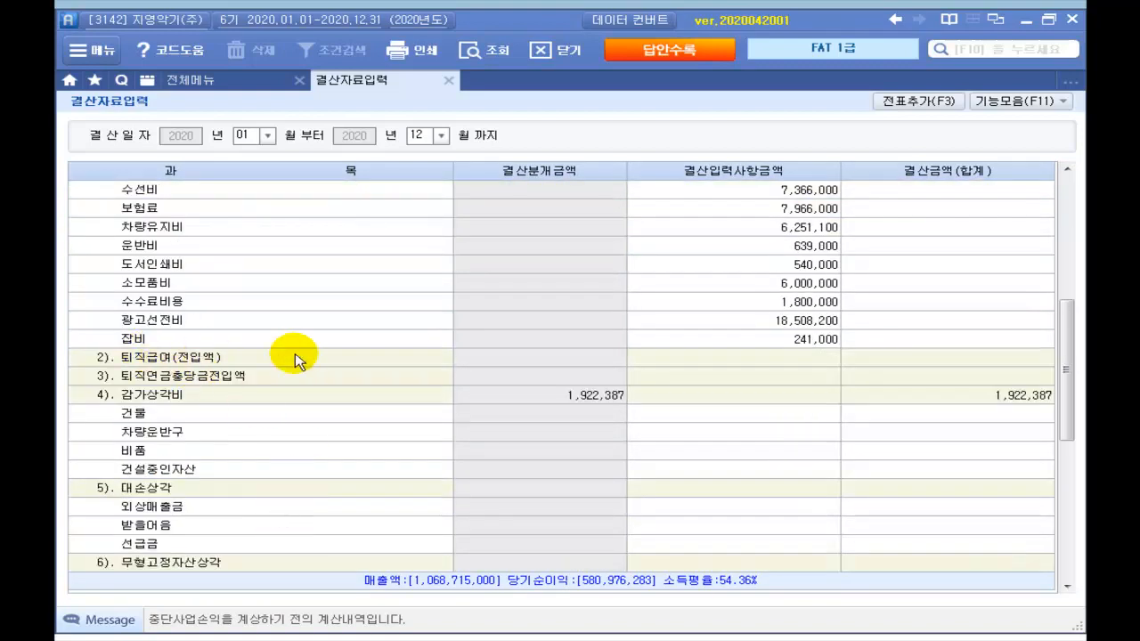
click(911, 362)
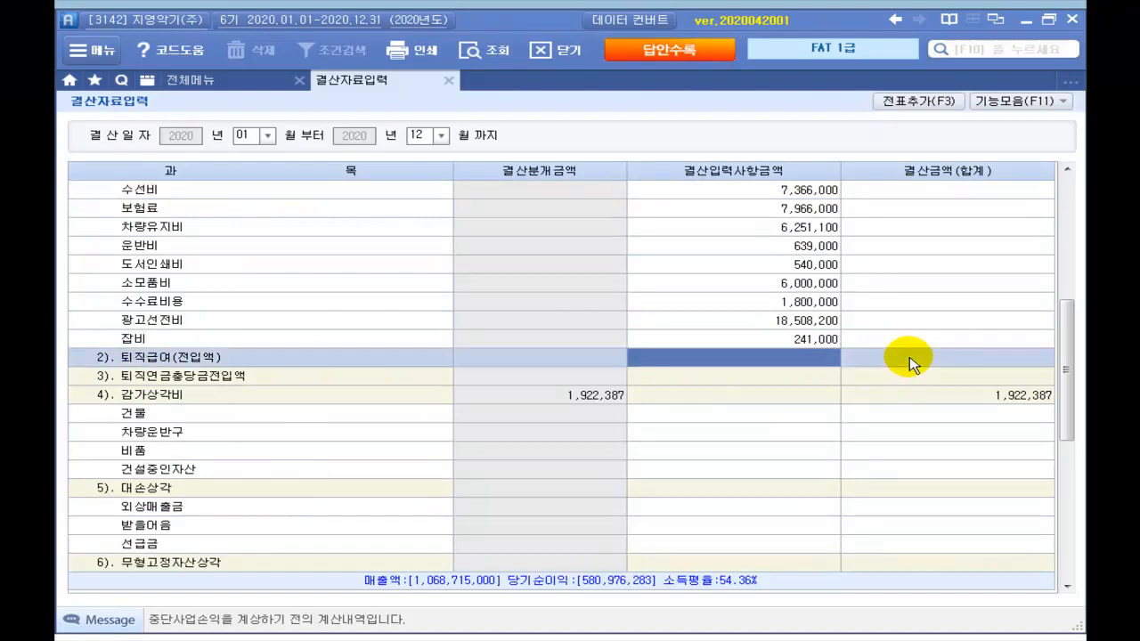
click(729, 359)
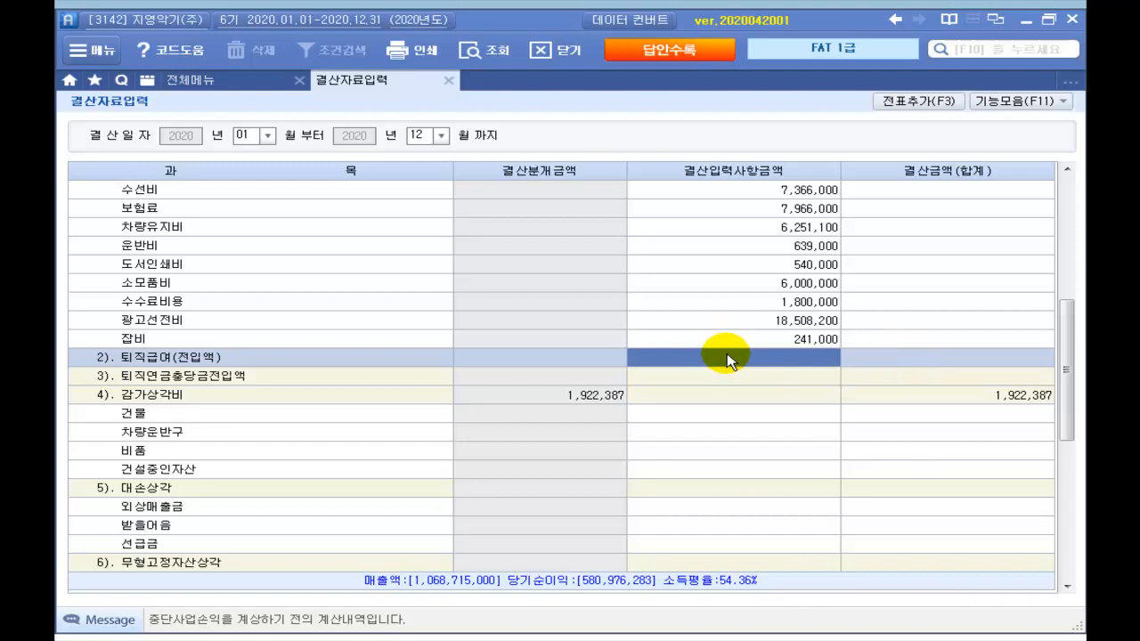
text(8)
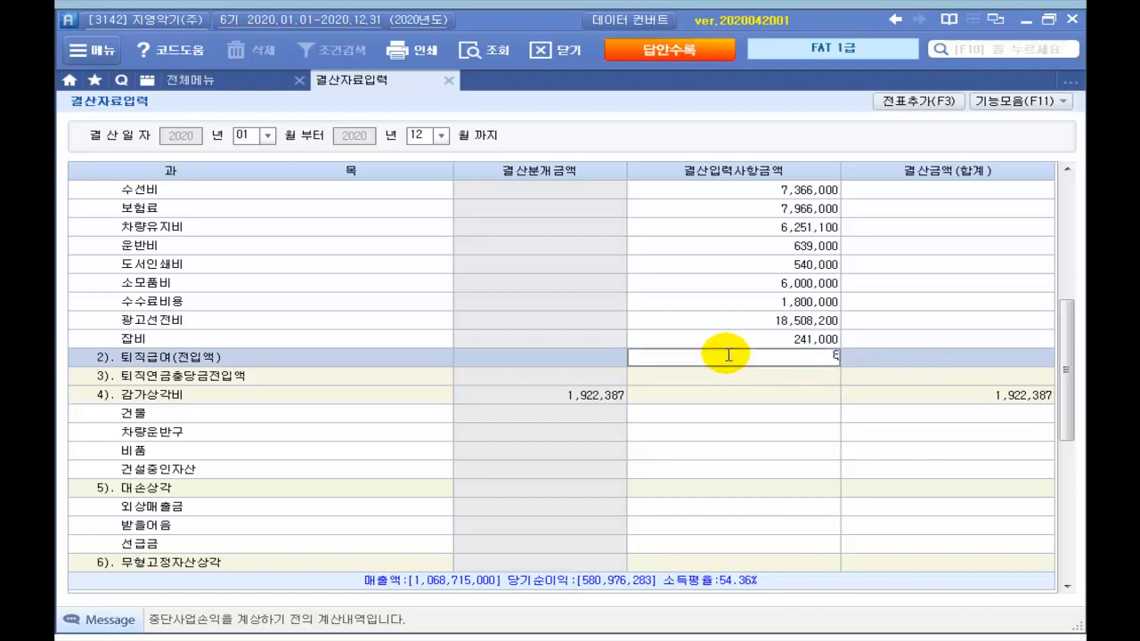
key(Return)
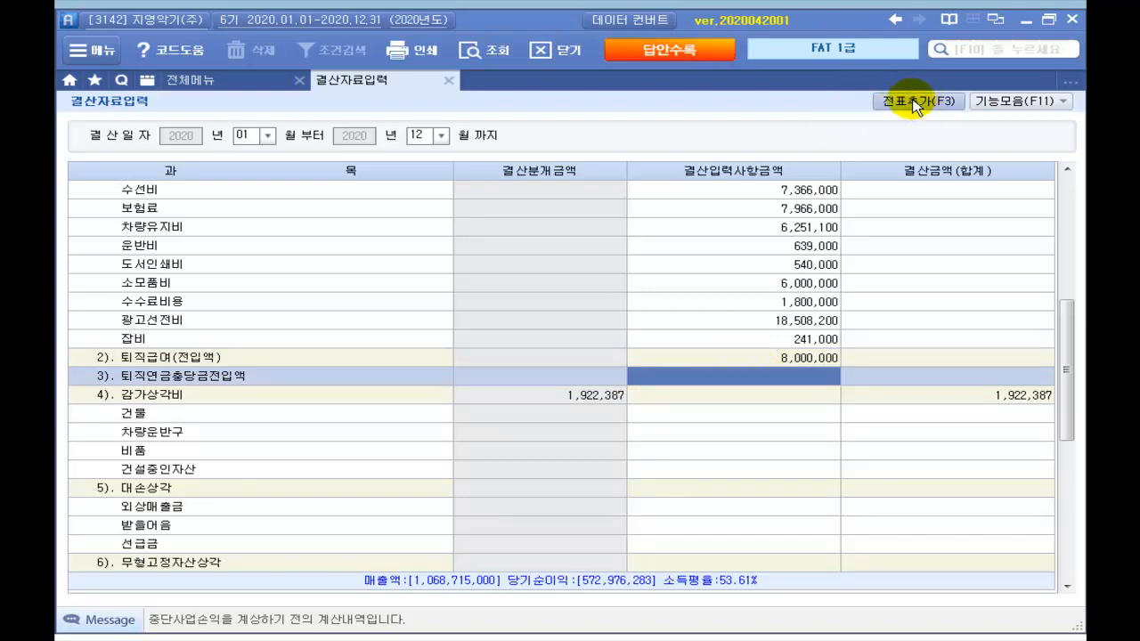
Step: Add the closing entries to the general journal and close 결산자료입력
click(921, 105)
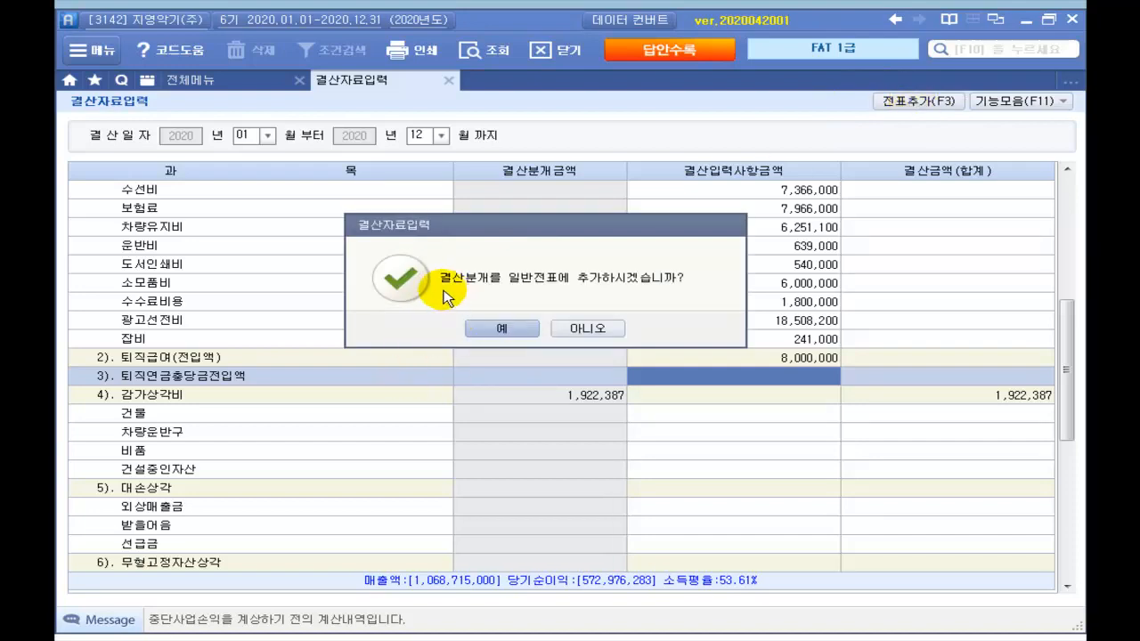
click(486, 331)
click(541, 329)
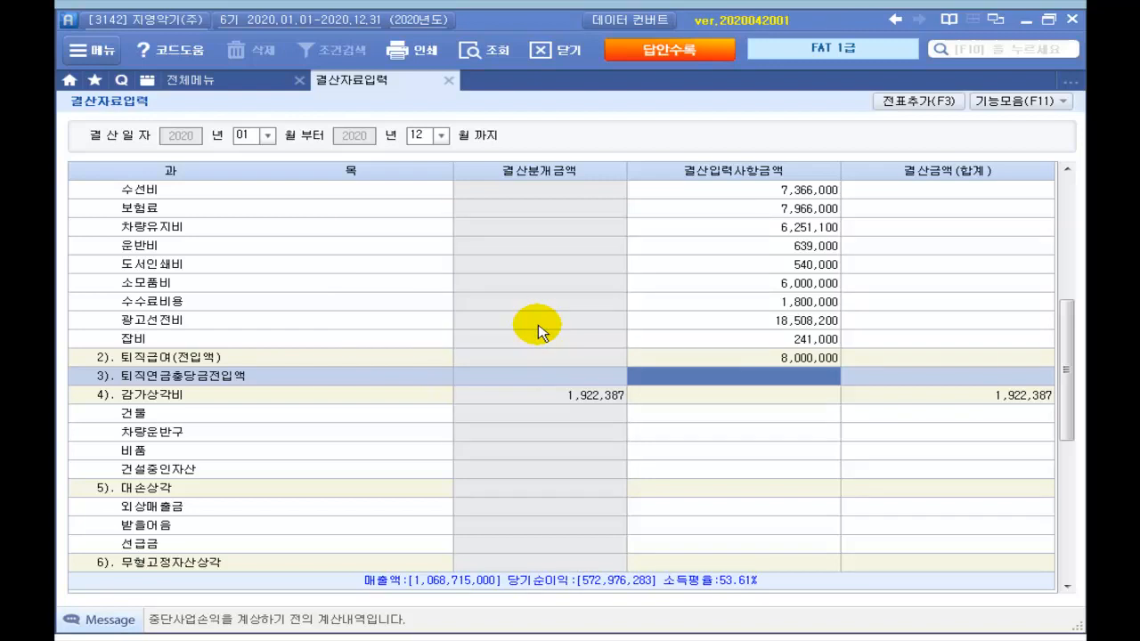
click(449, 81)
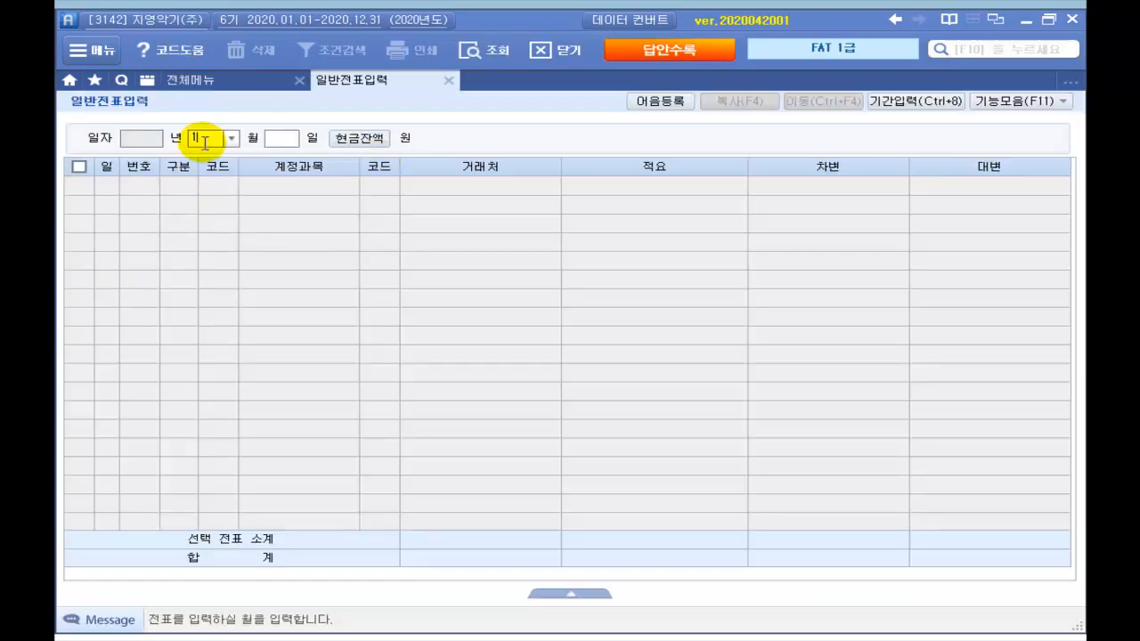
Step: Show the 일반전표입력 vouchers for December 31
text(2)
key(Return)
text(31)
key(Return)
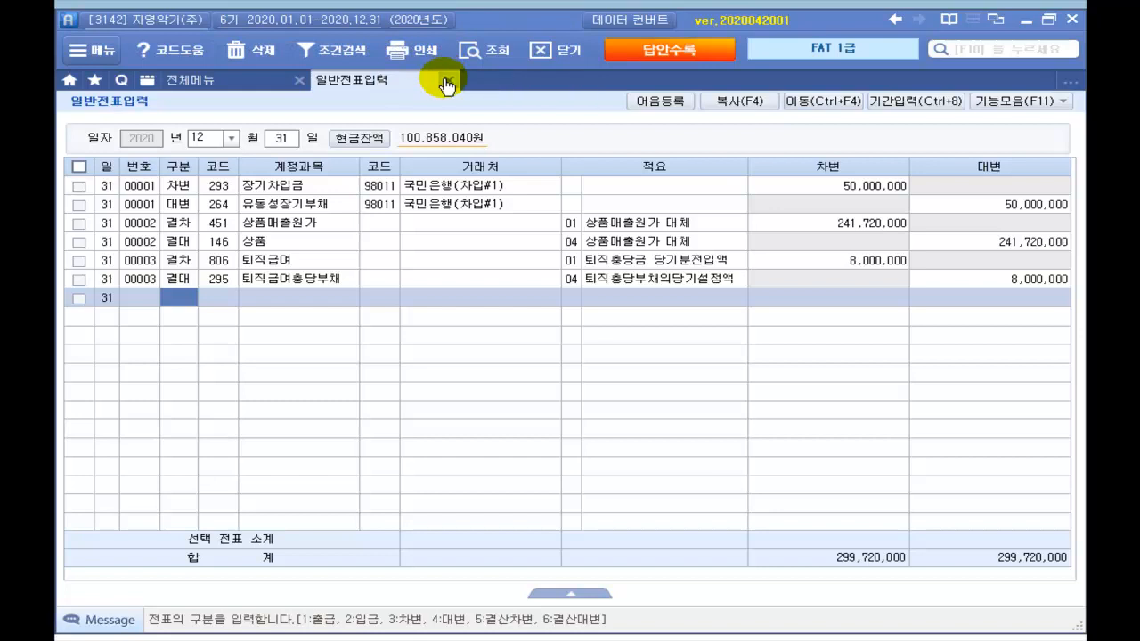
Step: Show the April 2020 balance sheet in 제출용 format and check the 매입채무 line
click(447, 82)
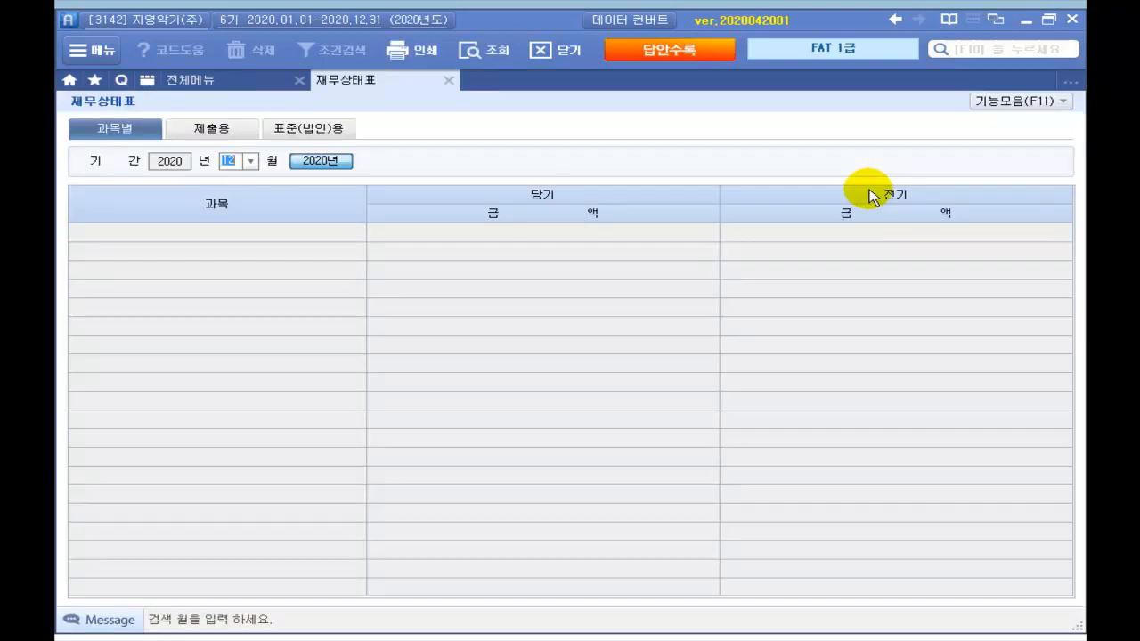
text(04)
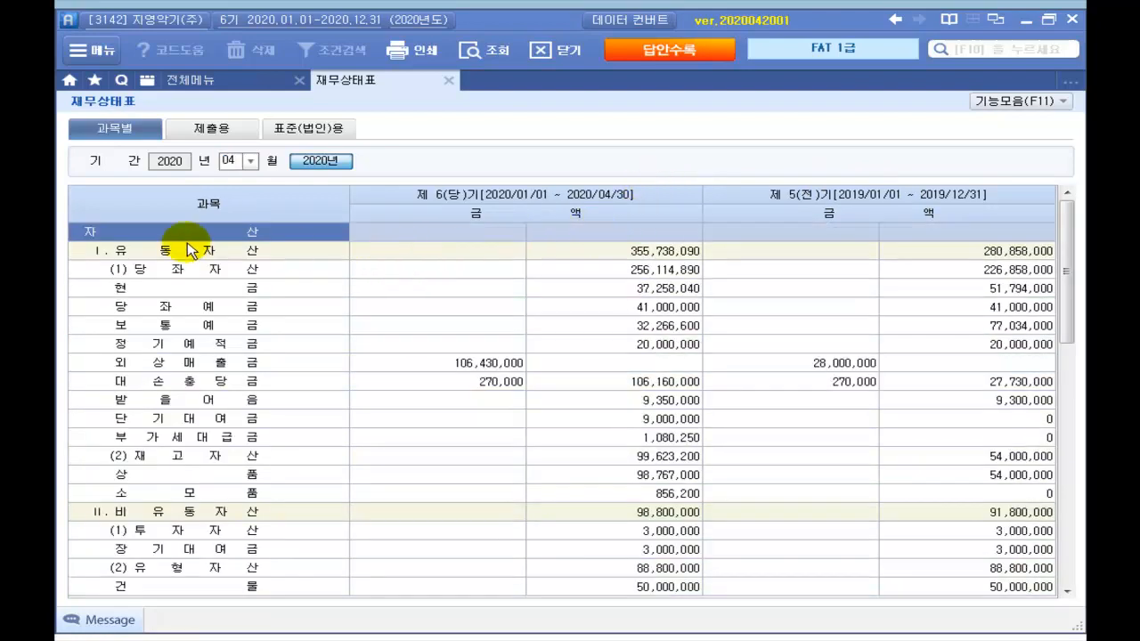
click(220, 133)
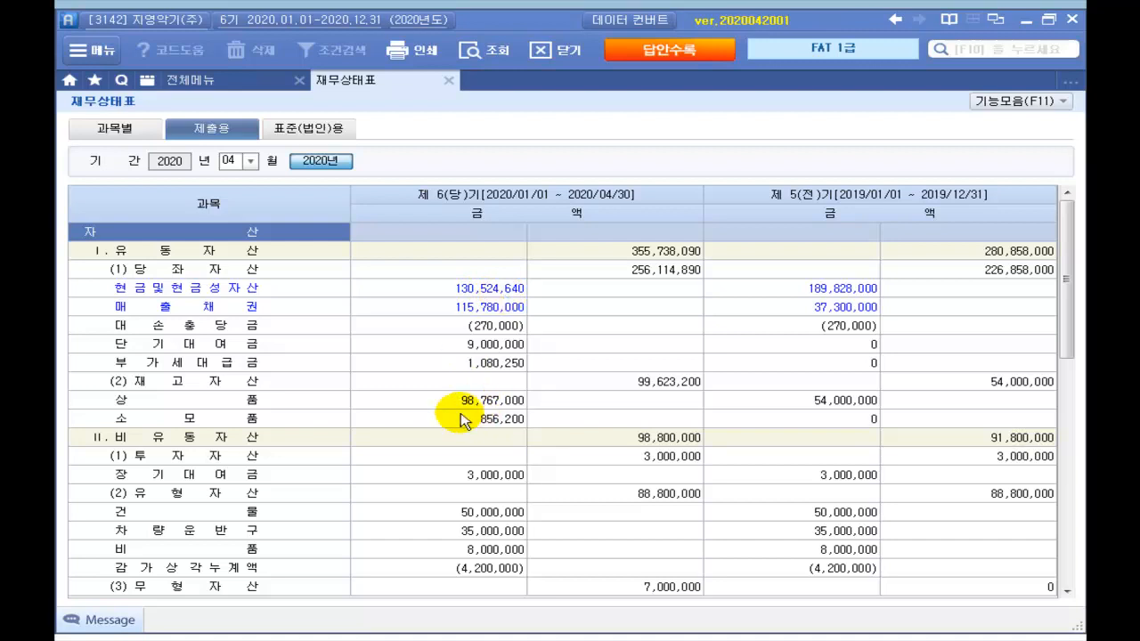
scroll(428, 428, down, 9)
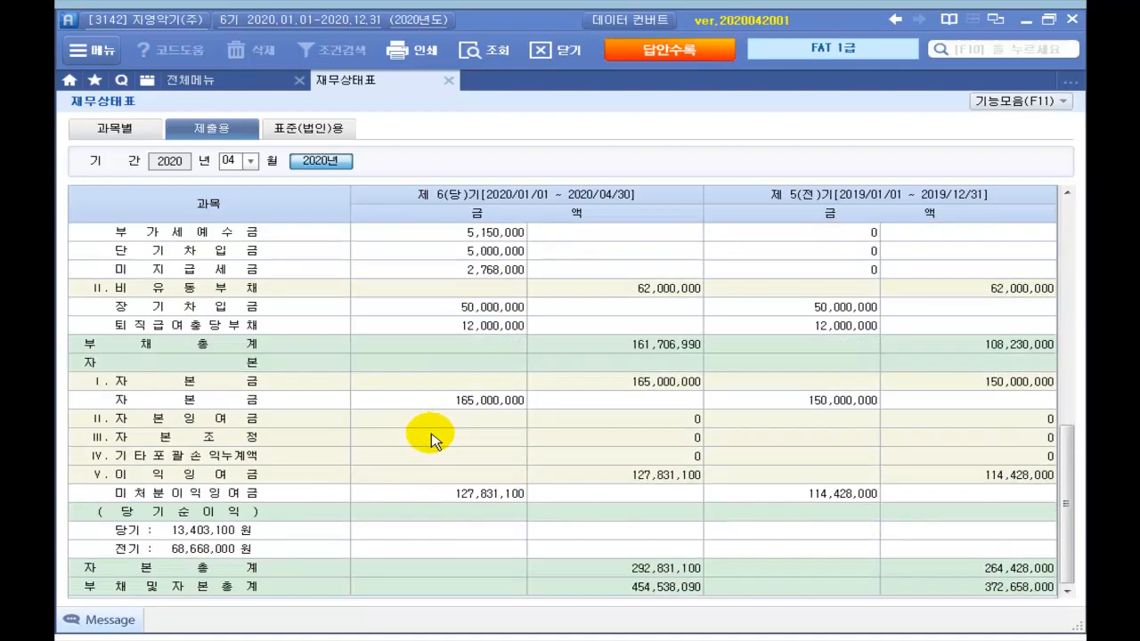
scroll(433, 445, up, 1)
scroll(433, 446, up, 3)
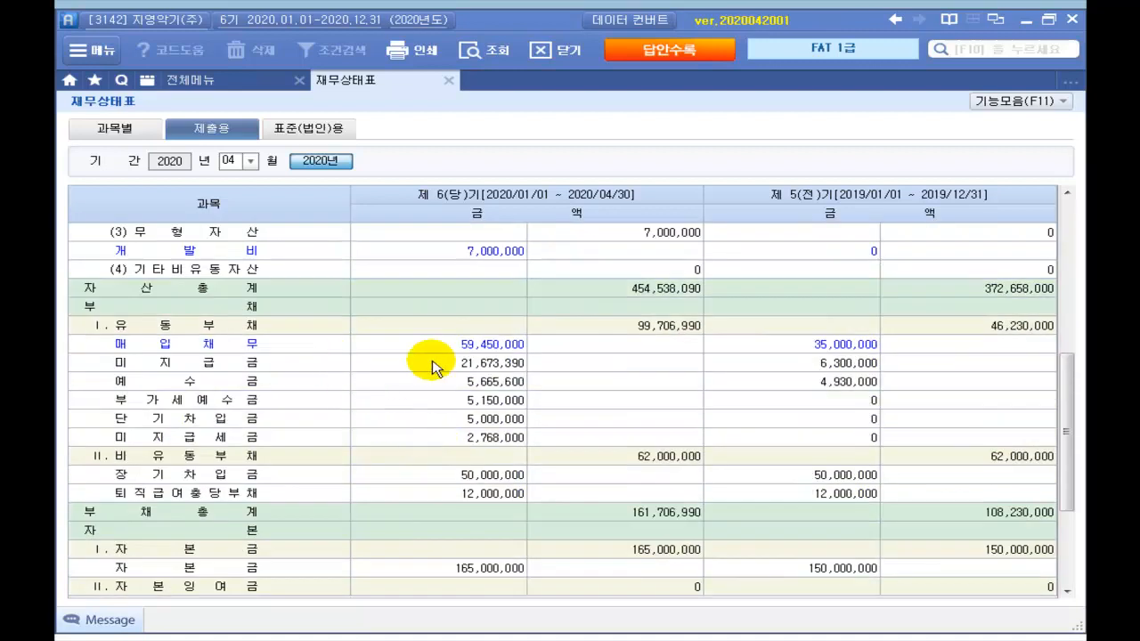
click(461, 348)
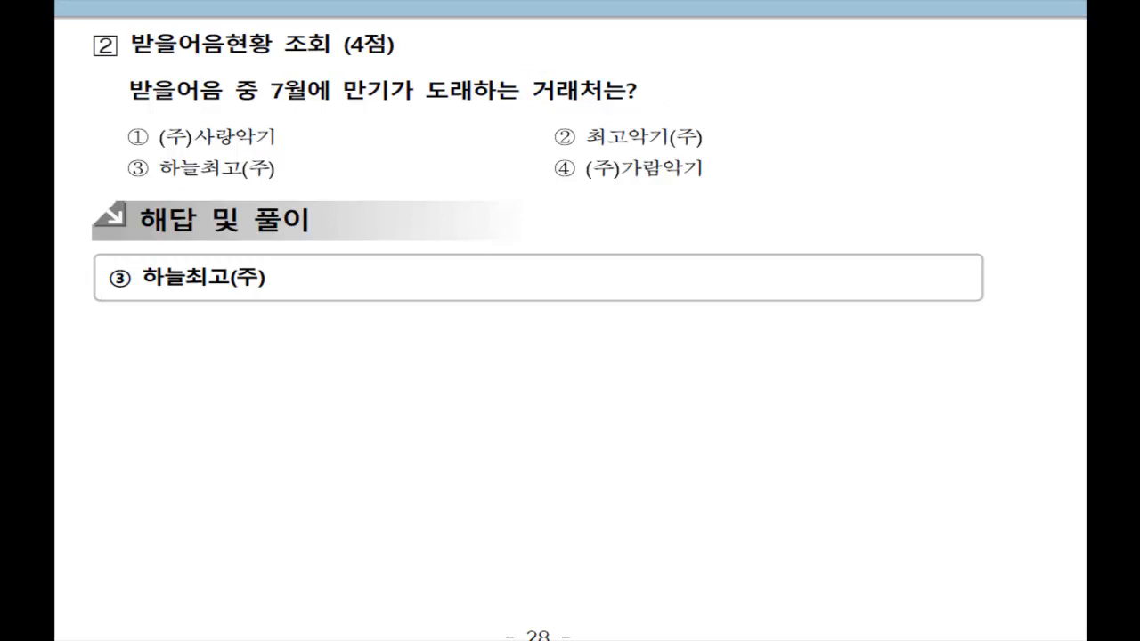
Step: Query all 2020 notes in 받을어음현황 and find the one maturing 2020-07-20
key(alt+Tab)
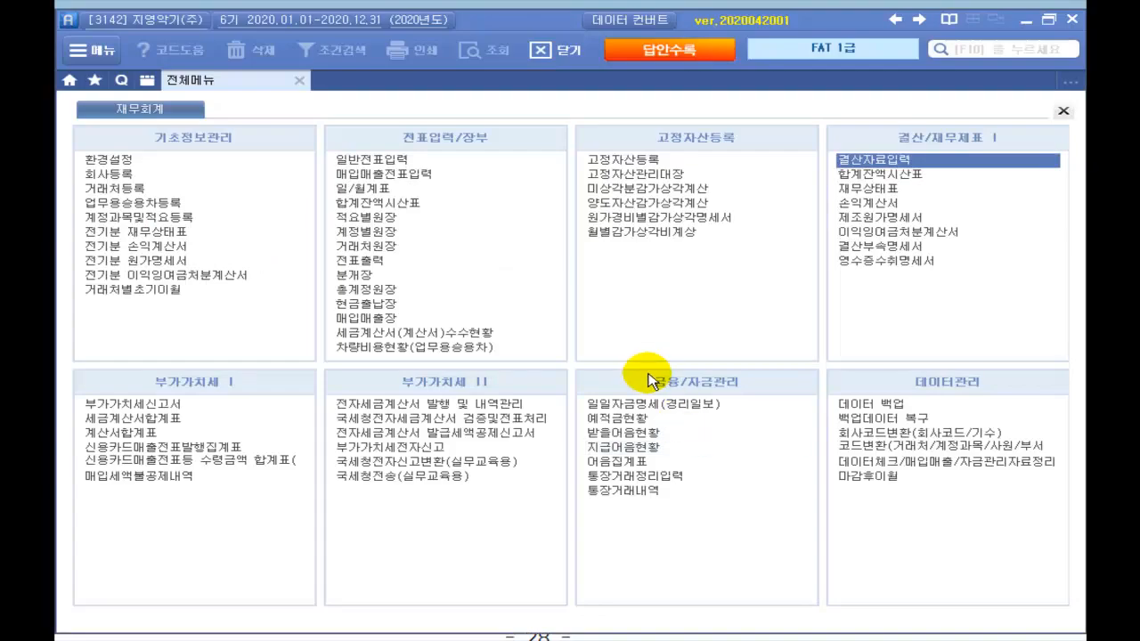
click(615, 434)
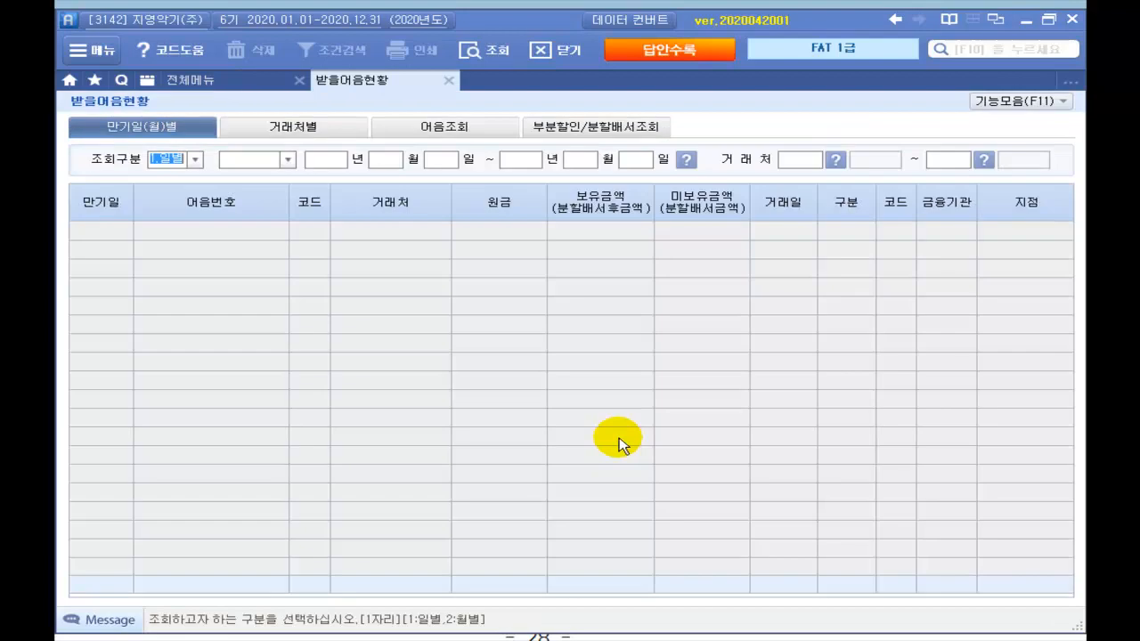
click(464, 130)
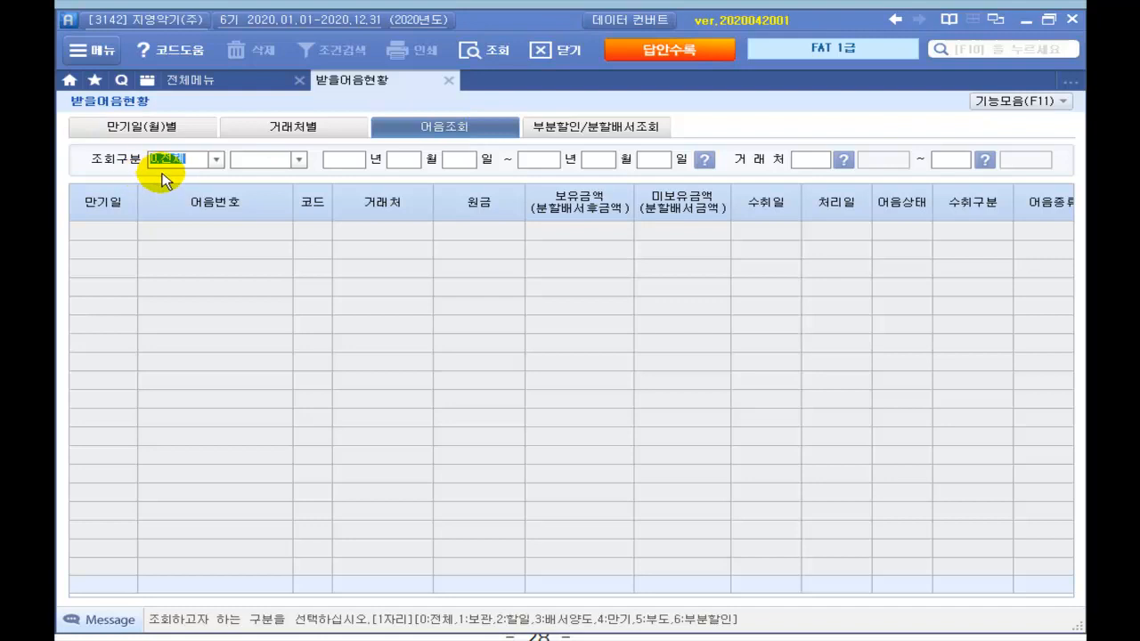
key(Return)
key(Return)
key(Return)
key(Return)
key(Return)
key(Return)
key(Return)
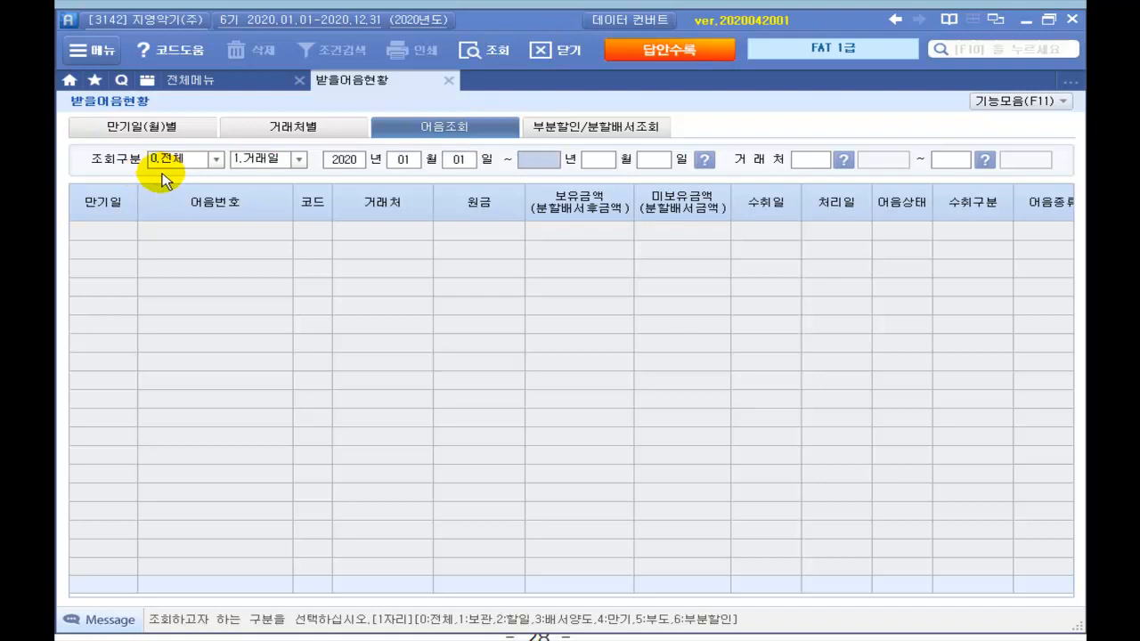
key(Return)
key(Return)
key(Return)
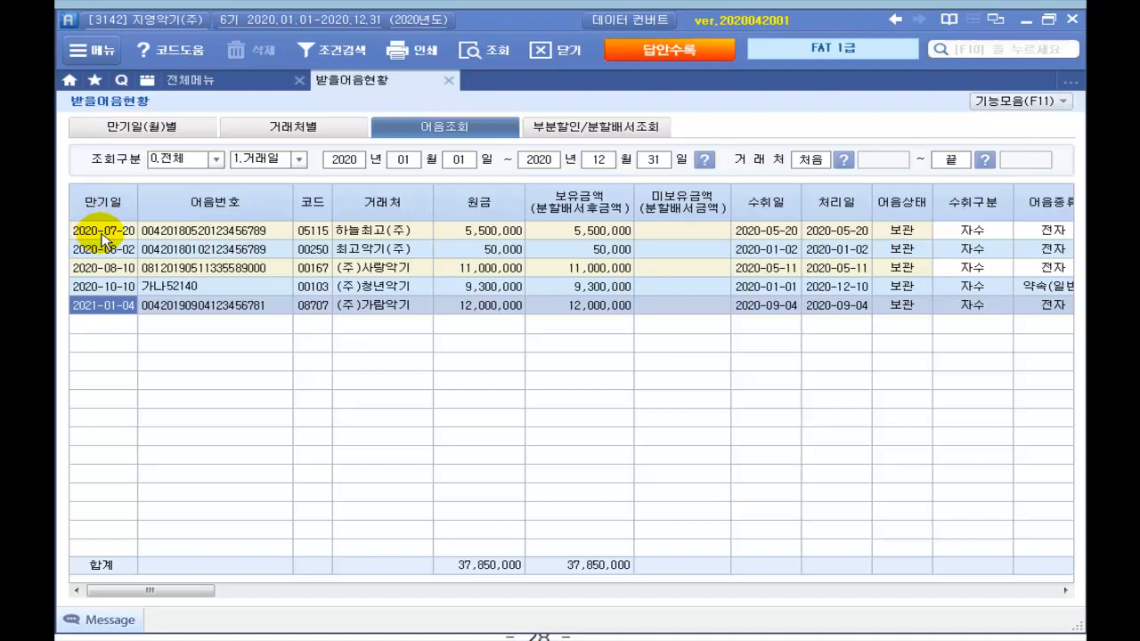
click(102, 233)
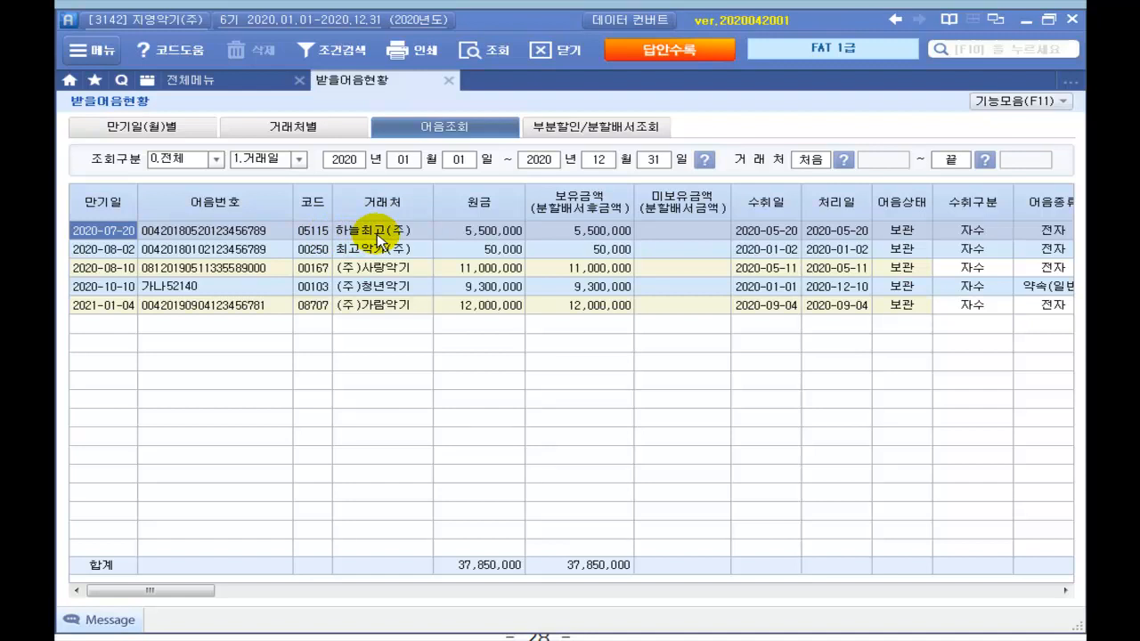
Step: Record answer ③ for practical questions 1 and 2 in 답안수록
click(674, 56)
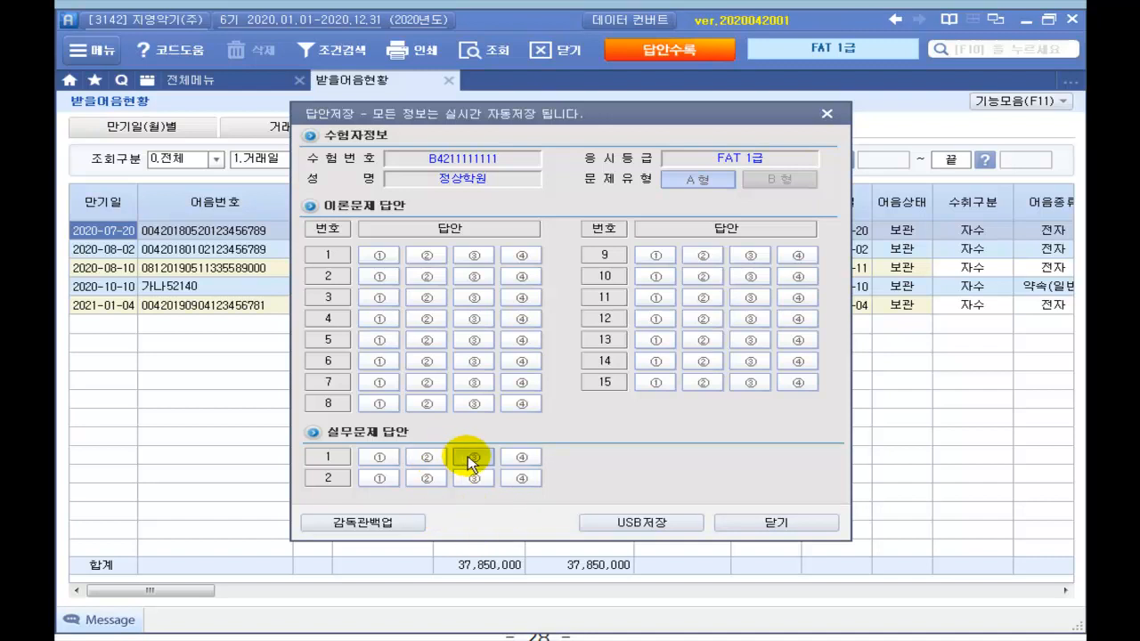
click(470, 457)
click(470, 478)
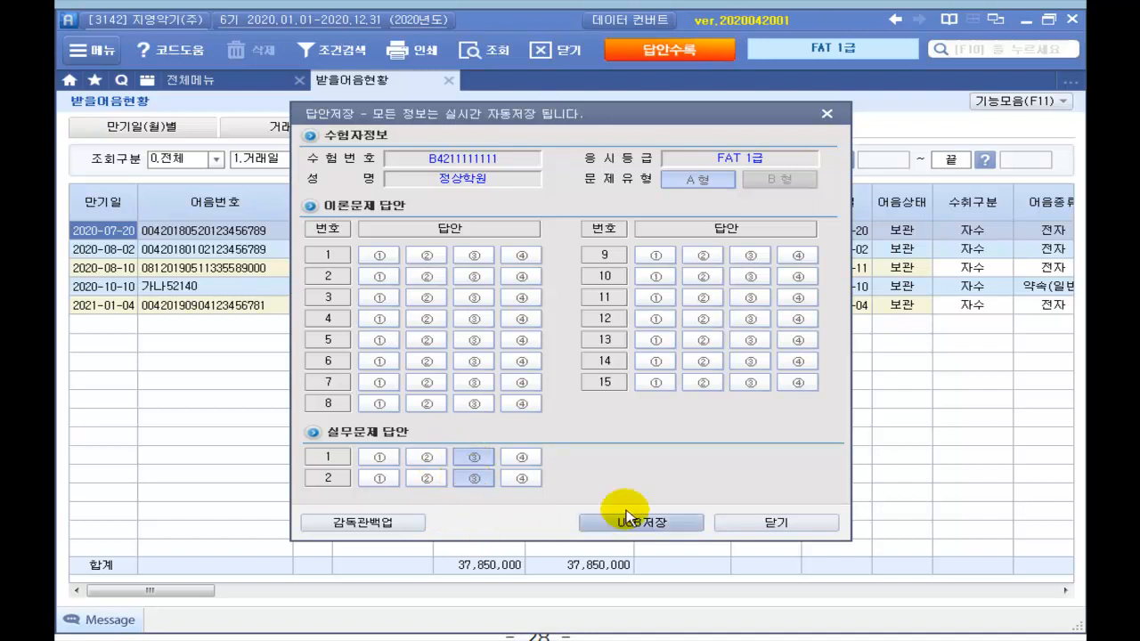